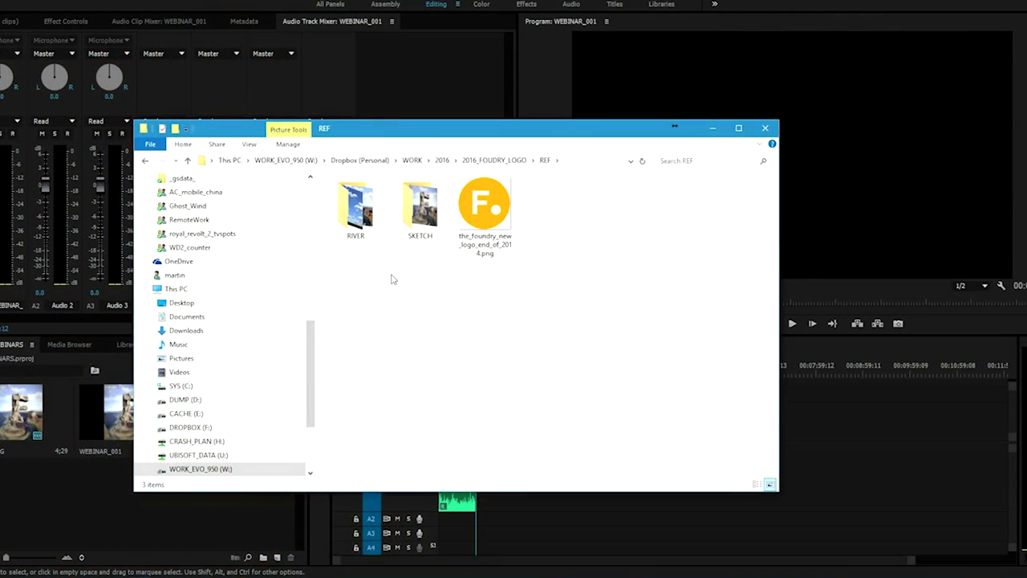
- Open the SKETCH folder and view the reference image SKETCH.JPG
double_click(415, 237)
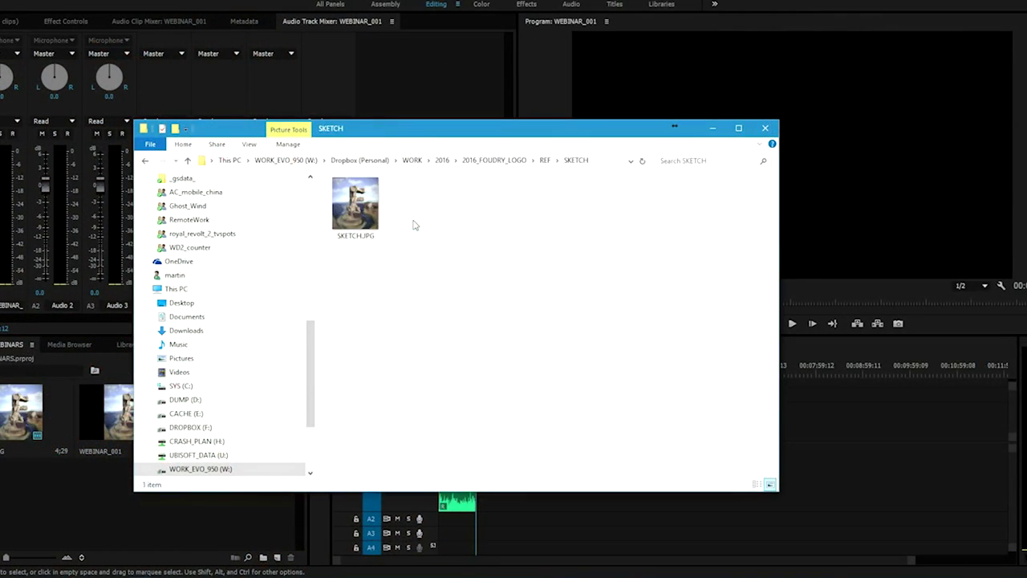
double_click(372, 207)
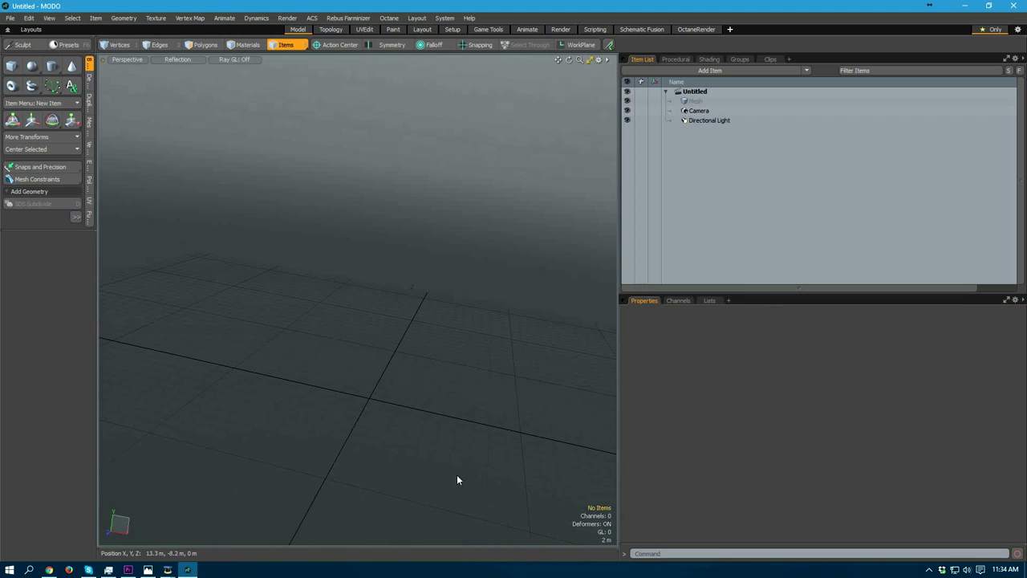
- Open a file browser window on the REF folder inside 2016_FOUDRY_LOGO and move it clear of the viewport's centre
mouse_move(457, 474)
left_mouse_down("alt")
mouse_move(436, 294)
mouse_move(525, 346)
mouse_move(436, 384)
mouse_move(449, 326)
left_mouse_up("alt")
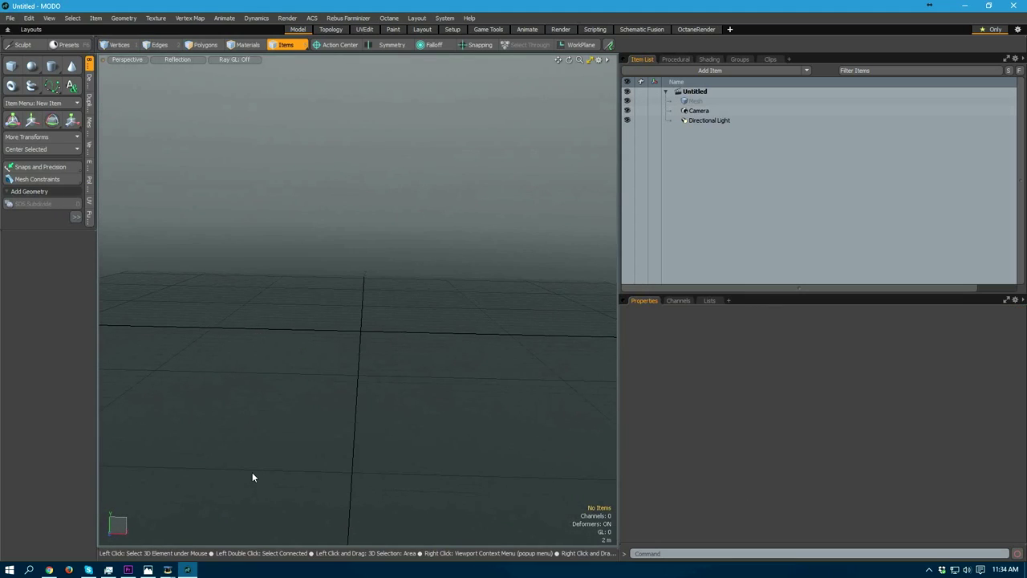
key("super+e")
left_click_drag(322, 359, 321, 215)
left_click(271, 209)
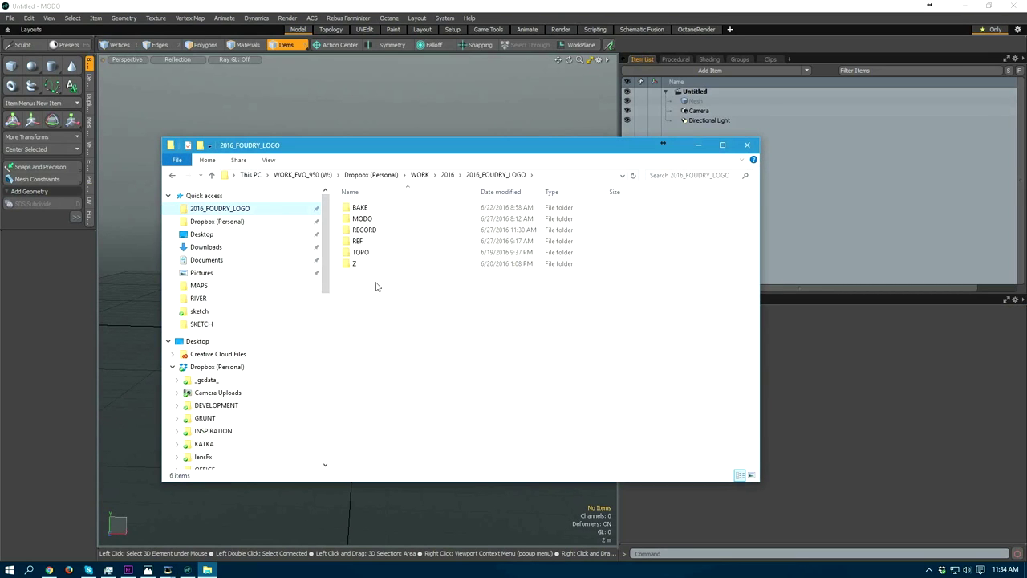
double_click(360, 241)
left_click(473, 217)
left_click_drag(476, 155, 760, 313)
left_click_drag(772, 377, 745, 380)
- Switch the viewport to Front view and load the_foundry_new_logo_end_of_2014.png into it as a backdrop
left_click(358, 309)
key("ctrl+space")
left_click(402, 329)
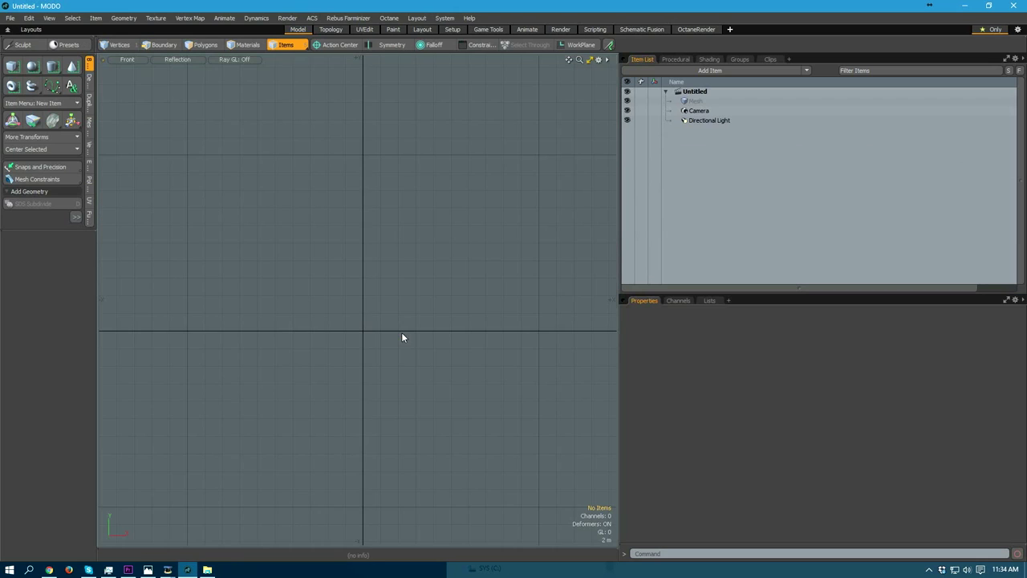
left_click(207, 569)
left_click_drag(771, 385, 365, 265)
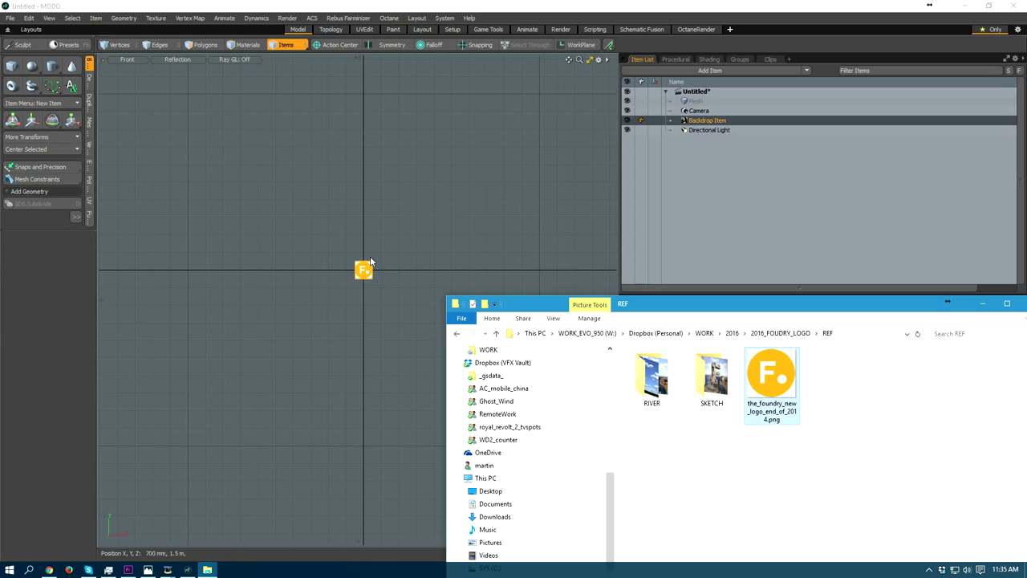
scroll(514, 329, "up", 10)
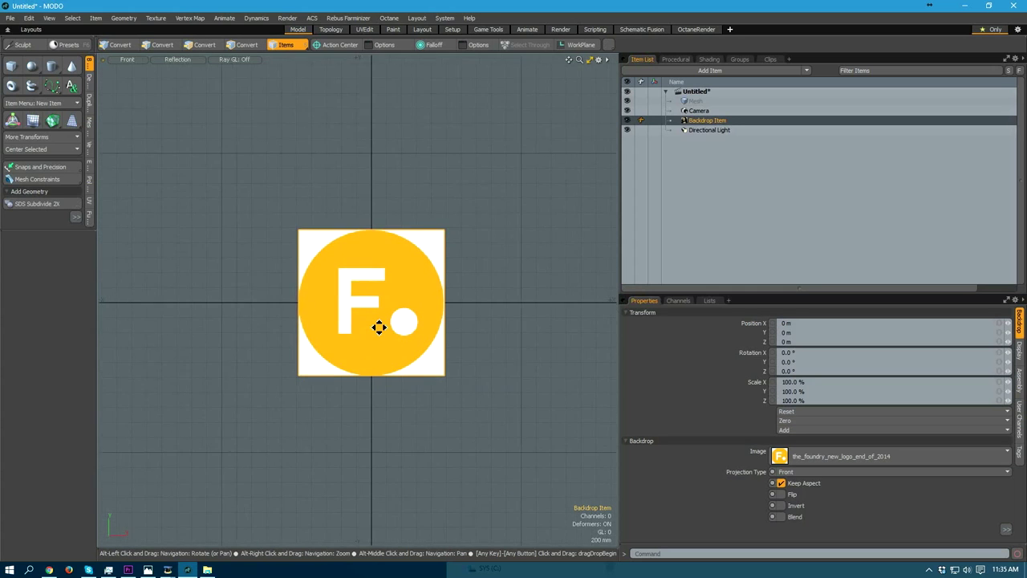
scroll(390, 361, "up", 2)
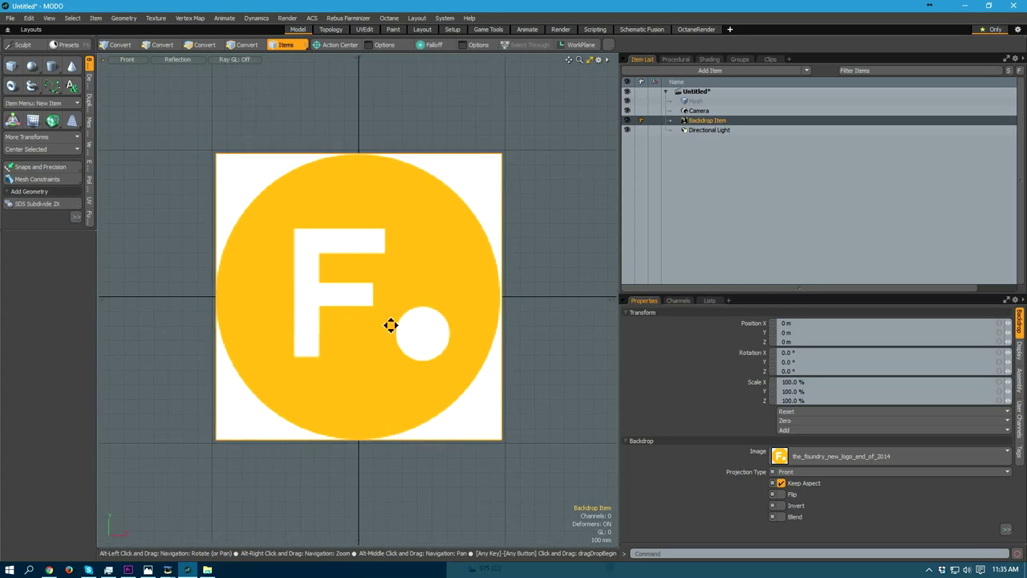
- Start a closed Bezier curve in the Mesh item, tracing the F's outer vertical edge and the base of its stem
left_click(512, 285)
left_click(464, 288)
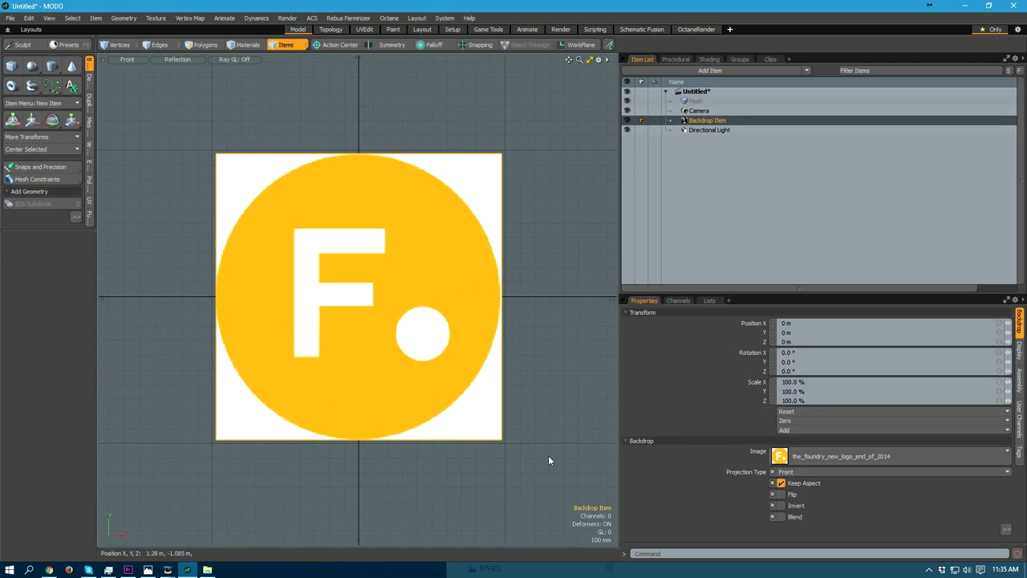
left_click(549, 221)
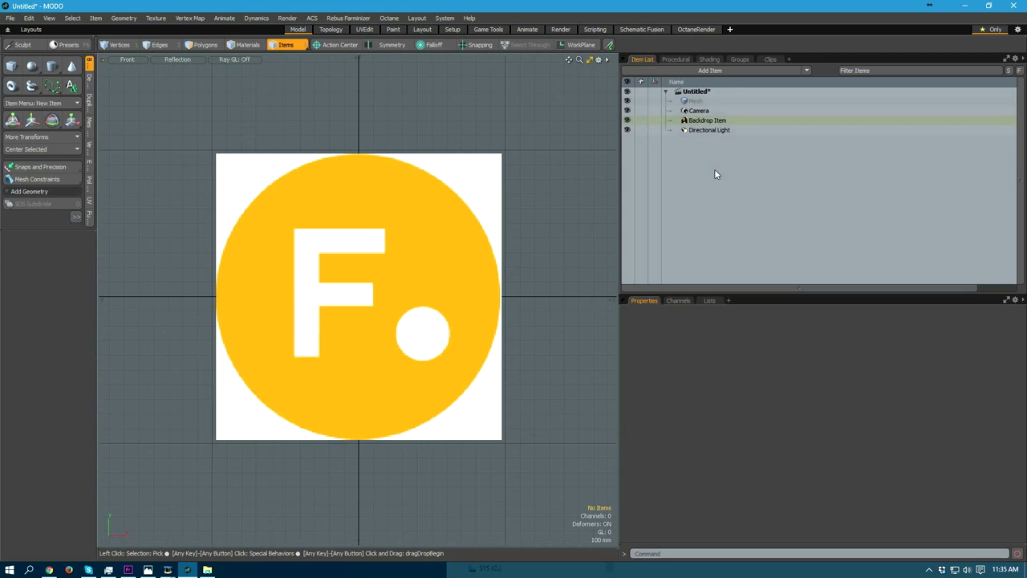
left_click(705, 100)
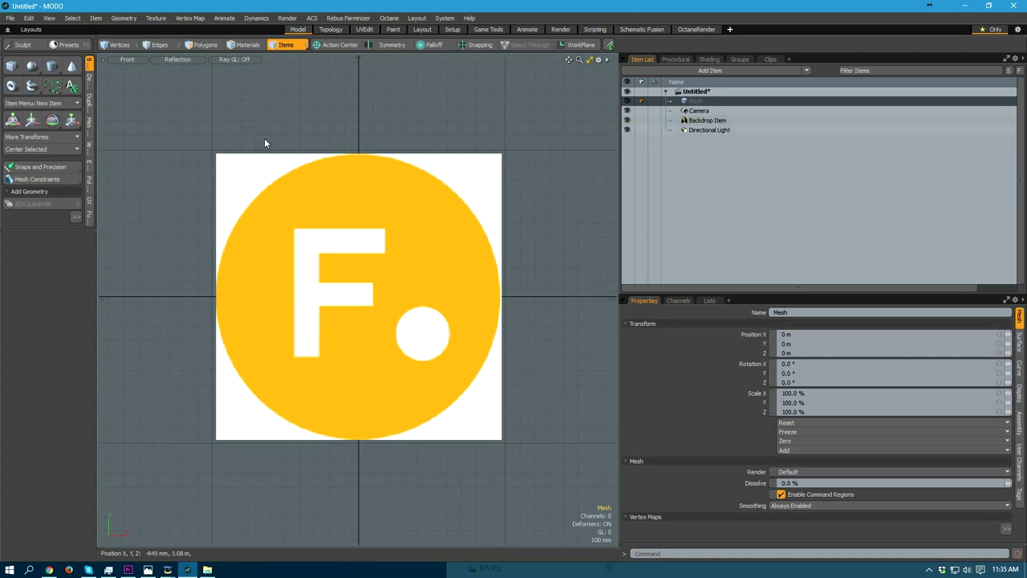
left_click(52, 84)
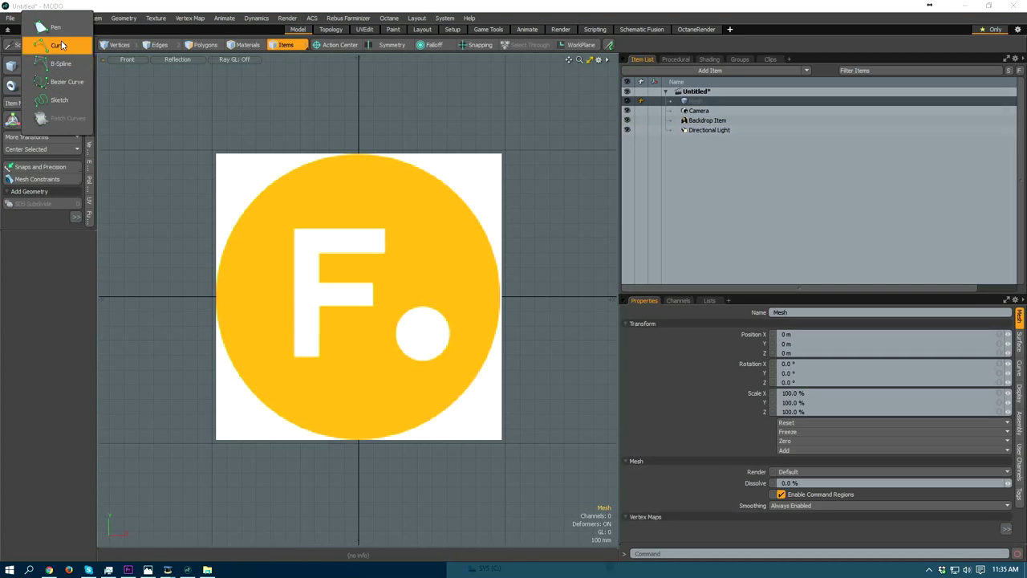
left_click(67, 81)
scroll(301, 223, "up", 6)
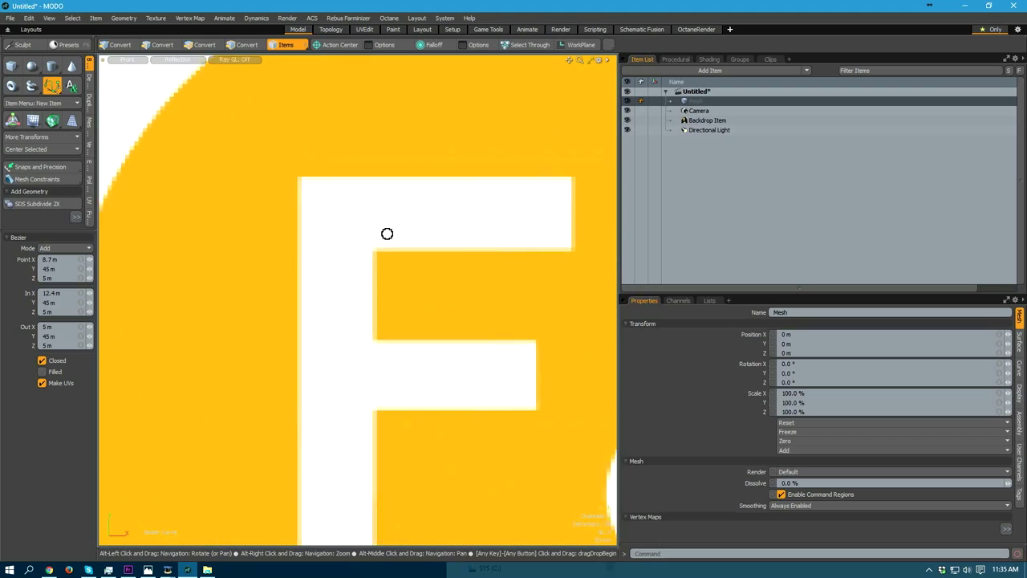
left_click_drag(326, 252, 298, 222, "alt")
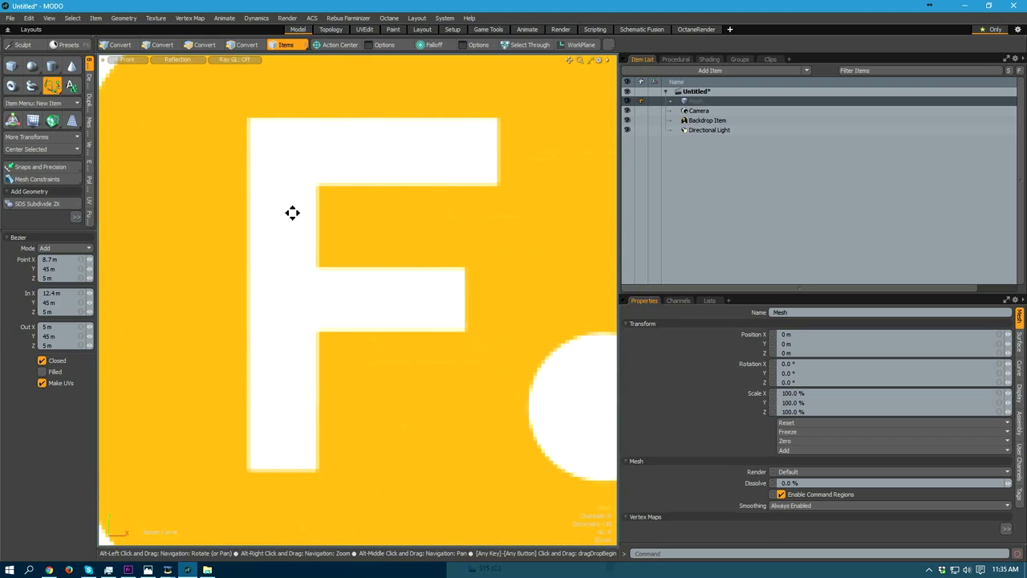
left_click(254, 123)
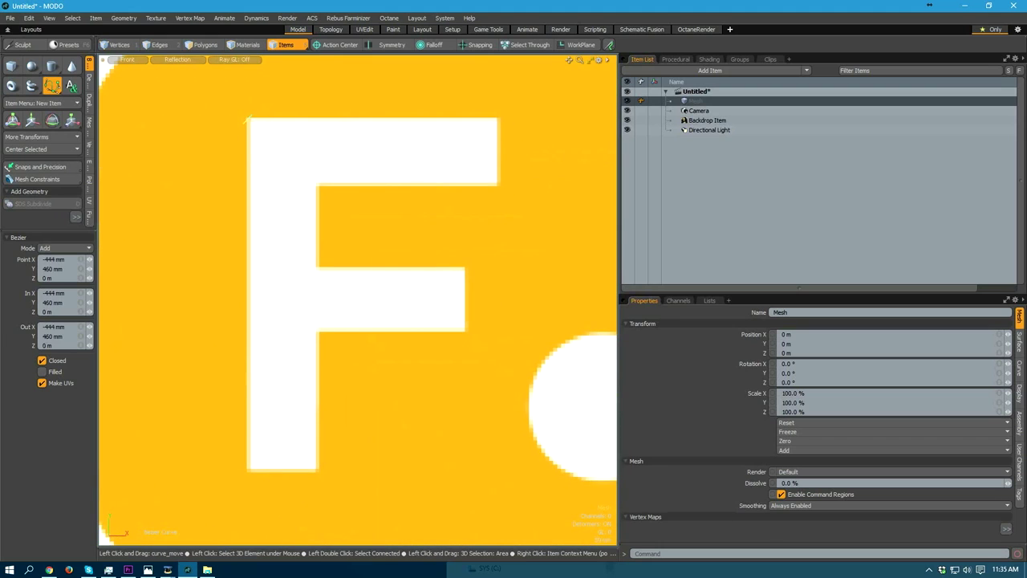
left_click(251, 474)
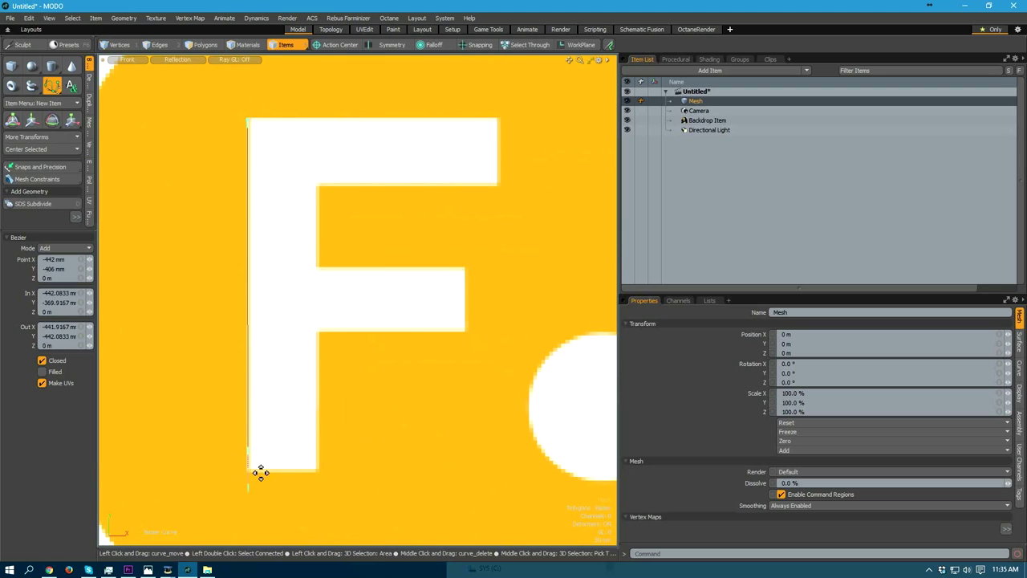
left_click(320, 472)
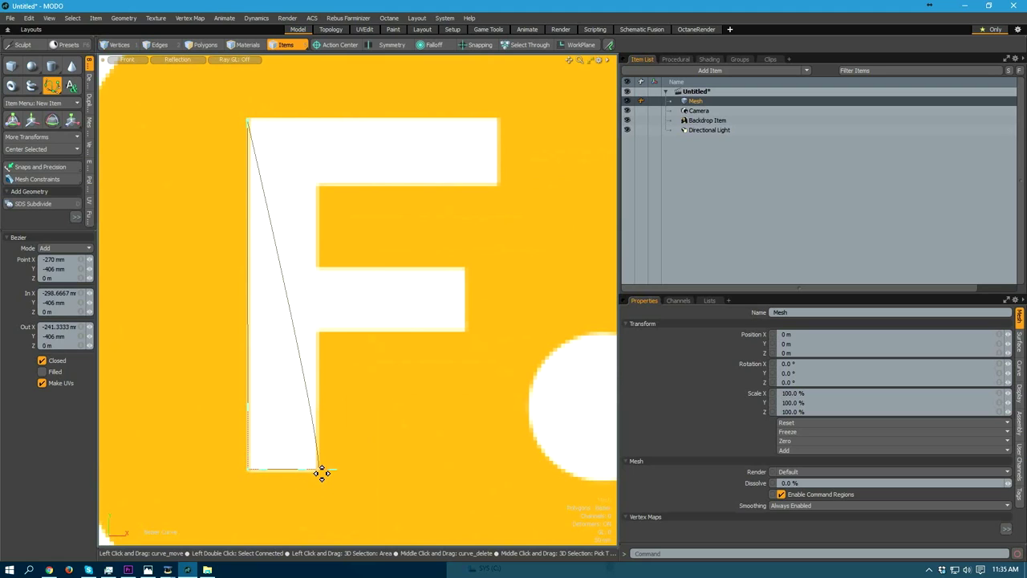
- Continue the Bezier curve around the F's middle and upper arms, placing a point at each corner up to the upper arm's outer top corner
left_click(318, 331)
left_click(465, 330)
left_click(465, 266)
left_click(320, 270)
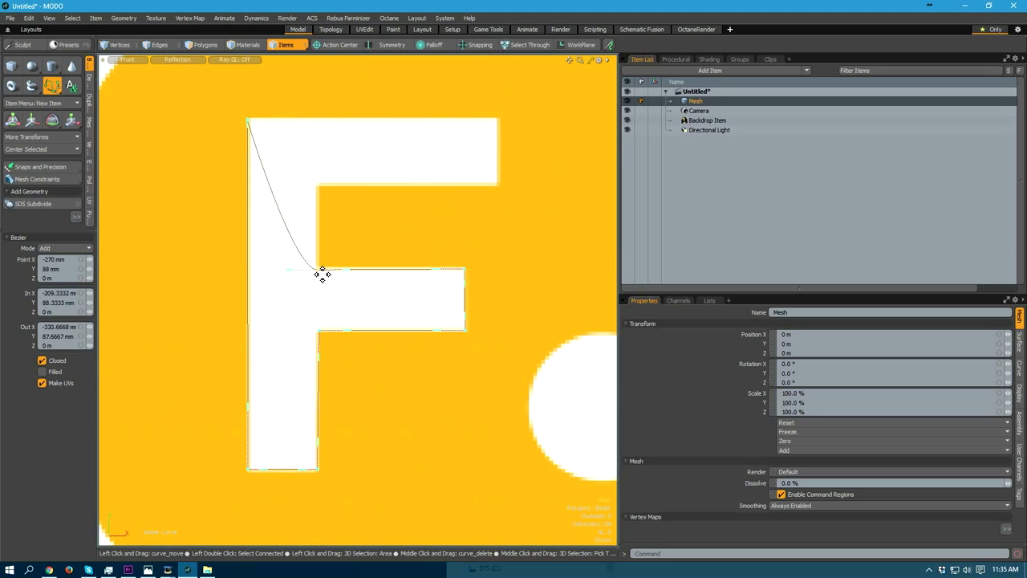
left_click(321, 188)
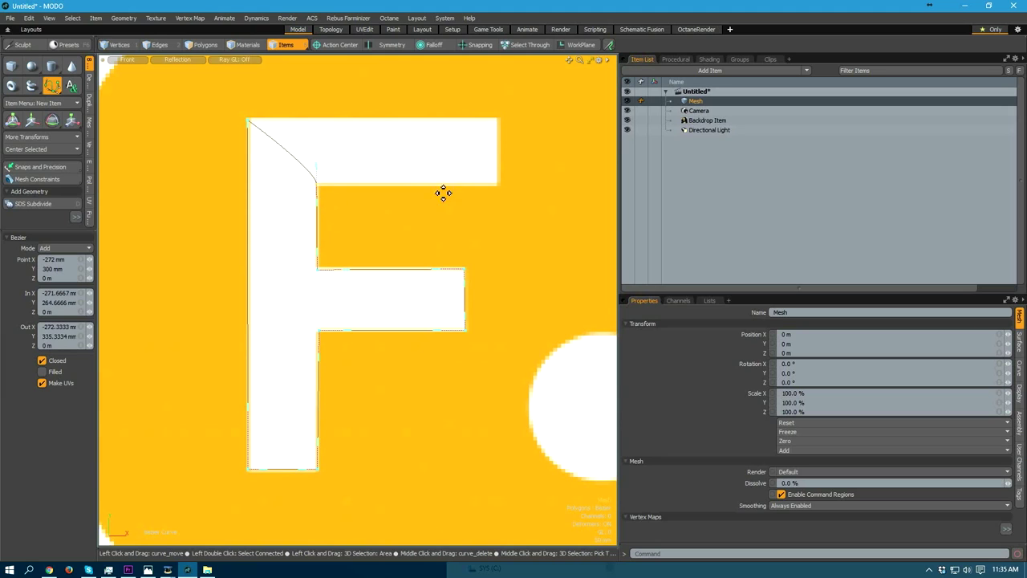
left_click(499, 185)
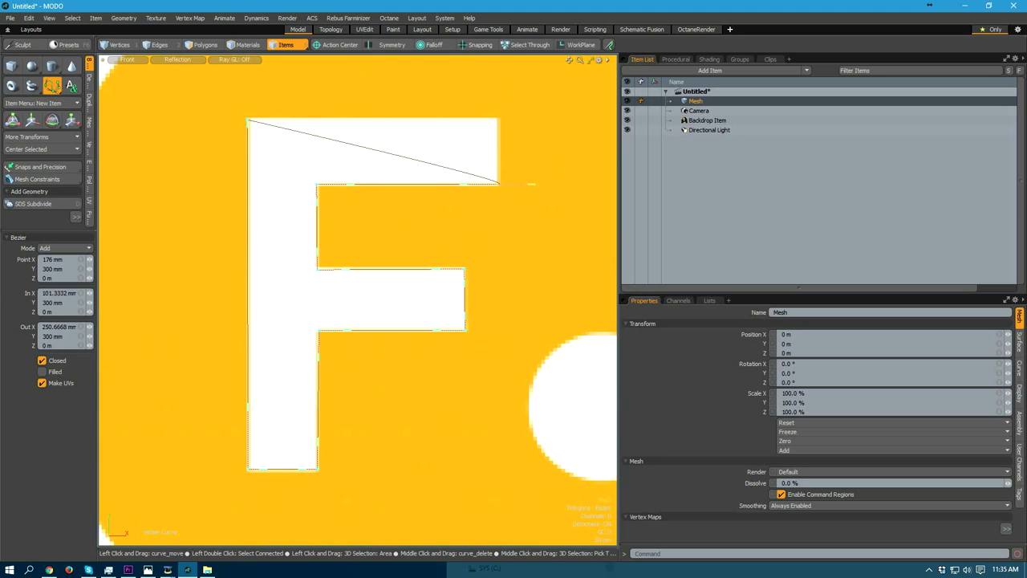
left_click(499, 122)
- Adjust the last point's tangent handle to straighten the F's top edge and finish the Bezier curve
left_click_drag(417, 243, 374, 290, "alt")
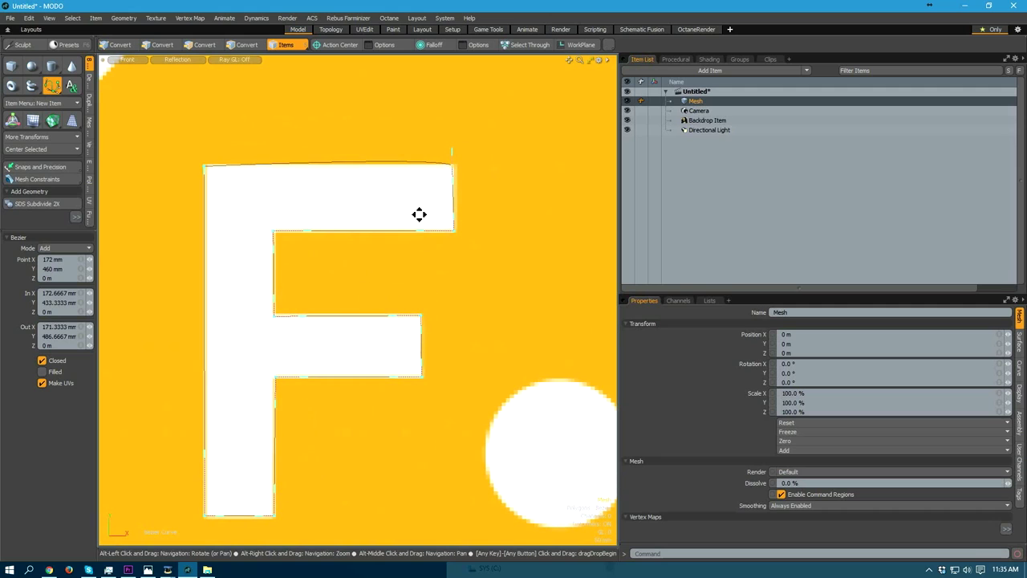
left_click_drag(452, 154, 454, 165)
left_click_drag(348, 313, 323, 268, "alt")
right_click_drag(322, 268, 307, 270, "alt")
left_click_drag(335, 319, 354, 342, "alt")
key("q")
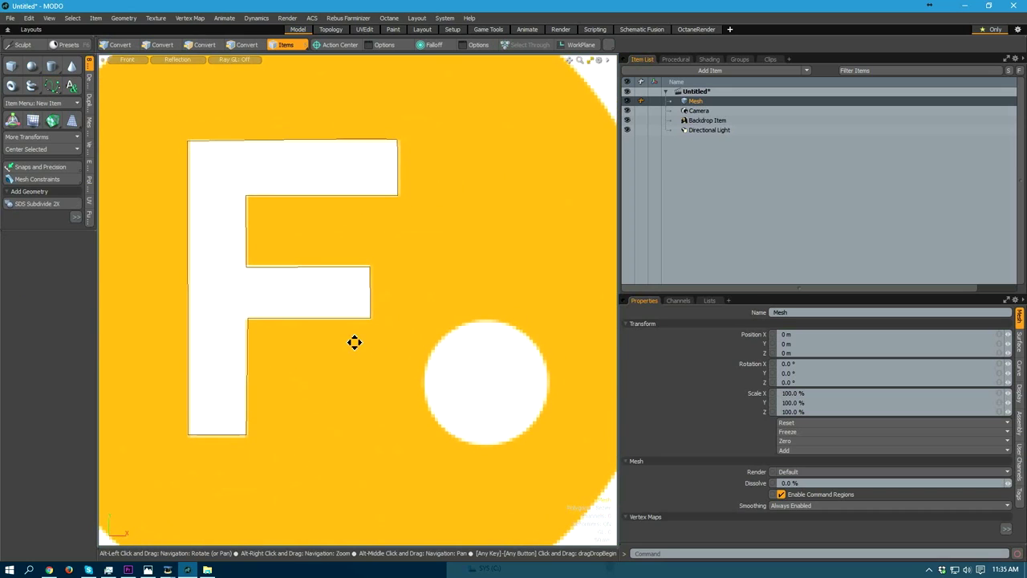
- Rename the mesh containing the traced curve to F
left_click_drag(439, 332, 418, 317, "alt")
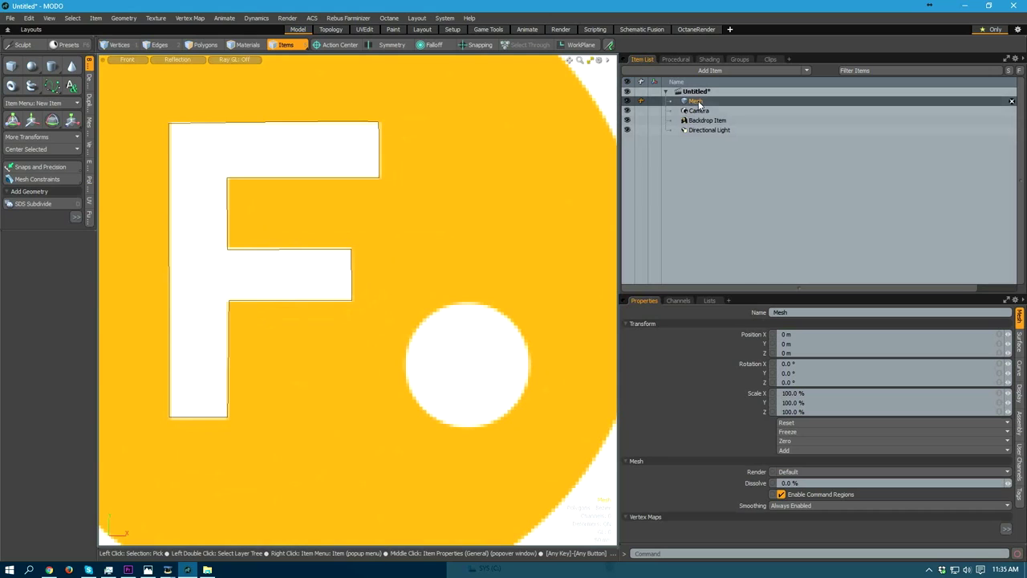
double_click(692, 101)
key("Return")
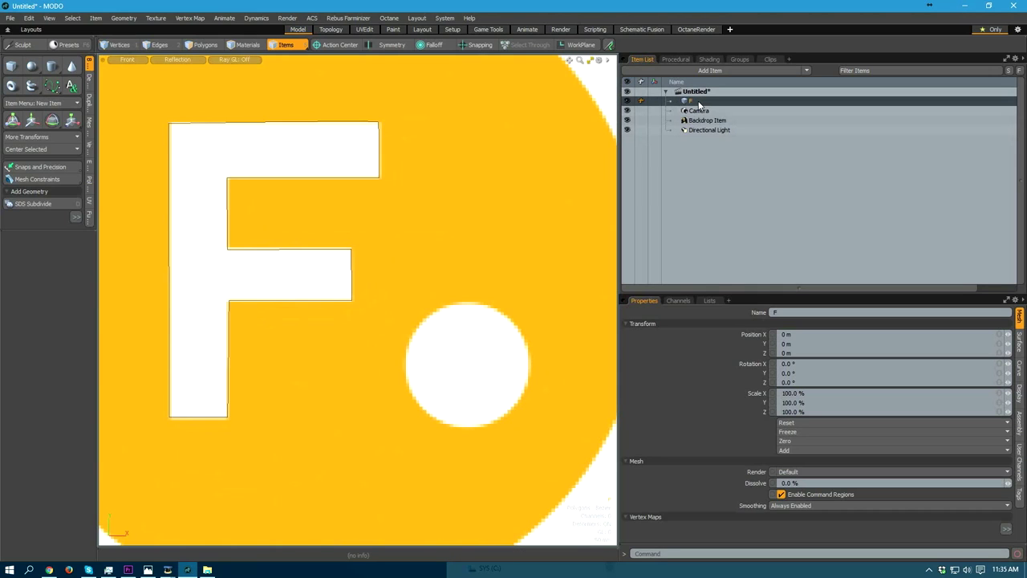
- Create a flat Z-axis cylinder in a new mesh over the logo's dot, about 182 by 180 mm in radius, centred at about X 438, Y -252 mm
left_click(52, 66)
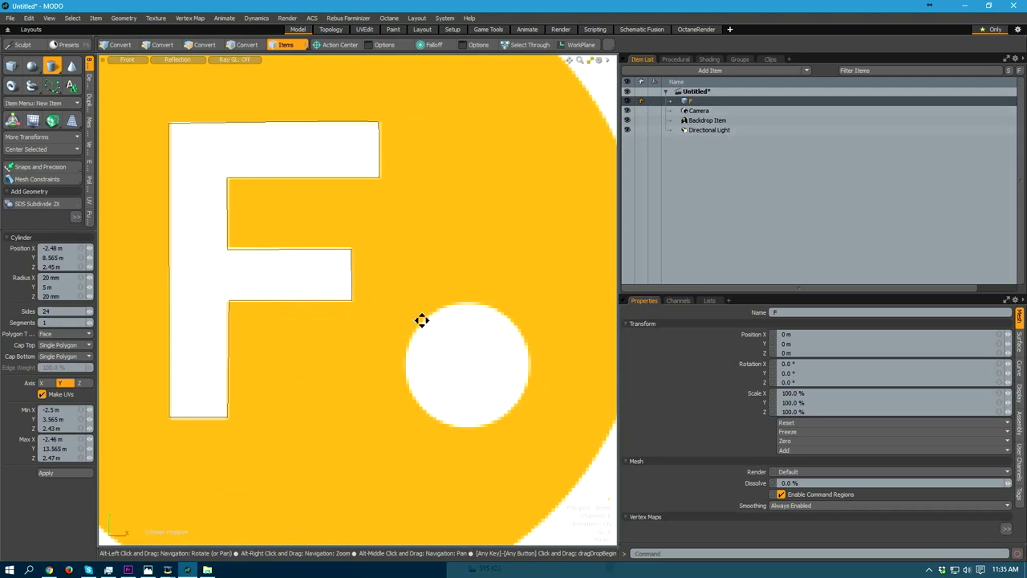
left_click_drag(420, 321, 368, 270, "alt")
key("n")
left_click_drag(386, 308, 452, 358, "alt")
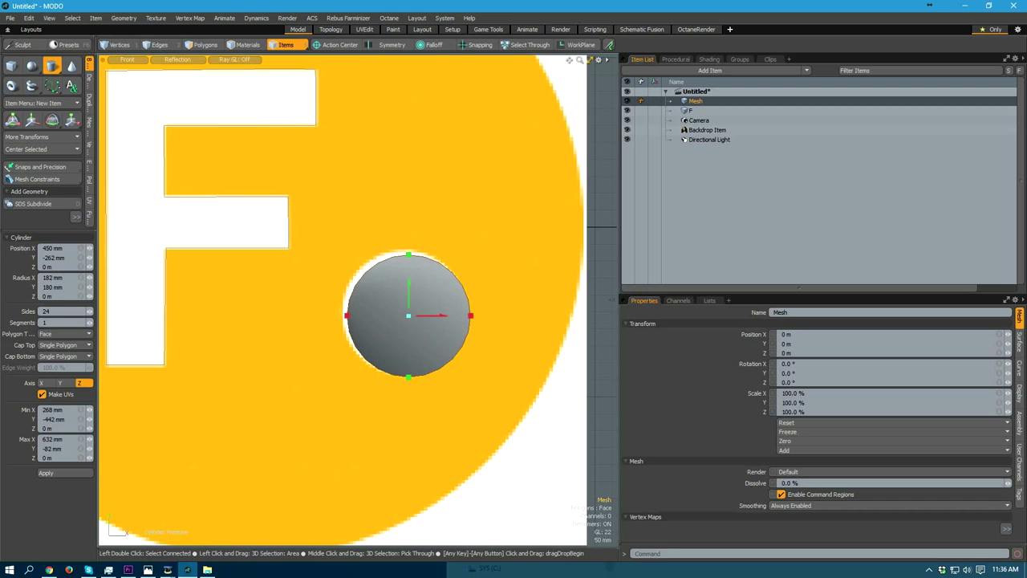
left_click_drag(408, 318, 405, 312)
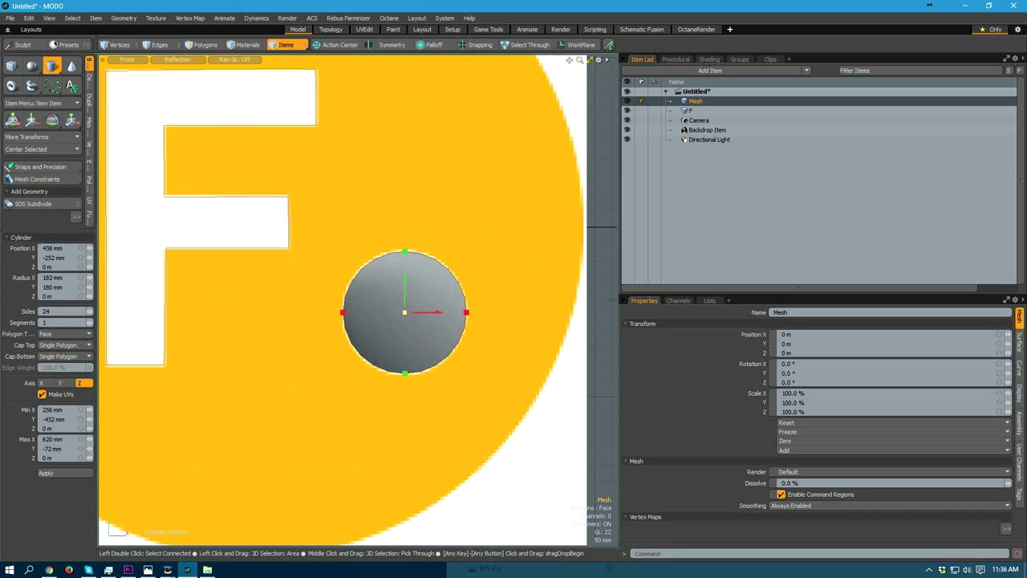
scroll(405, 316, "down", 5)
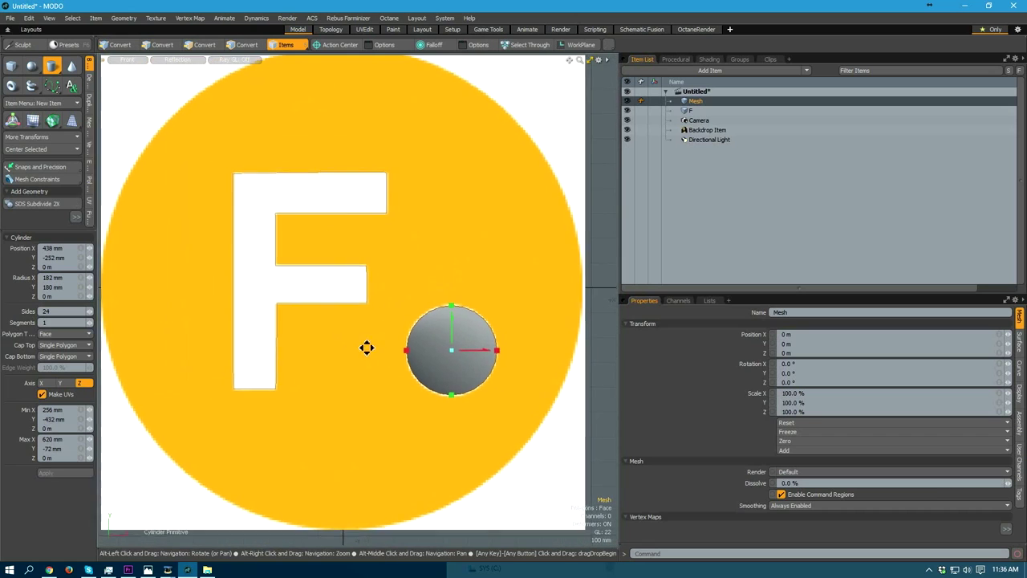
key("space")
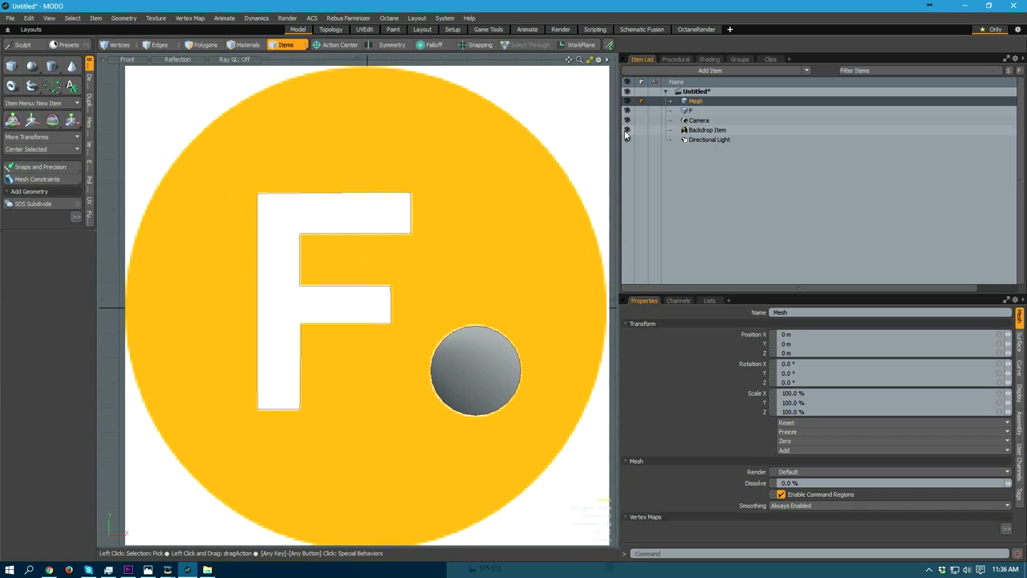
- Hide the logo backdrop item so only the F curve and the dot are displayed
left_click(627, 130)
left_click_drag(385, 303, 373, 268, "alt")
left_click_drag(372, 268, 388, 290, "ctrl+alt")
left_click_drag(388, 290, 387, 312, "alt")
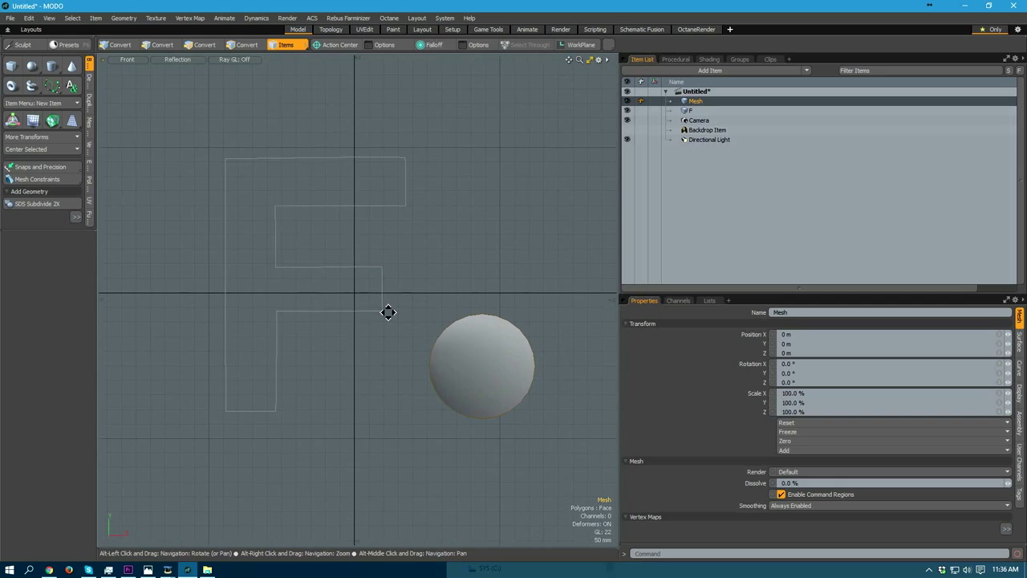
left_click(378, 316)
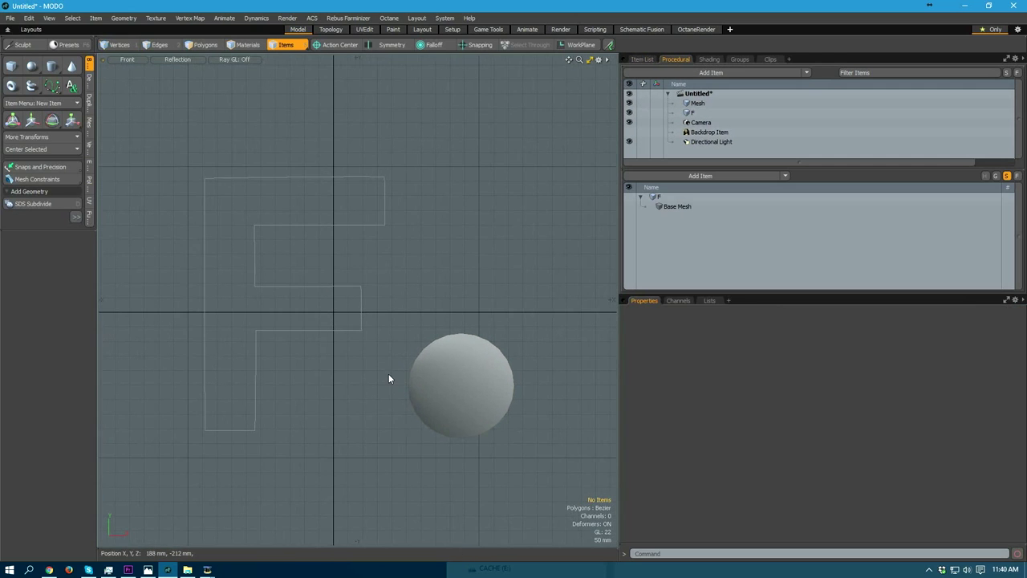
- Turn off Show Grid in the 3D viewport's visibility properties
key("o")
left_click(491, 225)
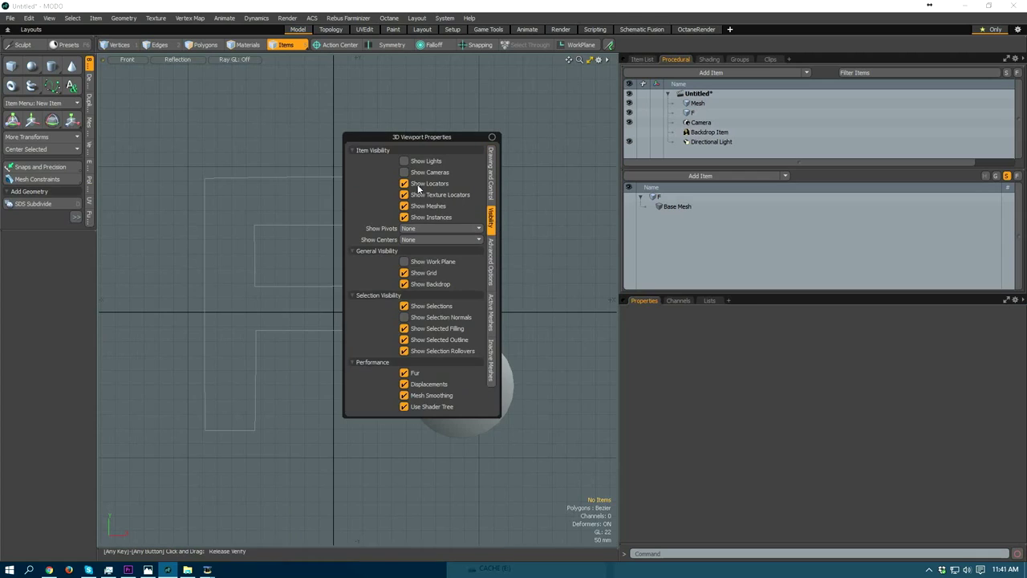
left_click(403, 272)
left_click_drag(339, 382, 369, 378, "alt")
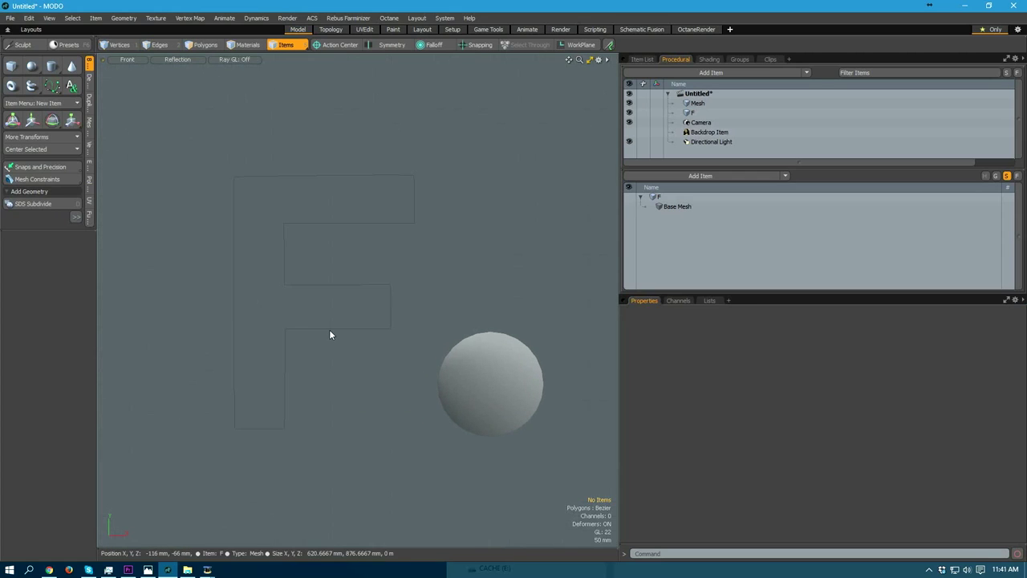
- Select the F mesh and switch the viewport from the front view to a perspective view showing the F and the dot at an angle
left_click(327, 333)
mouse_move(300, 381)
left_mouse_down("alt+shift")
mouse_move(314, 390)
mouse_move(316, 361)
mouse_move(319, 374)
left_mouse_up("alt+shift")
key("ctrl+space")
left_click(395, 352)
left_click_drag(366, 321, 352, 291, "alt")
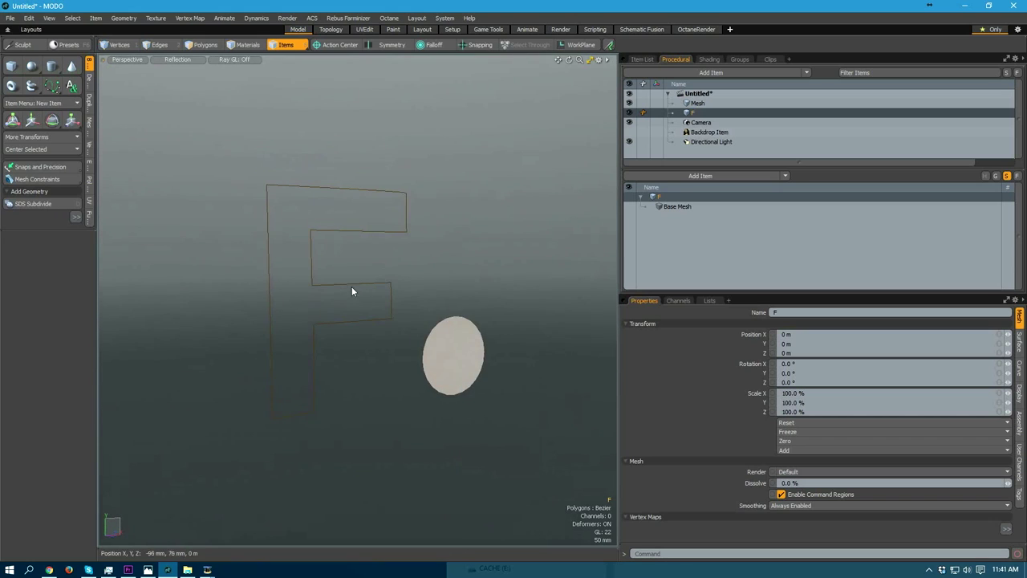
left_click_drag(286, 268, 257, 247, "alt")
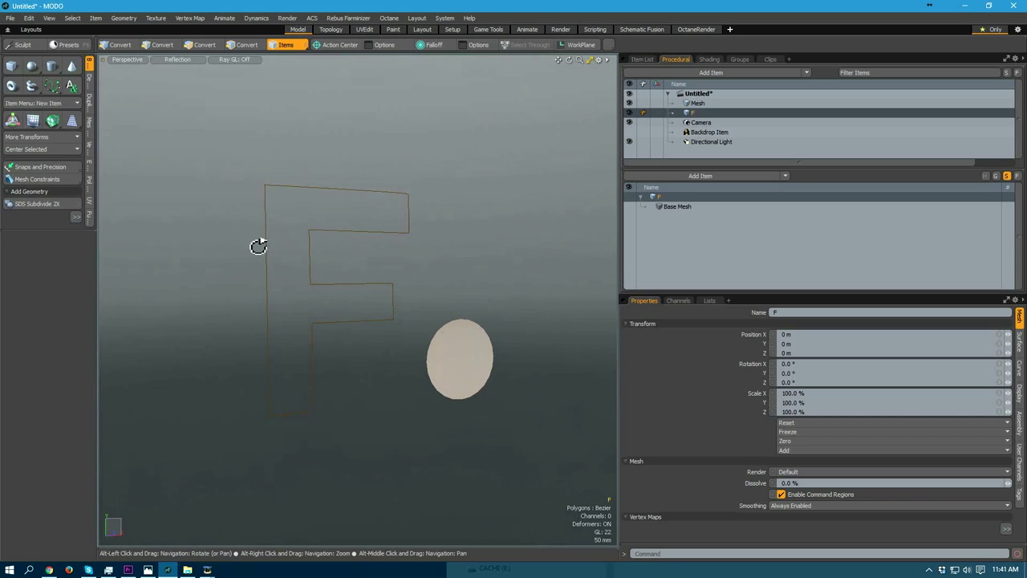
- Freeze the F mesh's curve into polygons with Freeze Curves as set to Faces
left_click(122, 18)
left_click(157, 163)
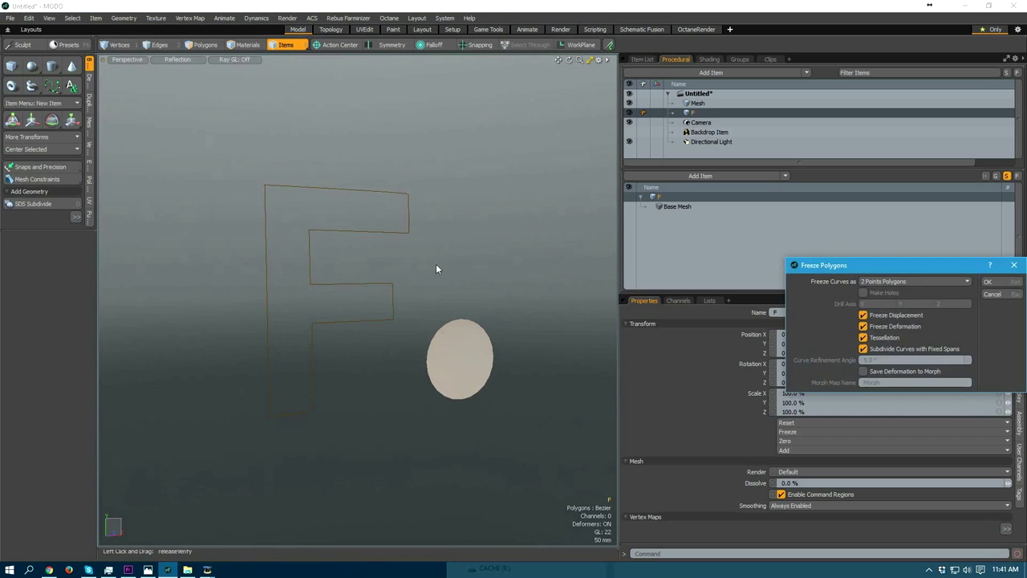
left_click_drag(849, 265, 517, 343)
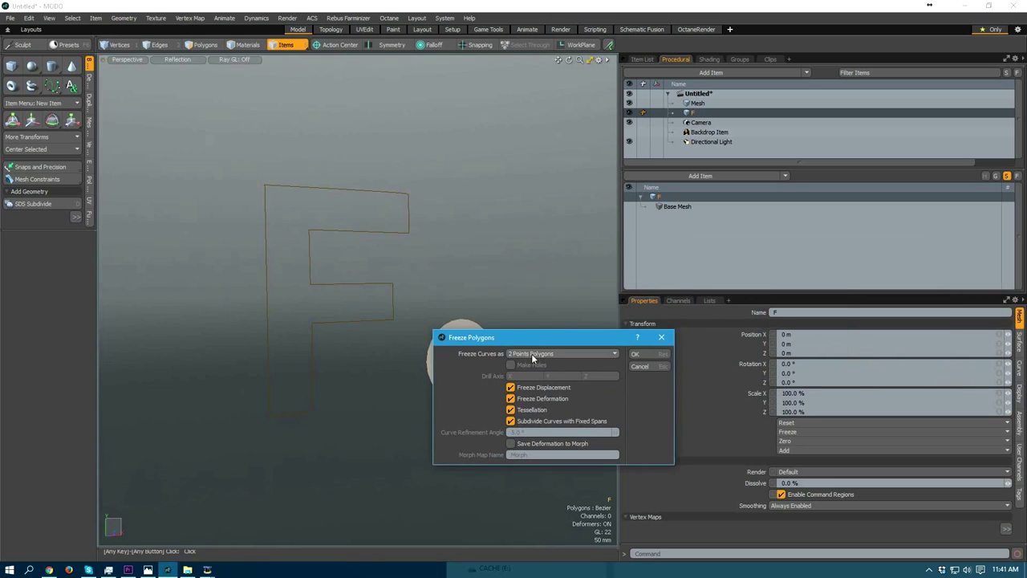
left_click(532, 354)
left_click(510, 364)
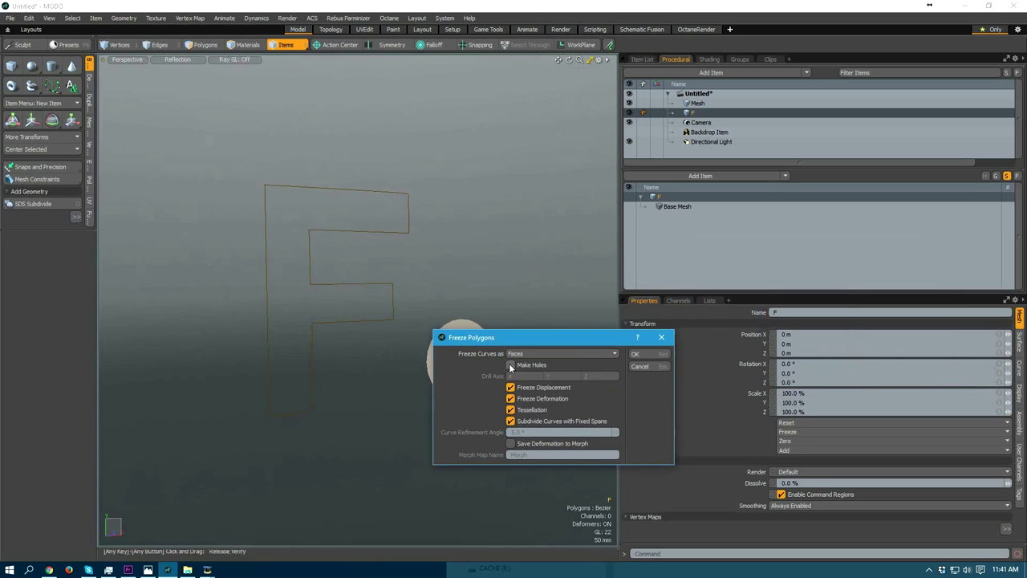
left_click(641, 355)
left_click_drag(346, 330, 442, 378, "alt")
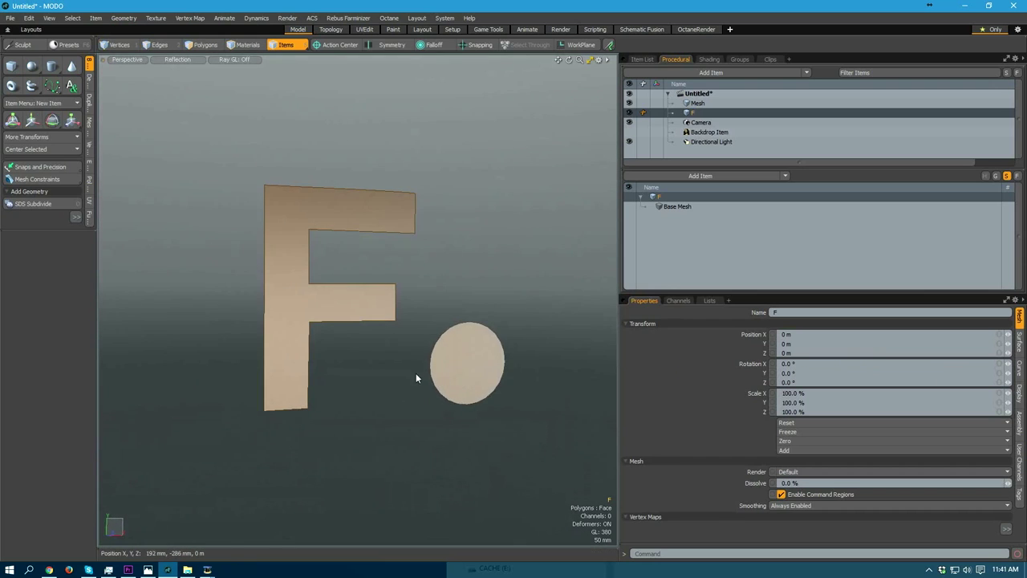
left_click_drag(370, 358, 351, 351, "alt")
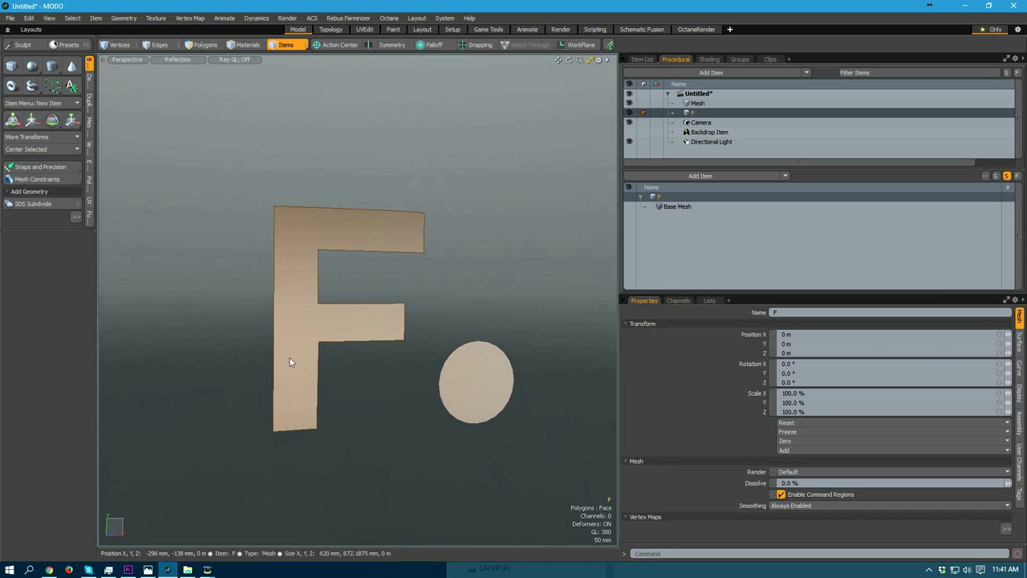
right_click_drag(291, 361, 388, 351, "alt")
left_click_drag(387, 351, 362, 349, "alt")
- Undo the freeze on the F mesh to restore the live Bezier curve
key("ctrl+z")
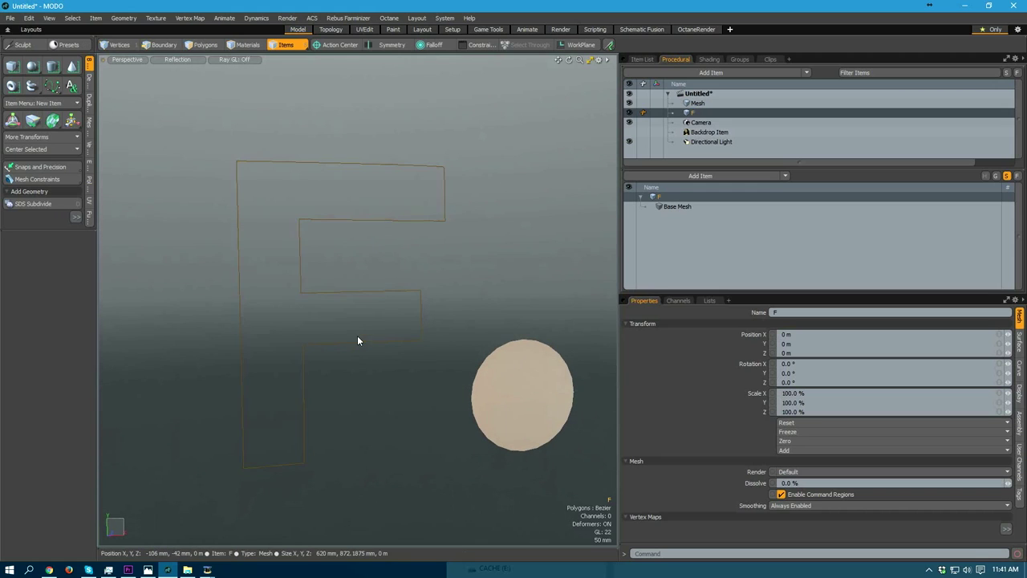
left_click_drag(397, 348, 411, 320, "alt")
left_click(700, 175)
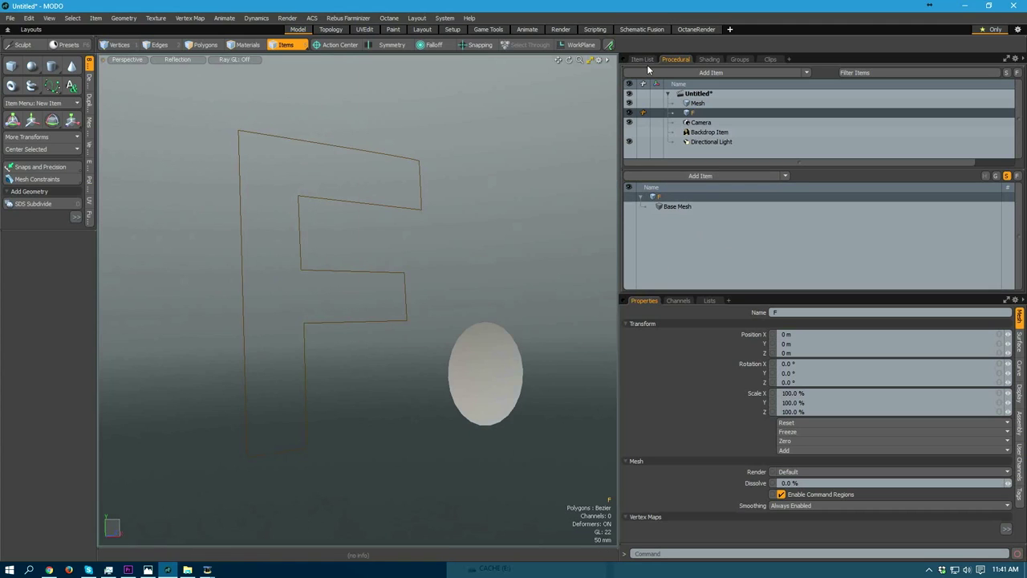
left_click(642, 61)
left_click_drag(428, 238, 433, 258, "alt+shift")
left_click(673, 60)
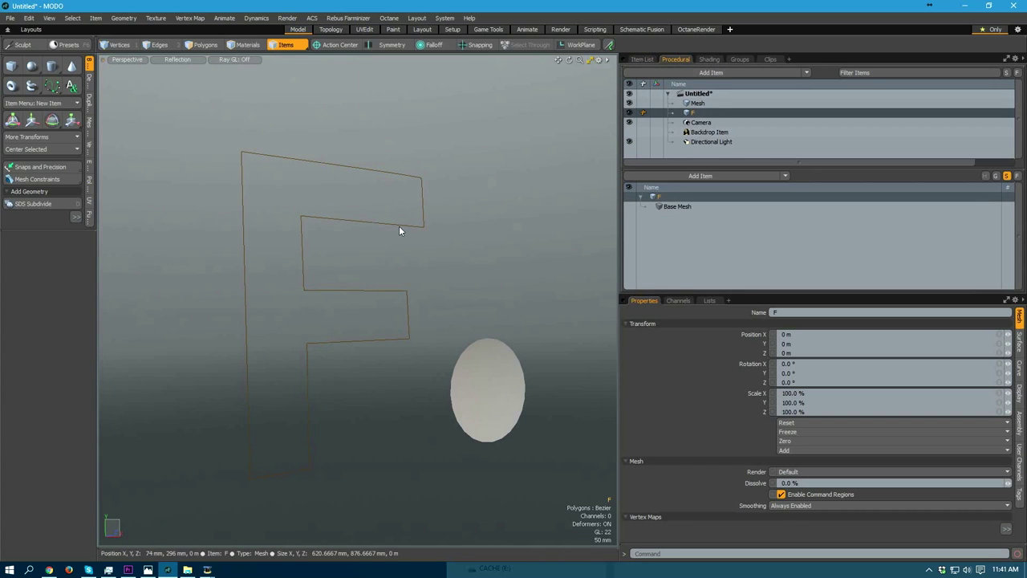
left_click_drag(469, 240, 451, 232, "alt+shift")
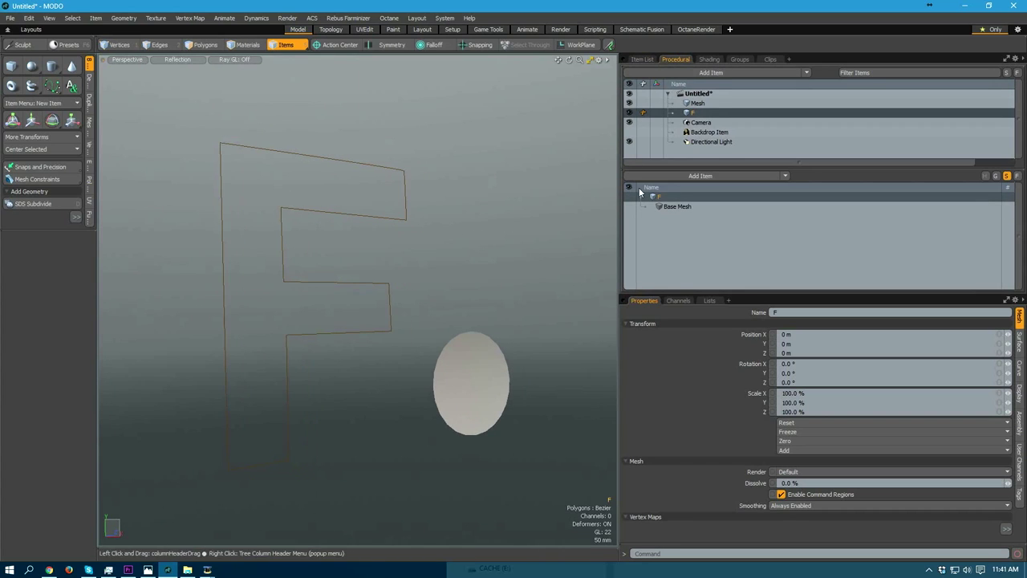
- Add a Curve Fill mesh operation to the F mesh and set its Fill Steps to 5
left_click(658, 179)
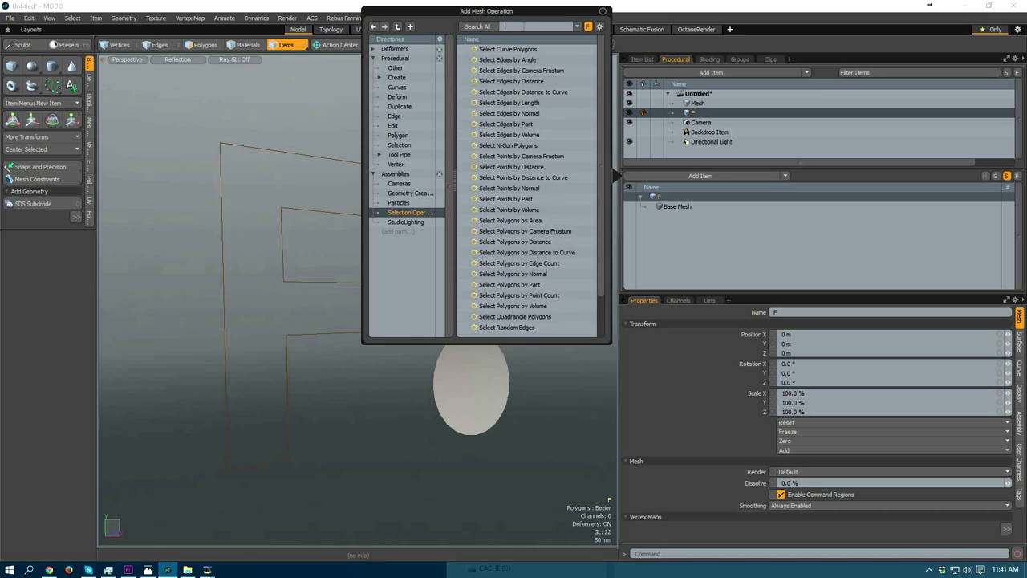
type("cu")
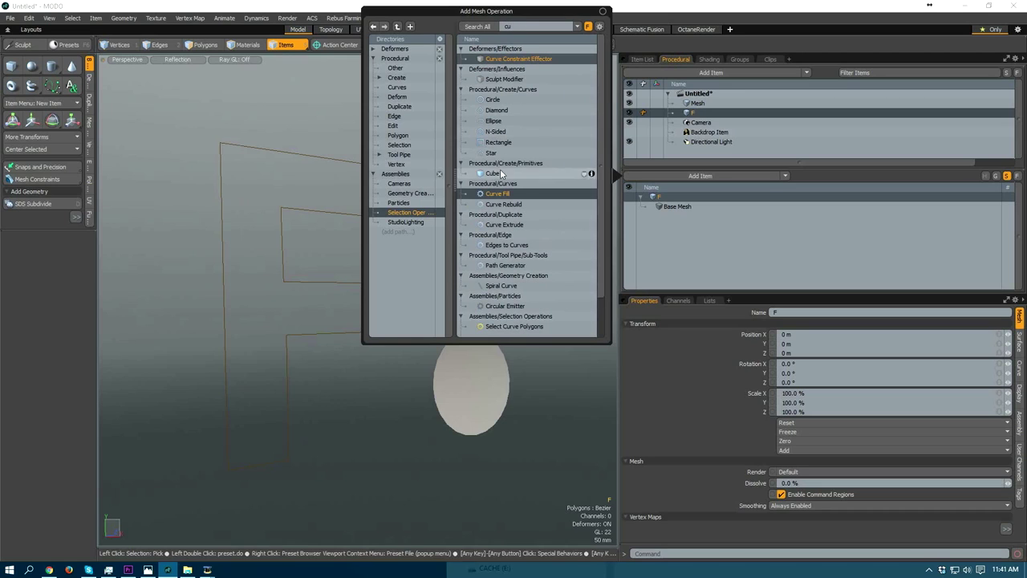
double_click(494, 194)
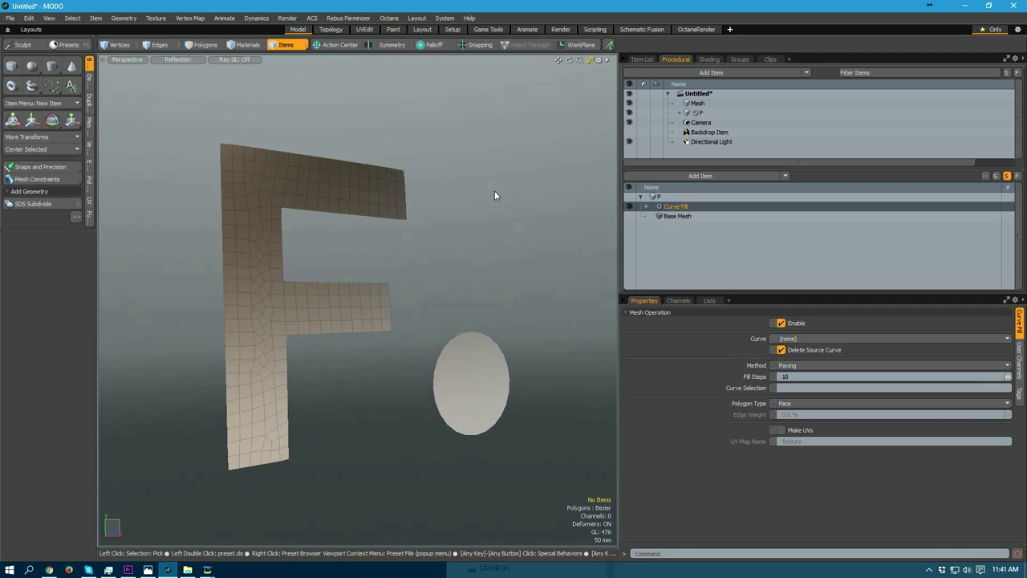
left_click_drag(401, 278, 309, 374, "alt")
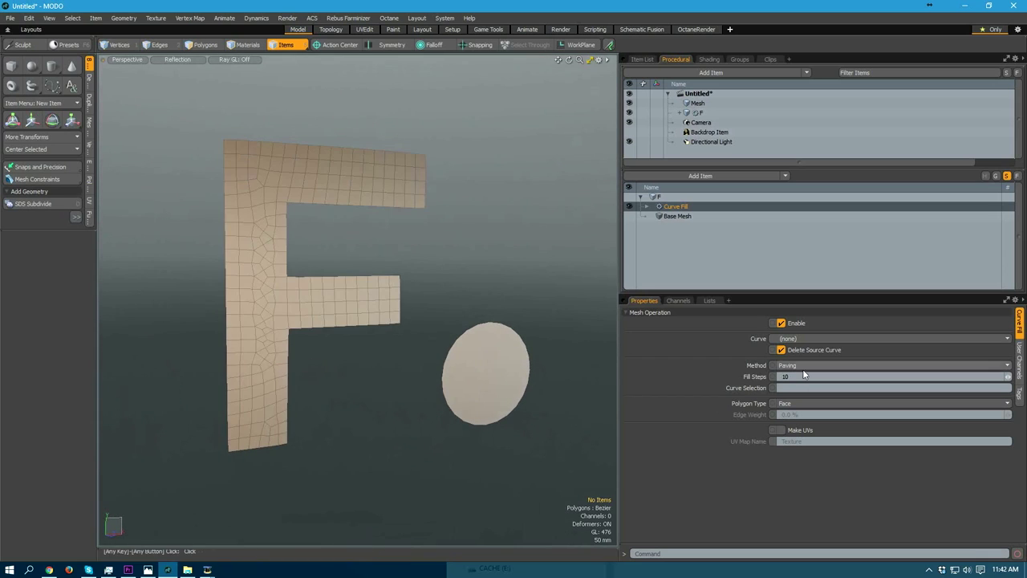
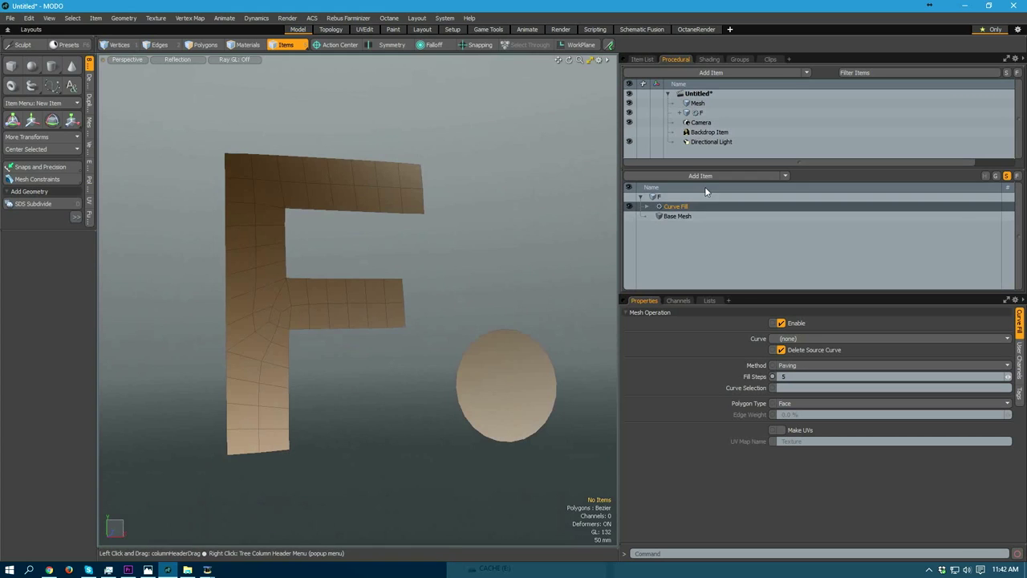
mouse_move(362, 255)
left_mouse_down("alt")
mouse_move(413, 334)
mouse_move(471, 339)
left_mouse_up("alt")
mouse_move(353, 239)
left_mouse_down("alt")
mouse_move(482, 254)
mouse_move(342, 233)
left_mouse_up("alt")
- Add a Thicken mesh operation above Curve Fill on the F mesh, with an offset of about -204 mm
left_click(699, 176)
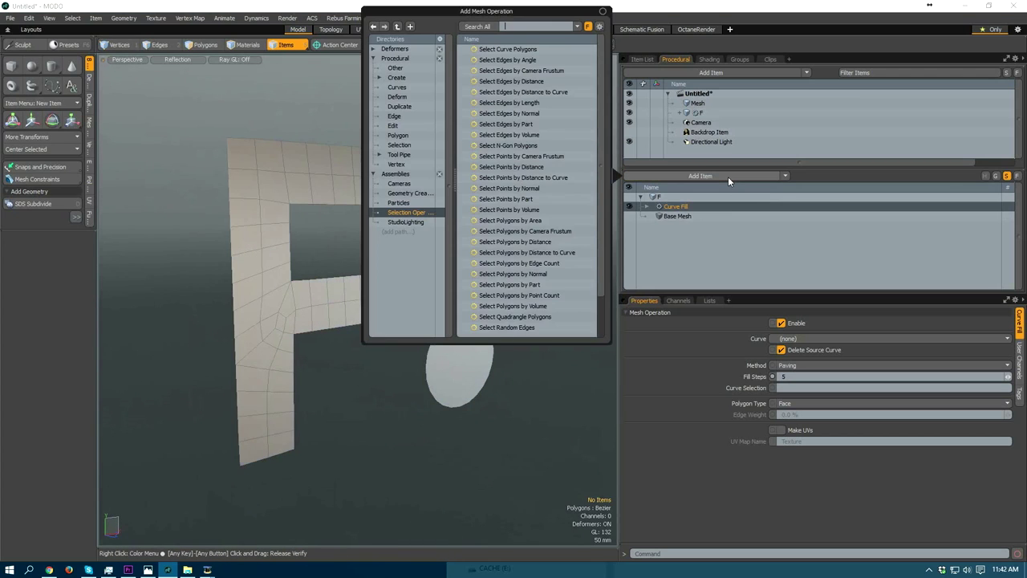
type("th")
key("Down")
key("Down")
key("Return")
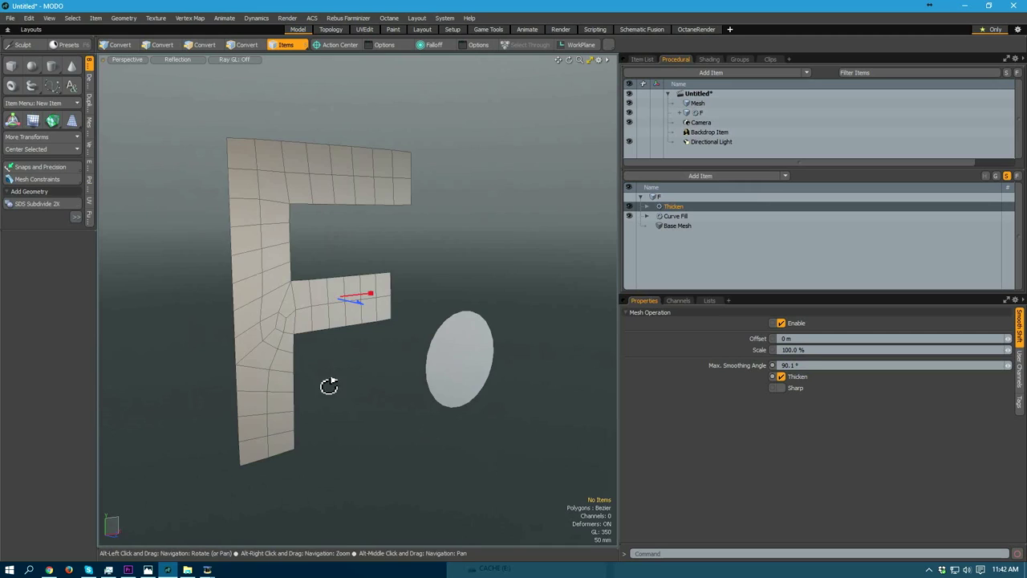
left_click_drag(322, 387, 415, 337, "alt")
left_click_drag(378, 305, 317, 298)
left_click_drag(477, 340, 353, 321, "alt")
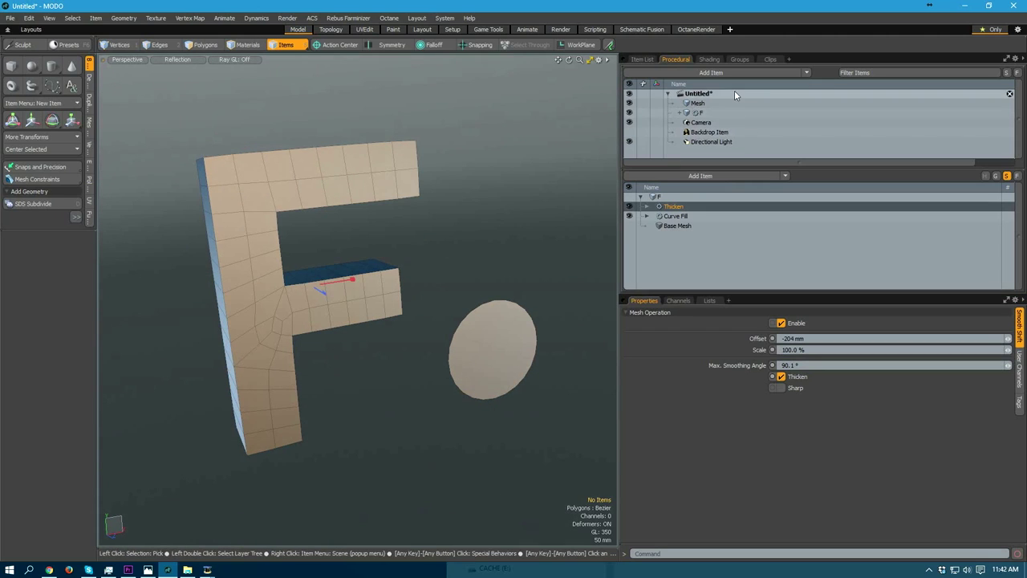
- Rename the mesh containing the dot to Circle
left_click(697, 104)
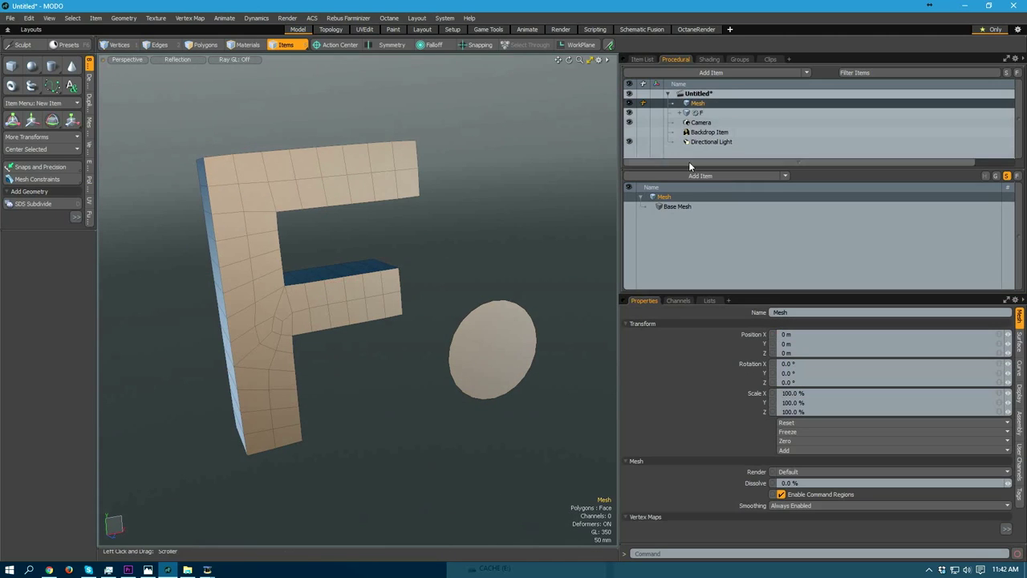
double_click(697, 104)
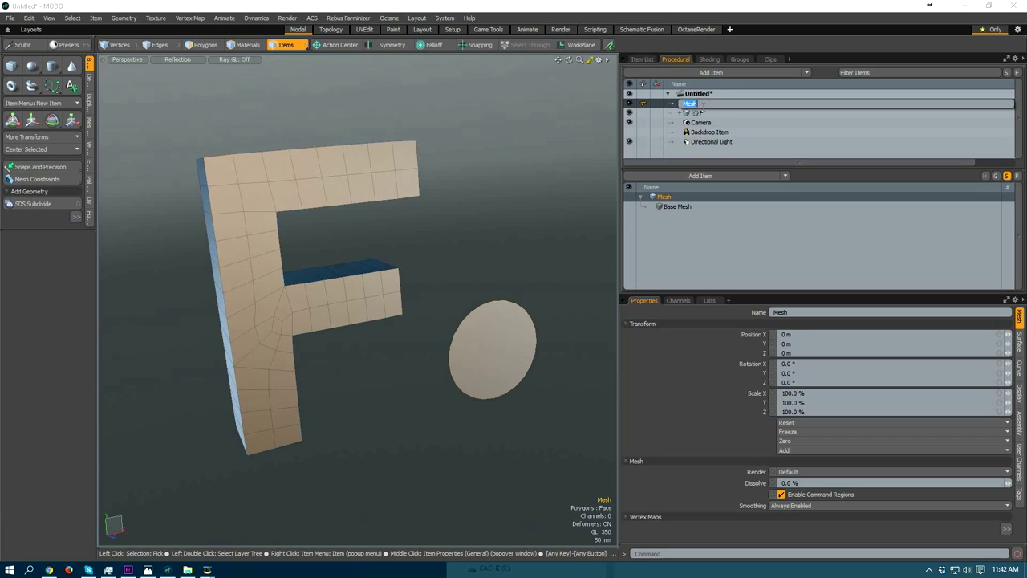
type("Circle")
key("Return")
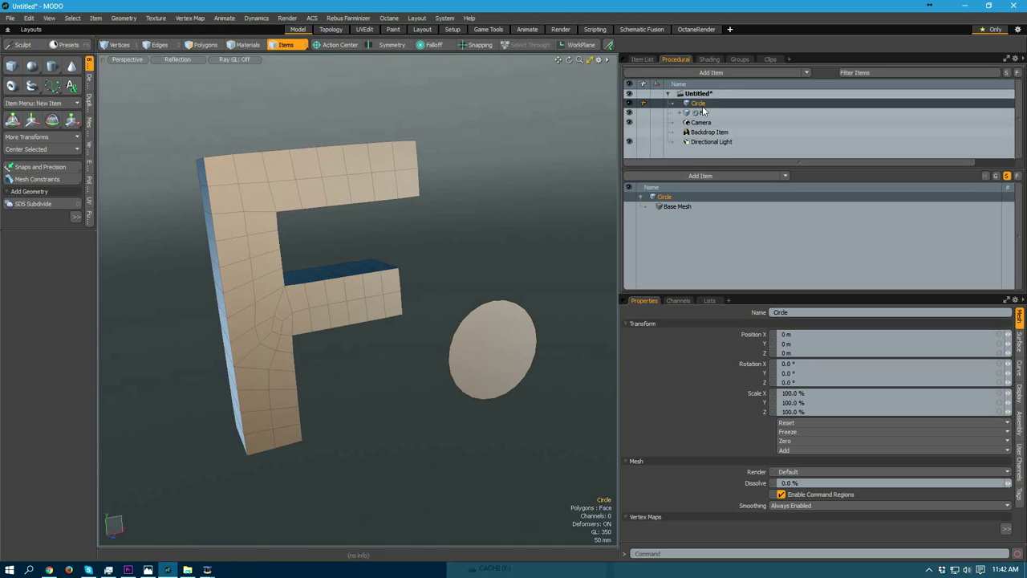
left_click(691, 178)
type("th")
key("Return")
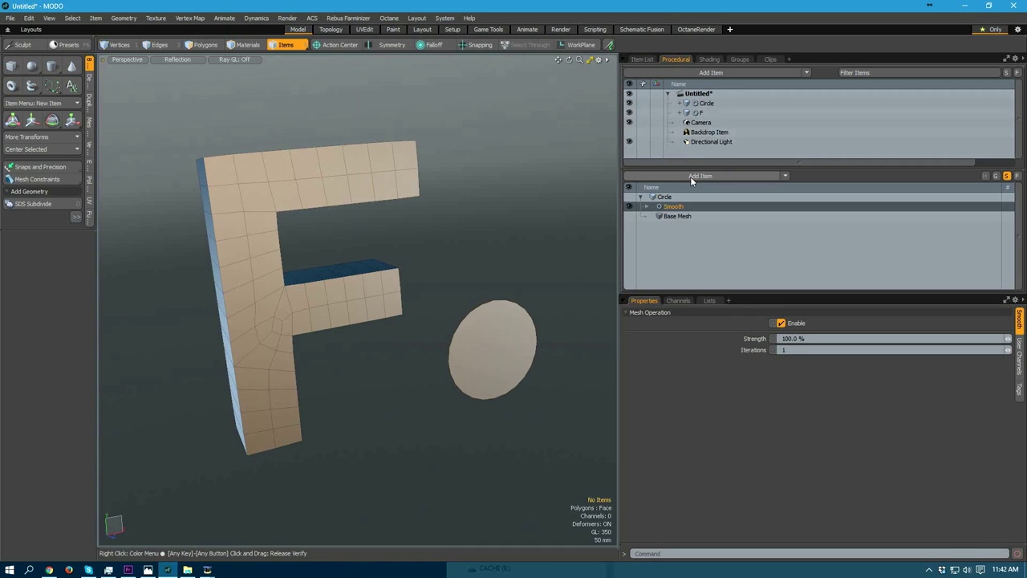
left_click_drag(551, 282, 528, 393, "alt")
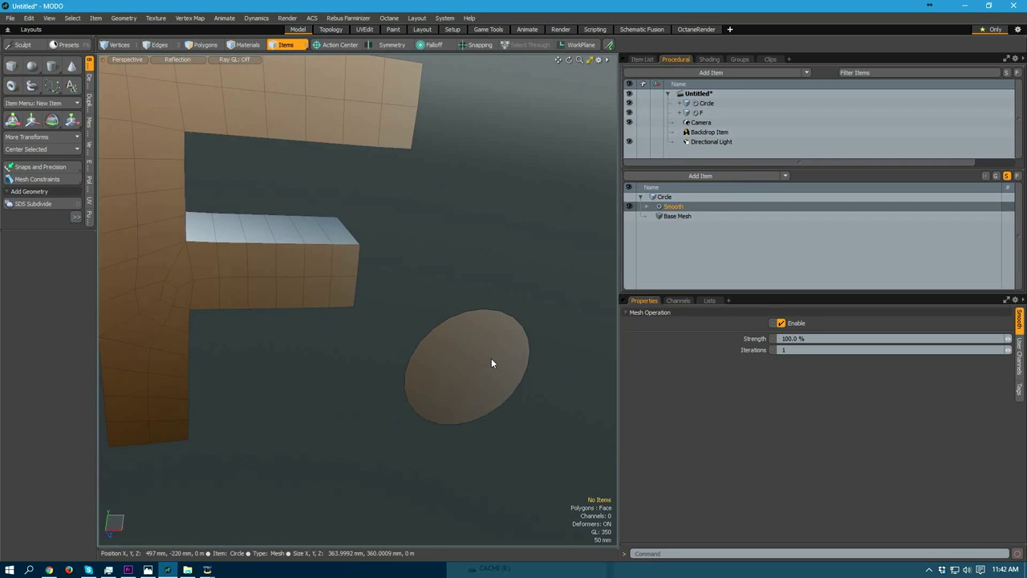
left_click(492, 358)
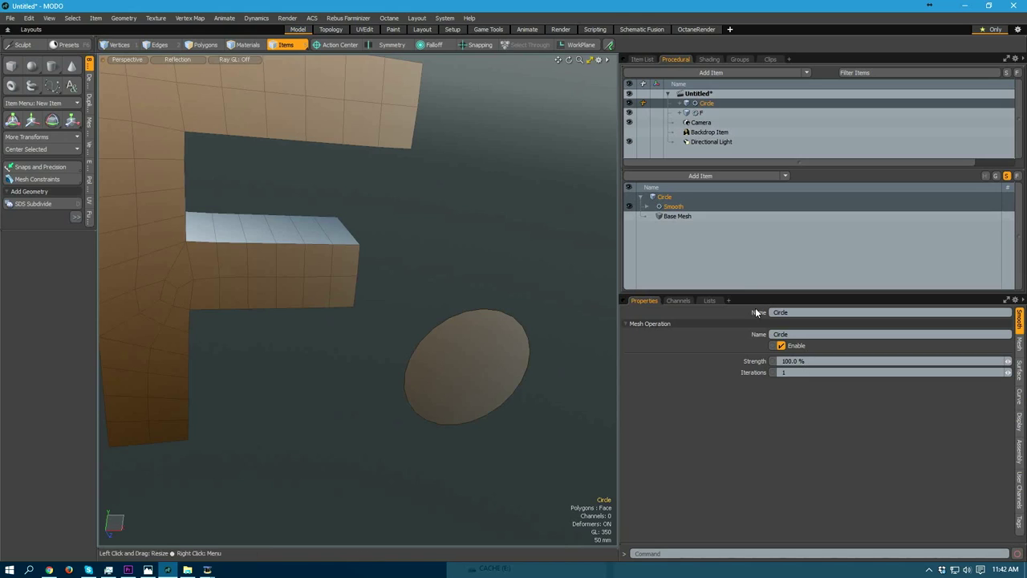
left_click(681, 103)
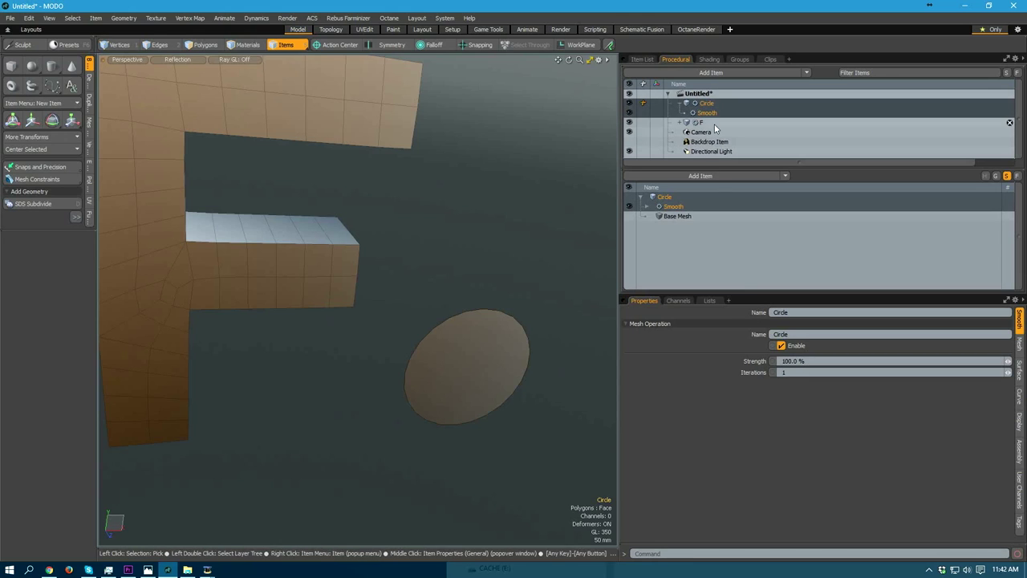
key("Delete")
left_click(664, 74)
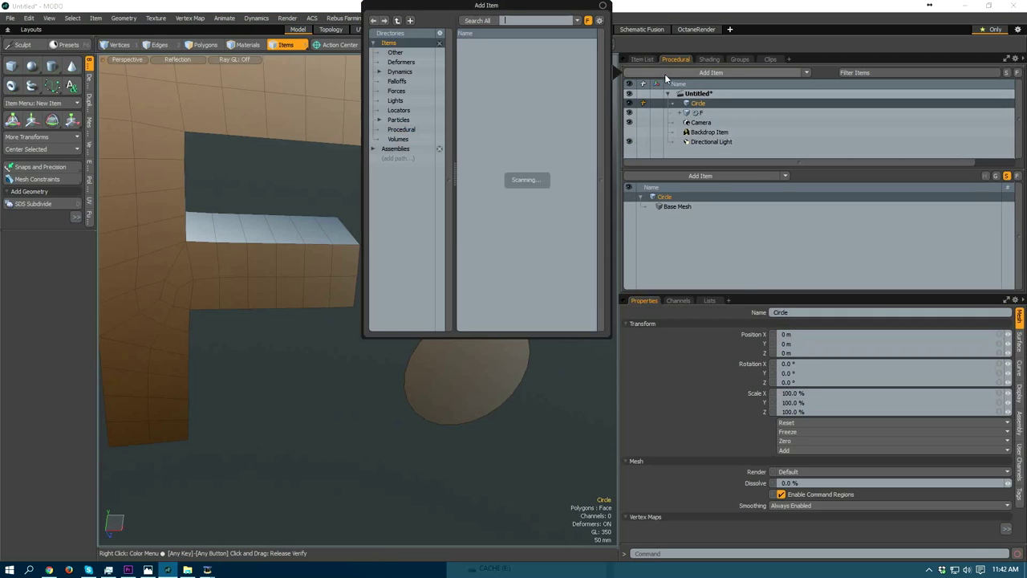
type("th")
key("BackSpace")
key("BackSpace")
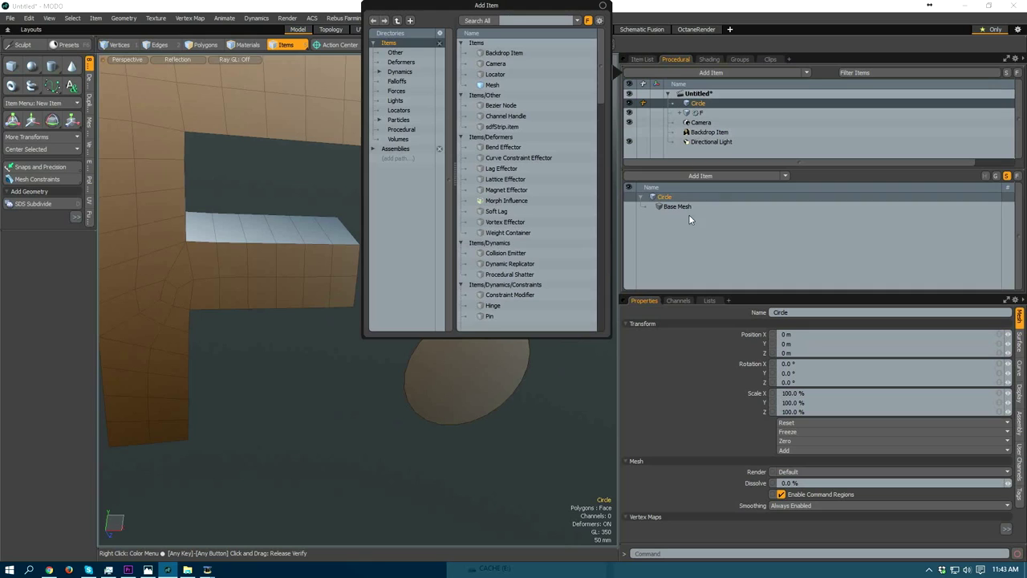
- Add a Thicken mesh operation to the Circle mesh, with an offset of about -210 mm
left_click(671, 177)
left_click(672, 173)
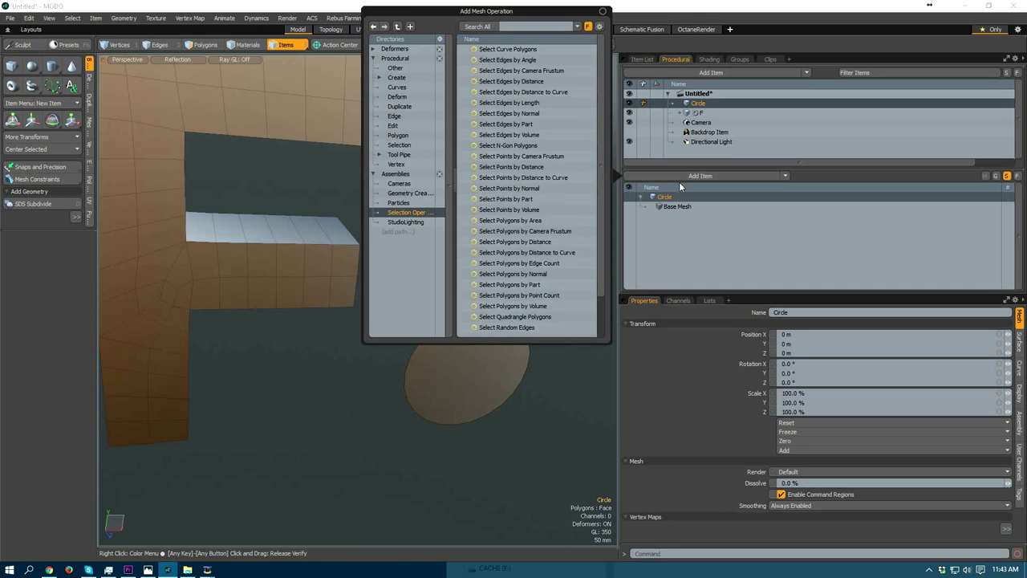
type("th")
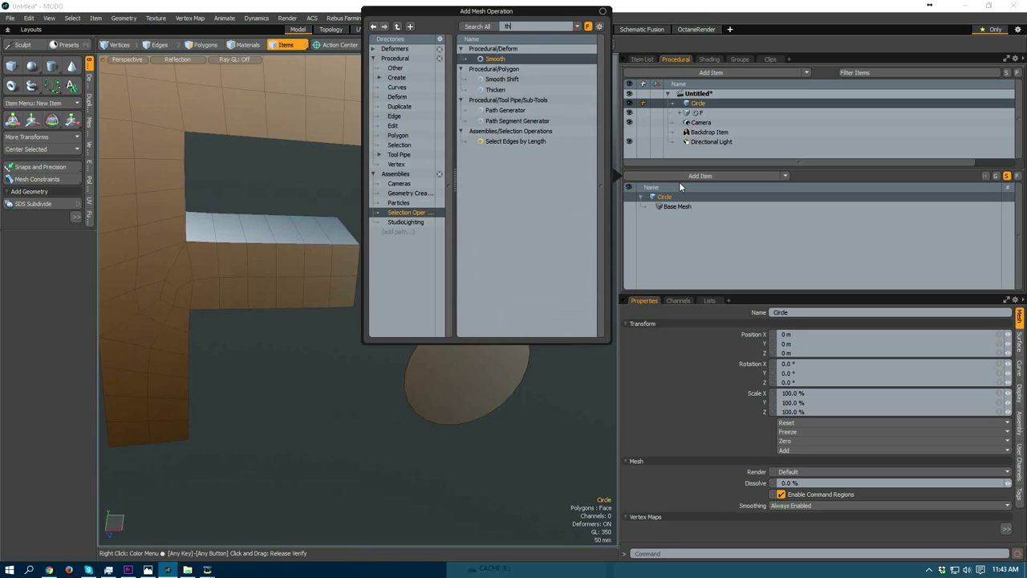
left_click(496, 90)
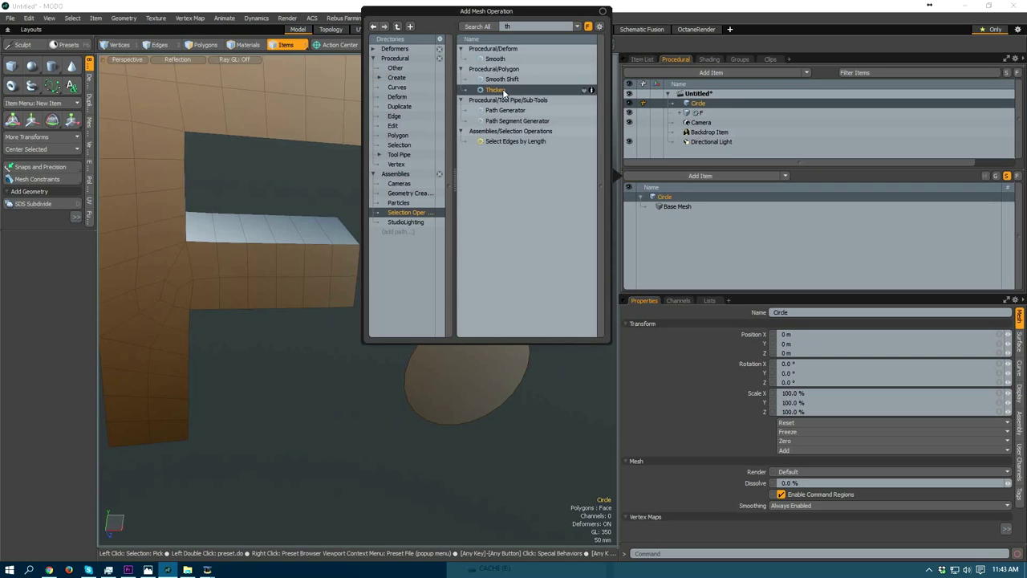
double_click(503, 92)
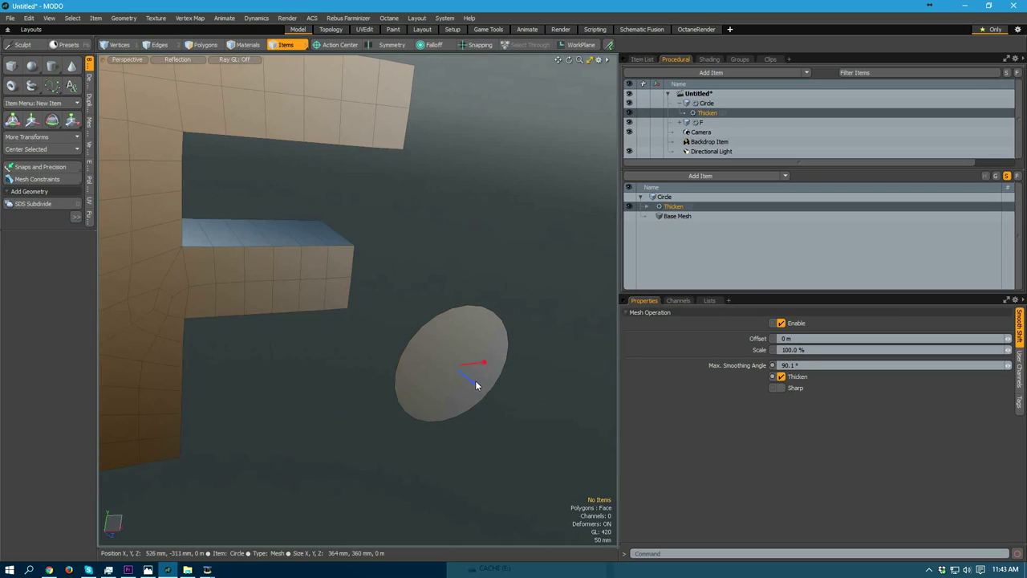
left_click_drag(475, 380, 432, 345)
left_click_drag(475, 257, 325, 449, "alt")
left_click_drag(481, 257, 334, 374, "alt")
left_click_drag(355, 413, 484, 415, "alt")
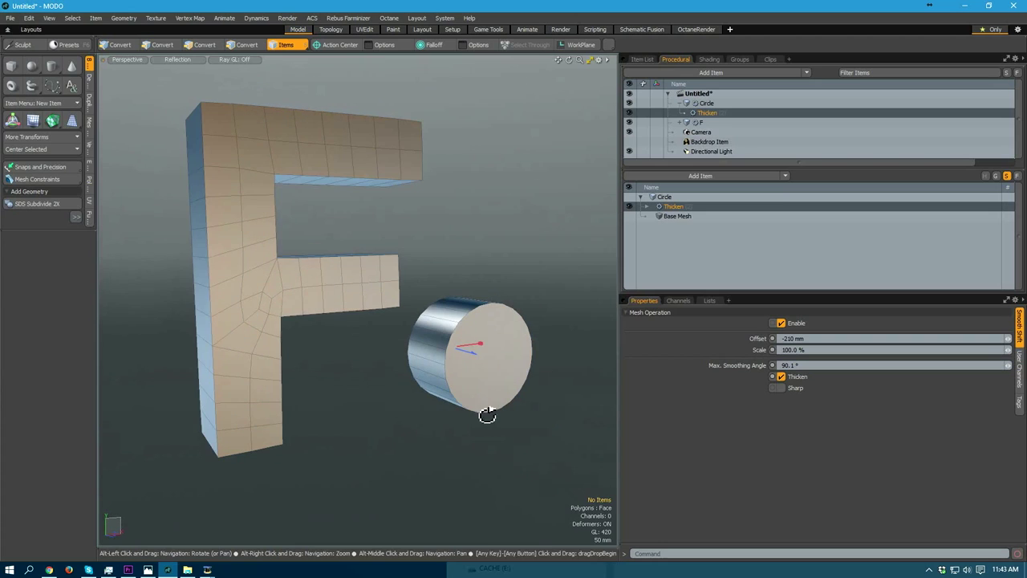
- Try a Fill Steps value of 15 on the F mesh's Curve Fill operation, and undo the change
left_click(695, 123)
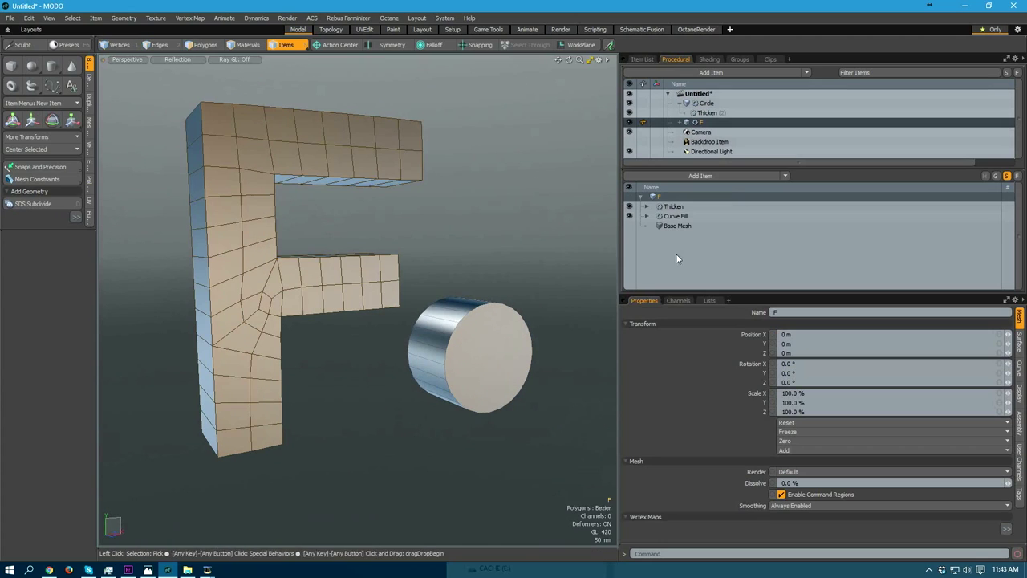
left_click(673, 206)
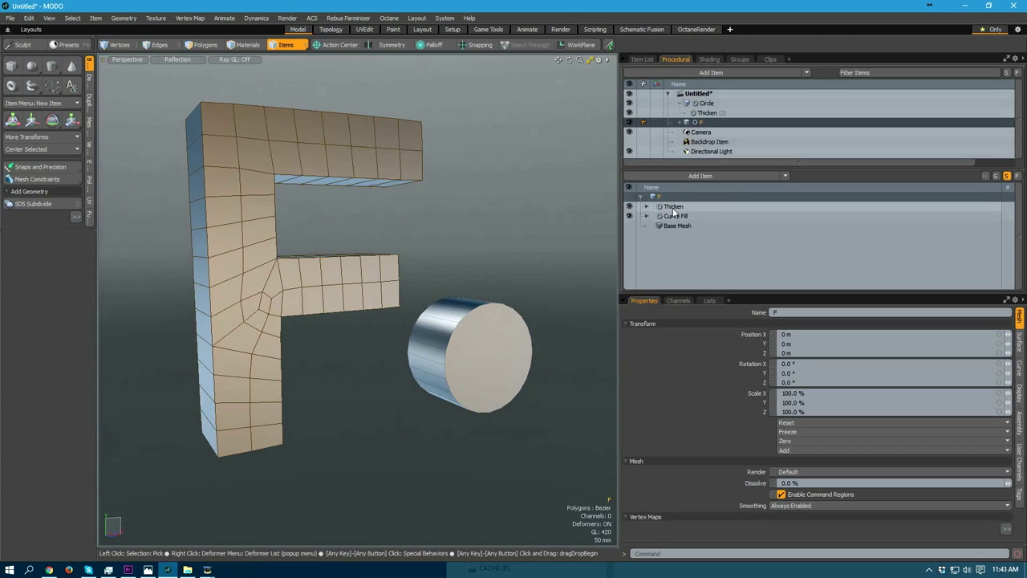
left_click_drag(546, 275, 394, 335, "alt")
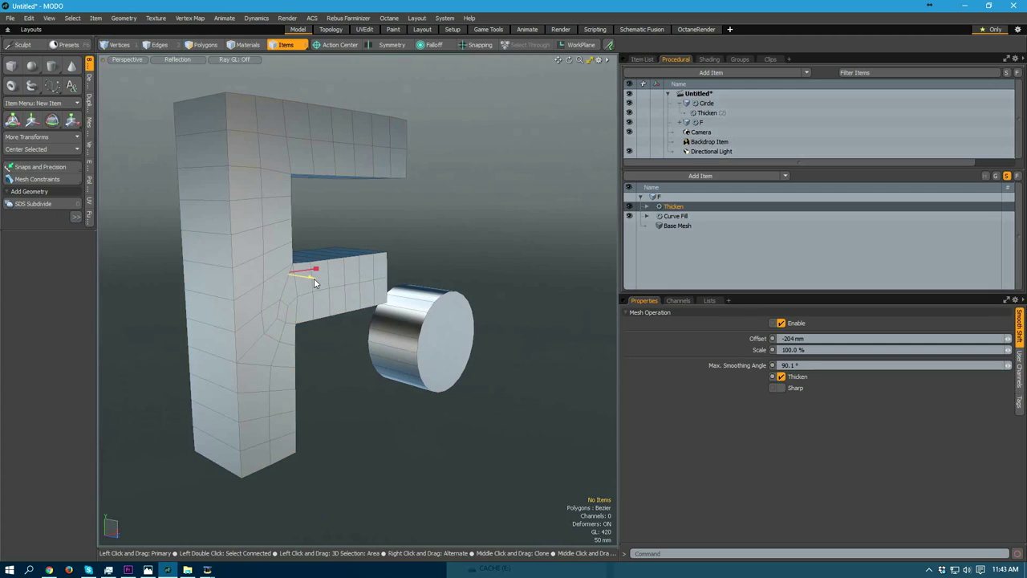
left_click(675, 216)
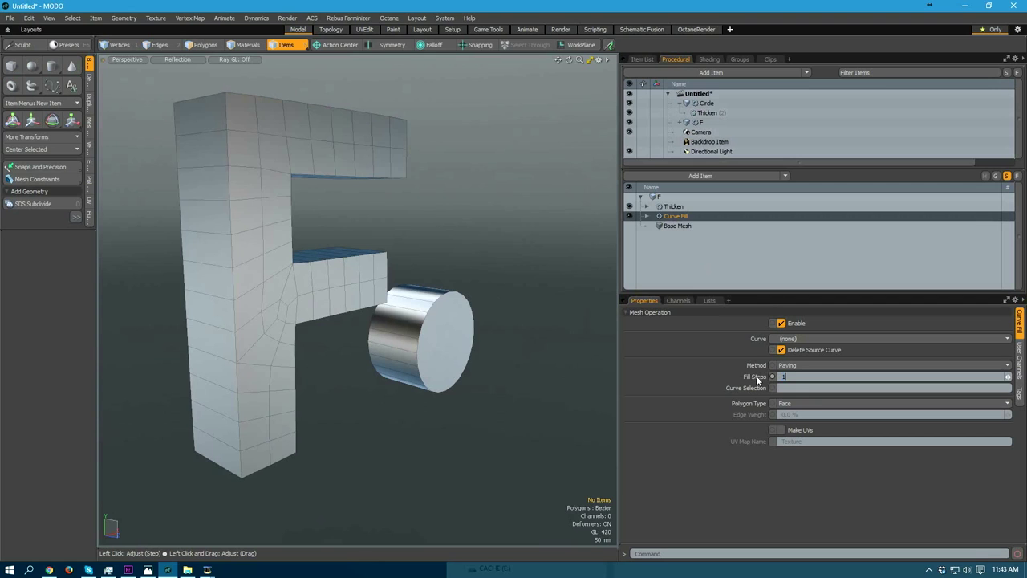
left_click_drag(337, 329, 288, 343, "alt")
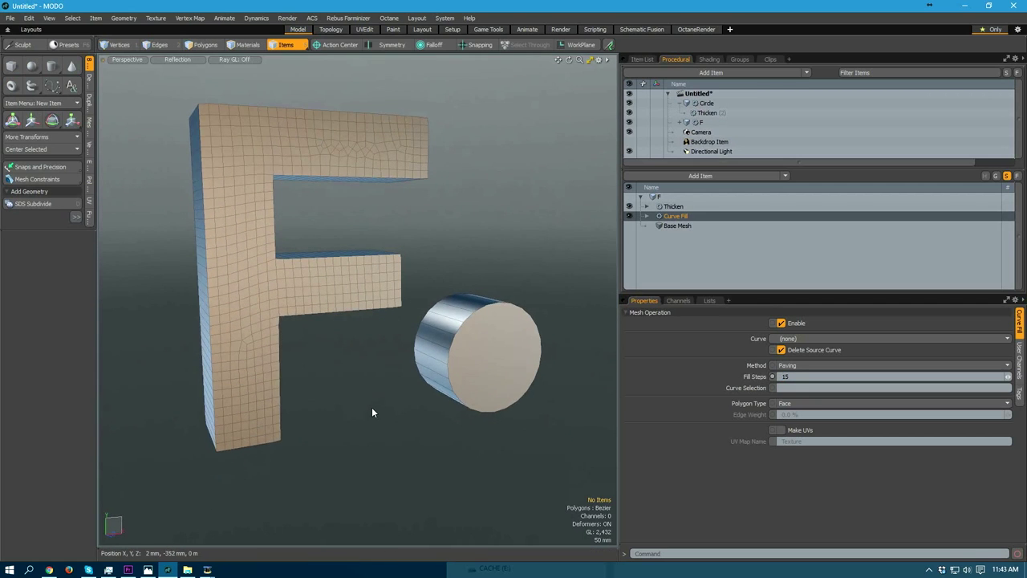
key("ctrl+z")
left_click_drag(391, 369, 382, 346, "alt")
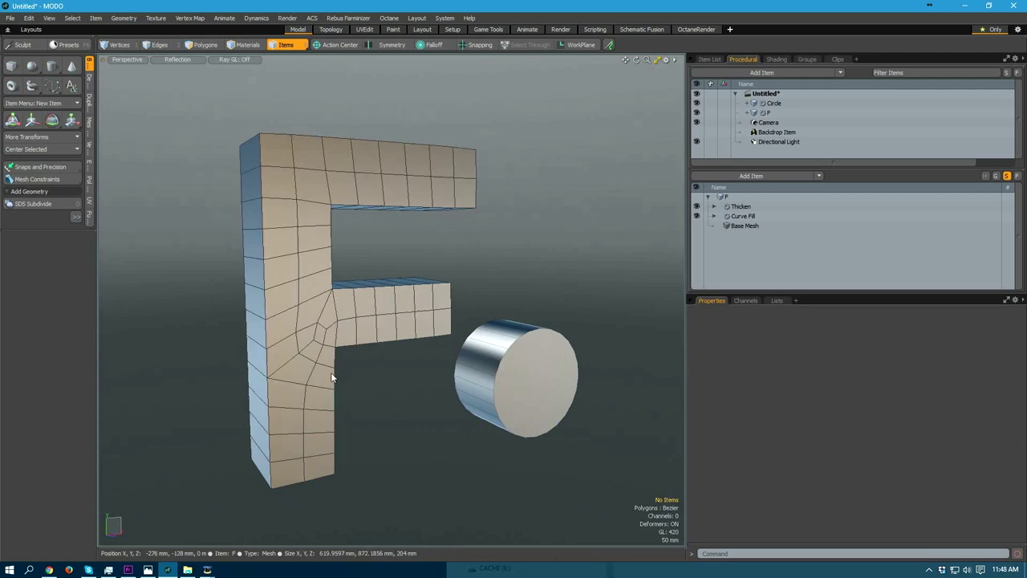
- Try Shatter Uniform on the F mesh with 30 pieces while its mesh operations are still live
left_click(333, 378)
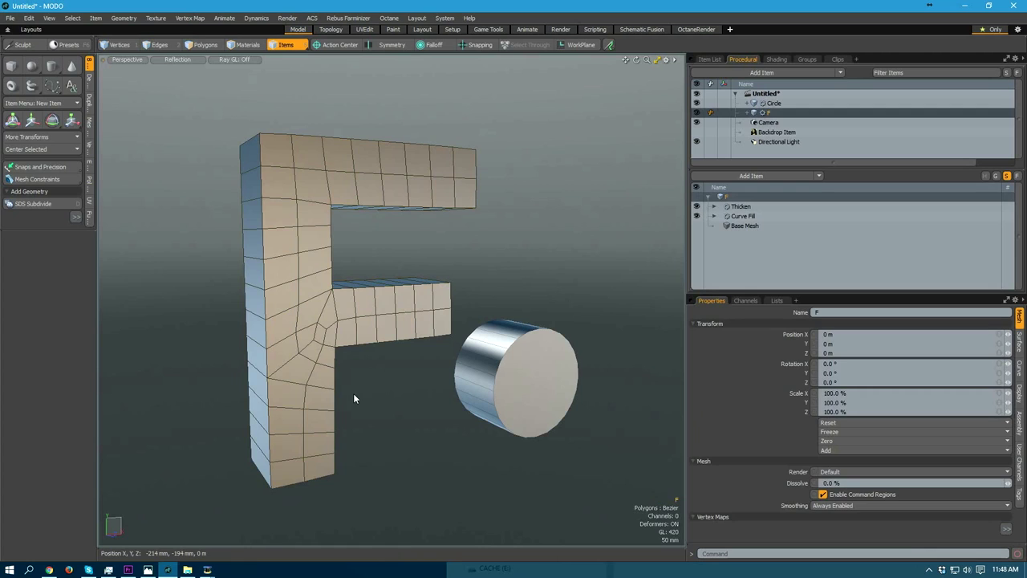
left_click_drag(348, 380, 374, 374, "alt")
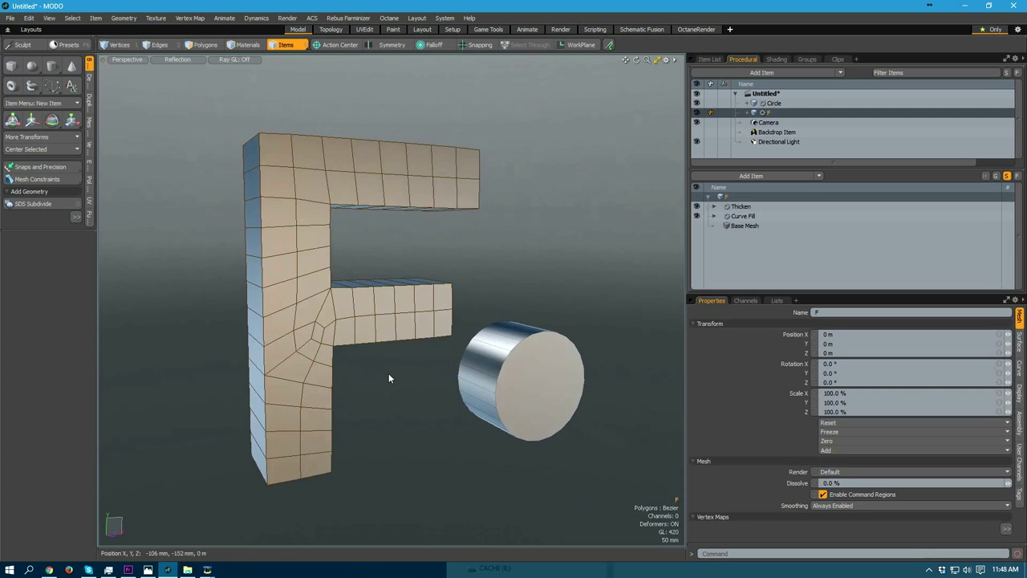
left_click_drag(434, 253, 354, 314, "alt")
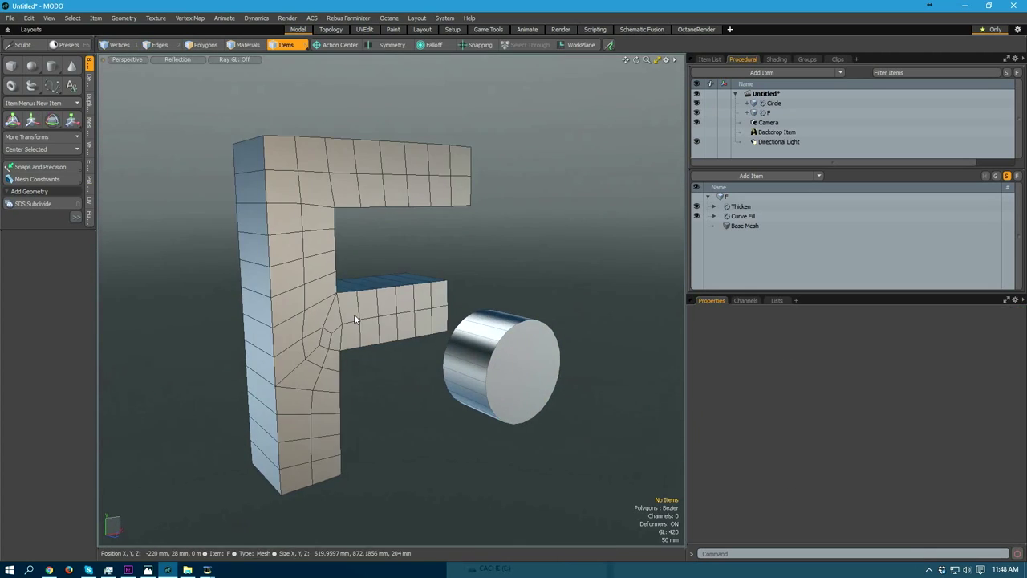
left_click(123, 18)
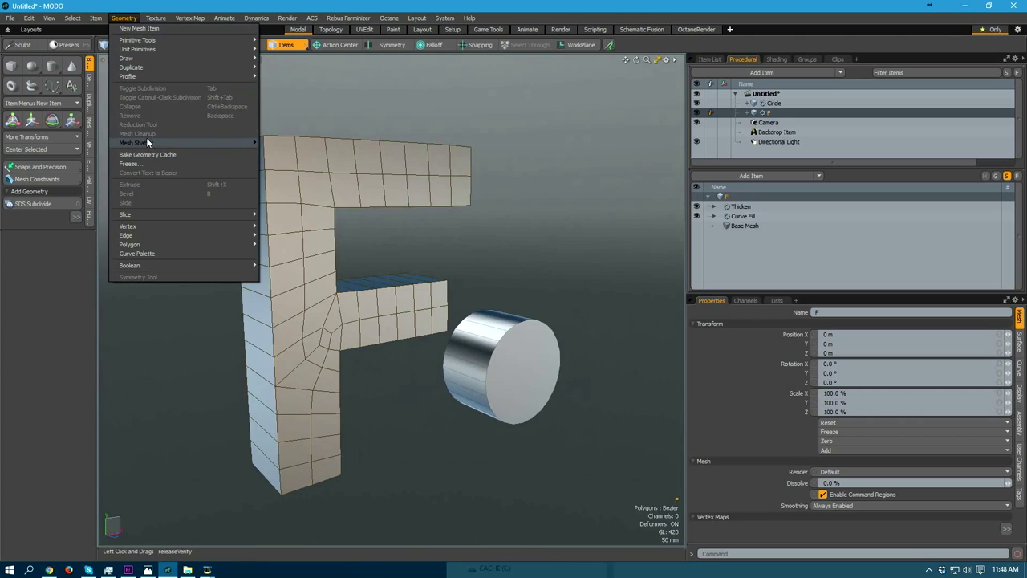
mouse_move(235, 146)
left_click(278, 143)
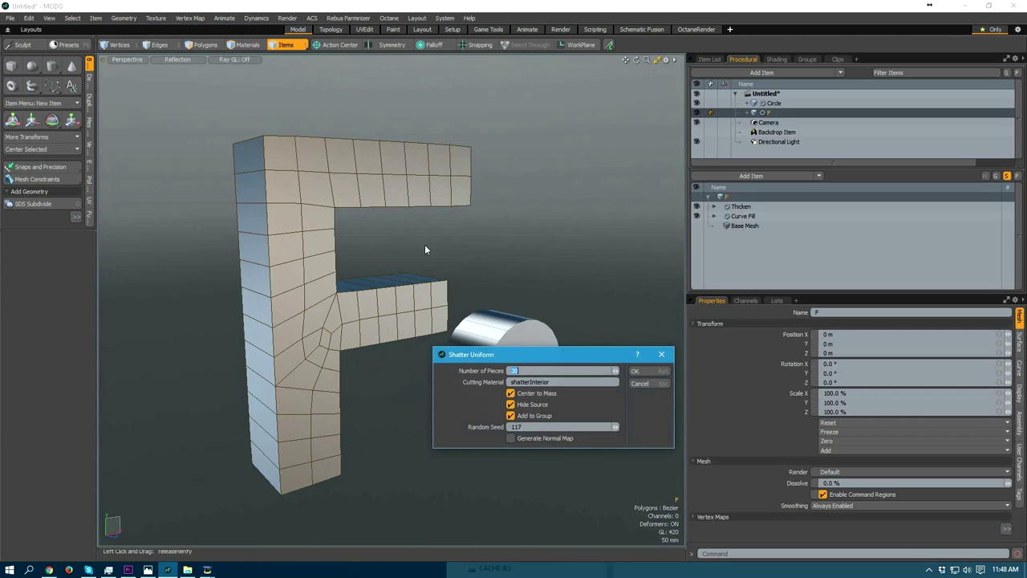
left_click(636, 371)
left_click_drag(417, 356, 402, 330, "alt")
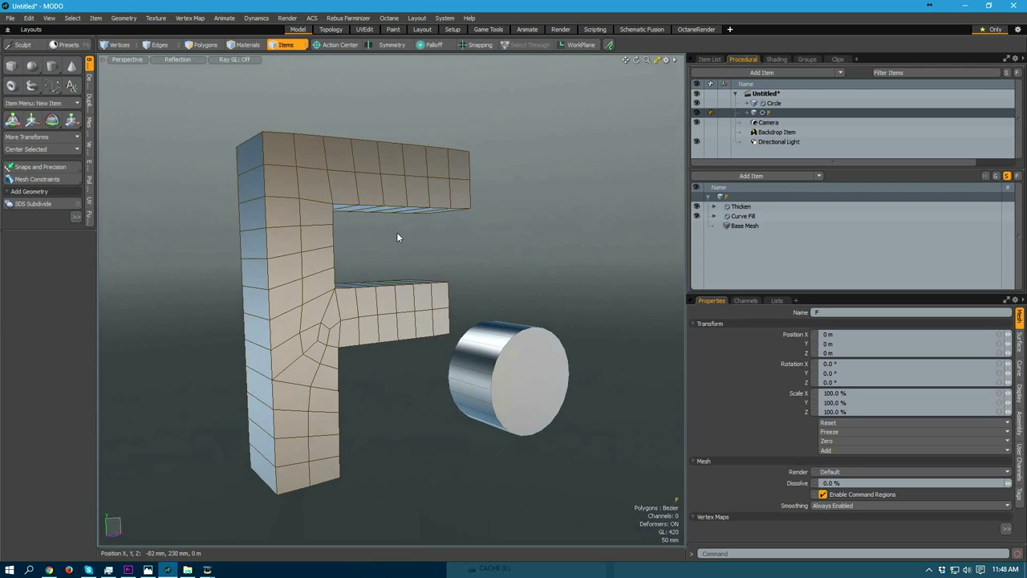
left_click_drag(434, 255, 451, 275, "alt")
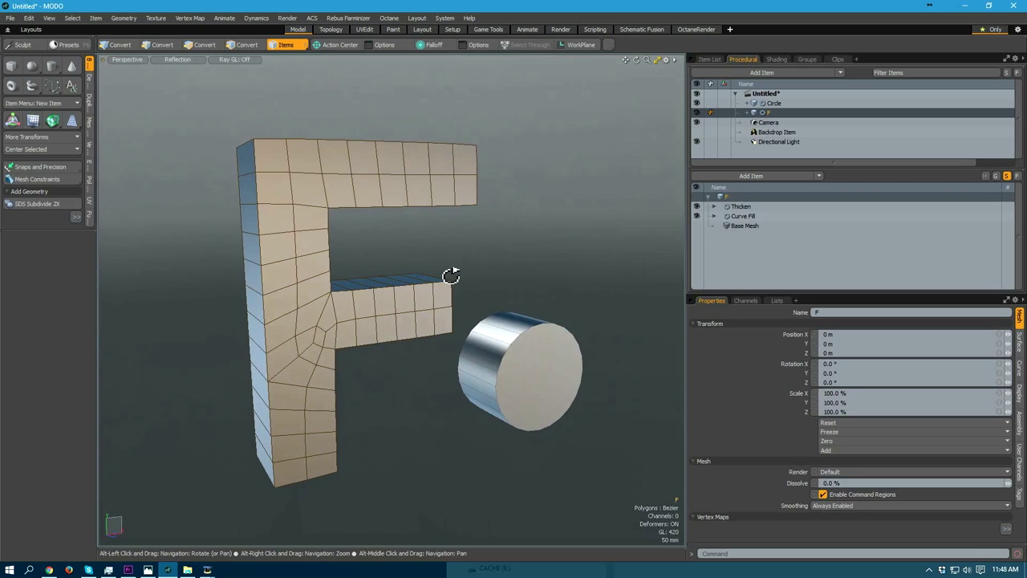
left_click_drag(514, 289, 534, 297, "alt")
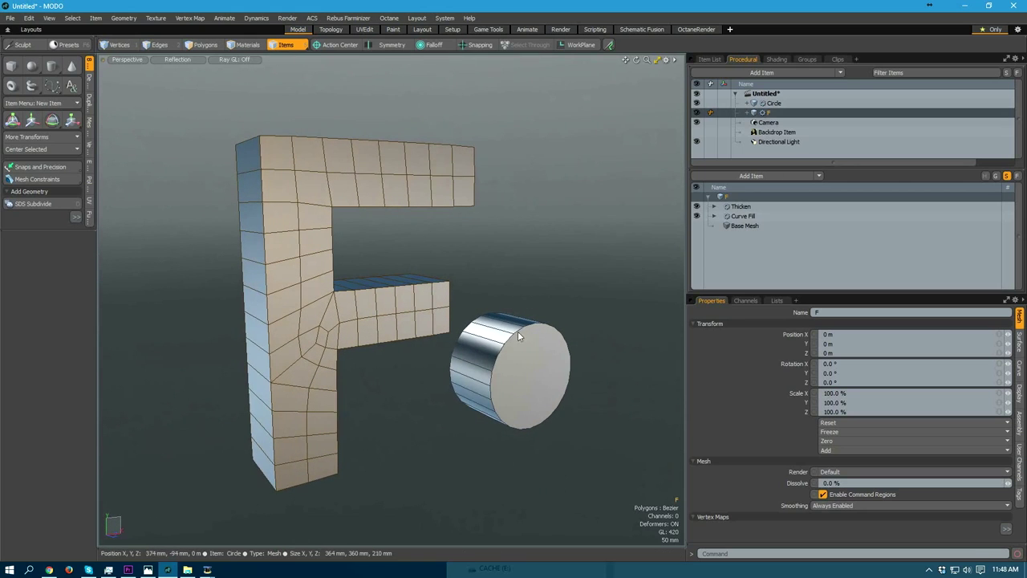
- Freeze the mesh operations on the F mesh and on the Circle mesh
right_click(767, 116)
mouse_move(762, 190)
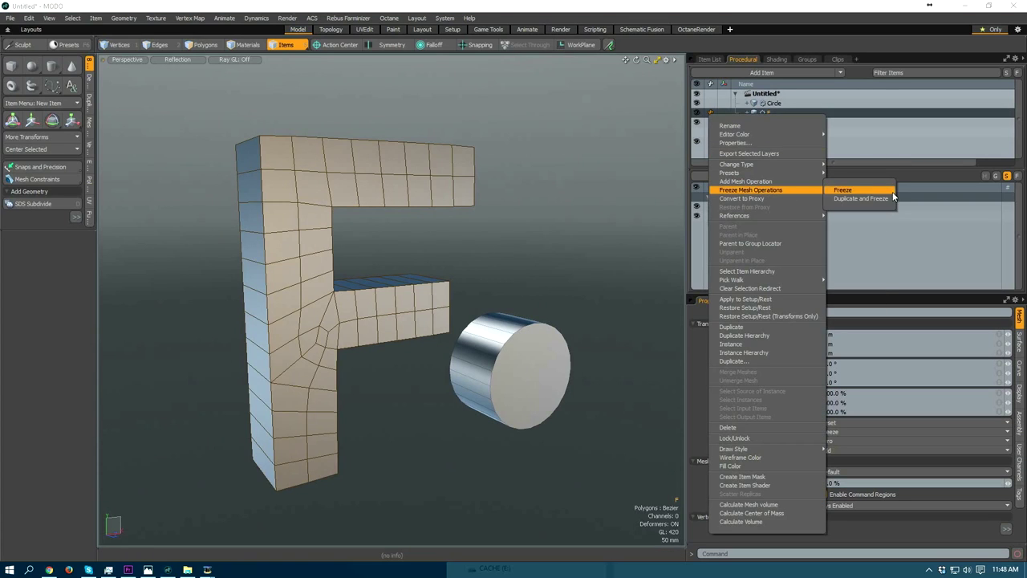
left_click(862, 191)
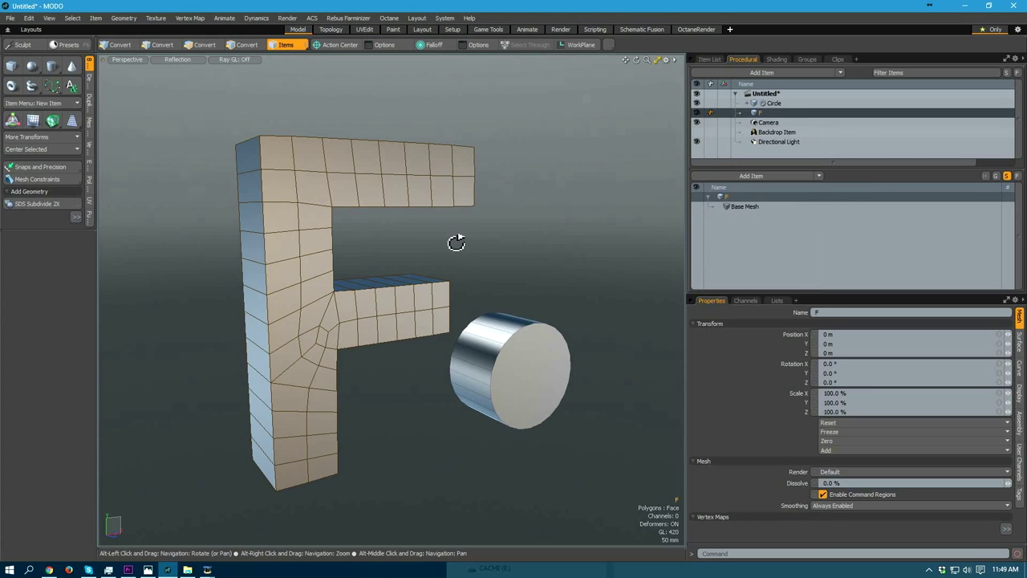
left_click(770, 104)
right_click(775, 103)
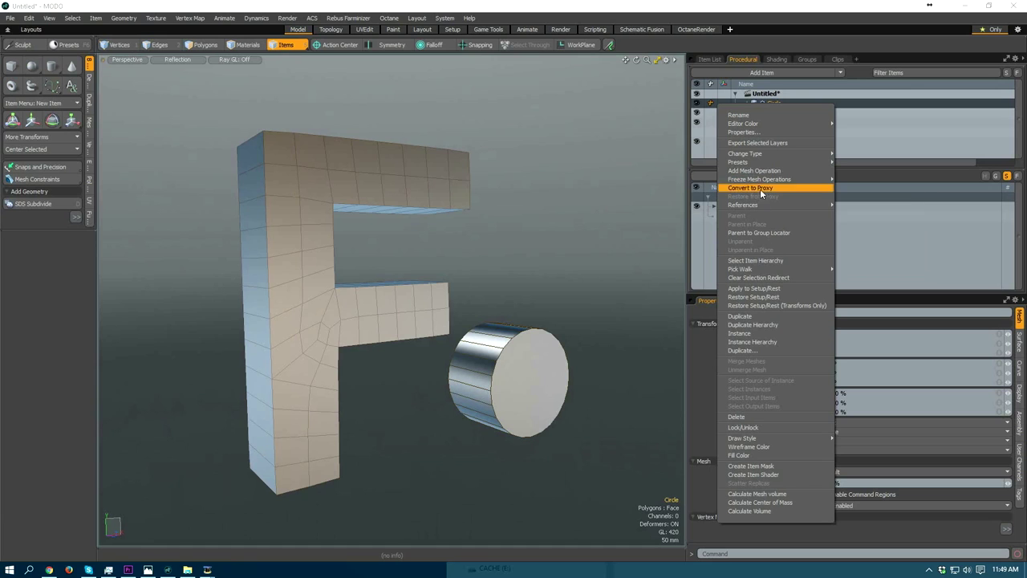
mouse_move(777, 182)
left_click(861, 181)
- Shatter the F mesh uniformly into 100 pieces with cutting material shatterInterior, centring to mass, hiding the source and adding the pieces to a group
left_click_drag(562, 248, 421, 308, "alt")
left_click(420, 308)
left_click_drag(509, 294, 395, 347, "alt")
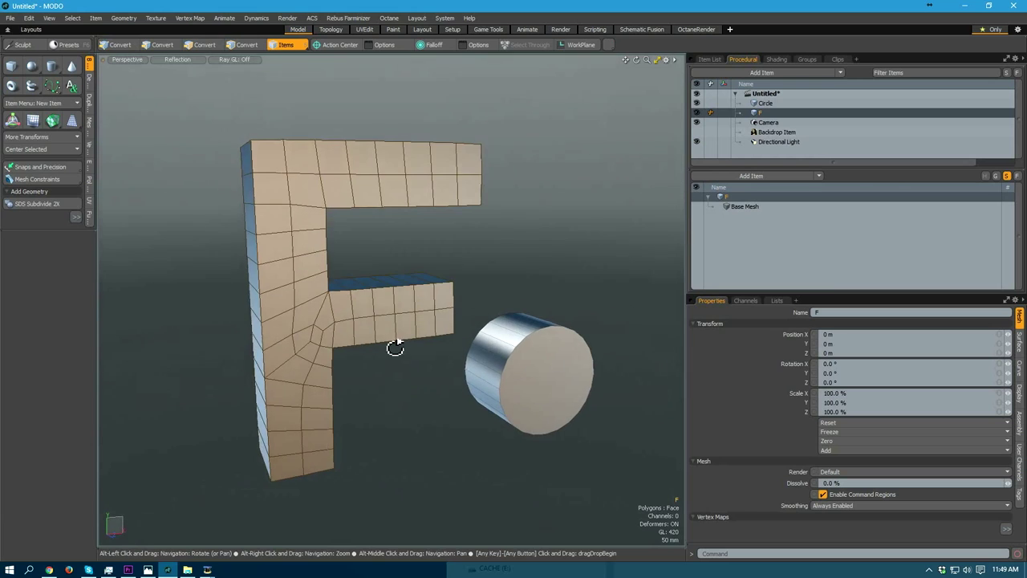
left_click(124, 18)
mouse_move(152, 144)
left_click(280, 145)
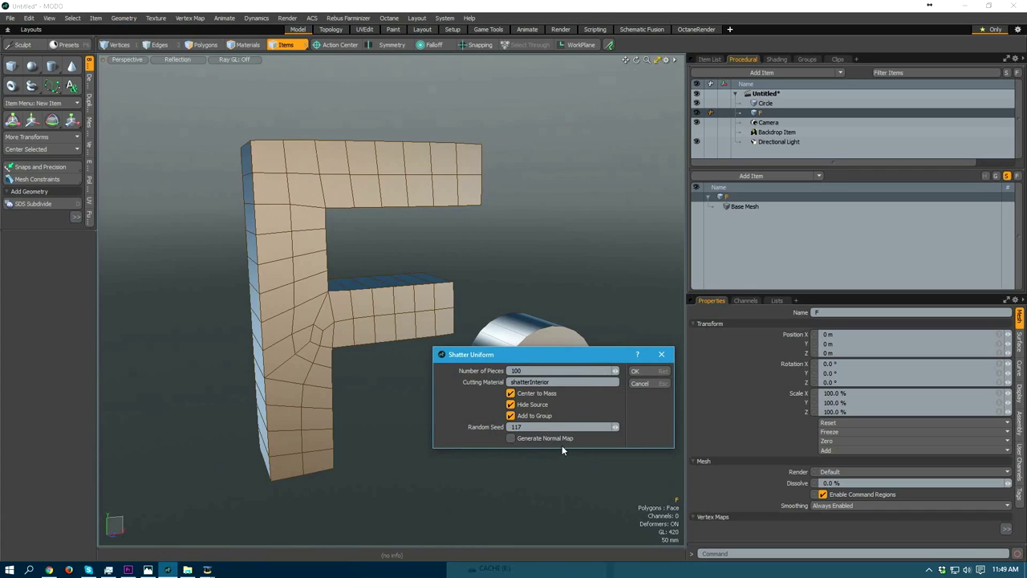
left_click(639, 375)
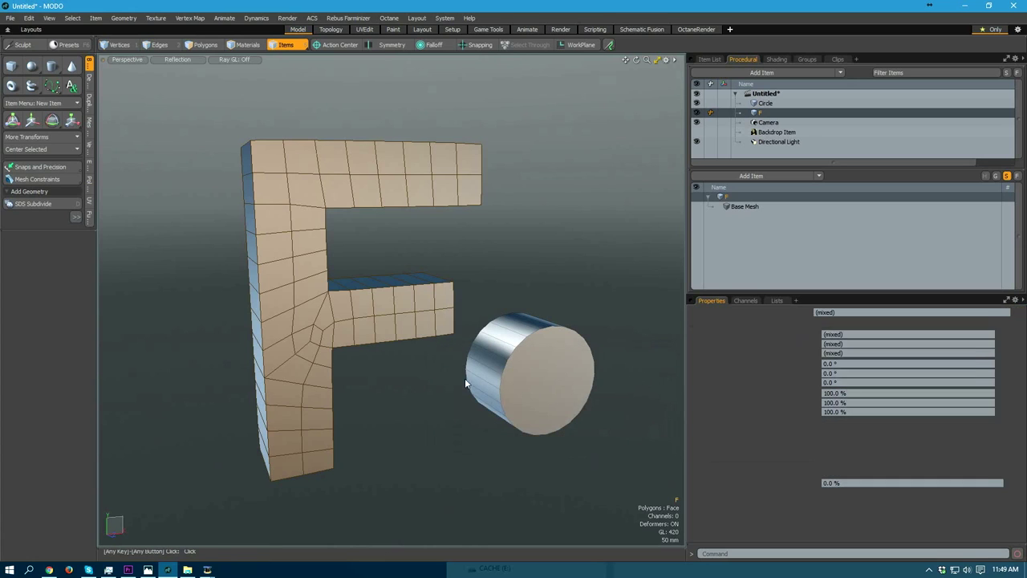
- Enlarge the item tree and expand the F_shards group in the item list to examine its pieces
left_click_drag(374, 389, 353, 385, "alt")
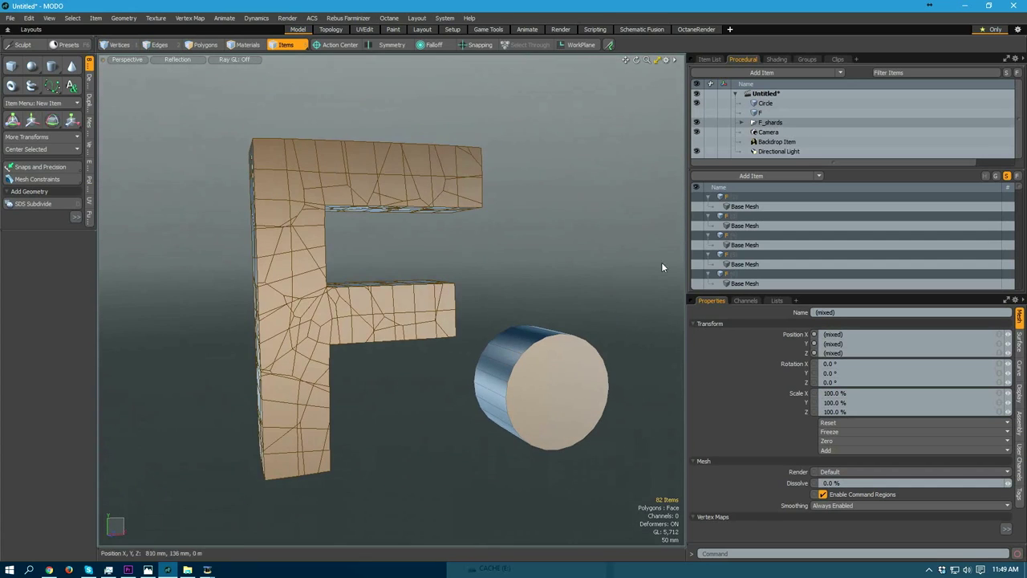
left_click_drag(768, 168, 765, 270)
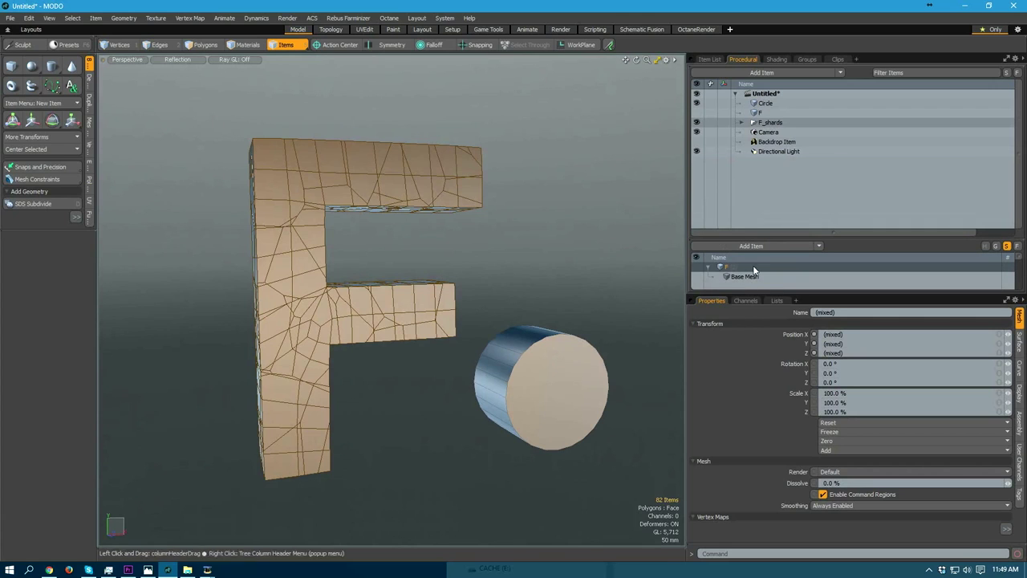
left_click(768, 122)
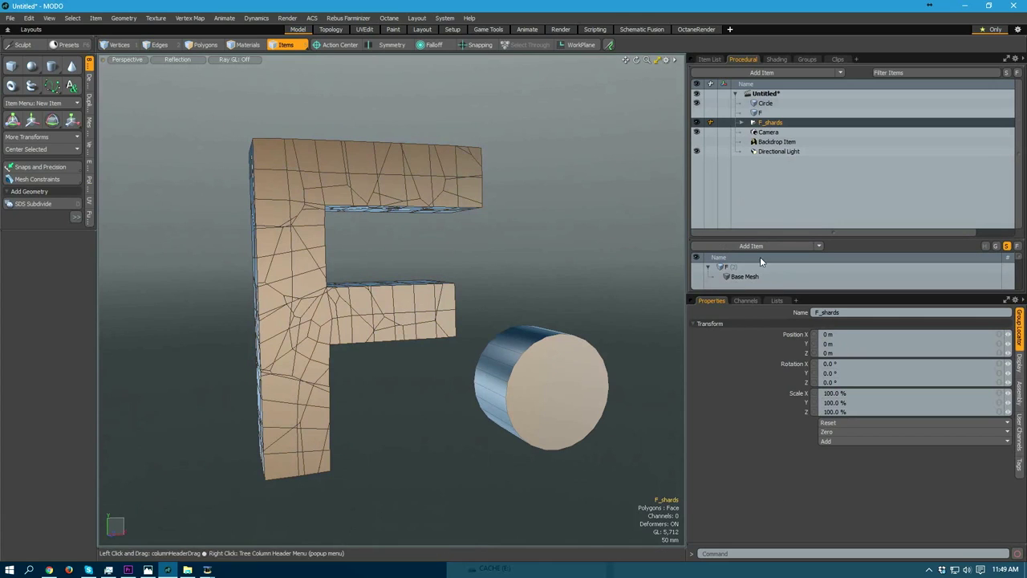
left_click(715, 61)
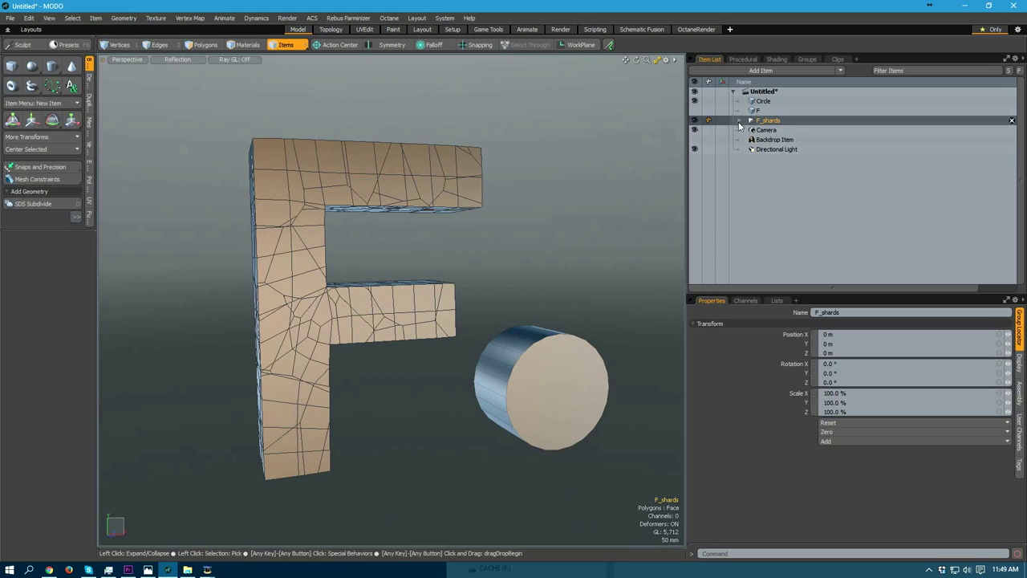
left_click_drag(498, 326, 484, 344, "alt")
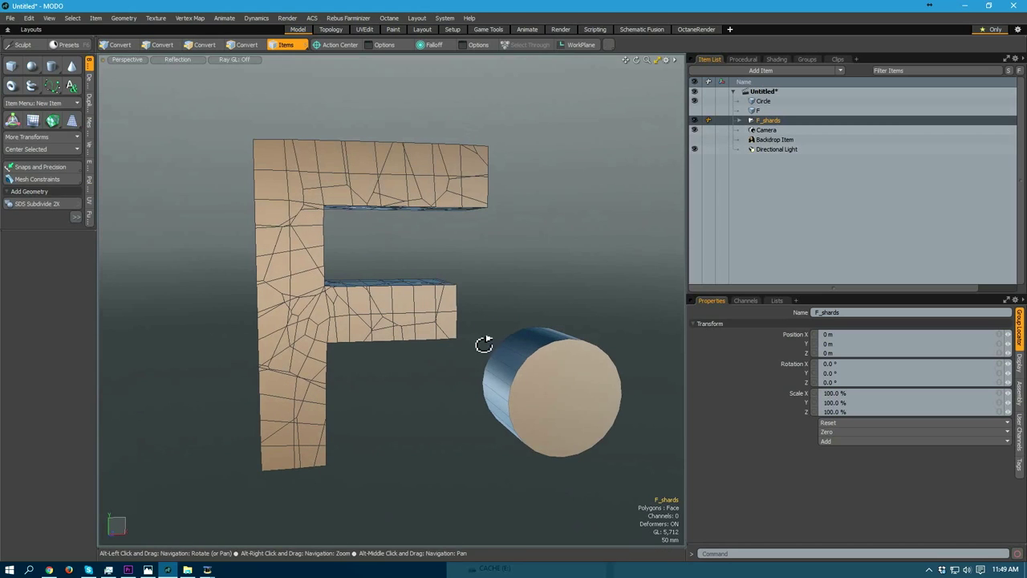
left_click(740, 120)
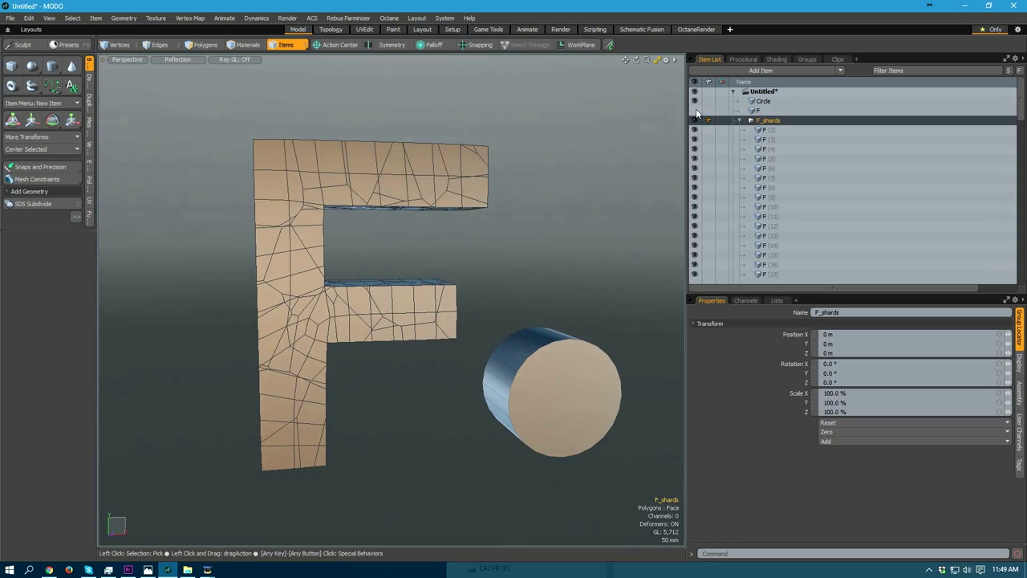
- Compare the original F mesh with the F_shards group by switching their visibility, leaving the shards shown and the original hidden
left_click(697, 120)
left_click(695, 110)
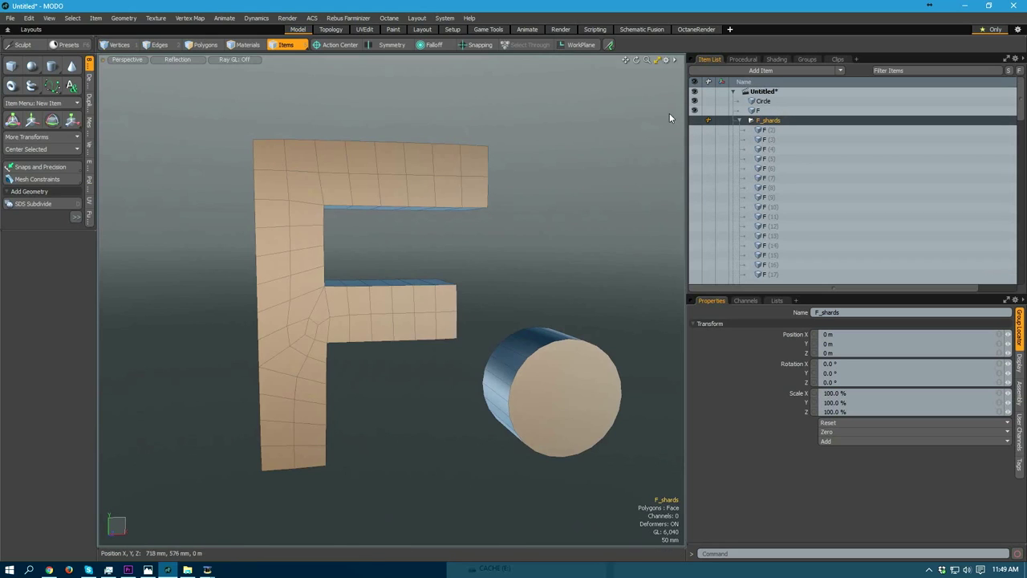
left_click(695, 110)
left_click(695, 121)
- Try moving a single shard of the F with the Move tool, and undo the change
left_click_drag(408, 319, 521, 289, "alt")
left_click(403, 300)
key("w")
key("ctrl+z")
key("ctrl+z")
- Inspect individual shards of the F by selecting pieces at its upper corner and along its stem
left_click_drag(412, 339, 453, 362, "alt+shift")
left_click_drag(454, 362, 305, 198, "alt")
left_click(399, 373)
left_click(304, 196)
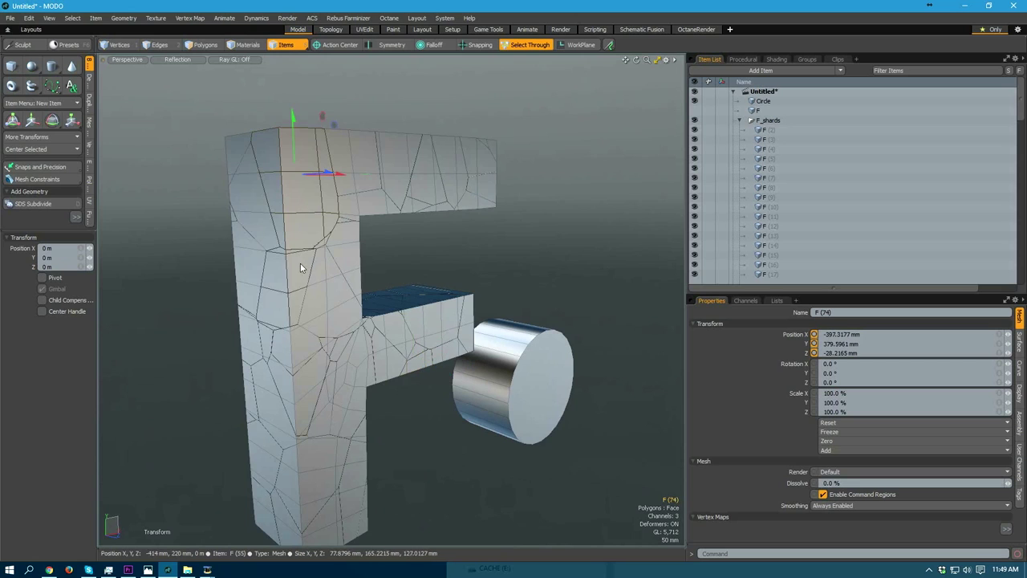
left_click_drag(301, 252, 264, 252, "alt")
left_click(264, 252)
- View the reference image SKETCH.JPG from the SKETCH folder inside REF, and return to MODO
left_click(189, 571)
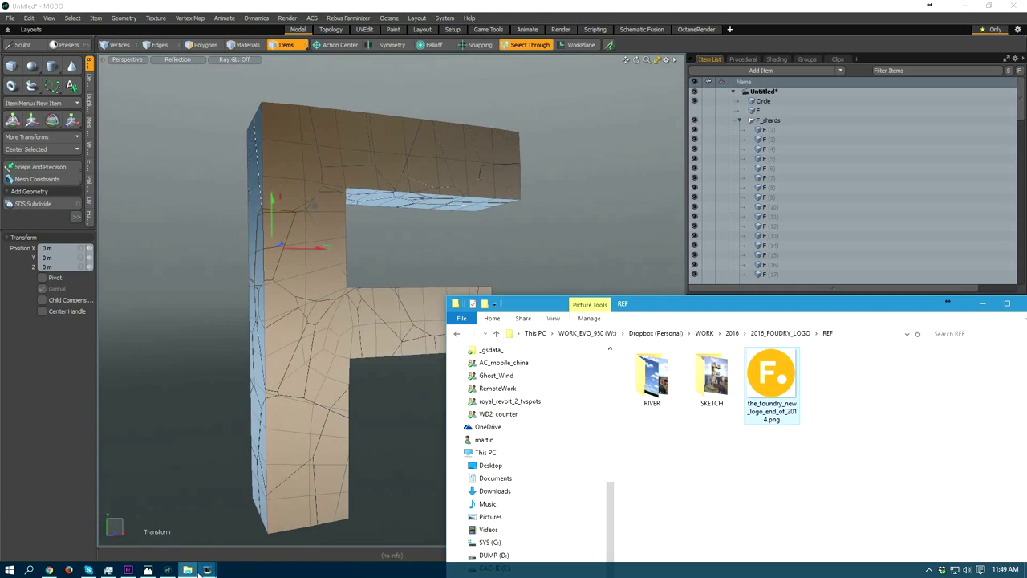
double_click(712, 375)
double_click(654, 373)
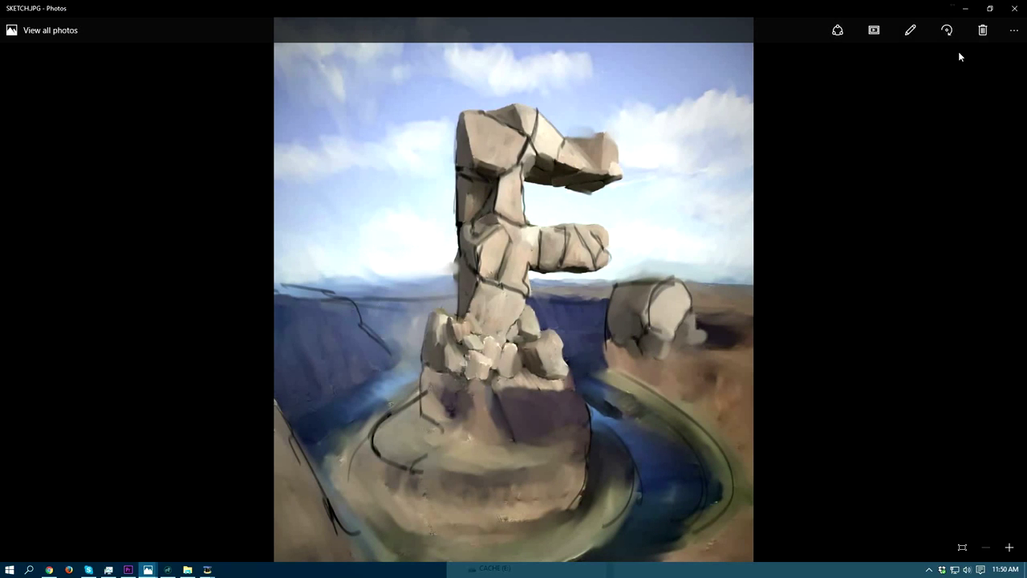
left_click(967, 10)
- Delete one shard from the upper outer edge of the F's stem and three from the upper edge of its top arm
left_click_drag(294, 293, 312, 272, "alt")
key("Delete")
left_click(444, 128)
key("Delete")
left_click(476, 129)
key("Delete")
left_click(420, 129)
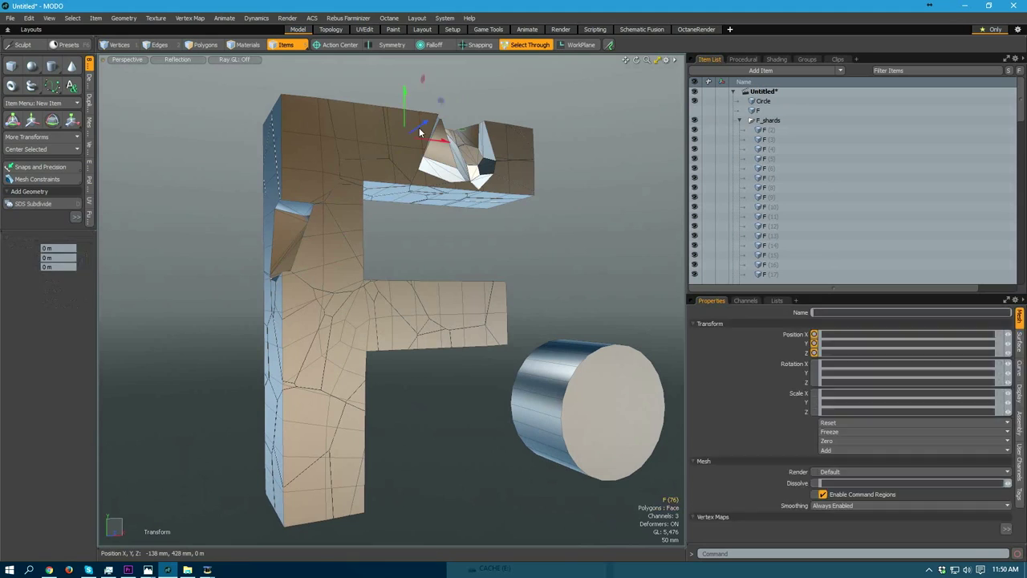
key("Delete")
- Delete a shard from the upper edge of the F's top arm and the shards along the underside of its middle arm
left_click_drag(434, 145, 414, 175)
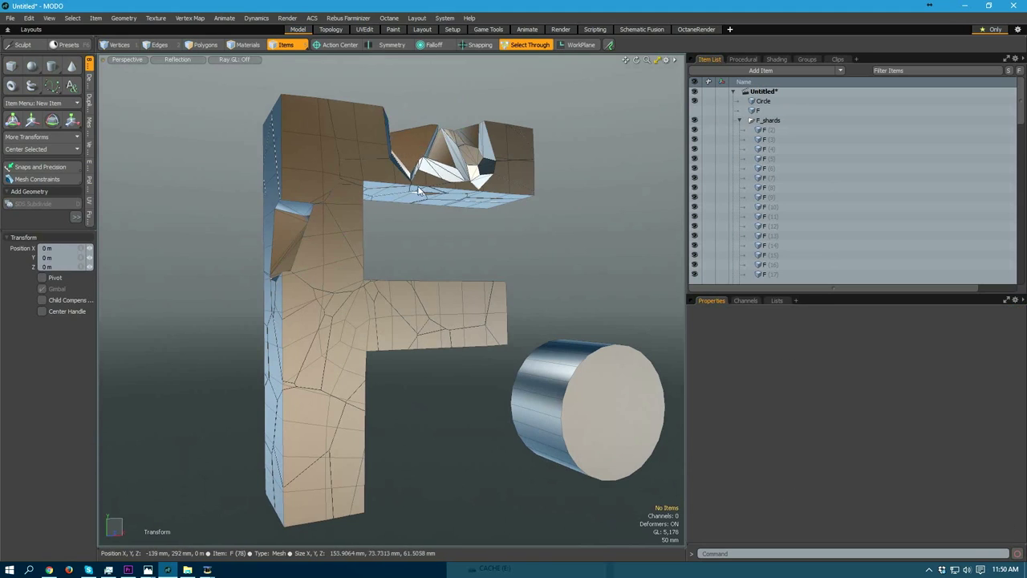
left_click_drag(399, 345, 432, 359)
left_click(431, 330)
key("Delete")
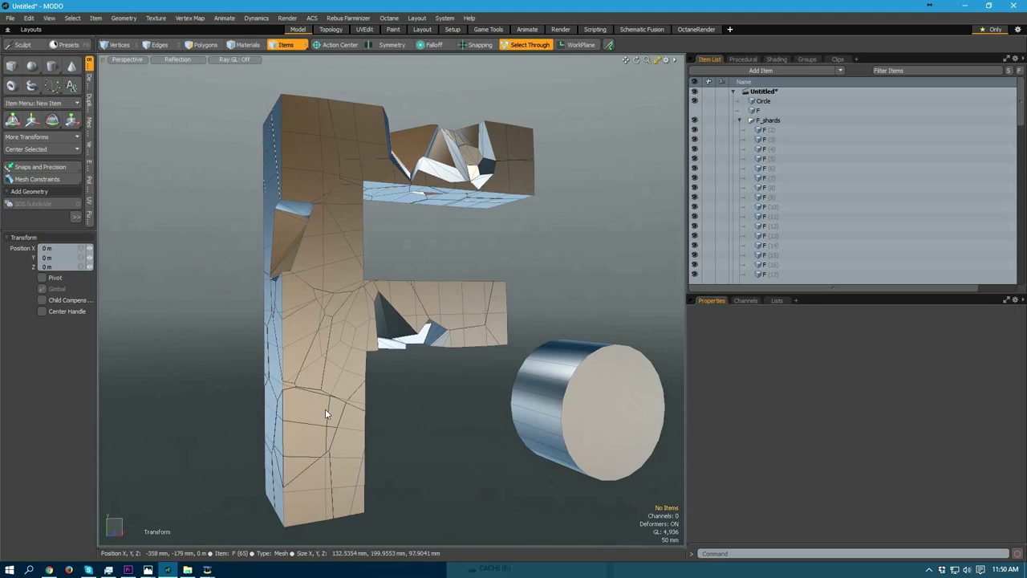
- Delete three shards from the F's stem: lower outer edge, upper outer corner, and inner edge below the middle arm
left_click_drag(300, 434, 240, 453)
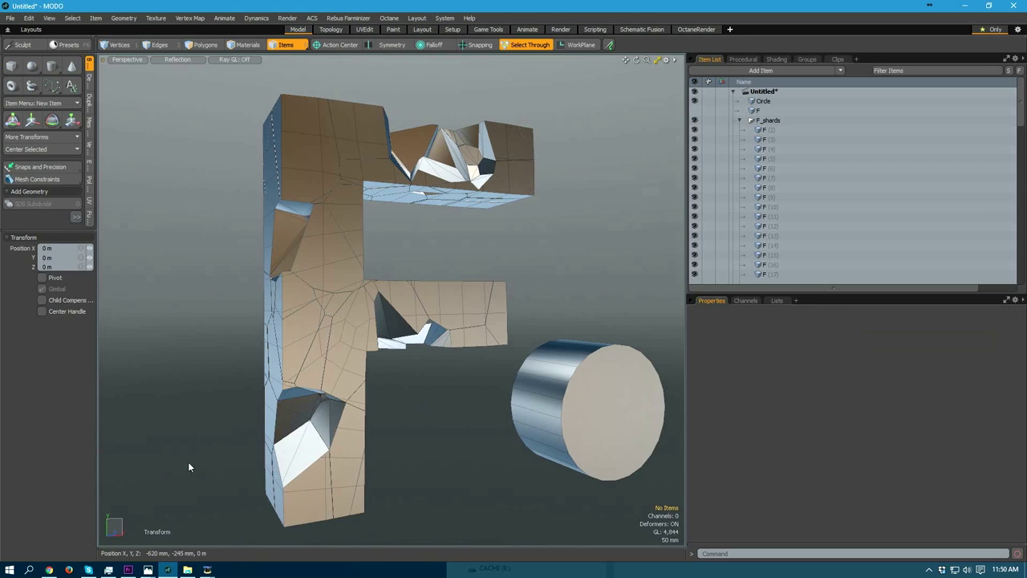
left_click_drag(289, 171, 175, 351)
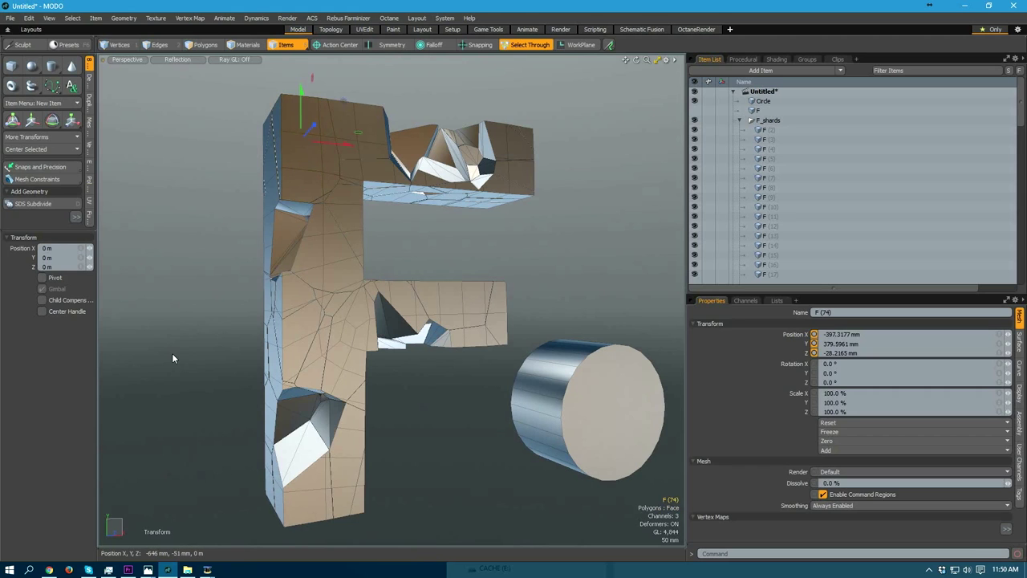
left_click_drag(244, 351, 459, 383, "alt")
right_click_drag(459, 383, 482, 383, "alt")
left_click_drag(481, 383, 365, 405, "alt")
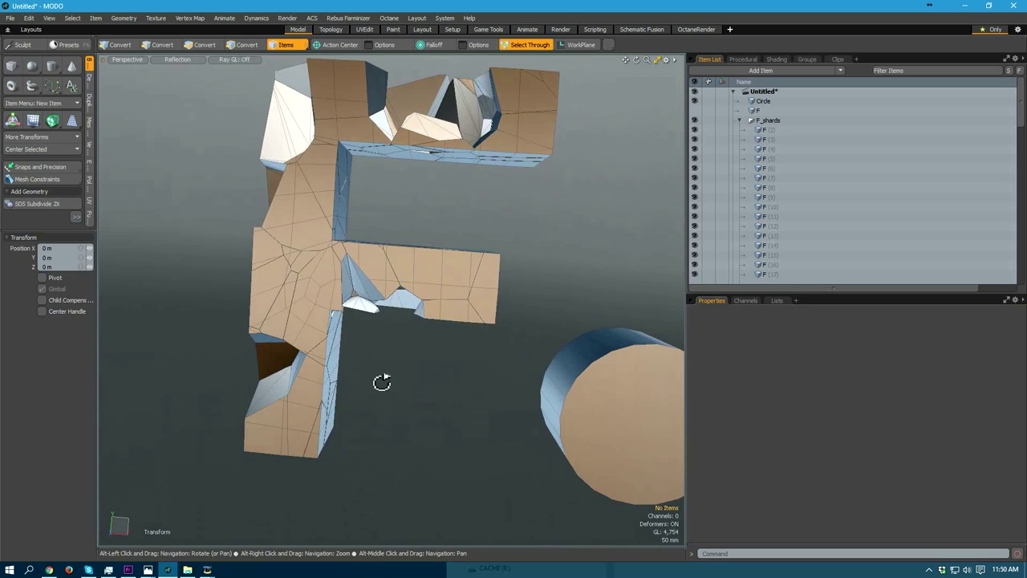
left_click_drag(406, 301, 402, 356, "alt")
left_click(346, 350)
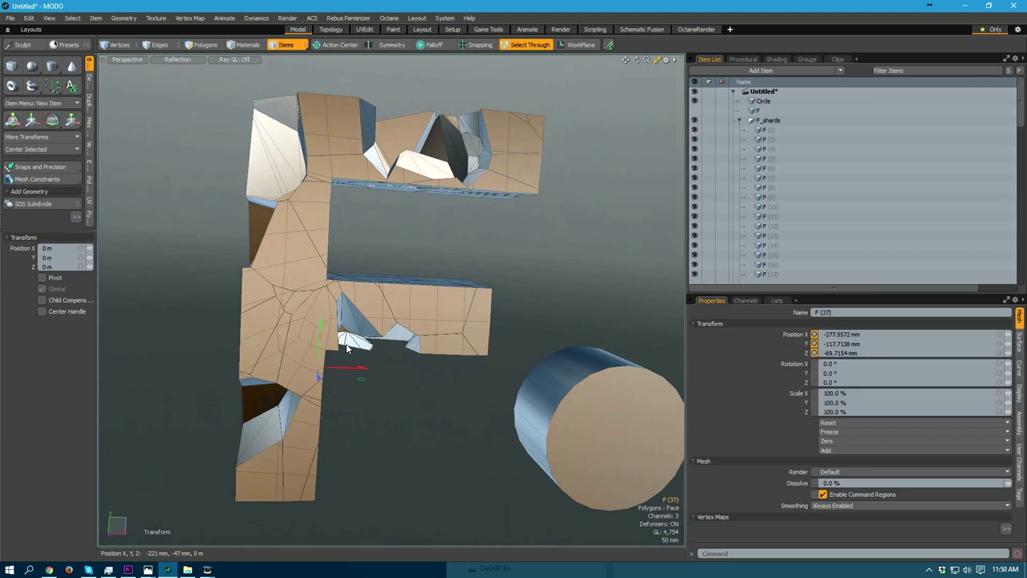
key("Delete")
left_click_drag(309, 419, 378, 356, "alt")
right_click_drag(402, 371, 463, 318, "alt")
left_click_drag(463, 318, 441, 374, "alt")
key("Tab")
key("Tab")
left_click_drag(475, 329, 502, 398)
key("ctrl+z")
- Shatter the dot of the logo into 30 pieces with a uniform Mesh Shatter, using shatterInterior as the cutting material
left_click(504, 397)
left_click_drag(569, 420, 540, 331, "alt")
left_click(540, 331)
left_click(558, 392)
left_click_drag(489, 396, 489, 390, "alt+shift")
left_click(72, 18)
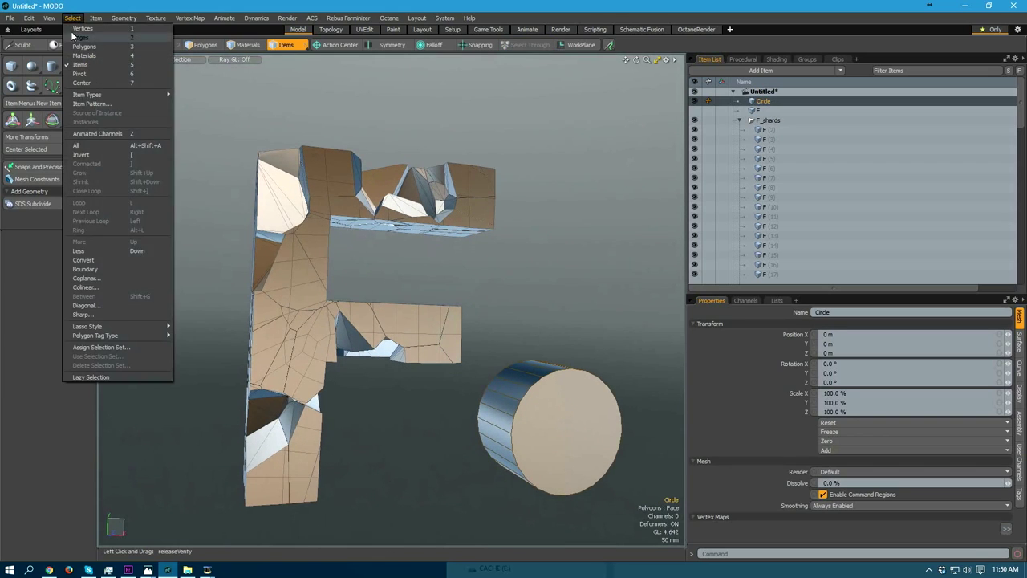
left_click(124, 18)
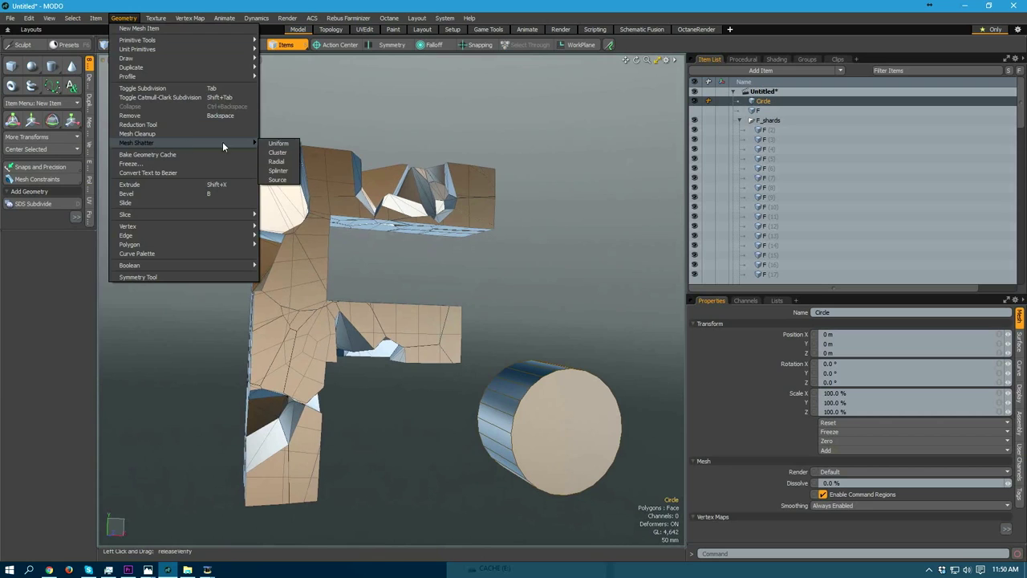
left_click(277, 143)
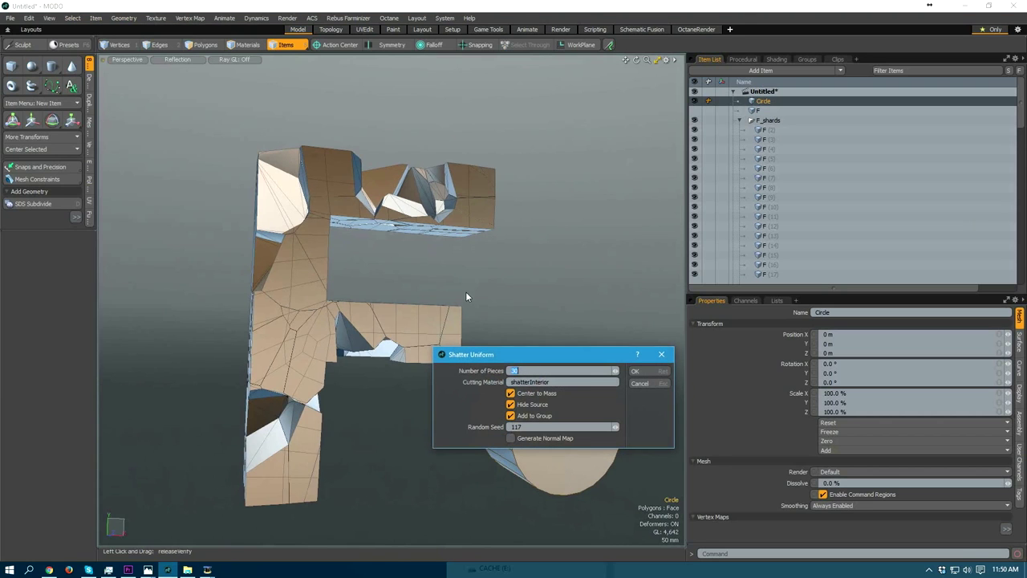
left_click(648, 373)
- Delete two shards from the lower front edge of the dot
mouse_move(542, 430)
left_mouse_down("alt+shift")
mouse_move(506, 395)
mouse_move(537, 449)
left_mouse_up("alt+shift")
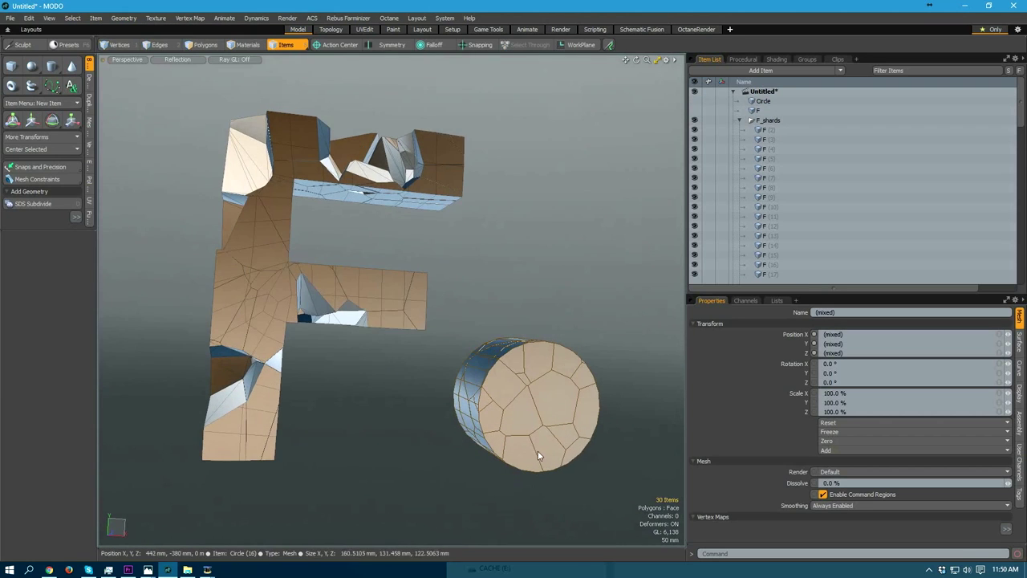
left_click(581, 512)
left_click(558, 459)
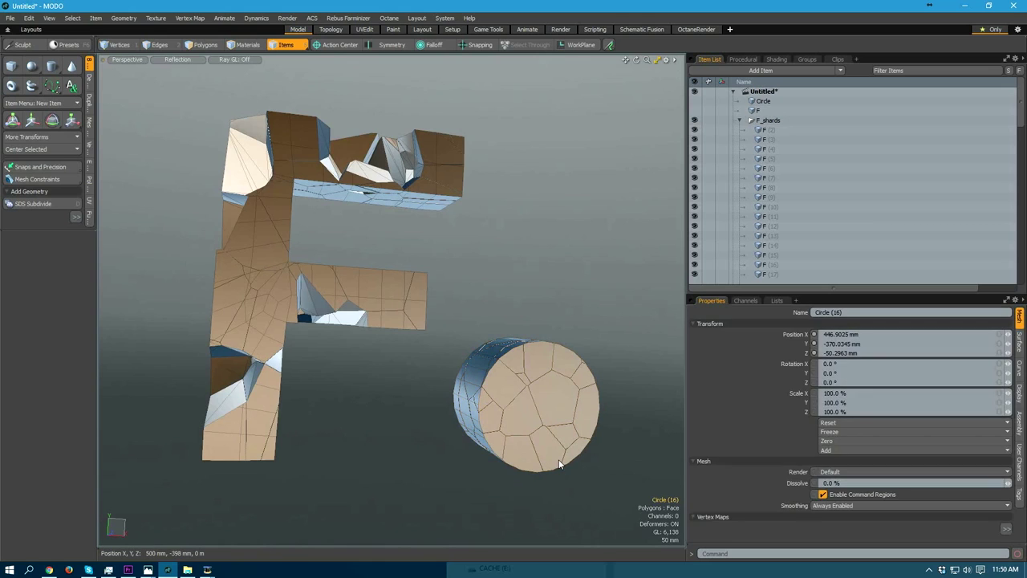
key("Delete")
left_click(548, 426)
key("Delete")
- Try deleting the large shard at the centre of the dot's front face, and undo the deletion
left_click(550, 427)
key("Delete")
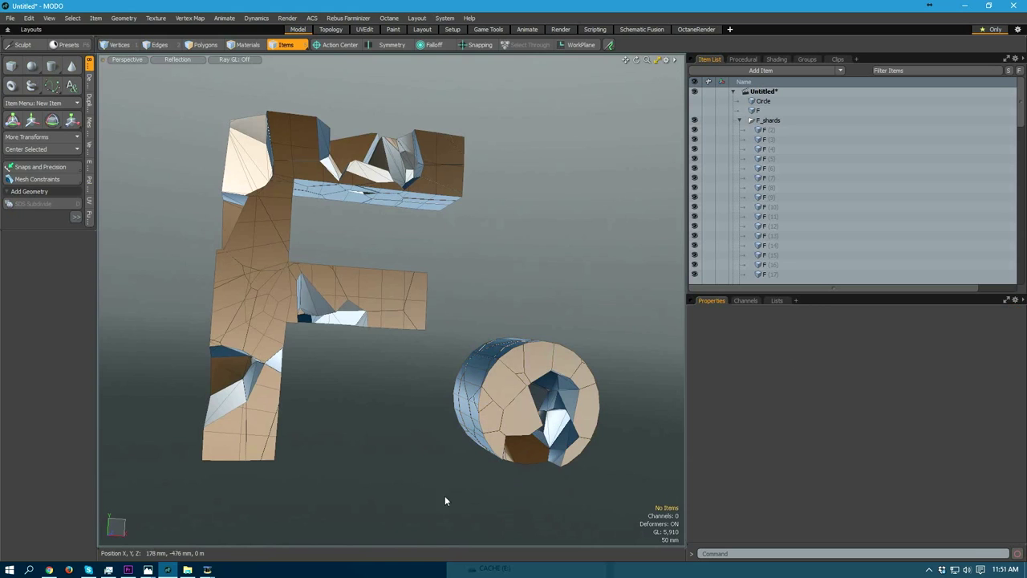
key("ctrl+z")
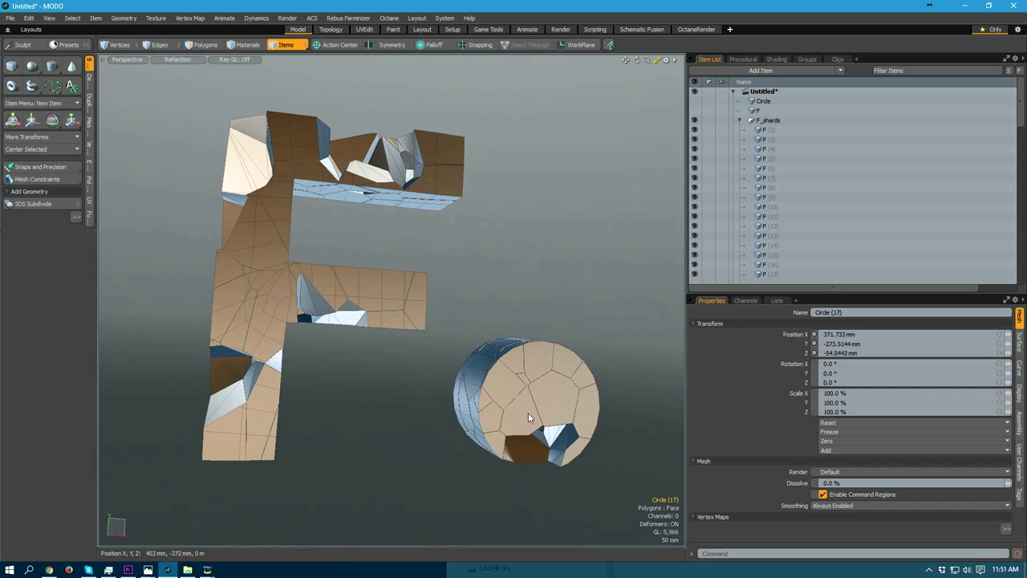
- Delete the shard just left of the dot's centre and one more from its lower outer edge
key("Delete")
left_click_drag(310, 431, 439, 451, "alt")
left_click(463, 421)
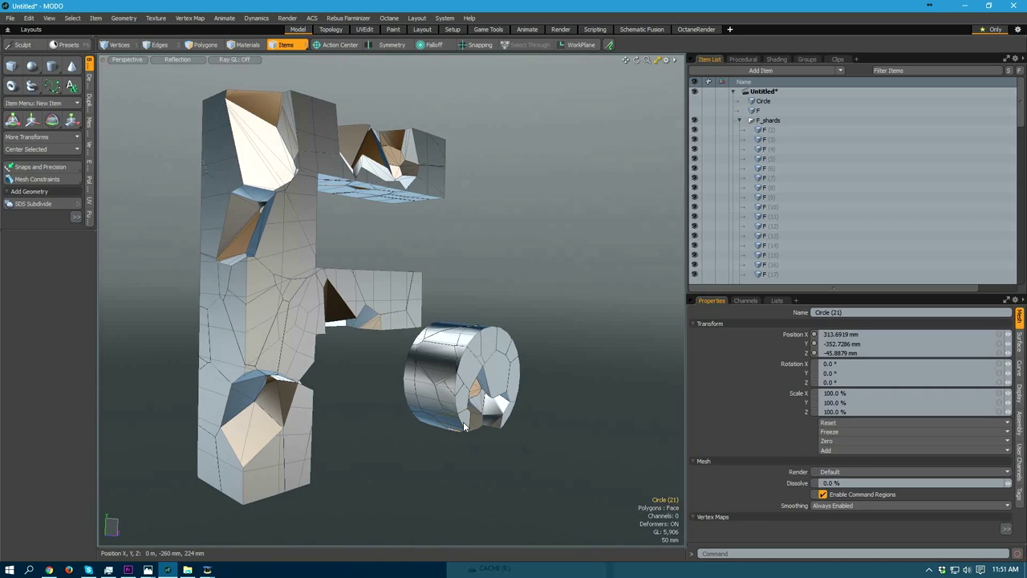
key("ctrl+z")
- Examine the broken F and dot from several angles, including the shards of the F's middle arm
left_click_drag(442, 345, 385, 320, "alt")
left_click_drag(419, 451, 394, 440, "alt")
left_click_drag(295, 454, 390, 317, "alt")
left_click(393, 301)
right_click_drag(393, 302, 426, 332, "alt")
left_click_drag(426, 332, 474, 314, "alt")
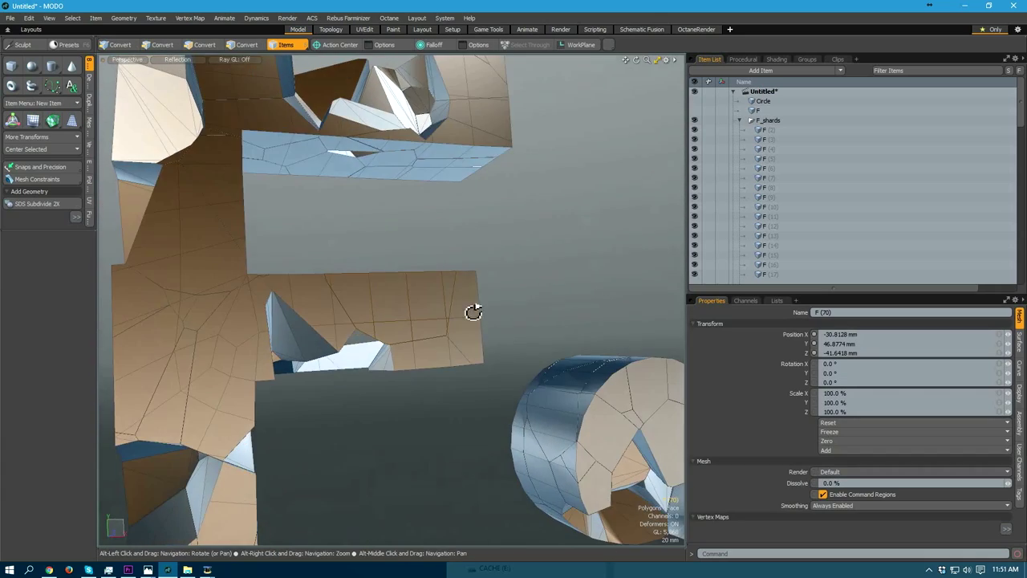
scroll(473, 313, "down", 10)
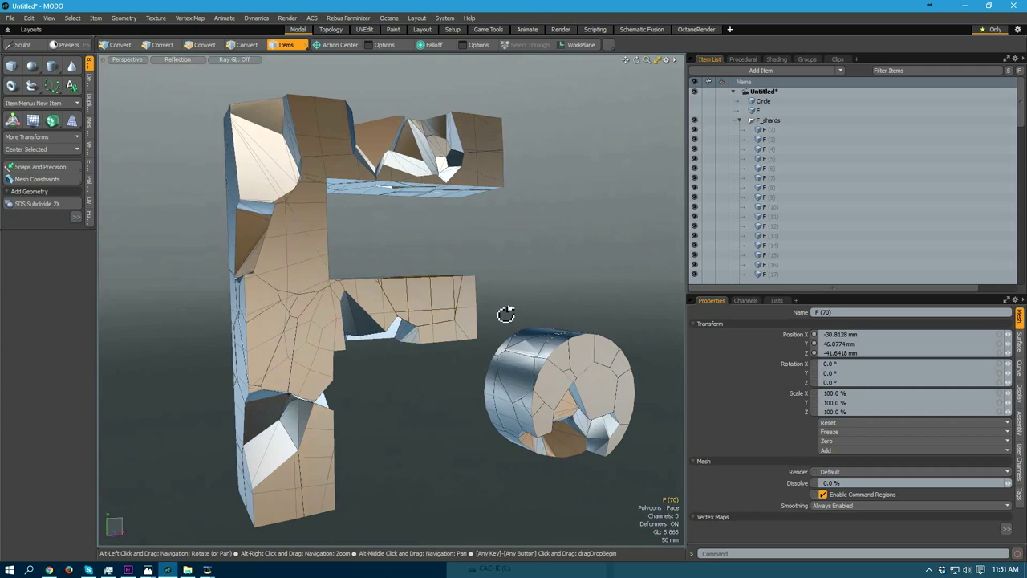
- Switch the viewport to the render camera and angle it towards the logo
key("ctrl+space")
left_click(373, 396)
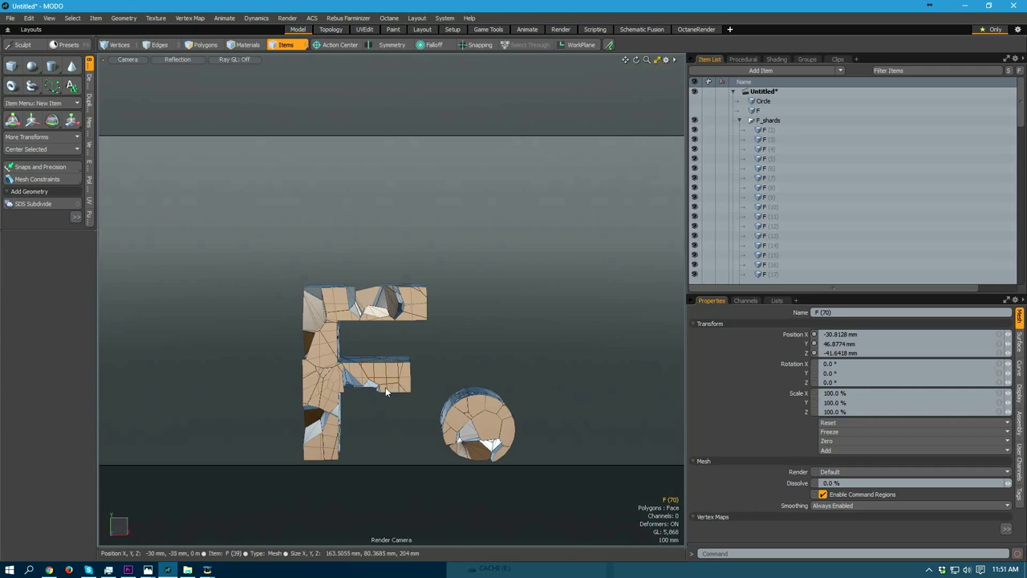
left_click_drag(439, 367, 472, 332, "alt")
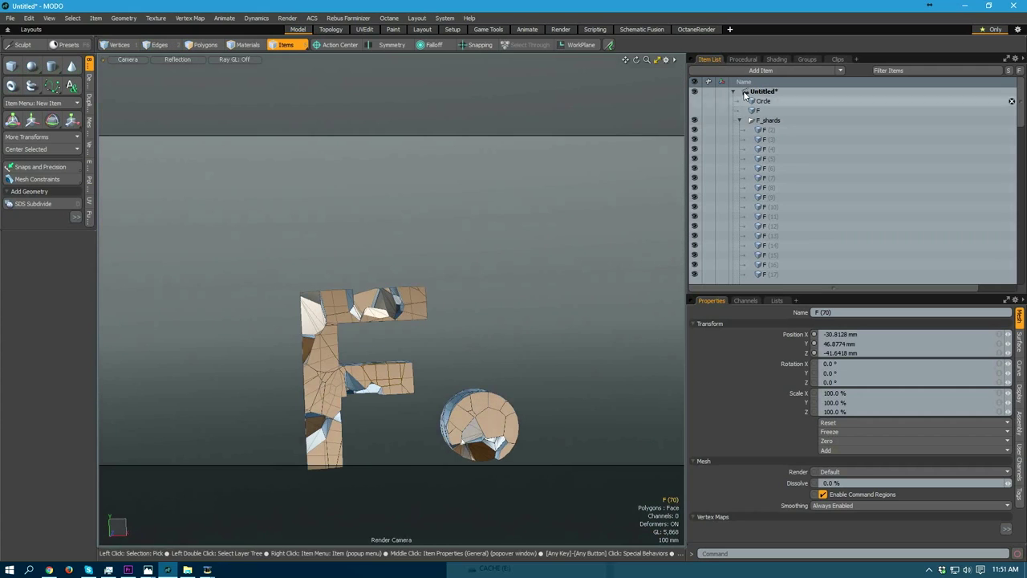
- Set the render frame to 1000 pixels wide and 500 pixels high, and angle the camera on the logo from below
left_click(776, 59)
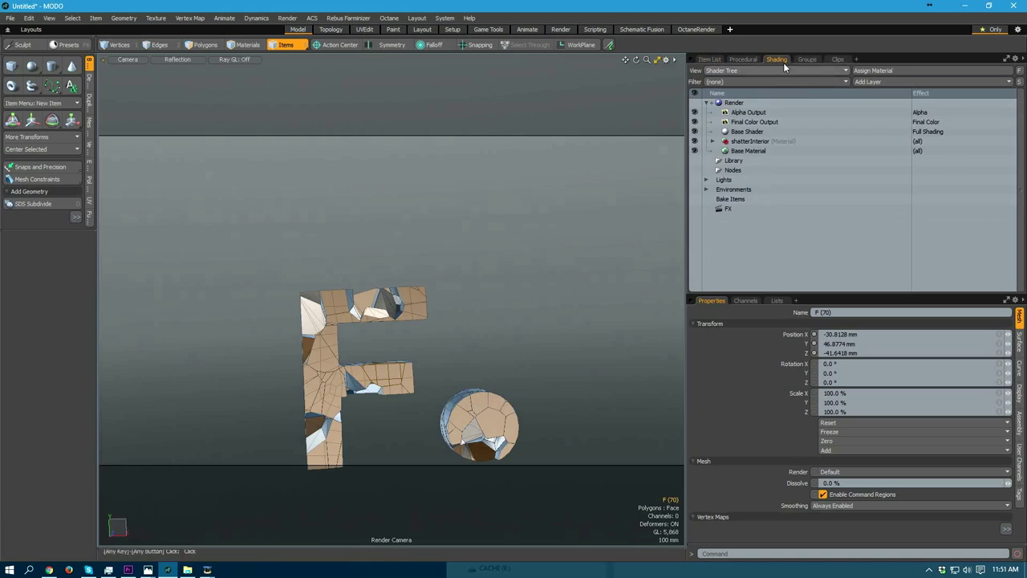
left_click(735, 103)
double_click(857, 421)
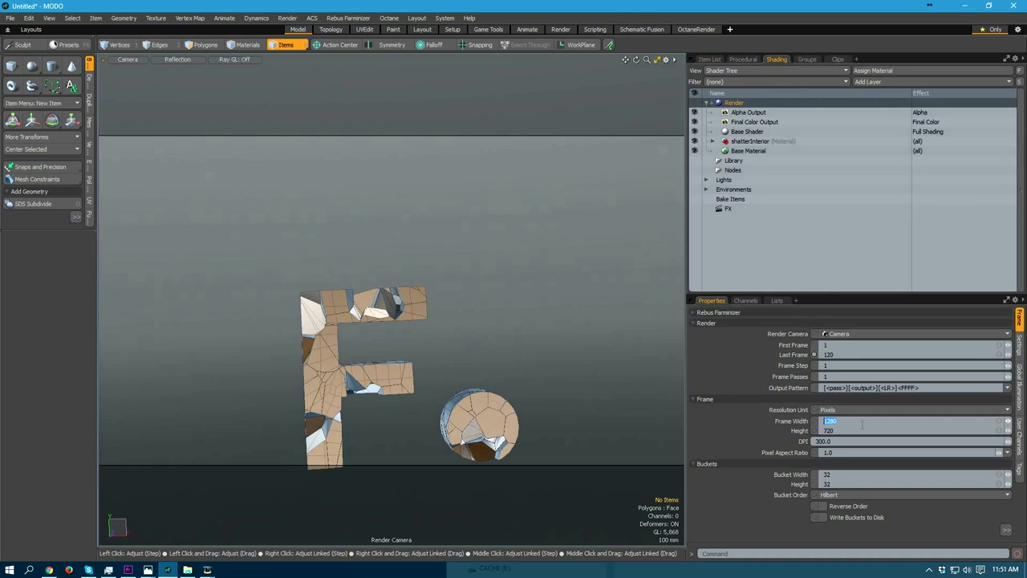
type("1000")
key("Tab")
type("5")
key("Return")
mouse_move(374, 273)
left_mouse_down("alt")
mouse_move(455, 286)
mouse_move(455, 296)
mouse_move(344, 260)
mouse_move(458, 254)
left_mouse_up("alt")
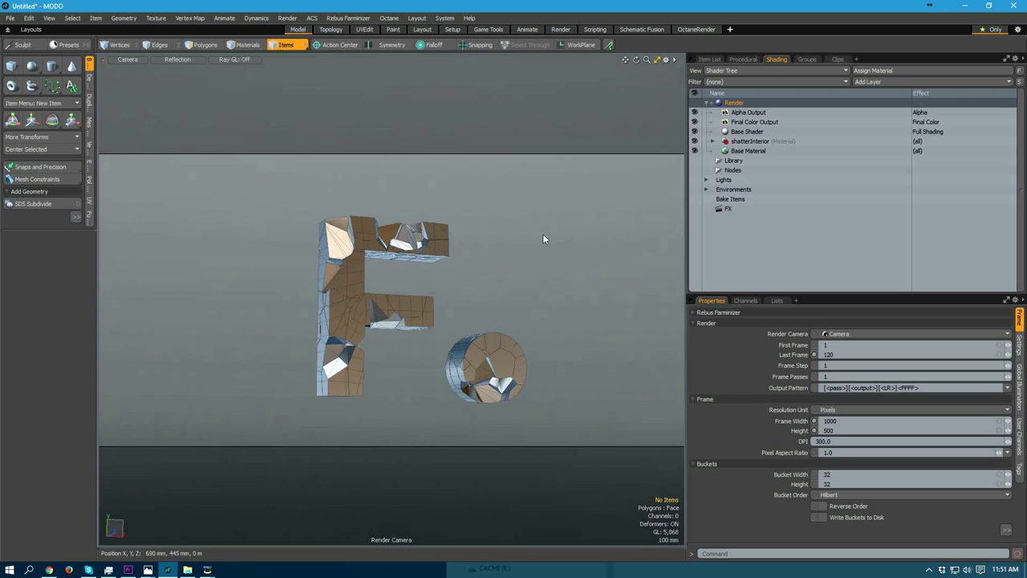
- Group F_shards and Circle_shards under one group locator
left_click(710, 59)
left_click(739, 120)
left_click(768, 119)
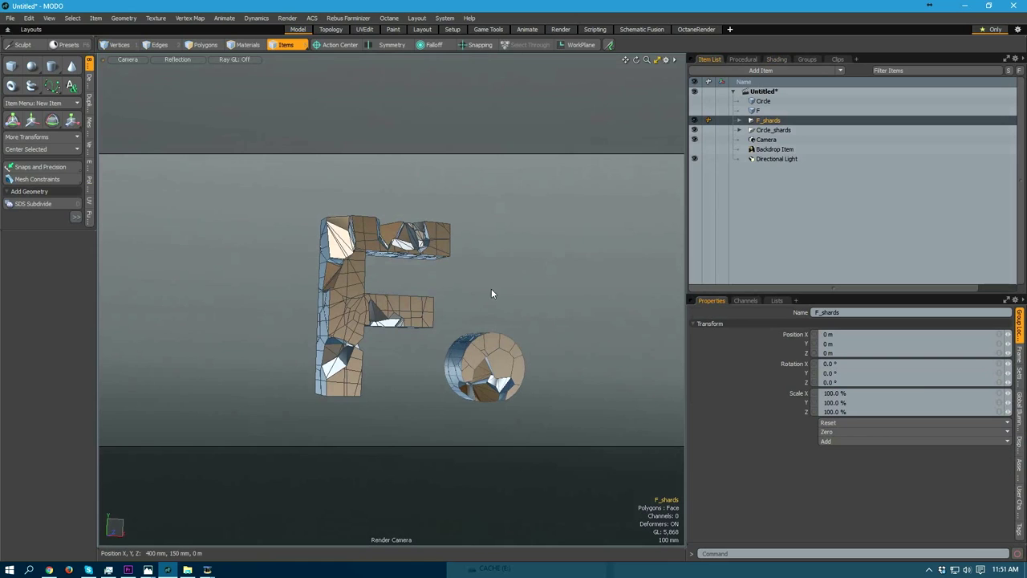
key("y")
left_click(762, 101)
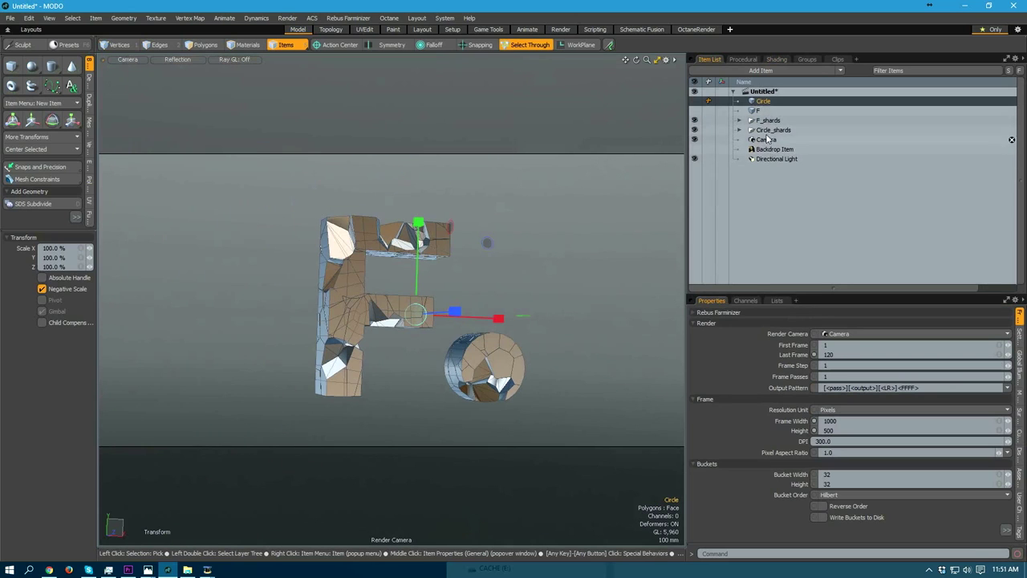
left_click(764, 130)
left_click(768, 121, "ctrl")
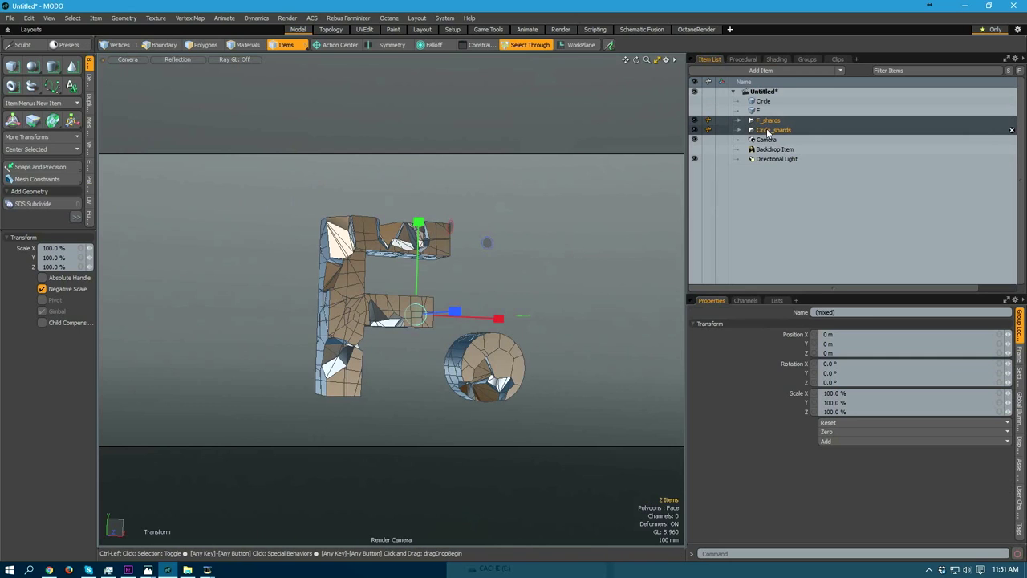
key("ctrl+g")
- Scale the group locator up uniformly to about 2241.5 %
left_click_drag(413, 321, 528, 321)
left_click_drag(438, 275, 335, 278, "ctrl+alt")
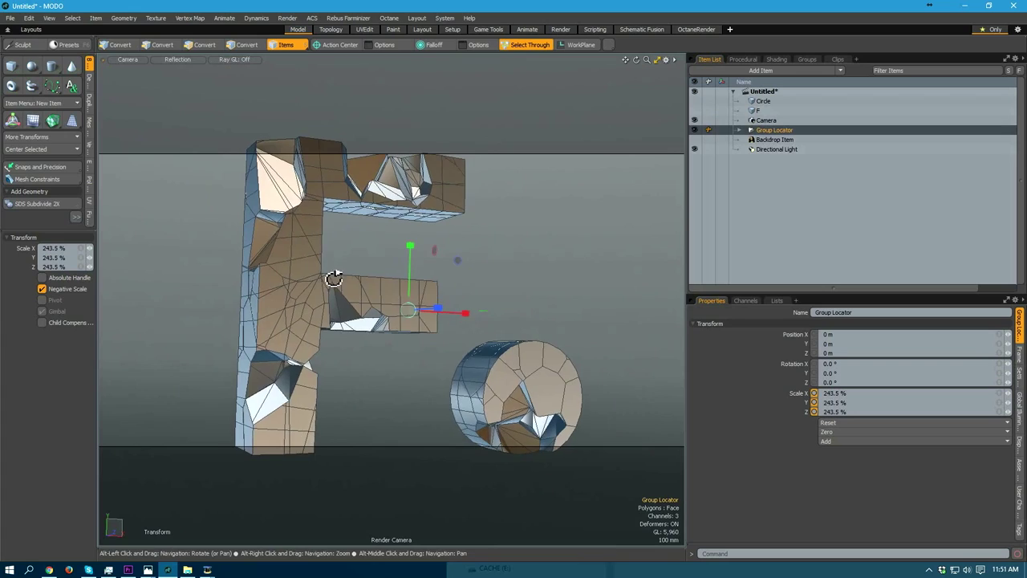
left_click_drag(411, 311, 549, 311)
left_click_drag(265, 248, 65, 249, "ctrl+alt")
left_click_drag(241, 261, 105, 261, "ctrl+alt")
left_click_drag(397, 303, 588, 303)
right_click_drag(357, 262, 79, 274, "alt")
scroll(147, 268, "down", 5)
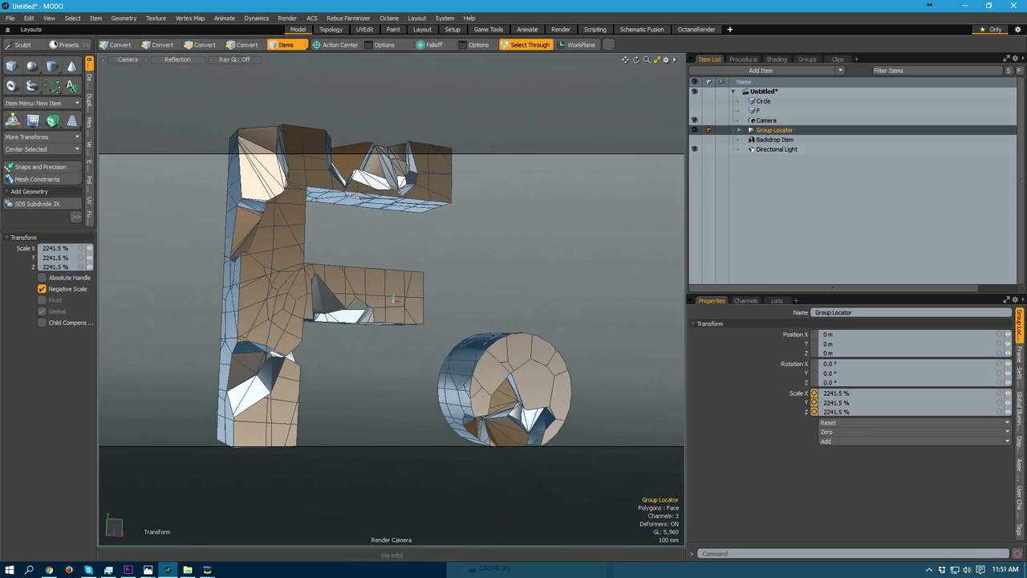
- Reframe the render camera so the whole enlarged logo fits inside the frame, and drop the Scale tool
left_click_drag(361, 322, 523, 302, "alt")
key("shift+a")
right_click_drag(483, 298, 133, 278, "alt")
right_click_drag(594, 319, 457, 333, "alt")
left_click_drag(546, 313, 542, 288, "alt")
key("q")
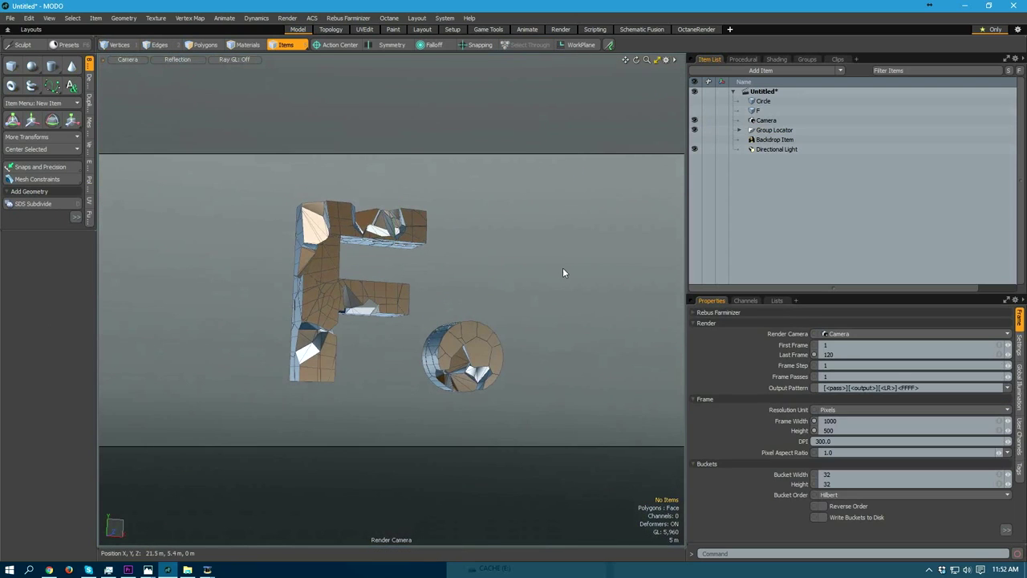
- Set the camera's focal length to 18 mm
left_click(765, 121)
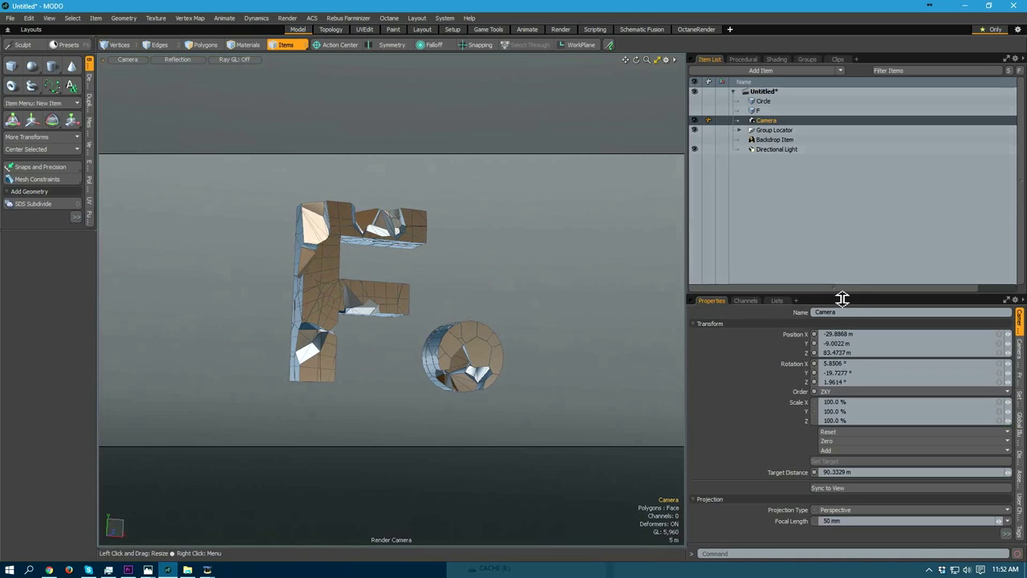
left_click_drag(842, 298, 834, 187)
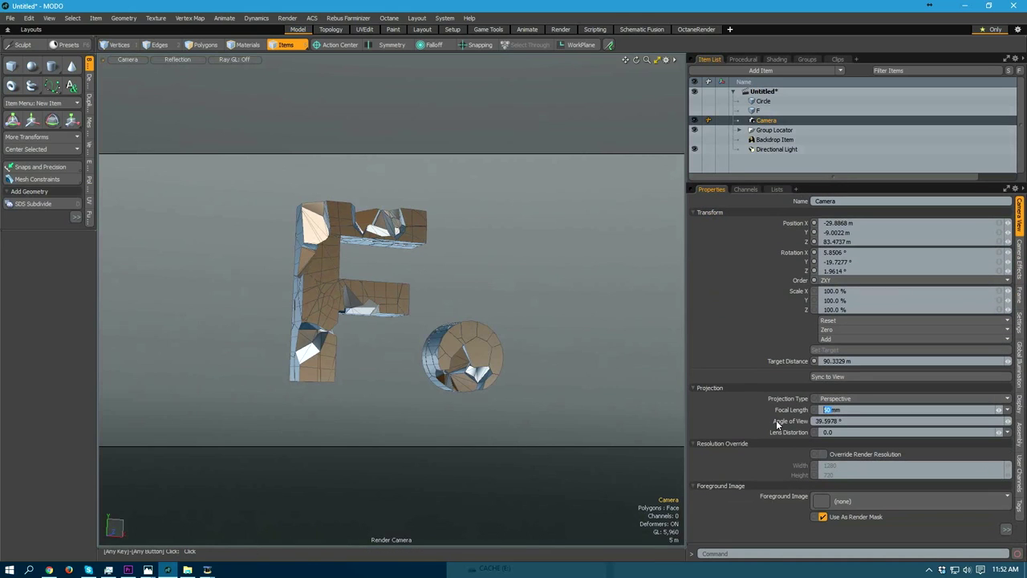
key("Return")
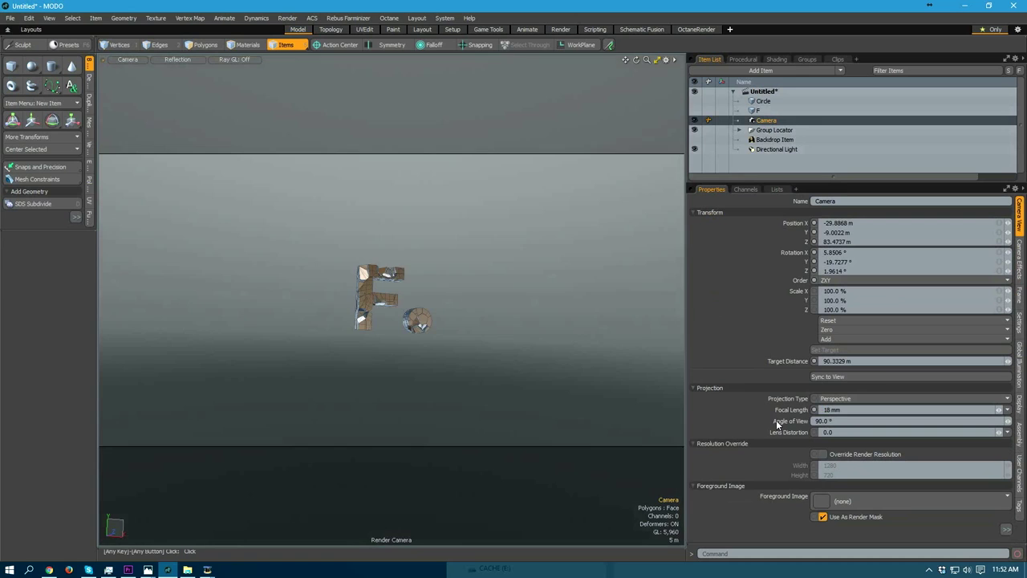
- Move the camera closer and lower its angle so the F and dot sit centred in the wide-angle frame
right_click_drag(399, 319, 516, 343, "alt")
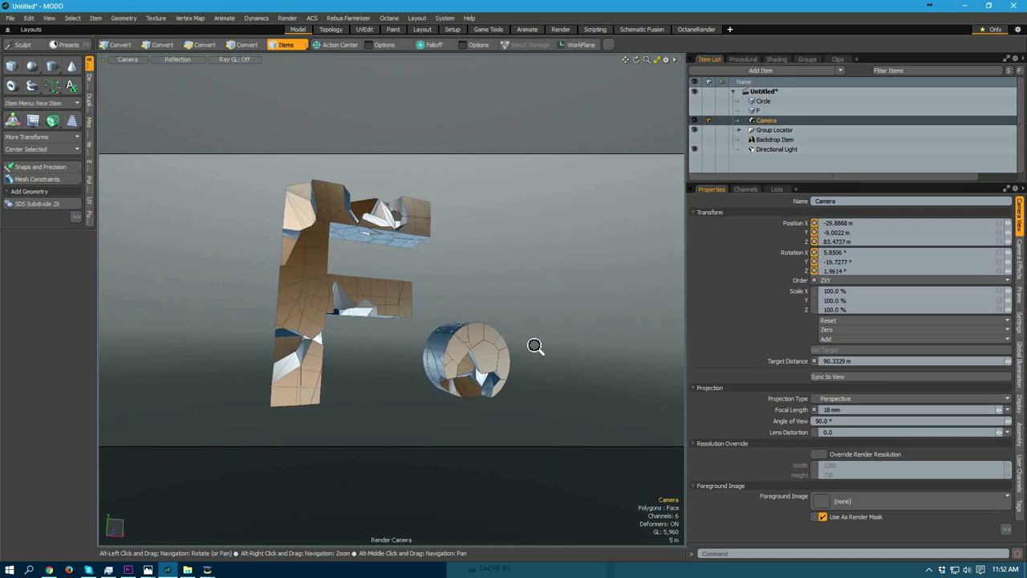
left_click_drag(516, 342, 441, 295, "alt")
middle_click_drag(410, 298, 390, 298, "alt")
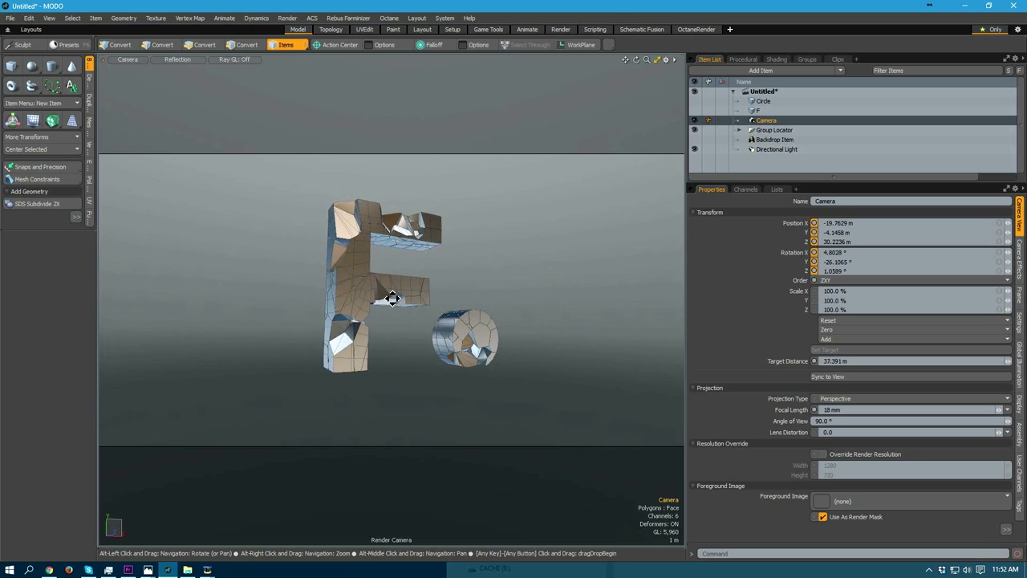
right_click_drag(390, 296, 401, 300, "alt")
left_click(402, 286)
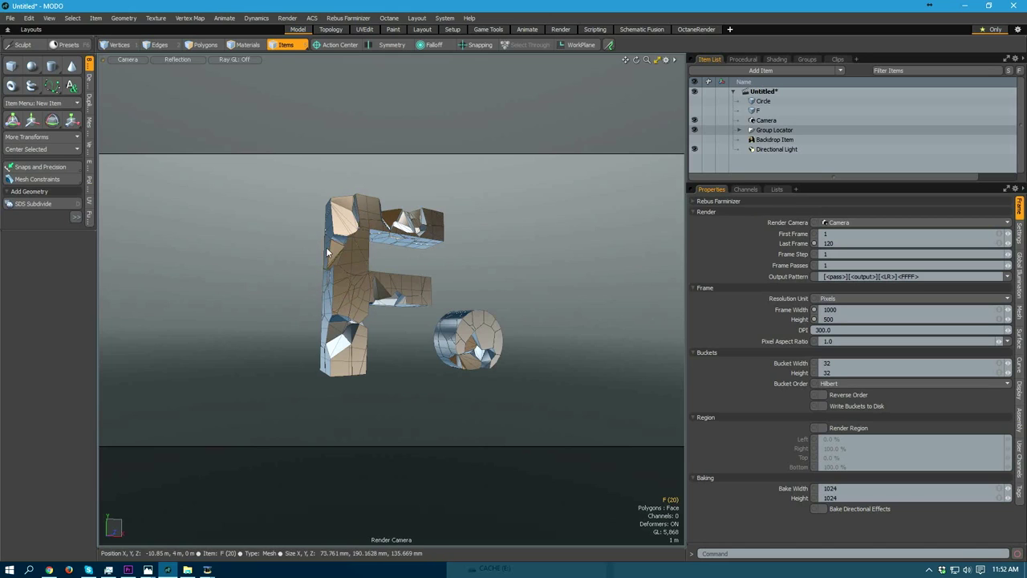
- Examine the shards along the F's stem and around the dot in the camera view
left_click(314, 310)
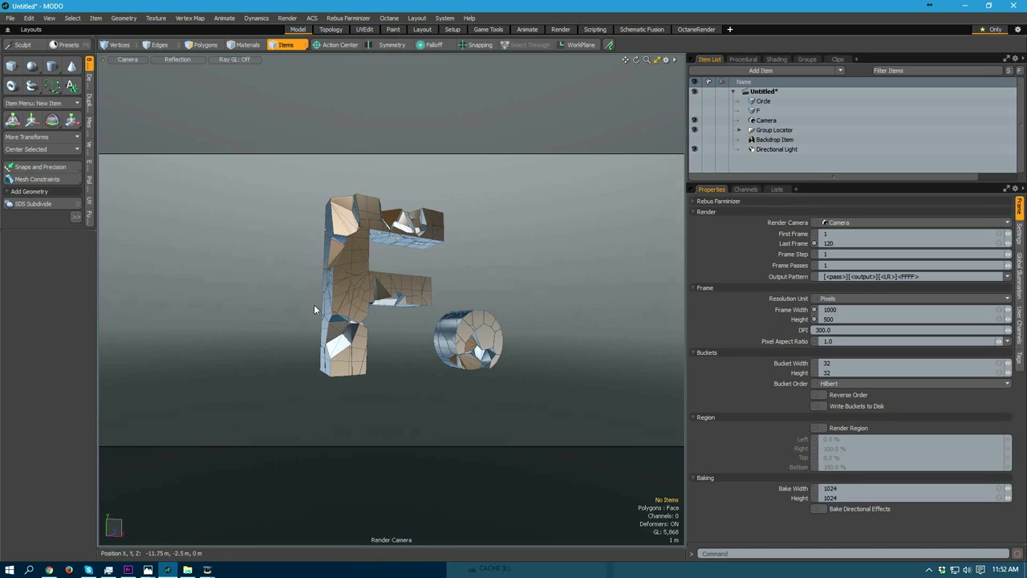
left_click(440, 344)
left_click(426, 391)
left_click(360, 348)
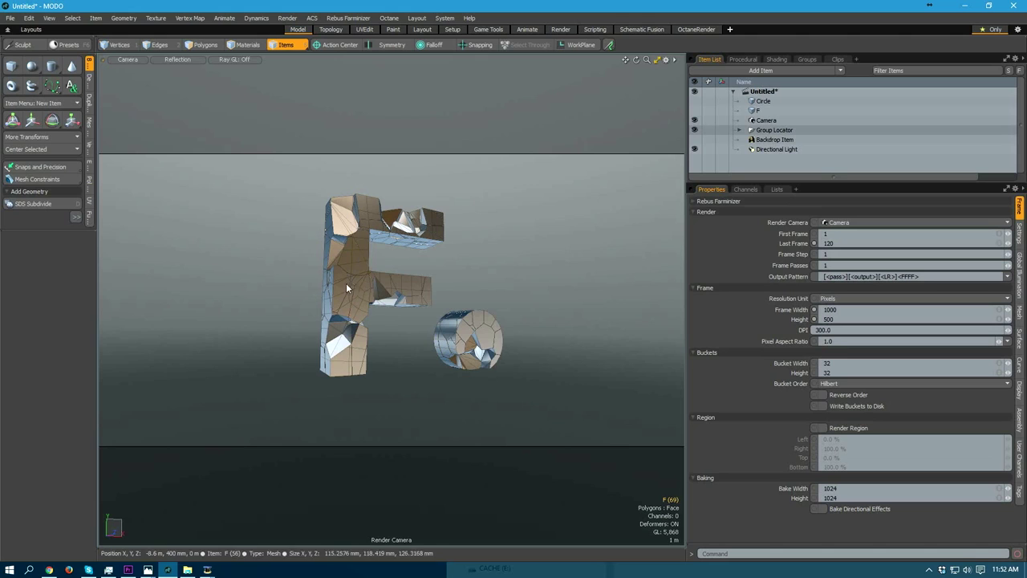
- Lock the render camera and switch the viewport to the Perspective view
left_click(285, 380)
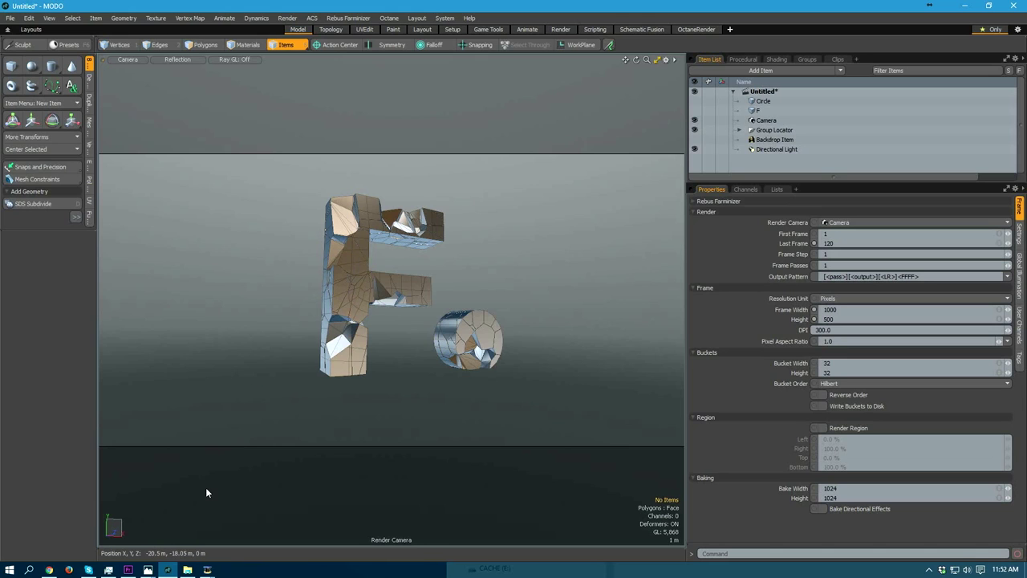
right_click(761, 119)
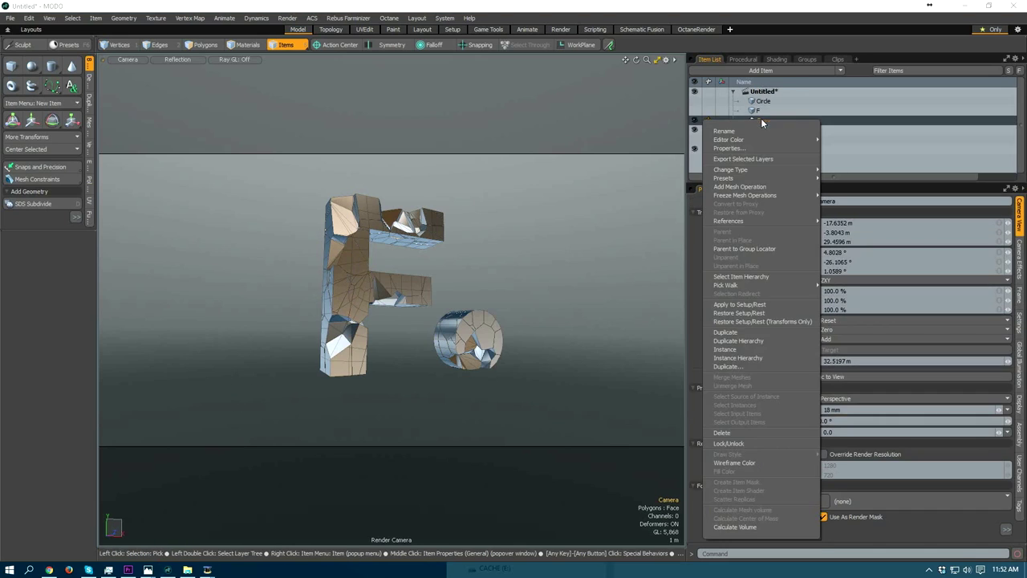
left_click(742, 442)
left_click(255, 334)
key("ctrl+space")
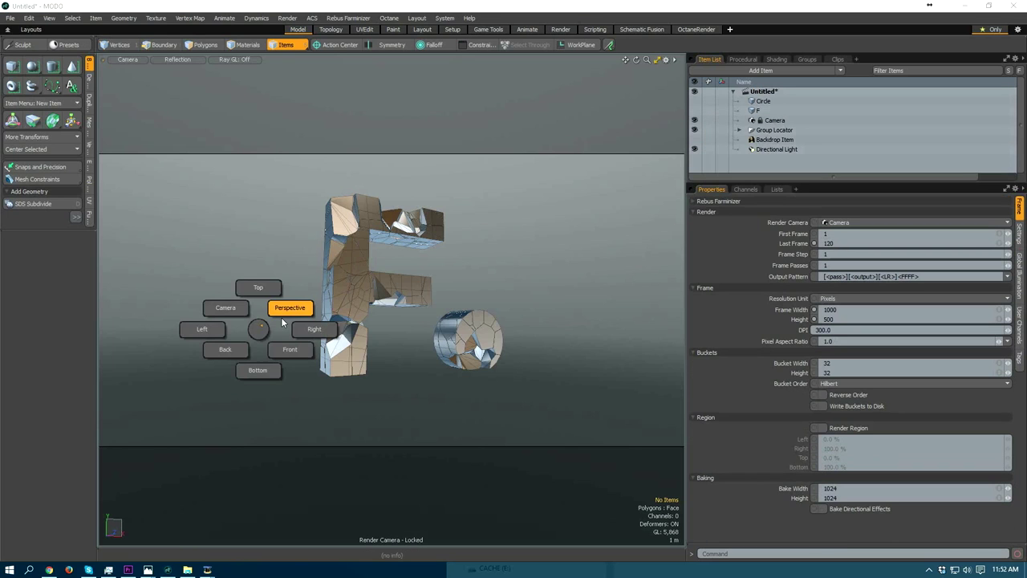
left_click(282, 309)
- Unparent the F (70) shard in the middle arm from the Group Locator and hide the rest of the group
left_click_drag(248, 316, 362, 367, "alt")
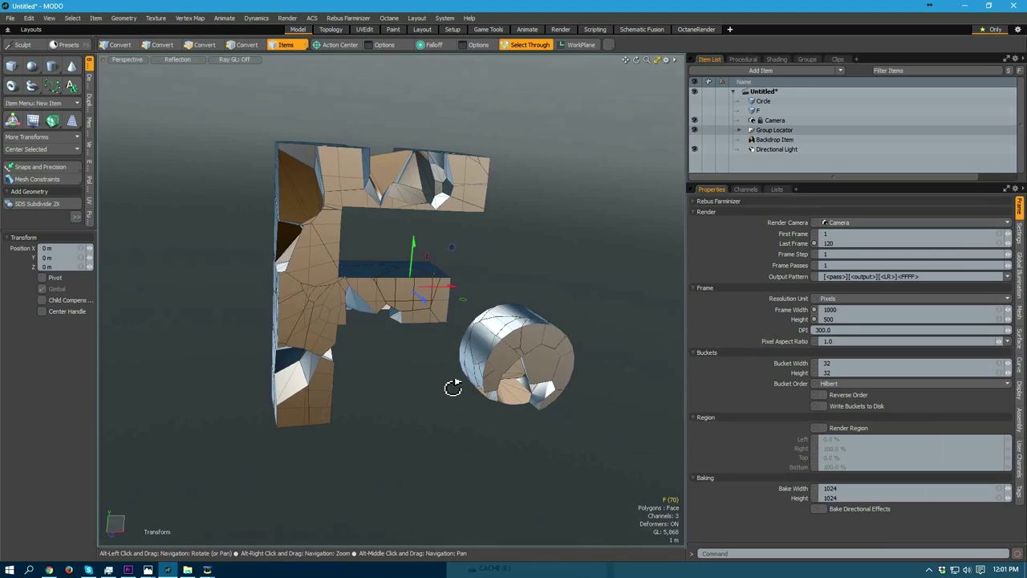
left_click_drag(457, 390, 358, 280, "alt")
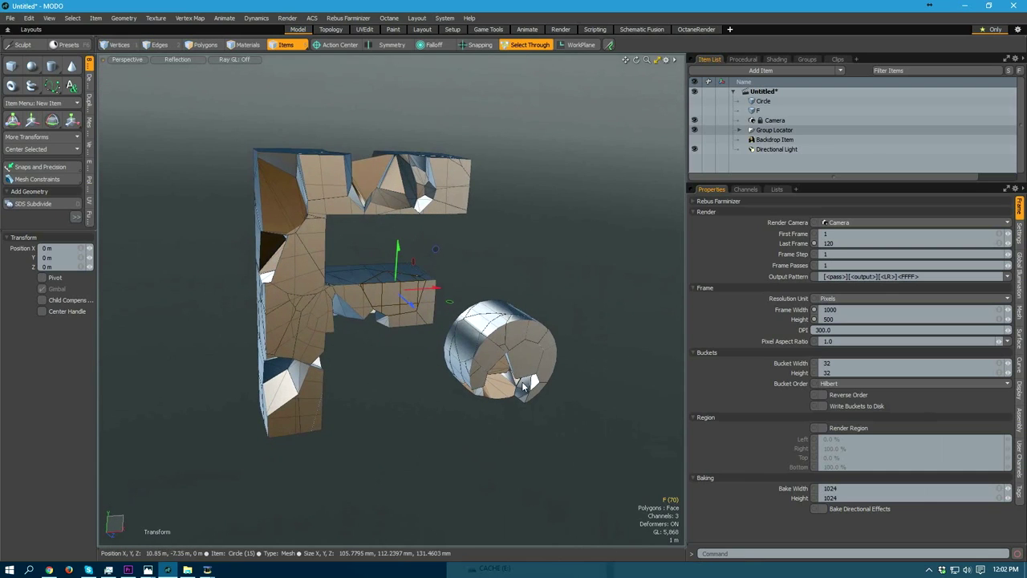
left_click_drag(489, 343, 404, 309, "alt")
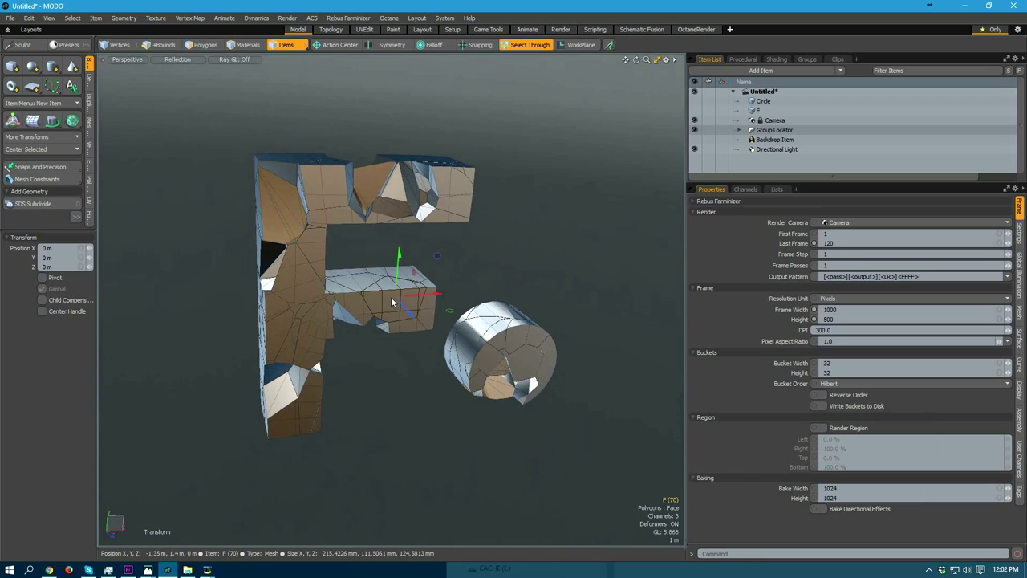
key("shift+a")
left_click_drag(401, 310, 394, 329, "ctrl+alt")
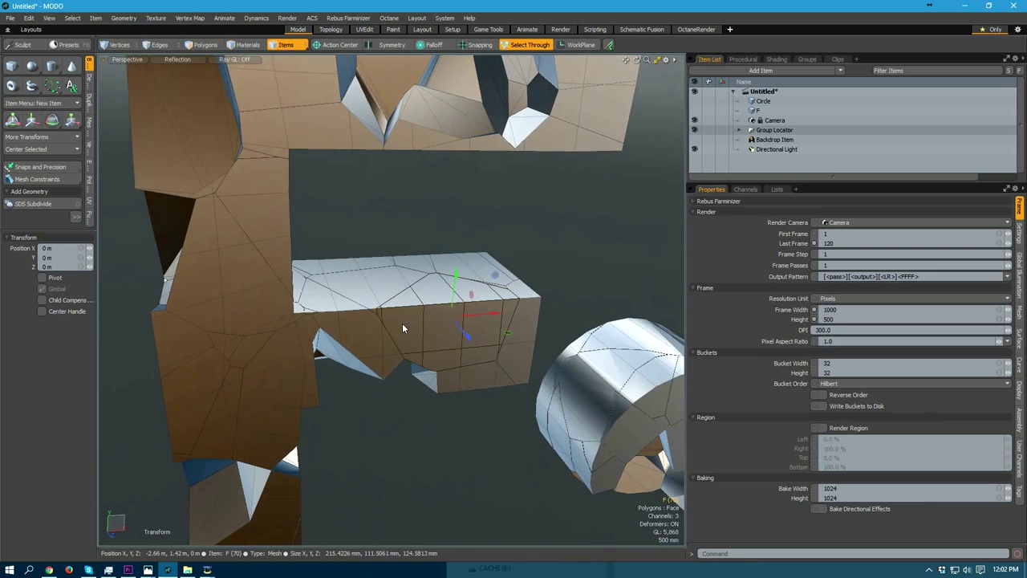
key("shift+p")
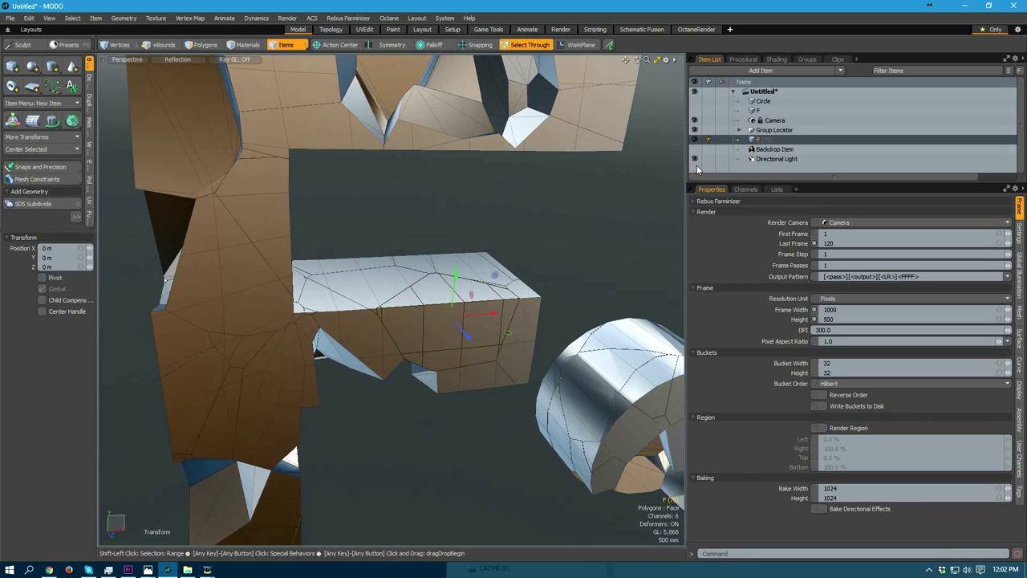
left_click_drag(410, 319, 408, 329, "alt")
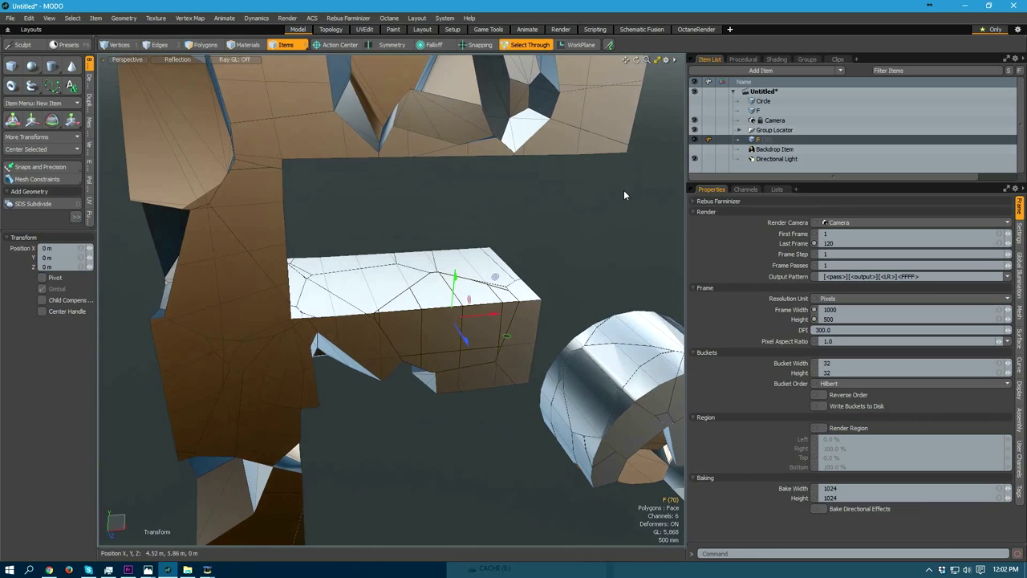
left_click(695, 130)
- Drop the Transform tool and examine the isolated shard's faces and topology from several sides
left_click_drag(441, 298, 350, 260, "alt")
left_click_drag(310, 341, 335, 301, "alt")
key("q")
left_click(328, 380)
left_click_drag(327, 380, 479, 316, "alt")
left_click(398, 283)
mouse_move(397, 287)
left_mouse_down("alt")
mouse_move(473, 328)
mouse_move(390, 292)
mouse_move(423, 276)
mouse_move(498, 345)
mouse_move(669, 314)
mouse_move(360, 305)
mouse_move(368, 294)
mouse_move(463, 303)
mouse_move(326, 369)
mouse_move(358, 354)
left_mouse_up("alt")
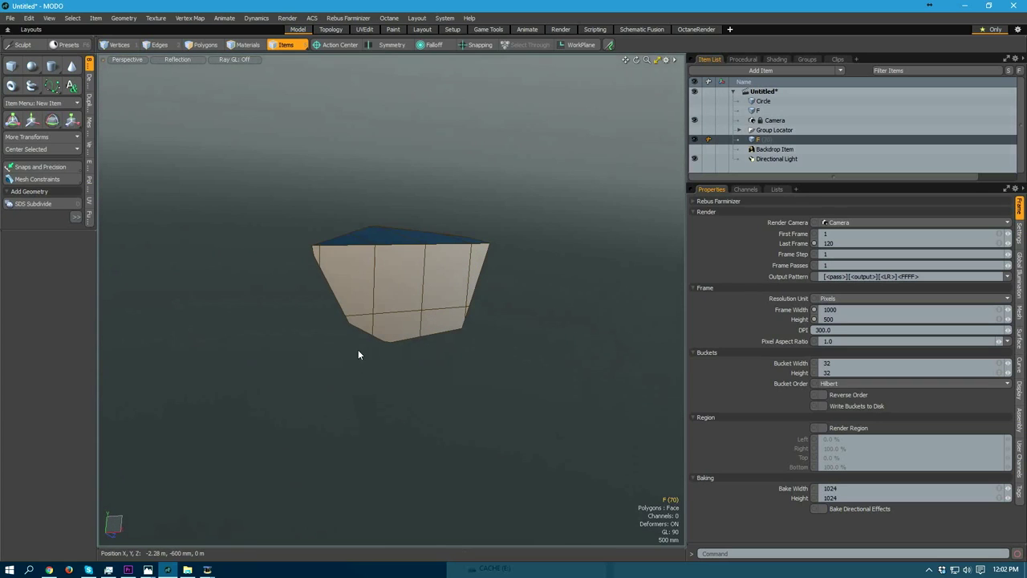
left_click_drag(310, 303, 422, 353, "alt")
- Open the Topology layout and add a new mesh item for retopologizing the shard
left_click(331, 29)
scroll(450, 279, "up", 3)
left_click_drag(454, 286, 513, 321, "alt")
left_click(880, 60)
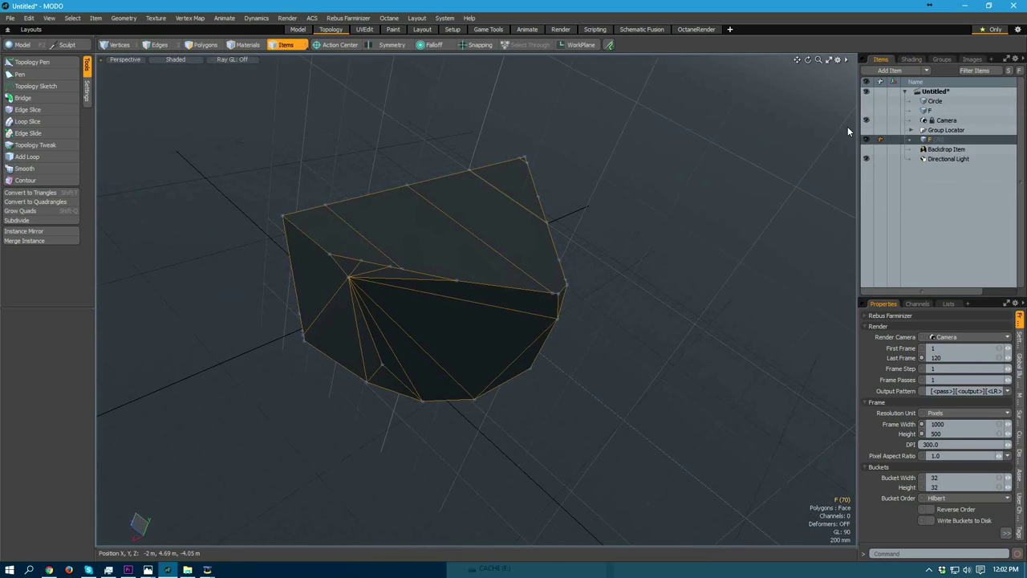
key("n")
left_click_drag(601, 199, 321, 310, "alt")
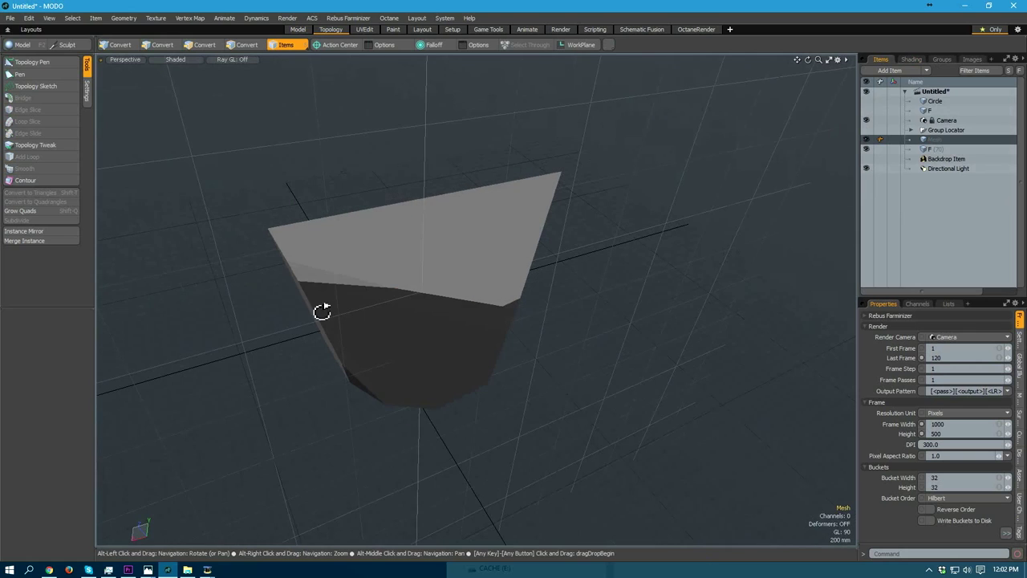
- Draw a four-point polygon on the shard's flat upper face with the Pen tool, snapped to its surface
left_click(29, 75)
left_click_drag(482, 281, 319, 273, "alt")
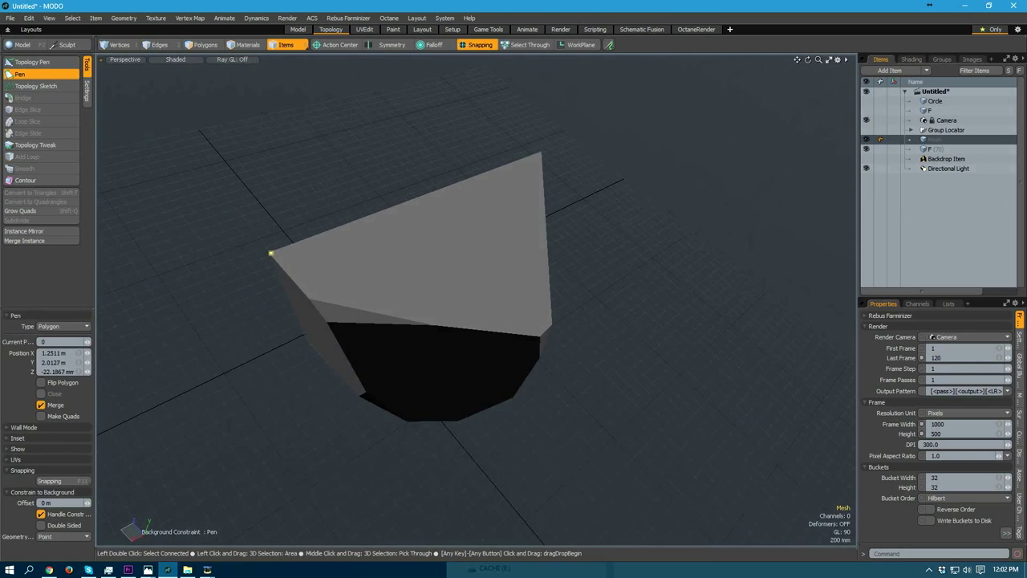
left_click(310, 299)
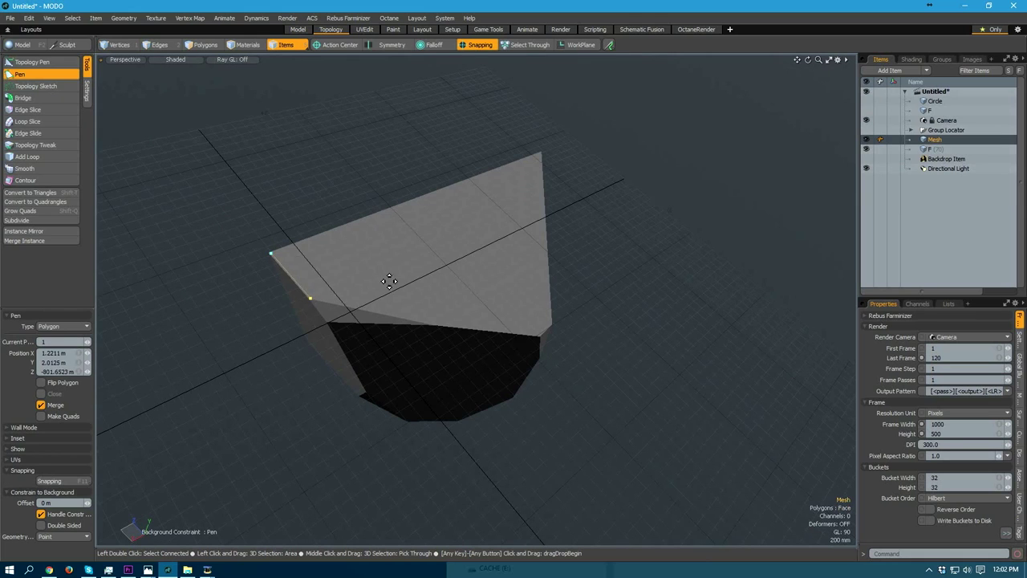
left_click(441, 256)
left_click(396, 205)
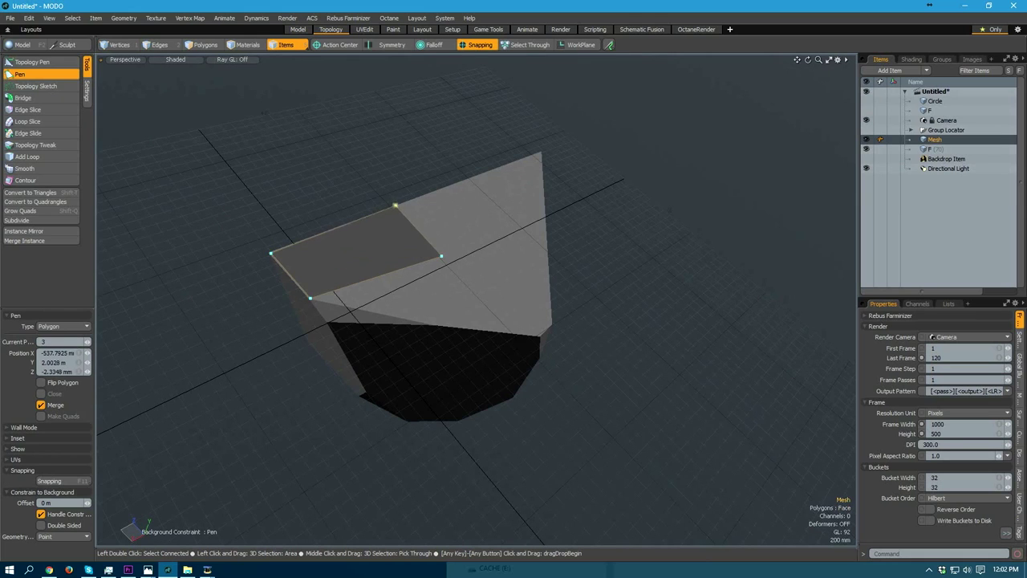
left_click_drag(396, 207, 398, 259, "alt")
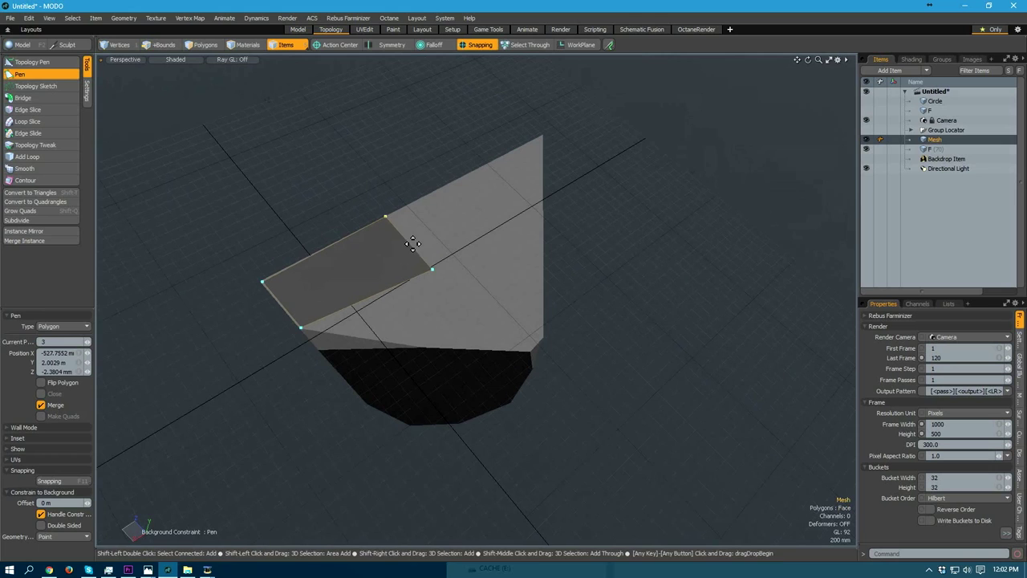
- Extend the polygon with the Topology Pen into a strip along the shard's long edge, plus one quad off the strip's middle
left_click(14, 62)
left_click(30, 62)
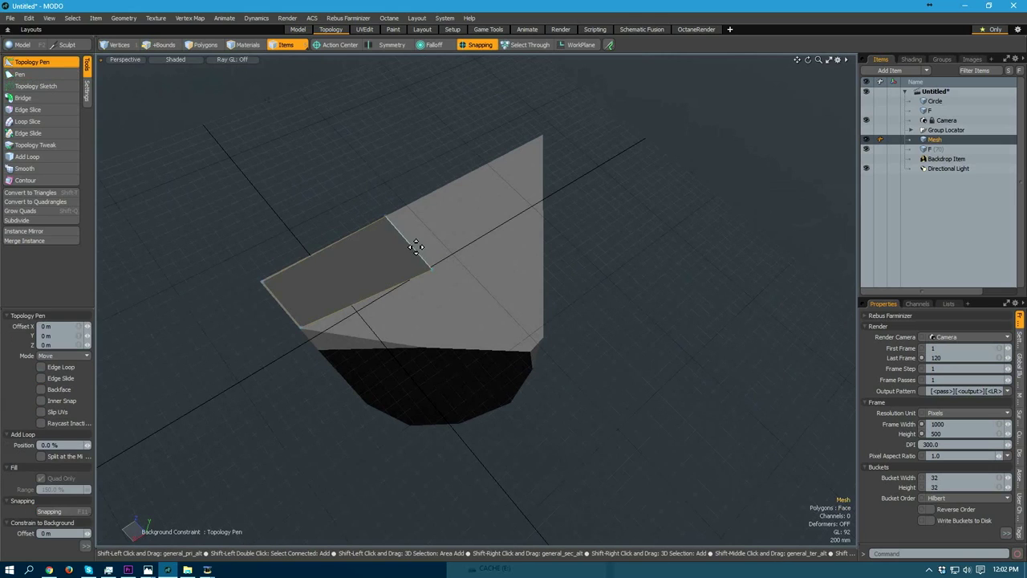
left_click_drag(480, 209, 499, 245)
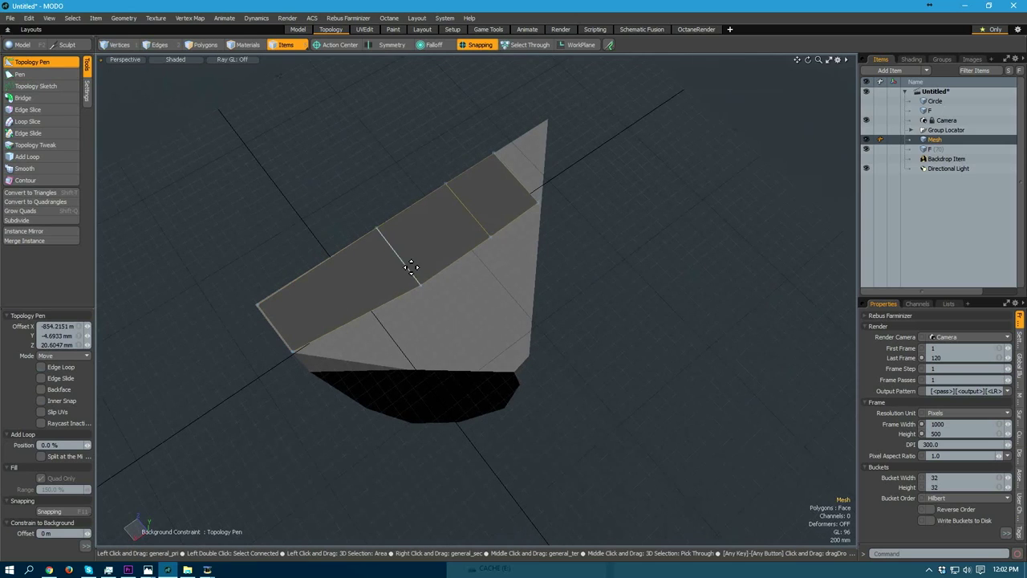
left_click_drag(365, 274, 368, 272)
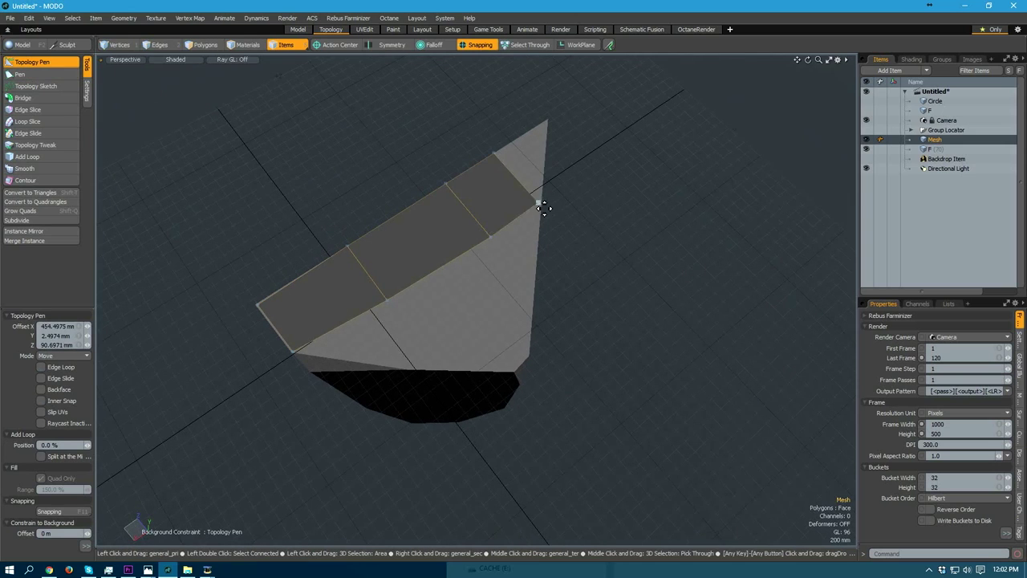
key("shift")
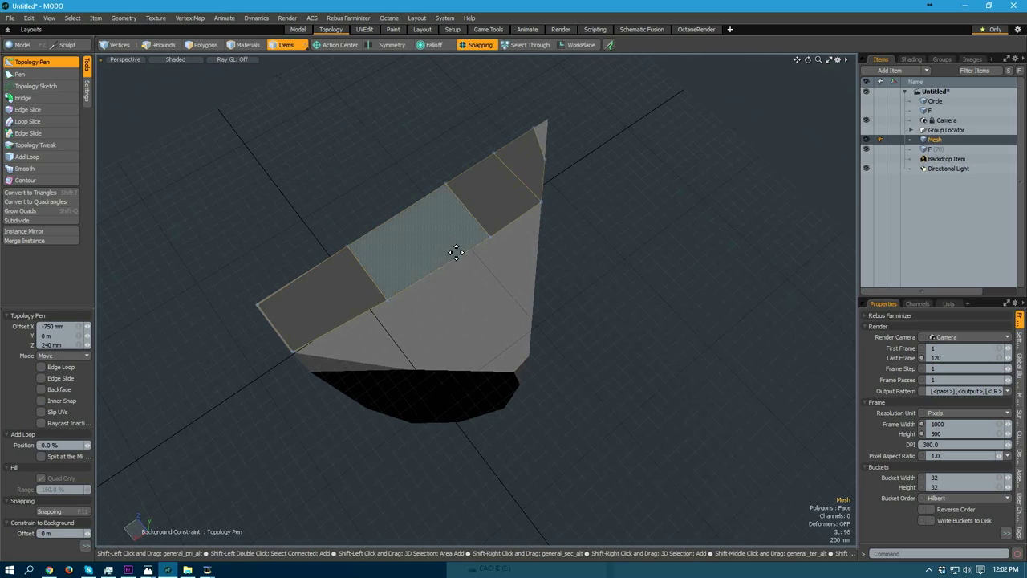
left_click_drag(426, 277, 462, 327, "shift")
left_click_drag(459, 321, 415, 262, "alt")
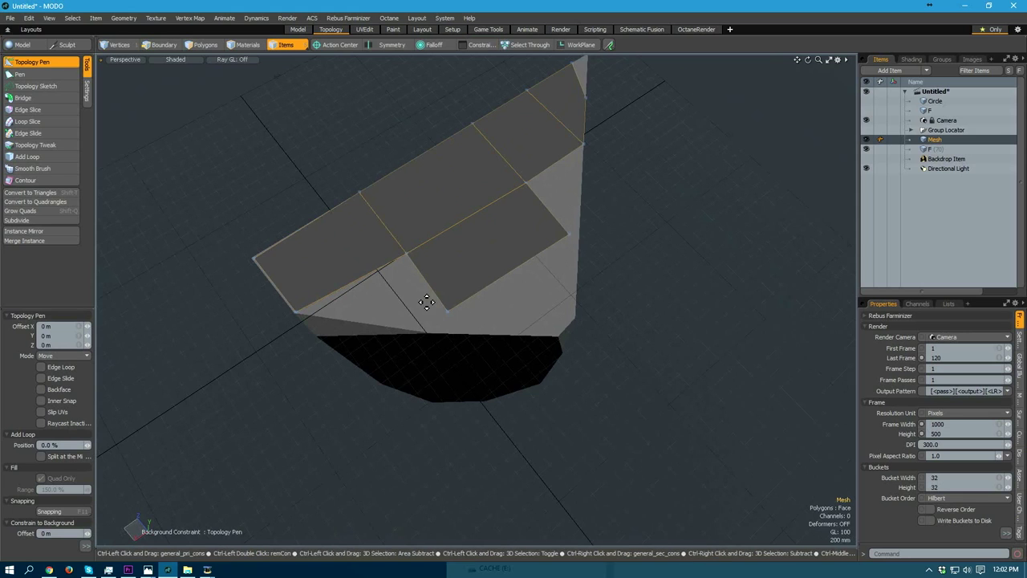
left_click_drag(459, 298, 450, 384, "alt")
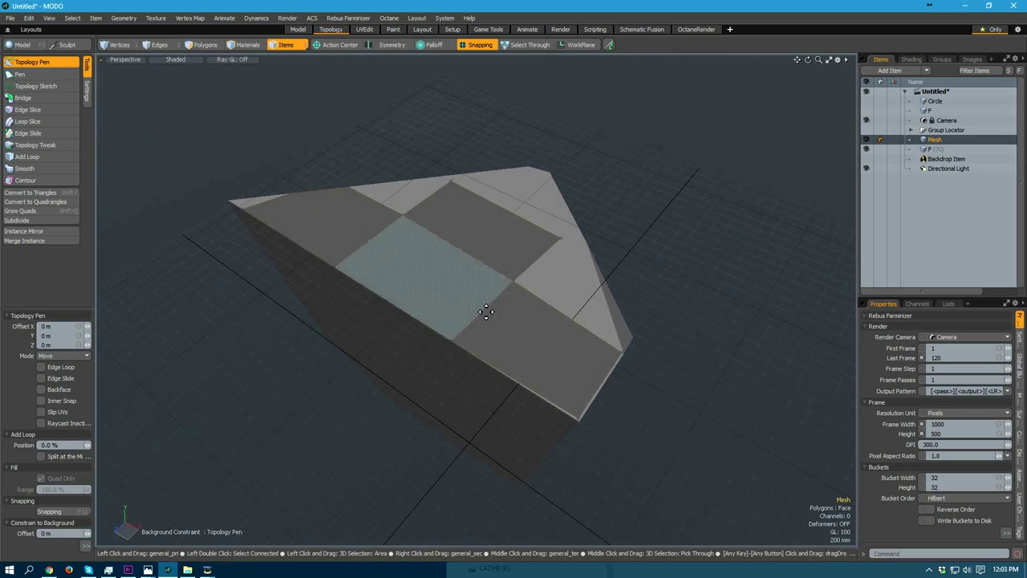
- Drop the Topology Pen and delete the retopology mesh item
key("space")
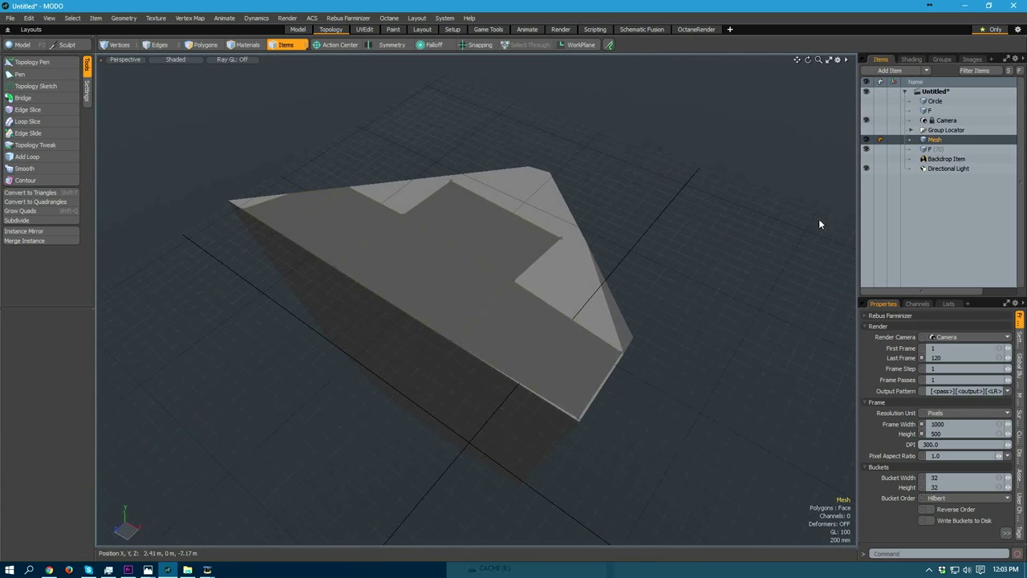
right_click(931, 141)
left_click(899, 457)
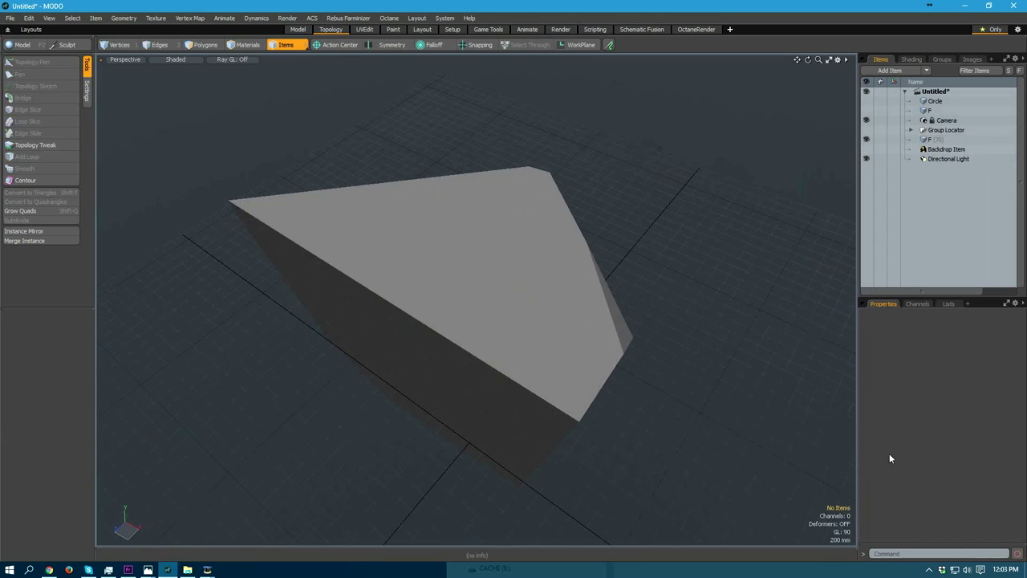
- Look at the shard in the Front view and add a new empty mesh item
left_click_drag(463, 371, 635, 346, "alt")
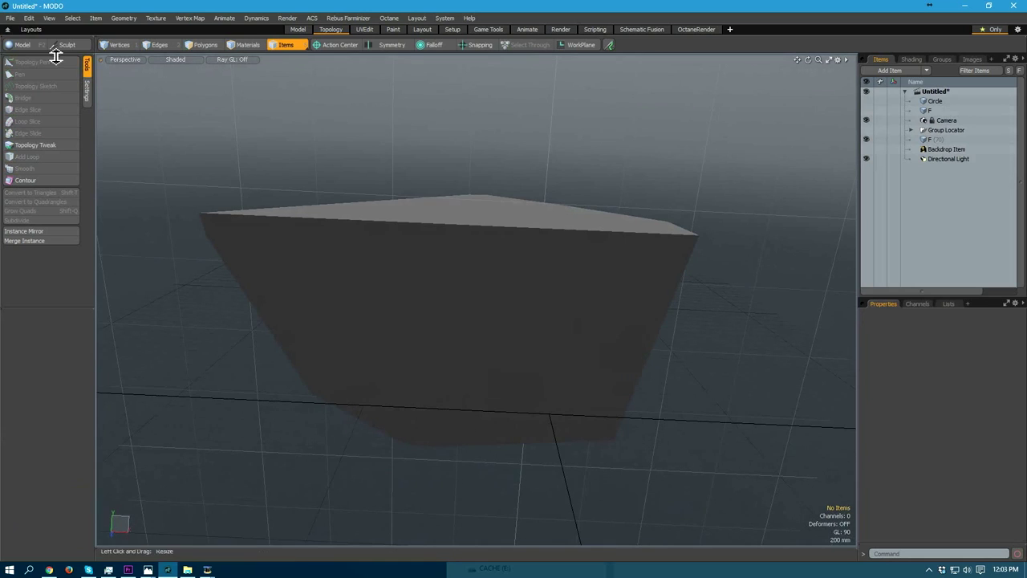
key("ctrl+space")
left_click(547, 340)
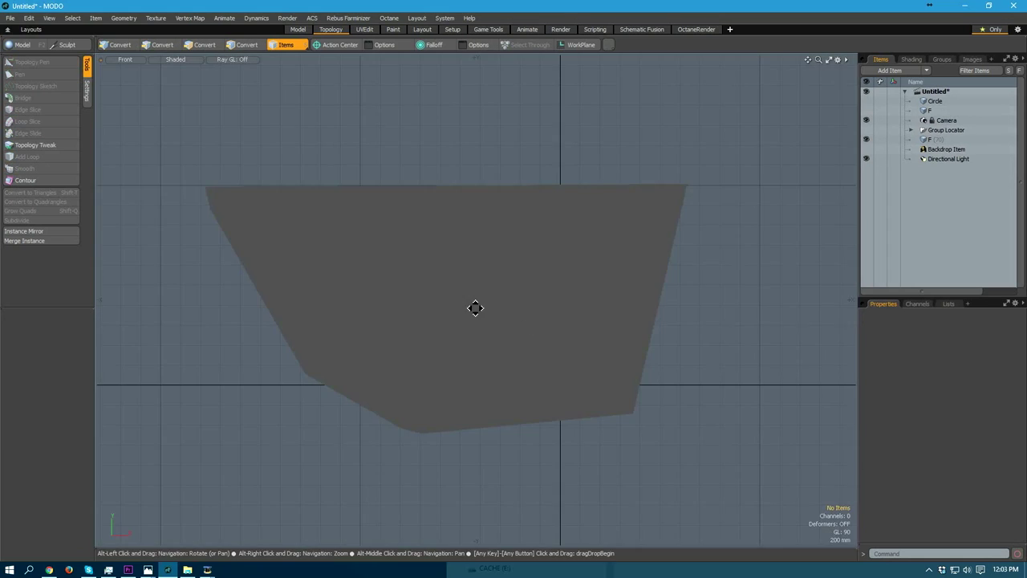
left_click(455, 310)
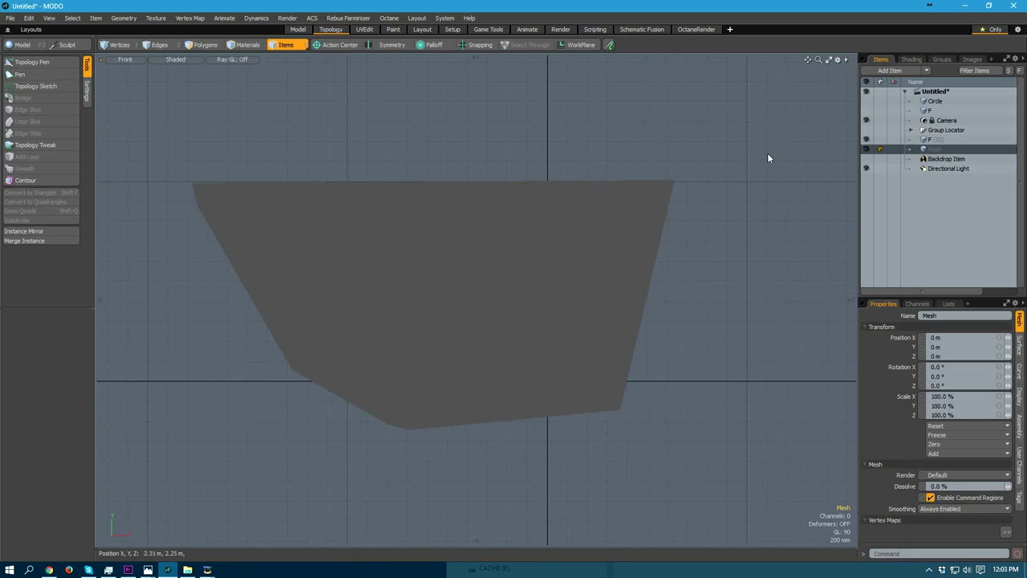
- Return to the Model layout and, in the Front view, draw a cube outline about 5.65 m by 3.17 m around the shard
left_click(298, 29)
key("ctrl+space")
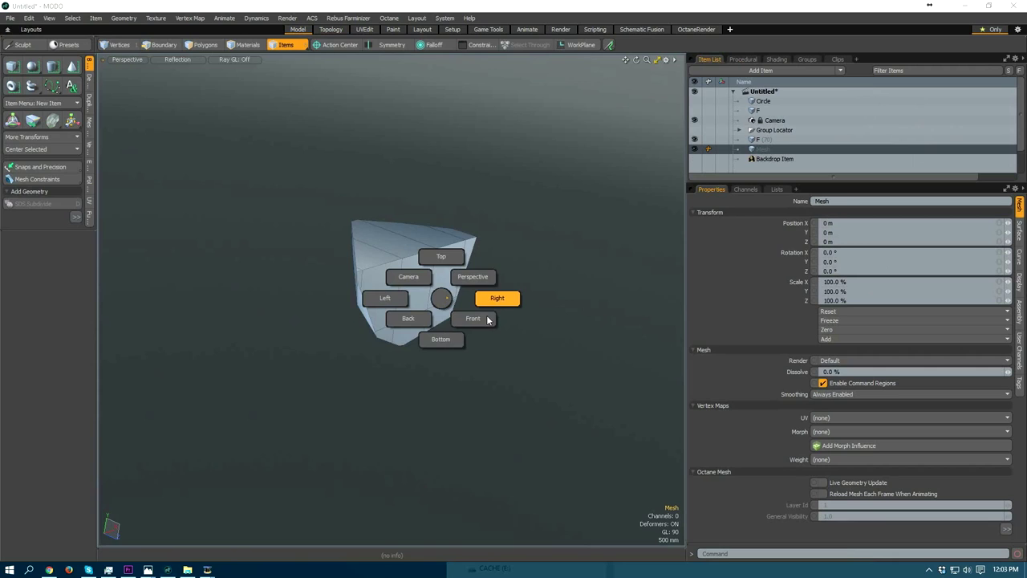
left_click(480, 322)
left_click_drag(316, 268, 358, 299, "alt")
right_click_drag(357, 299, 393, 310, "alt")
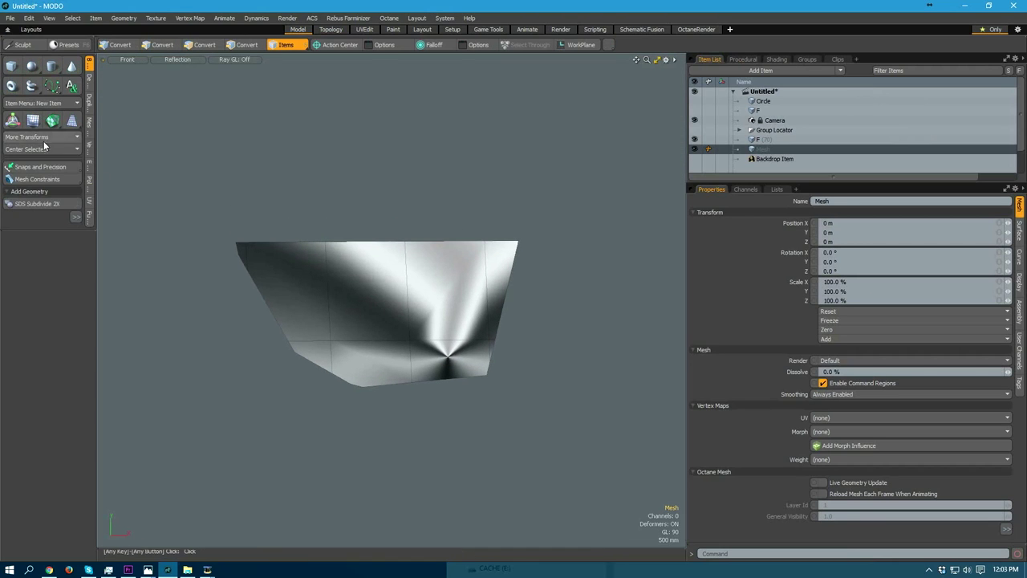
left_click(12, 66)
left_click_drag(217, 227, 546, 410)
- Extend the cube's depth to about 3.43 m in the Top view so it encloses the shard
key("ctrl+space")
left_click(491, 305)
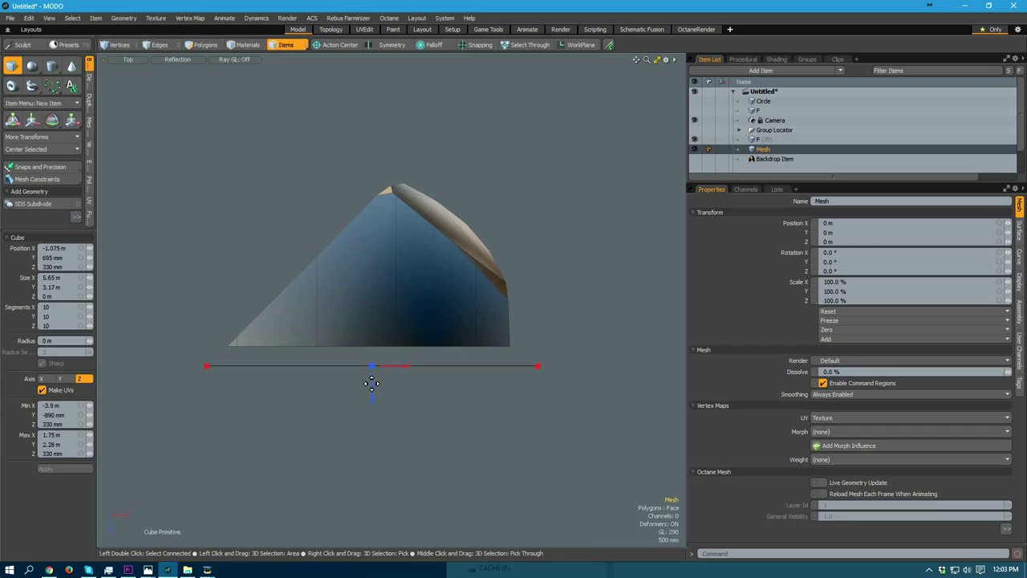
left_click_drag(372, 367, 372, 165)
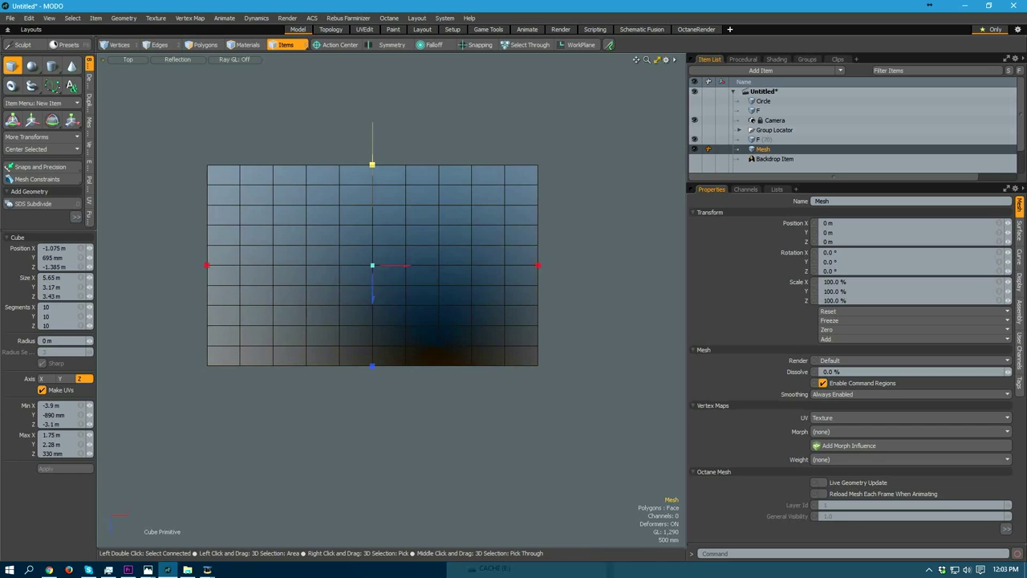
- Set the cube's X segments to 20 in the Perspective view and finish the Cube tool
key("ctrl+space")
left_click(457, 244)
left_click_drag(454, 247, 268, 319, "alt")
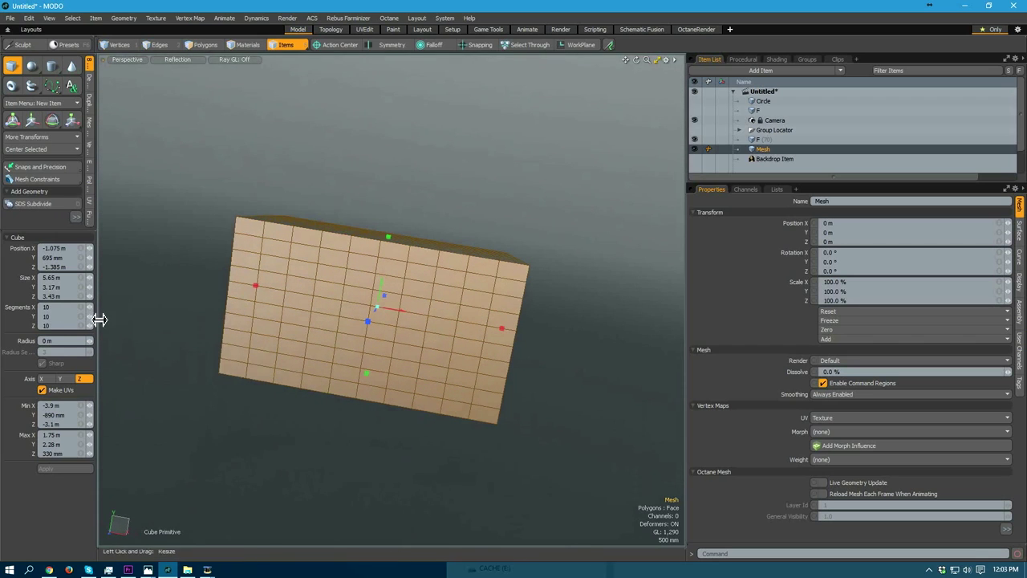
left_click_drag(89, 316, 111, 307)
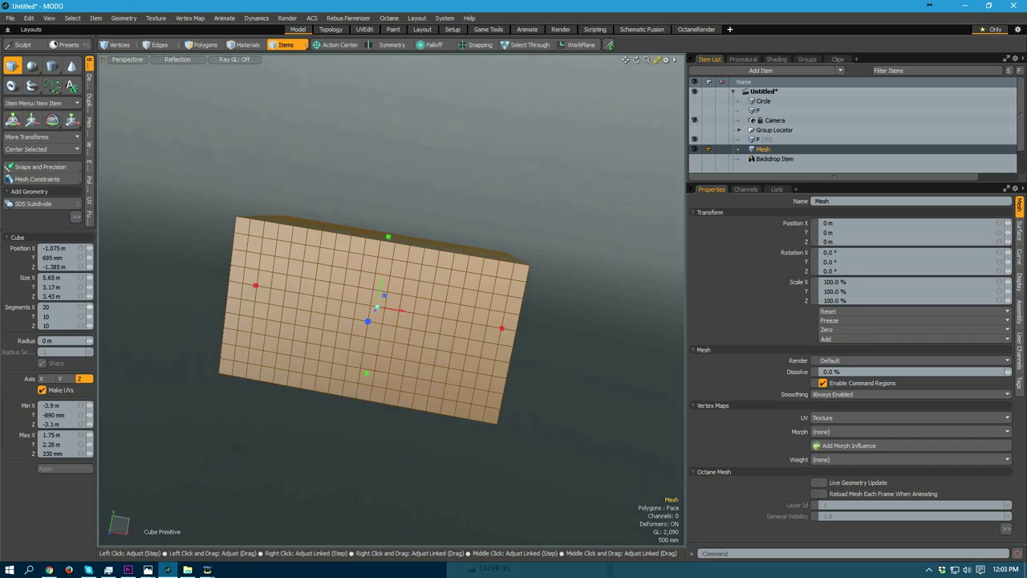
left_click_drag(310, 300, 397, 377, "alt")
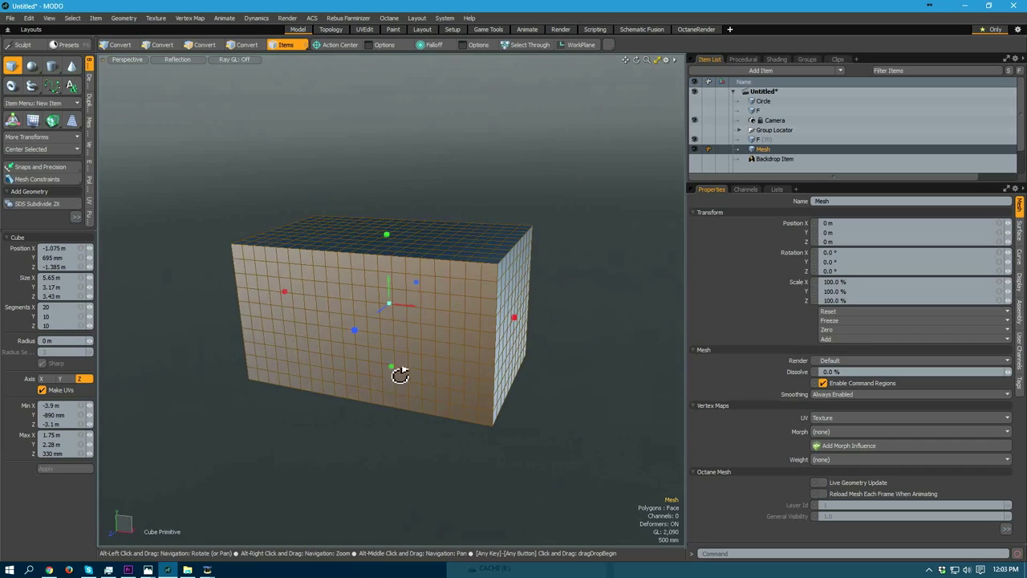
key("space")
left_click_drag(381, 291, 464, 259, "alt")
left_click_drag(406, 290, 363, 307, "alt")
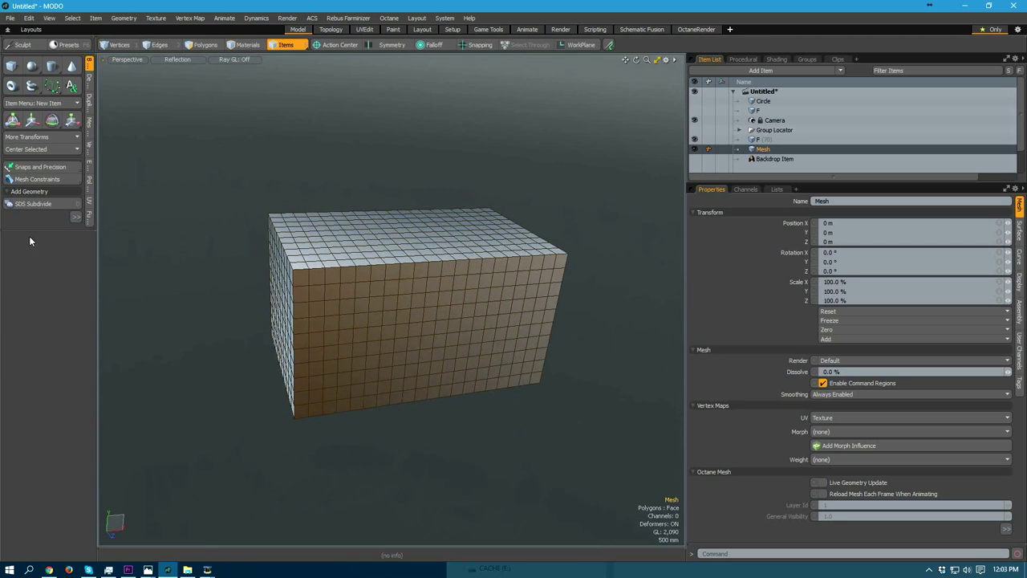
- Select all of the cube's polygons and enable the Background mesh constraint with Geometry Constraint set to Vector
left_click_drag(34, 230, 41, 290)
mouse_move(433, 341)
left_mouse_down("alt")
mouse_move(454, 344)
mouse_move(410, 371)
mouse_move(438, 337)
left_mouse_up("alt")
key("3")
double_click(415, 322)
left_click(45, 180)
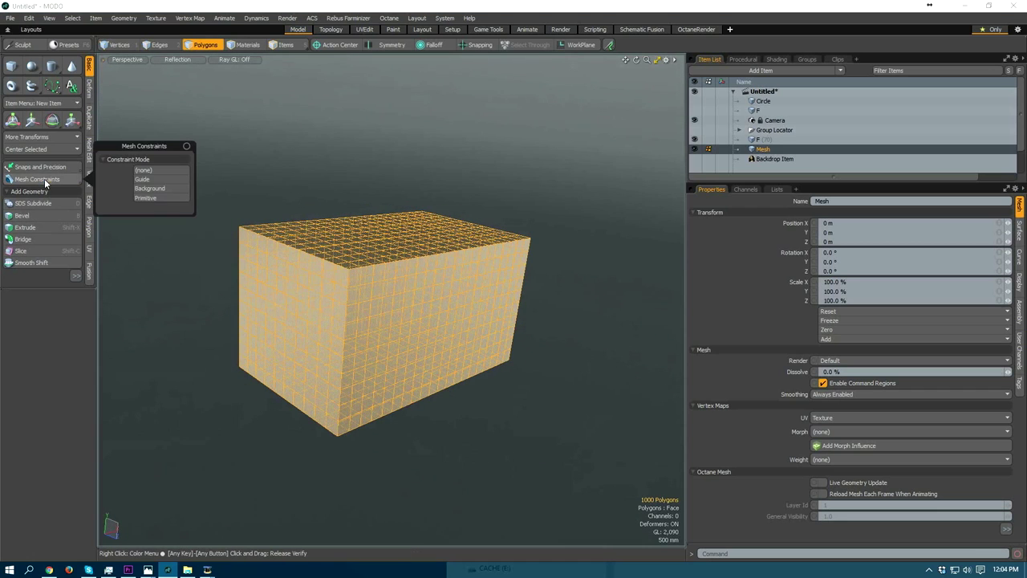
left_click(149, 191)
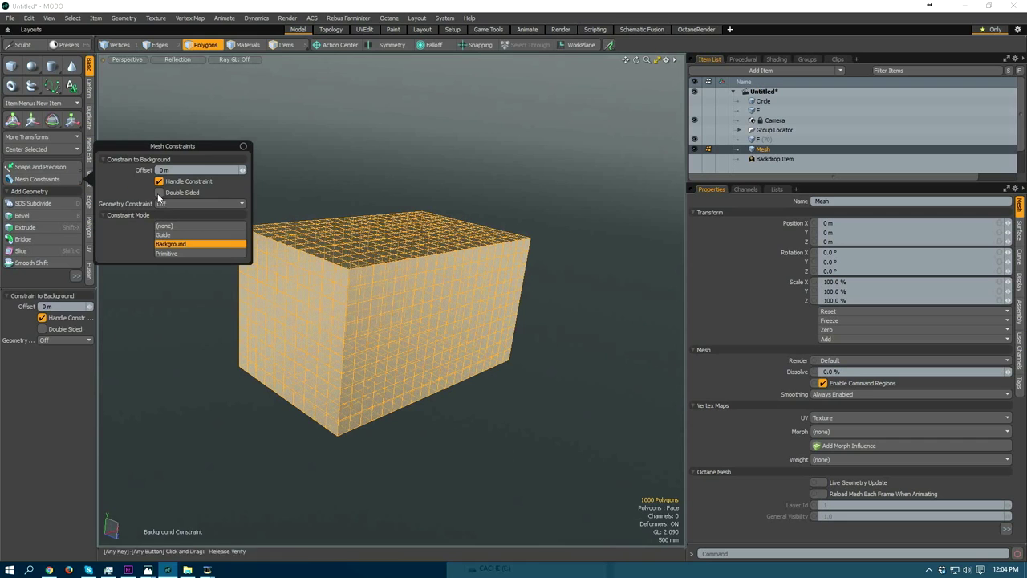
left_click(170, 206)
left_click(171, 222)
- Scale the entire cube uniformly down to about 24.5% so its polygons shrink-wrap onto the background shard
left_click(404, 296)
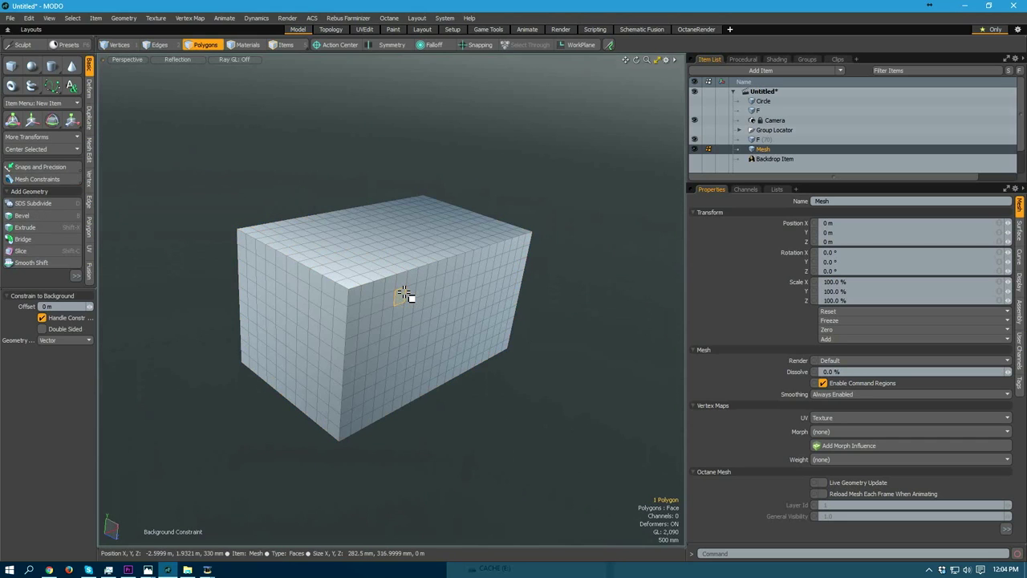
double_click(404, 297)
key("y")
left_click_drag(389, 296, 337, 297)
mouse_move(371, 333)
left_mouse_down("alt")
mouse_move(516, 348)
mouse_move(391, 287)
mouse_move(381, 319)
left_mouse_up("alt")
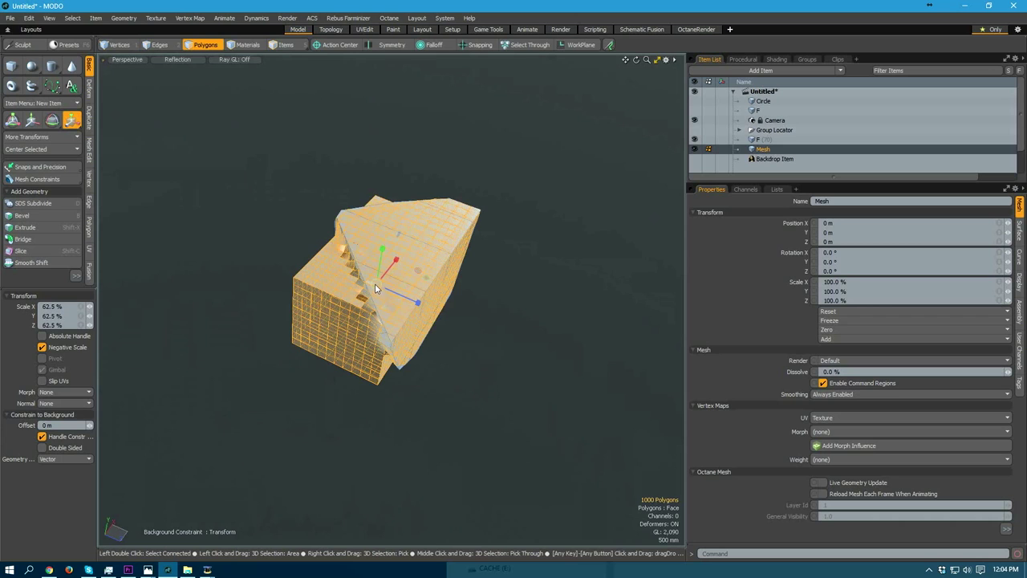
key("ctrl+z")
key("ctrl+y")
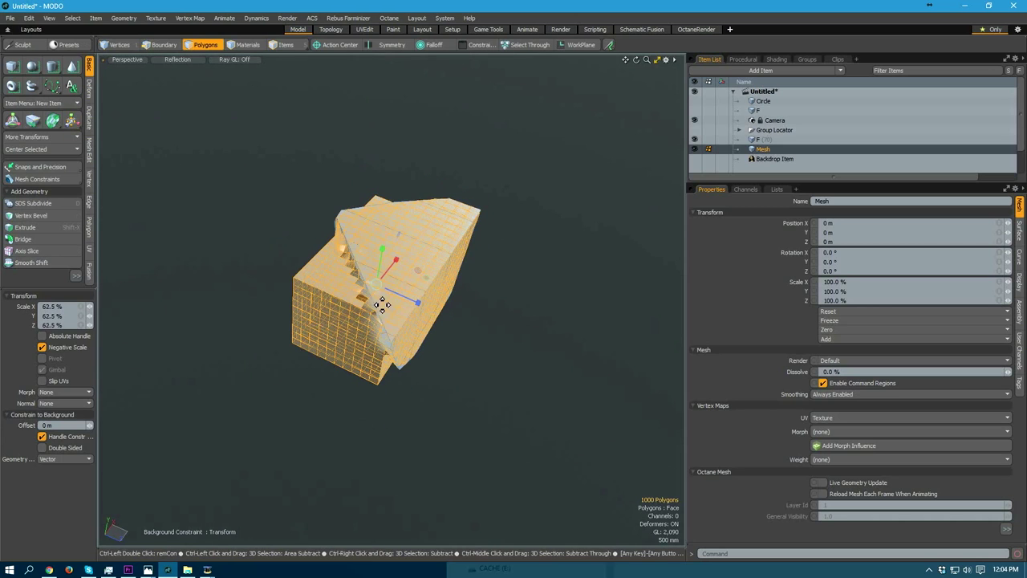
left_click_drag(376, 285, 353, 285)
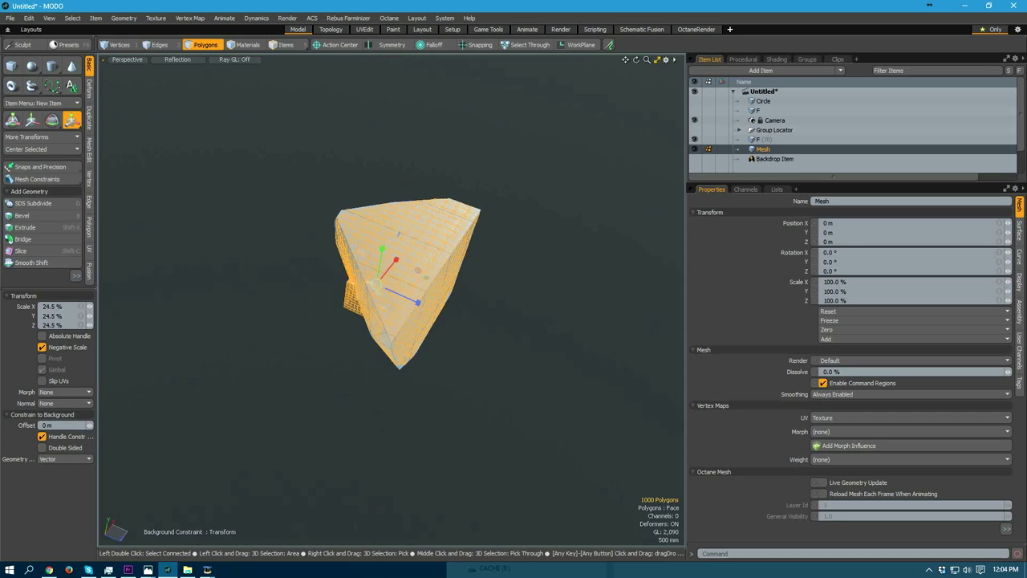
left_click_drag(385, 374, 471, 337, "alt")
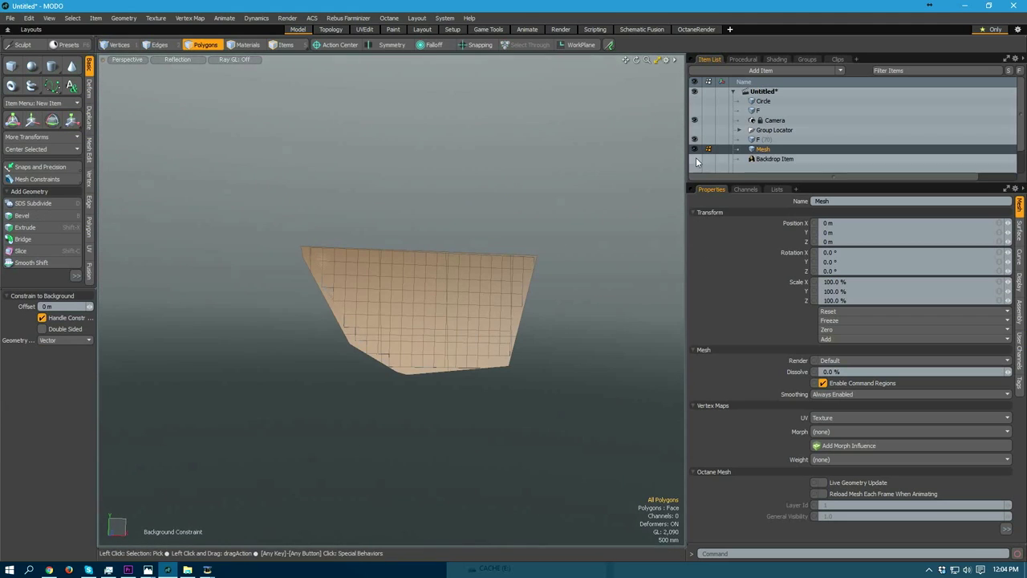
- Convert the wrapped mesh to Catmull-Clark subdivision and bring it up close in the Paint layout
left_click_drag(530, 241, 337, 135, "alt")
key("Tab")
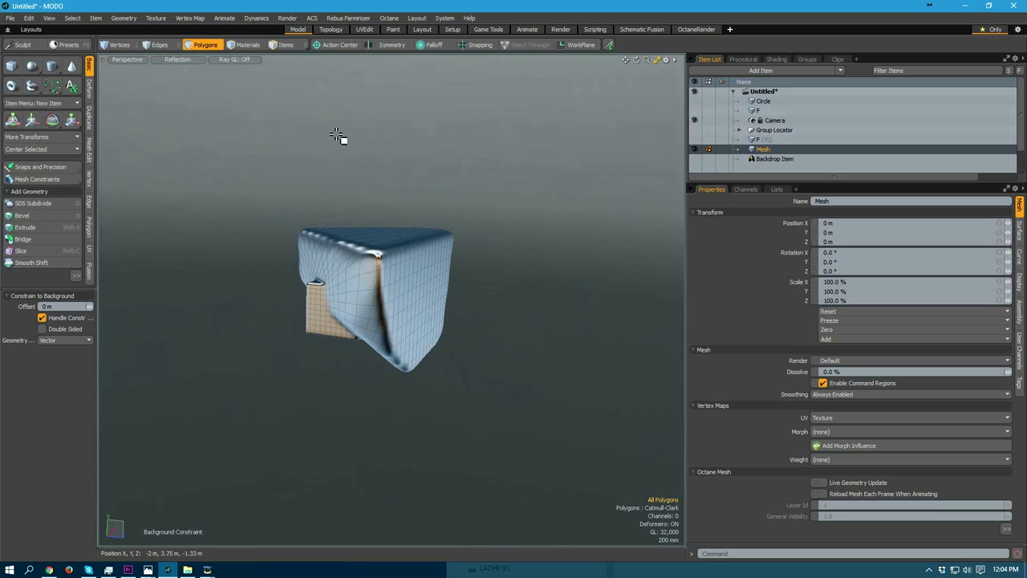
left_click(393, 30)
mouse_move(484, 265)
right_mouse_down("alt")
mouse_move(383, 278)
mouse_move(451, 306)
right_mouse_up("alt")
left_click_drag(451, 306, 509, 332, "alt")
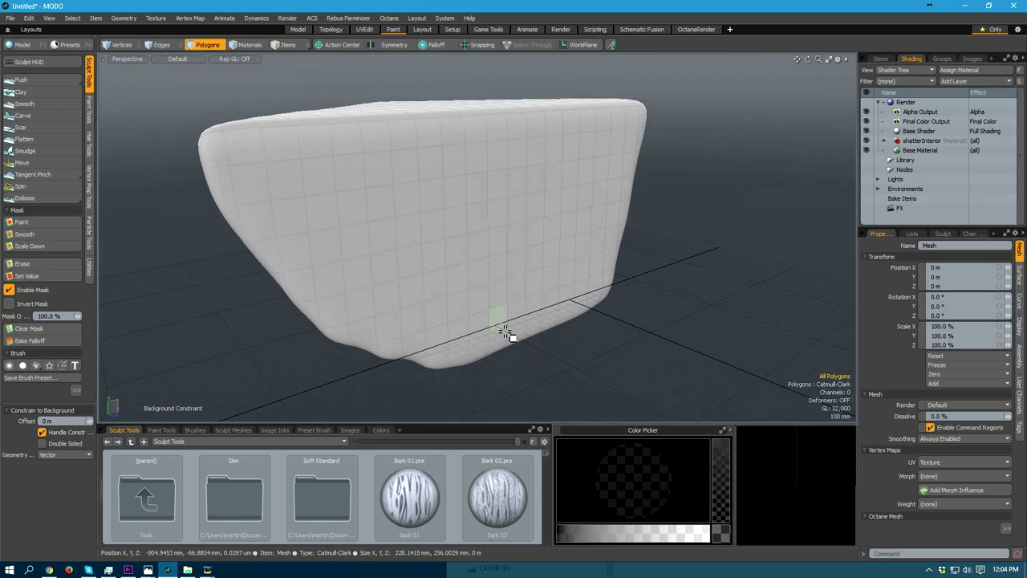
- Set the viewport's Wireframe Overlay for active meshes to None
key("o")
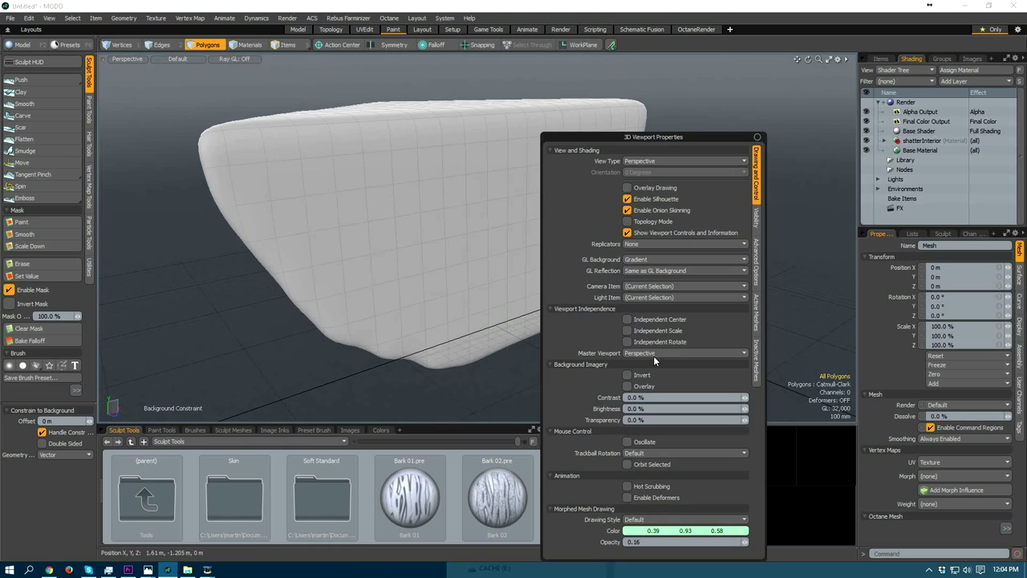
left_click(758, 223)
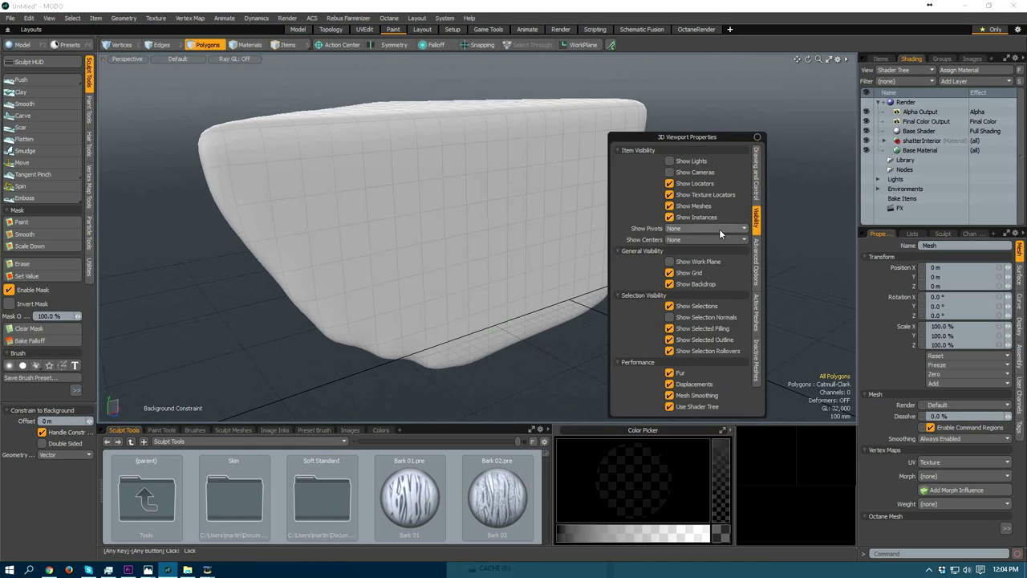
left_click(757, 253)
left_click(757, 313)
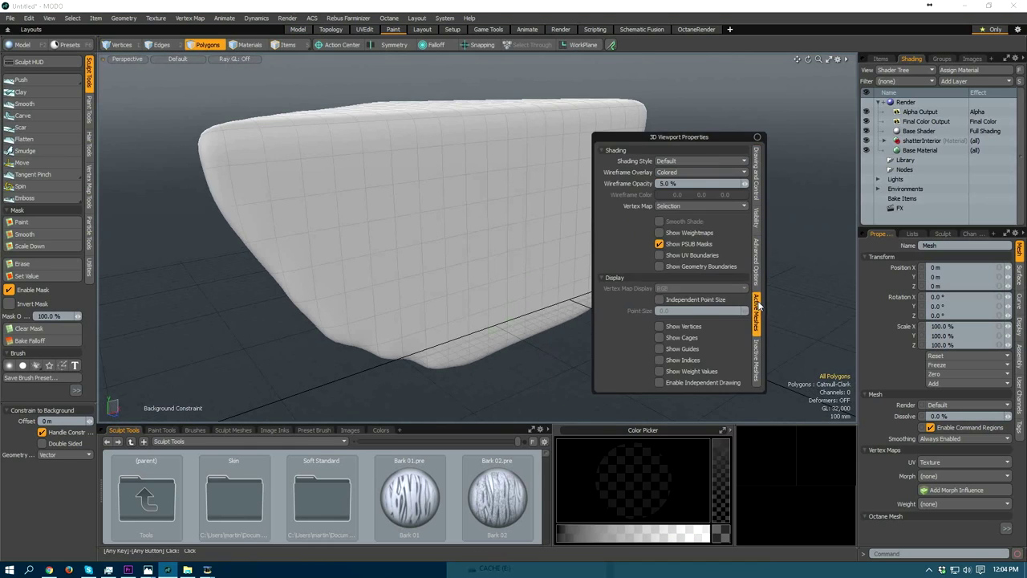
left_click(664, 174)
left_click(662, 158)
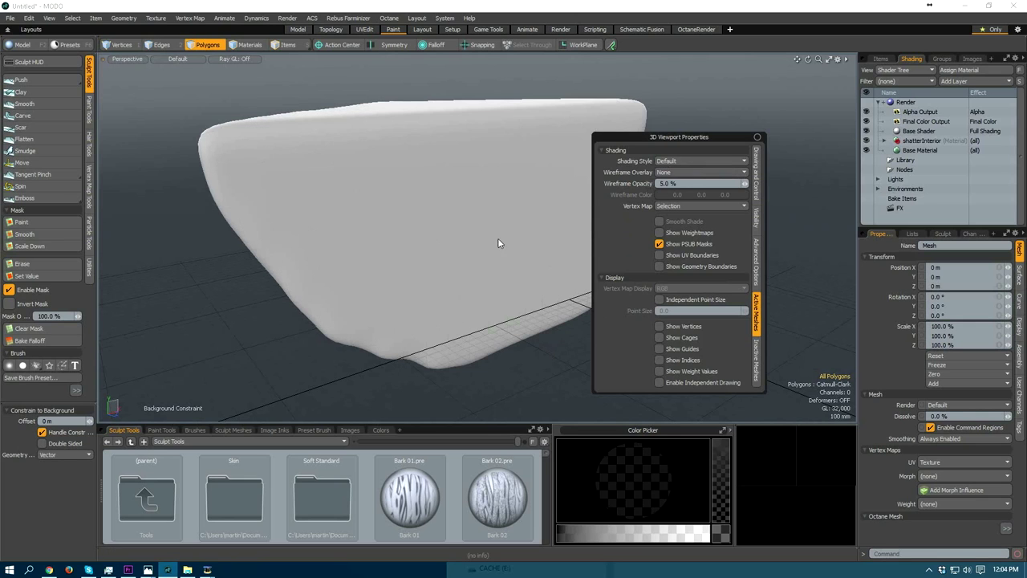
left_click_drag(399, 229, 444, 245, "alt")
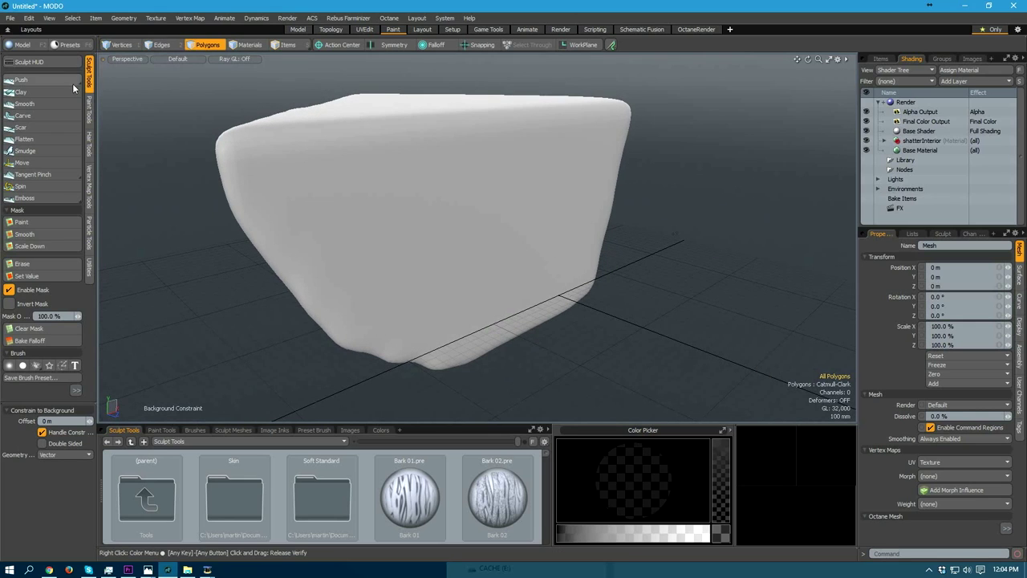
- Smooth the creased areas of the shard using the Push brush in its smoothing mode
mouse_move(513, 245)
left_mouse_down("alt")
mouse_move(426, 256)
mouse_move(365, 246)
mouse_move(343, 178)
left_mouse_up("alt")
mouse_move(340, 226)
left_mouse_down("alt")
mouse_move(337, 312)
mouse_move(401, 209)
left_mouse_up("alt")
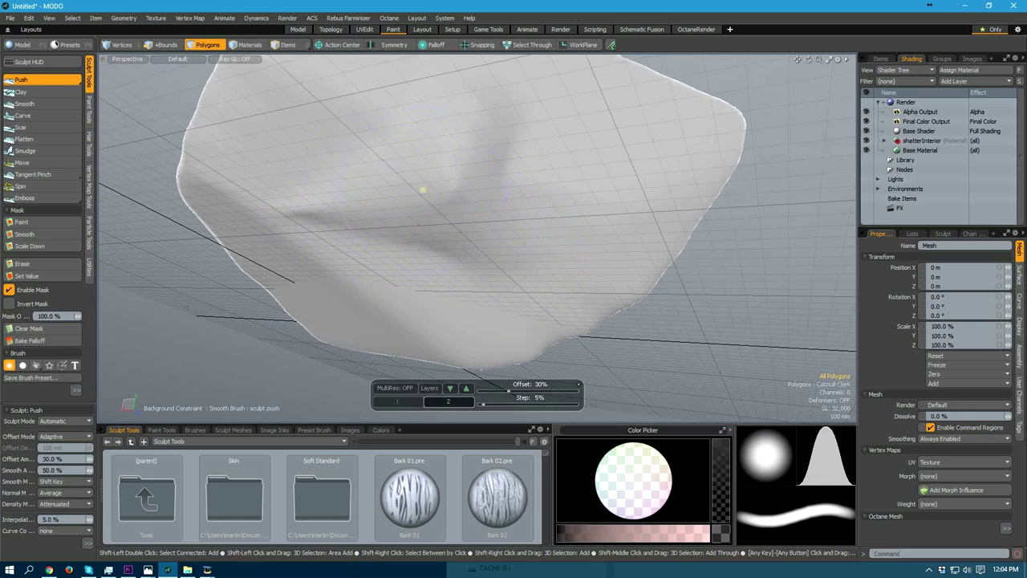
mouse_move(367, 203)
left_mouse_down("alt")
mouse_move(470, 200)
mouse_move(498, 239)
mouse_move(465, 214)
mouse_move(403, 246)
left_mouse_up("alt")
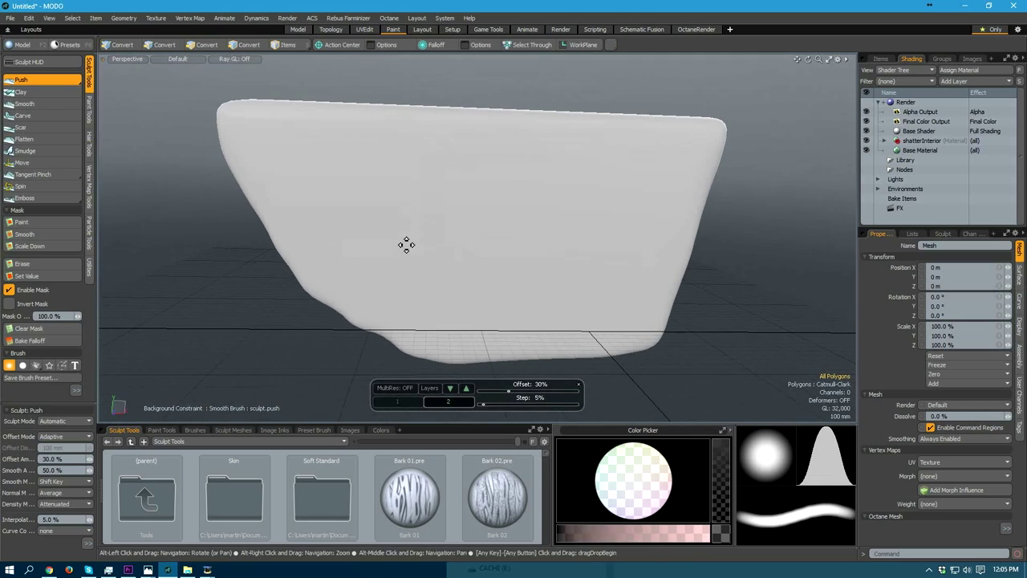
- Enable MultiRes sculpting at level 3 and carve a curved groove from the top edge down the shard's front face
left_click(21, 127)
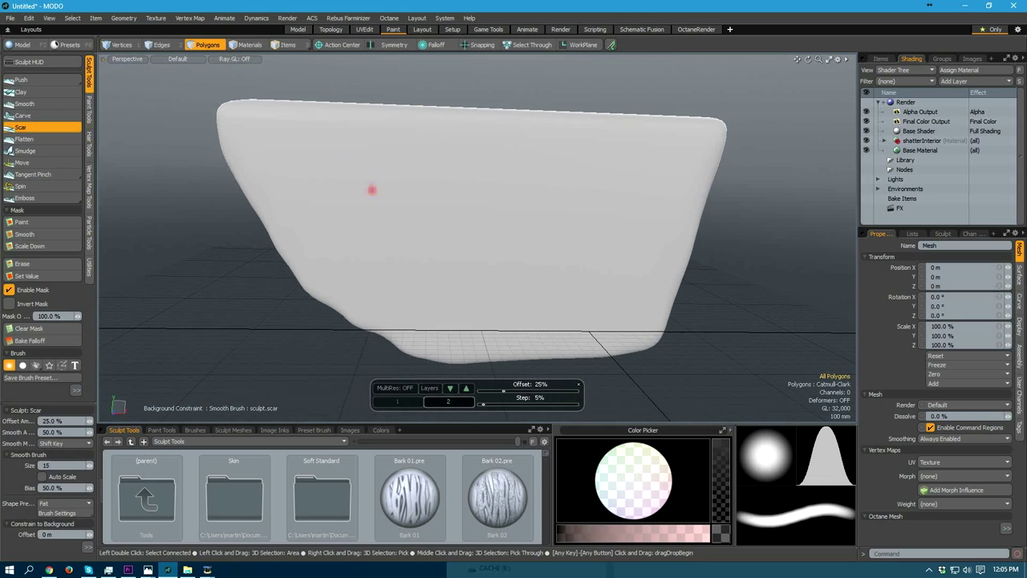
mouse_move(490, 255)
left_mouse_down("alt")
mouse_move(523, 291)
mouse_move(525, 255)
mouse_move(521, 264)
mouse_move(551, 214)
mouse_move(508, 222)
left_mouse_up("alt")
mouse_move(602, 279)
left_mouse_down("alt")
mouse_move(487, 209)
mouse_move(470, 271)
left_mouse_up("alt")
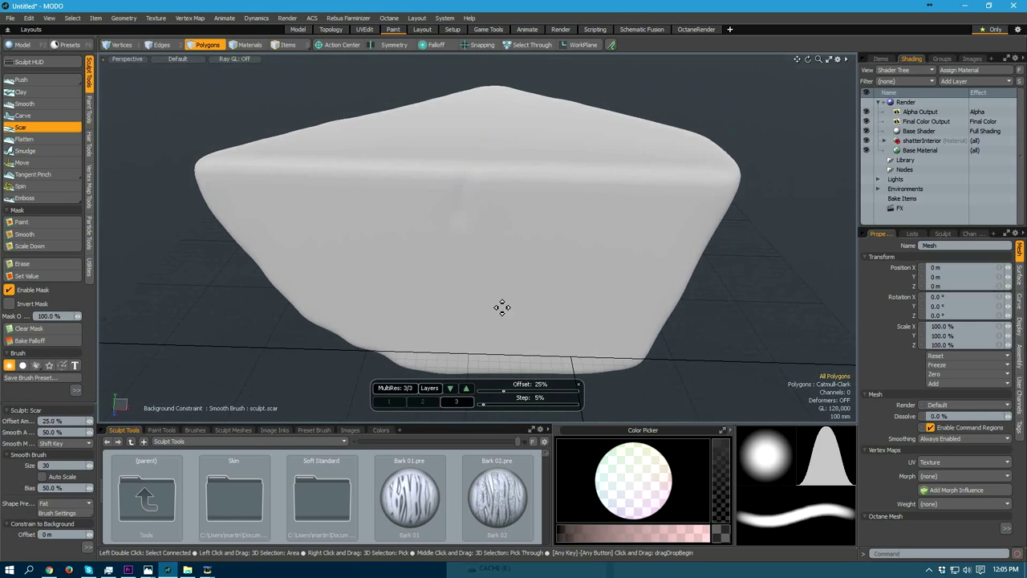
left_click(23, 116)
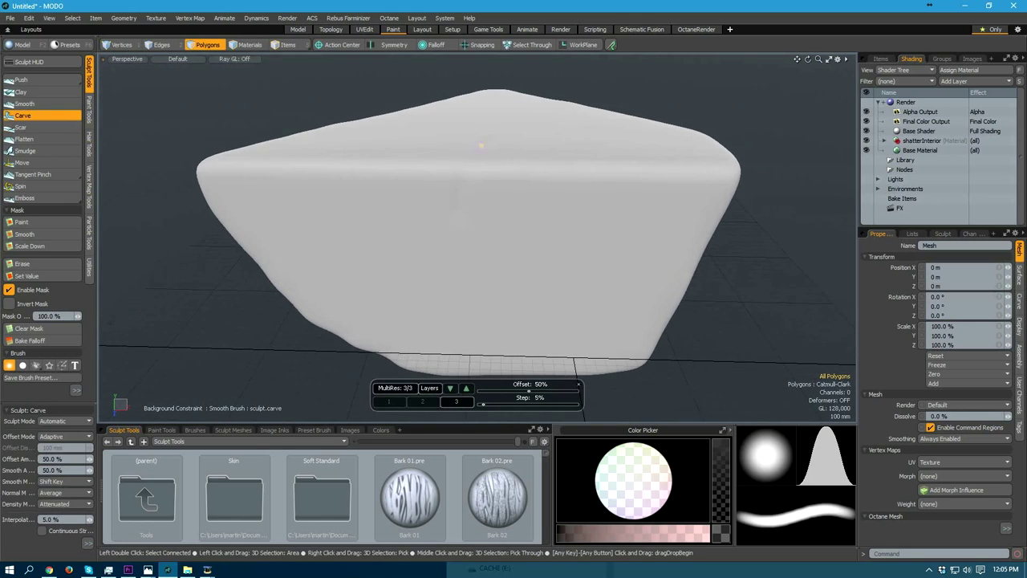
mouse_move(471, 142)
left_mouse_down()
mouse_move(426, 174)
mouse_move(407, 321)
mouse_move(501, 203)
mouse_move(438, 223)
left_mouse_up()
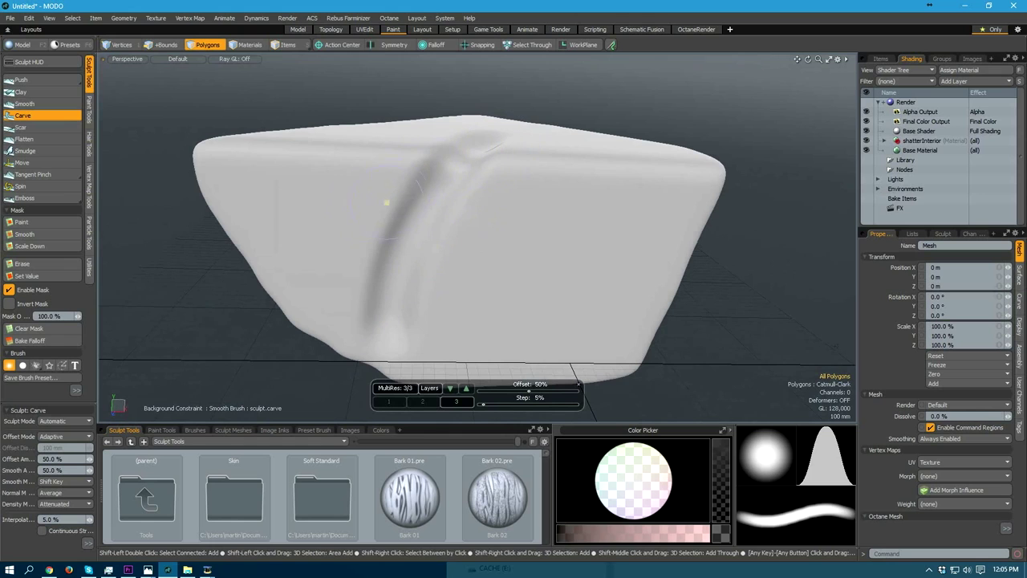
- At MultiRes level 2, sculpt broad bumps and hollows on the front face beside the groove with the Push brush
left_click(48, 80)
mouse_move(257, 158)
left_mouse_down("alt")
mouse_move(558, 208)
mouse_move(450, 211)
mouse_move(658, 210)
left_mouse_up("alt")
left_click(433, 401)
left_click_drag(494, 217, 591, 210)
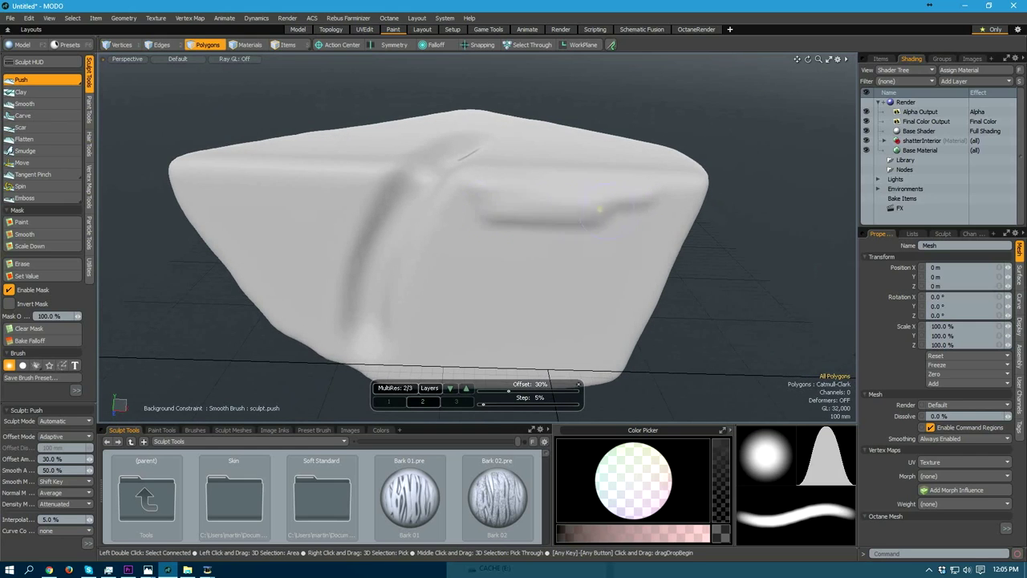
right_click_drag(605, 233, 625, 231)
mouse_move(625, 232)
left_mouse_down()
mouse_move(539, 261)
mouse_move(466, 231)
mouse_move(479, 249)
mouse_move(574, 182)
left_mouse_up()
mouse_move(610, 213)
left_mouse_down()
mouse_move(431, 291)
mouse_move(404, 275)
left_mouse_up()
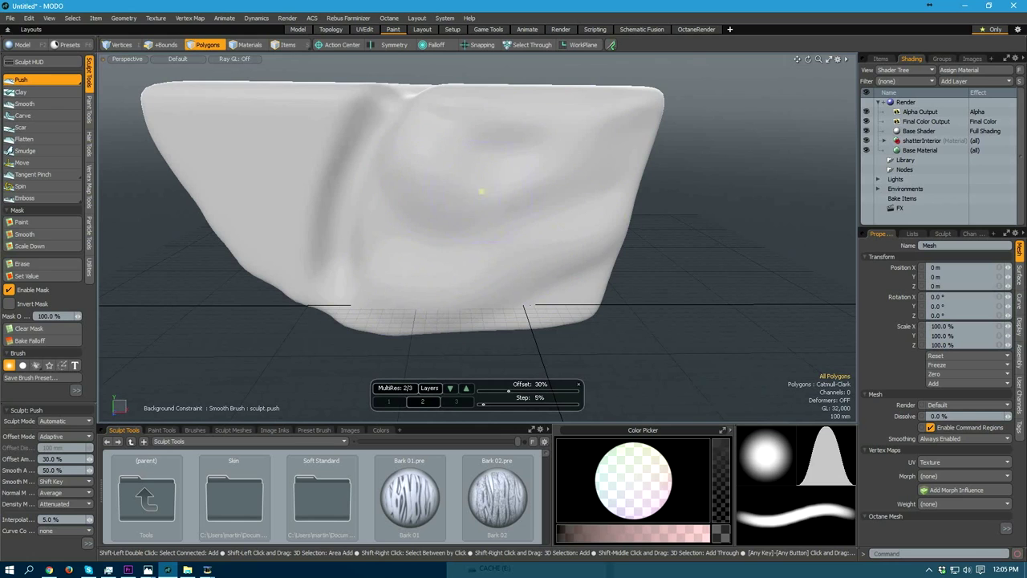
left_click_drag(428, 201, 493, 257, "alt")
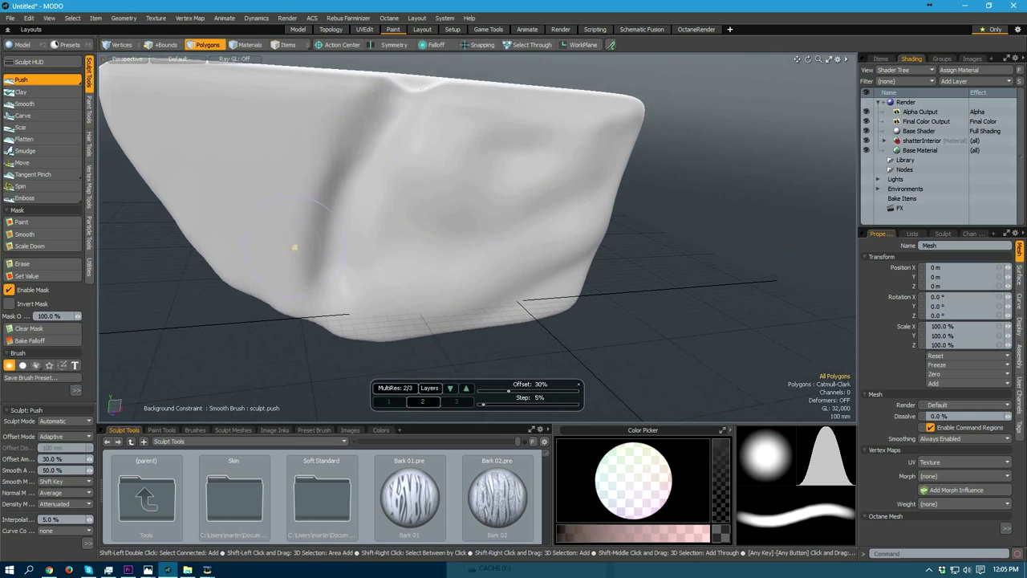
mouse_move(452, 156)
left_mouse_down("alt")
mouse_move(431, 275)
mouse_move(261, 153)
left_mouse_up("alt")
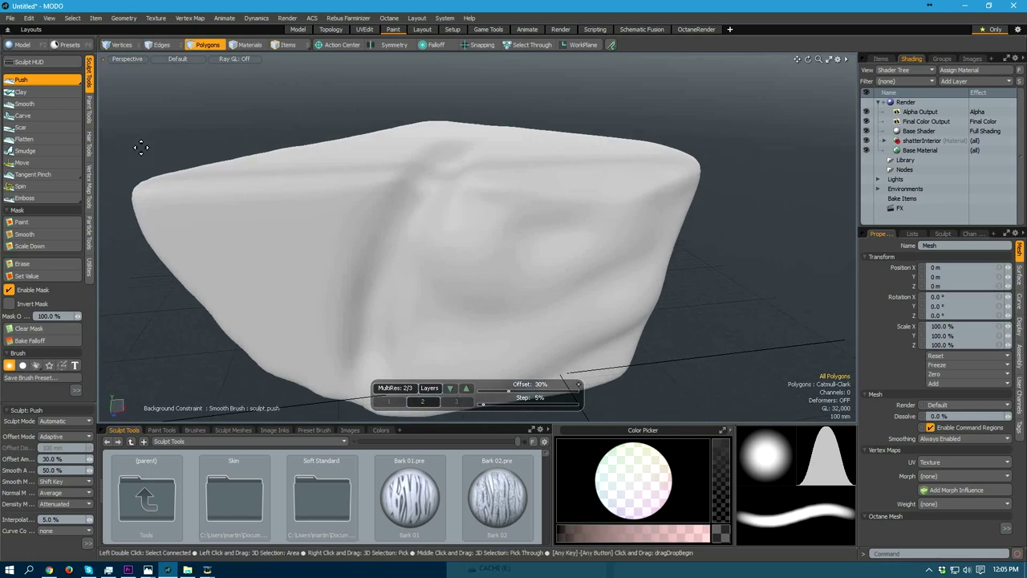
- Reshape the shard's upper corner, top edge and side edge into an irregular silhouette with the Move brush
left_click(24, 163)
mouse_move(562, 248)
left_mouse_down("alt")
mouse_move(508, 222)
mouse_move(645, 193)
left_mouse_up("alt")
left_click_drag(665, 147, 672, 81)
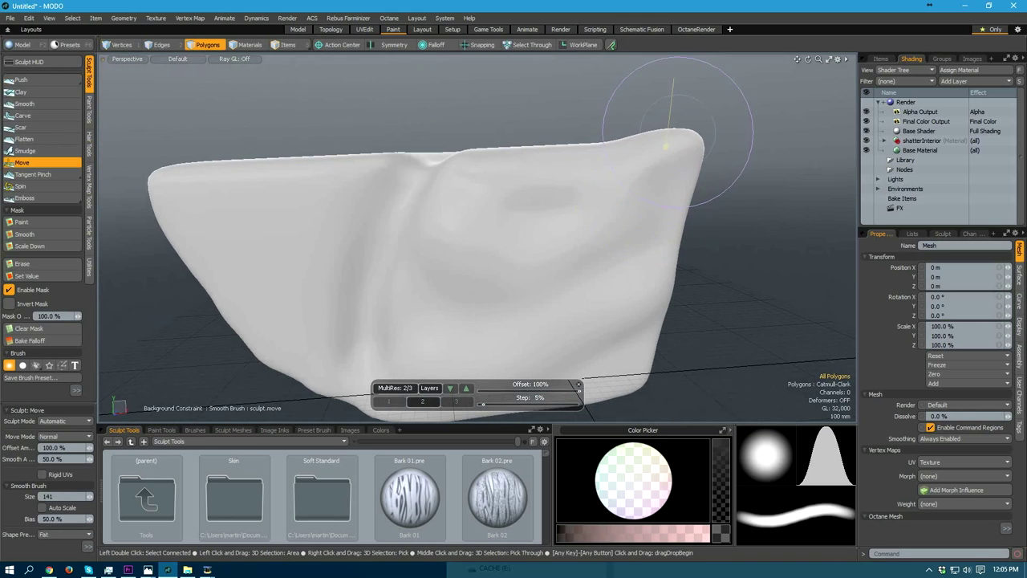
mouse_move(554, 152)
left_mouse_down()
mouse_move(557, 133)
mouse_move(558, 143)
left_mouse_up()
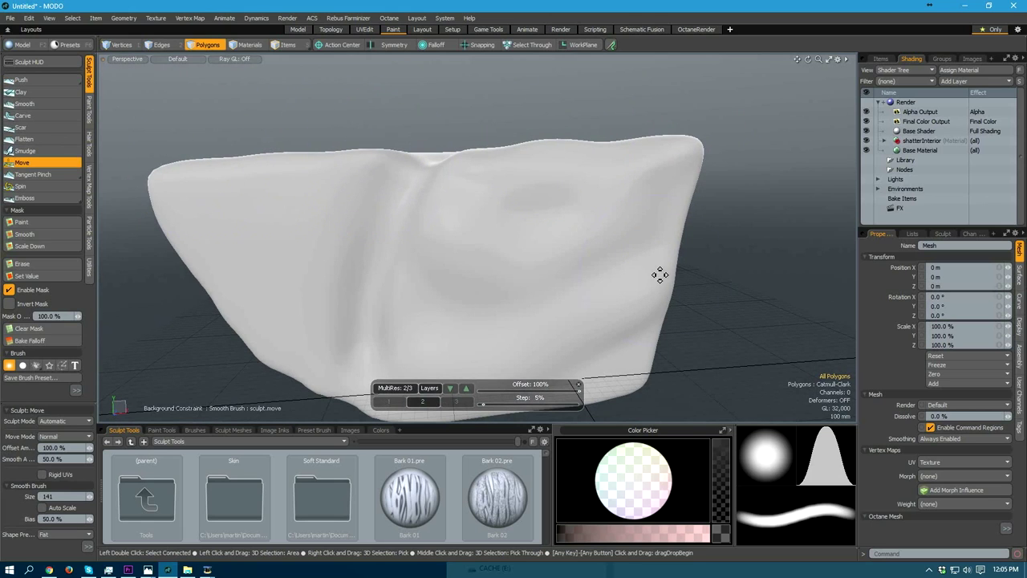
left_click_drag(679, 283, 745, 294)
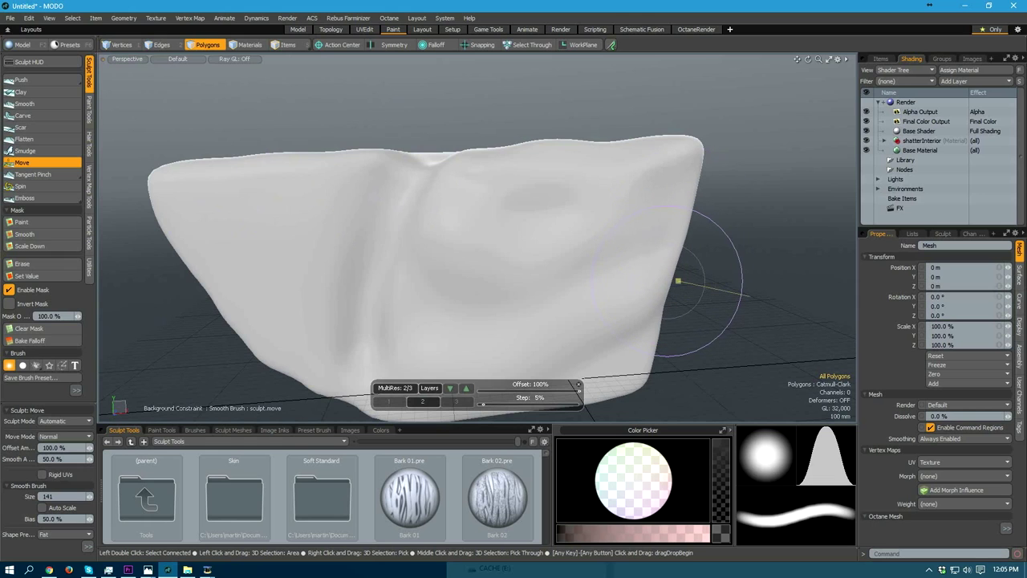
left_click_drag(652, 343, 660, 346)
- Flatten areas of the shard's front and top faces and along the groove with the Flatten brush
right_click_drag(594, 305, 477, 243, "alt")
left_click_drag(476, 243, 532, 248, "alt")
right_click_drag(492, 238, 525, 268, "alt")
mouse_move(525, 267)
left_mouse_down("alt")
mouse_move(516, 257)
mouse_move(355, 264)
left_mouse_up("alt")
left_click(32, 139)
mouse_move(454, 200)
left_mouse_down("alt")
mouse_move(482, 209)
mouse_move(521, 284)
left_mouse_up("alt")
right_click_drag(506, 226, 498, 225)
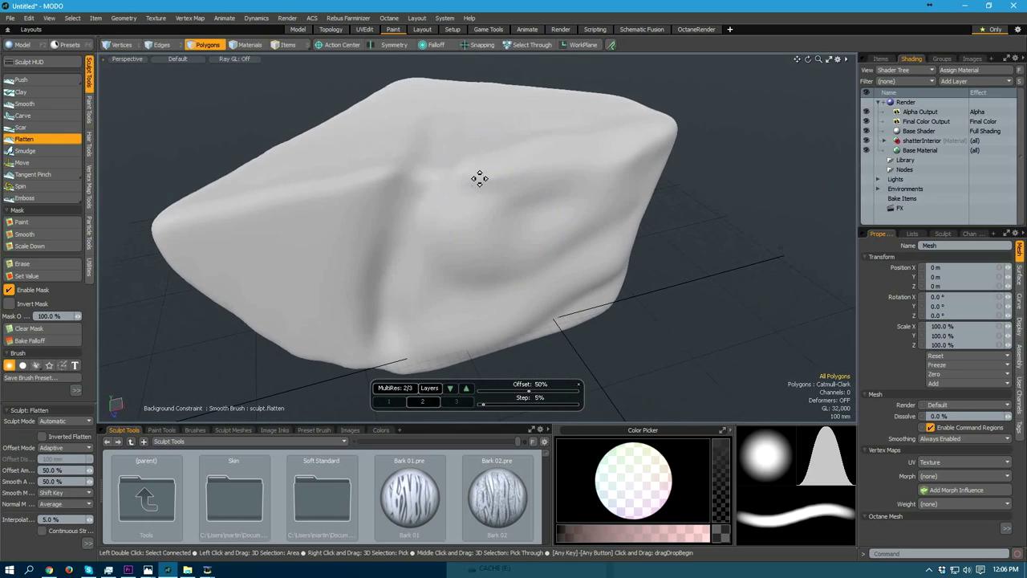
left_click_drag(539, 244, 590, 302, "alt")
left_click_drag(505, 353, 560, 270, "alt")
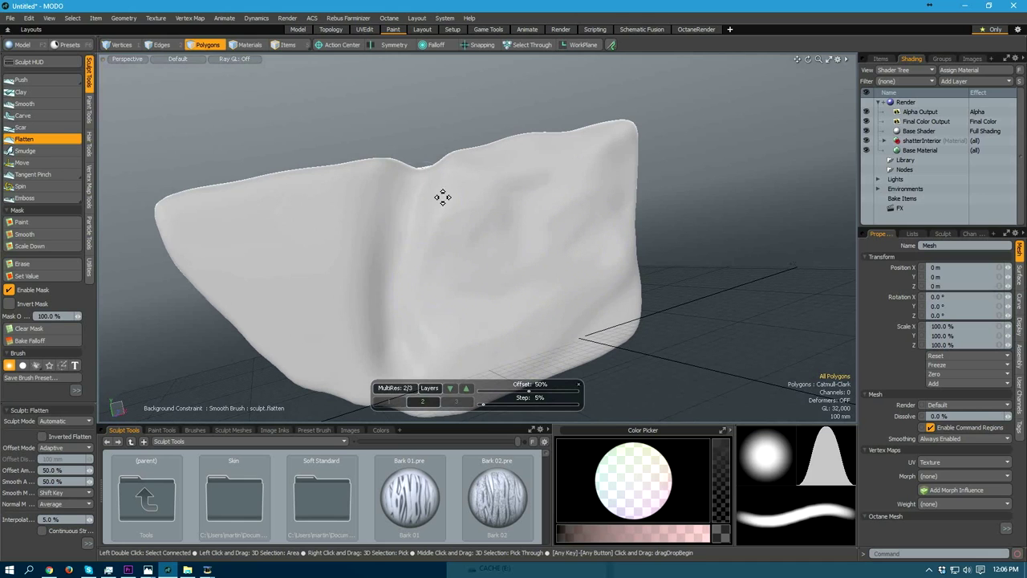
left_click_drag(451, 265, 361, 238, "alt")
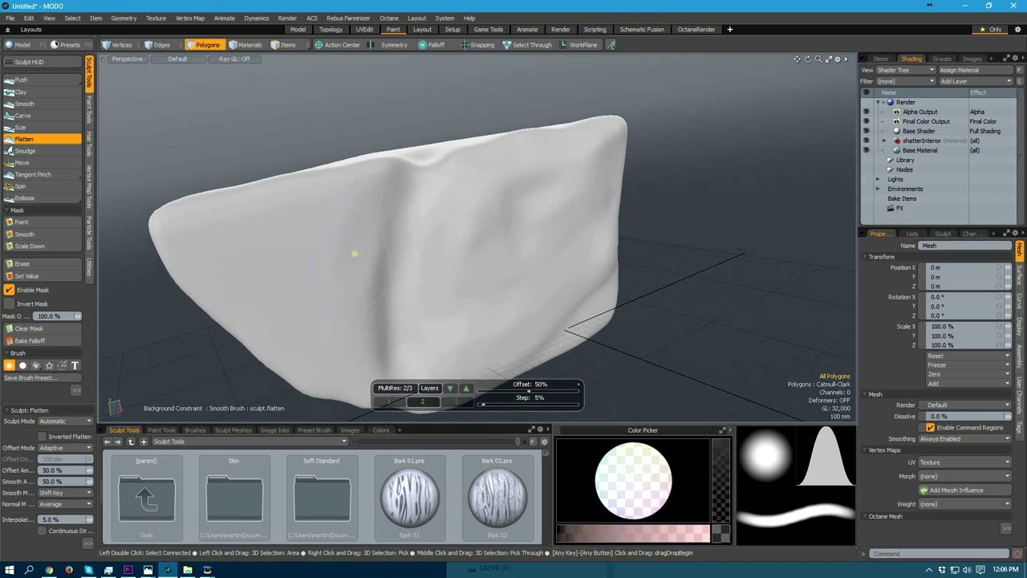
mouse_move(375, 327)
left_mouse_down("alt")
mouse_move(298, 241)
mouse_move(425, 209)
mouse_move(596, 228)
mouse_move(423, 184)
mouse_move(382, 156)
left_mouse_up("alt")
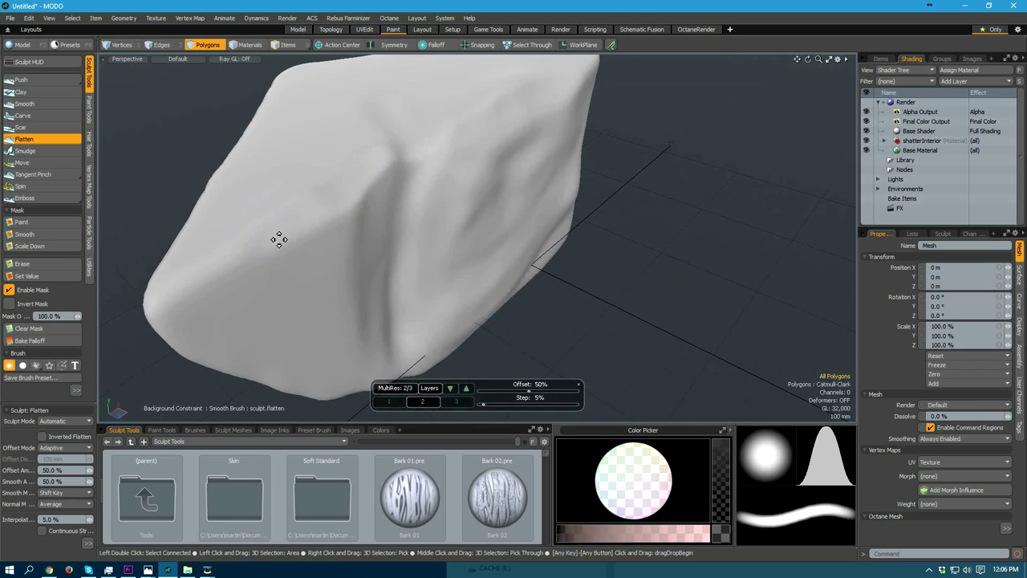
mouse_move(274, 233)
left_mouse_down("alt")
mouse_move(282, 278)
mouse_move(314, 259)
mouse_move(312, 247)
left_mouse_up("alt")
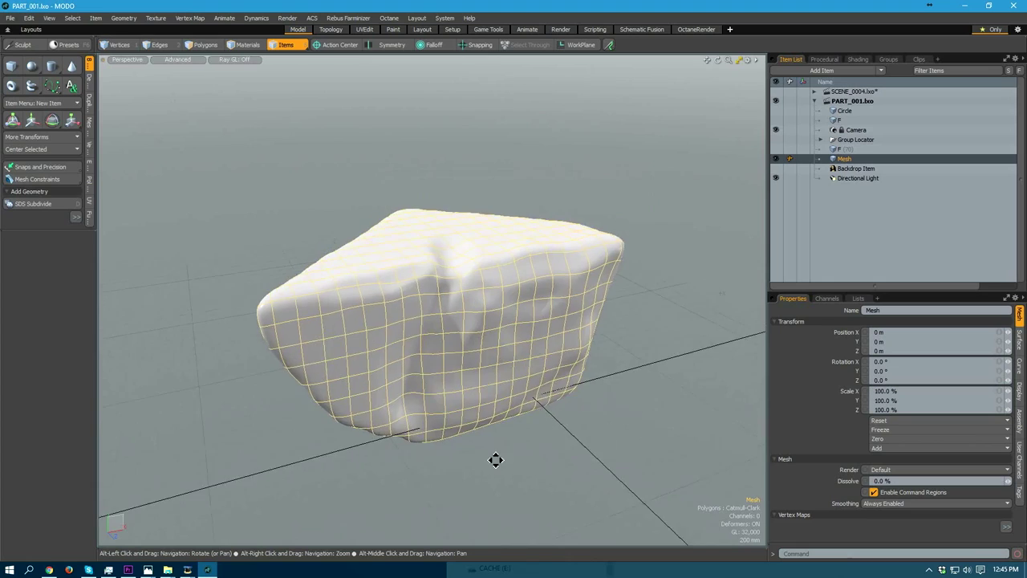
- Look over the sculpted mesh in PART_001.lxo and examine its UV map in the UVEdit layout
left_click_drag(493, 459, 418, 362, "alt")
left_click_drag(435, 298, 355, 254, "alt")
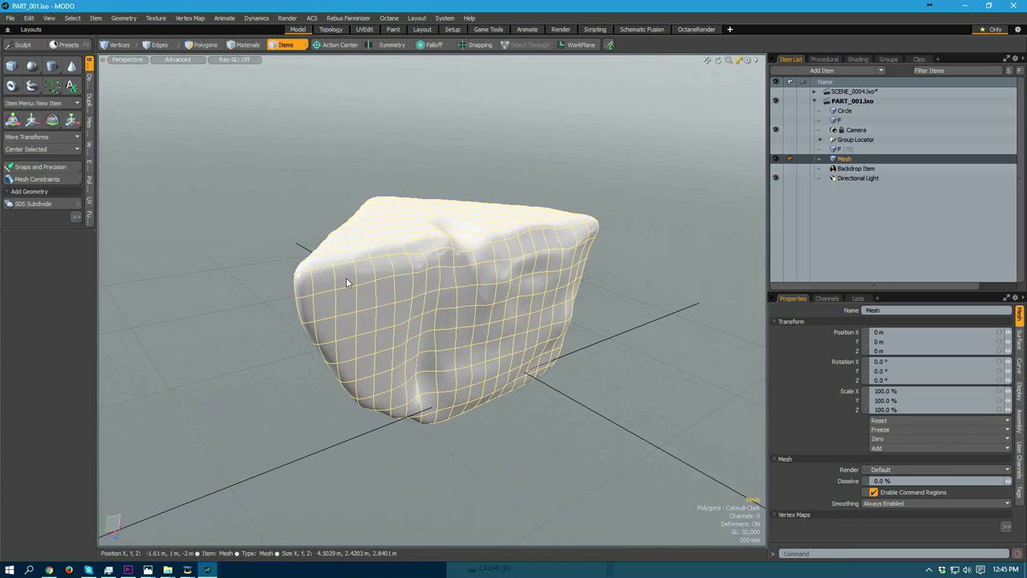
left_click_drag(429, 331, 404, 289, "alt")
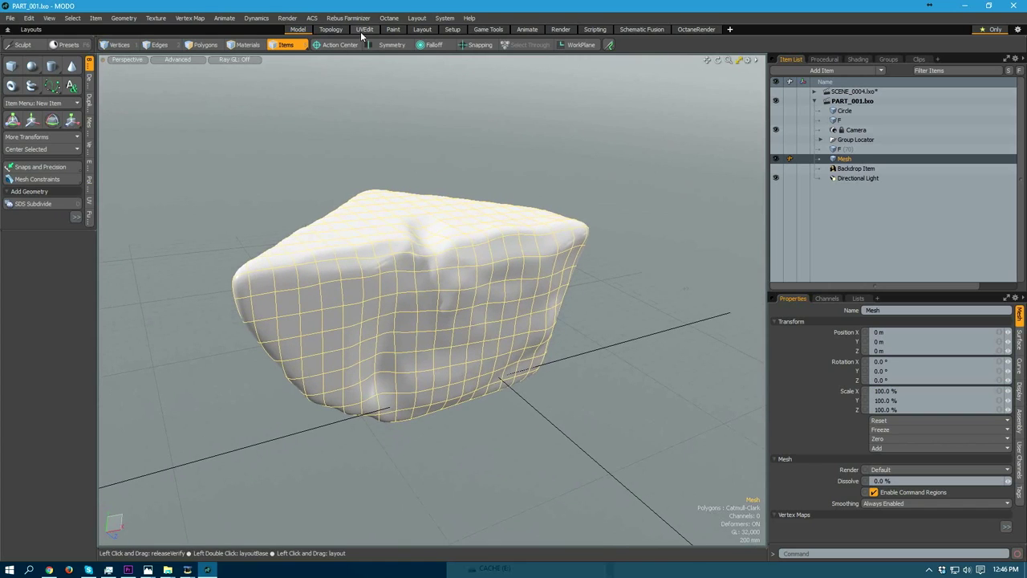
left_click(364, 30)
left_click_drag(480, 319, 337, 311)
left_click_drag(264, 372, 185, 321, "alt")
mouse_move(245, 335)
left_mouse_down("alt")
mouse_move(207, 331)
mouse_move(234, 341)
left_mouse_up("alt")
left_click_drag(562, 355, 568, 374, "alt")
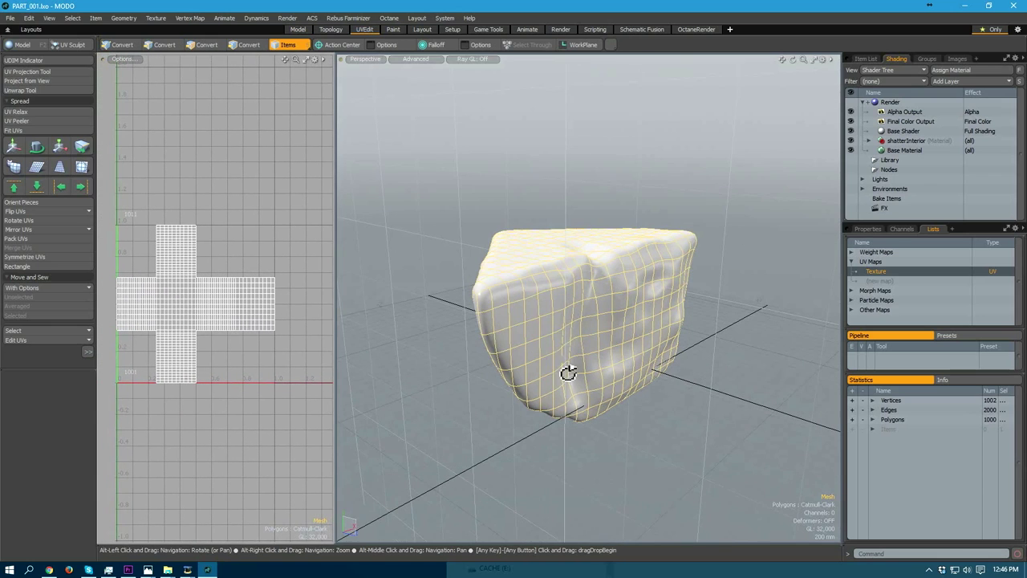
- Select seam edges along the shard's upper rim and unwrap its UVs with the Conformal method at 1000 iterations
left_click_drag(476, 289, 529, 347, "alt")
key("2")
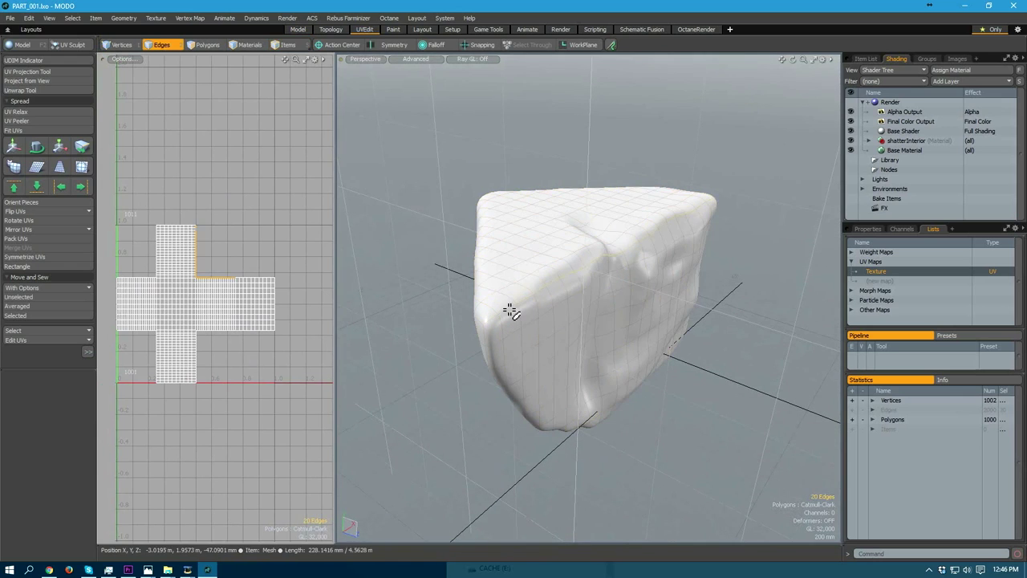
left_click_drag(511, 312, 552, 338, "alt")
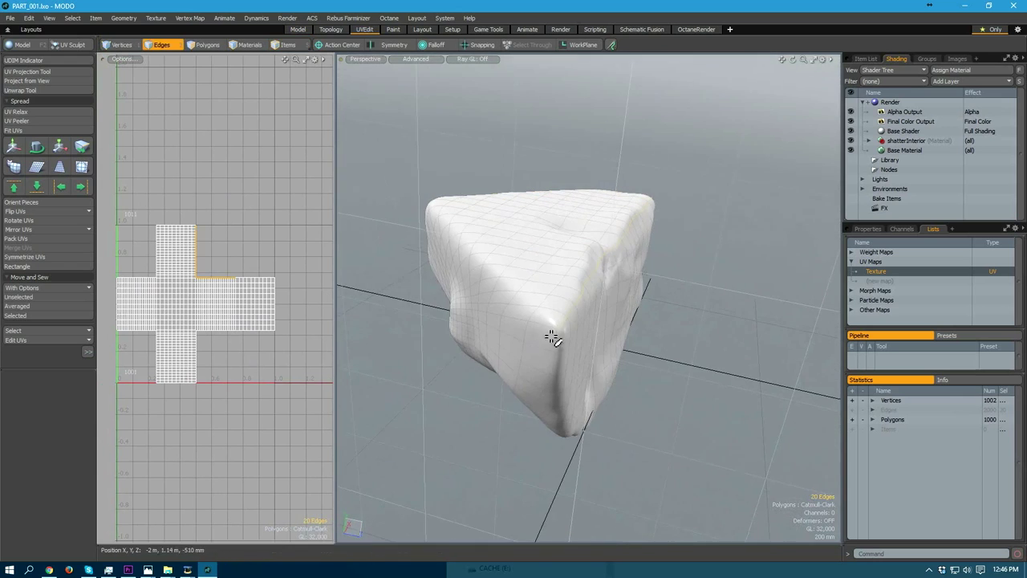
left_click(32, 91)
left_click(247, 316)
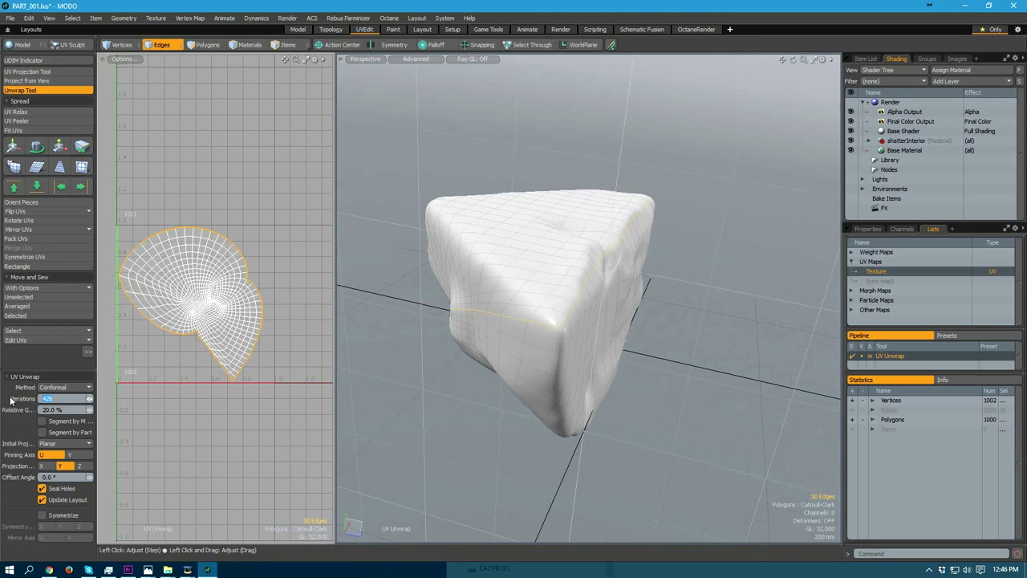
key("Return")
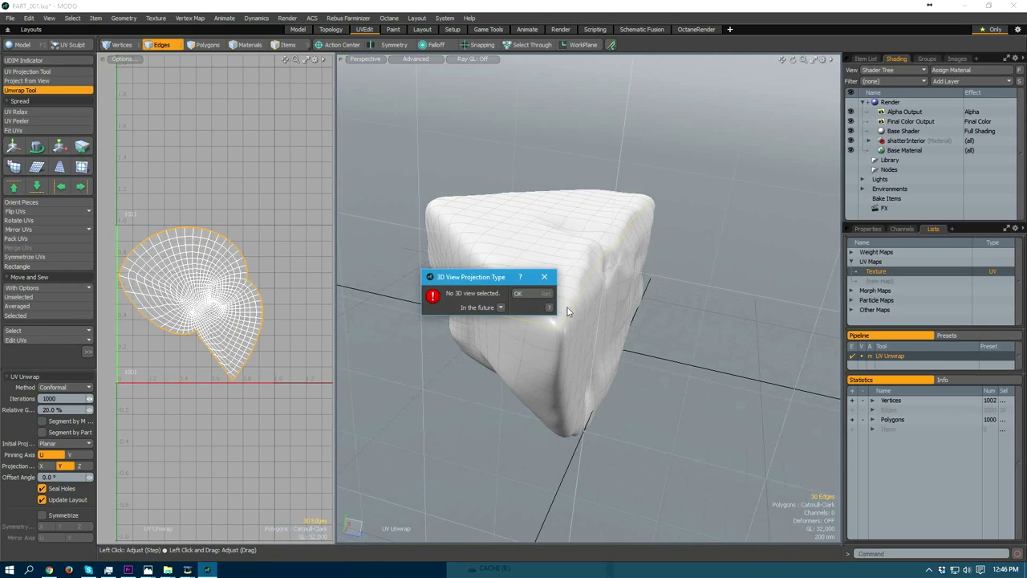
left_click(518, 293)
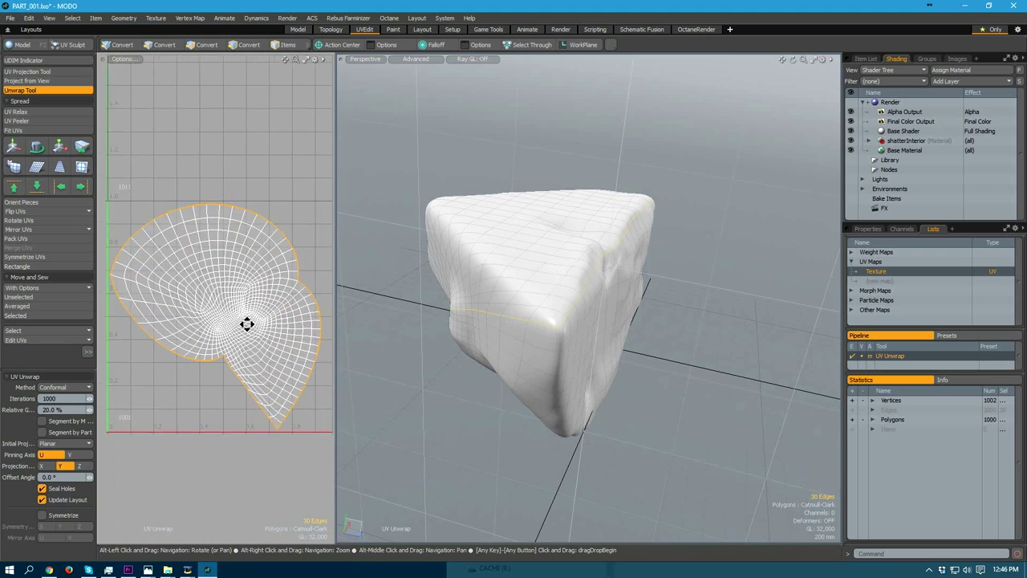
- Check the unwrapped island with the UV distortion display, turn that display off again and leave the Unwrap tool
left_click(127, 60)
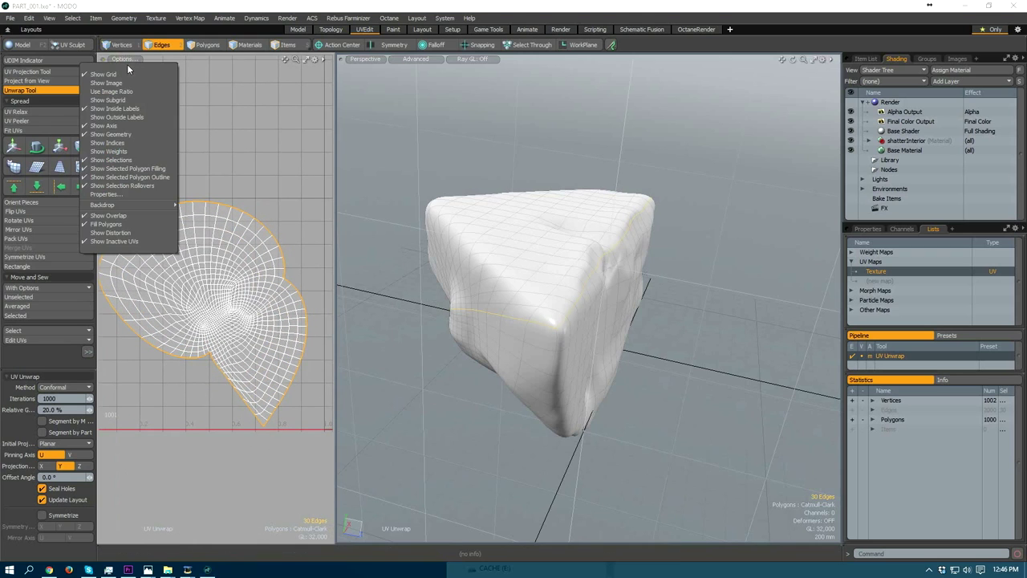
left_click(111, 232)
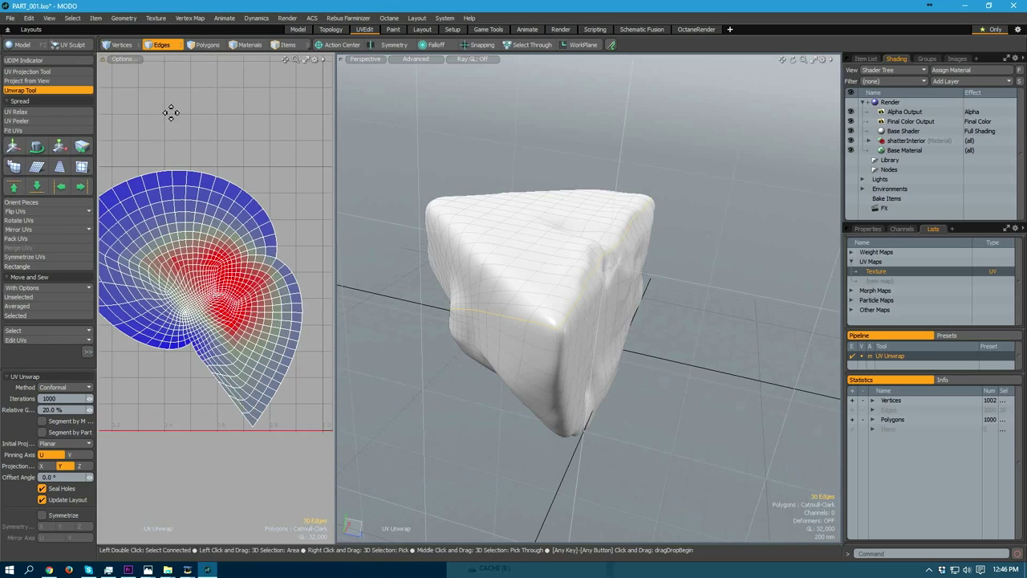
left_click(124, 61)
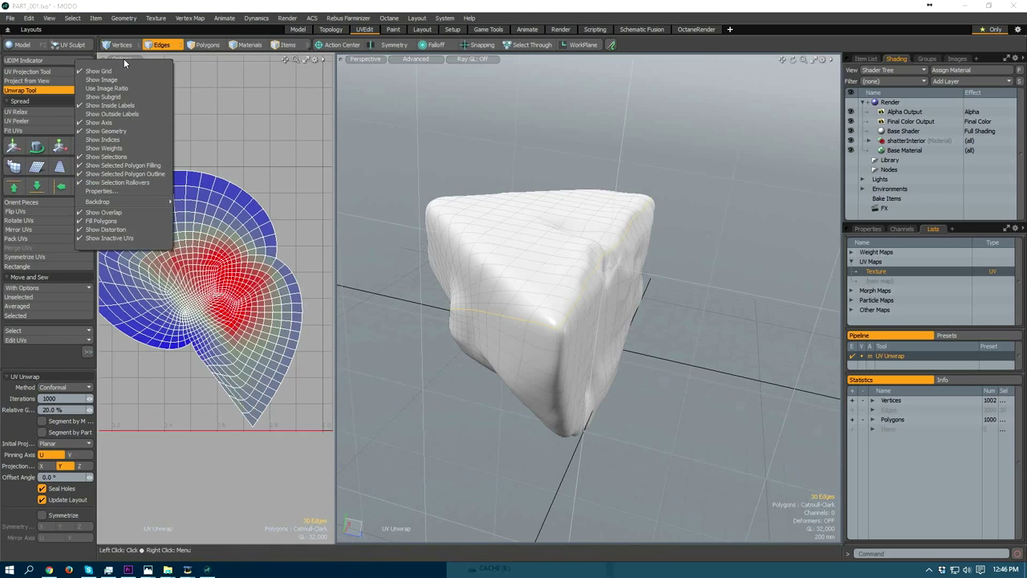
left_click(119, 230)
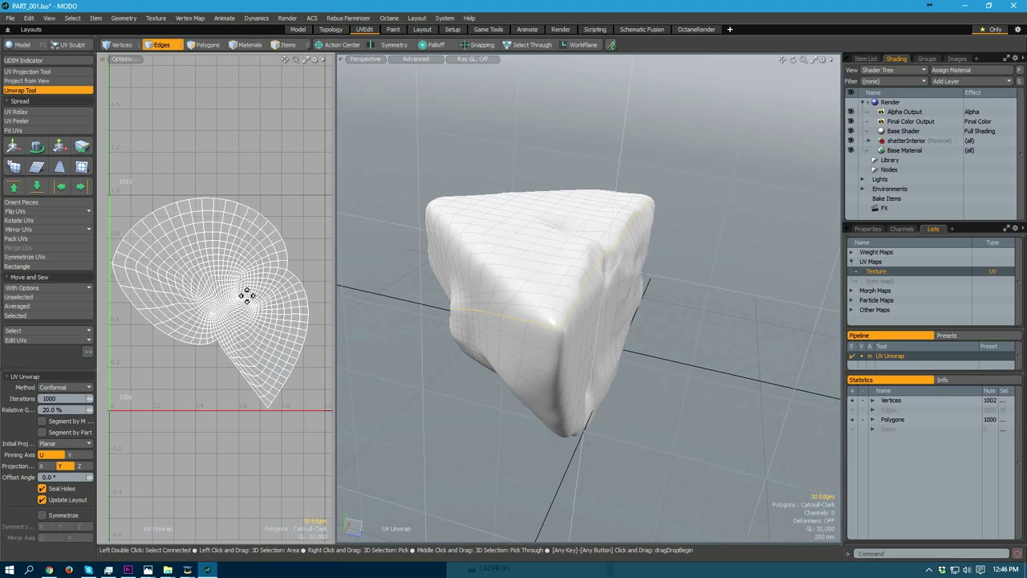
left_click_drag(258, 324, 255, 328, "alt")
right_click_drag(256, 328, 230, 351, "alt")
left_click_drag(255, 344, 251, 322, "alt")
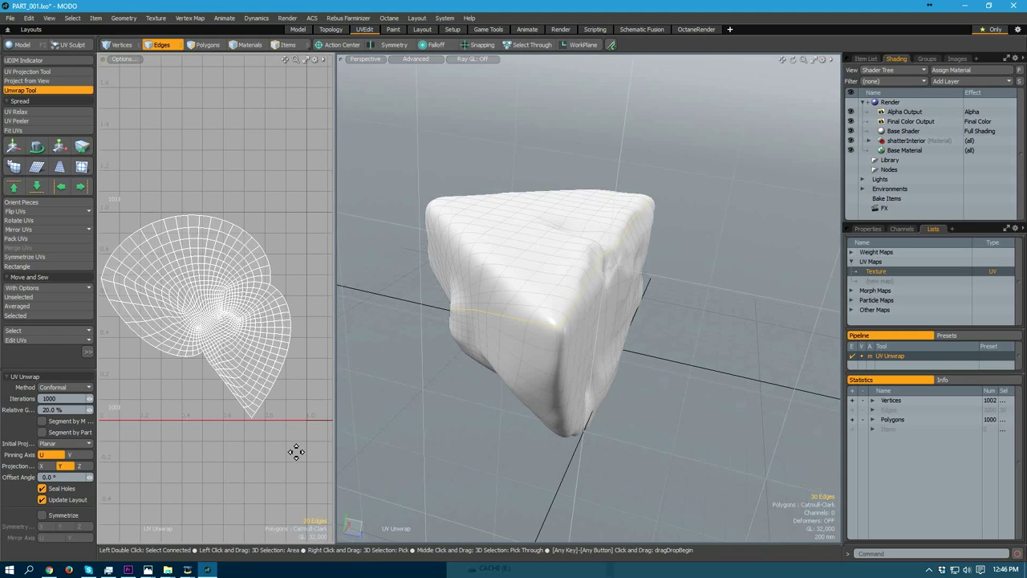
mouse_move(241, 349)
right_mouse_down("alt")
mouse_move(252, 361)
mouse_move(246, 337)
mouse_move(258, 343)
right_mouse_up("alt")
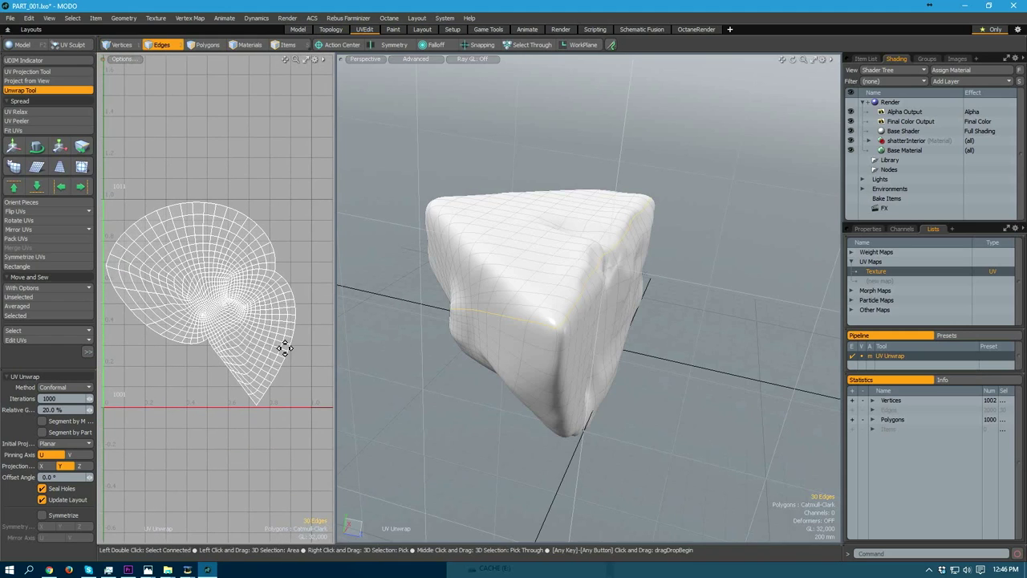
key("space")
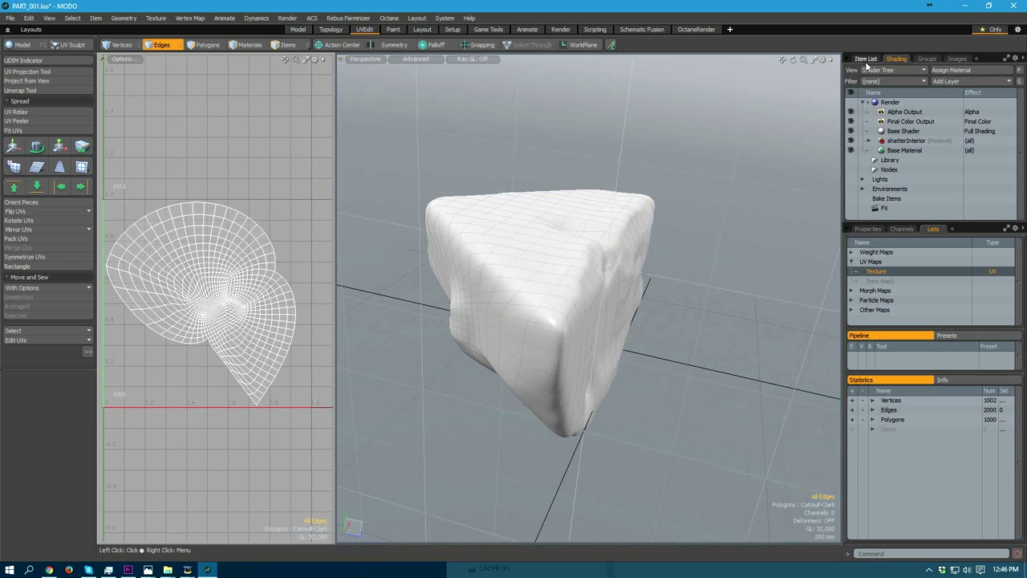
- Switch to the SCENE_0004.lxo scene and select the SINGLE_ROCK mesh
left_click(865, 59)
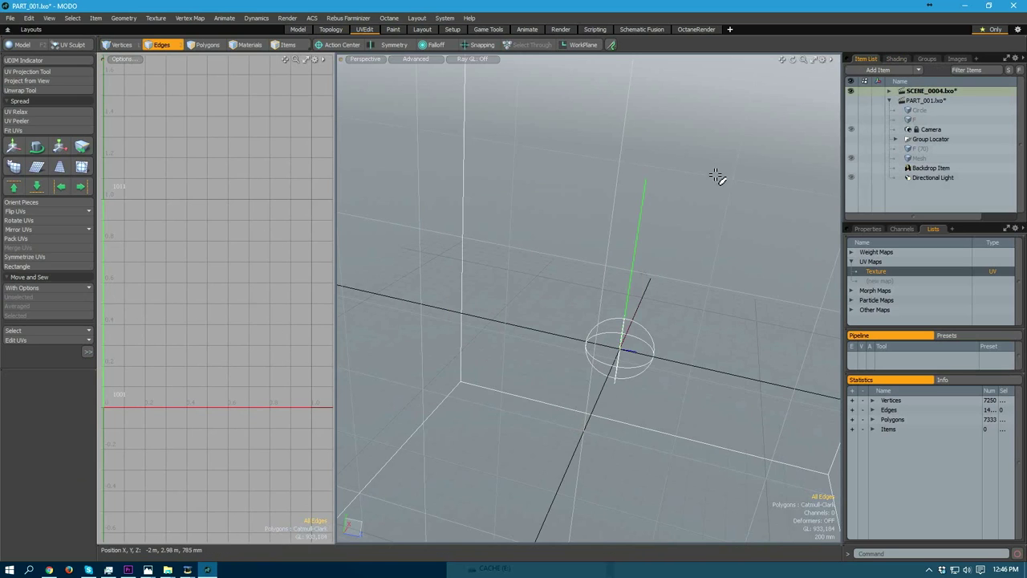
left_click_drag(465, 277, 565, 363, "alt")
key("5")
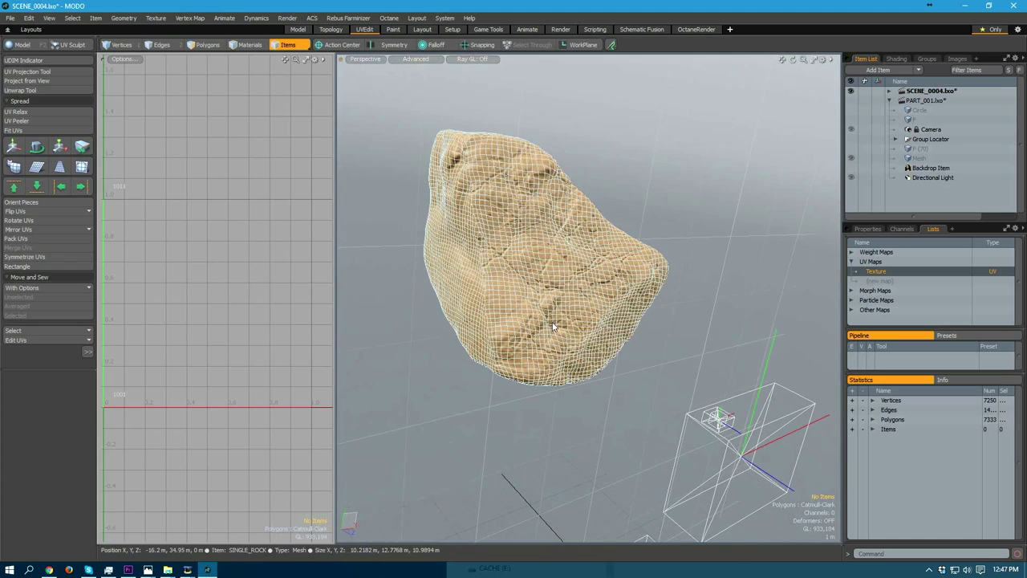
left_click_drag(501, 354, 409, 367, "alt")
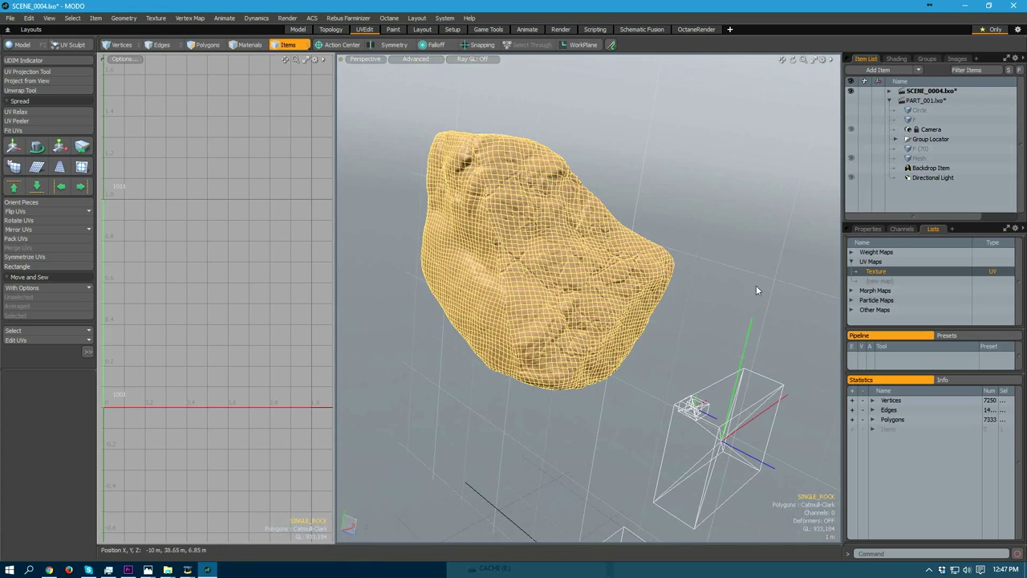
- Widen the UV view and examine where the SINGLE_ROCK island sits in the UDIM tile grid
left_click_drag(338, 302, 479, 307)
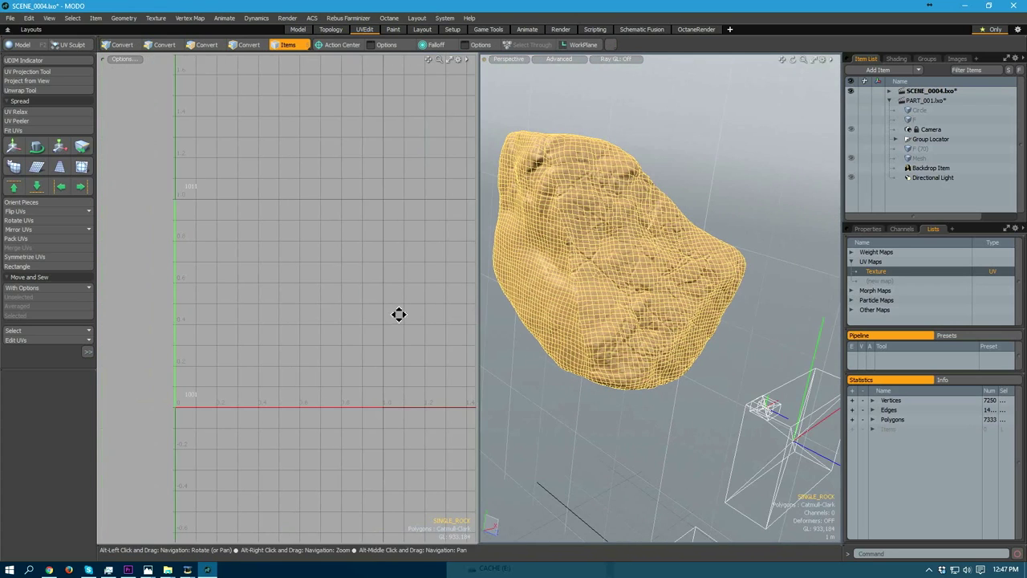
left_click_drag(399, 314, 248, 319, "alt")
right_click_drag(332, 316, 305, 326, "alt")
left_click_drag(433, 297, 295, 321, "alt")
right_click_drag(295, 321, 231, 343, "alt")
left_click_drag(281, 310, 266, 350, "alt")
left_click_drag(219, 318, 268, 410, "alt")
right_click_drag(348, 346, 264, 376, "alt")
left_click_drag(394, 380, 276, 361, "alt")
right_click_drag(302, 361, 265, 362, "alt")
left_click_drag(329, 357, 239, 358, "alt")
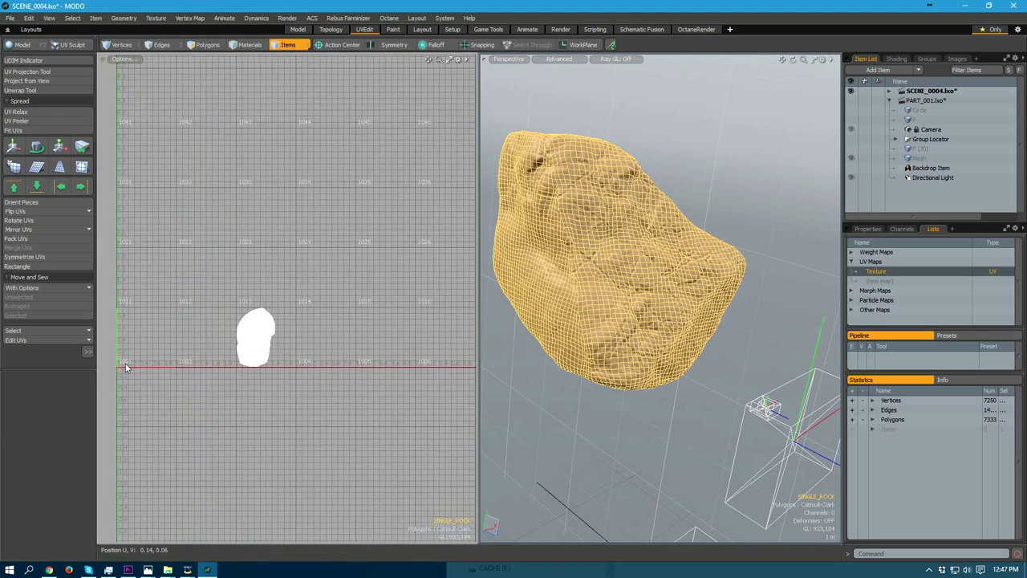
right_click_drag(214, 368, 321, 369, "alt")
left_click_drag(321, 369, 245, 363, "alt")
right_click_drag(368, 361, 305, 366, "alt")
left_click_drag(358, 343, 351, 368, "alt")
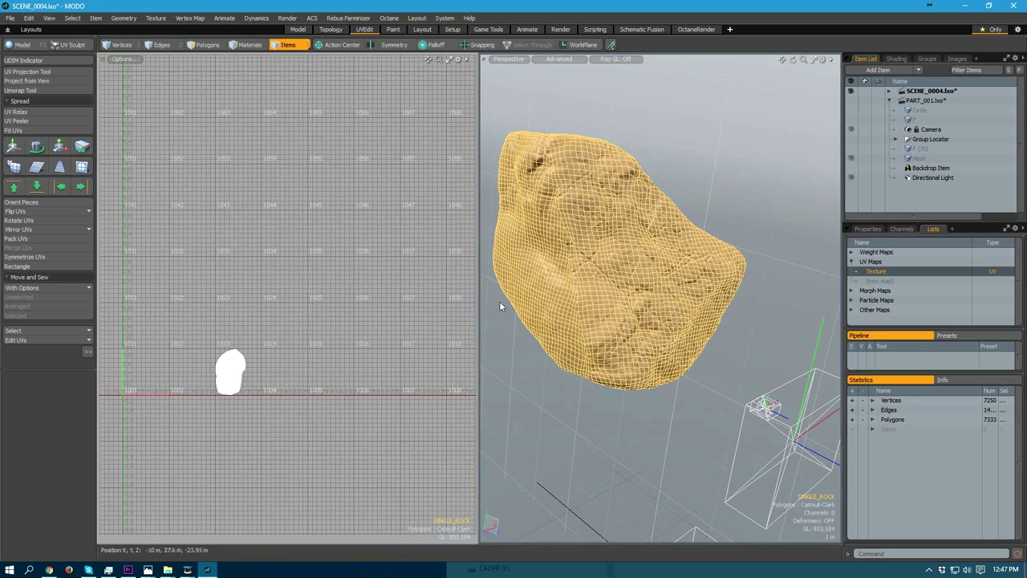
left_click_drag(483, 335, 421, 330)
left_click_drag(268, 346, 291, 357, "alt")
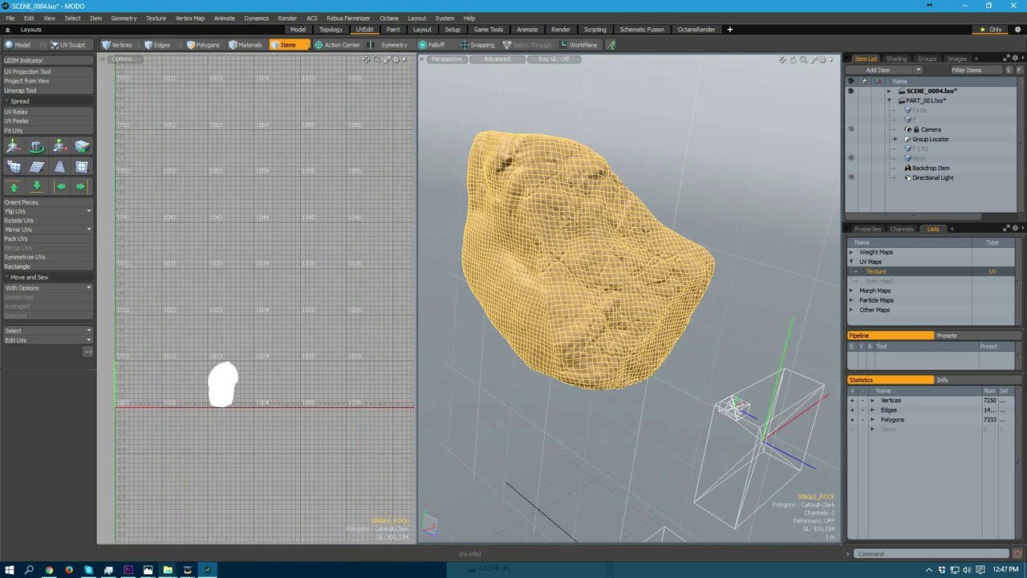
left_click_drag(337, 334, 346, 310, "alt")
left_click_drag(306, 276, 316, 244, "alt")
right_click_drag(233, 334, 232, 414, "alt")
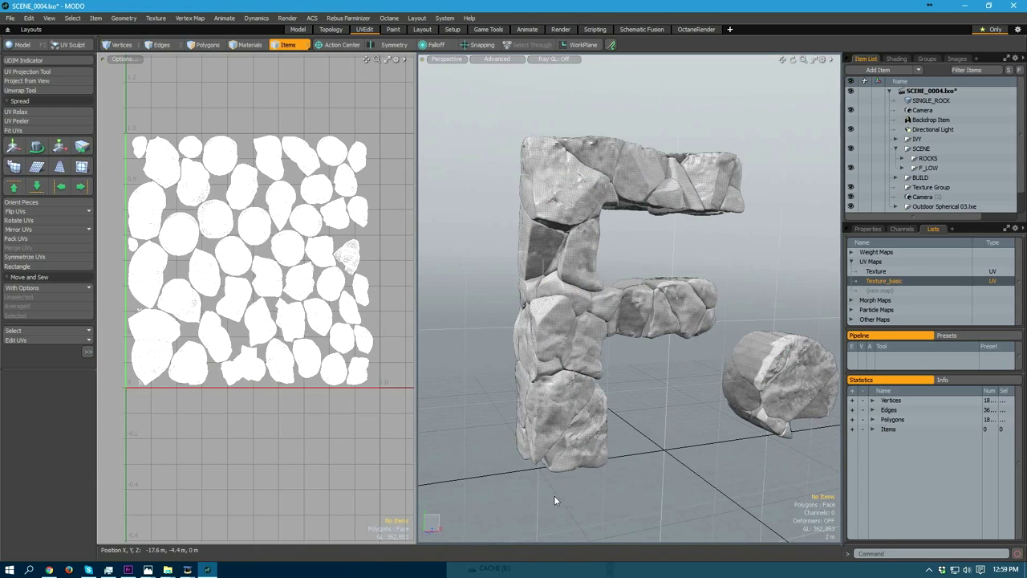
- Look over the stone F model and examine how its rock islands are arranged in the Texture_basic UV map
left_click_drag(610, 346, 521, 401, "alt")
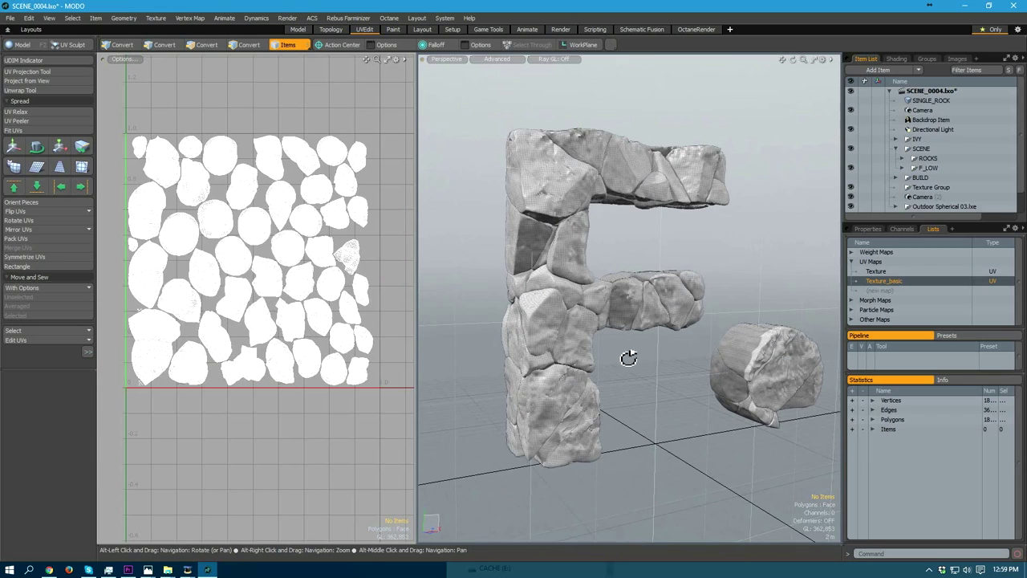
left_click_drag(599, 370, 602, 347, "alt")
left_click_drag(243, 346, 264, 333, "alt")
right_click_drag(264, 333, 314, 424, "alt")
left_click_drag(179, 340, 360, 315, "alt")
left_click_drag(232, 360, 214, 440, "alt")
left_click_drag(353, 388, 129, 332, "alt")
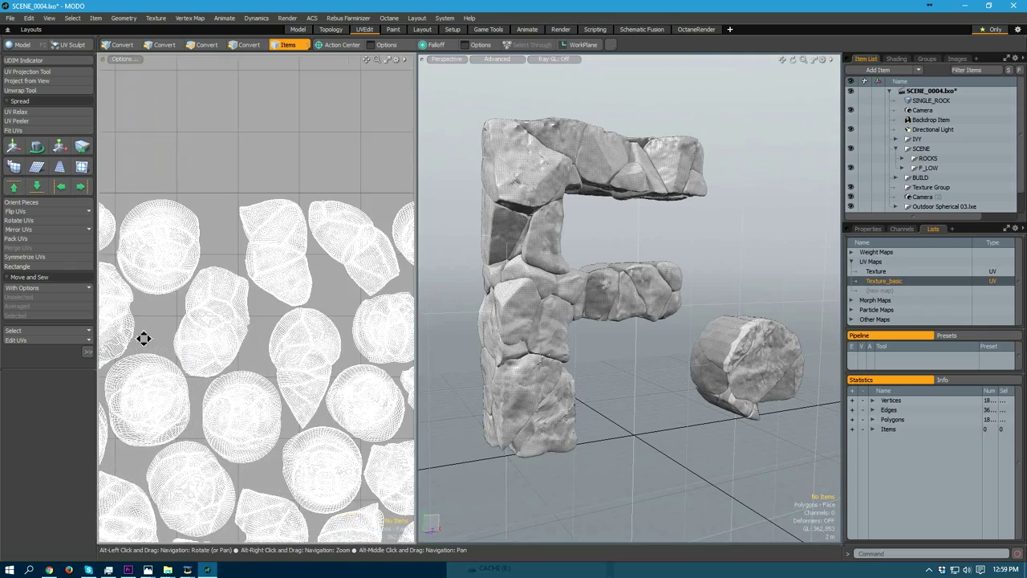
left_click_drag(296, 373, 222, 348, "alt")
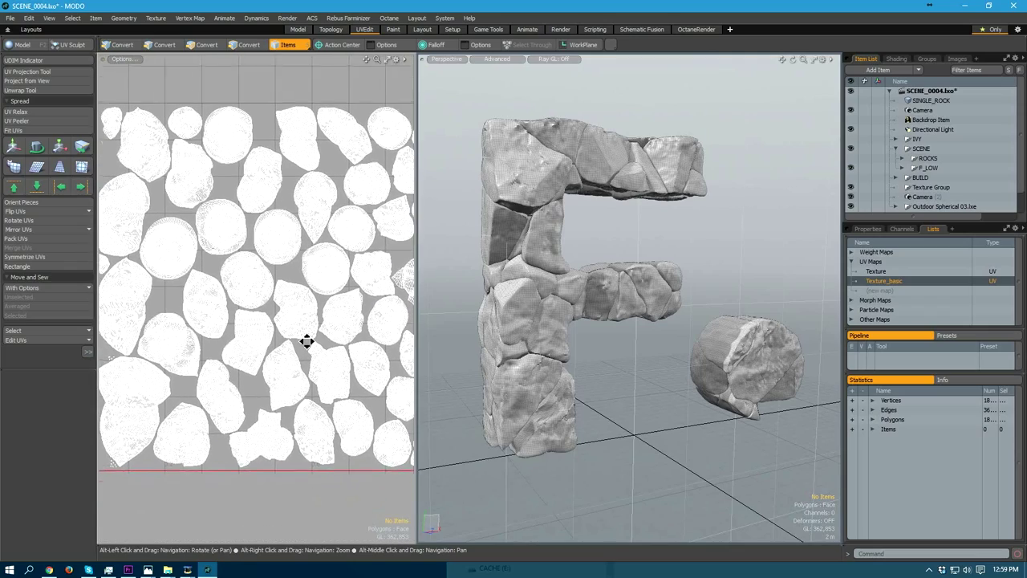
right_click_drag(302, 376, 321, 406, "alt")
right_click_drag(336, 340, 278, 385, "alt")
middle_click_drag(278, 386, 232, 334, "alt")
right_click_drag(232, 334, 297, 361, "alt")
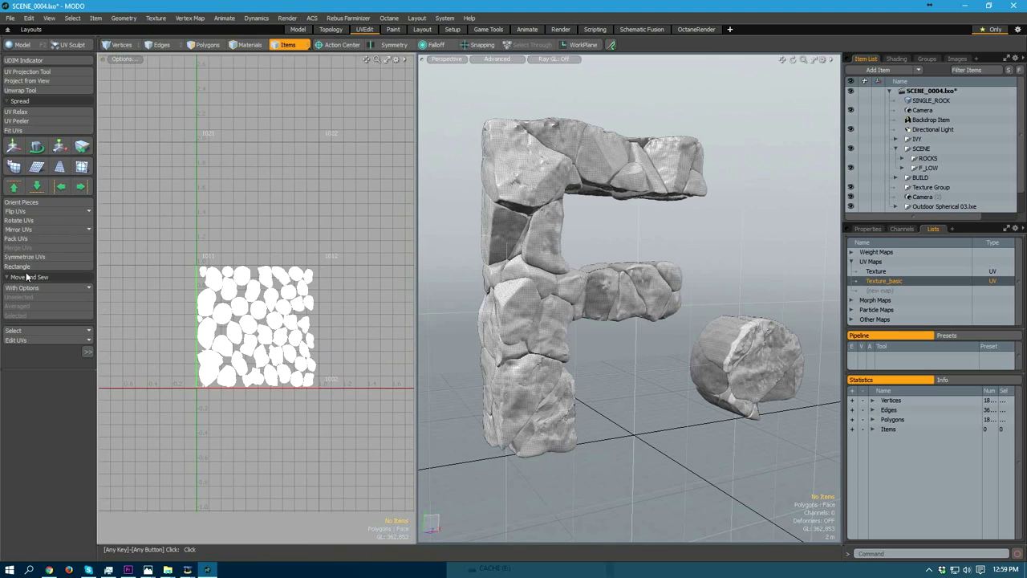
left_click(19, 238)
left_click_drag(459, 209, 407, 267)
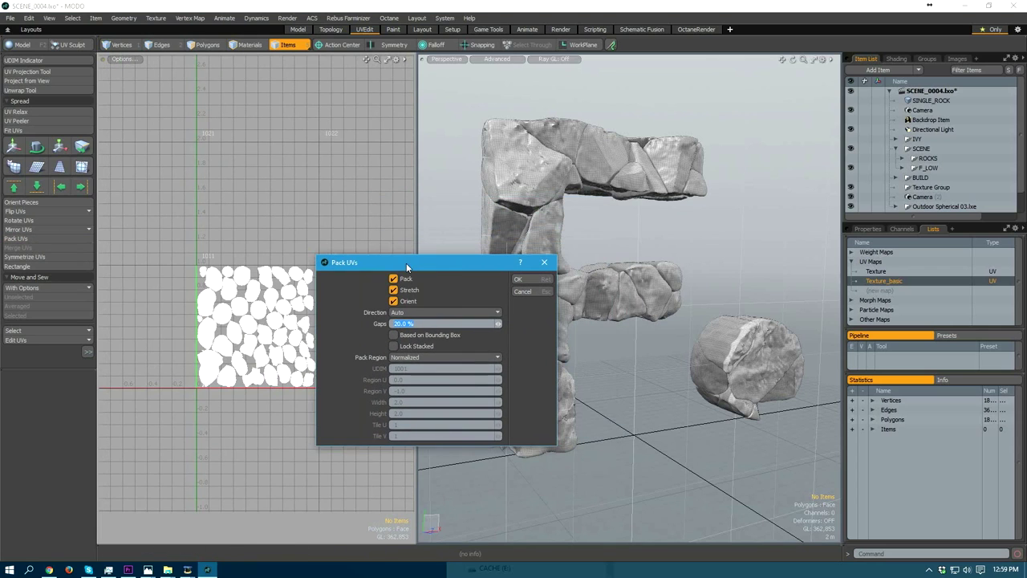
left_click(420, 358)
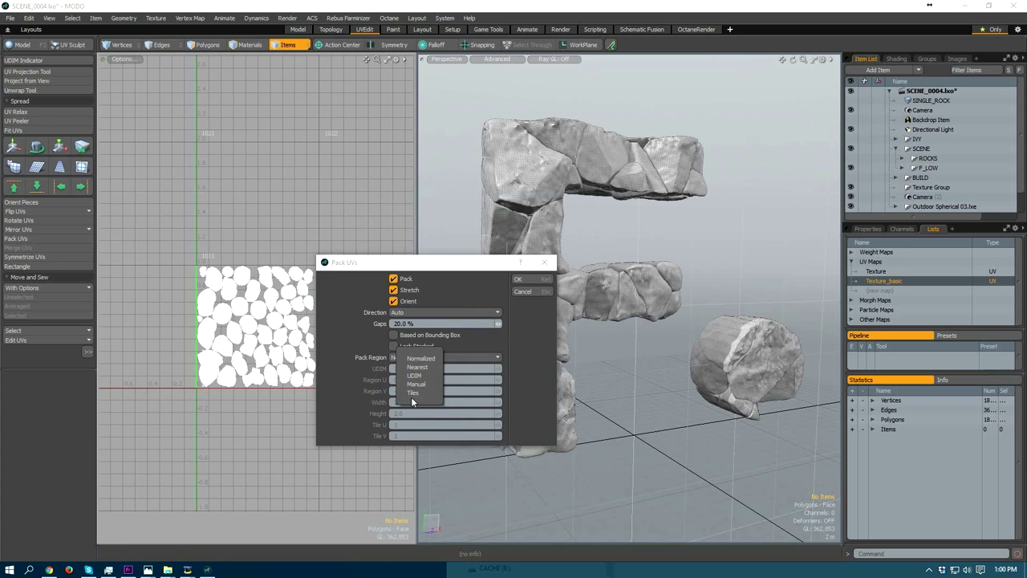
left_click(412, 392)
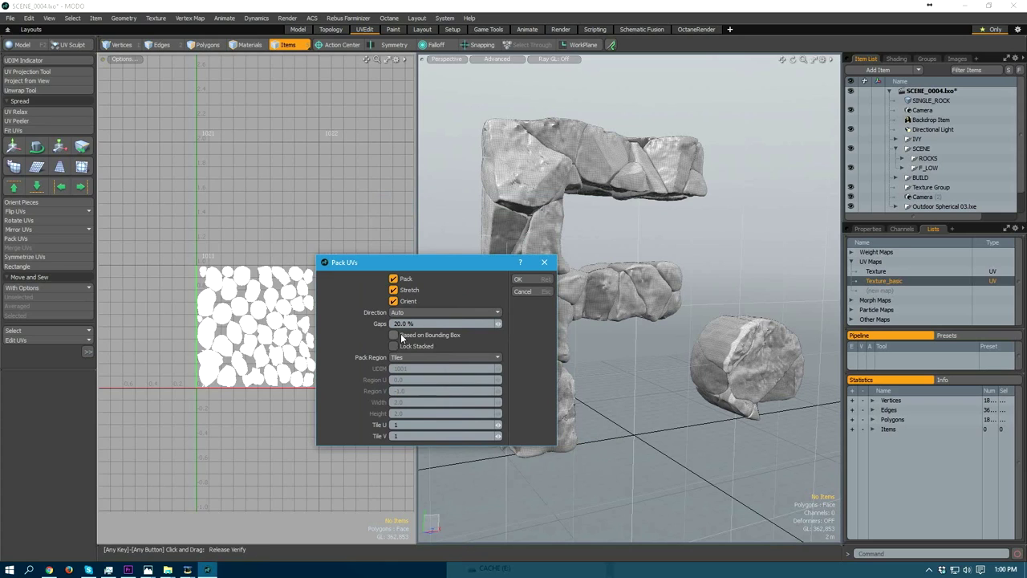
left_click(405, 358)
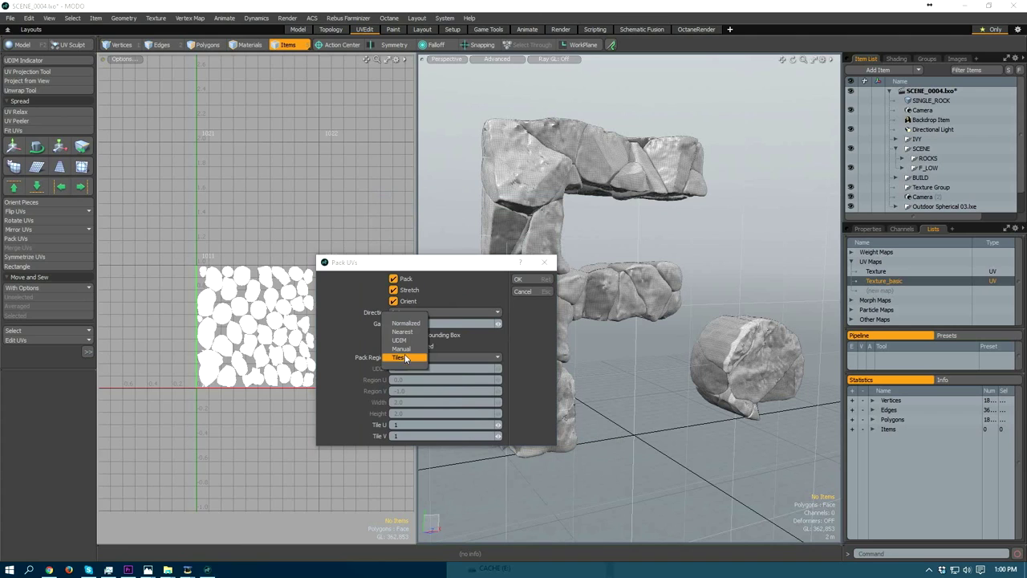
left_click(399, 341)
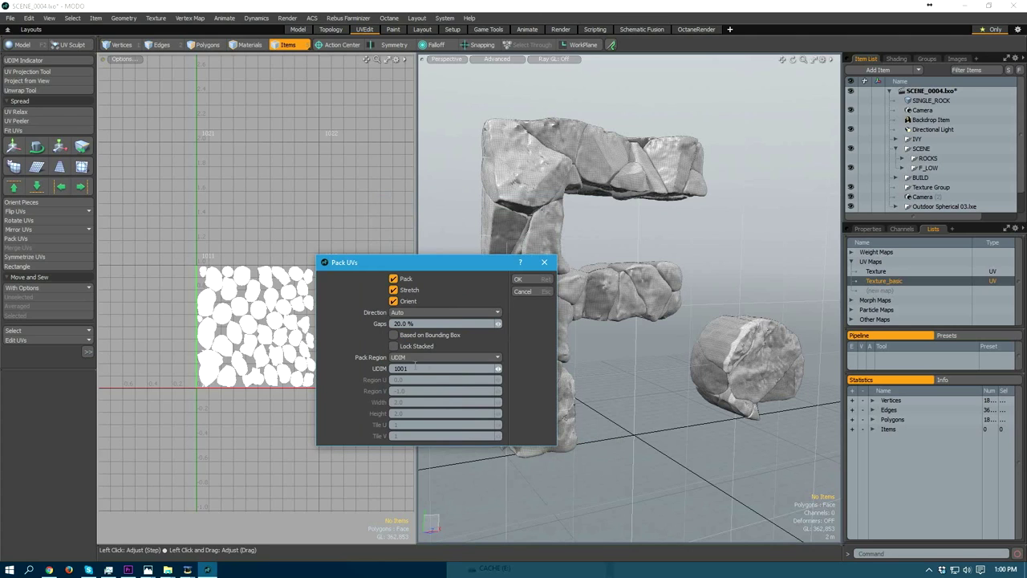
left_click_drag(401, 266, 449, 292)
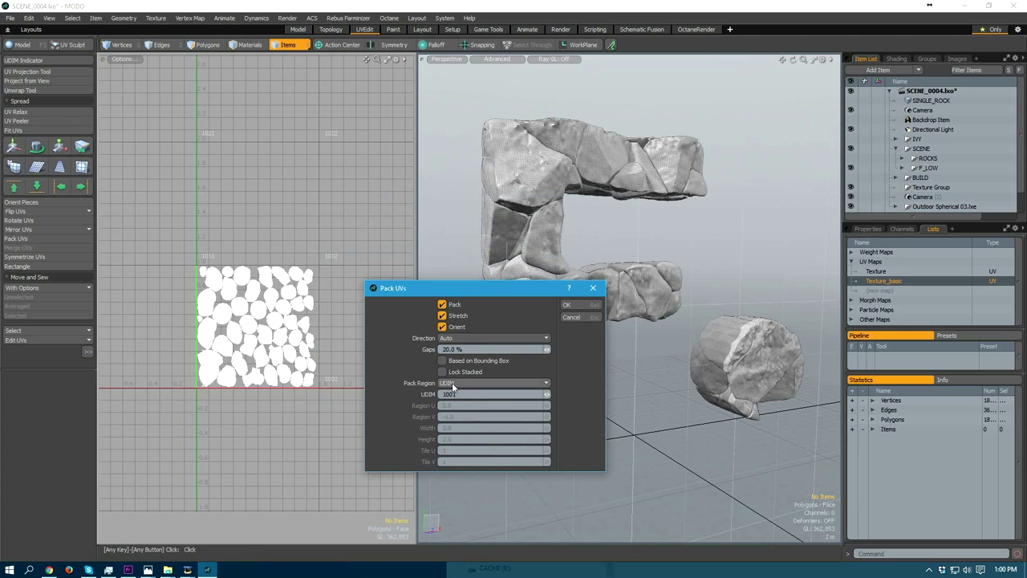
left_click(453, 385)
left_click(449, 402)
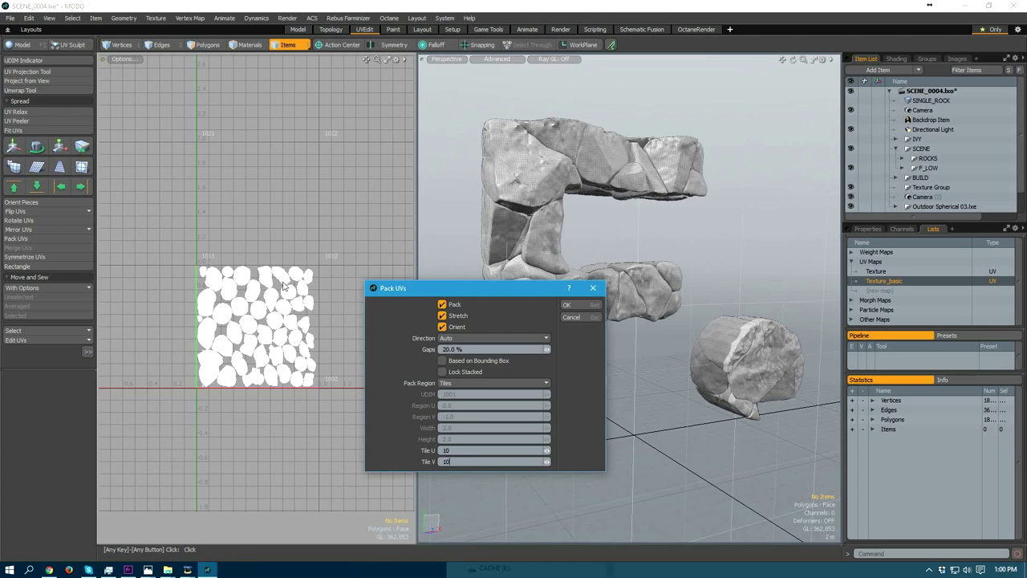
left_click(577, 318)
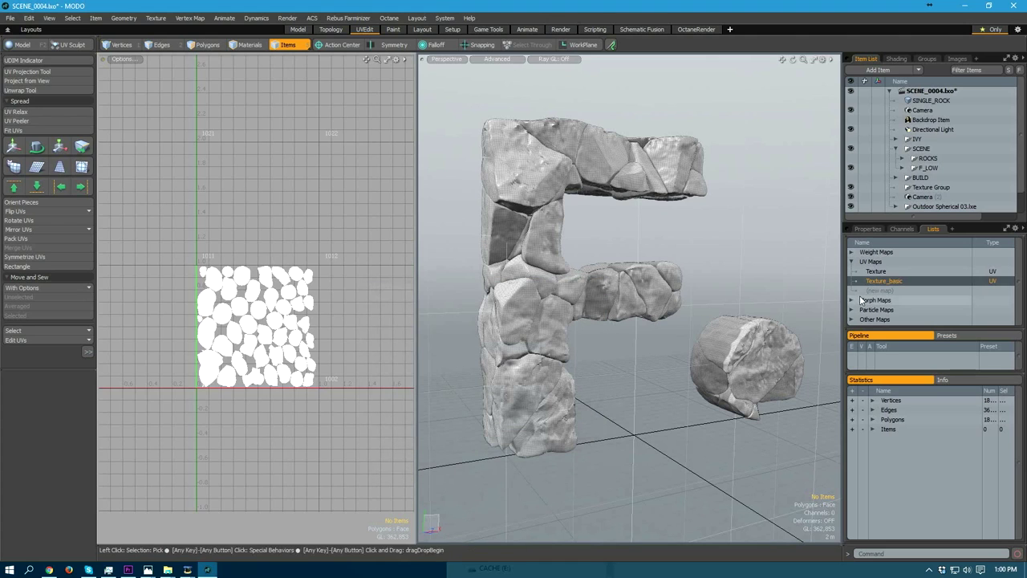
- Show the Texture UV map and examine how the rock islands are distributed across the UDIM tiles
left_click(875, 273)
left_click_drag(204, 264, 125, 455, "alt")
right_click_drag(307, 370, 213, 365, "alt")
left_click_drag(332, 357, 140, 365, "alt")
left_click_drag(350, 335, 292, 340, "alt")
right_click_drag(269, 237, 255, 357, "alt")
left_click_drag(255, 357, 305, 366, "alt")
mouse_move(304, 366)
right_mouse_down("alt")
mouse_move(265, 372)
mouse_move(252, 394)
mouse_move(328, 367)
mouse_move(391, 402)
mouse_move(342, 404)
mouse_move(294, 484)
mouse_move(292, 403)
mouse_move(300, 408)
mouse_move(241, 415)
mouse_move(362, 371)
mouse_move(361, 339)
mouse_move(417, 330)
mouse_move(252, 286)
mouse_move(330, 360)
mouse_move(294, 368)
right_mouse_up("alt")
left_click_drag(322, 391, 322, 376, "alt")
scroll(245, 310, "up", 3)
left_click_drag(245, 310, 348, 423, "alt")
middle_click_drag(156, 353, 213, 348)
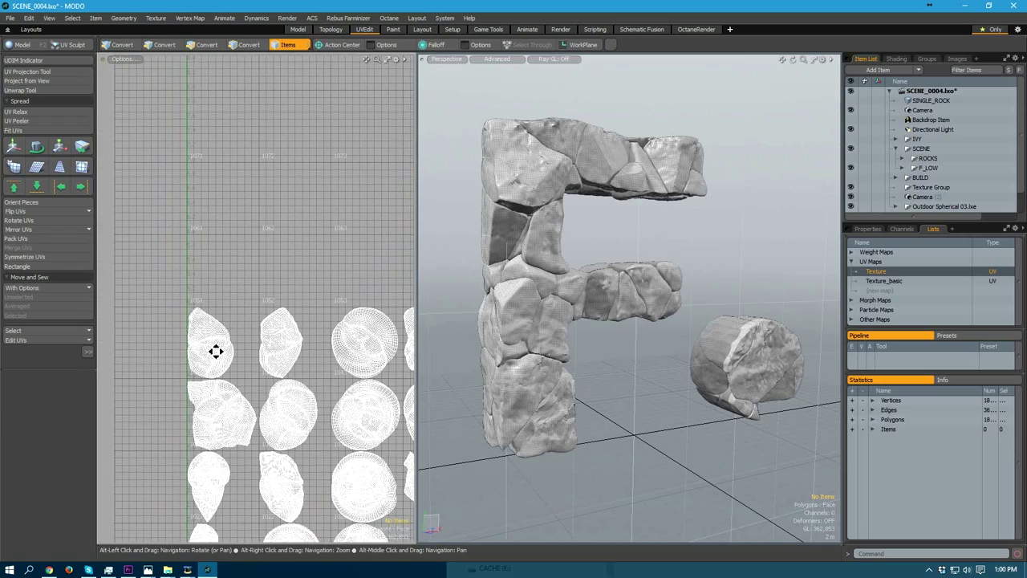
- Select all polygons of the first island in the uppermost row of the Texture map and scale it to 713.5%
key("3")
key("]")
scroll(220, 352, "up", 3)
left_click_drag(220, 353, 250, 355, "alt")
key("y")
right_click_drag(302, 343, 296, 343, "alt")
scroll(296, 343, "down", 4)
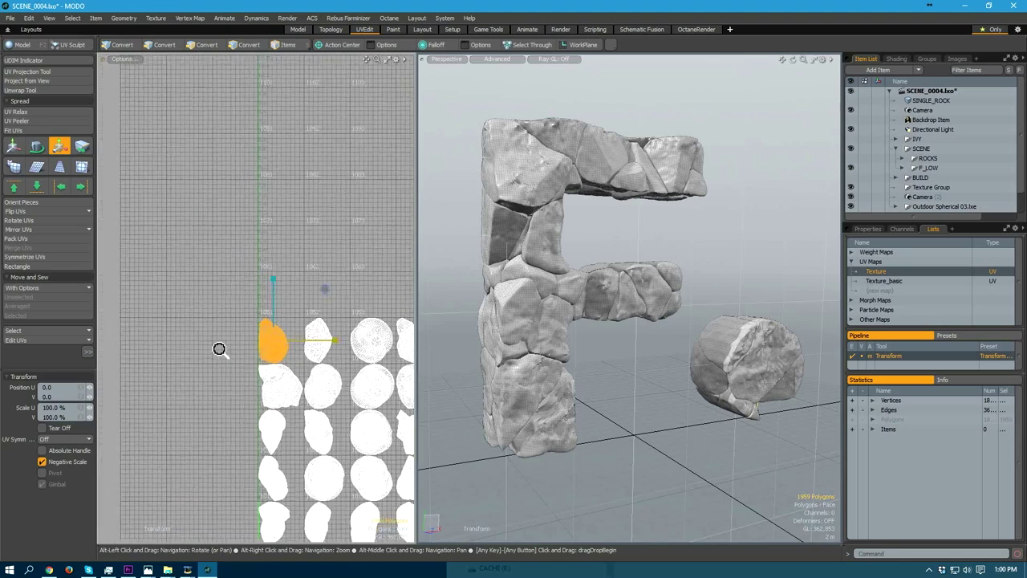
left_click_drag(325, 288, 817, 288)
right_click_drag(390, 285, 208, 299, "alt")
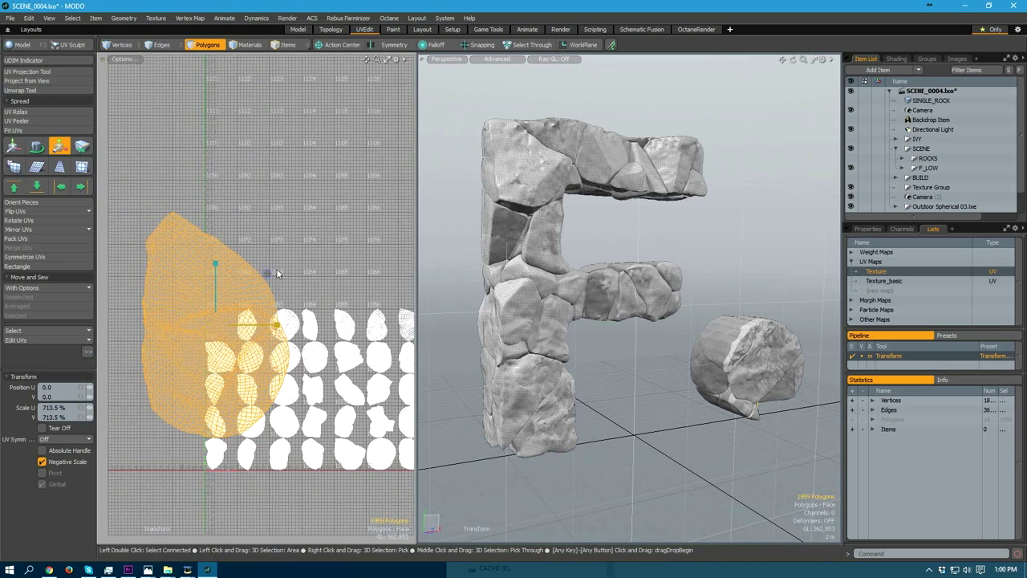
- Move the enlarged island above the rows of smaller rock islands in the Texture map and clear the polygon selection
key("w")
left_click_drag(272, 267, 335, 142)
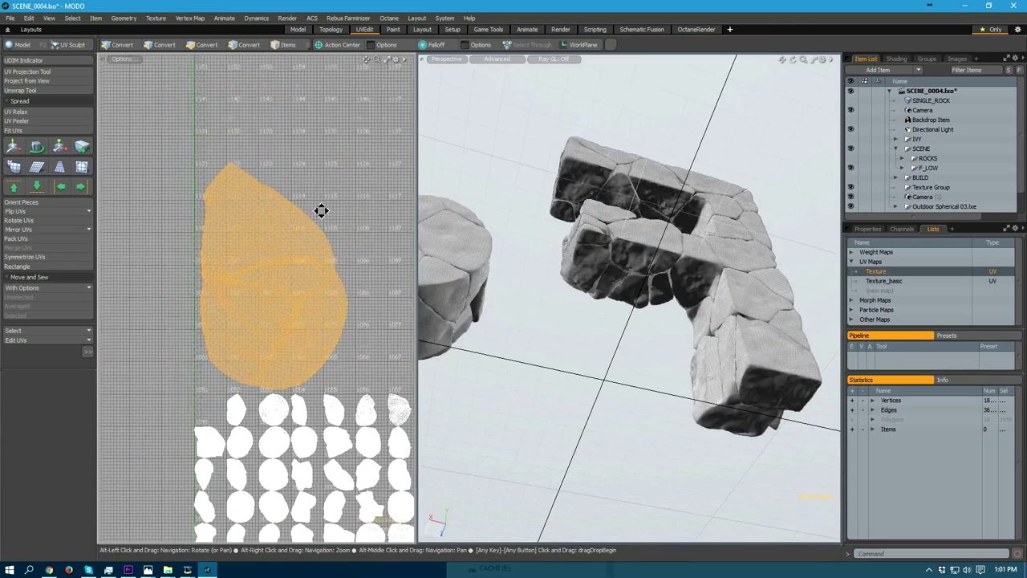
left_click_drag(709, 220, 668, 365, "alt")
left_click_drag(258, 275, 216, 275, "alt")
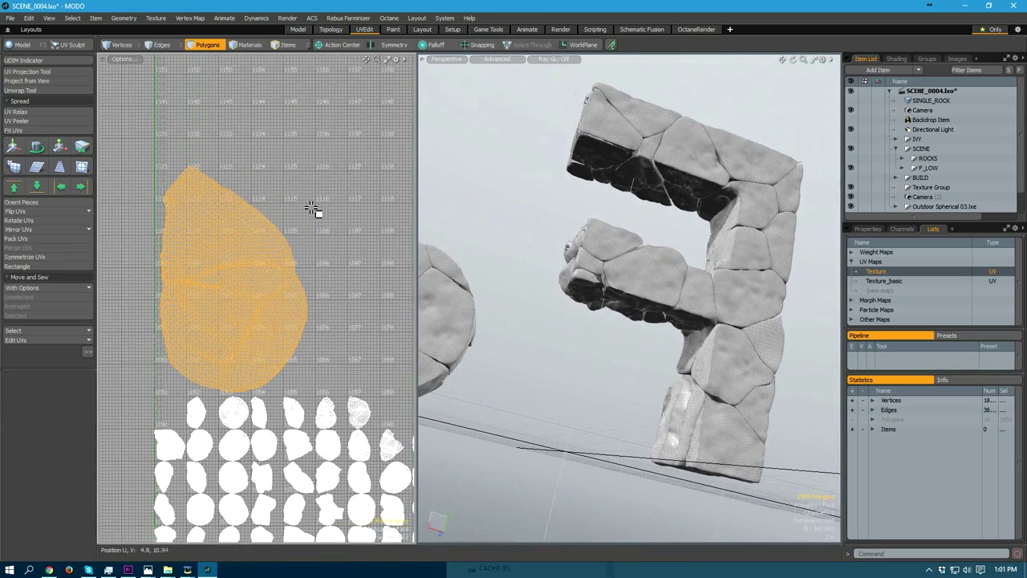
left_click(332, 249)
- Examine the enlarged island's size against the other rock islands across the UDIM tiles and the stone F
left_click_drag(273, 425, 262, 349, "alt")
left_click_drag(500, 293, 590, 286, "alt")
left_click_drag(275, 275, 267, 329, "alt")
right_click_drag(230, 358, 296, 355, "alt")
left_click_drag(328, 334, 227, 291, "alt")
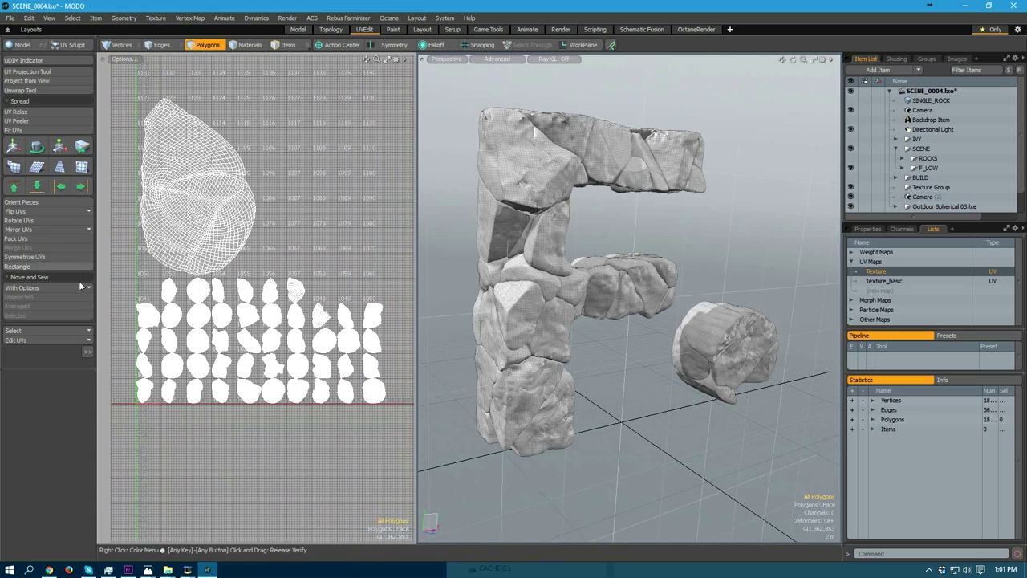
left_click(24, 239)
left_click(567, 305)
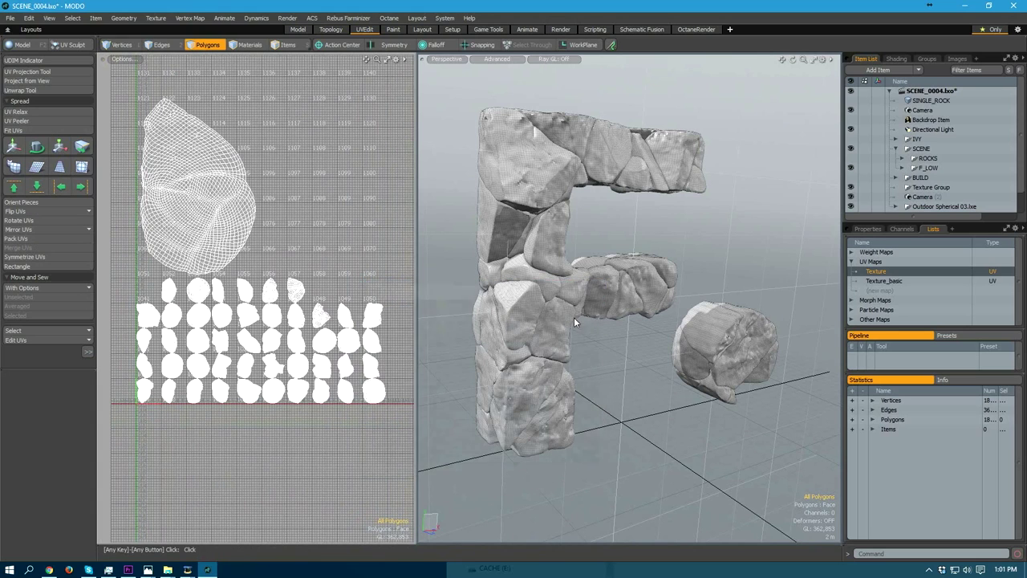
left_click_drag(229, 328, 233, 318, "alt")
scroll(233, 318, "up", 1)
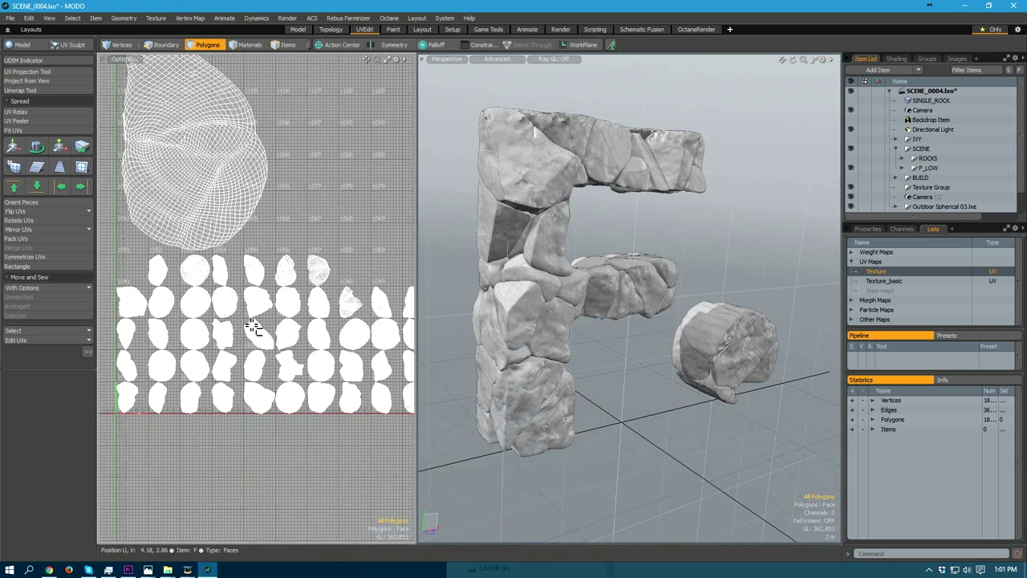
- Undo the latest changes to the enlarged island in the Texture map
key("ctrl+z")
key("ctrl+z")
key("ctrl+z")
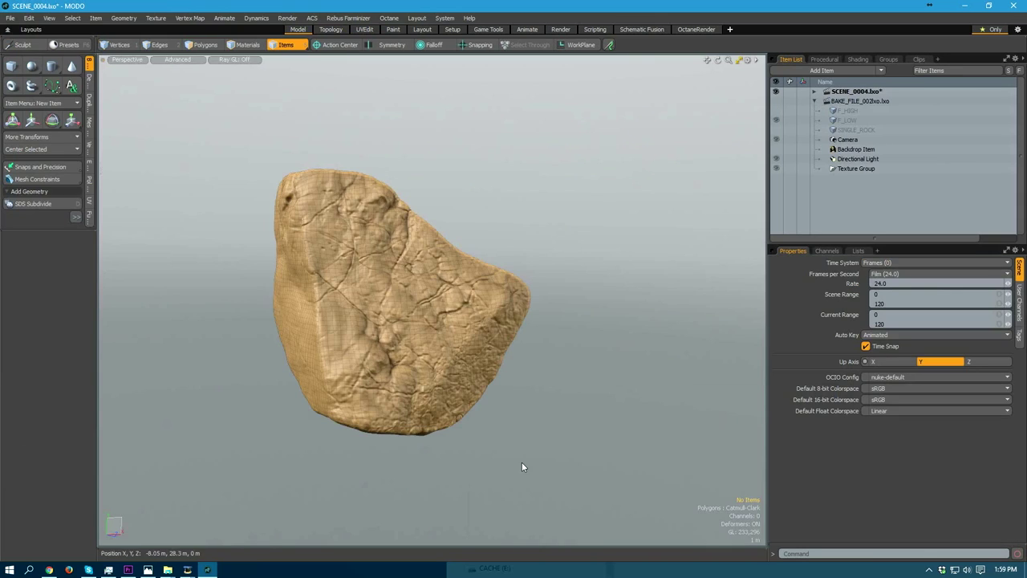
- Look over the single sculpted rock and its cracked surface detail from several angles
left_click_drag(525, 474, 562, 470, "alt")
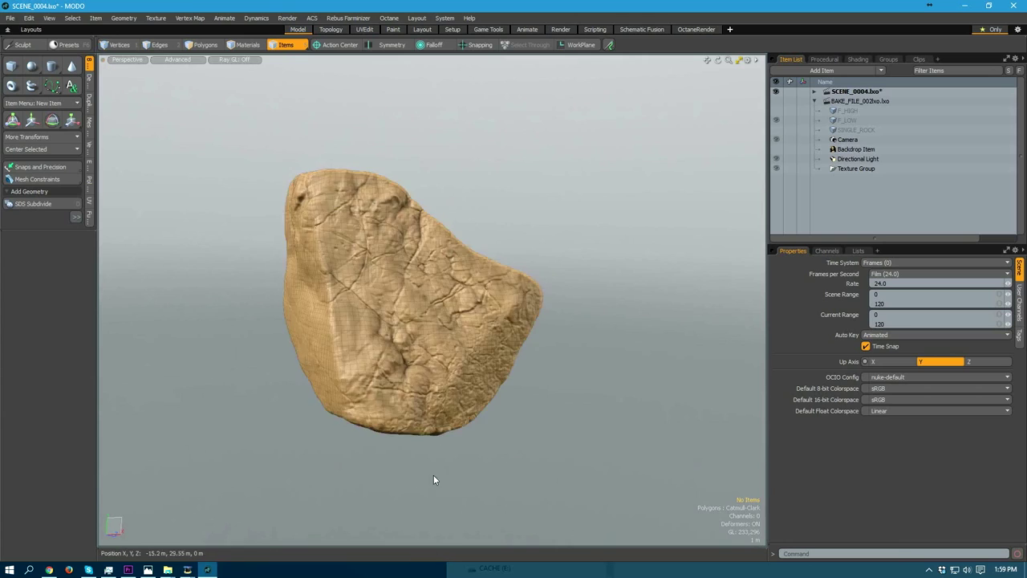
left_click_drag(660, 432, 569, 409, "alt")
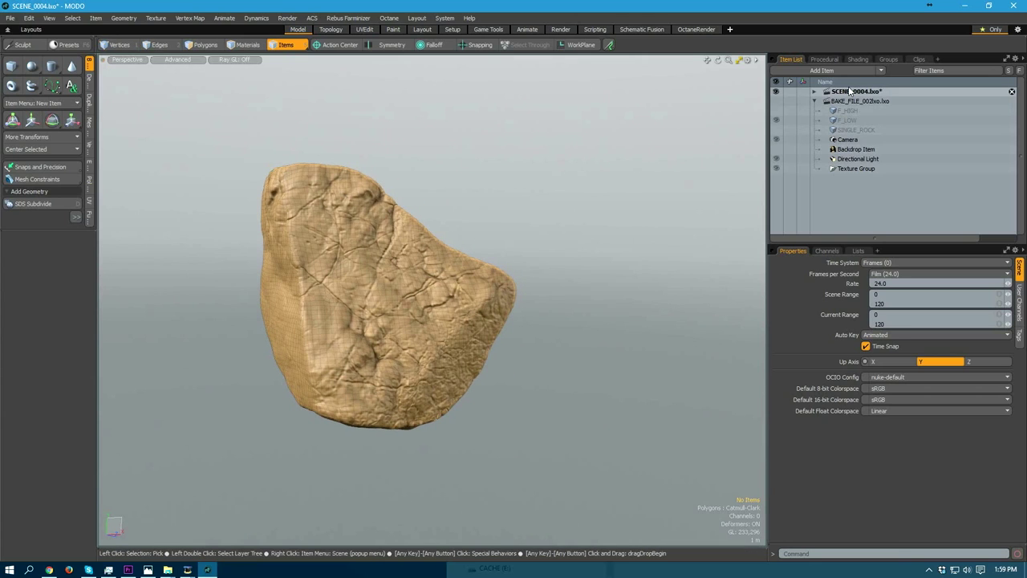
middle_click_drag(504, 246, 543, 235, "alt")
right_click_drag(544, 235, 534, 260, "alt")
left_click_drag(534, 260, 536, 311, "alt")
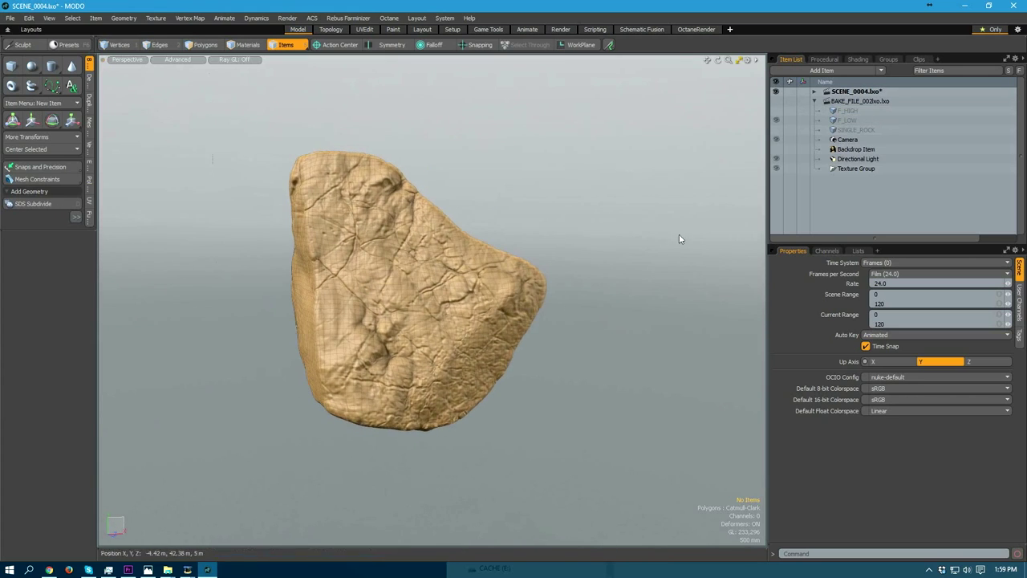
- Activate the BAKE_FILE_002lxo.lxo scene through its F_LOW mesh and look over the full stone F with nothing selected
left_click(850, 122)
left_click_drag(439, 250, 473, 255, "alt")
mouse_move(472, 254)
right_mouse_down("alt")
mouse_move(481, 293)
mouse_move(457, 294)
mouse_move(471, 273)
right_mouse_up("alt")
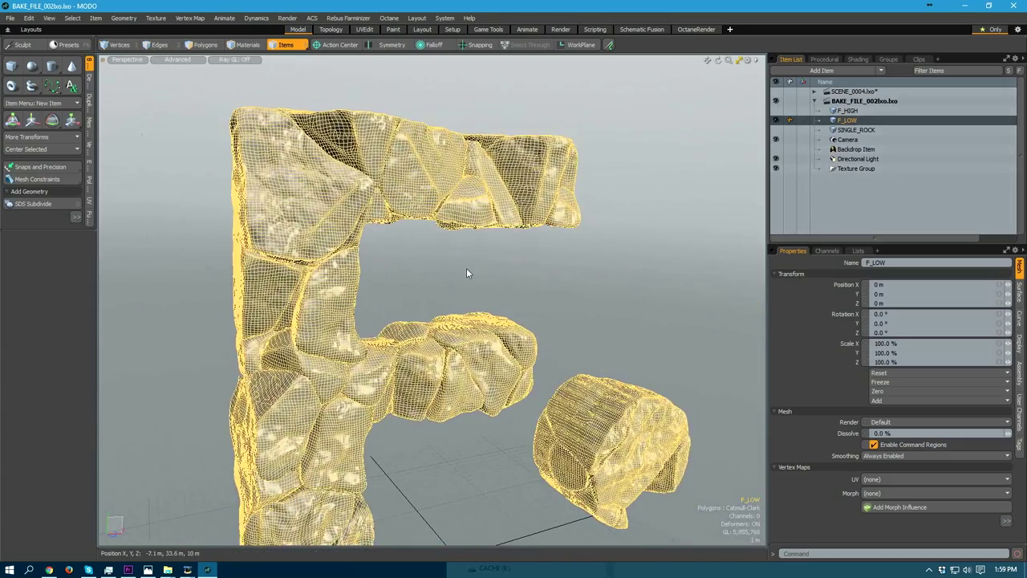
left_click(784, 205)
left_click_drag(513, 255, 467, 268, "alt")
left_click(846, 120)
left_click_drag(669, 216, 468, 270, "alt")
left_click(550, 268)
middle_click_drag(433, 331, 425, 324, "alt")
left_click_drag(426, 324, 446, 289, "alt")
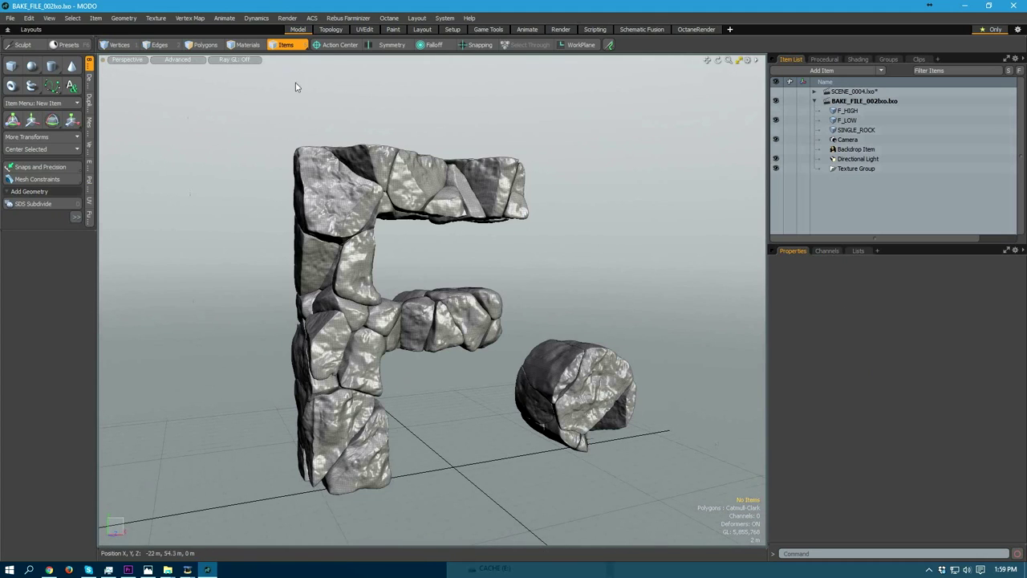
- Switch to the UV editing layout and display the Texture UV map of F_LOW to inspect its rock islands
left_click(372, 30)
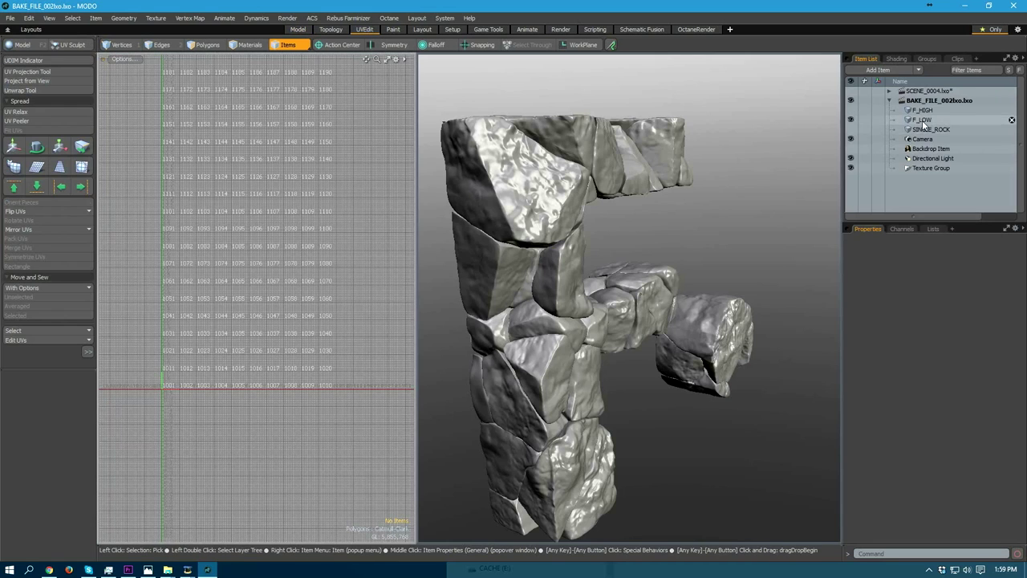
left_click(923, 121)
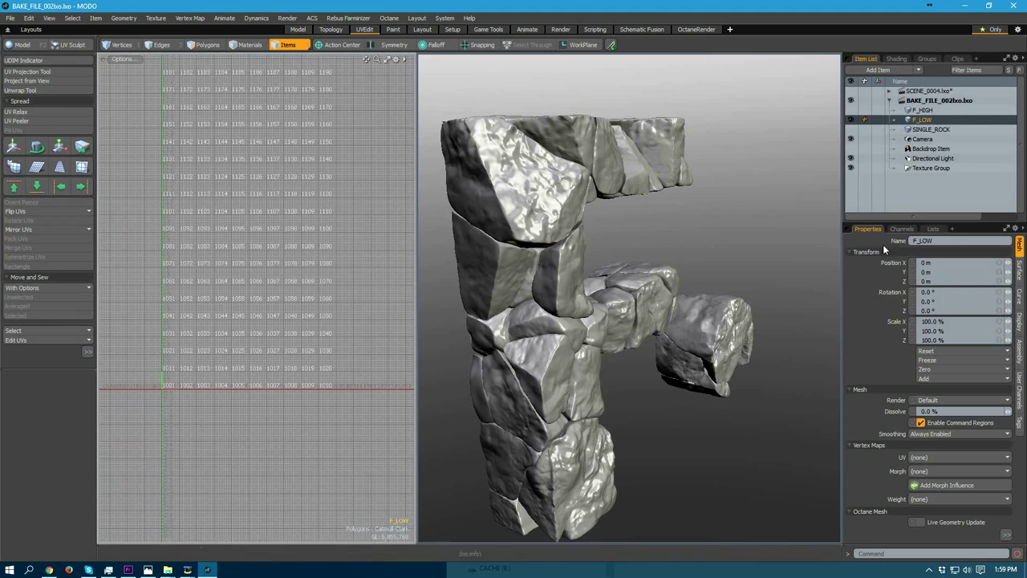
left_click(933, 229)
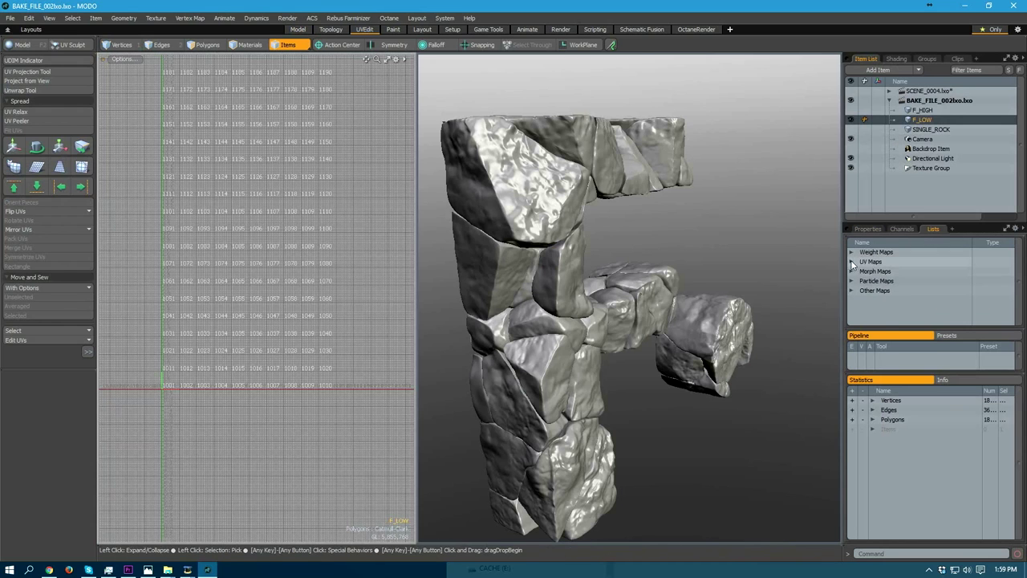
left_click(851, 262)
left_click(875, 271)
left_click_drag(250, 293, 251, 276, "alt")
right_click_drag(252, 276, 337, 265, "alt")
left_click_drag(366, 243, 282, 317, "alt")
left_click_drag(445, 337, 611, 271, "alt")
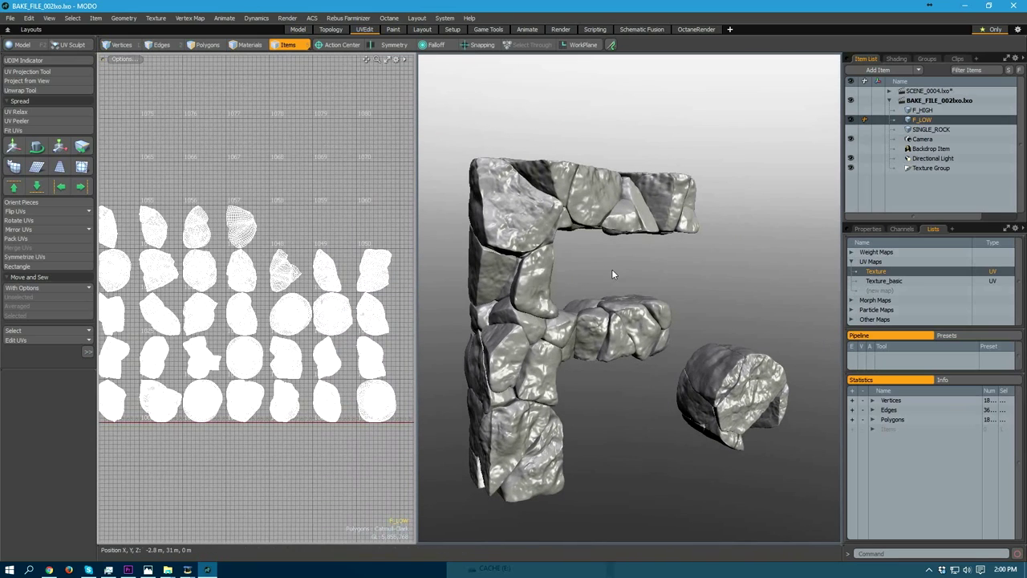
left_click(649, 260)
left_click_drag(634, 152, 582, 160, "alt")
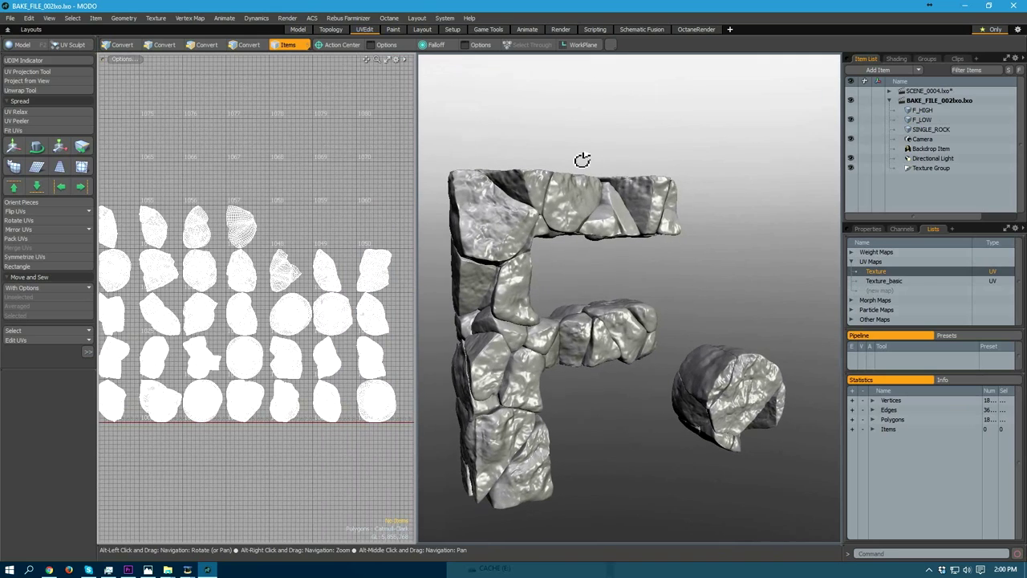
- Switch to the Game Tools layout and minimise the Xvid Status window covering the workspace
left_click(488, 29)
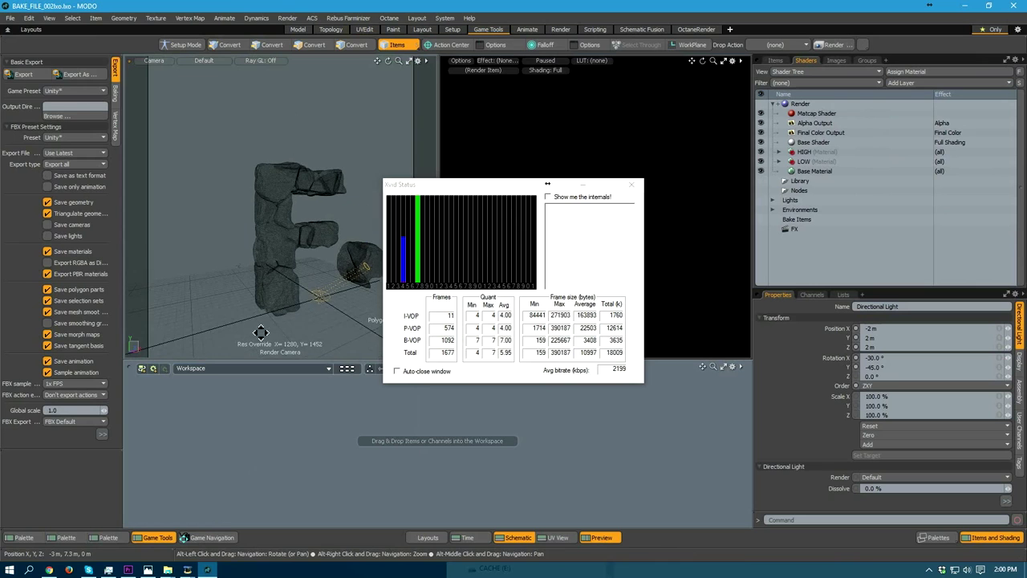
left_click(583, 185)
middle_click_drag(308, 312, 286, 255, "alt")
left_click_drag(287, 255, 340, 305, "alt")
right_click_drag(247, 202, 269, 213, "alt")
left_click_drag(269, 213, 117, 113, "alt")
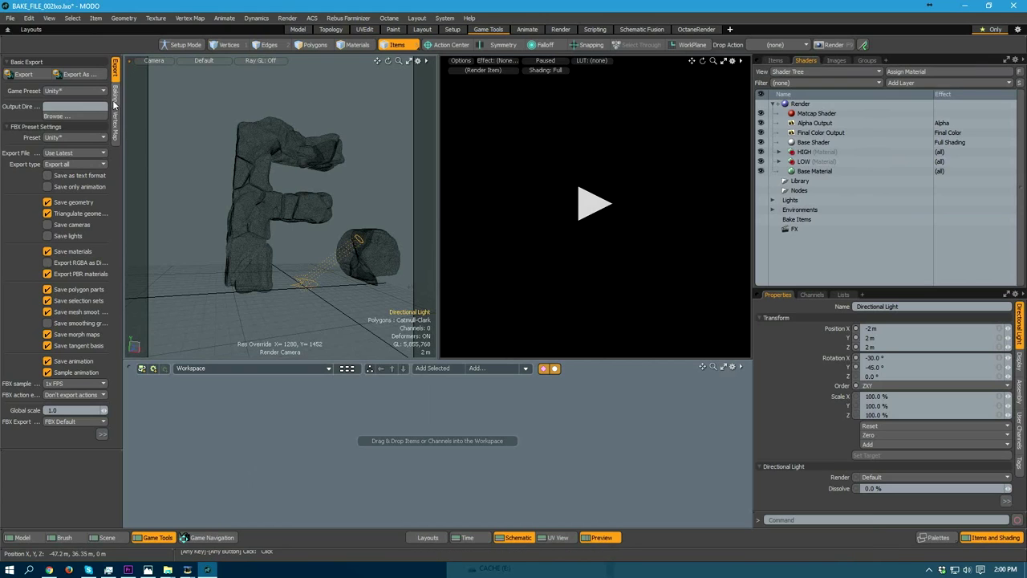
- Open the Baking Wizard and move its window over the middle of the workspace
left_click(113, 97)
left_click(38, 69)
left_click_drag(487, 114, 411, 150)
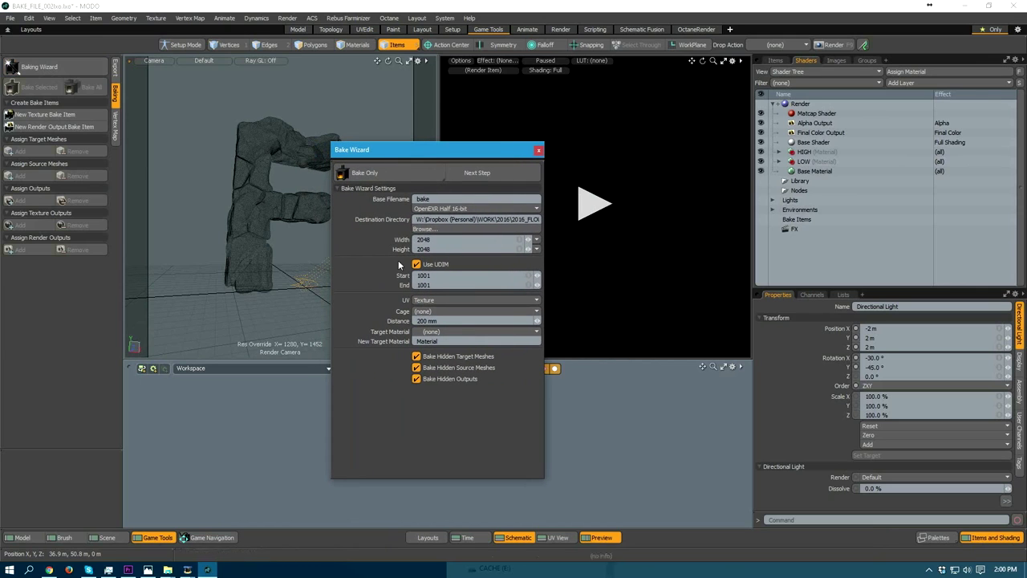
- Review the bake's destination folder, image format, cage and base filename options, keeping OpenEXR Half 16-bit and the name bake
left_click(465, 230)
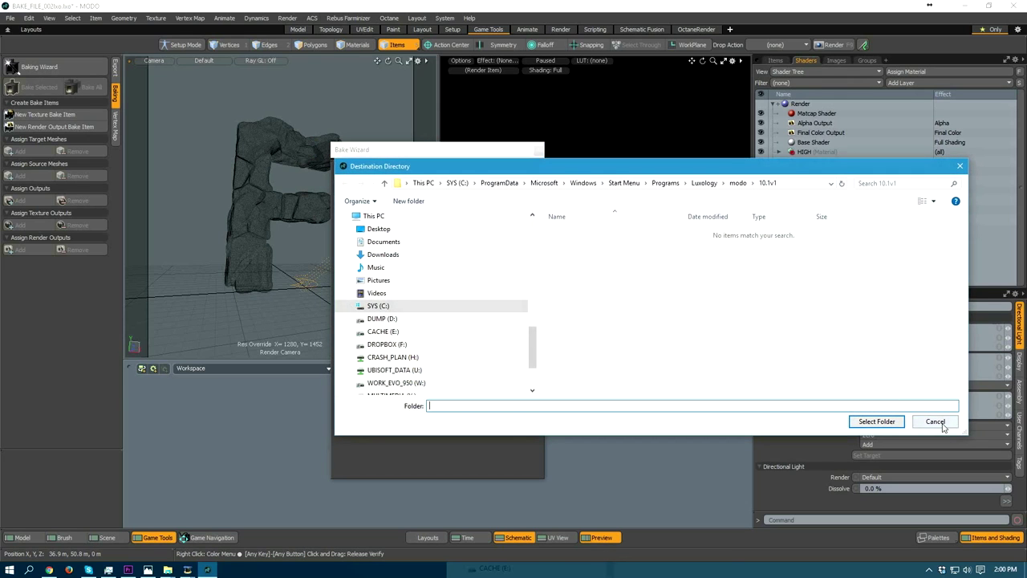
left_click(936, 422)
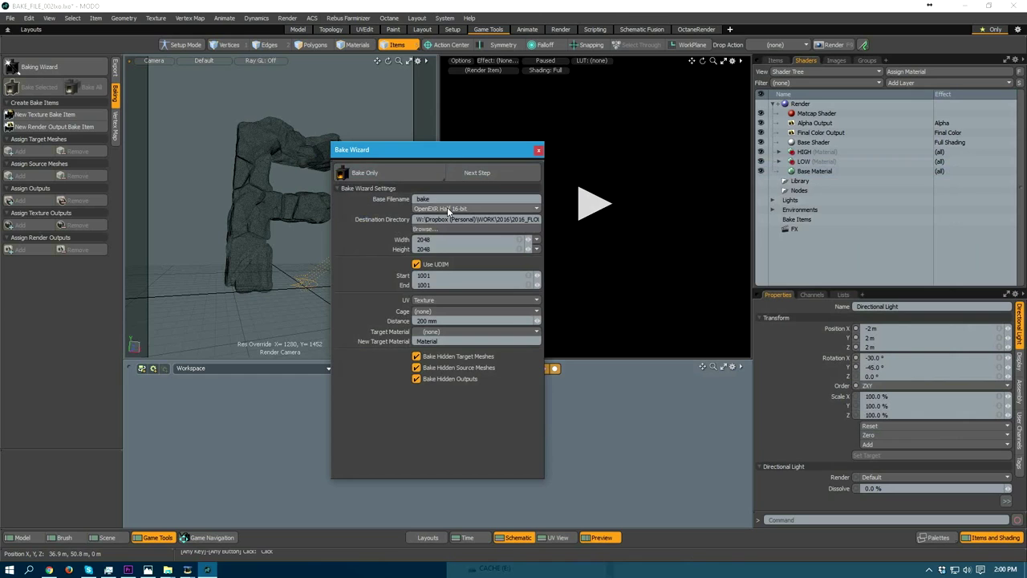
left_click(447, 208)
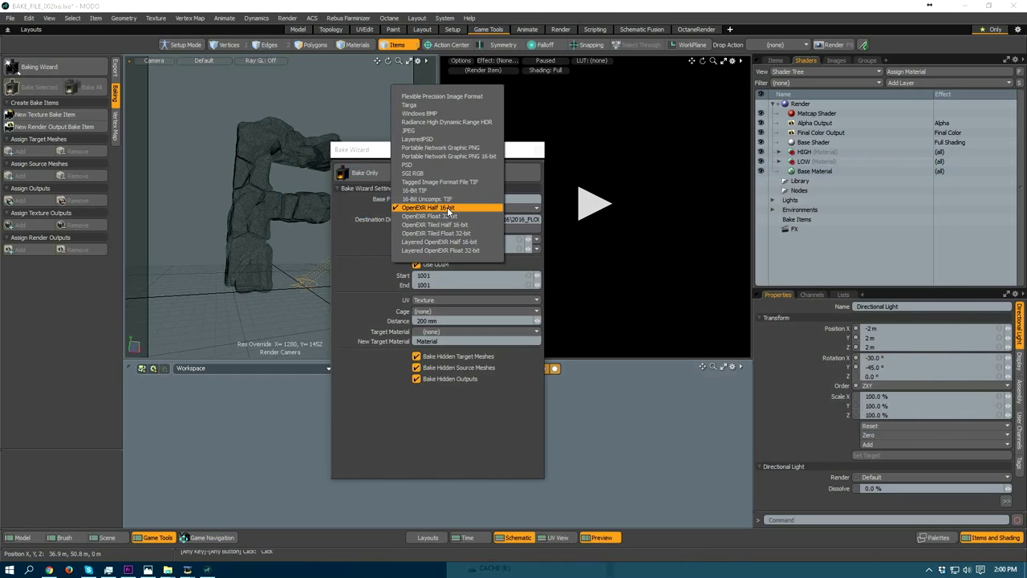
left_click(396, 460)
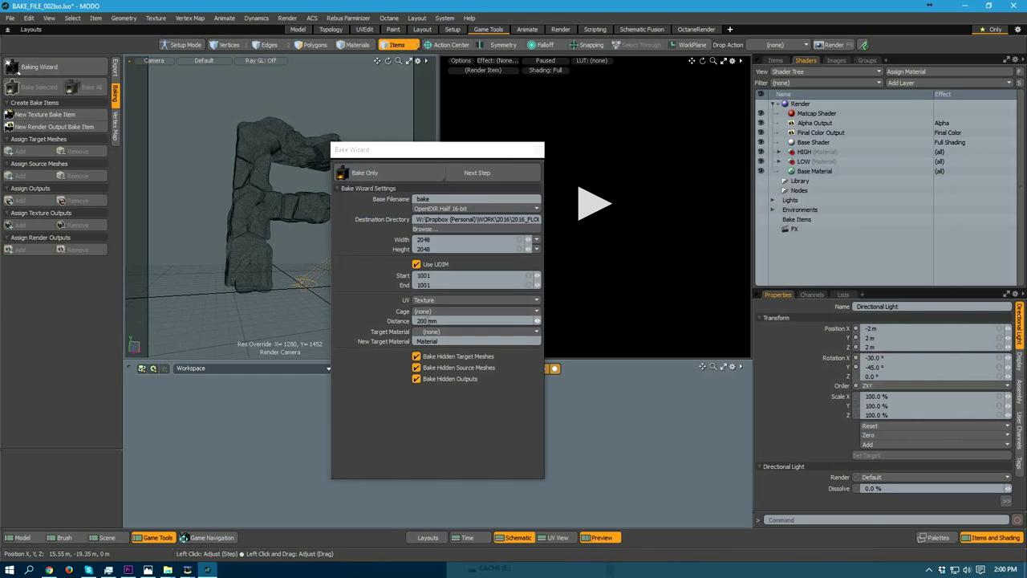
left_click(434, 312)
left_click(416, 451)
left_click_drag(434, 199, 365, 200)
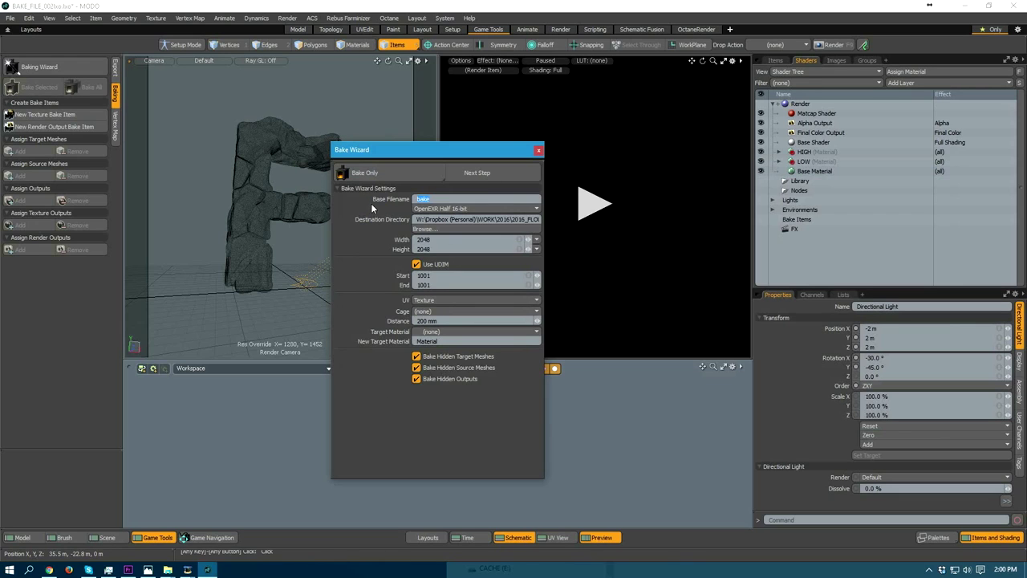
- Set the bake's UDIM end tile to 1047 and choose LOW (Material) as the target material
left_click(437, 285)
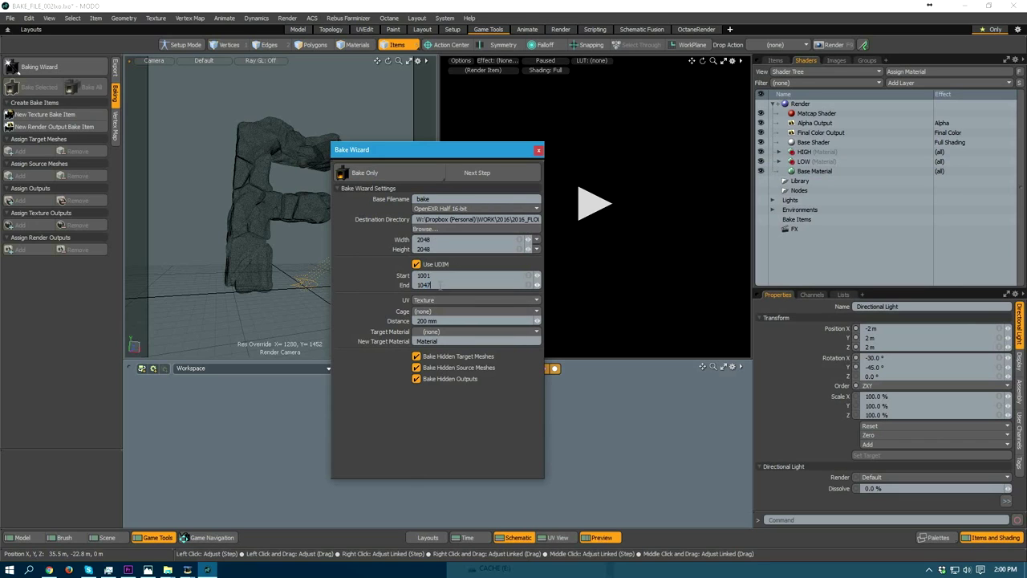
left_click(436, 285)
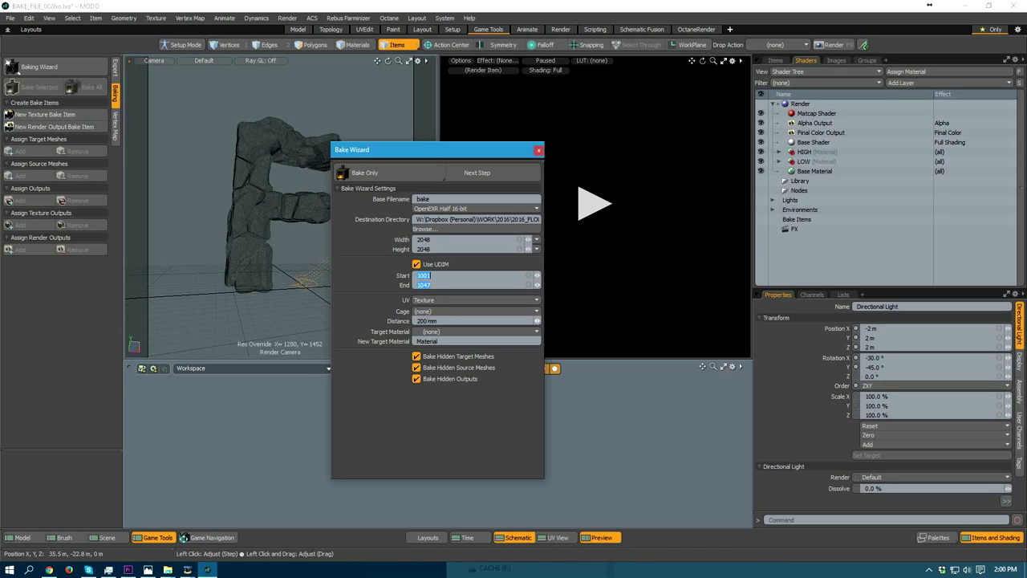
left_click(441, 331)
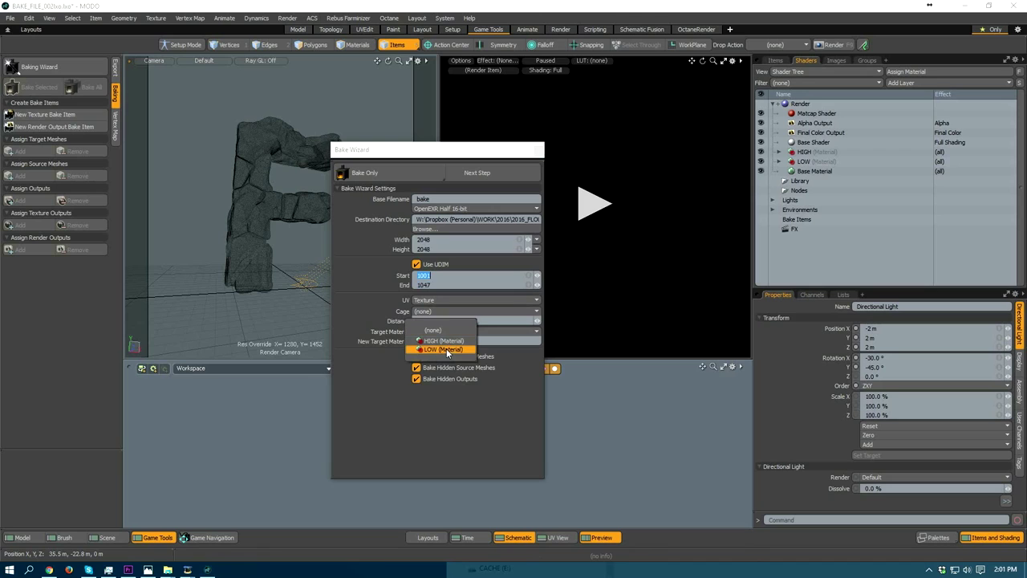
left_click(444, 350)
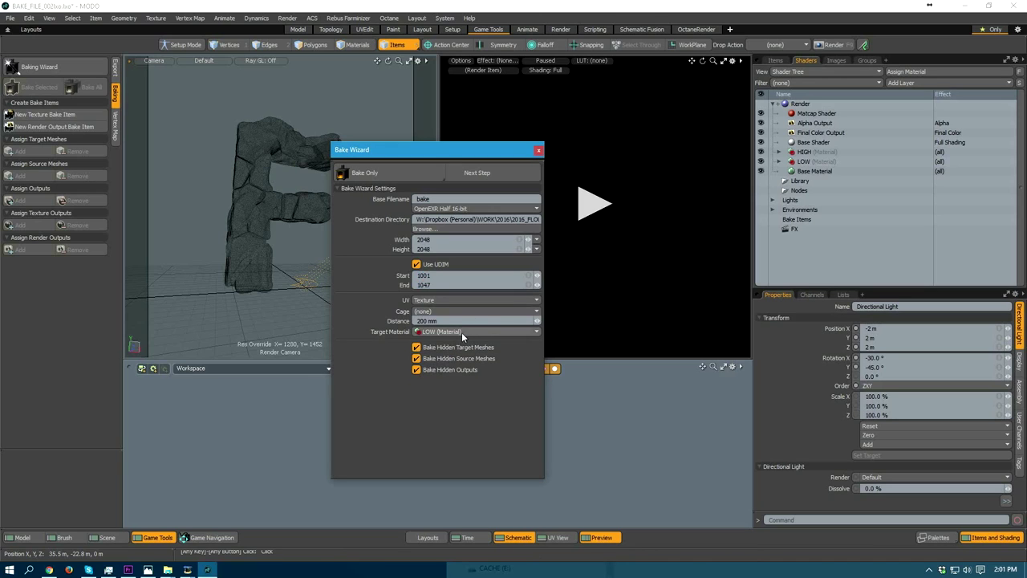
- Advance to the source and target meshes, marking F_HIGH as the source and F_LOW as the target
left_click(472, 174)
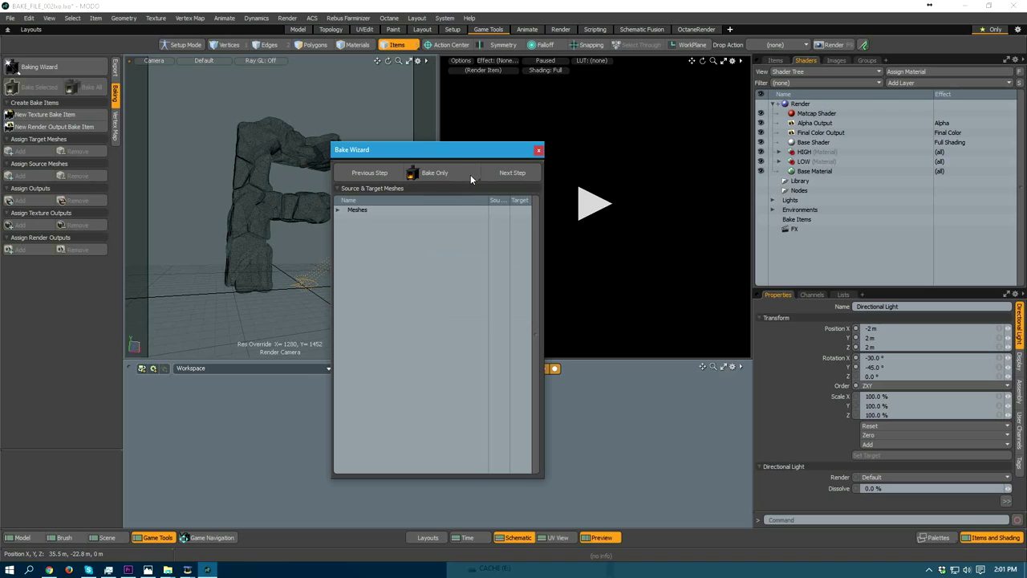
left_click(338, 211)
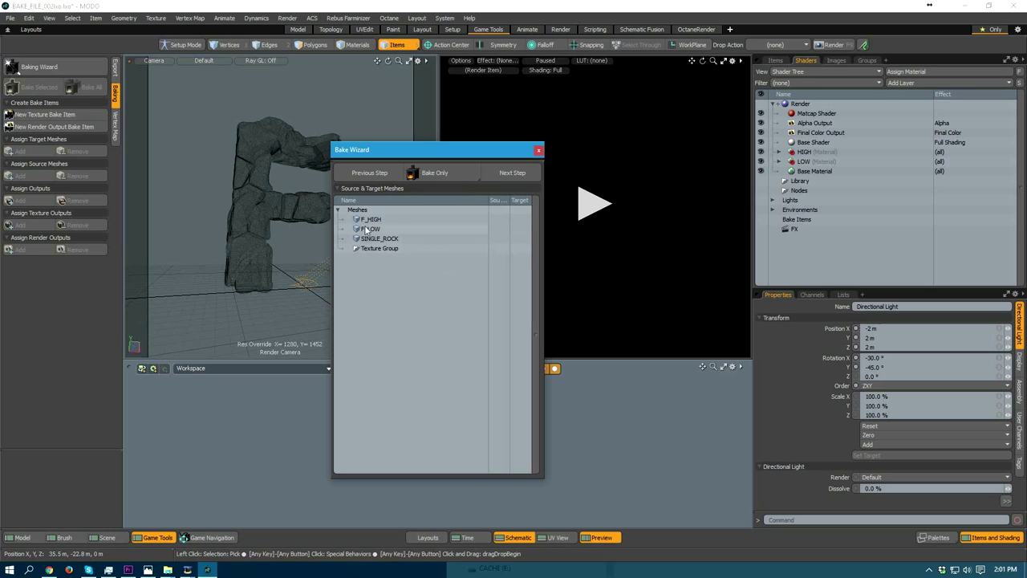
left_click(498, 218)
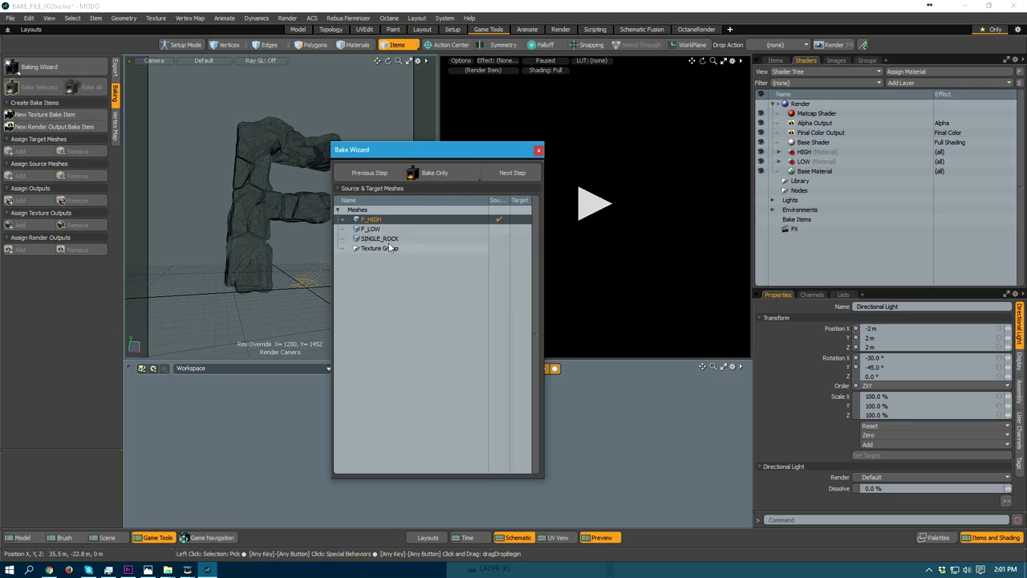
left_click(520, 229)
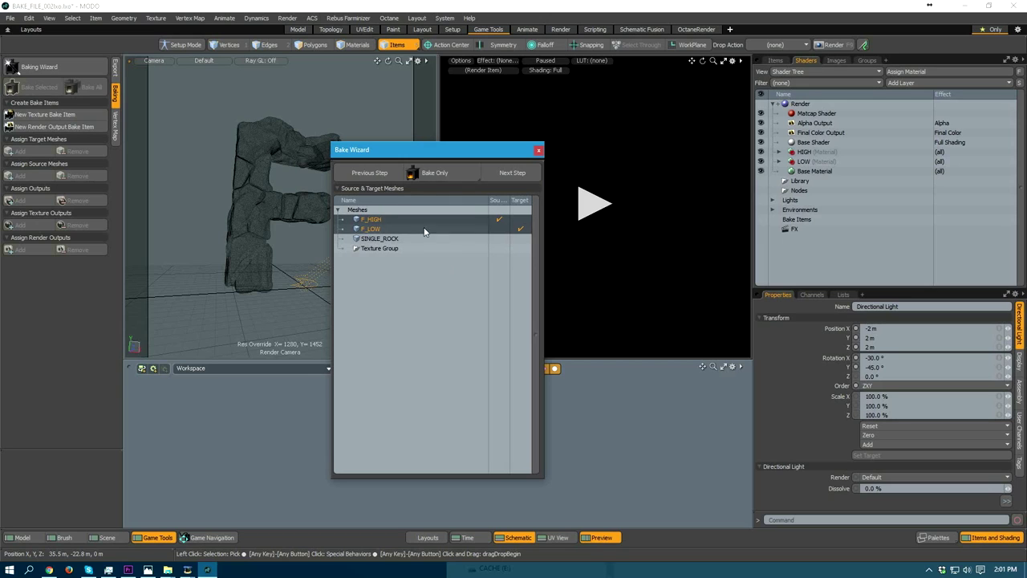
- Inspect the existing outputs under Render without marking any for baking, and advance to the New Outputs page
left_click(513, 174)
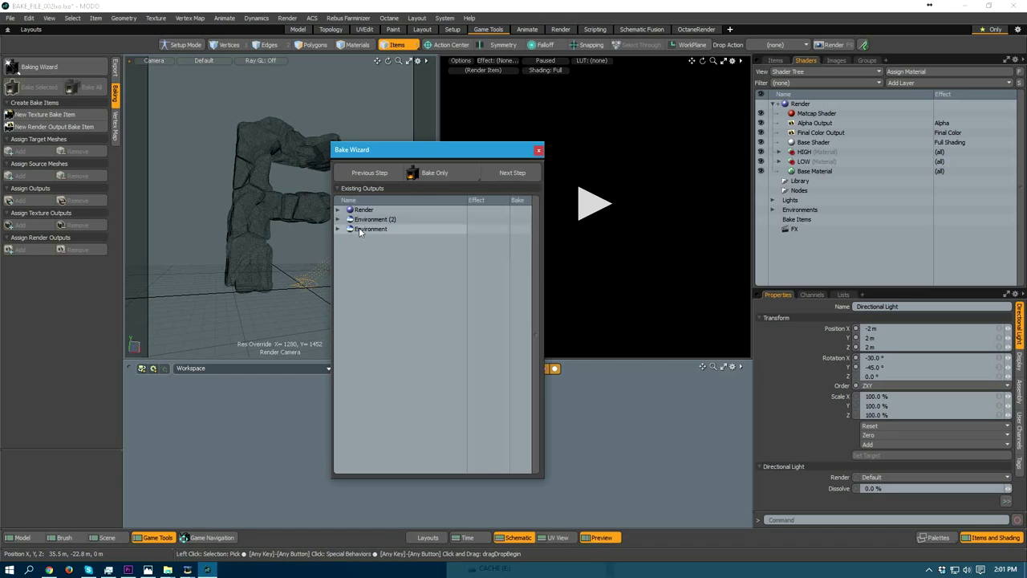
left_click(338, 210)
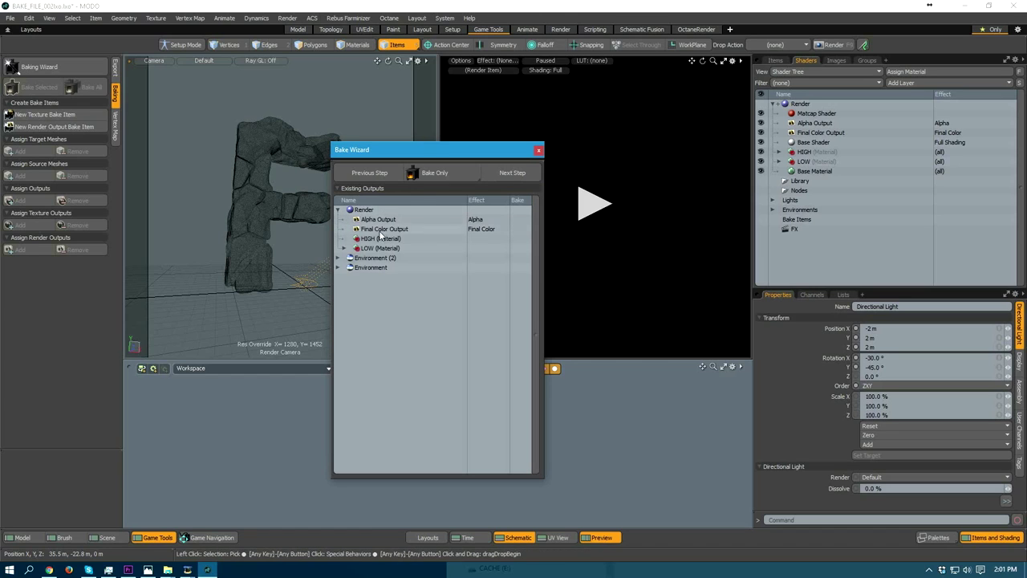
left_click(504, 175)
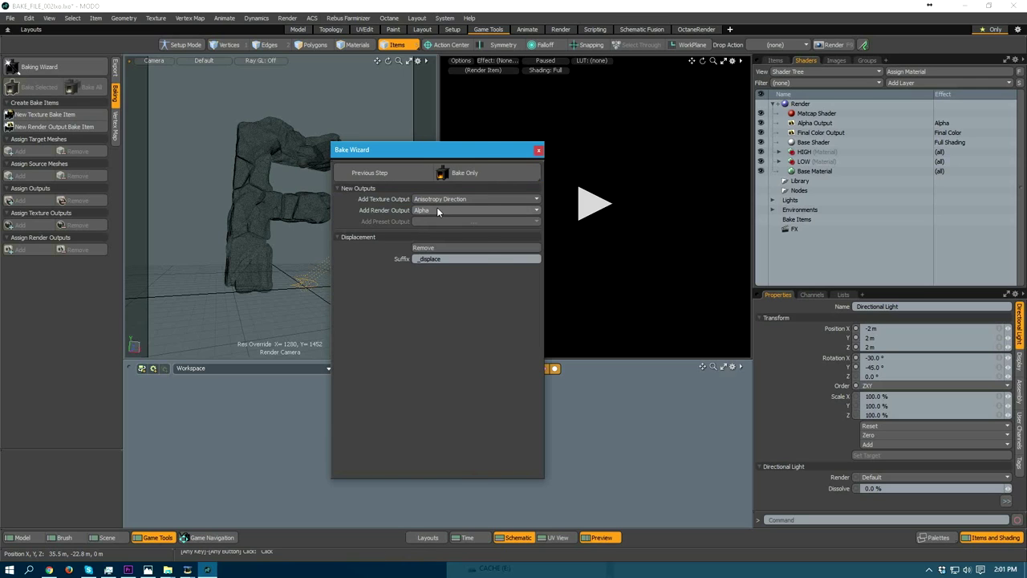
- Add a second Displacement texture output to the bake and remove that duplicate
left_click(436, 209)
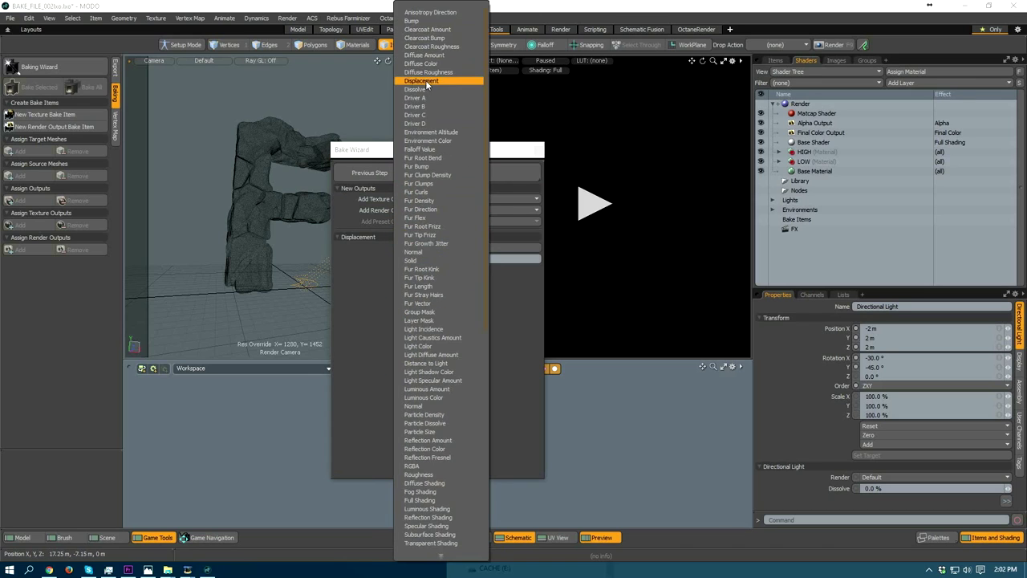
left_click(360, 345)
left_click(436, 199)
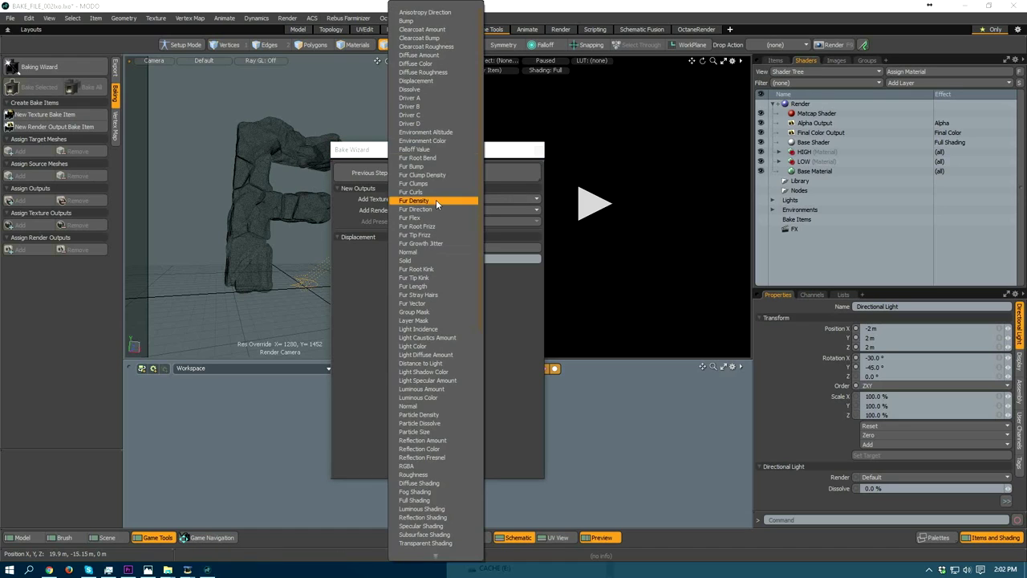
left_click(428, 81)
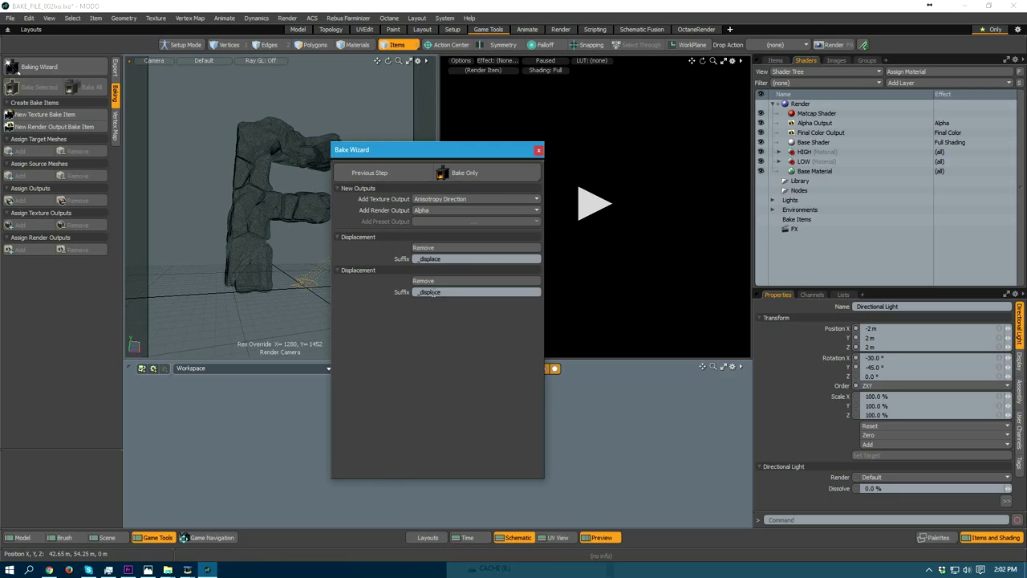
left_click(449, 280)
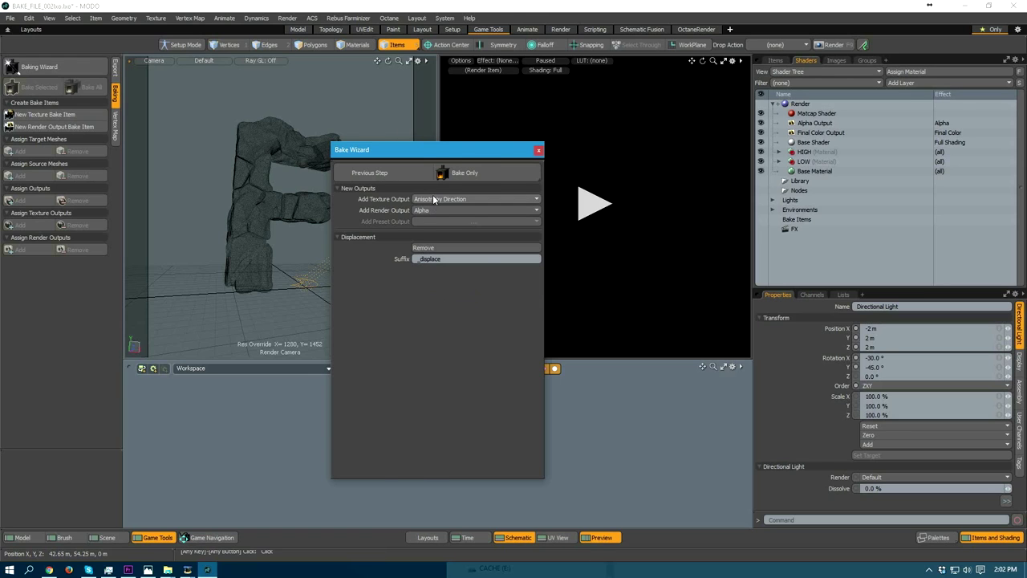
- Add a Normal texture output to the bake alongside the Displacement output
left_click(433, 197)
left_click(371, 297)
left_click(431, 199)
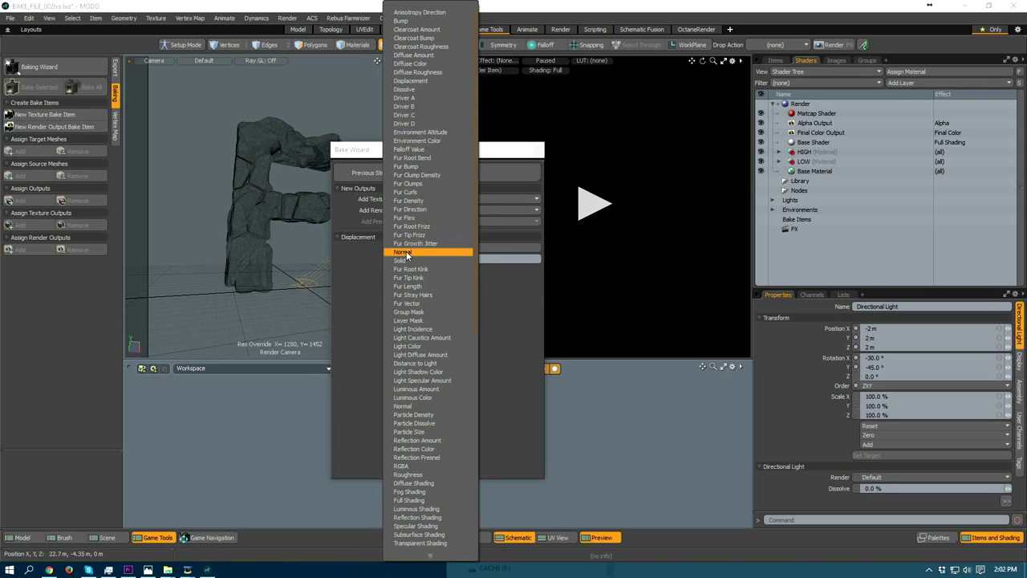
left_click(406, 253)
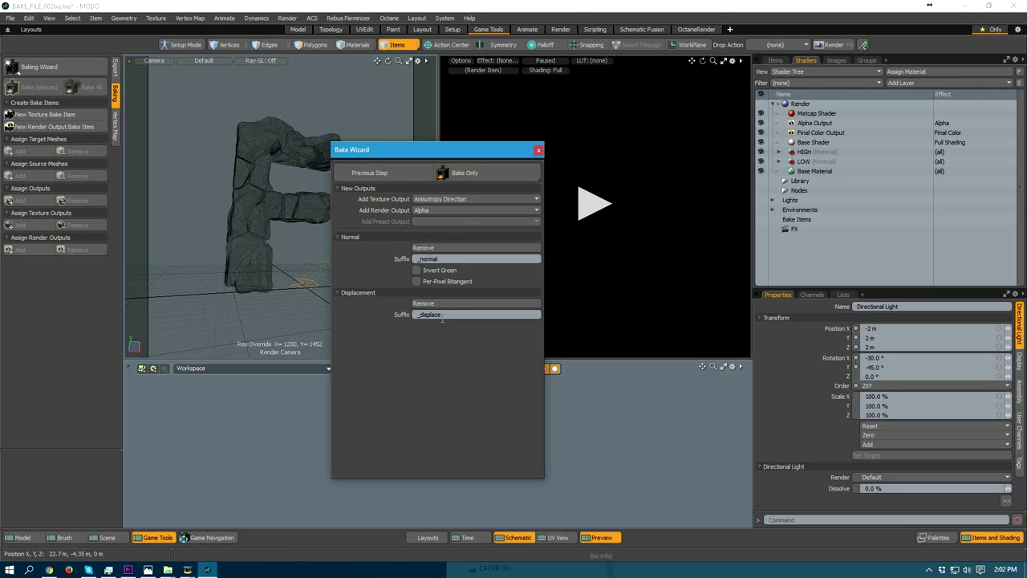
- Look over the available bake actions and go back to the general Bake Wizard settings
left_click(520, 180)
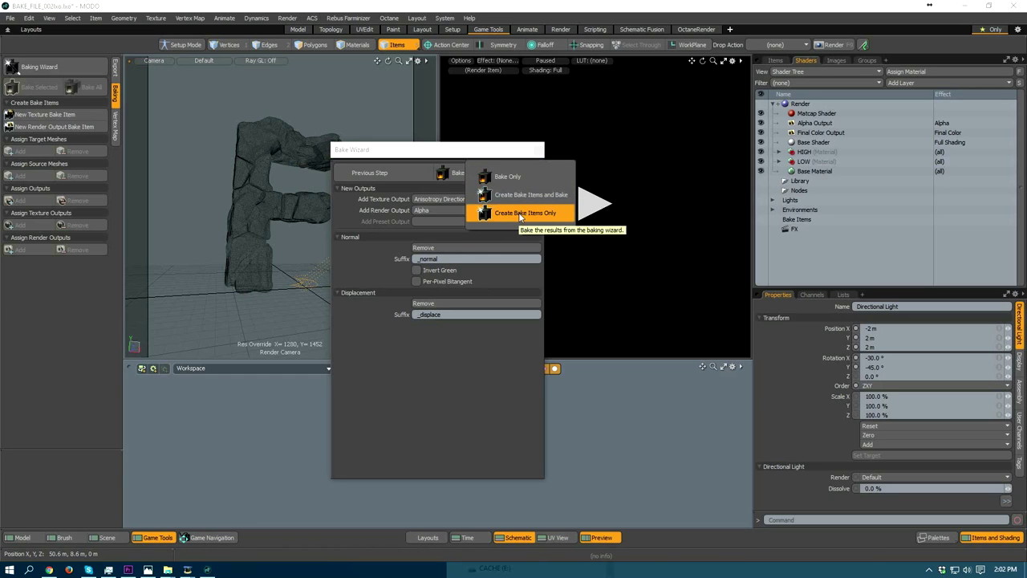
left_click(370, 173)
left_click(370, 174)
left_click(369, 173)
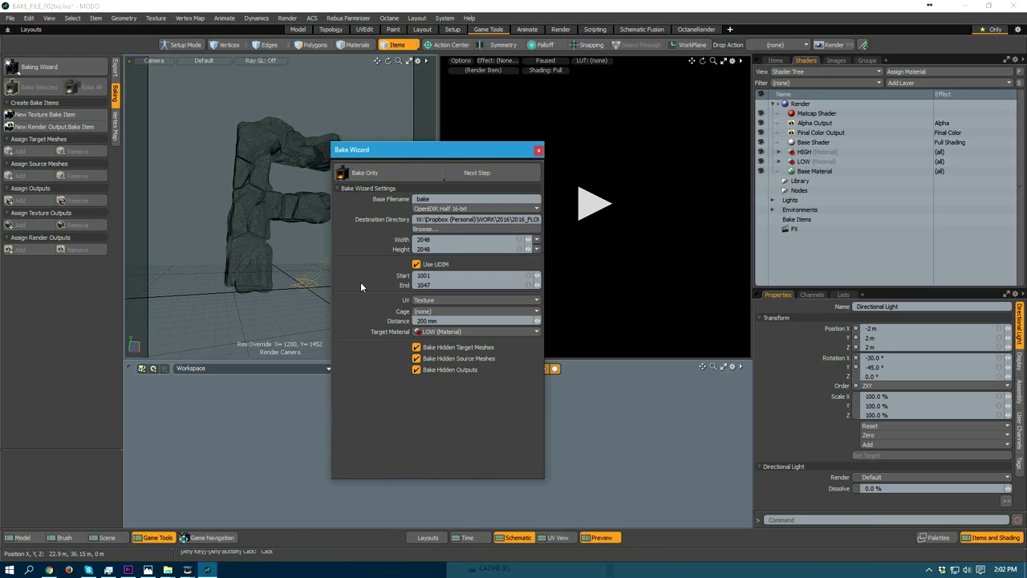
- Return to the New Outputs page and try to create the bake items only, without baking
left_click(484, 174)
left_click(492, 175)
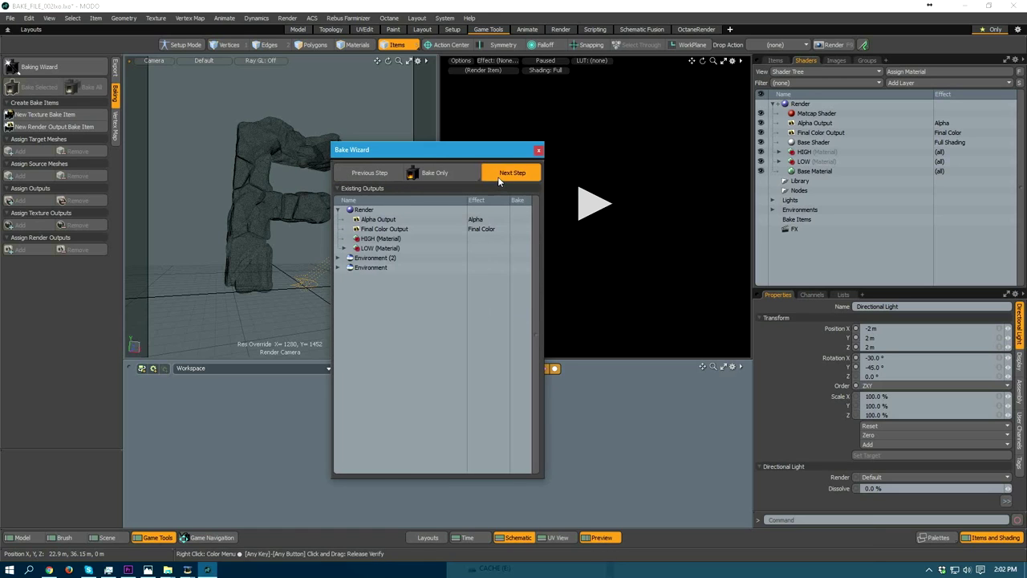
left_click(498, 179)
left_click(485, 178)
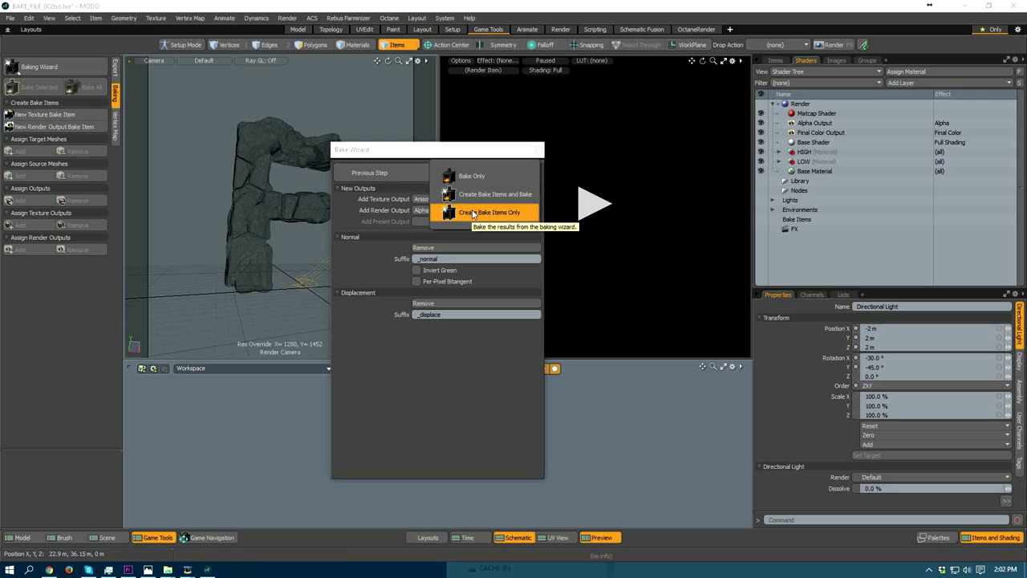
left_click(473, 213)
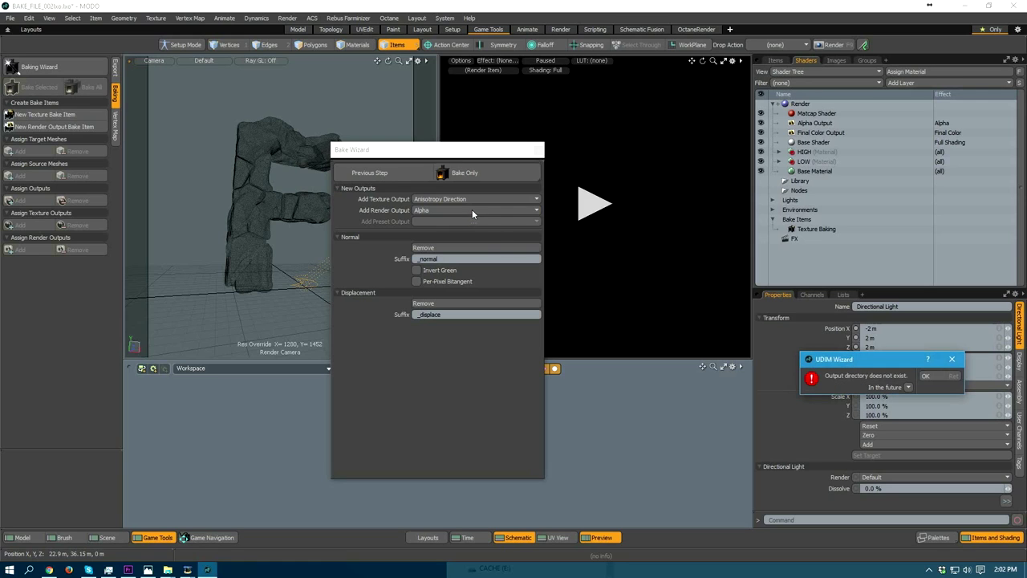
left_click(932, 379)
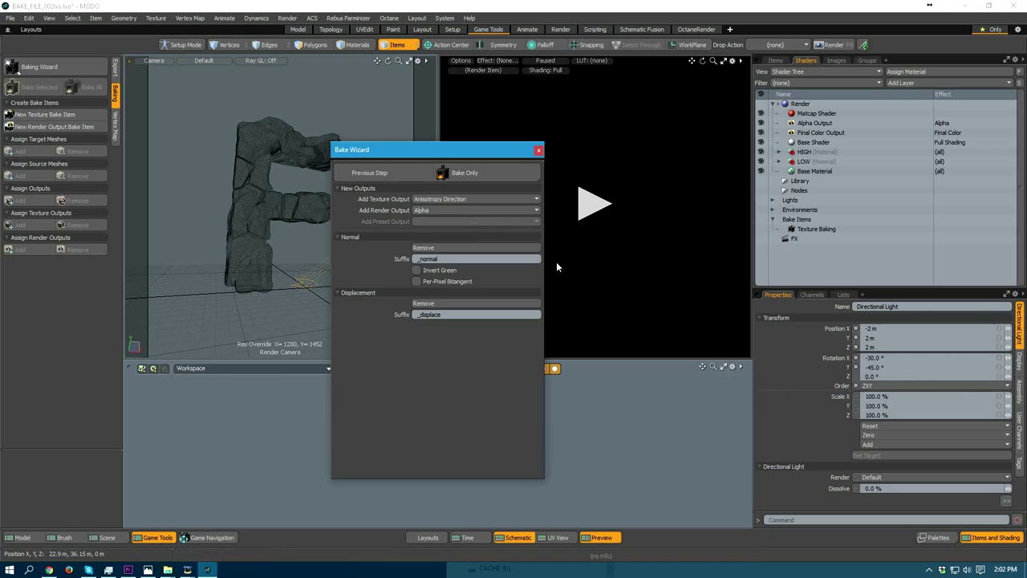
- Set the bake's destination directory to a new folder named bake on the Desktop
left_click(371, 172)
left_click(372, 173)
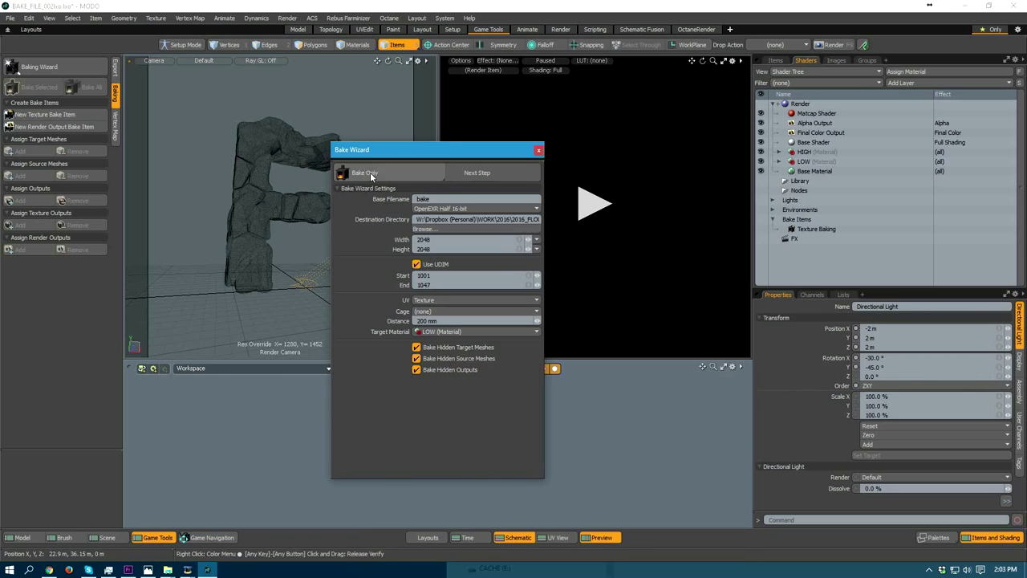
left_click(456, 230)
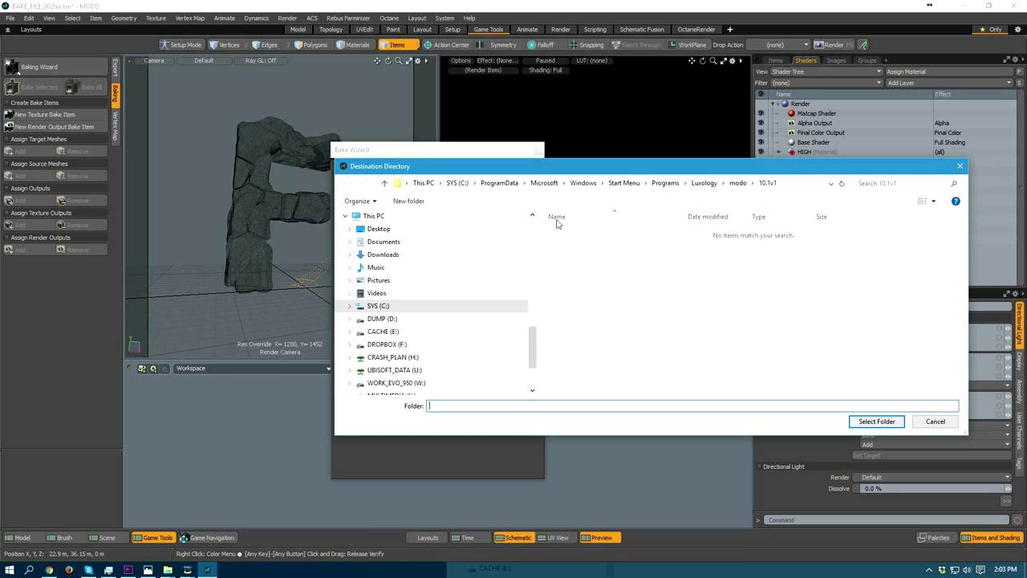
left_click(395, 231)
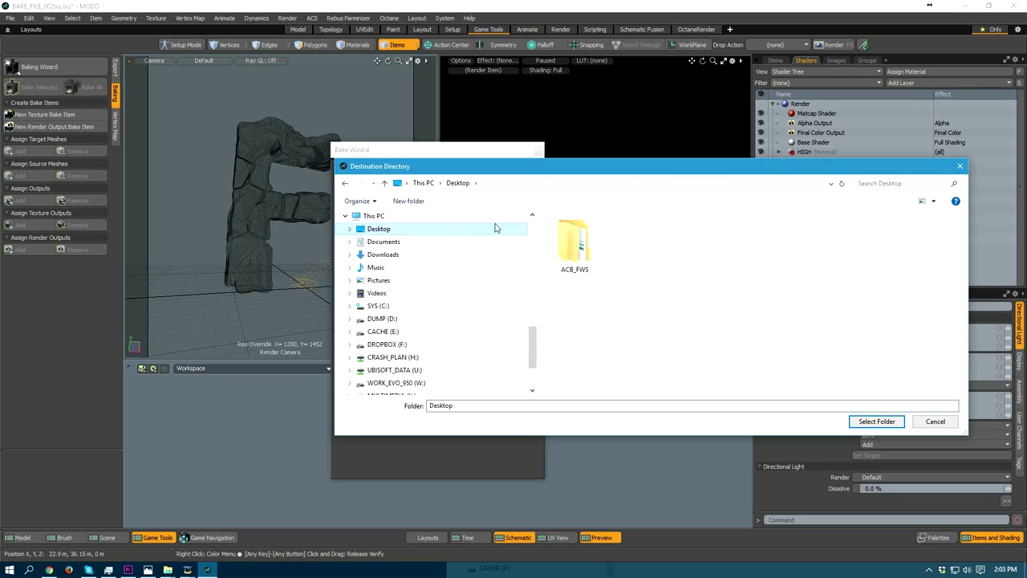
left_click(409, 201)
type("bake")
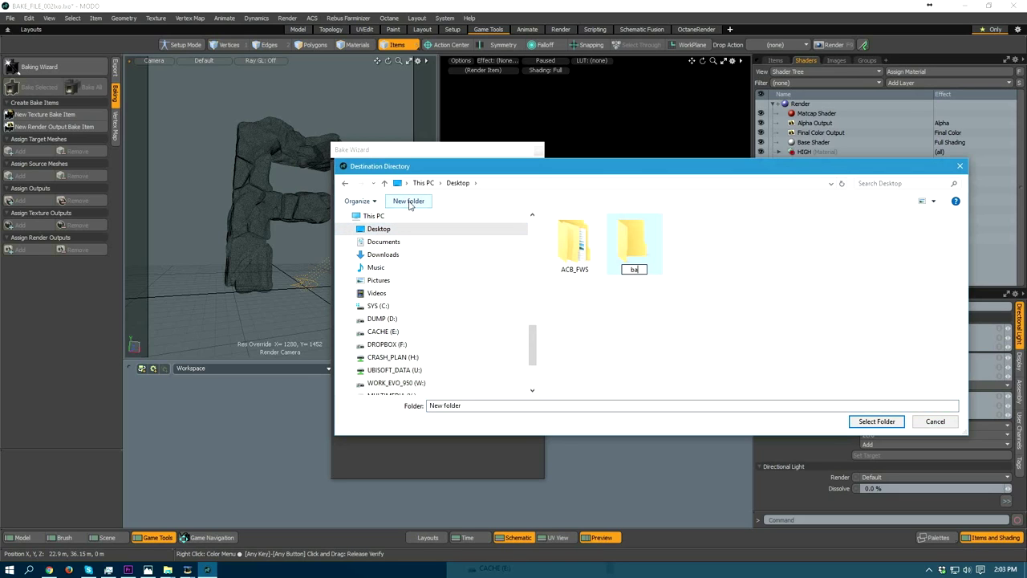
left_click(644, 260)
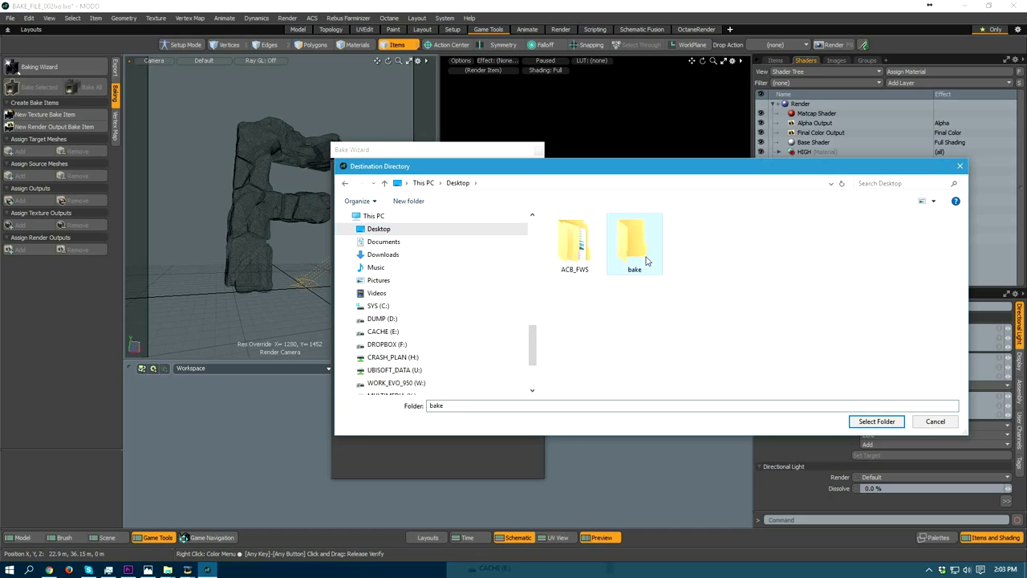
double_click(645, 260)
left_click(876, 422)
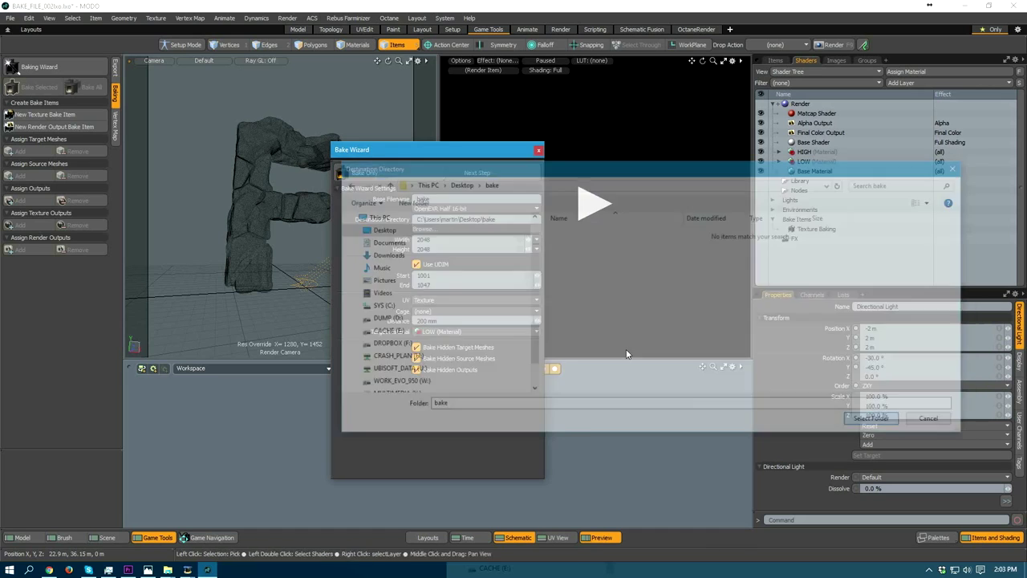
- Advance to the New Outputs page, create the bake items only, and select the Texture Baking item
left_click(492, 176)
left_click(508, 177)
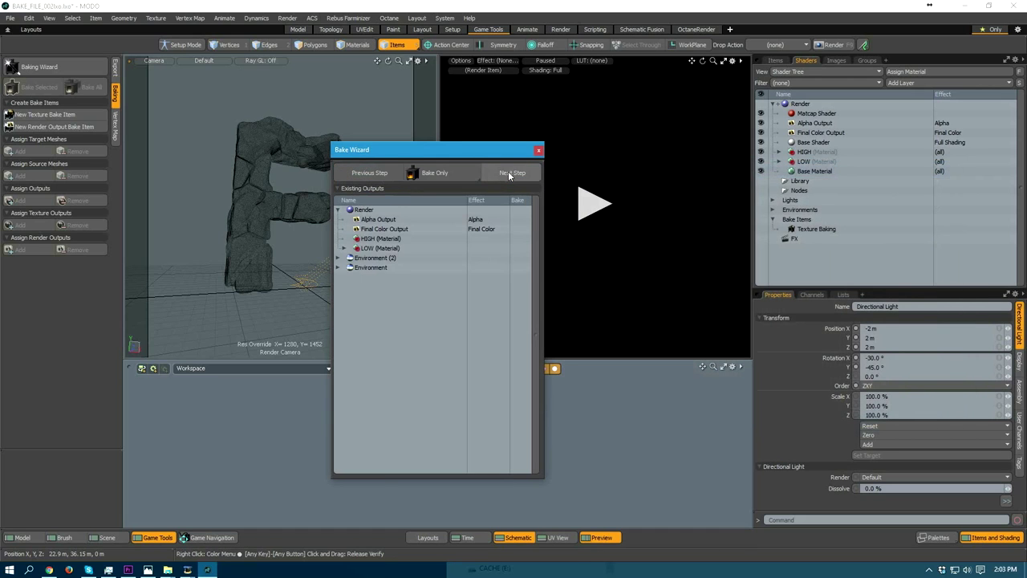
left_click(508, 171)
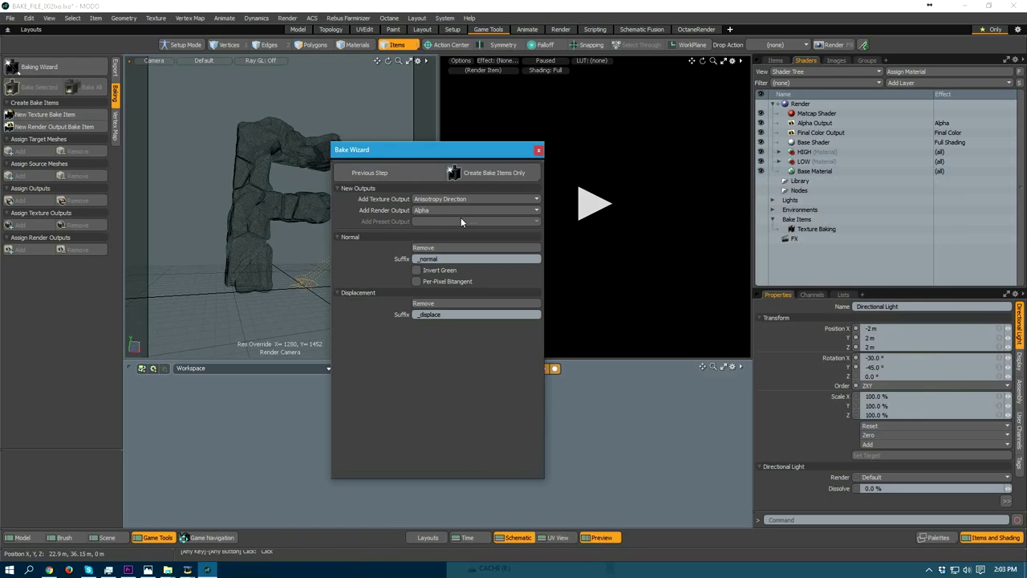
left_click(492, 171)
left_click(490, 171)
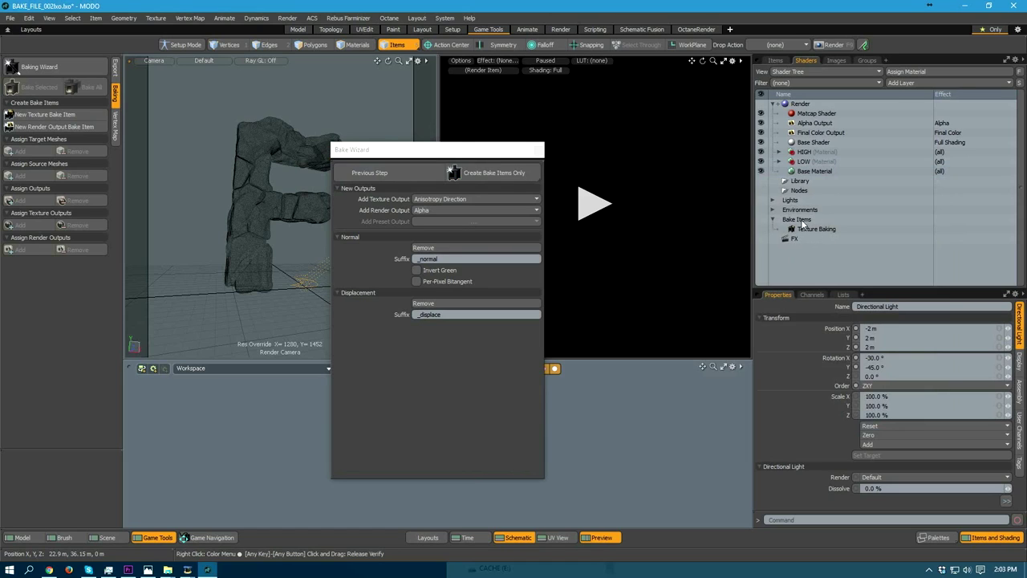
left_click(792, 230)
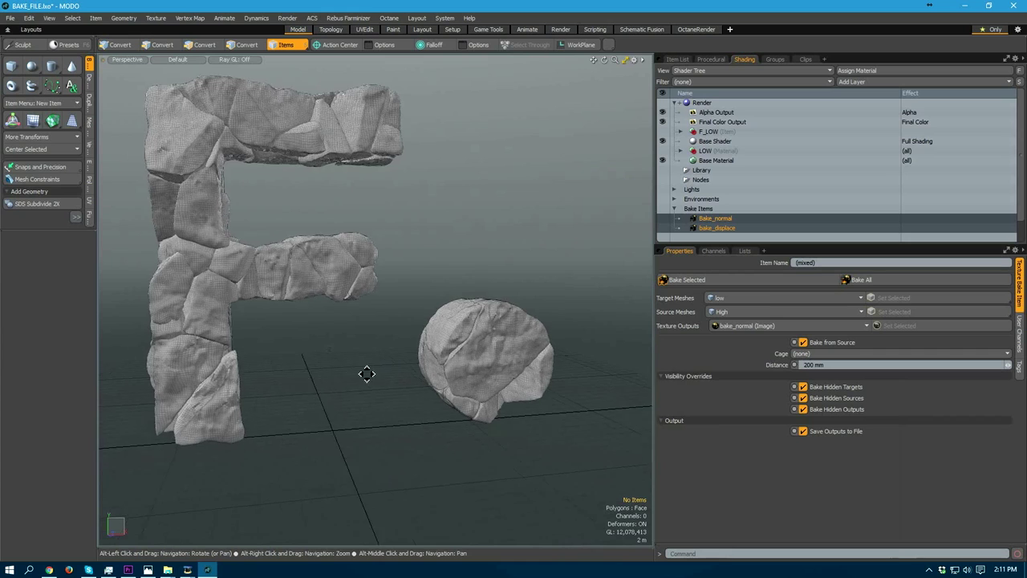
- Inspect the target mesh, source mesh and output settings of the Bake_normal and bake_displace items, together and individually
left_click_drag(367, 371, 399, 390, "alt")
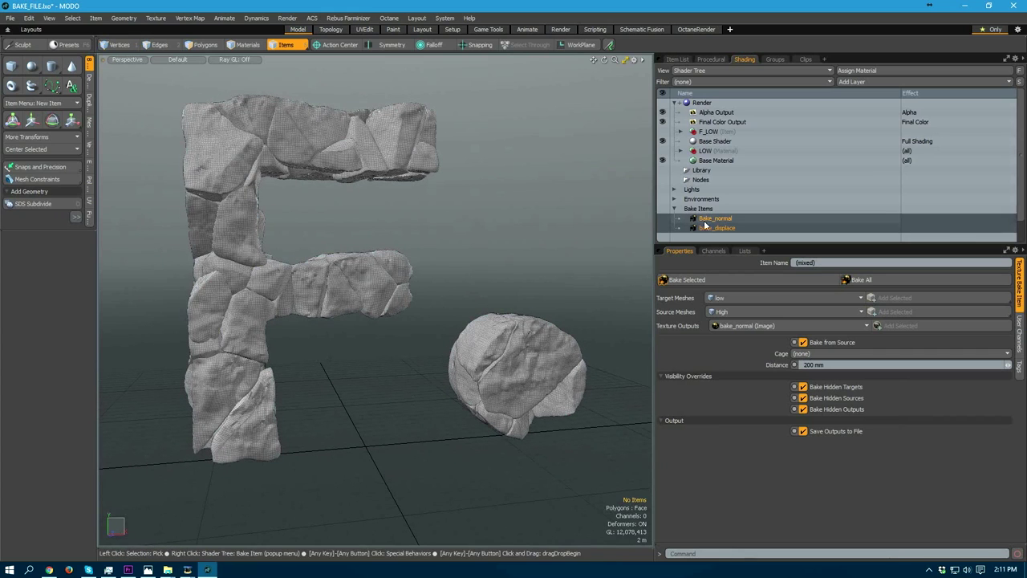
left_click(675, 212)
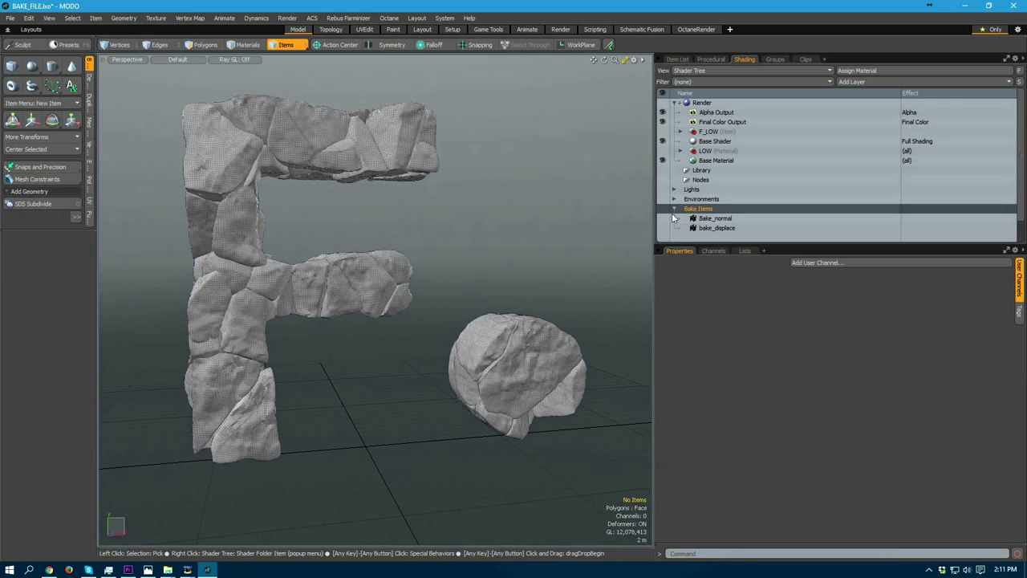
left_click(713, 219)
left_click(715, 228, "shift")
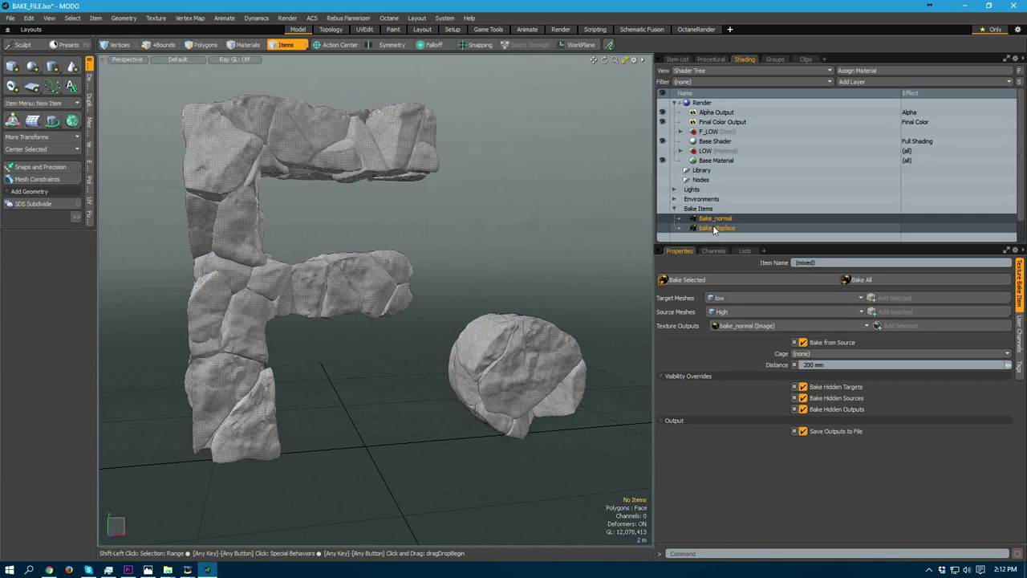
left_click_drag(514, 305, 507, 306, "alt")
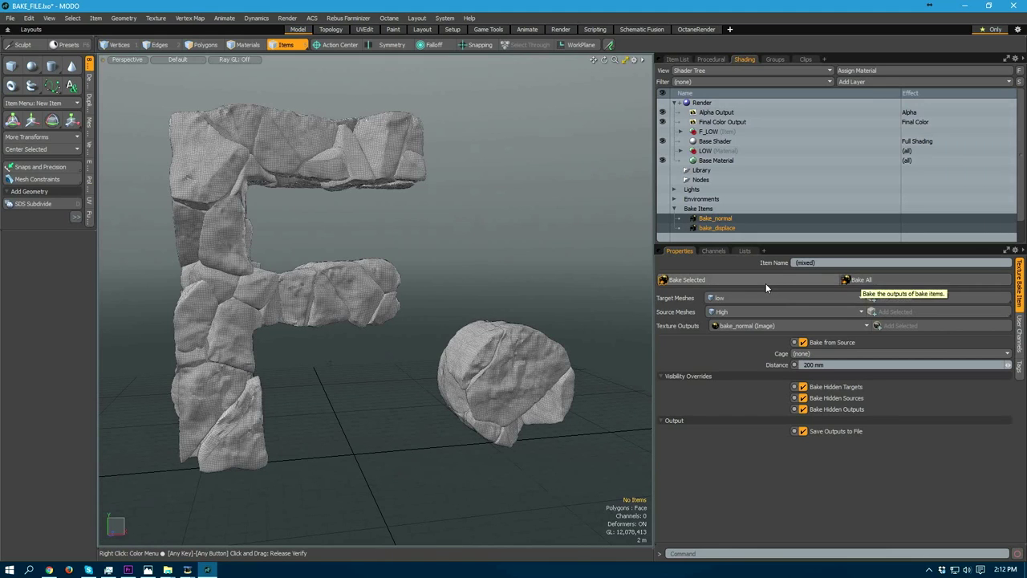
left_click(710, 219)
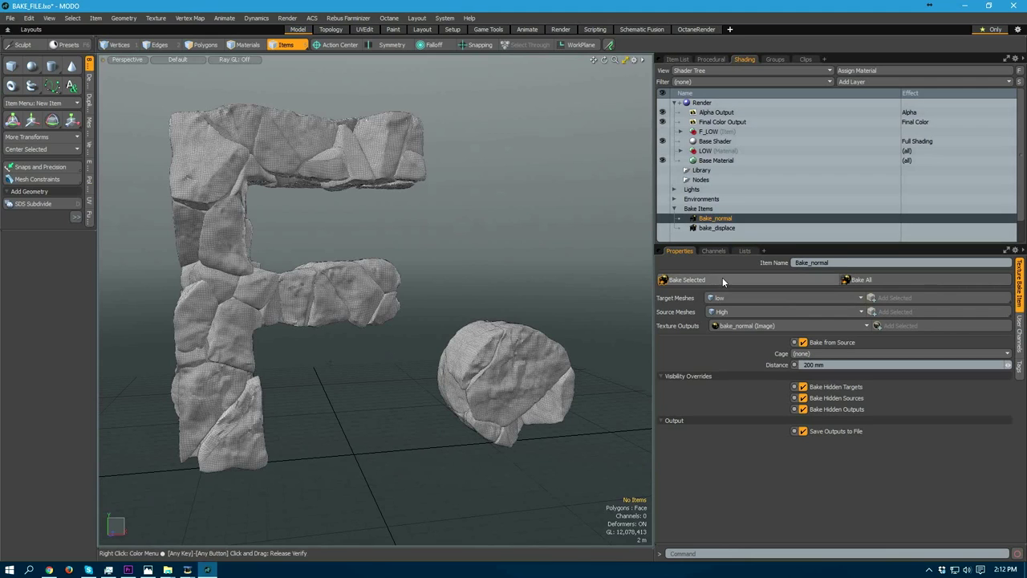
left_click(716, 229)
left_click(709, 219)
mouse_move(443, 319)
left_mouse_down("alt")
mouse_move(464, 323)
mouse_move(430, 318)
left_mouse_up("alt")
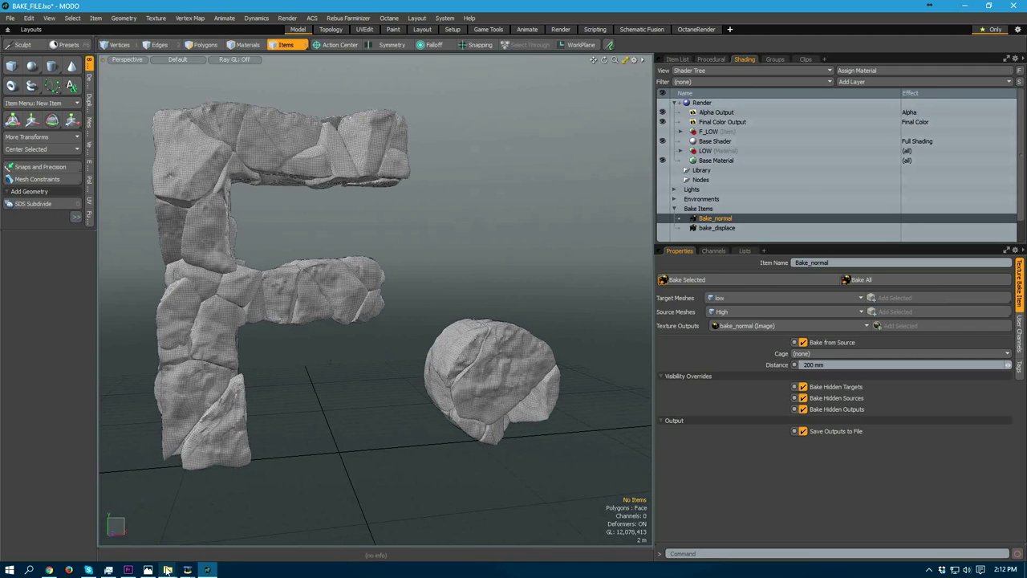
- Switch to File Explorer and examine the baked UDIM EXR files in the NORMAL folder
mouse_move(167, 570)
left_click(269, 536)
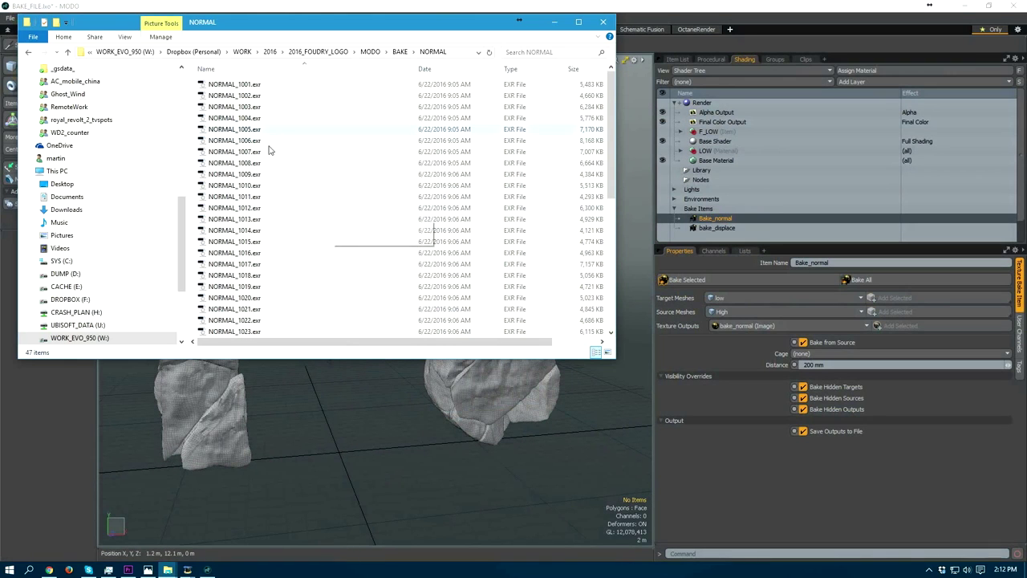
left_click(244, 85)
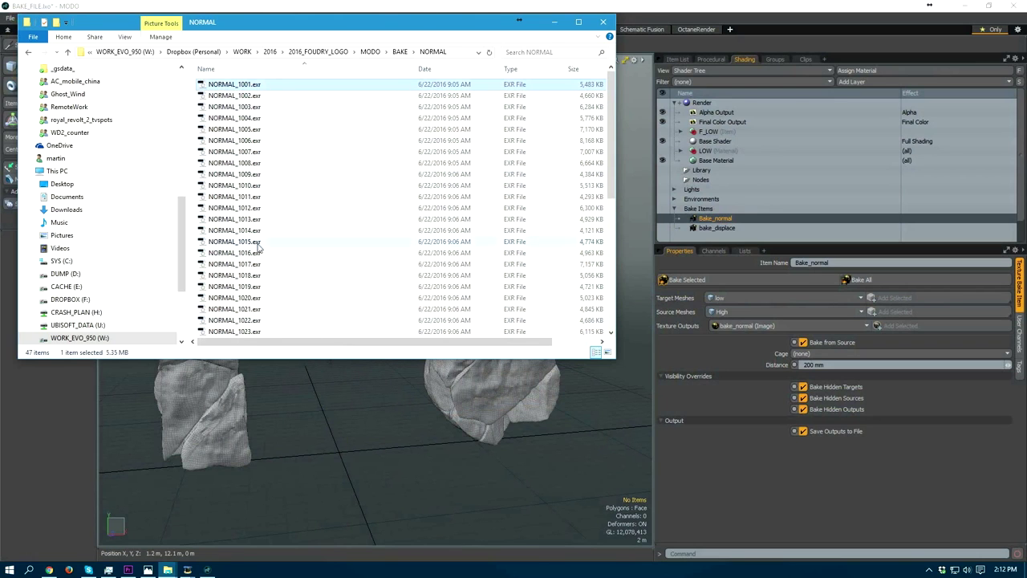
- Back in MODO, export only the low mesh under F_LOW in Wavefront OBJ format
left_click_drag(412, 411, 385, 415, "alt")
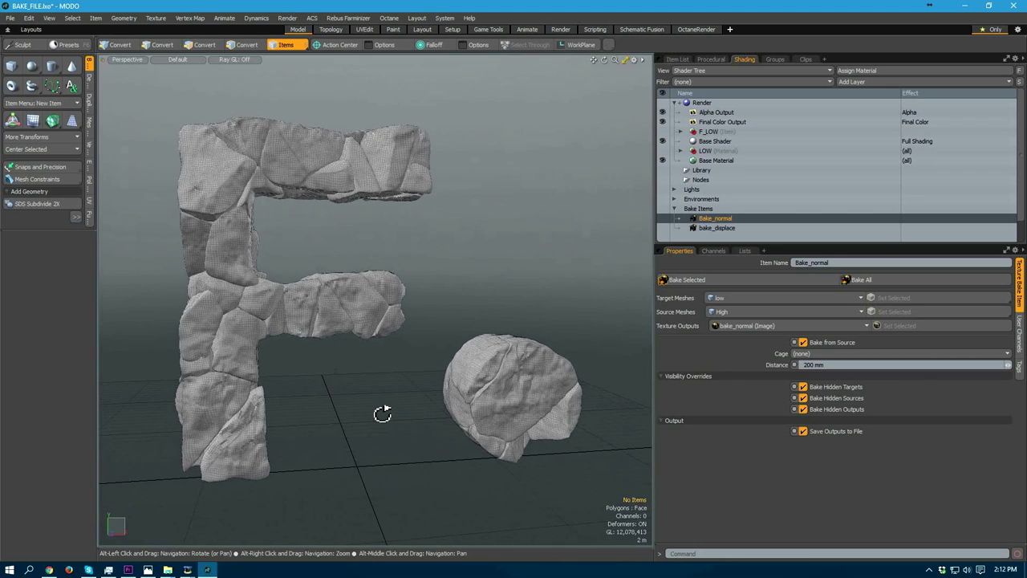
left_click(491, 341)
left_click(677, 59)
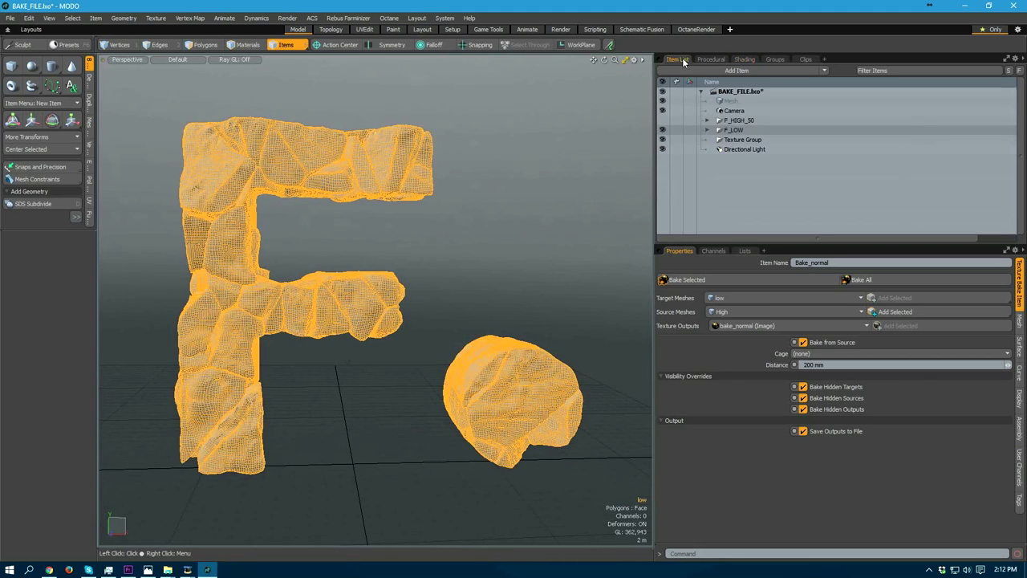
left_click(708, 130)
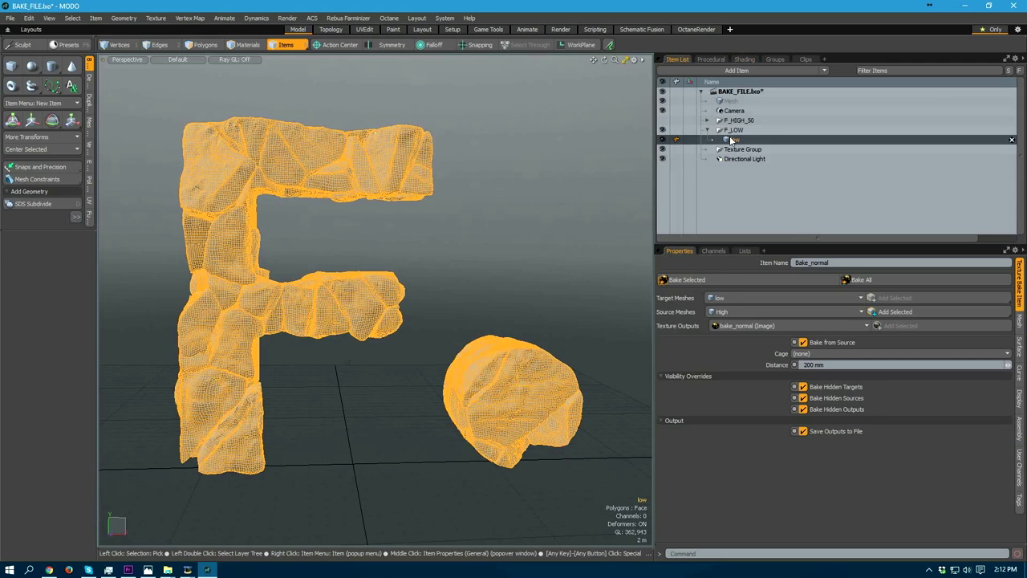
right_click(730, 138)
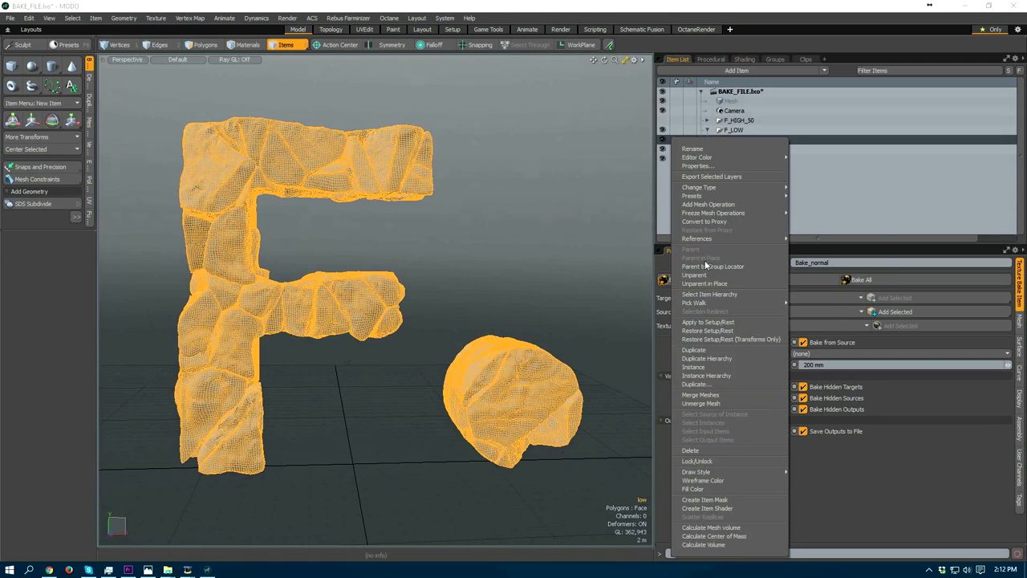
left_click(713, 176)
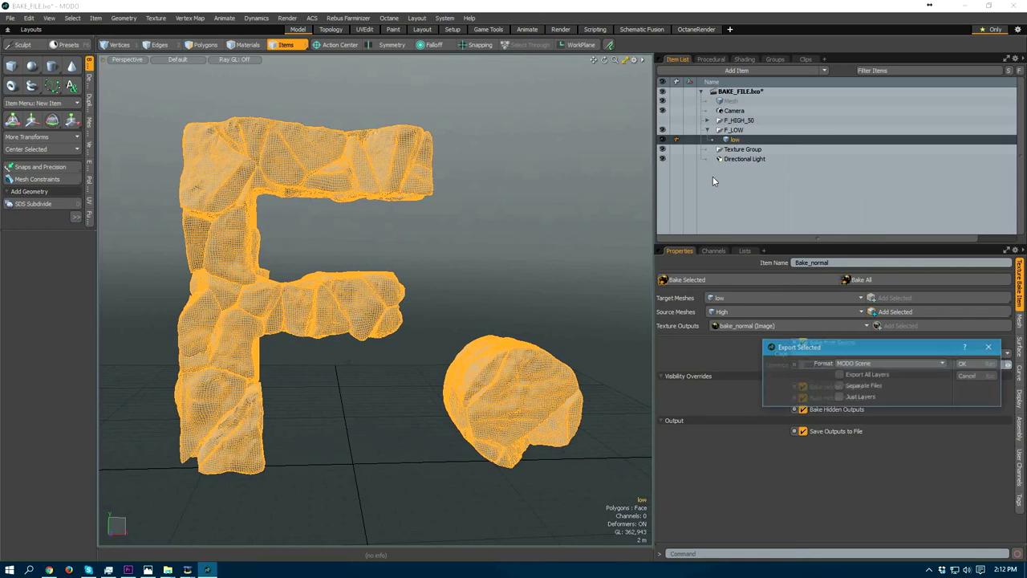
left_click_drag(826, 352, 387, 328)
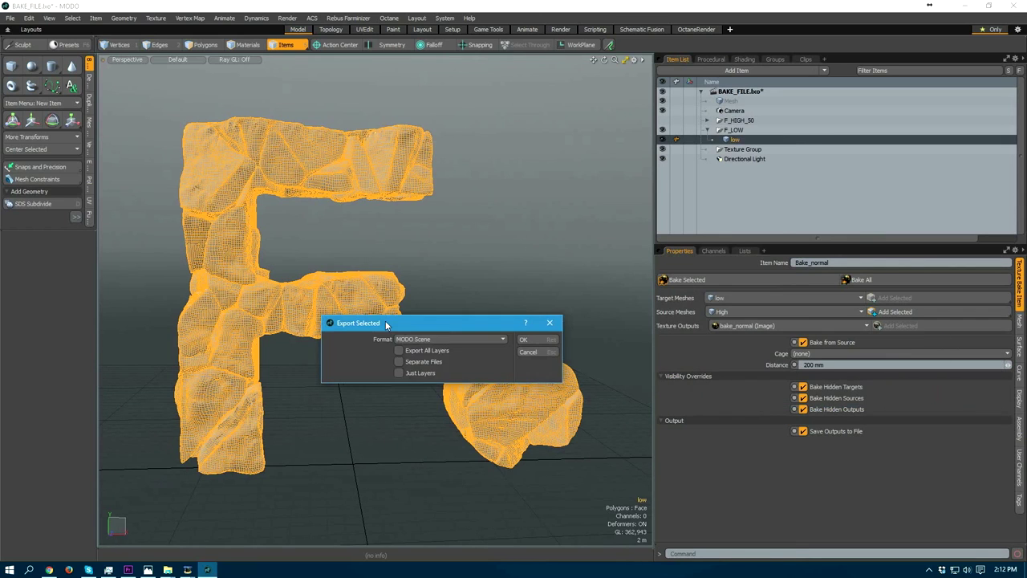
left_click(436, 338)
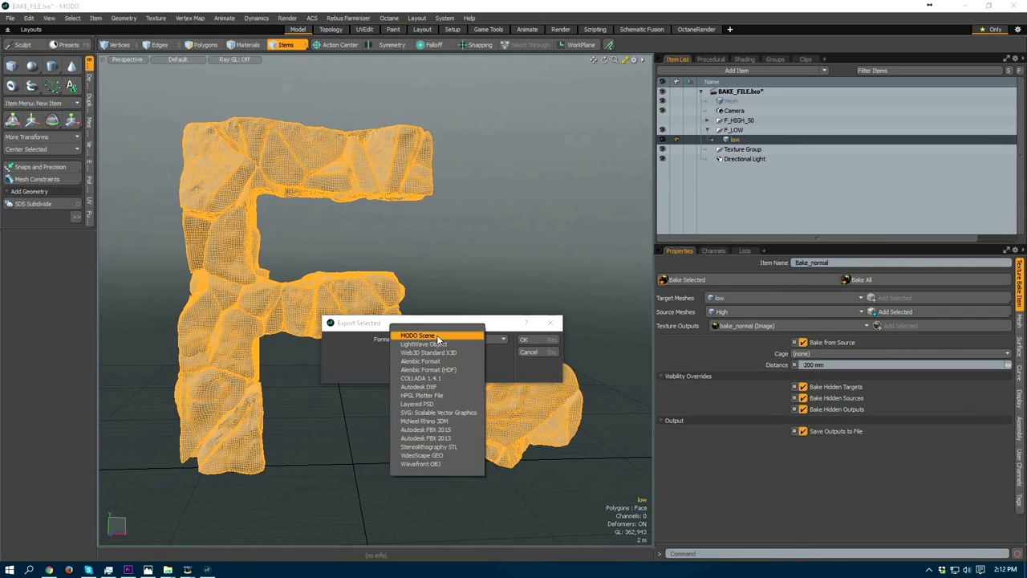
left_click(437, 464)
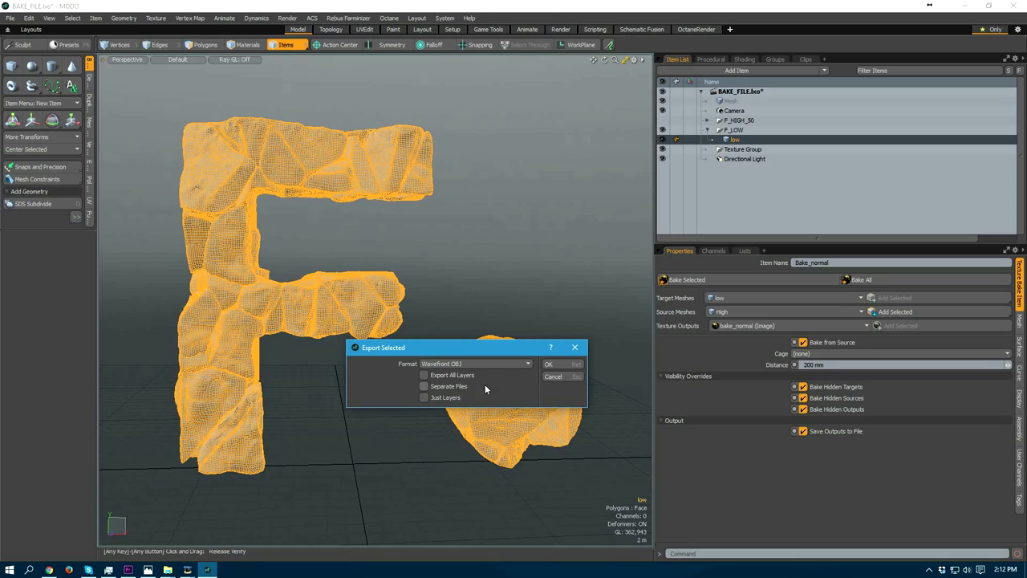
left_click(548, 366)
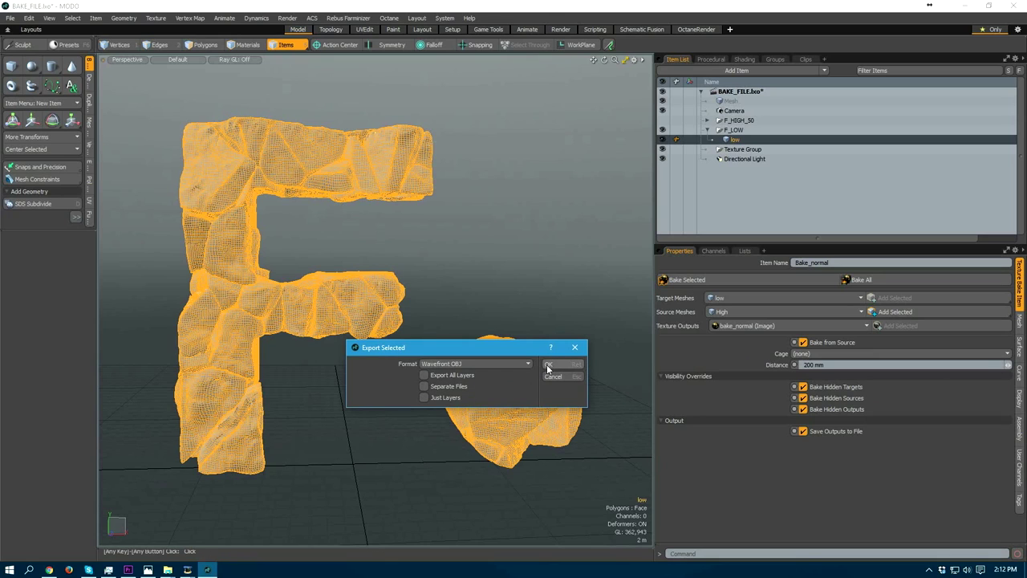
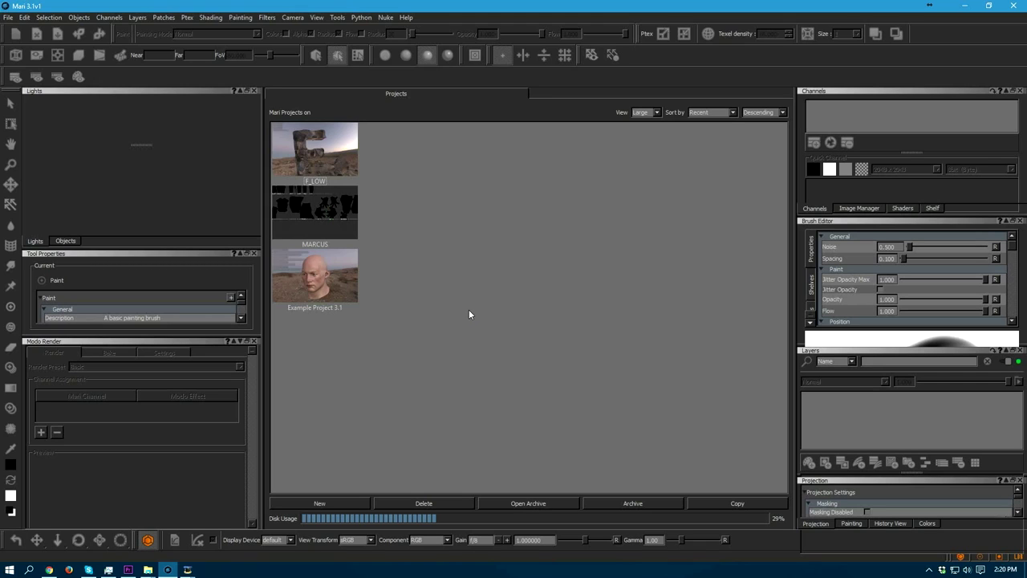
- Start a new project and load the mesh F_LOW_UV.OBJ from the 2016_FOUDRY_LOGO folder as its geometry
left_click(329, 502)
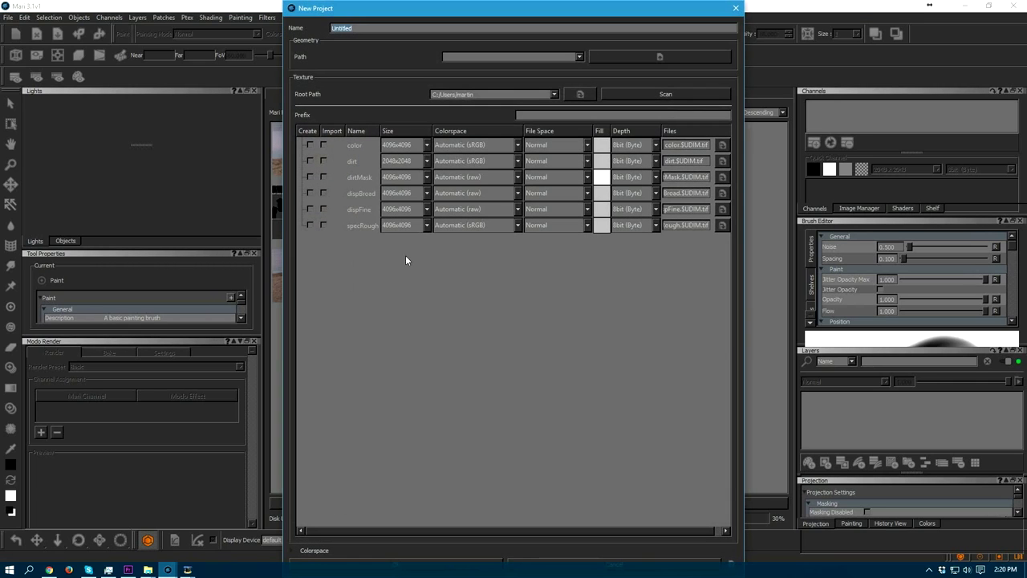
left_click(609, 60)
left_click(513, 422)
type("W:\\Dropbox (Personal)\\WORK\\2016\\2016_FOUNDRY_LOGO\\")
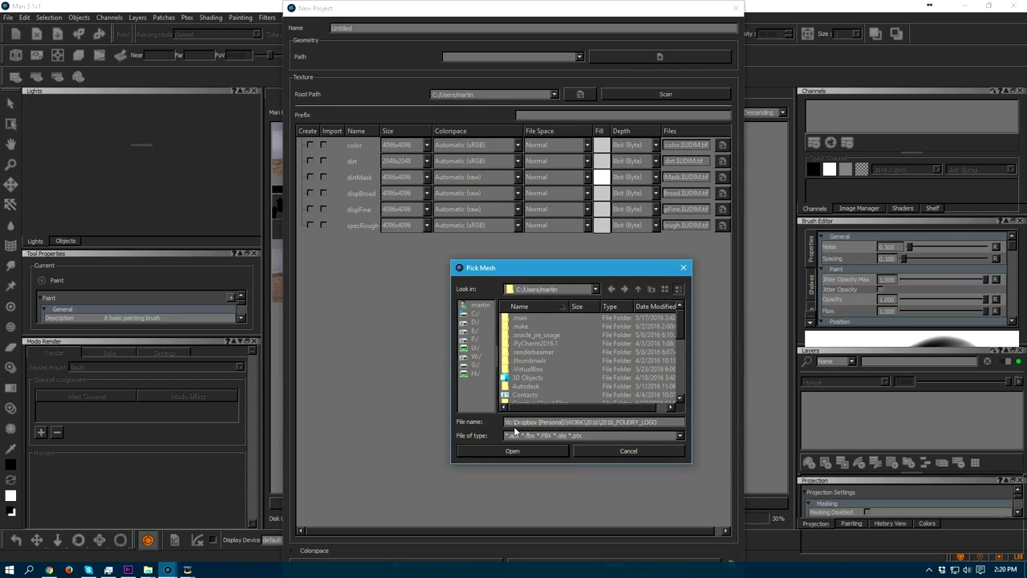
key("Return")
double_click(522, 369)
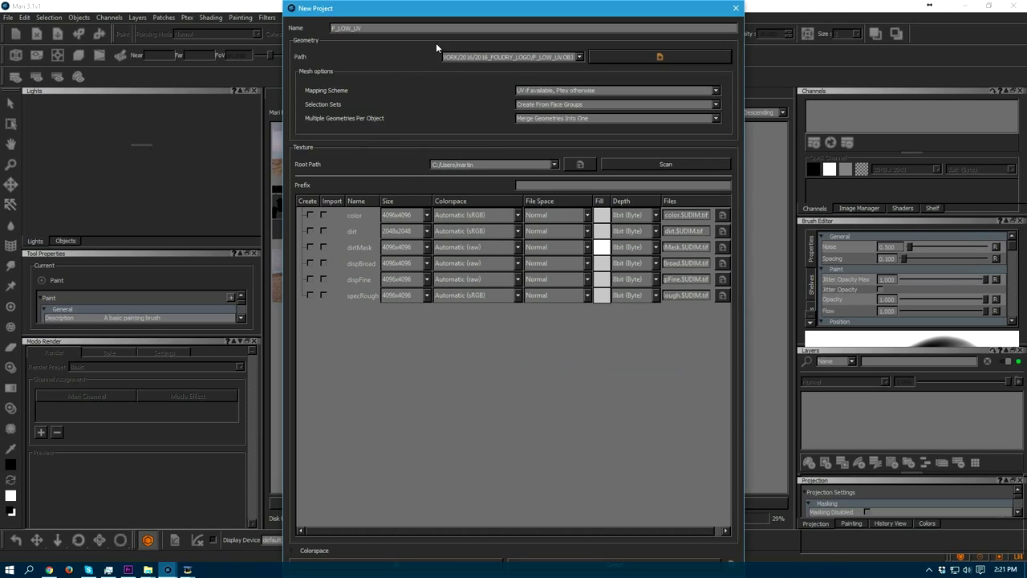
- Set the color channel's size to 2048x2048 and the mapping scheme to UV if available, Ptex otherwise
left_click(417, 215)
left_click(403, 201)
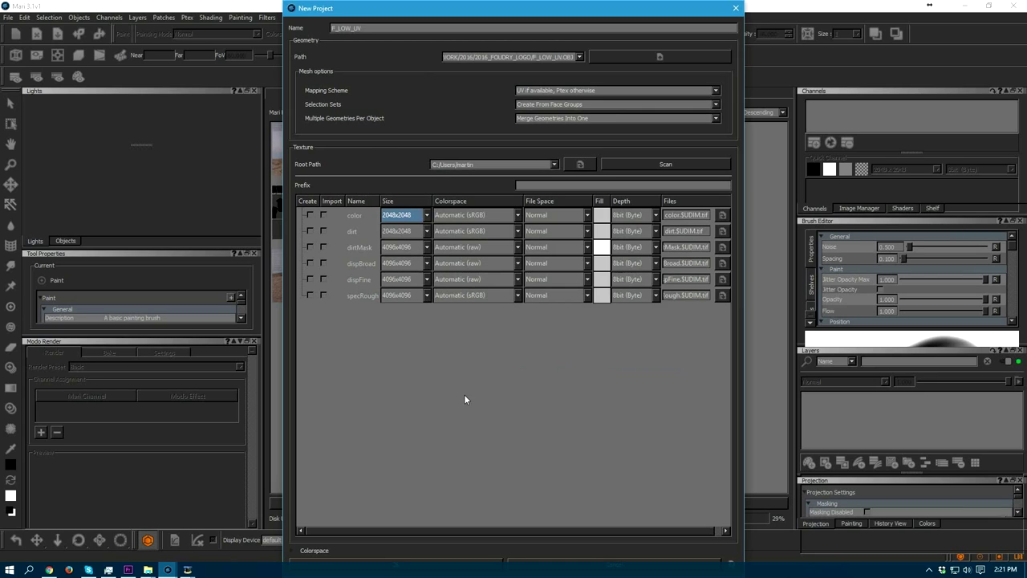
left_click(538, 90)
left_click(538, 91)
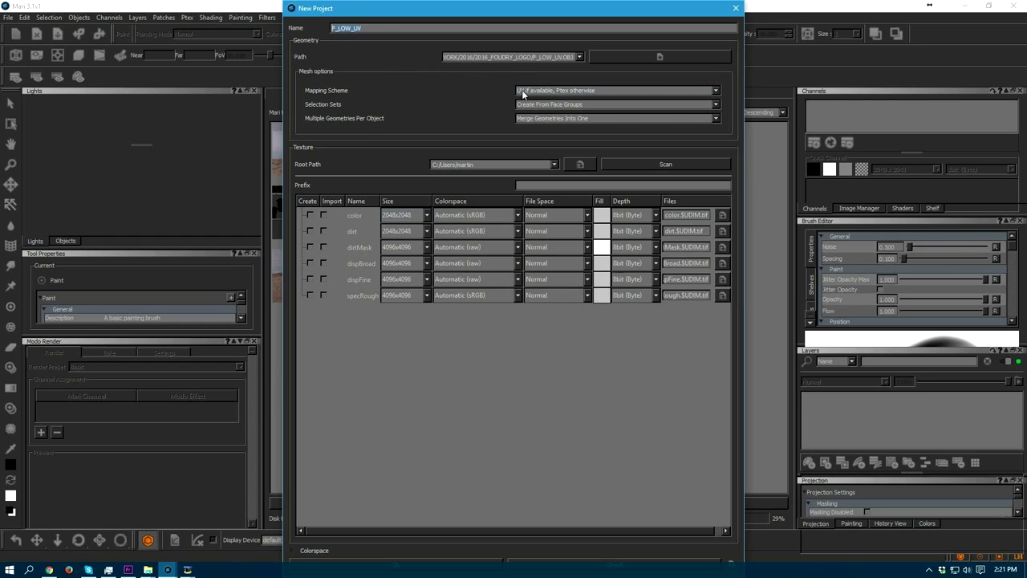
left_click(546, 90)
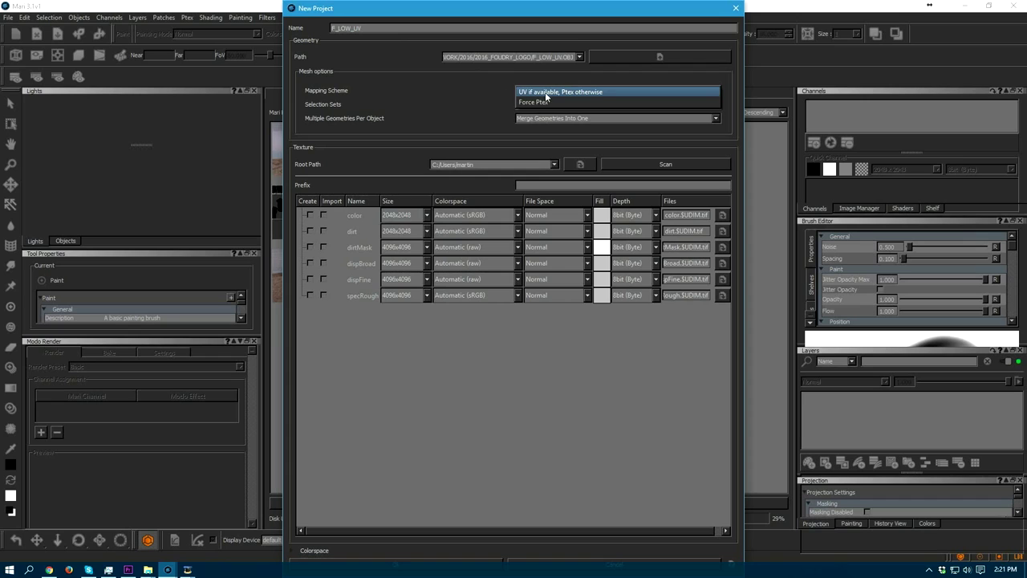
left_click(525, 92)
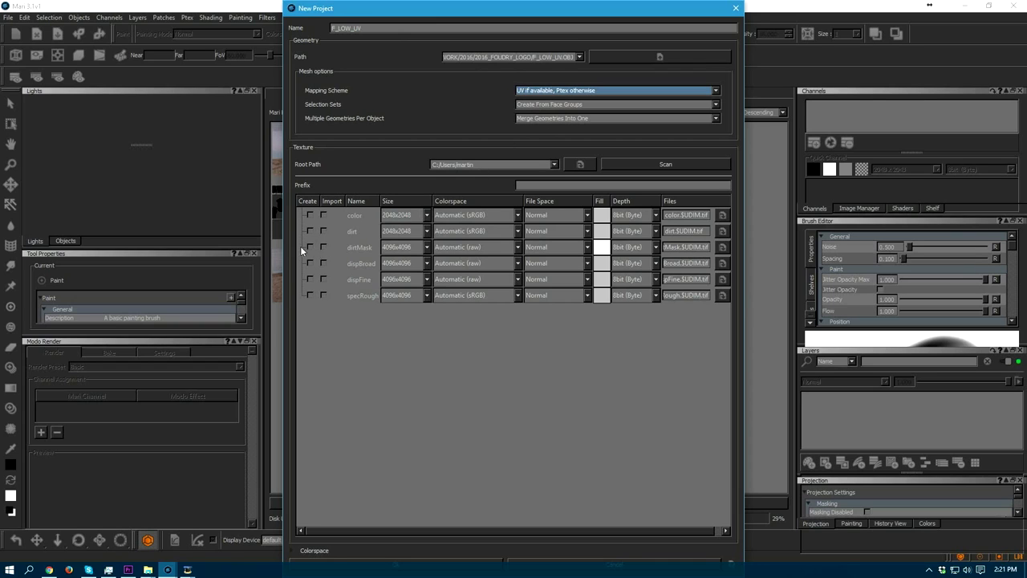
- Enable creation of the color channel and create the F_LOW_UV project
left_click(311, 212)
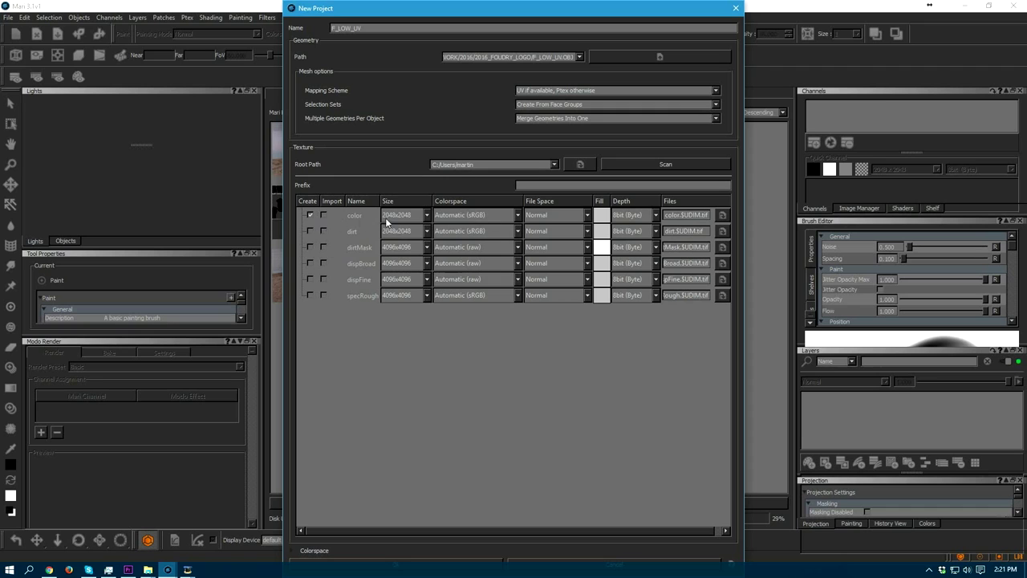
left_click_drag(285, 2, 290, 51)
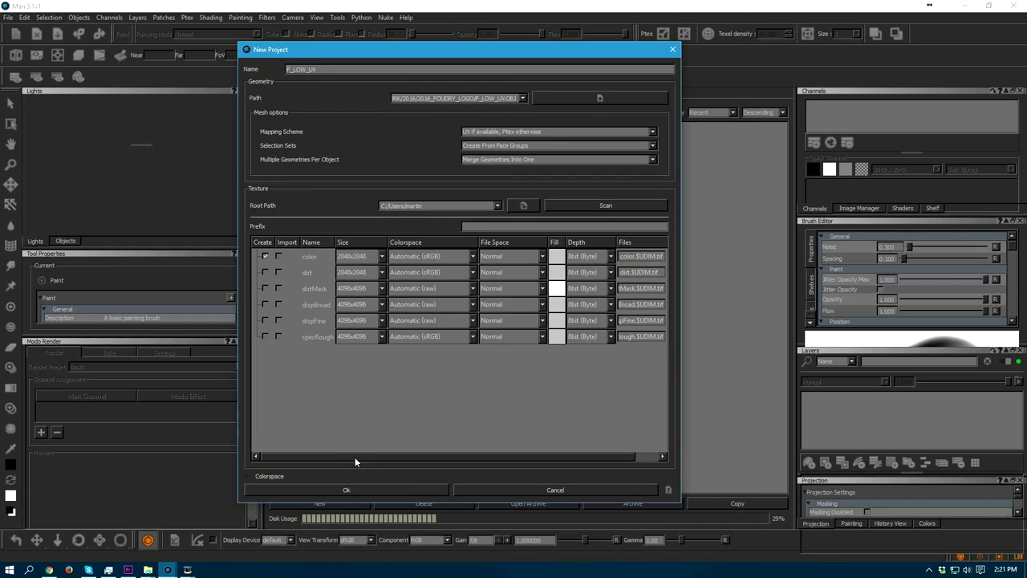
left_click(373, 489)
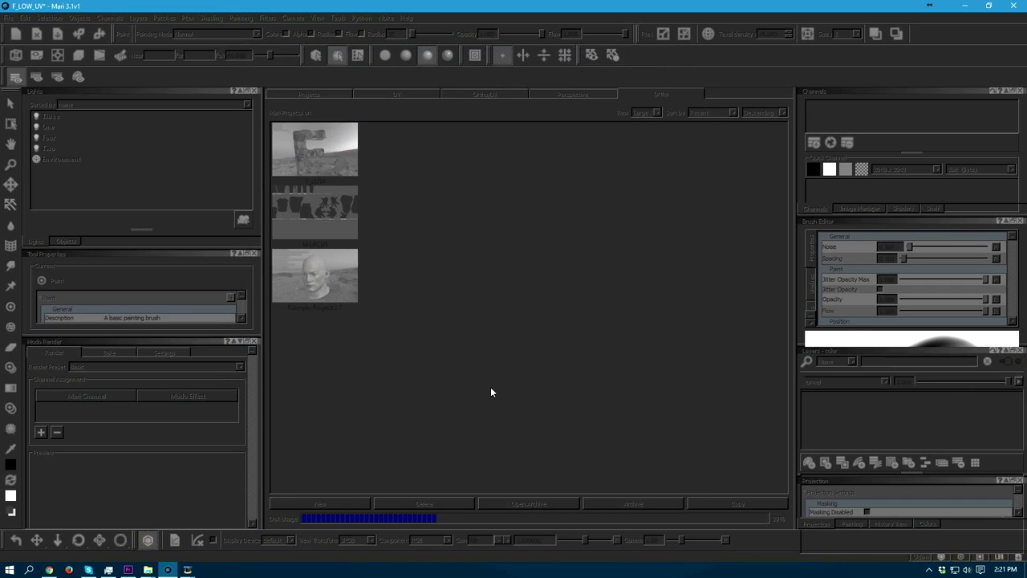
- Examine the imported stone F model from several angles alongside its UV patches in the split Ortho/UV view
left_click_drag(487, 382, 543, 401, "alt")
mouse_move(552, 316)
left_mouse_down("alt")
mouse_move(515, 321)
mouse_move(398, 393)
mouse_move(417, 473)
mouse_move(513, 219)
left_mouse_up("alt")
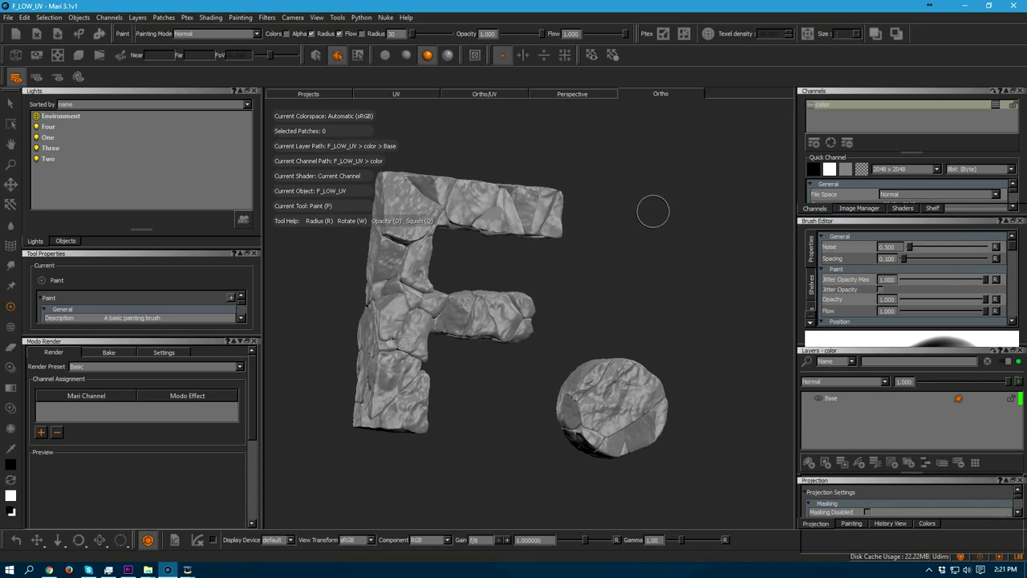
left_click(484, 94)
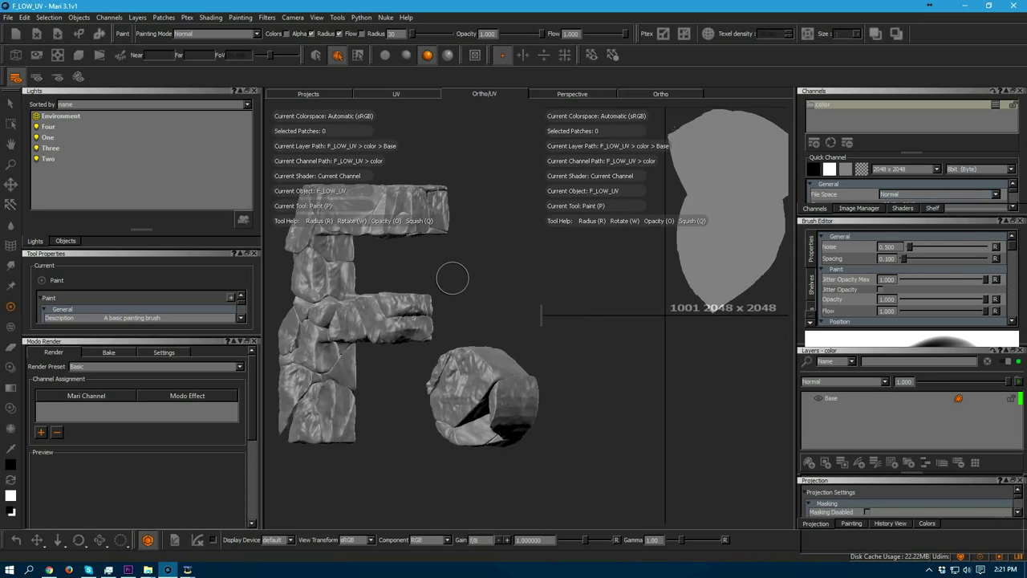
middle_click_drag(688, 285, 695, 372, "alt")
right_click_drag(695, 371, 605, 330, "alt")
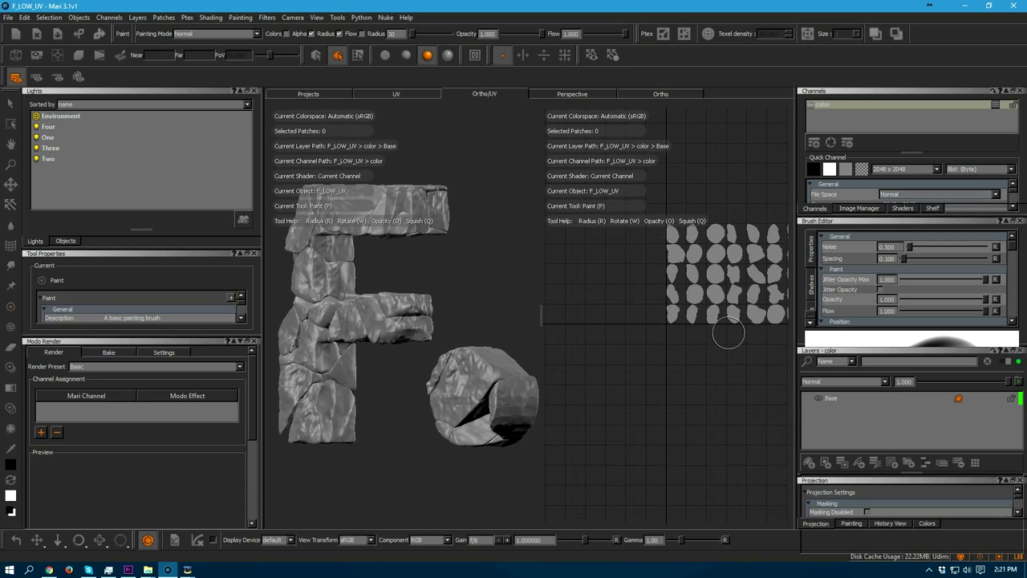
middle_click_drag(730, 334, 638, 346, "alt")
right_click_drag(638, 346, 776, 339, "alt")
middle_click_drag(651, 286, 731, 353, "alt")
right_click_drag(649, 339, 671, 355, "alt")
middle_click_drag(671, 356, 704, 372, "alt")
right_click_drag(704, 372, 659, 367, "alt")
middle_click_drag(635, 374, 590, 365, "alt")
left_click_drag(361, 380, 450, 381, "alt")
middle_click_drag(450, 380, 468, 378, "alt")
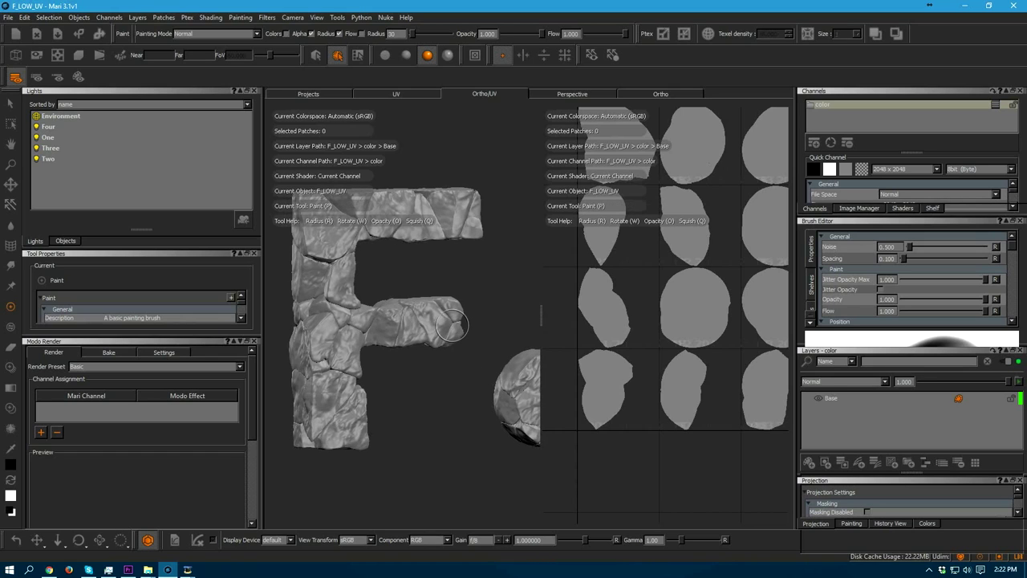
mouse_move(402, 302)
middle_mouse_down("alt")
mouse_move(412, 304)
mouse_move(408, 313)
middle_mouse_up("alt")
mouse_move(368, 295)
left_mouse_down("alt")
mouse_move(426, 298)
mouse_move(357, 287)
mouse_move(412, 343)
left_mouse_up("alt")
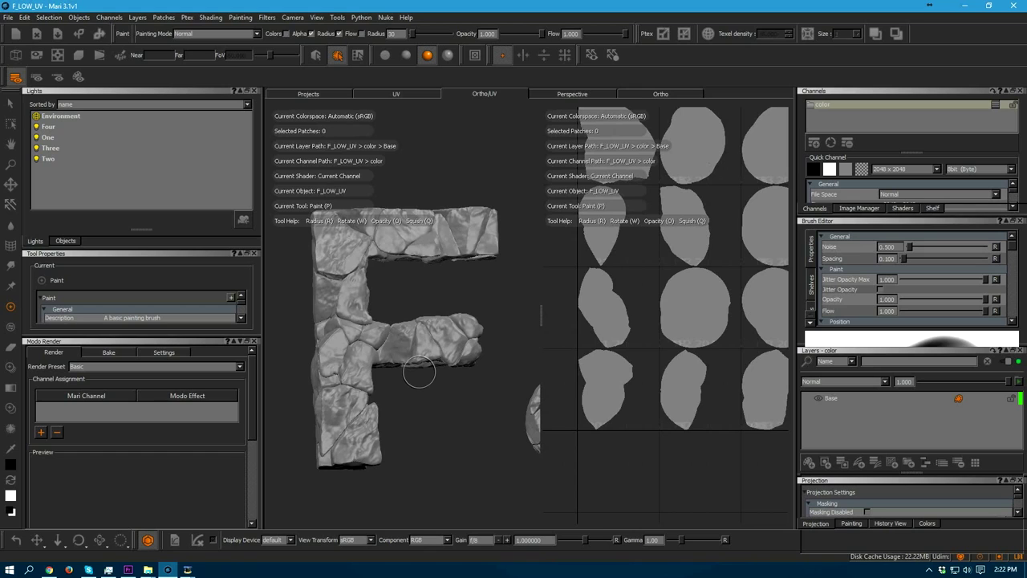
middle_click_drag(434, 366, 430, 361, "alt")
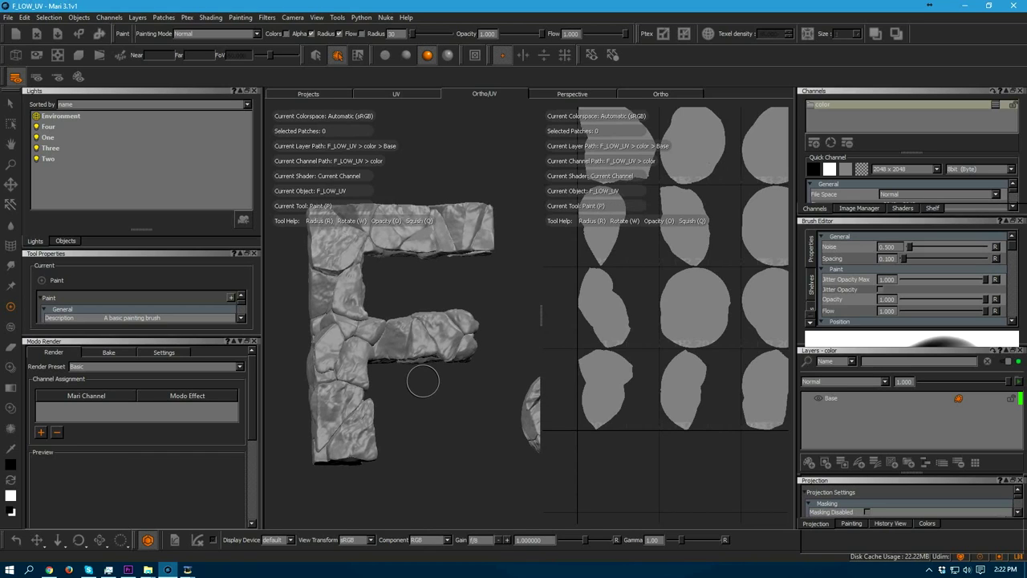
- Reduce the workspace by removing the Lights, Tool Properties, Modo Render and Brush Editor palettes, and maximize the application window
left_click(902, 209)
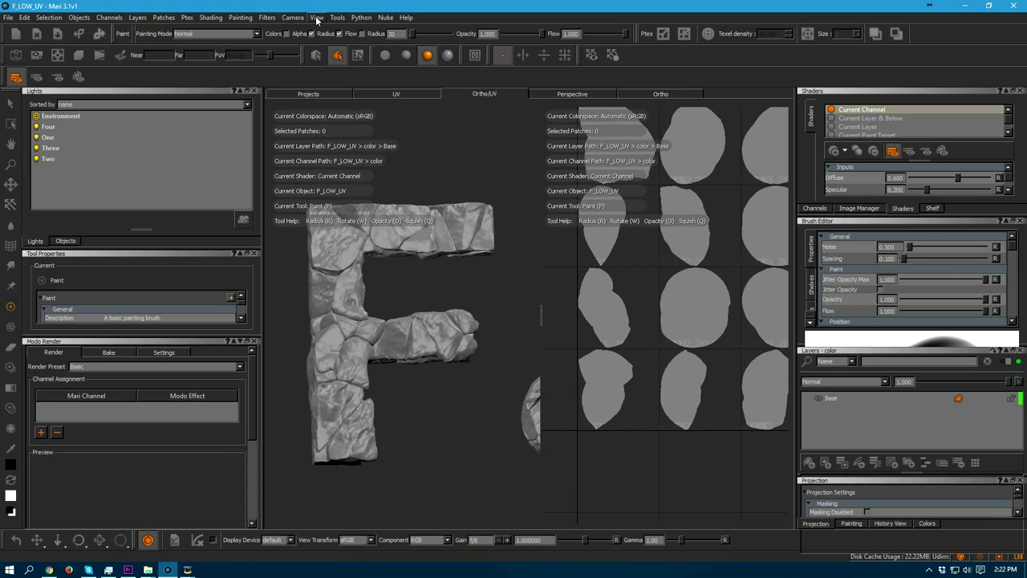
left_click(317, 18)
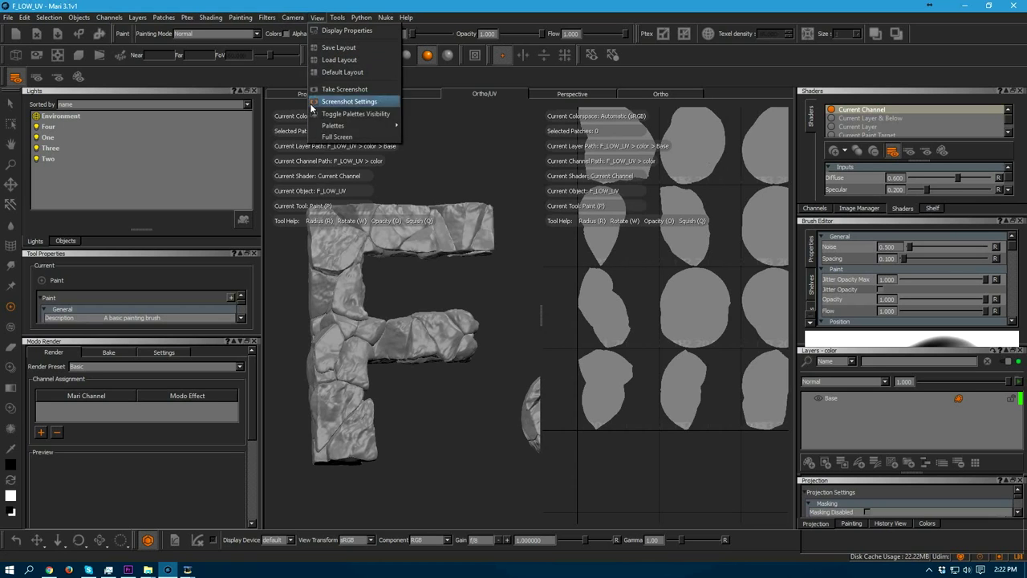
left_click(354, 89)
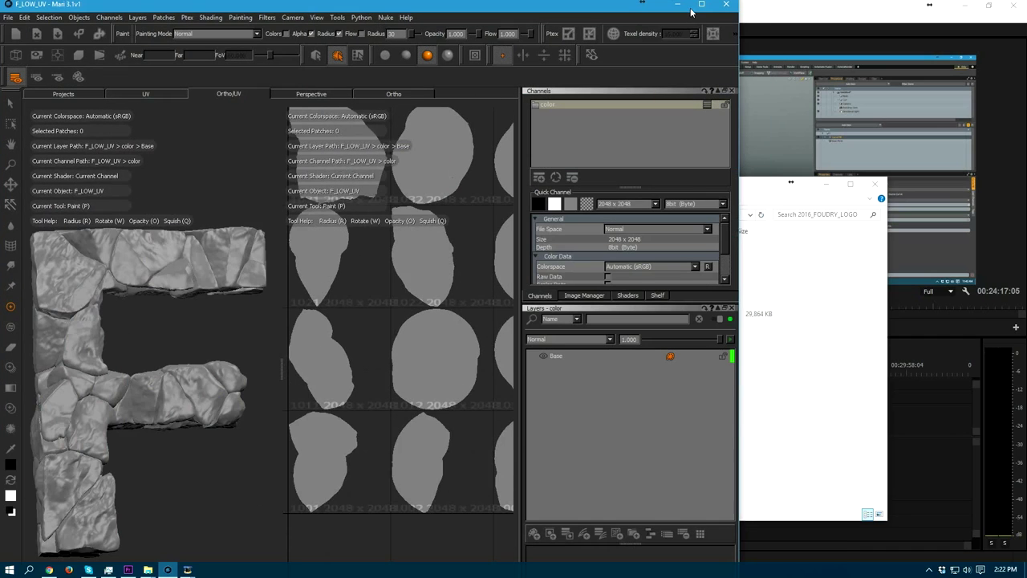
left_click(693, 8)
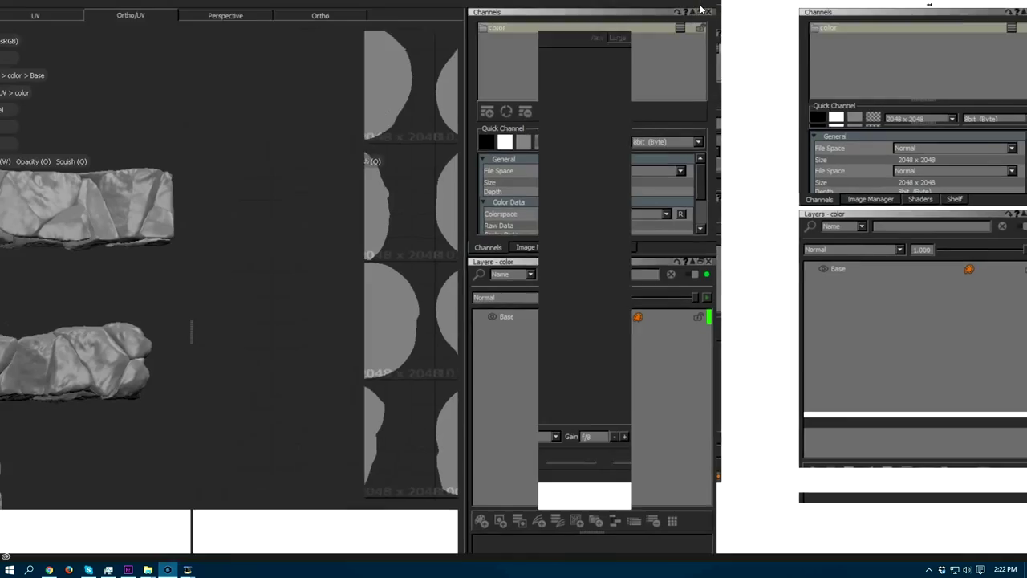
middle_click_drag(600, 296, 630, 294, "alt")
mouse_move(269, 290)
middle_mouse_down("alt")
mouse_move(290, 282)
mouse_move(237, 274)
mouse_move(281, 297)
middle_mouse_up("alt")
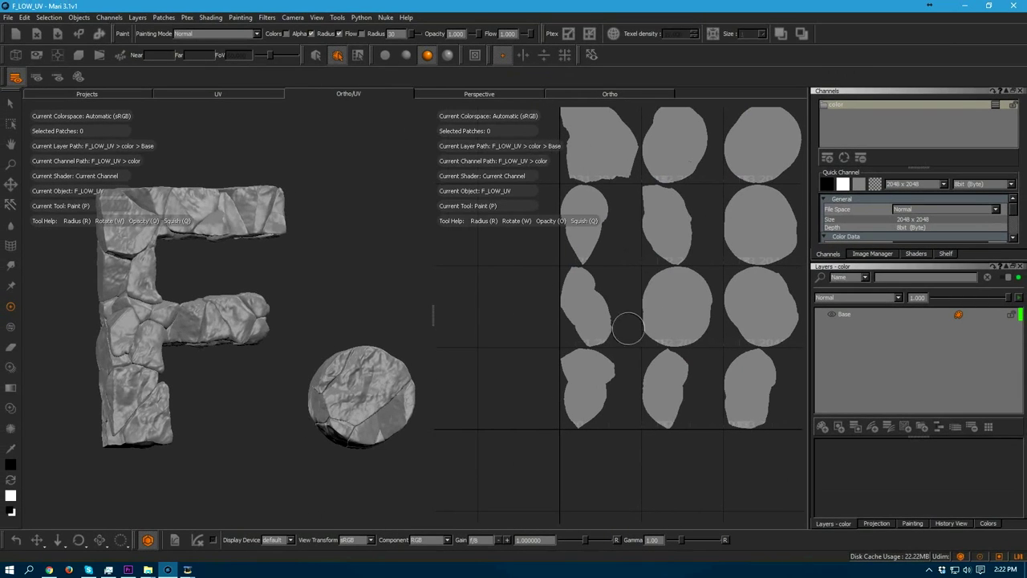
- Add a BRDF shader to the model and assign the color channel to its Diffuse Color input
left_click(915, 253)
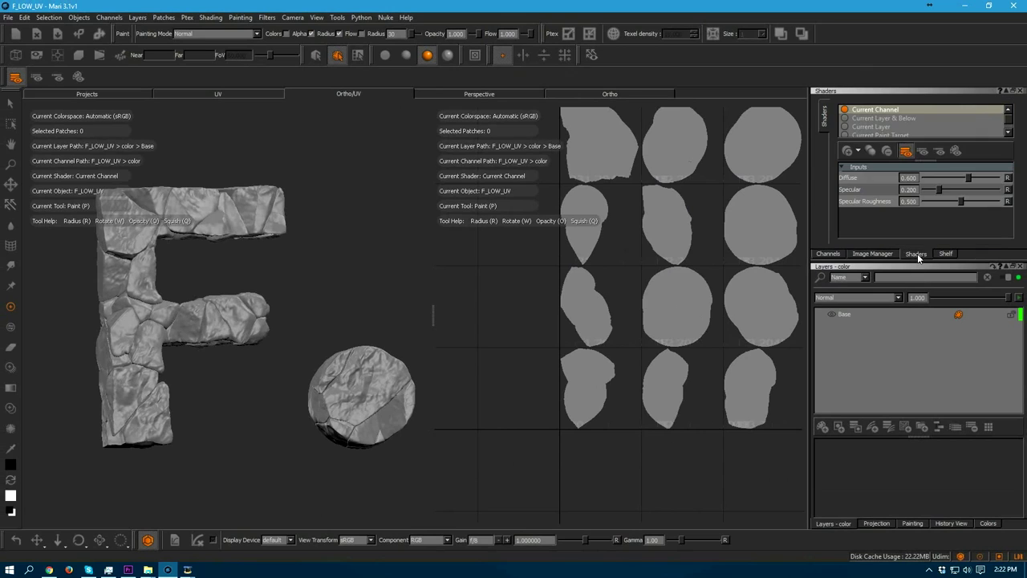
left_click(855, 152)
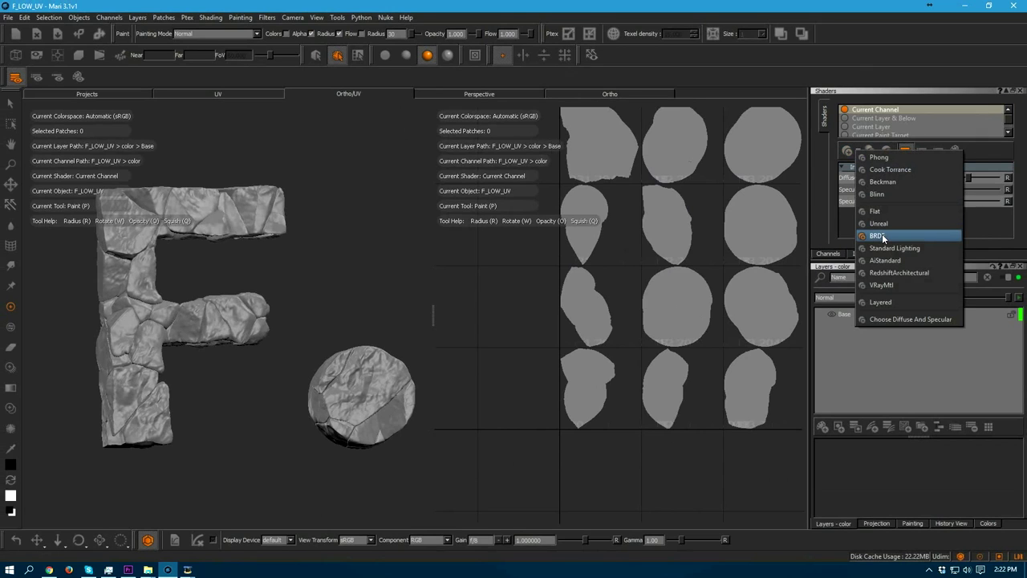
left_click(874, 236)
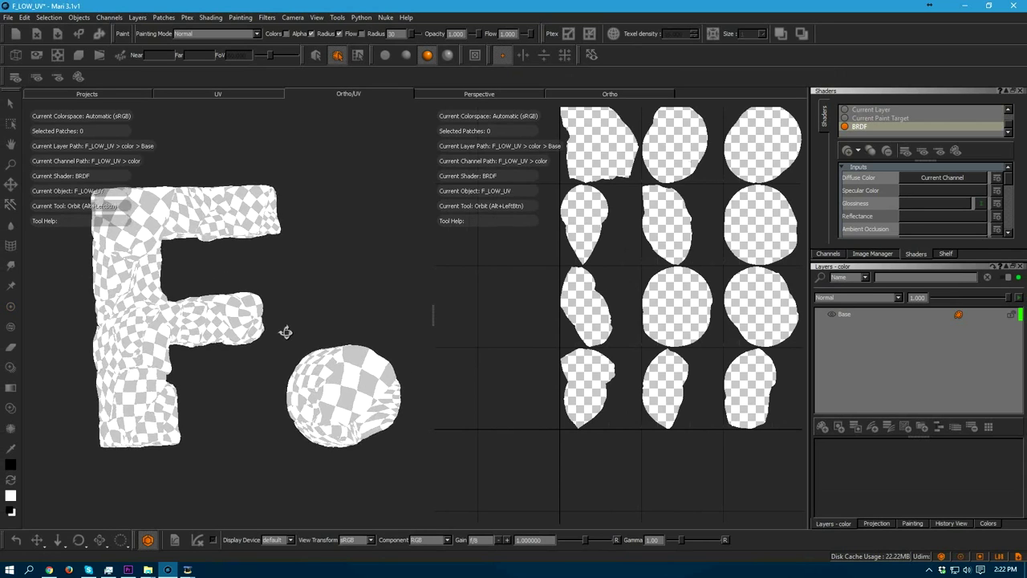
left_click(931, 180)
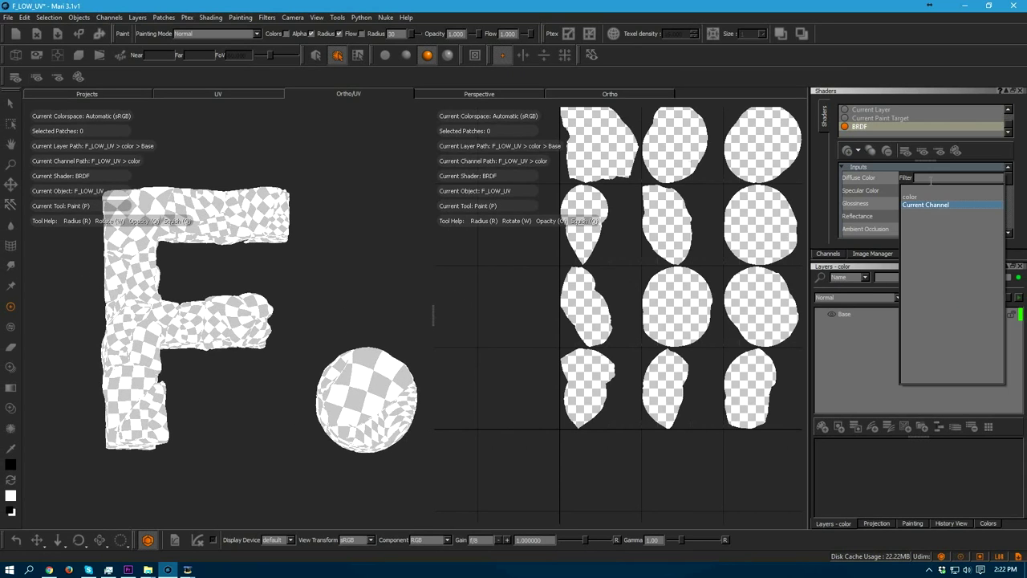
left_click(925, 196)
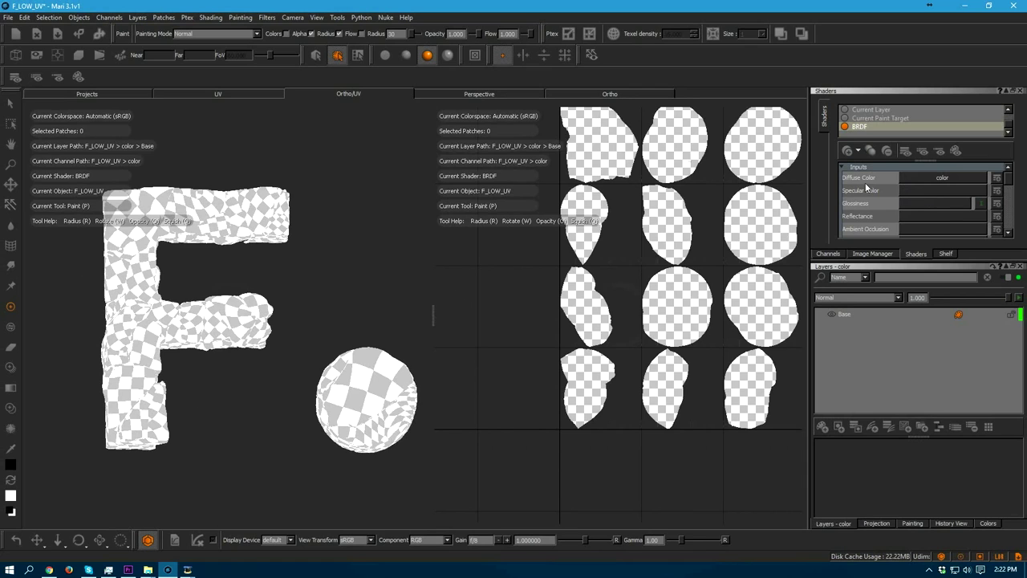
left_click_drag(300, 278, 211, 268, "alt")
mouse_move(211, 268)
right_mouse_down("alt")
mouse_move(204, 300)
mouse_move(238, 287)
mouse_move(249, 300)
right_mouse_up("alt")
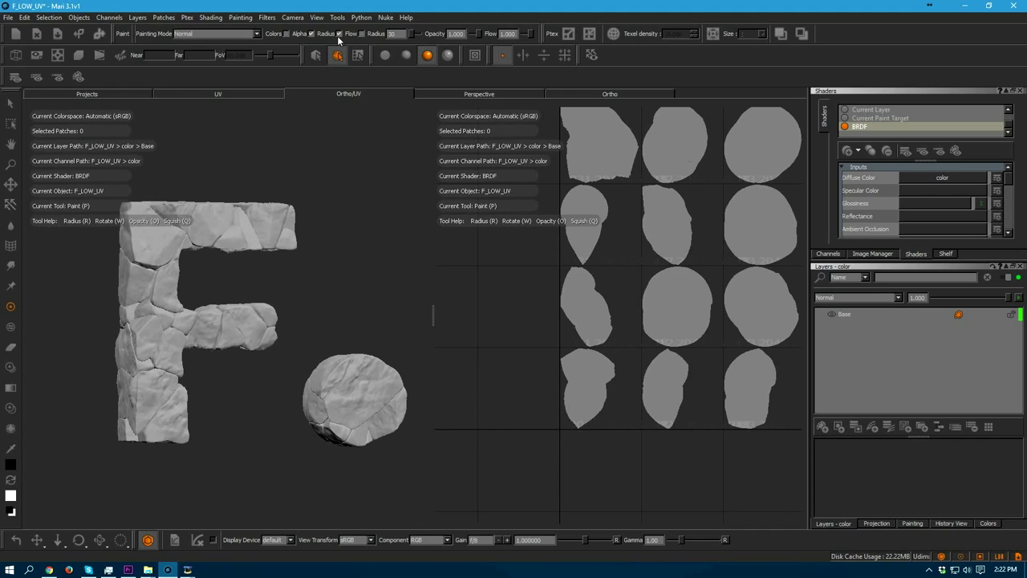
- Show the Lights palette and switch off lights Four, One and Two, leaving Three and the environment on
left_click(318, 17)
mouse_move(343, 126)
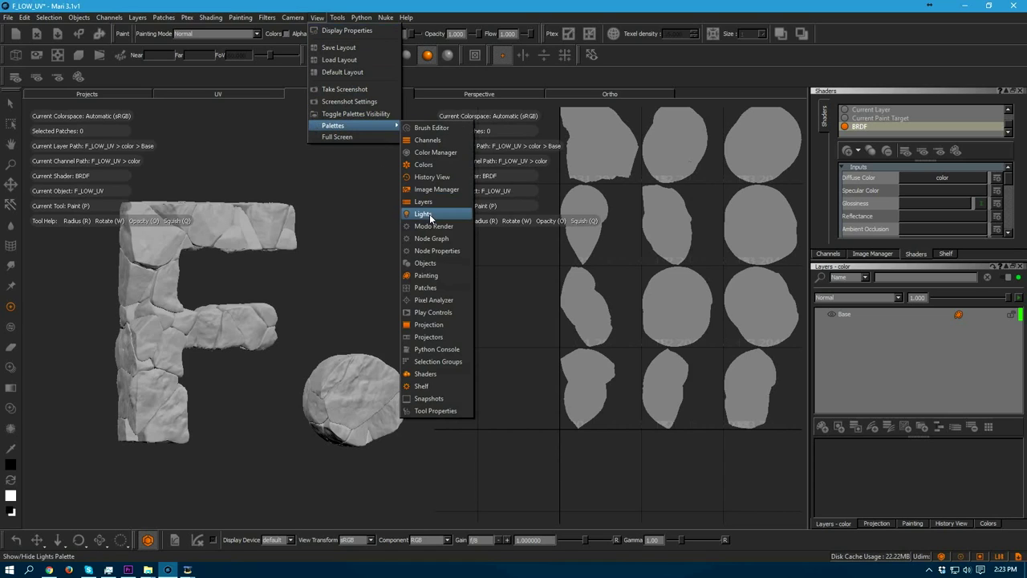
left_click(424, 215)
left_click_drag(348, 343, 410, 351, "alt")
left_click(36, 148)
left_click(36, 158)
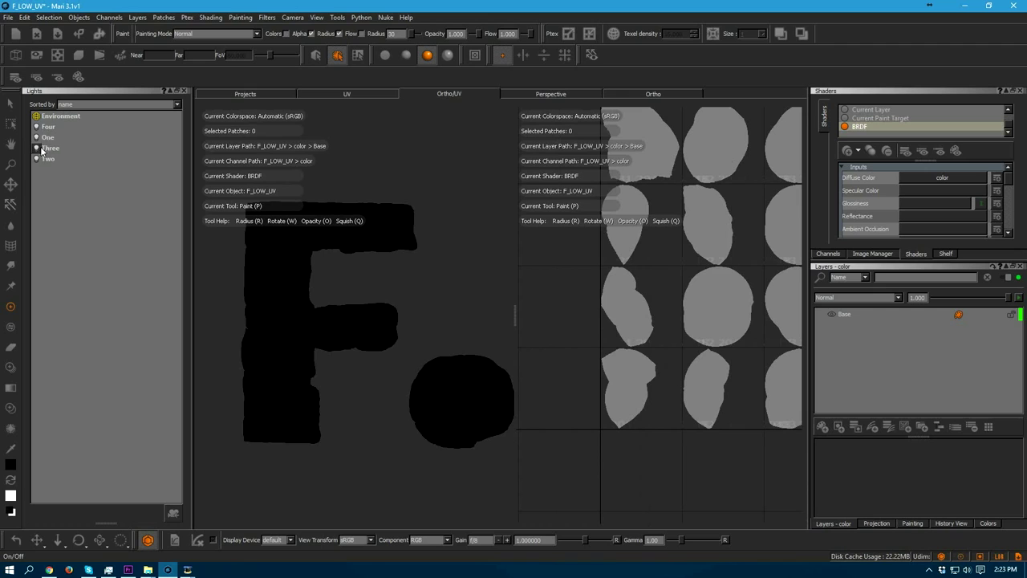
left_click(38, 128)
left_click(36, 149)
- Assign the rocky desert panorama with the teal sky as the Environment light's image
left_click(56, 116)
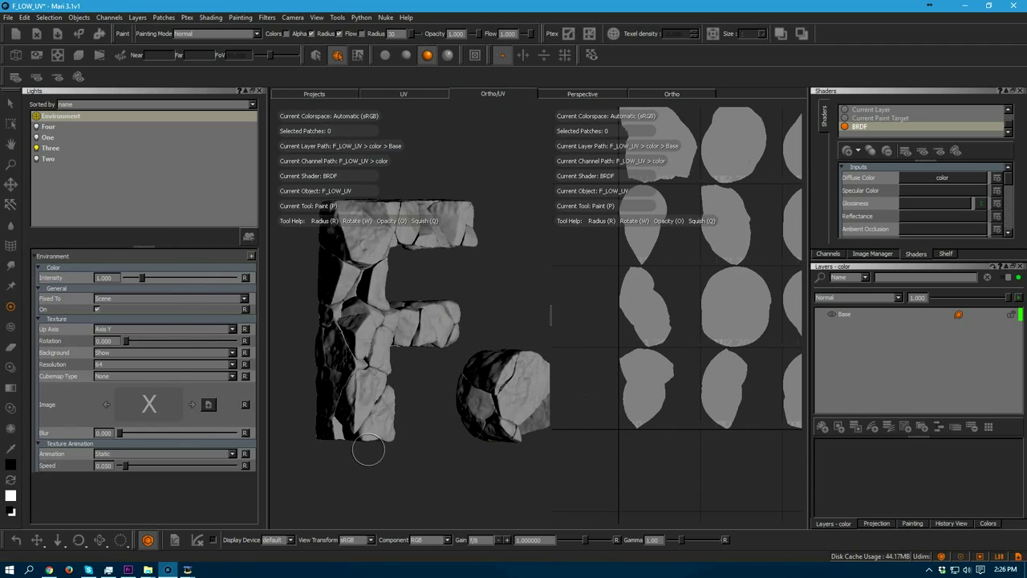
middle_click_drag(480, 366, 466, 349, "alt")
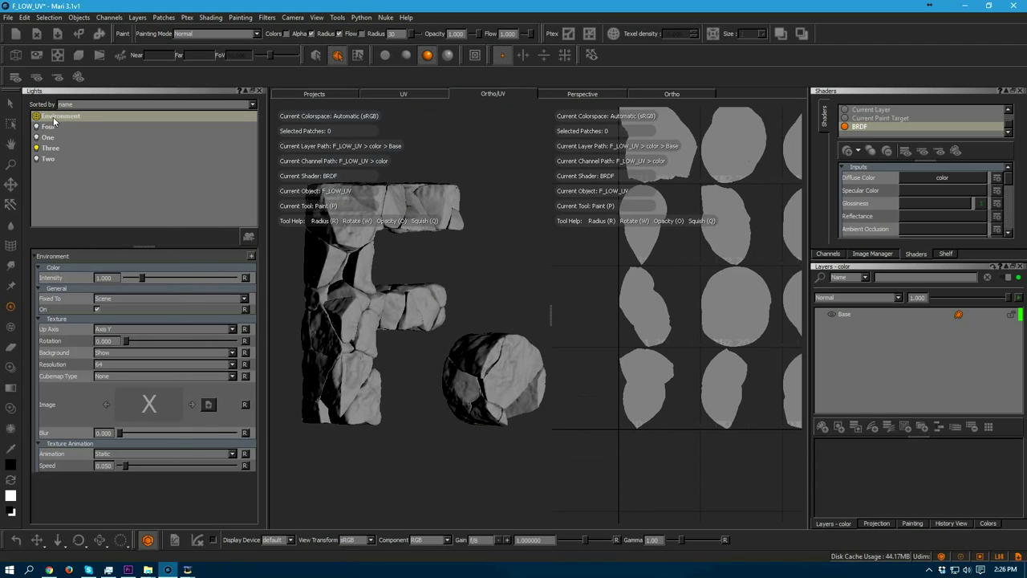
left_click(152, 407)
left_click(558, 222)
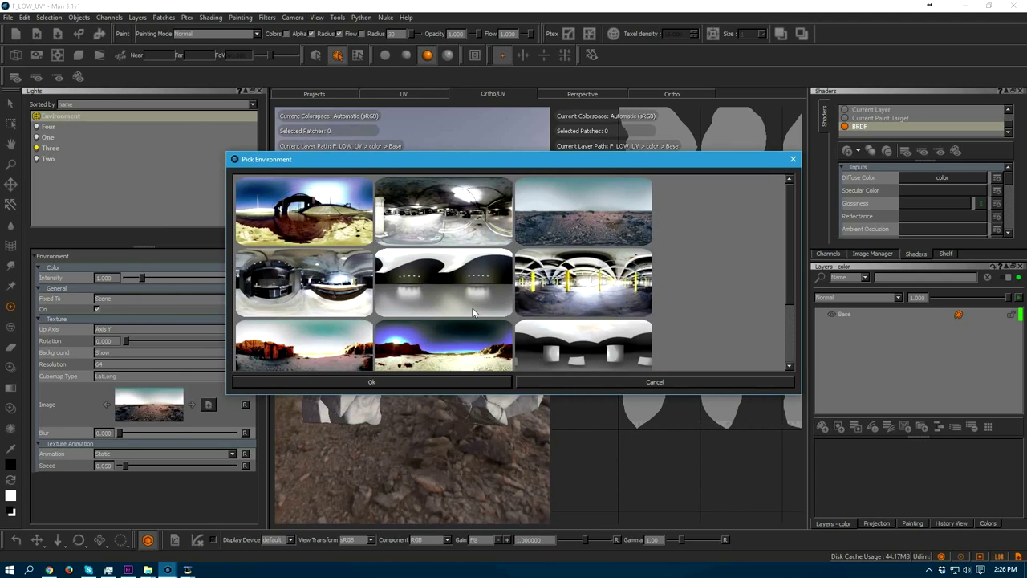
left_click(432, 379)
- Set the Environment light's texture blur to 0.083
middle_click_drag(422, 305, 432, 322, "alt")
mouse_move(433, 322)
left_mouse_down("alt")
mouse_move(399, 329)
mouse_move(454, 346)
mouse_move(467, 313)
mouse_move(449, 283)
mouse_move(418, 281)
mouse_move(457, 291)
mouse_move(465, 371)
mouse_move(410, 366)
left_mouse_up("alt")
mouse_move(410, 367)
right_mouse_down("alt")
mouse_move(406, 341)
mouse_move(406, 368)
right_mouse_up("alt")
left_click_drag(406, 368, 447, 360, "alt")
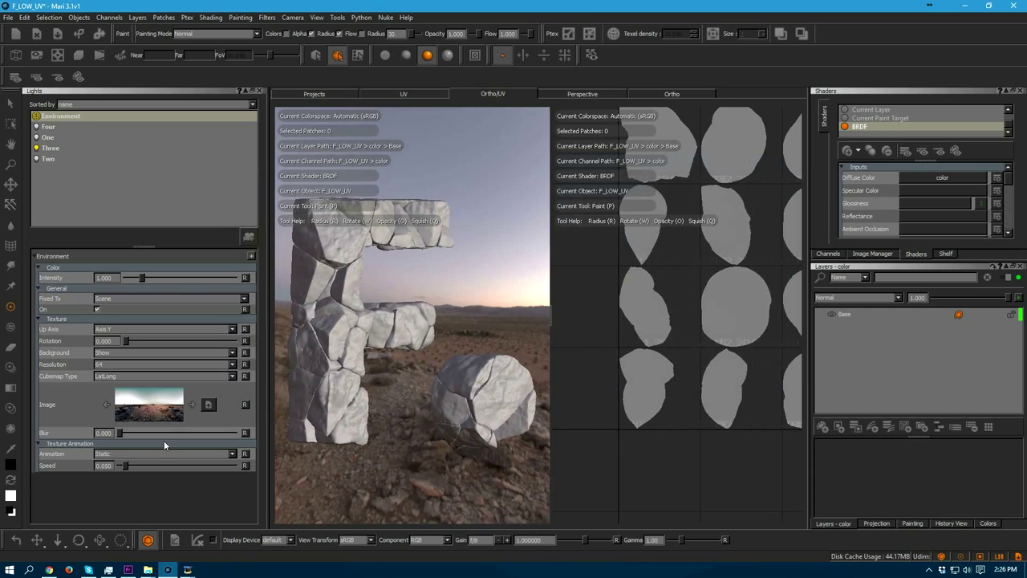
left_click_drag(119, 433, 128, 431)
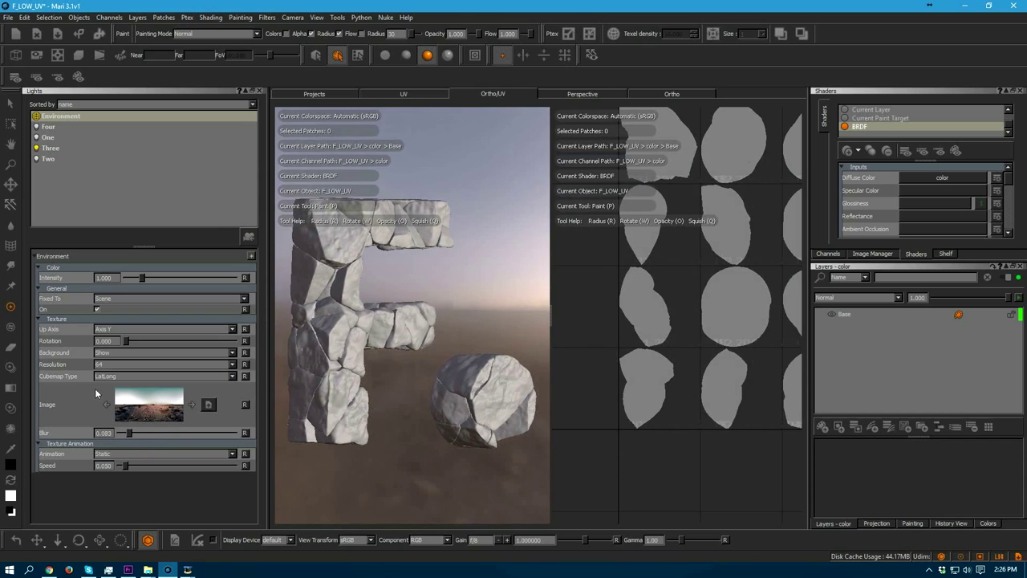
- Try switching the Environment light off and on, hiding and showing its background, and adjusting its texture rotation
left_click(97, 309)
left_click(97, 309)
left_click(106, 360)
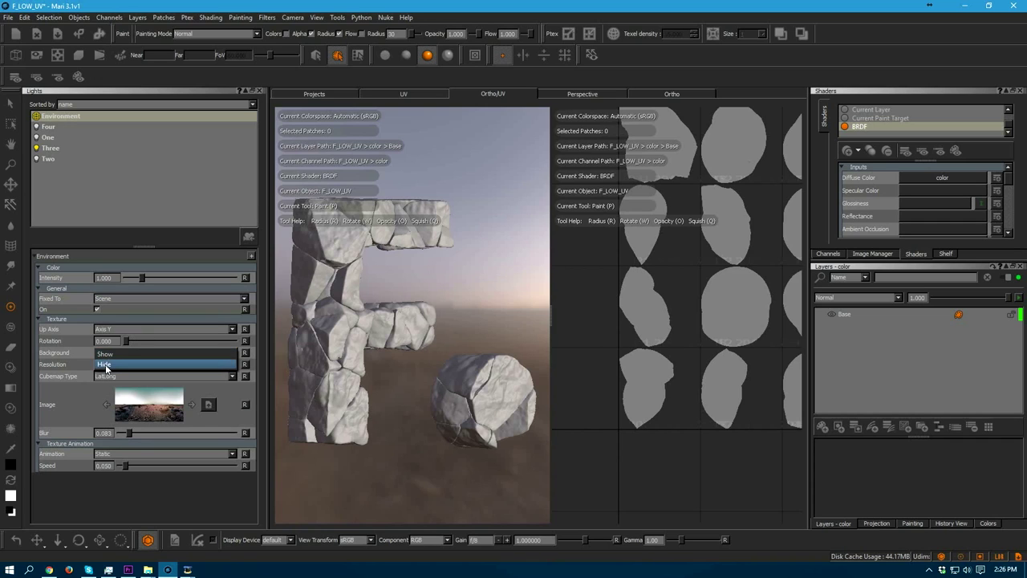
left_click(108, 366)
left_click(107, 354)
left_click(105, 344)
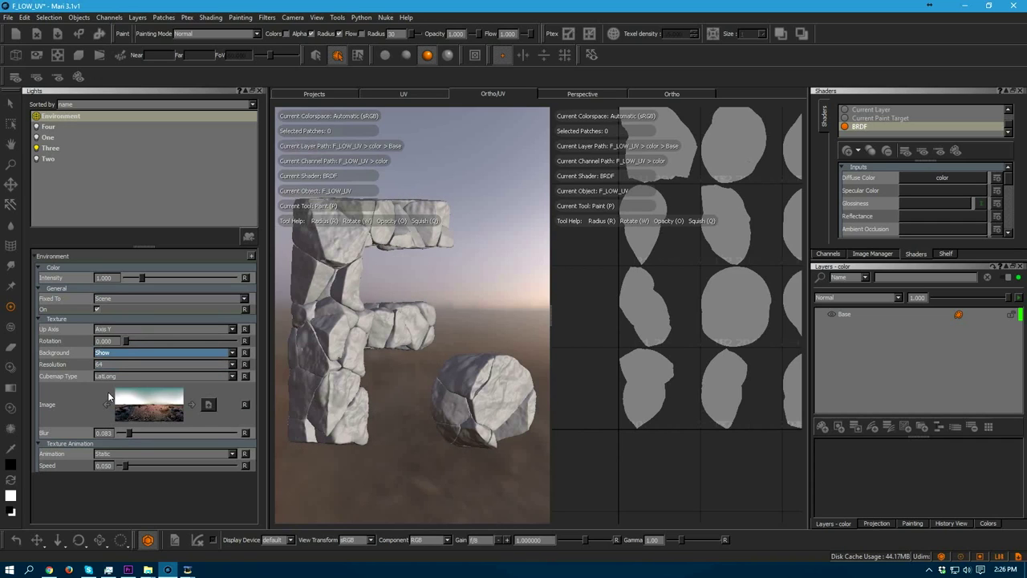
left_click_drag(127, 339, 100, 344)
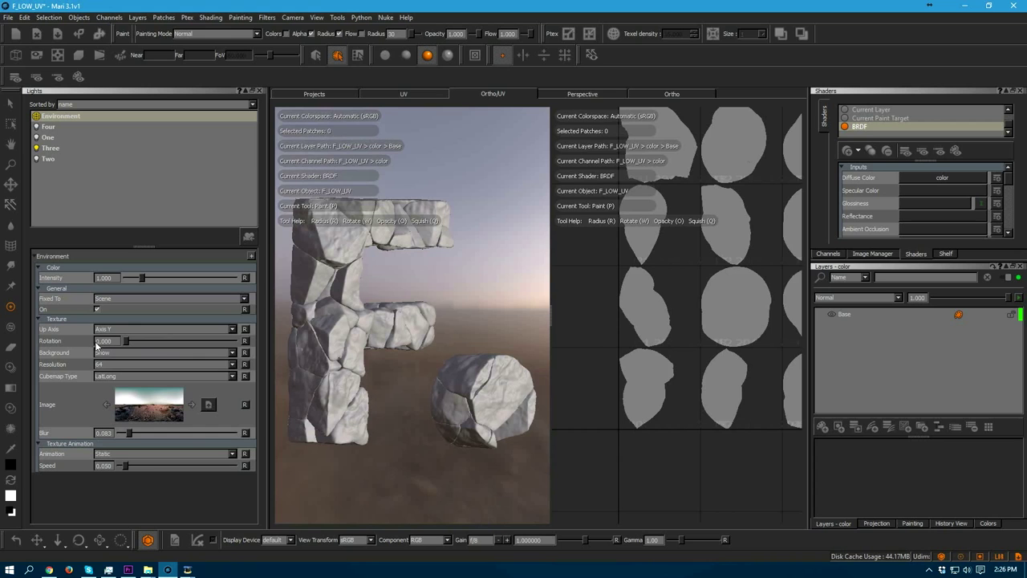
- Switch lights Four, One and Two on so that all lights illuminate the stone model
mouse_move(429, 392)
left_mouse_down("alt")
mouse_move(424, 367)
mouse_move(390, 390)
mouse_move(433, 380)
mouse_move(355, 373)
mouse_move(386, 365)
mouse_move(396, 378)
mouse_move(362, 385)
mouse_move(390, 374)
left_mouse_up("alt")
left_click(37, 148)
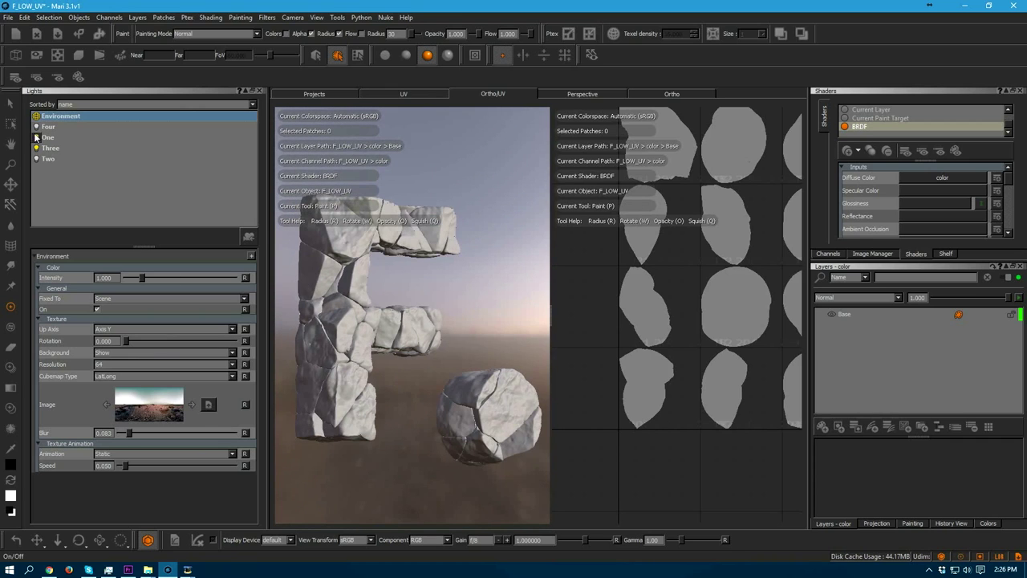
left_click(36, 159)
left_click_drag(470, 321, 382, 334, "alt")
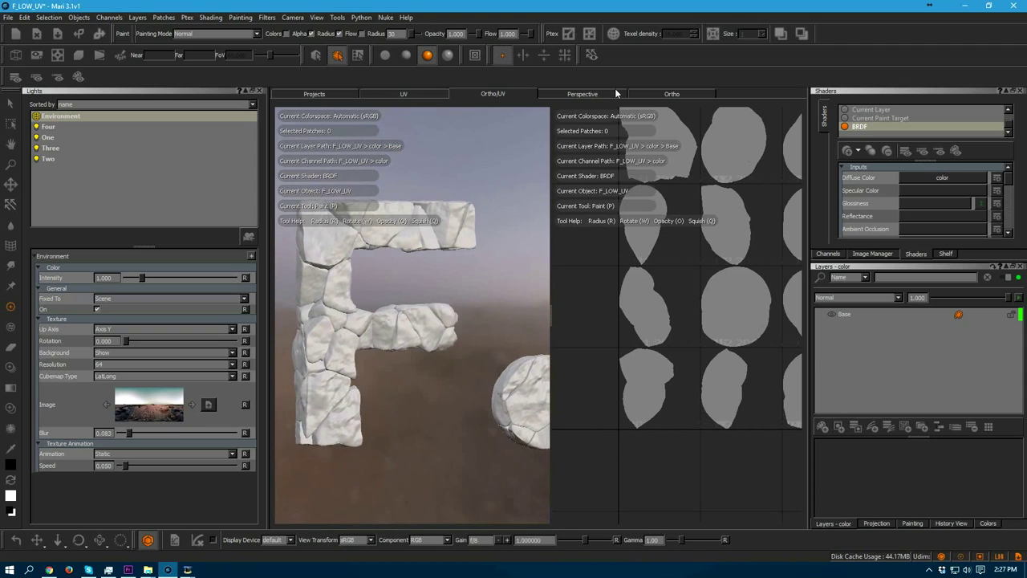
- Display the model in the Ortho view and frame the whole stone F and disc against the desert background
left_click(670, 94)
mouse_move(441, 357)
left_mouse_down("alt")
mouse_move(471, 386)
mouse_move(553, 348)
mouse_move(544, 293)
mouse_move(400, 276)
mouse_move(651, 183)
mouse_move(630, 186)
mouse_move(580, 374)
mouse_move(554, 361)
left_mouse_up("alt")
mouse_move(459, 251)
left_mouse_down("alt")
mouse_move(574, 217)
mouse_move(565, 202)
left_mouse_up("alt")
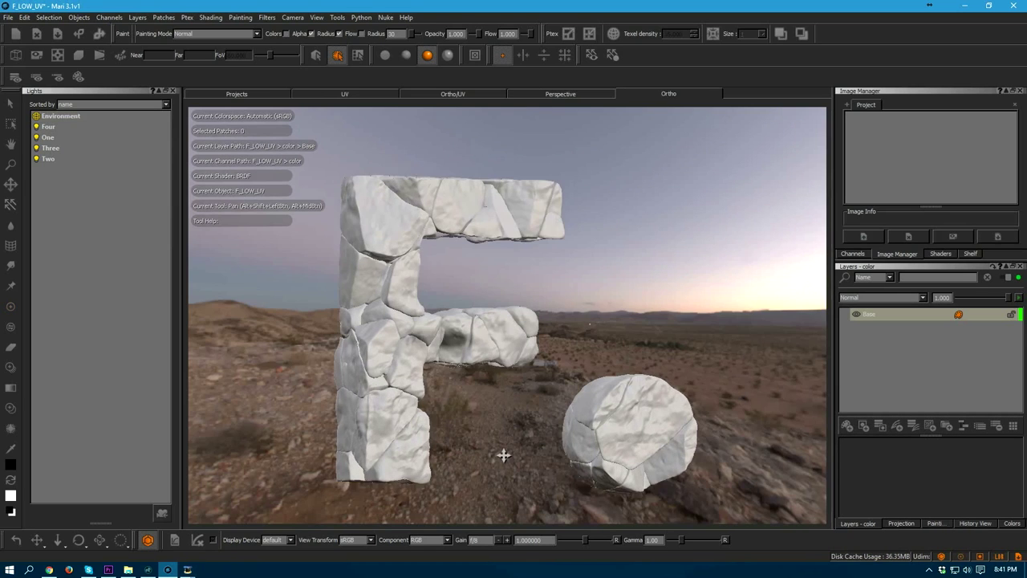
mouse_move(502, 455)
left_mouse_down("alt")
mouse_move(490, 446)
mouse_move(561, 442)
mouse_move(440, 421)
mouse_move(463, 382)
mouse_move(433, 369)
left_mouse_up("alt")
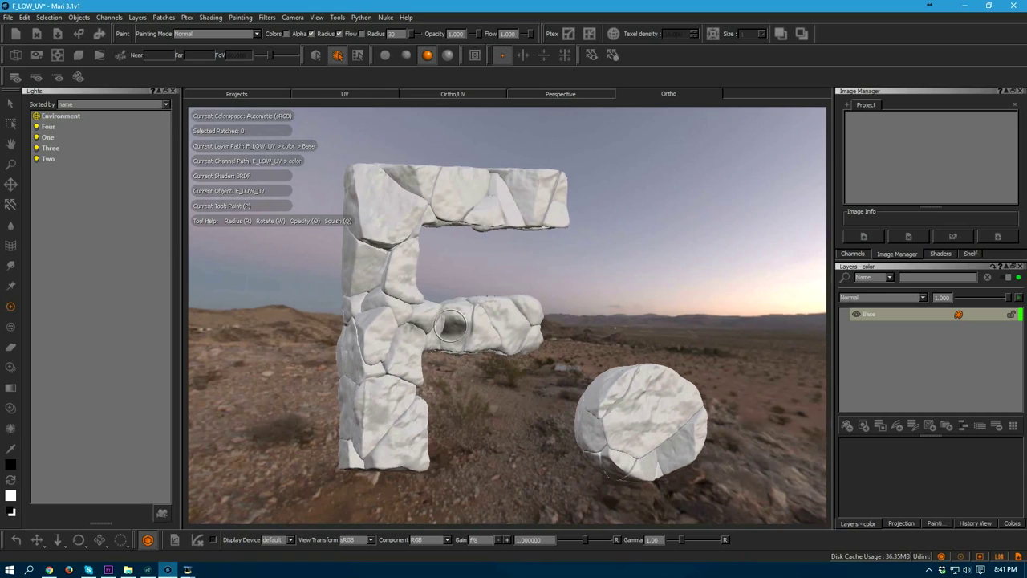
mouse_move(576, 333)
left_mouse_down("alt")
mouse_move(538, 323)
mouse_move(635, 328)
mouse_move(548, 334)
mouse_move(481, 309)
mouse_move(495, 301)
left_mouse_up("alt")
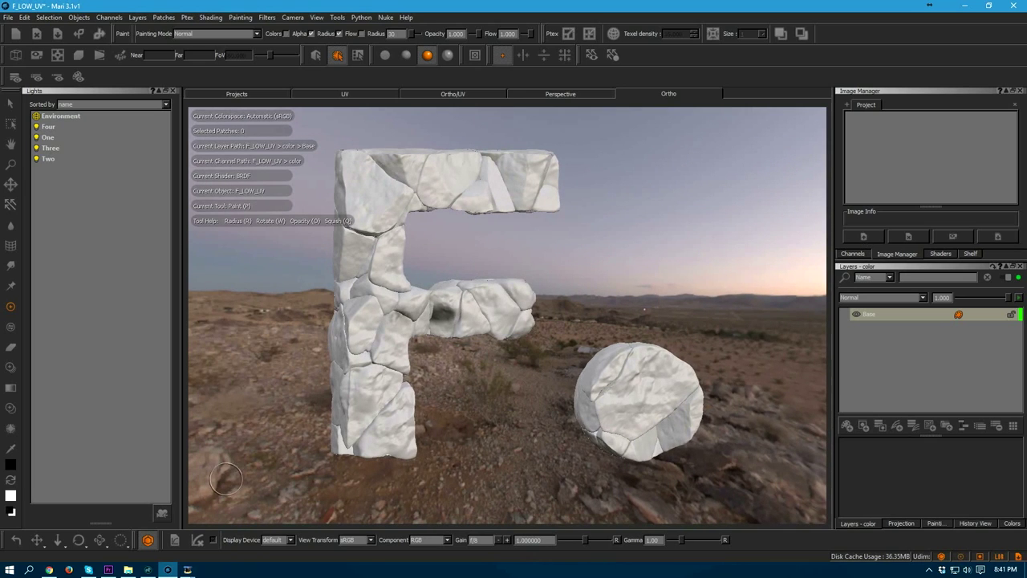
- Load RockSharp0025_1_seamless_XL.jpg and RockSmooth0079_1_seamless_XL.jpg from the BAKE\TEX folder into the Image Manager
left_click(128, 570)
left_click_drag(454, 315, 264, 194)
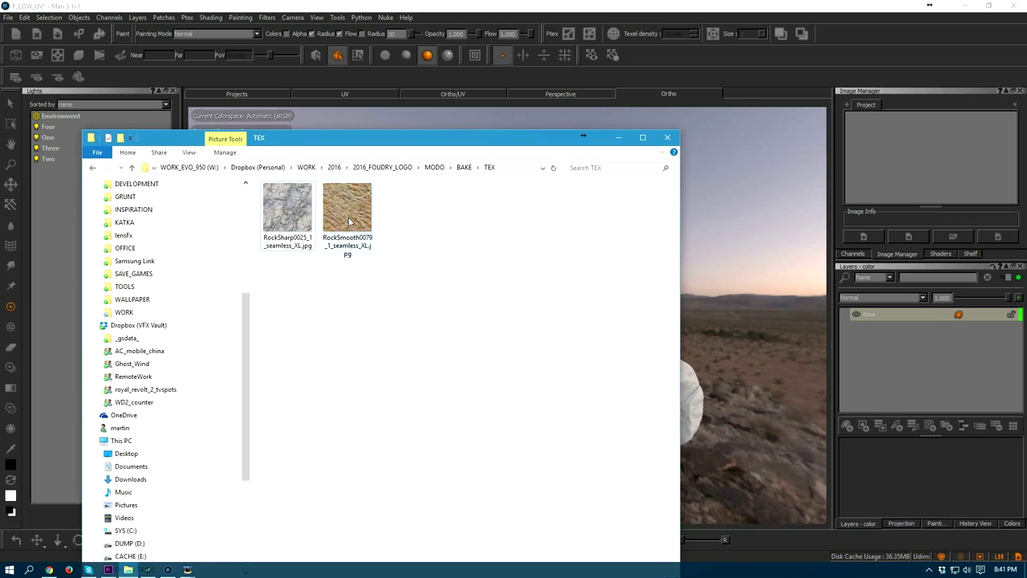
left_click_drag(413, 255, 241, 194)
left_click_drag(346, 210, 885, 161)
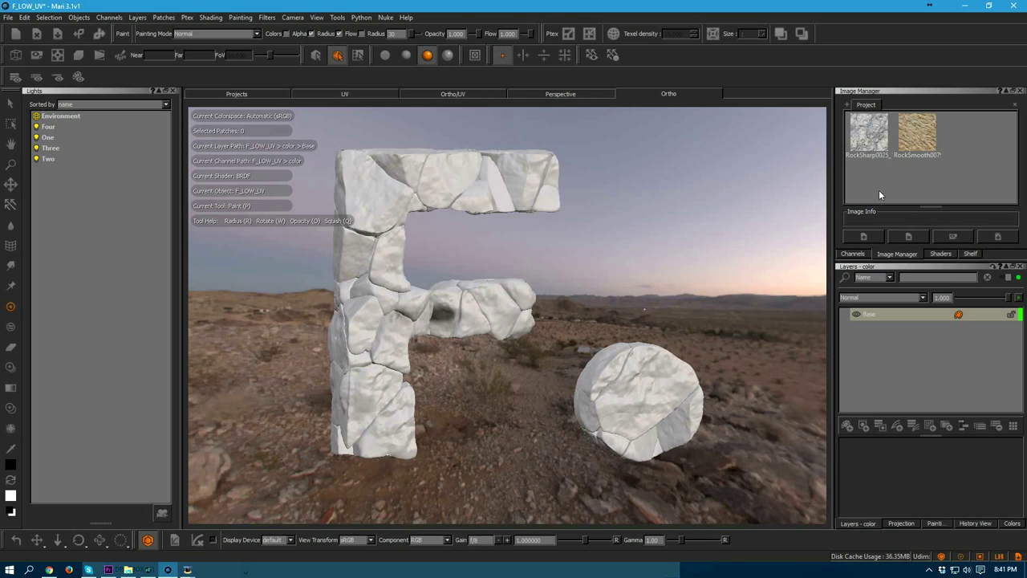
middle_click_drag(615, 238, 628, 246, "alt")
left_click_drag(576, 271, 596, 271, "alt")
middle_click_drag(568, 290, 561, 277, "alt")
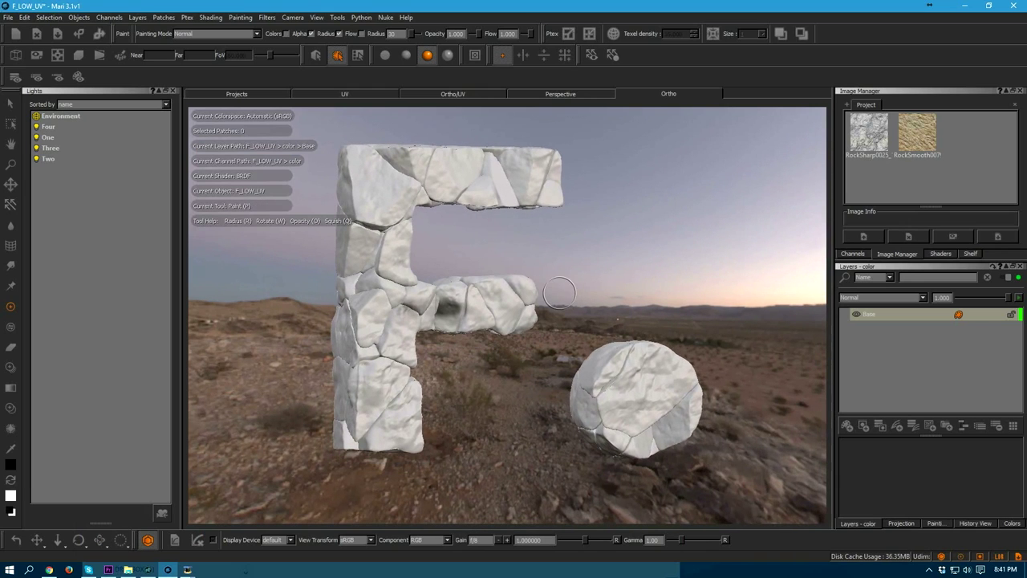
left_click_drag(562, 280, 543, 330, "alt")
left_click(923, 140)
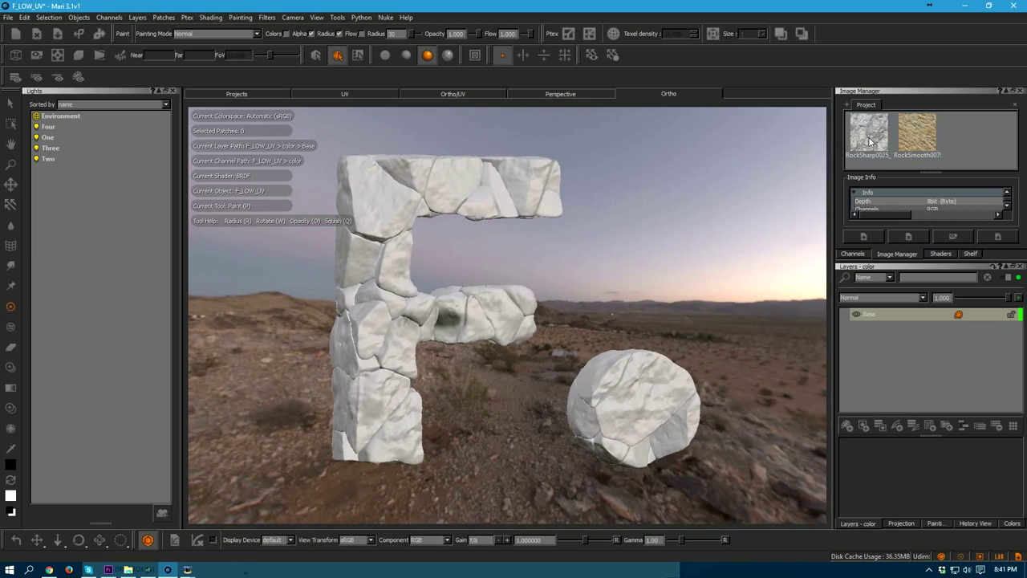
middle_click_drag(529, 300, 539, 301, "alt")
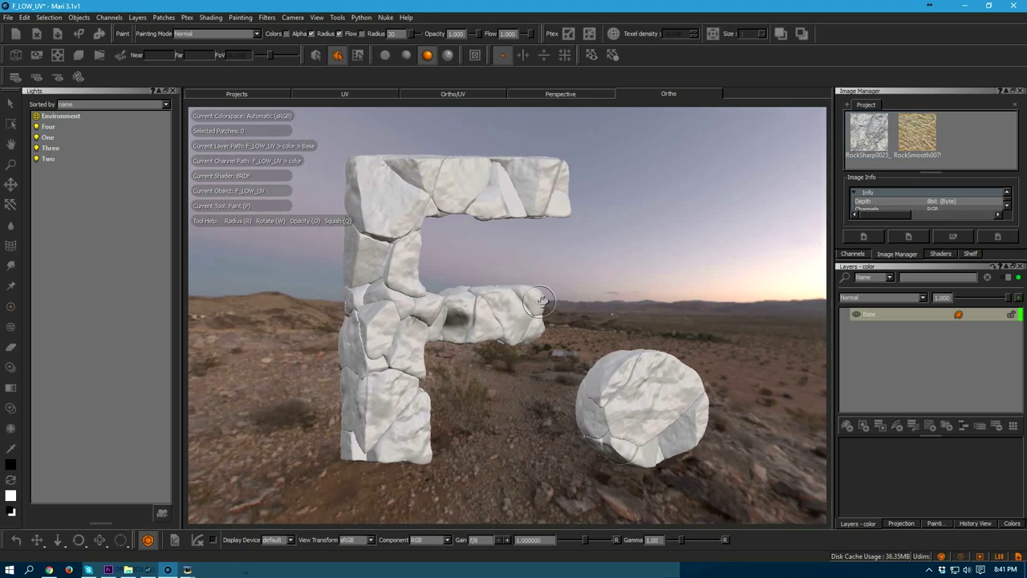
left_click_drag(539, 301, 549, 302, "alt")
- Add a Tri Planar Projection environment procedural layer above the Base layer of the color channel
left_click(946, 425)
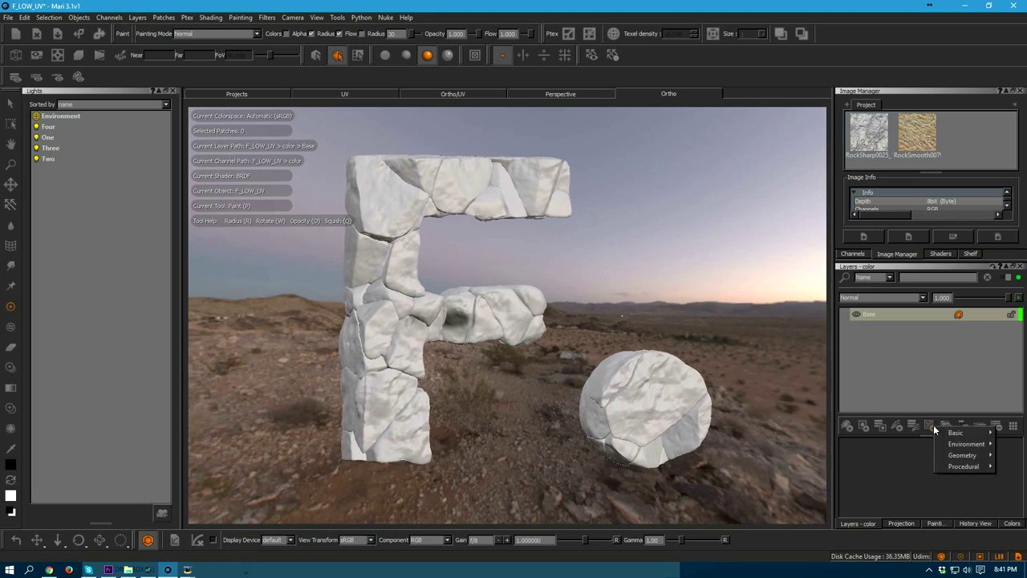
mouse_move(967, 465)
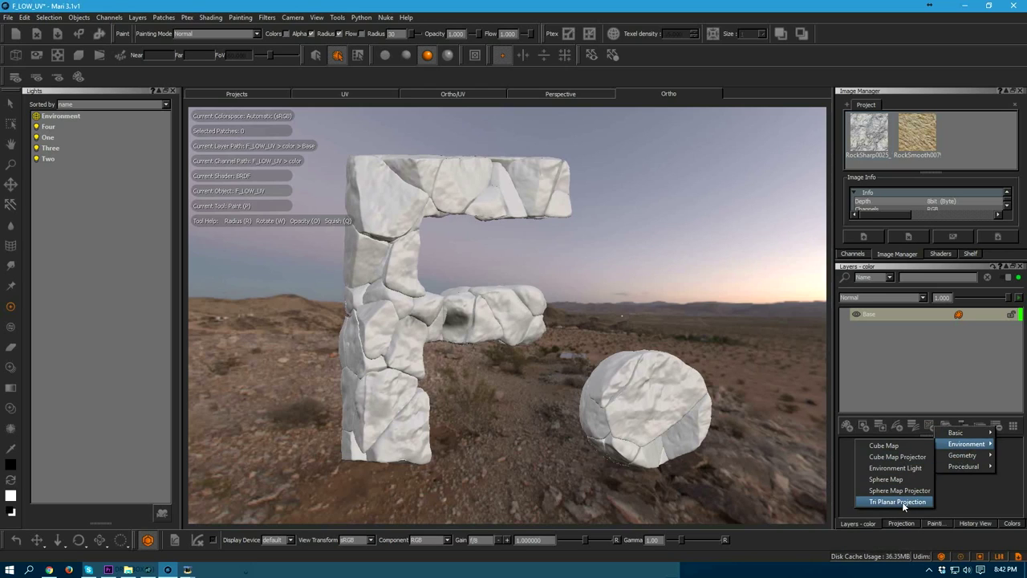
left_click(897, 502)
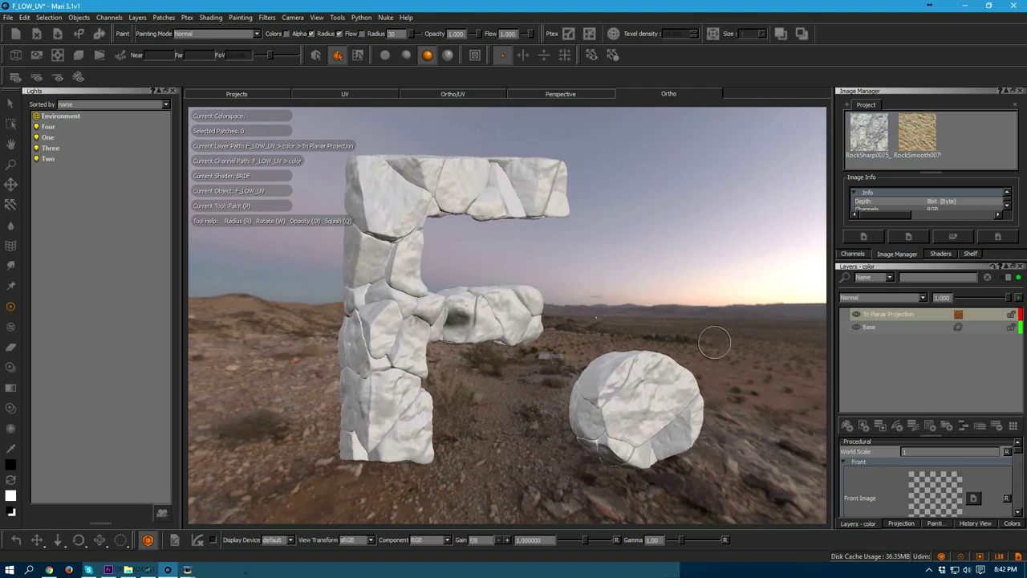
- Float the Layers palette over the viewport and enlarge it to expose more of the projection's settings
left_click_drag(857, 261, 684, 136)
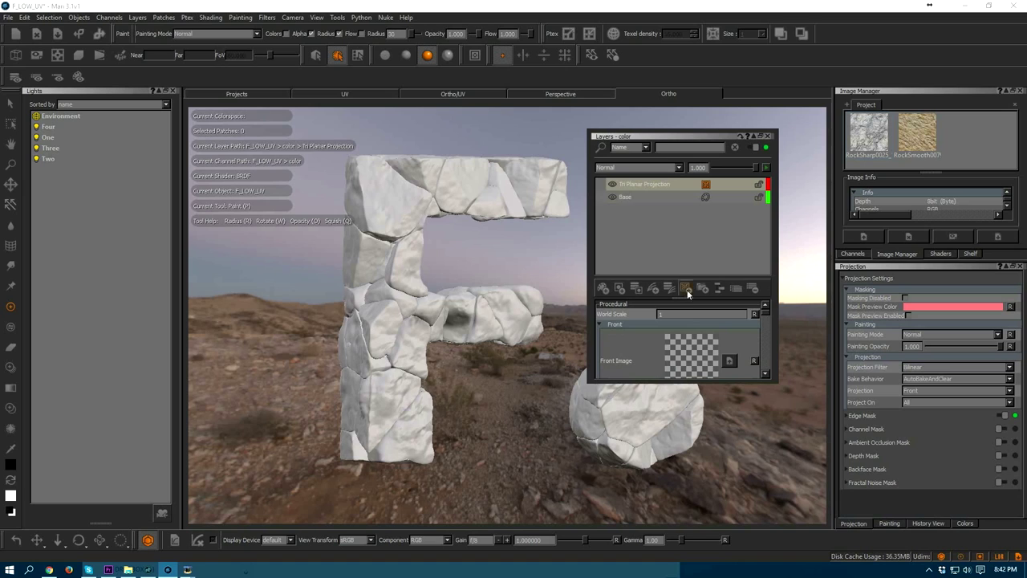
left_click_drag(686, 297, 676, 223)
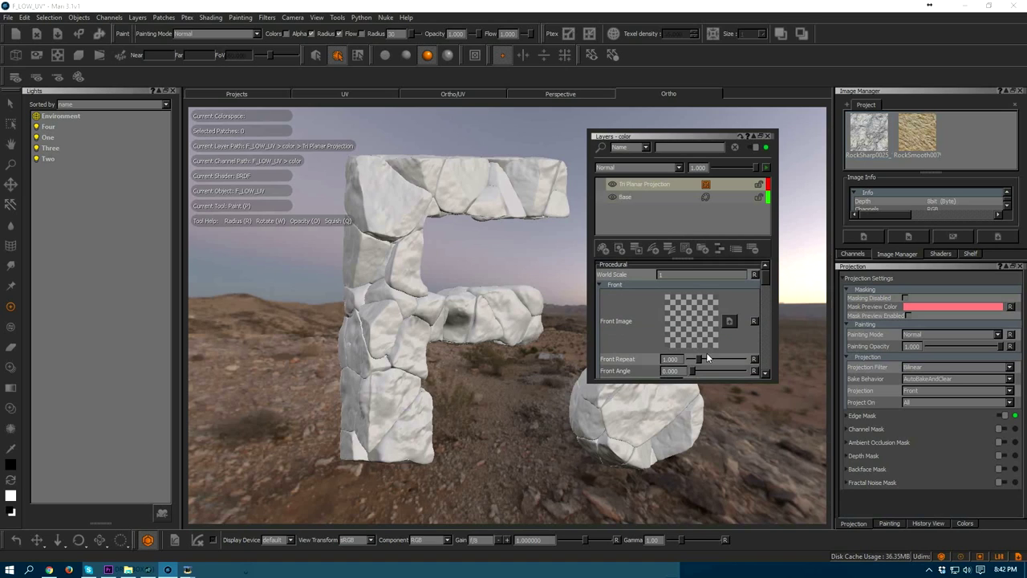
left_click_drag(727, 382, 726, 520)
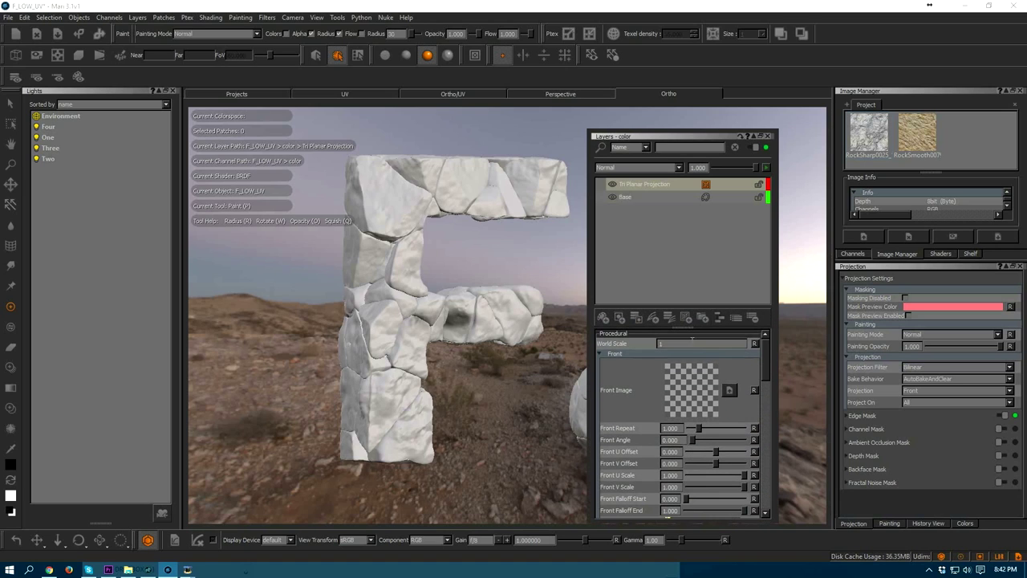
- Assign the RockSmooth0079 texture as the Front, Top and Right images of the Tri Planar Projection layer
left_click_drag(915, 129, 700, 383)
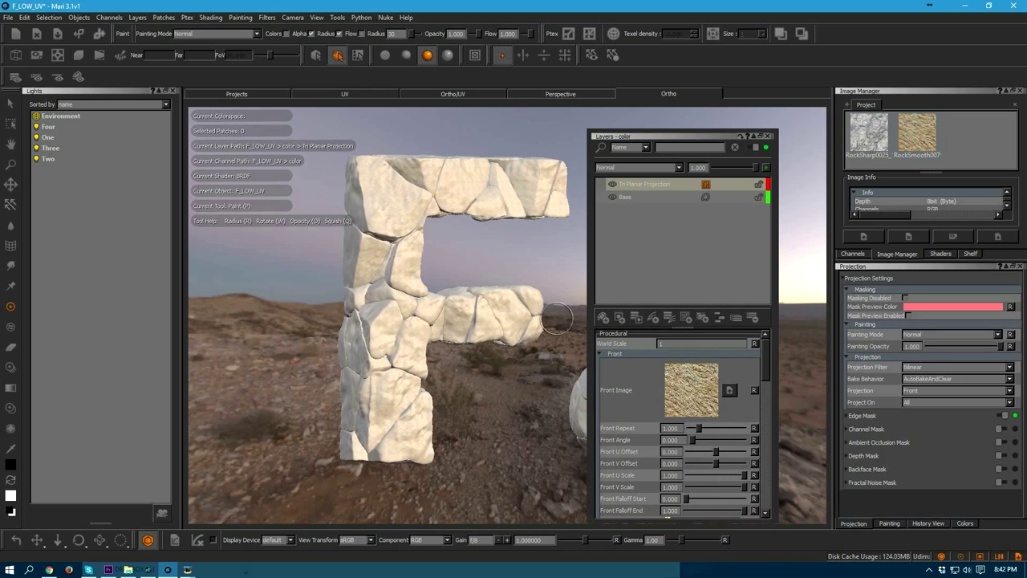
left_click_drag(768, 354, 767, 410)
left_click_drag(915, 133, 679, 371)
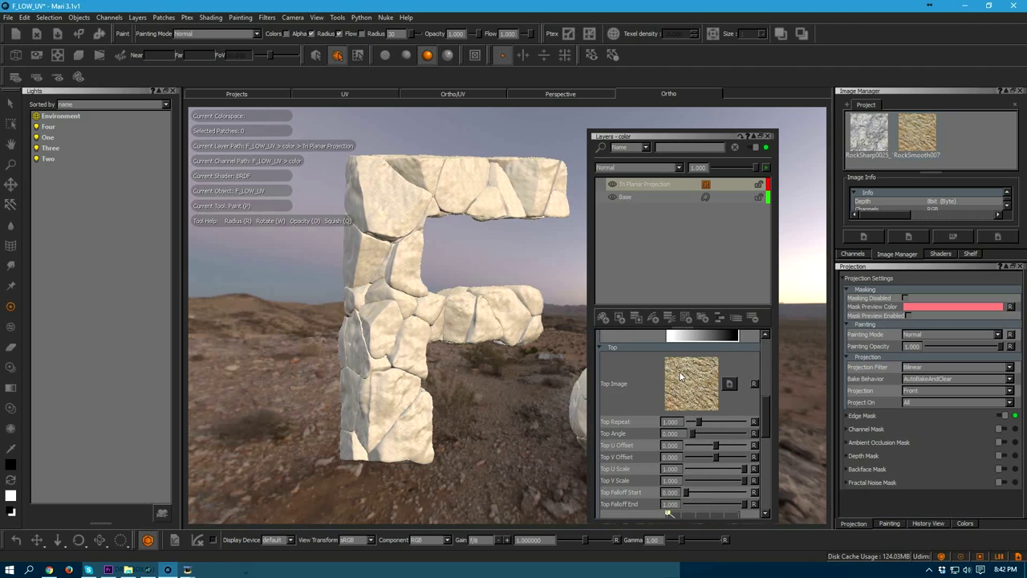
left_click_drag(768, 412, 762, 456)
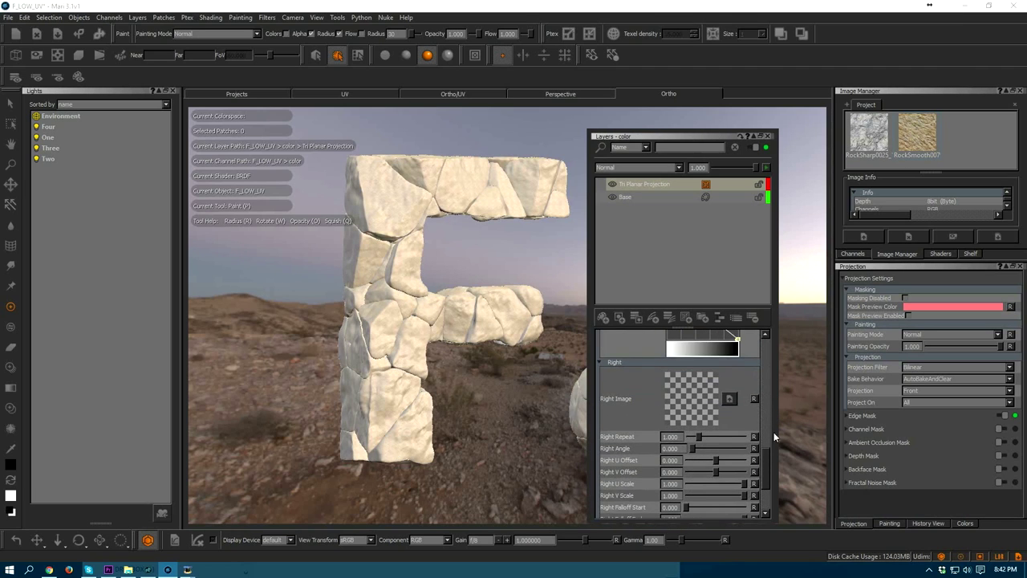
left_click_drag(915, 151, 691, 398)
- Set the Tri Planar Projection's Right Repeat to 0.121 and its Top and Front Repeat to 0.039
mouse_move(455, 245)
right_mouse_down("alt")
mouse_move(431, 265)
mouse_move(433, 318)
right_mouse_up("alt")
middle_click_drag(435, 319, 446, 291, "alt")
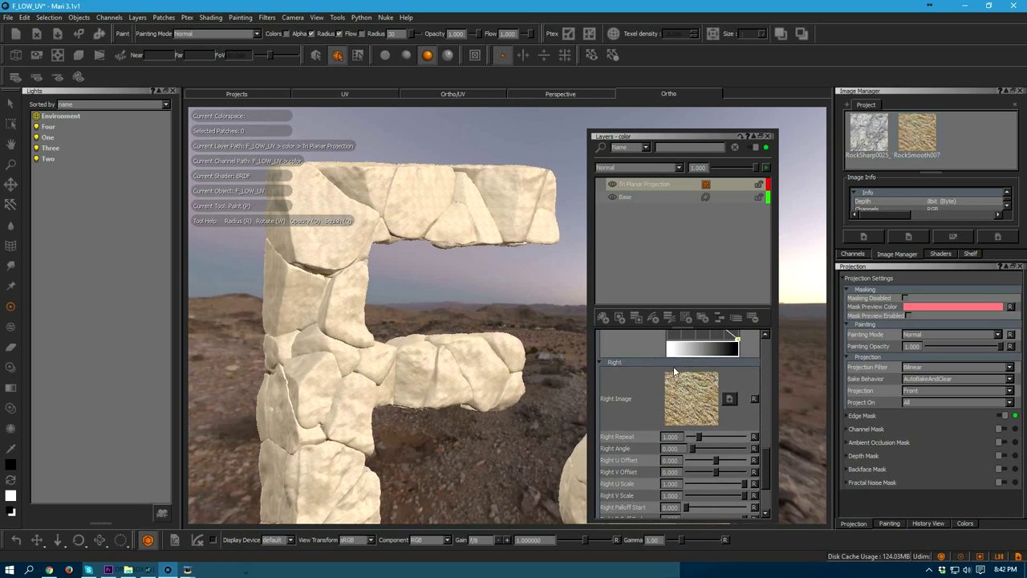
left_click_drag(703, 438, 690, 439)
left_click_drag(357, 342, 404, 342, "alt")
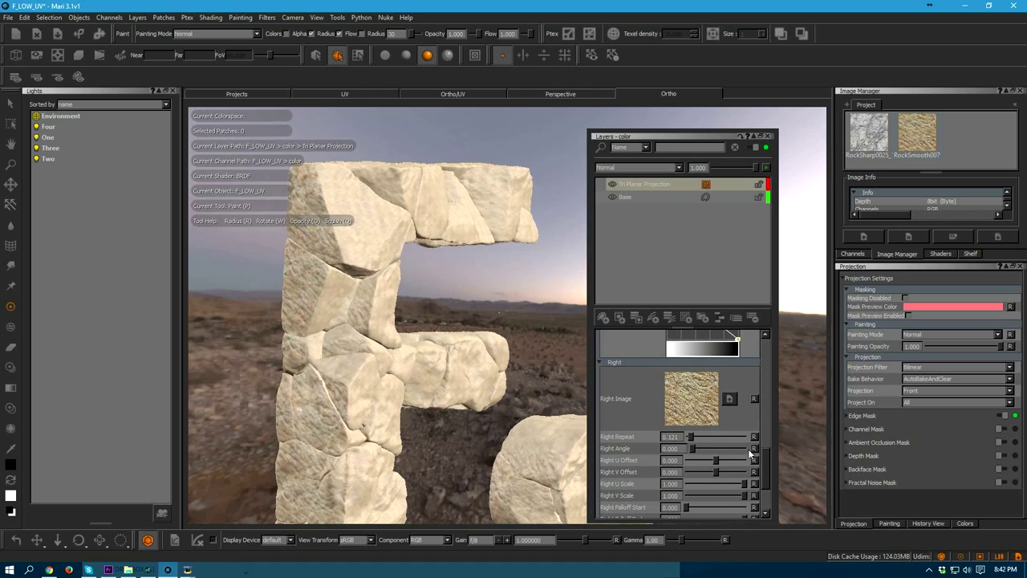
left_click_drag(764, 454, 765, 405)
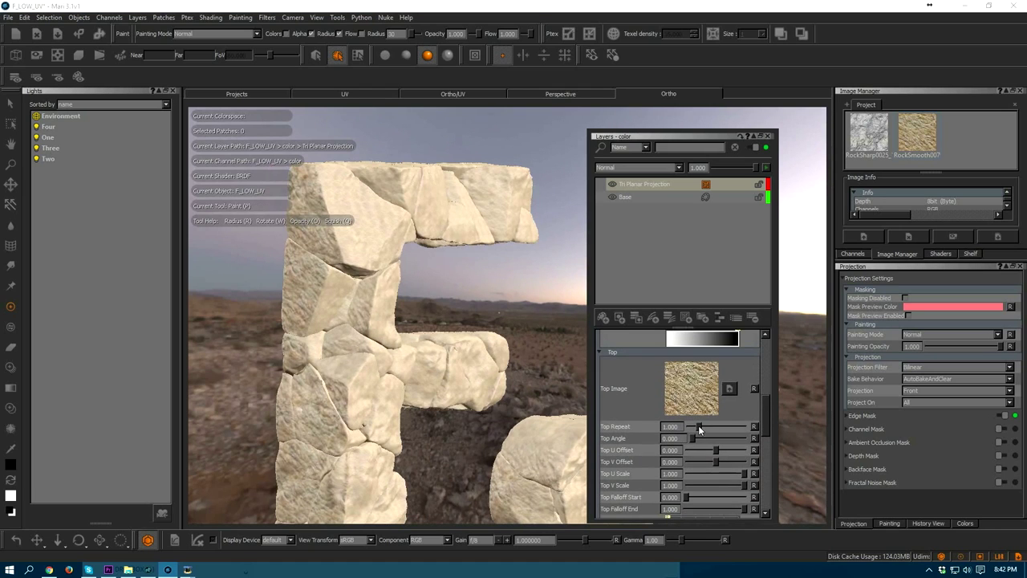
left_click_drag(694, 429, 690, 428)
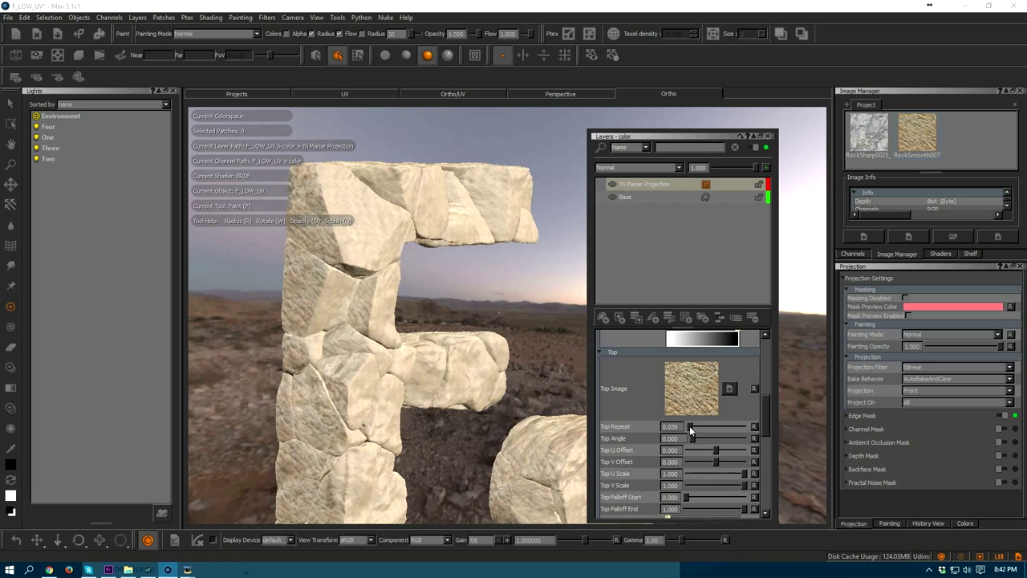
left_click_drag(767, 413, 769, 357)
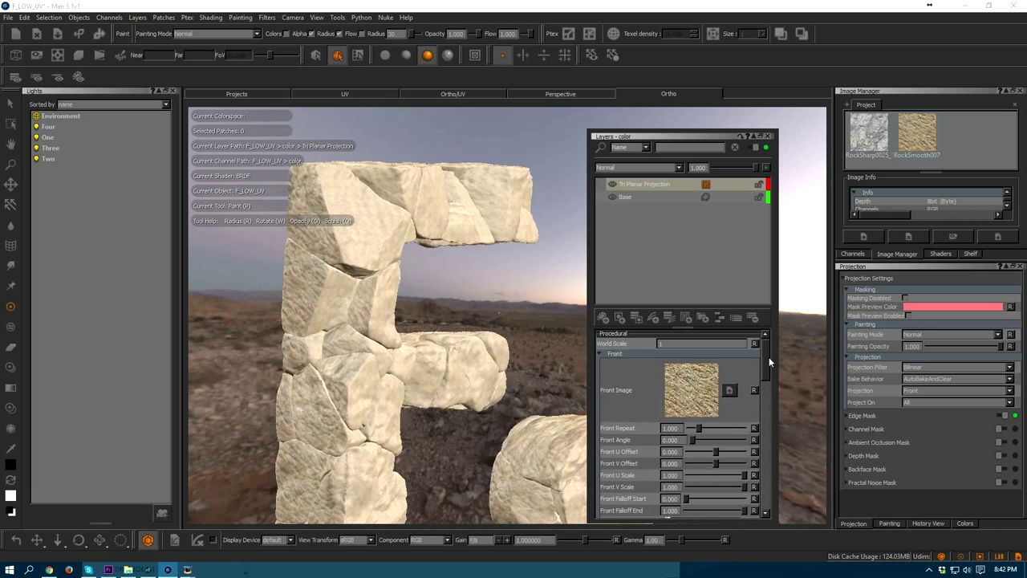
left_click_drag(697, 394, 690, 395)
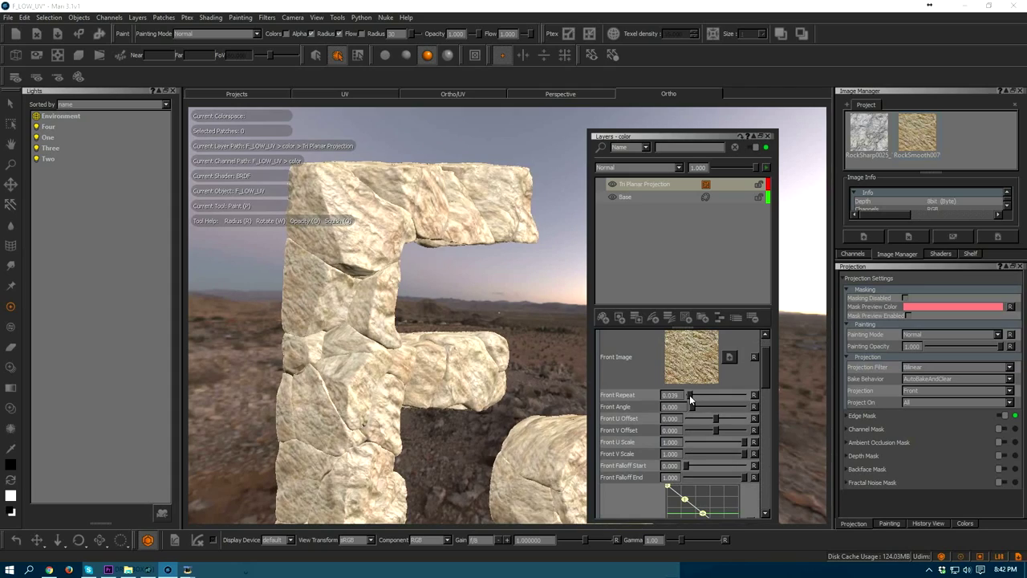
mouse_move(434, 337)
left_mouse_down("alt")
mouse_move(442, 294)
mouse_move(407, 329)
mouse_move(361, 325)
mouse_move(433, 319)
left_mouse_up("alt")
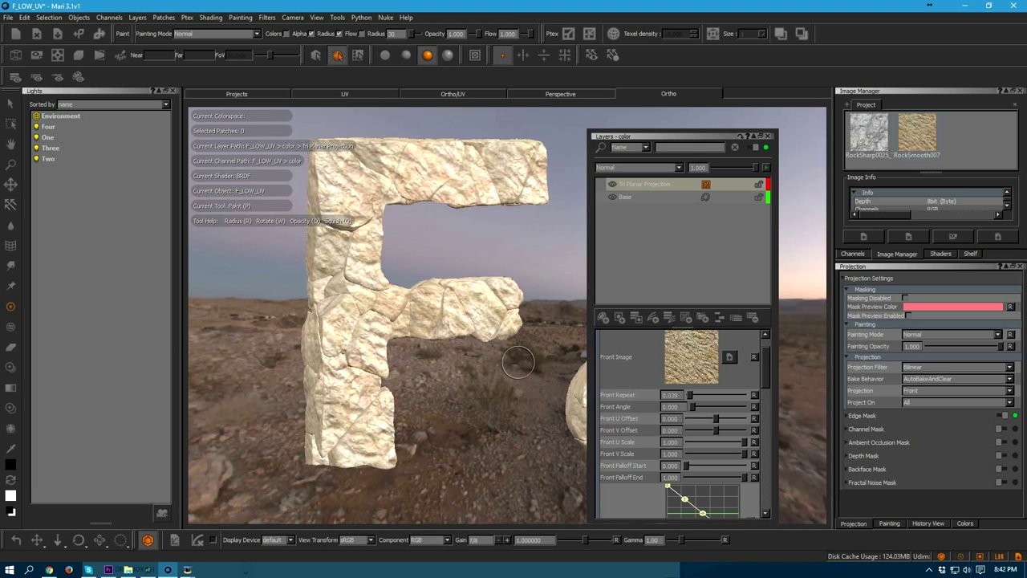
- Duplicate the Tri Planar Projection layer by copying it and pasting the copy above the original
right_click(664, 183)
mouse_move(700, 202)
left_click(706, 240)
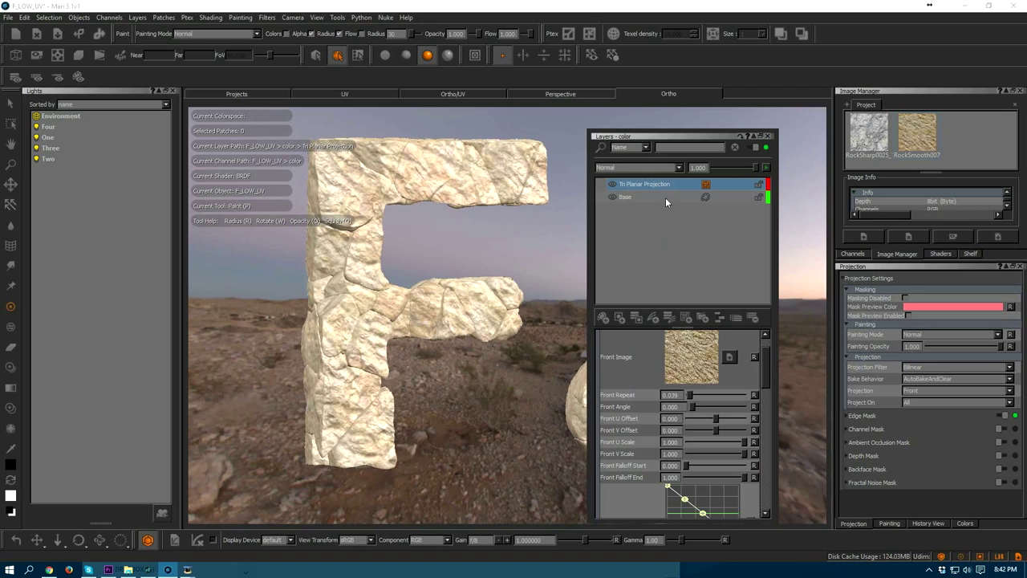
right_click(660, 184)
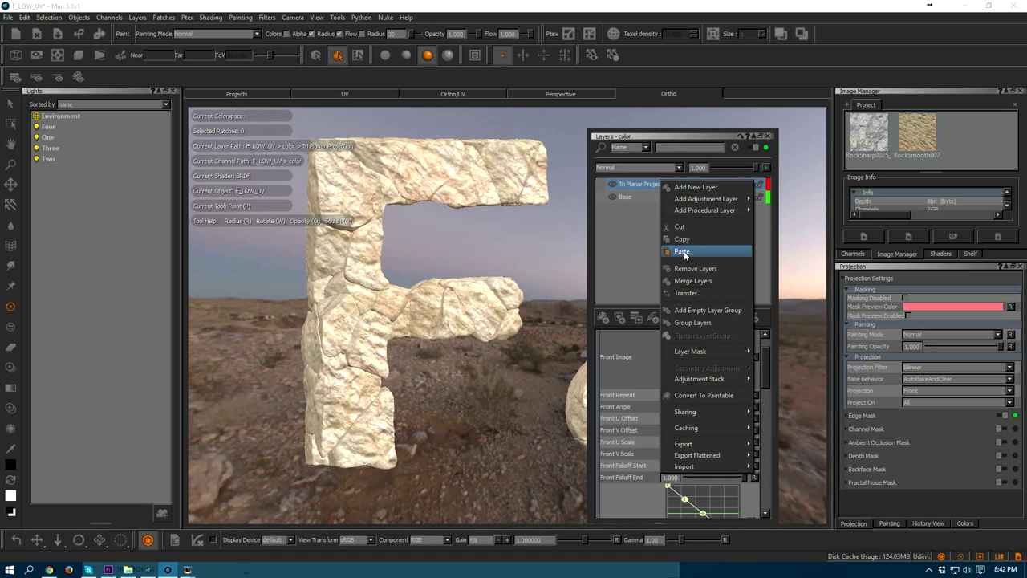
left_click(682, 250)
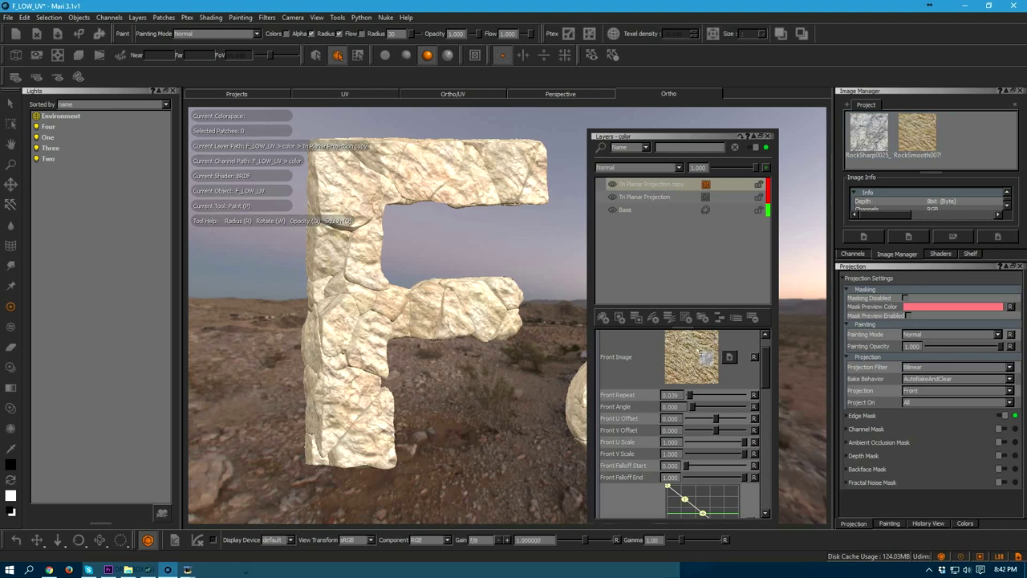
- Replace the Front, Top and Right images of the copied projection layer with the RockSharp0025 texture
left_click_drag(765, 360, 764, 402)
left_click_drag(867, 148, 703, 383)
left_click_drag(764, 404, 766, 450)
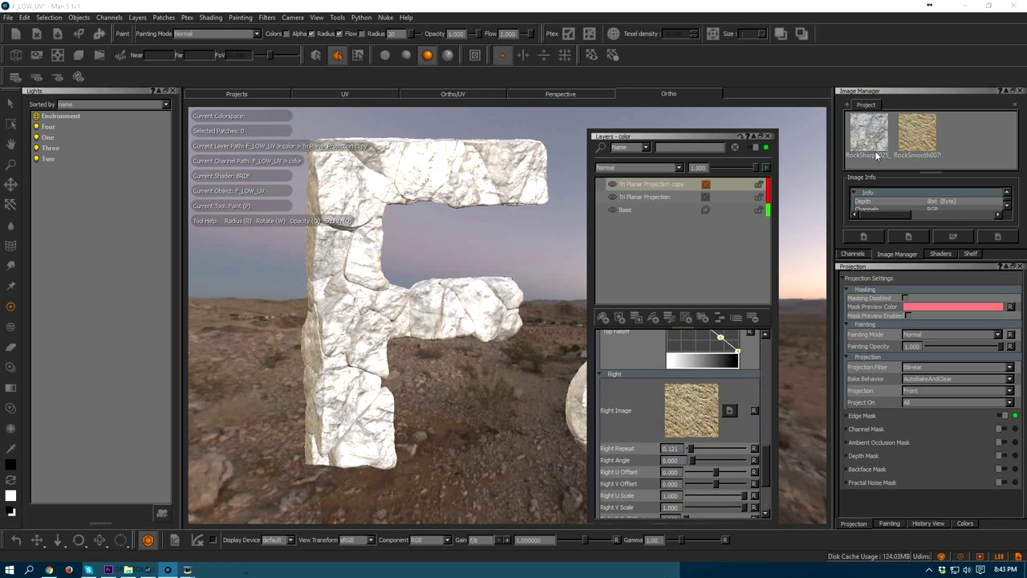
left_click_drag(695, 403, 695, 405)
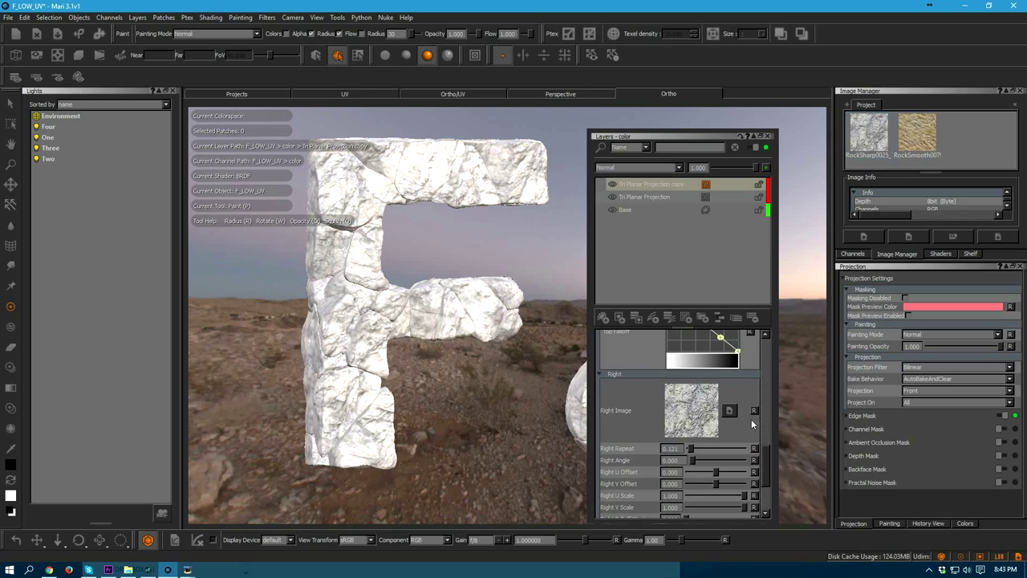
- Rename the copied projection layer Gray_rock and the original Tri Planar Projection layer Sand_Stone
double_click(652, 185)
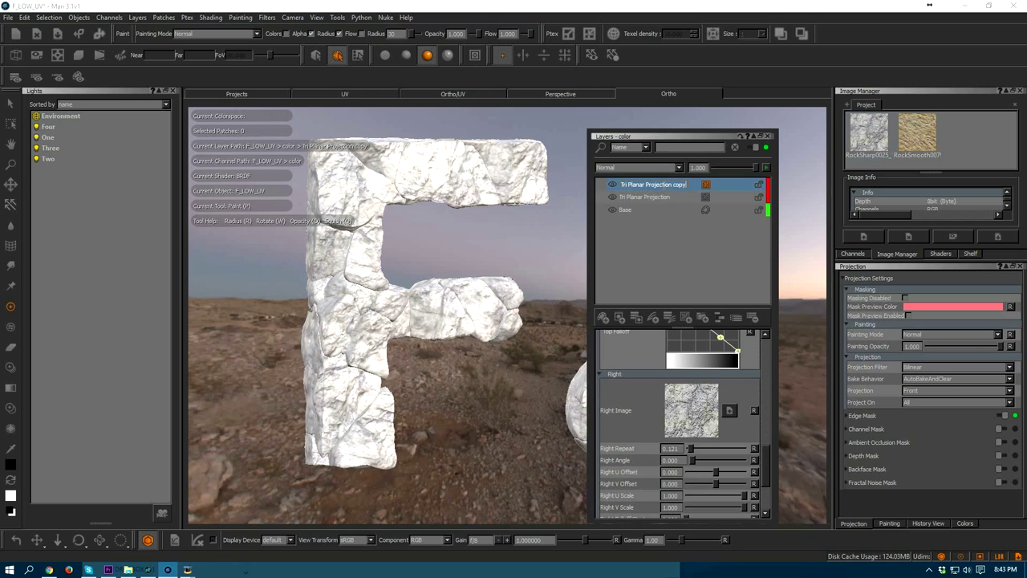
type("G")
type("ray_rock")
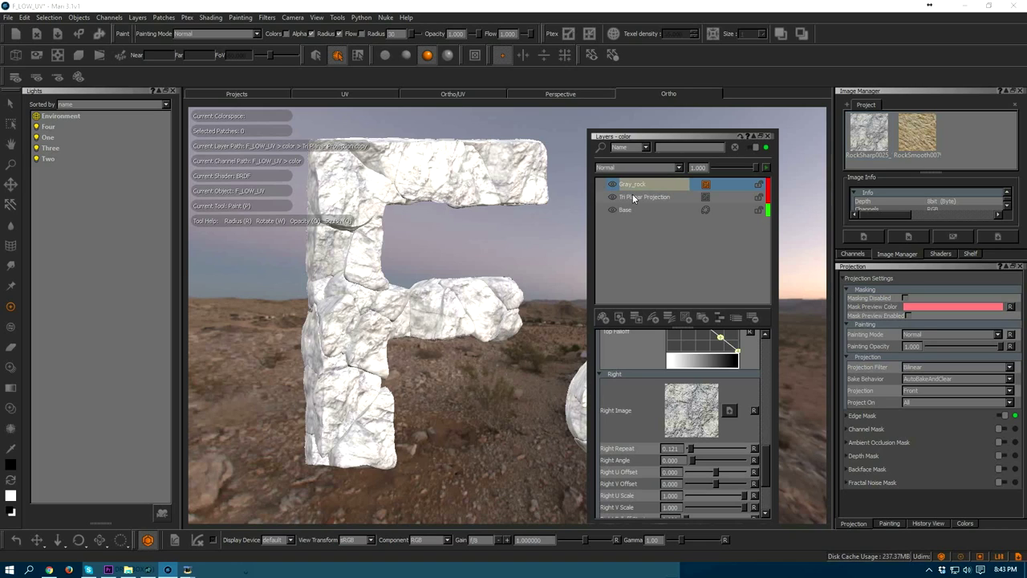
double_click(633, 197)
key("Return")
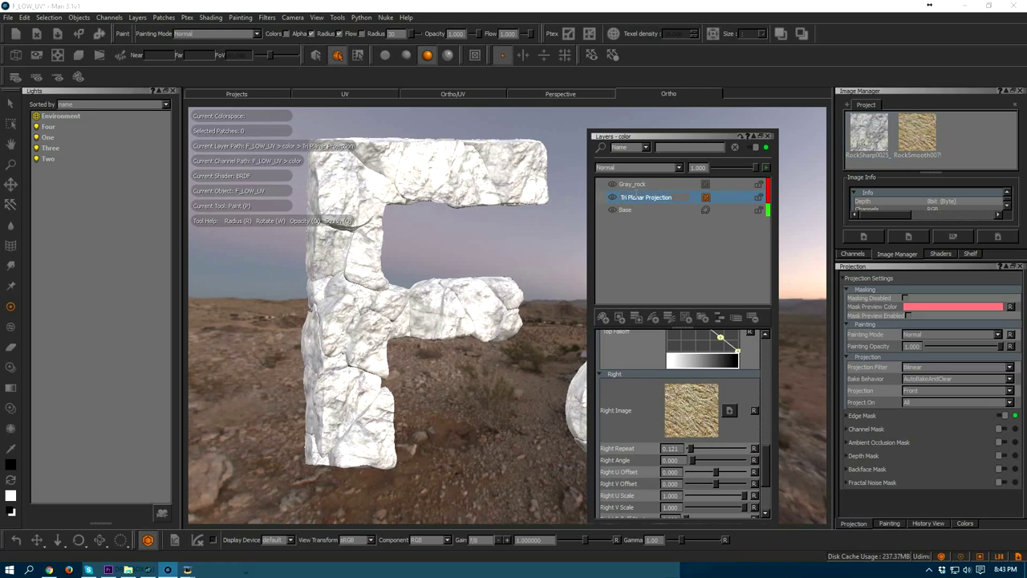
type("Sand_Stone")
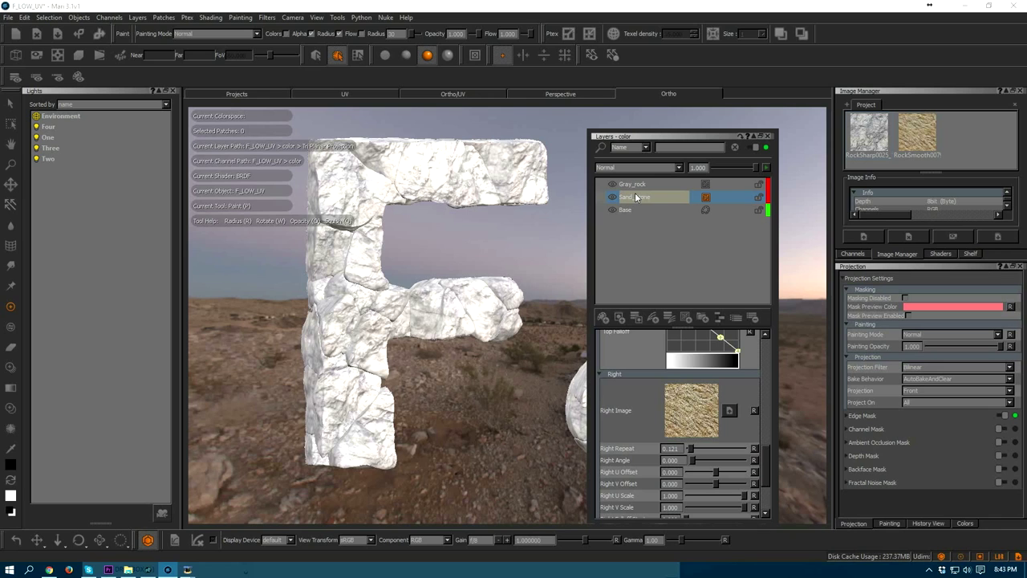
- Select the Gray_rock layer, test its opacity, and add a layer mask to it at full opacity
left_click(635, 187)
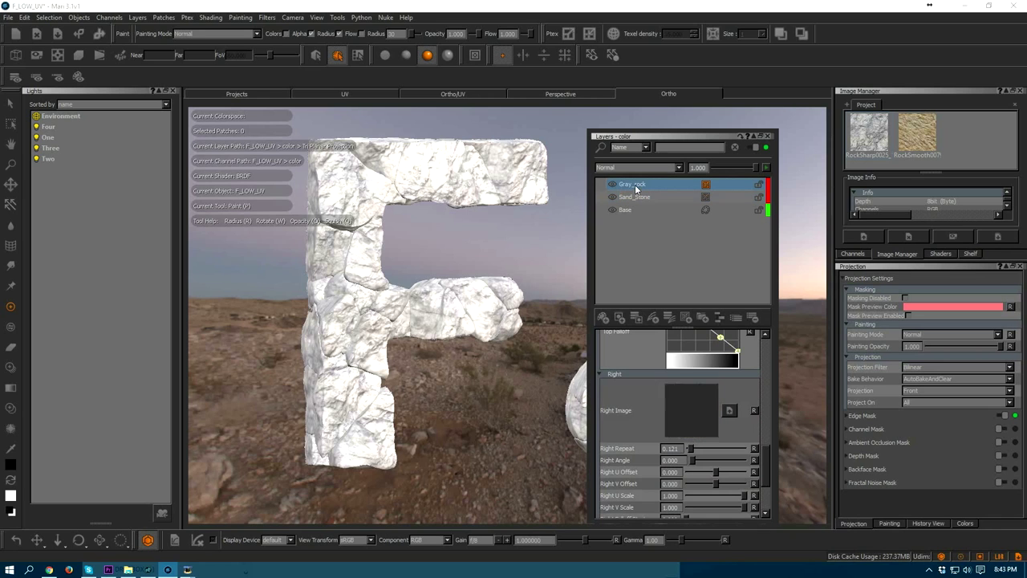
left_click_drag(447, 299, 437, 307, "alt")
mouse_move(754, 171)
left_mouse_down()
mouse_move(724, 172)
mouse_move(757, 170)
left_mouse_up()
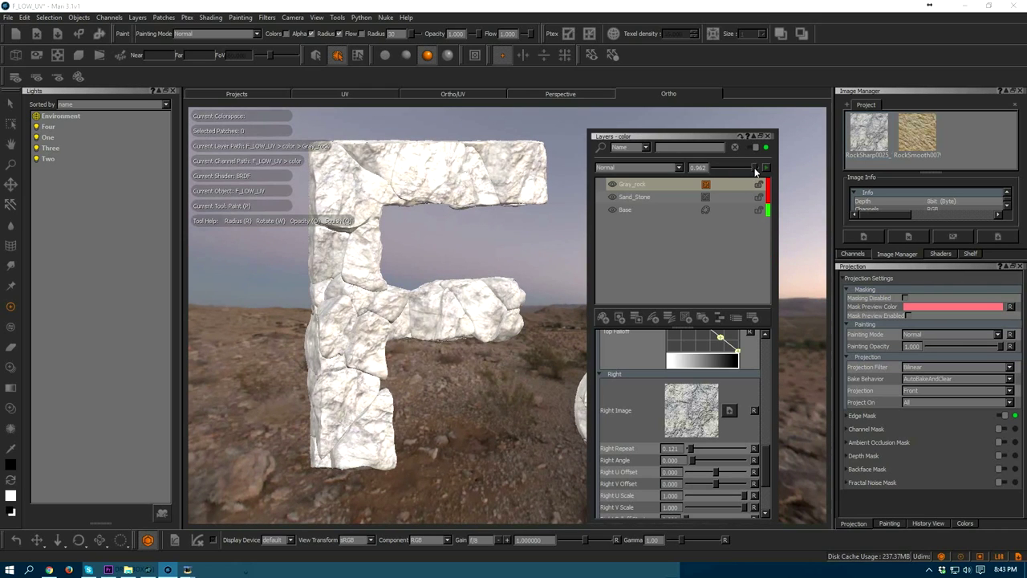
left_click(618, 319)
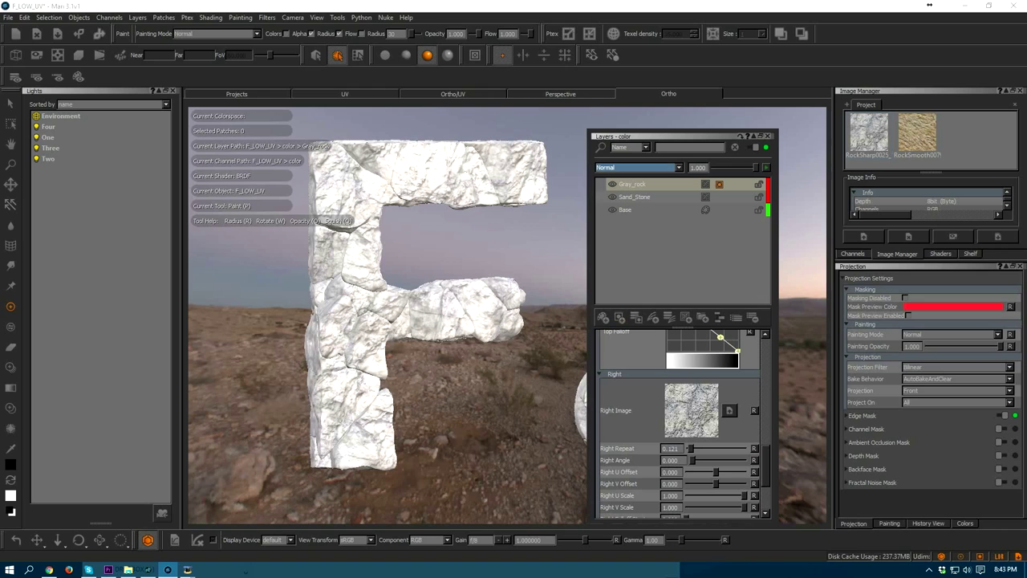
- Try painting a stroke on the Gray_rock mask along the F's upper arm, and undo it
middle_click_drag(374, 201, 391, 255, "alt")
mouse_move(391, 233)
left_mouse_down("alt")
mouse_move(406, 261)
mouse_move(419, 222)
mouse_move(448, 212)
mouse_move(370, 207)
left_mouse_up("alt")
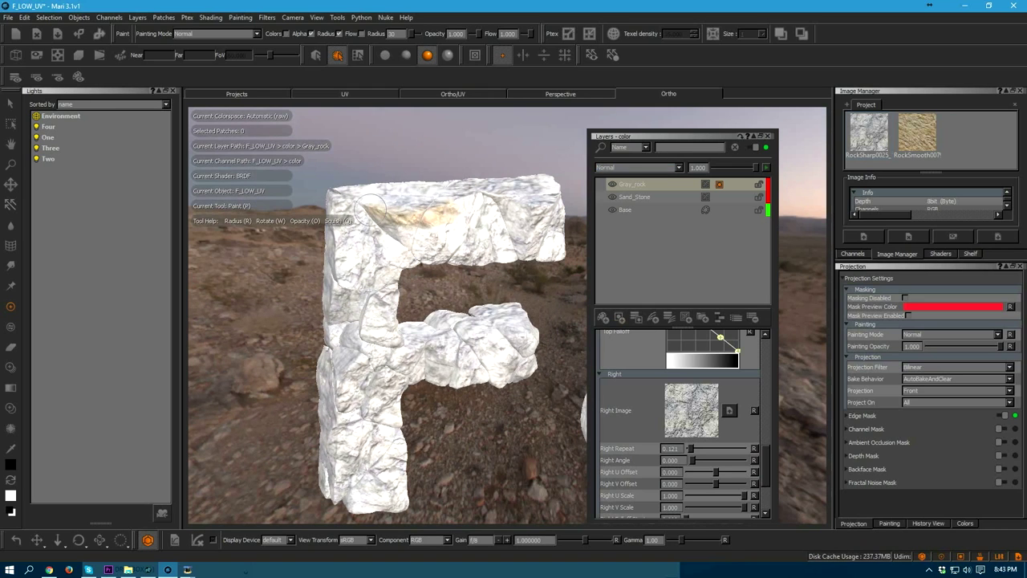
key("ctrl+z")
left_click_drag(443, 248, 438, 215, "alt")
middle_click_drag(439, 215, 413, 202, "alt")
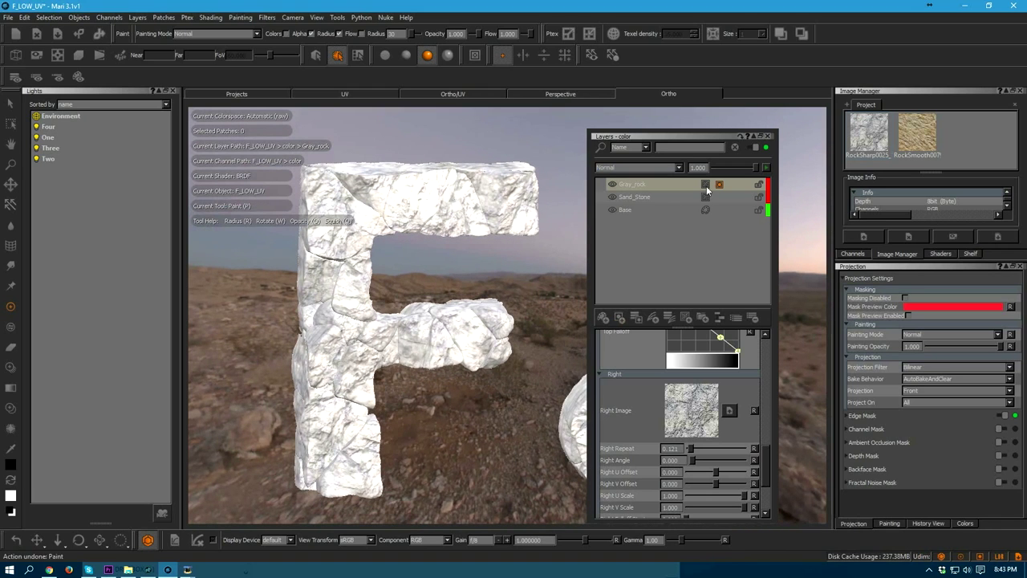
- Convert the Gray_rock layer's mask into a mask stack and open that stack for editing
left_click_drag(666, 138, 707, 131)
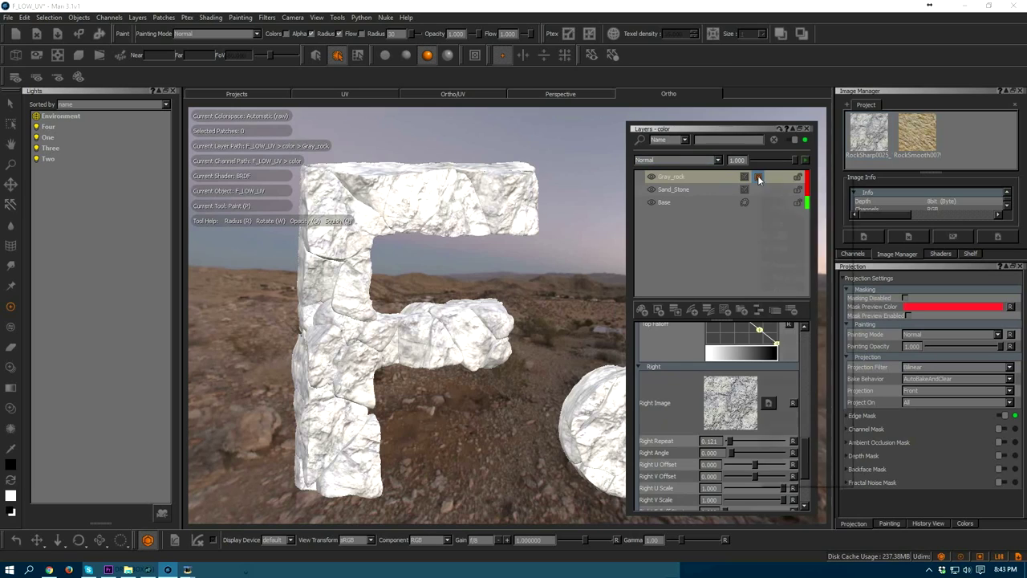
right_click(759, 176)
mouse_move(800, 376)
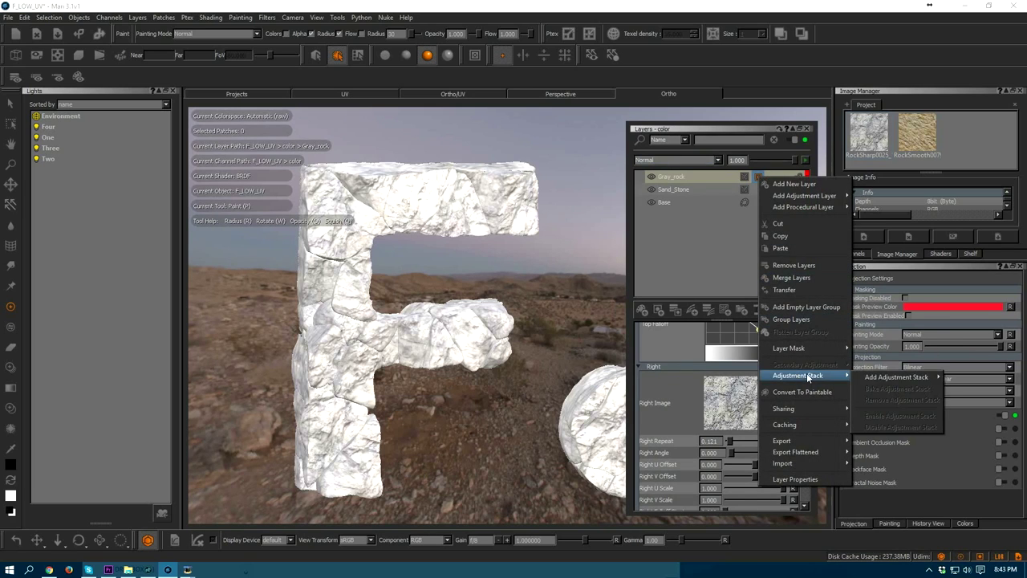
mouse_move(804, 349)
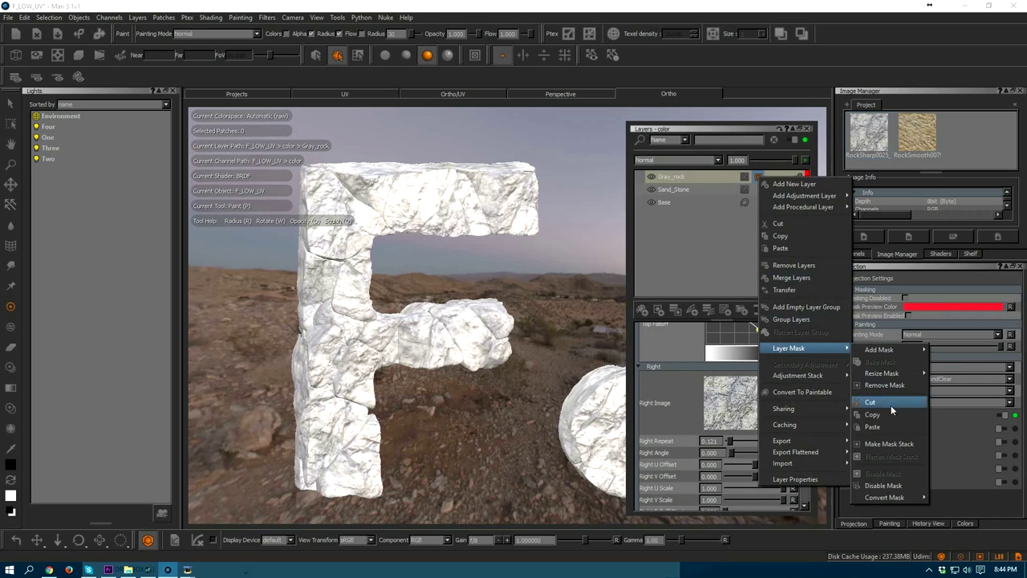
left_click(891, 442)
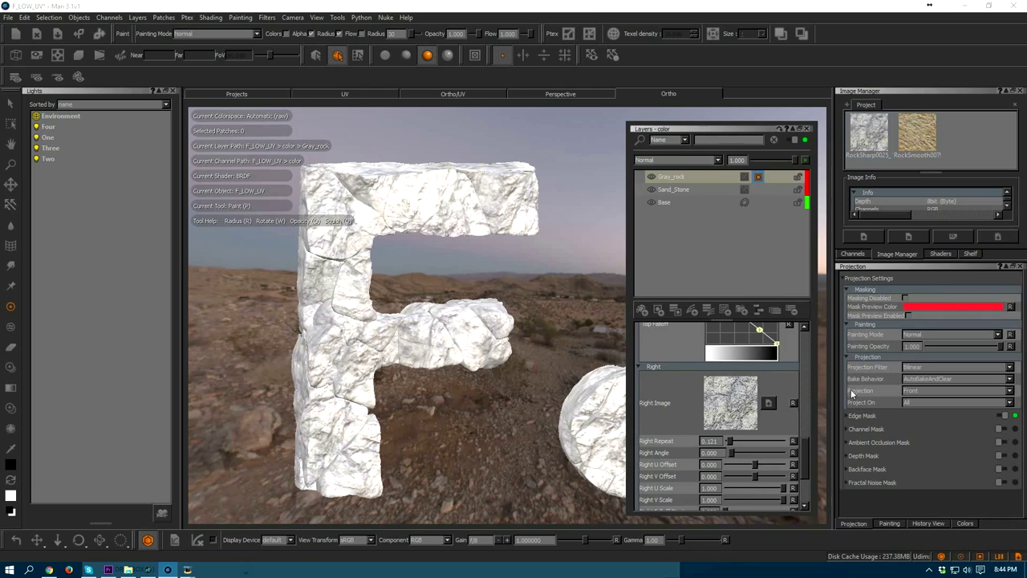
left_click(758, 177)
left_click_drag(791, 177, 554, 312)
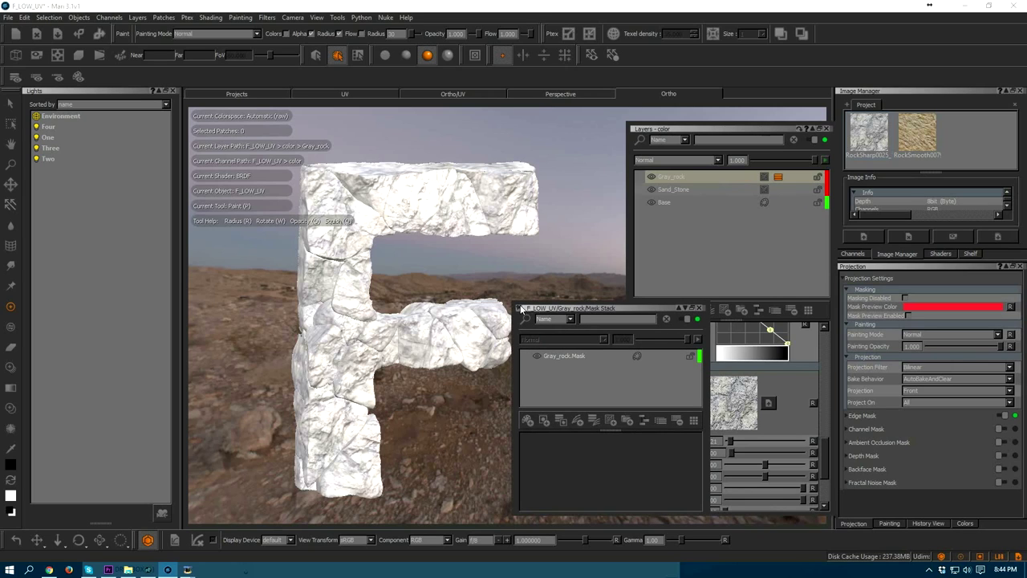
- Add a fractal Turbulence procedural above the mask in the Gray_rock mask stack and adjust its roughness and size
left_click(556, 358)
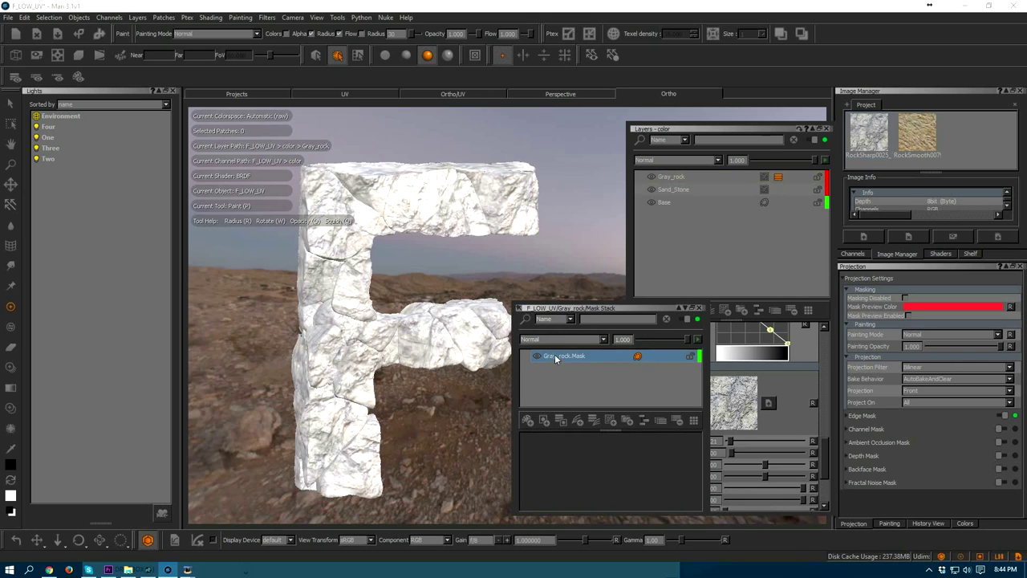
left_click(608, 419)
mouse_move(644, 440)
mouse_move(647, 460)
mouse_move(695, 462)
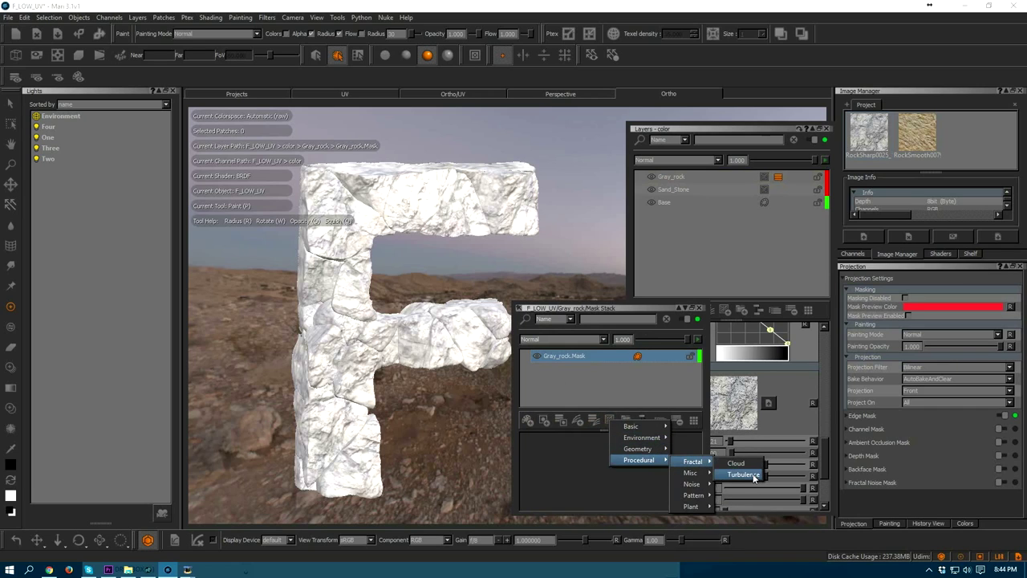
left_click(745, 475)
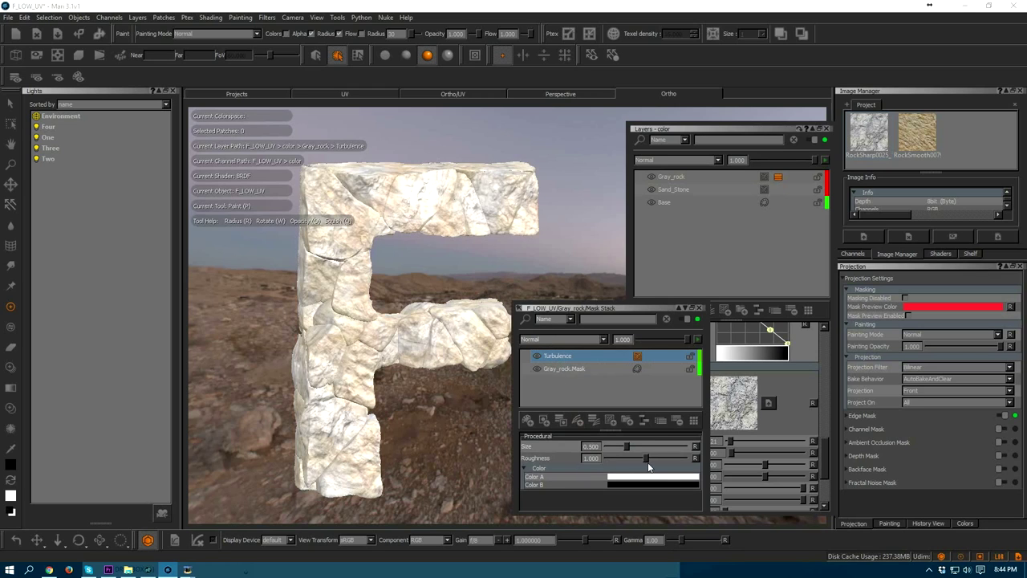
left_click_drag(647, 459, 624, 450)
left_click(699, 307)
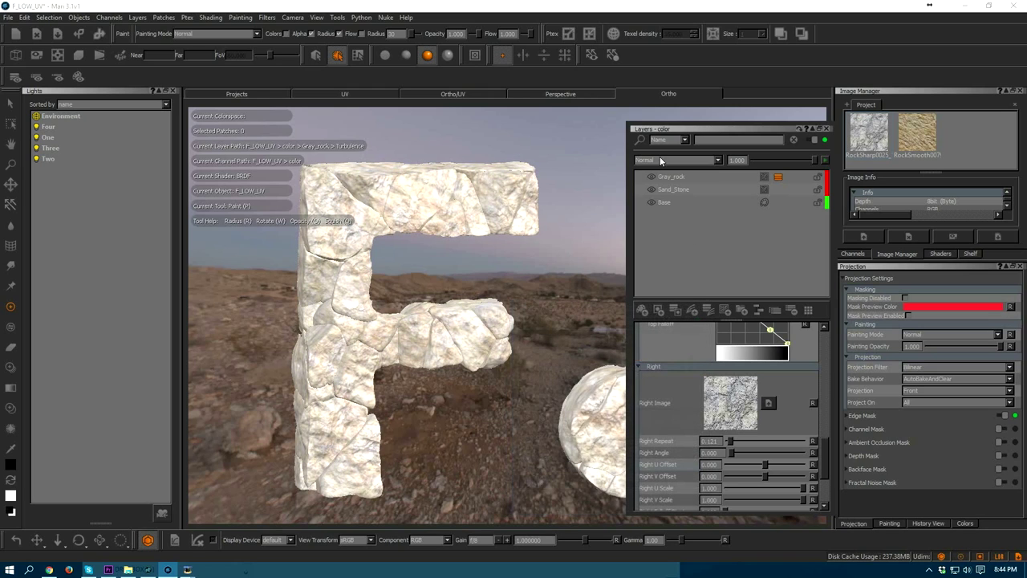
- Set the Gray_rock layer's blend mode to Multiply and its opacity to 0.509
left_click(673, 176)
left_click(654, 160)
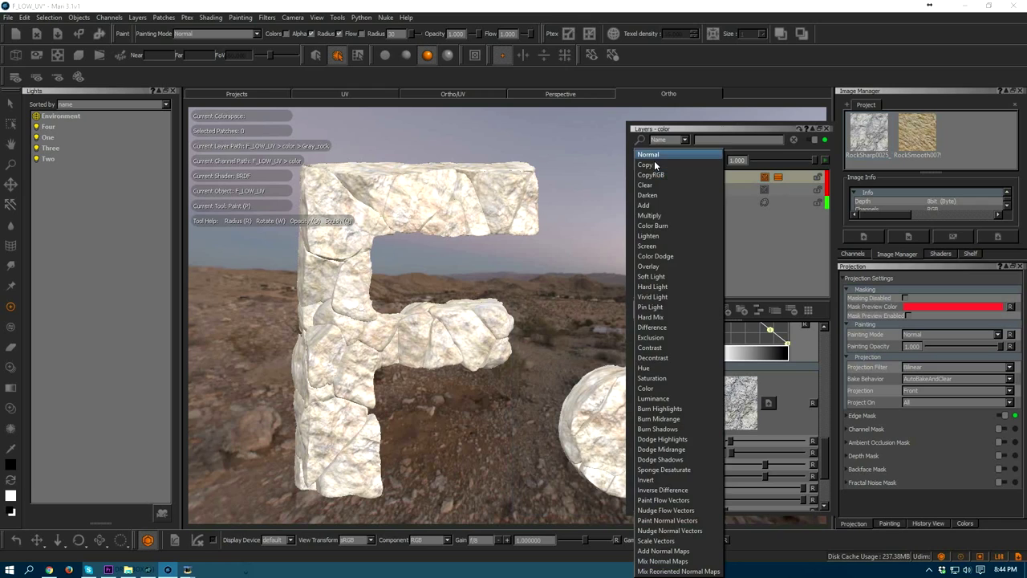
left_click(652, 215)
key("m")
left_click_drag(819, 164, 782, 164)
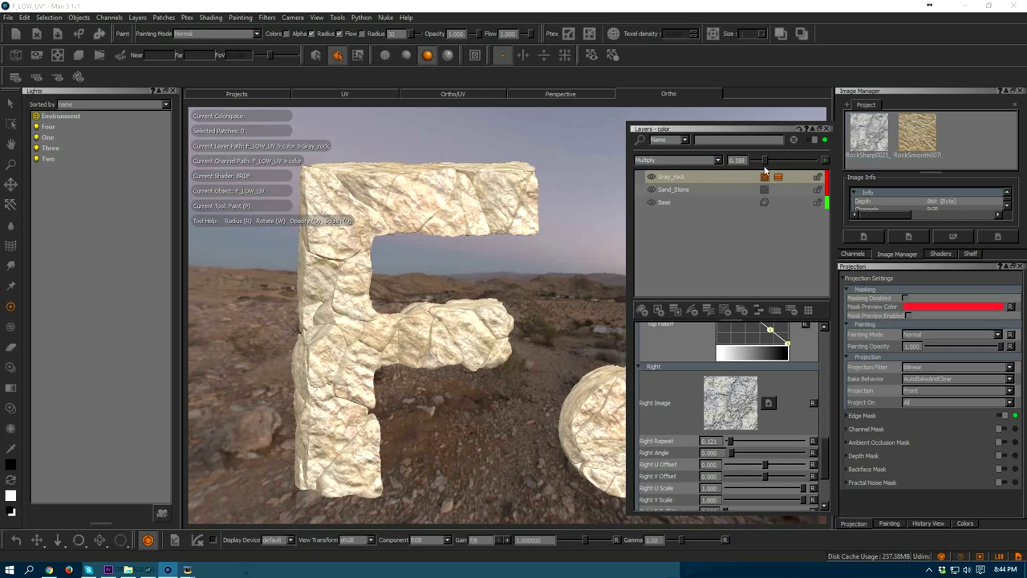
left_click_drag(489, 317, 488, 282, "alt")
middle_click_drag(489, 285, 493, 279, "alt")
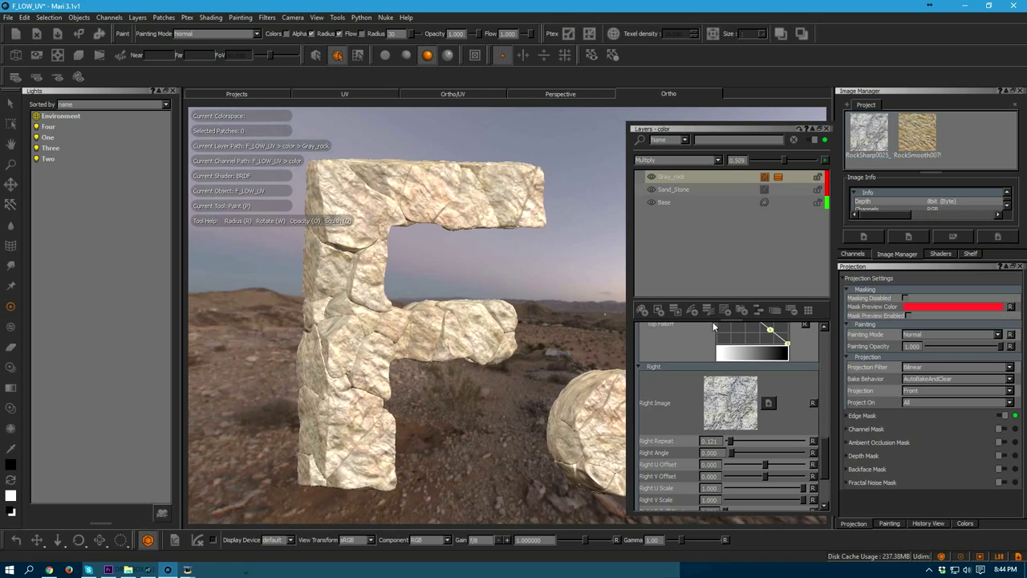
- Add a fractal Turbulence procedural layer above Gray_rock with Size 0.456 and Roughness 1.275
left_click(725, 310)
mouse_move(754, 350)
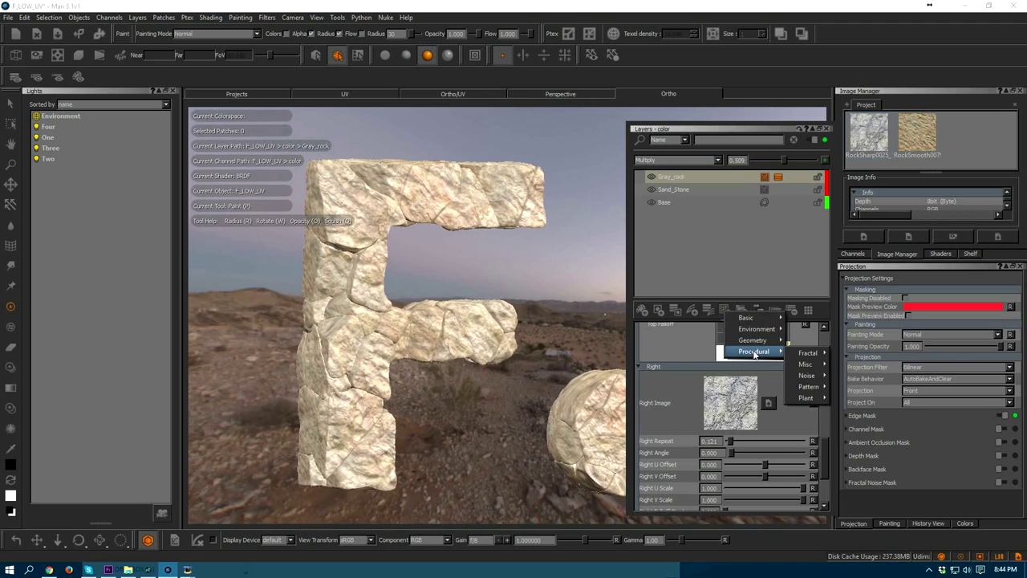
mouse_move(808, 355)
left_click(859, 366)
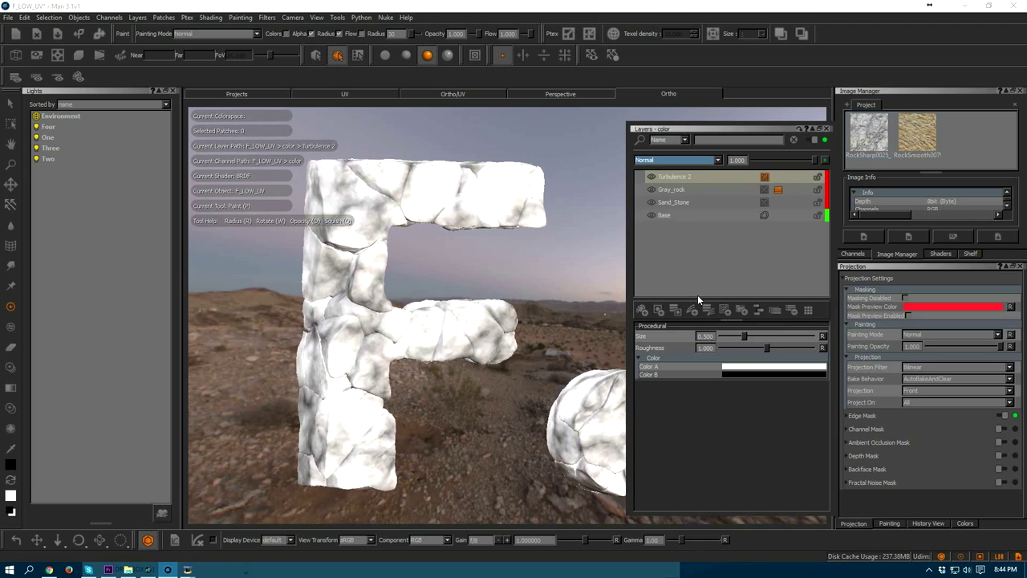
left_click_drag(767, 346, 742, 339)
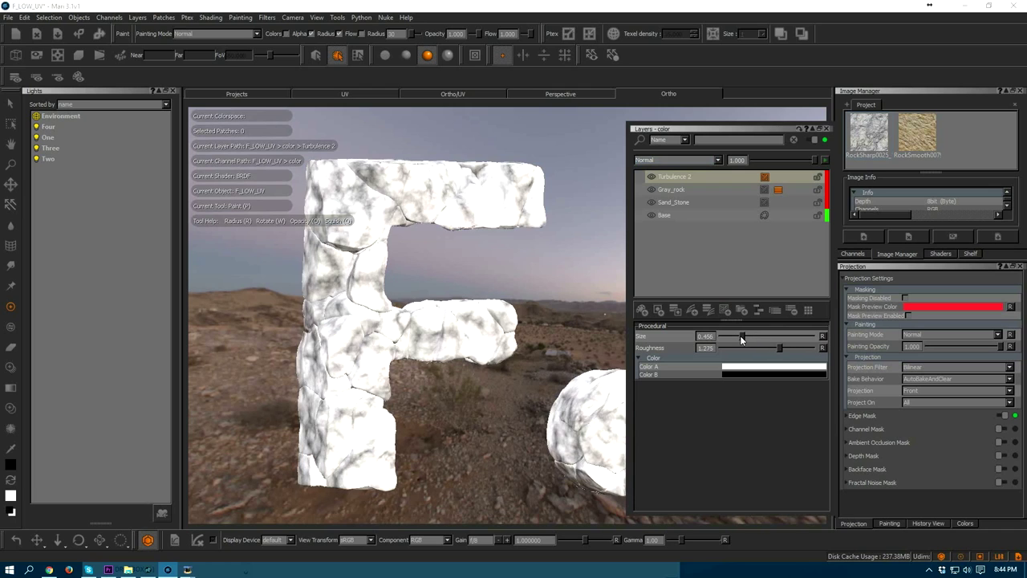
- Blend the upper Turbulence layer with Multiply at an opacity of 0.552
left_click(668, 160)
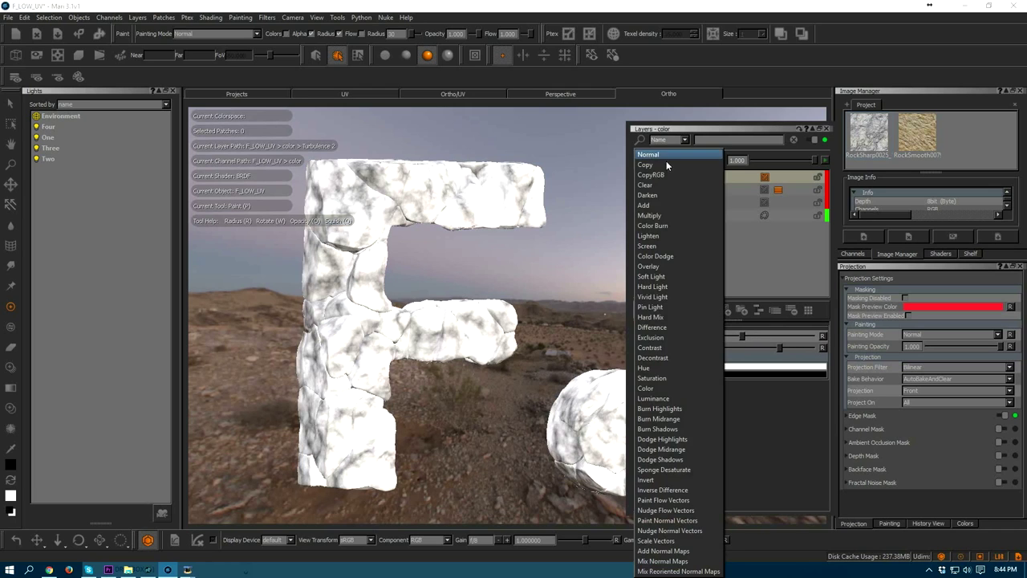
left_click(661, 218)
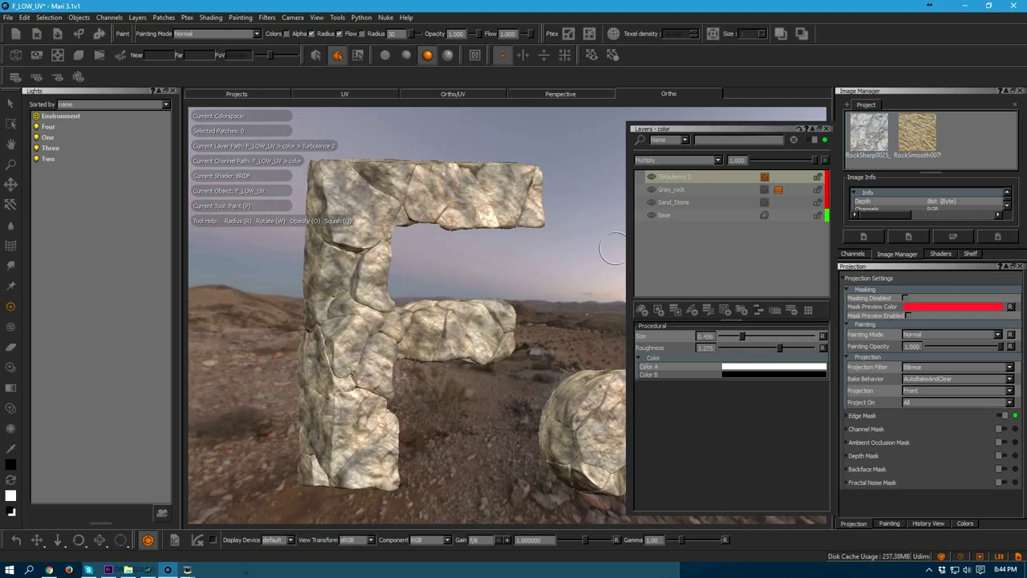
left_click_drag(813, 160, 790, 165)
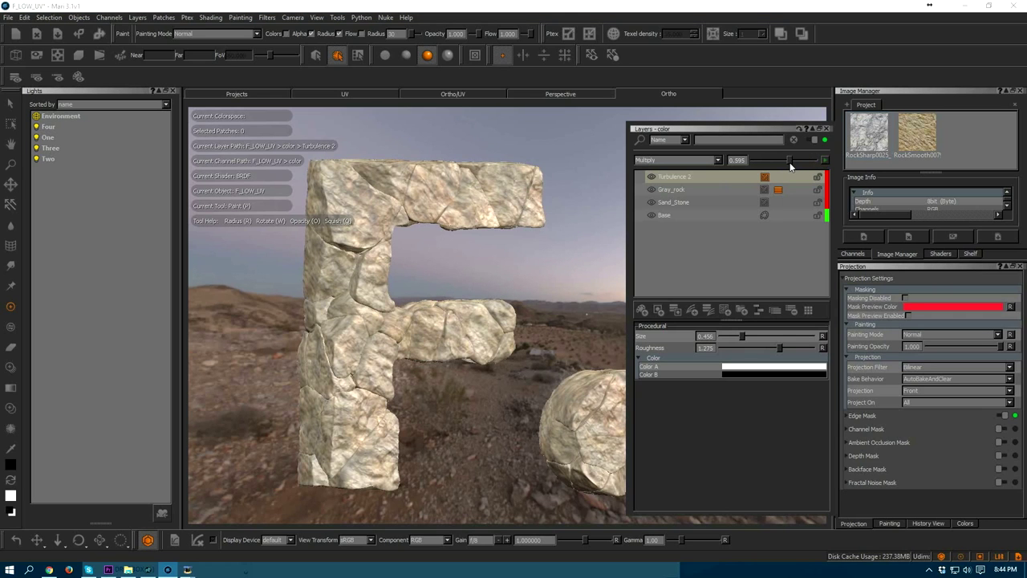
middle_click_drag(445, 269, 454, 289)
mouse_move(454, 289)
left_mouse_down("alt")
mouse_move(505, 279)
mouse_move(462, 285)
mouse_move(518, 328)
mouse_move(546, 324)
mouse_move(452, 340)
mouse_move(454, 257)
mouse_move(475, 255)
left_mouse_up("alt")
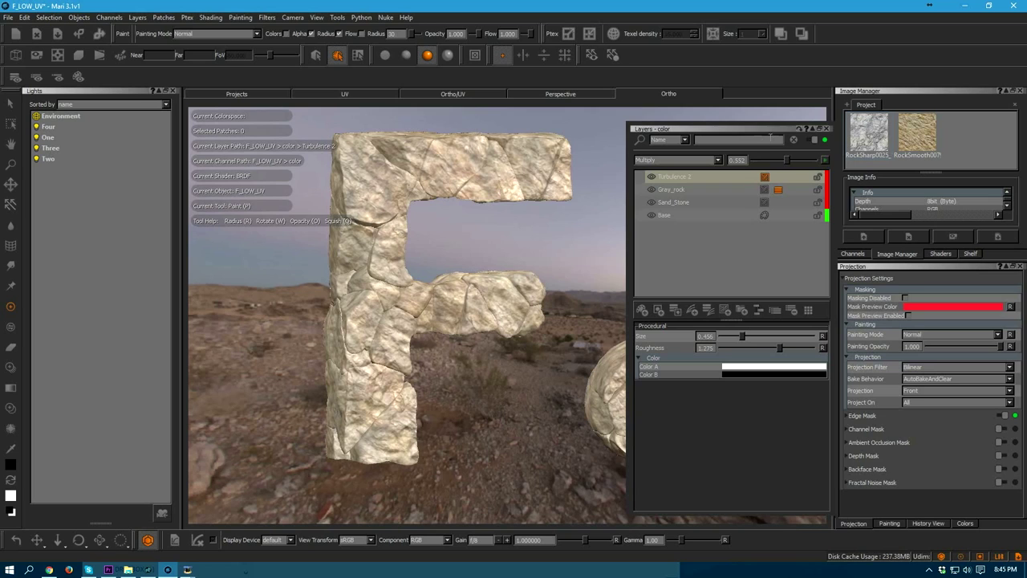
- Close the floating layer palette of the color channel and bring up the object's channel list
mouse_move(750, 129)
left_mouse_down()
mouse_move(691, 135)
mouse_move(701, 125)
mouse_move(722, 146)
left_mouse_up()
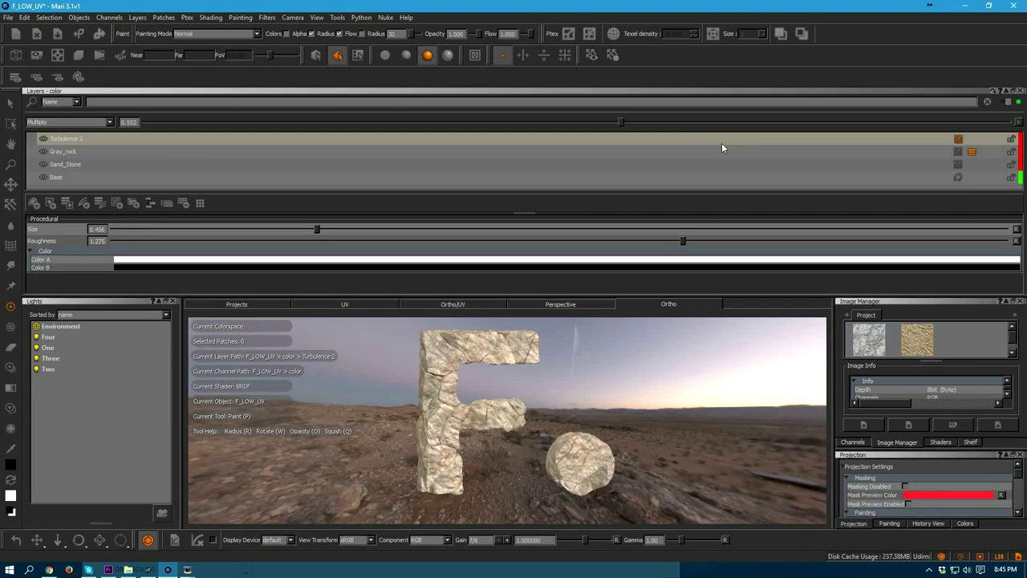
left_click_drag(289, 146, 698, 136)
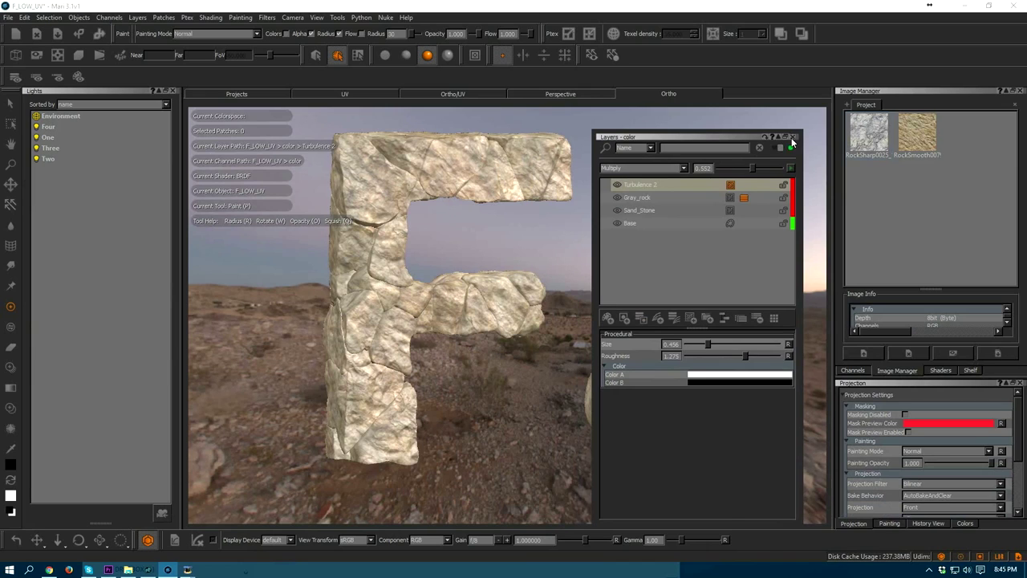
left_click(793, 137)
left_click(854, 370)
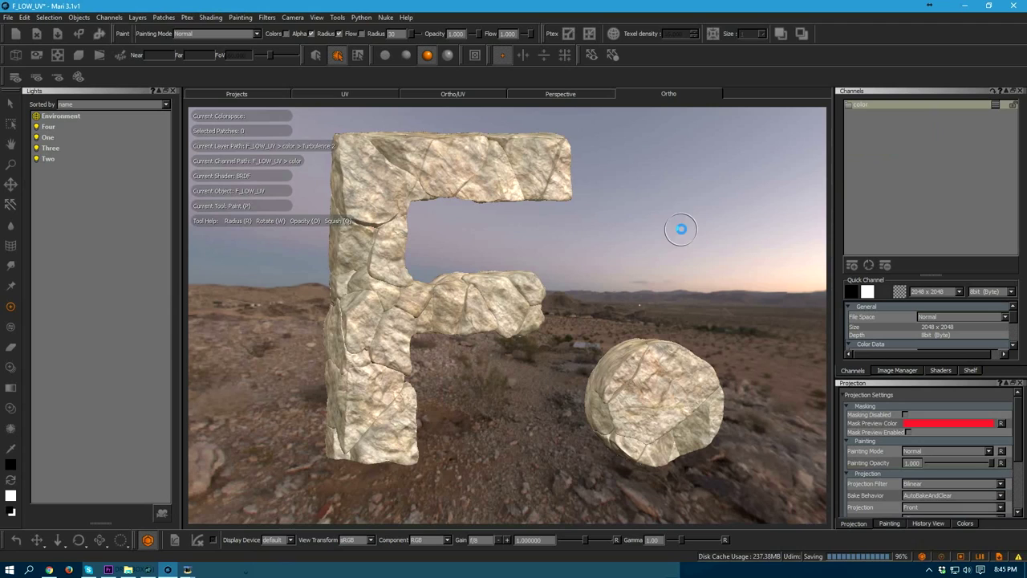
- Add a new 8bit channel named normal with a size of 256 x 256
left_click(852, 266)
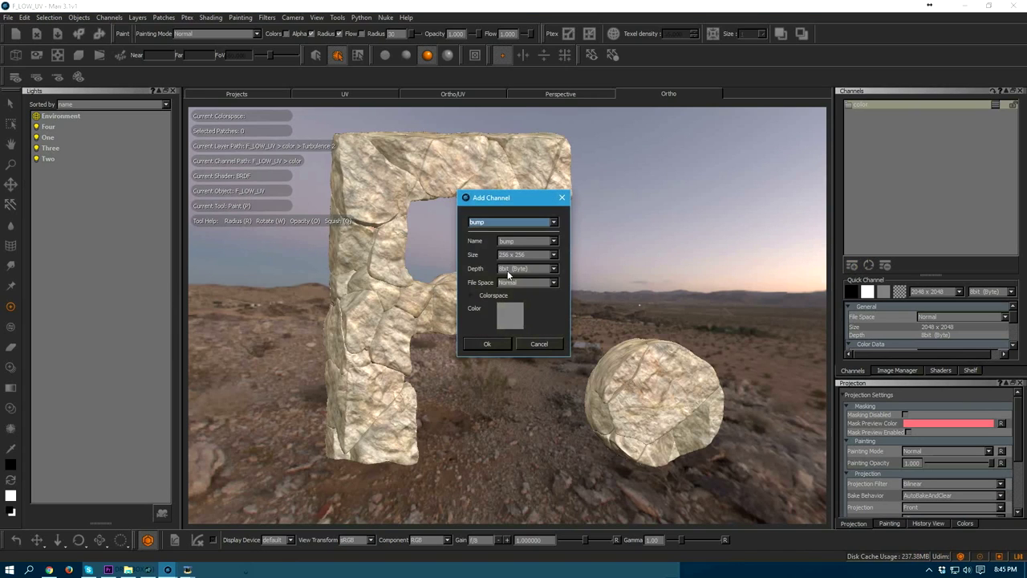
left_click(500, 223)
left_click(500, 223)
key("Tab")
type("normal")
left_click(484, 344)
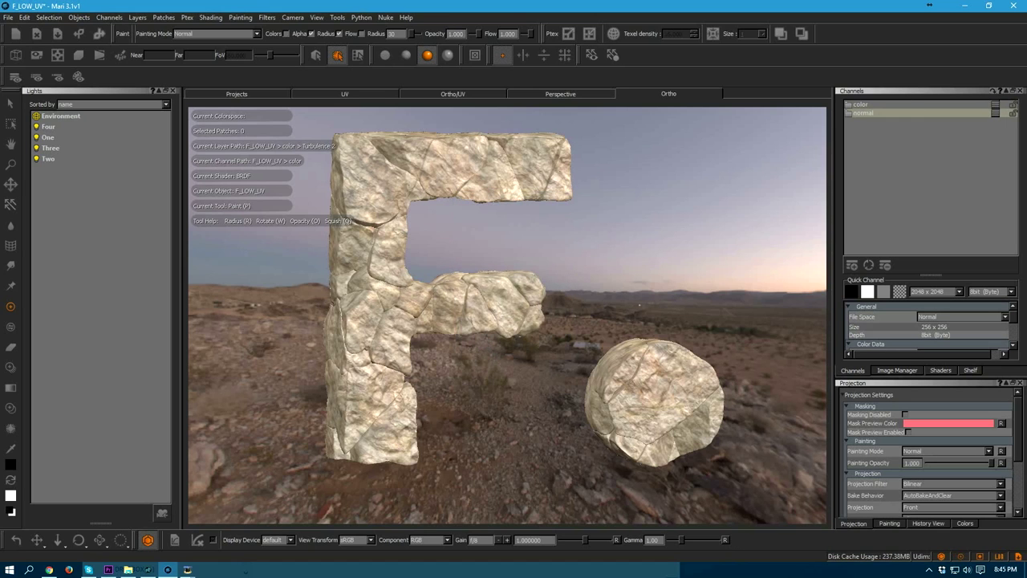
- Start an import into the normal channel's layer stack and copy the path of the MODO\BAKE\NORMAL folder from File Explorer
right_click(886, 111)
mouse_move(923, 267)
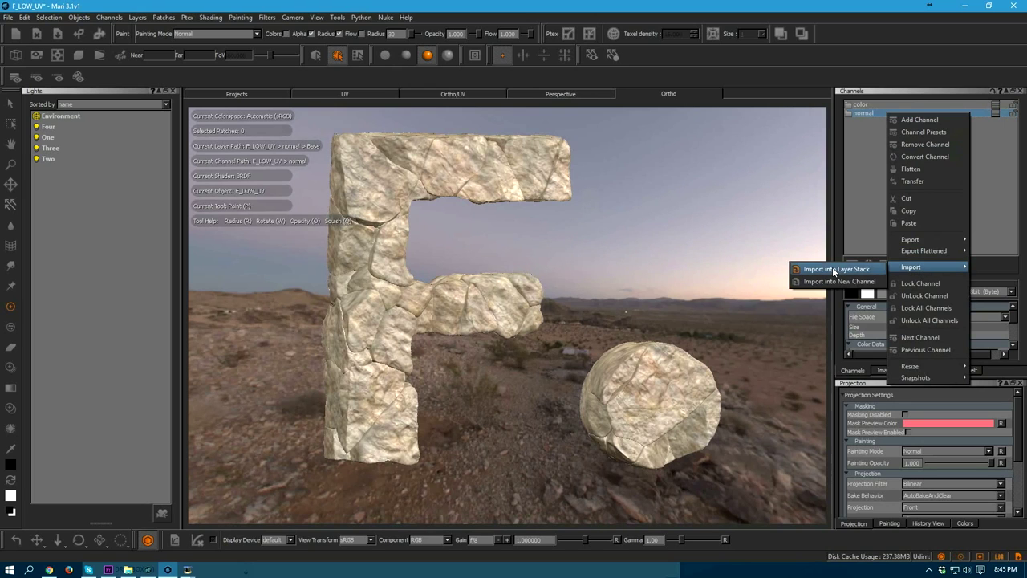
left_click(832, 266)
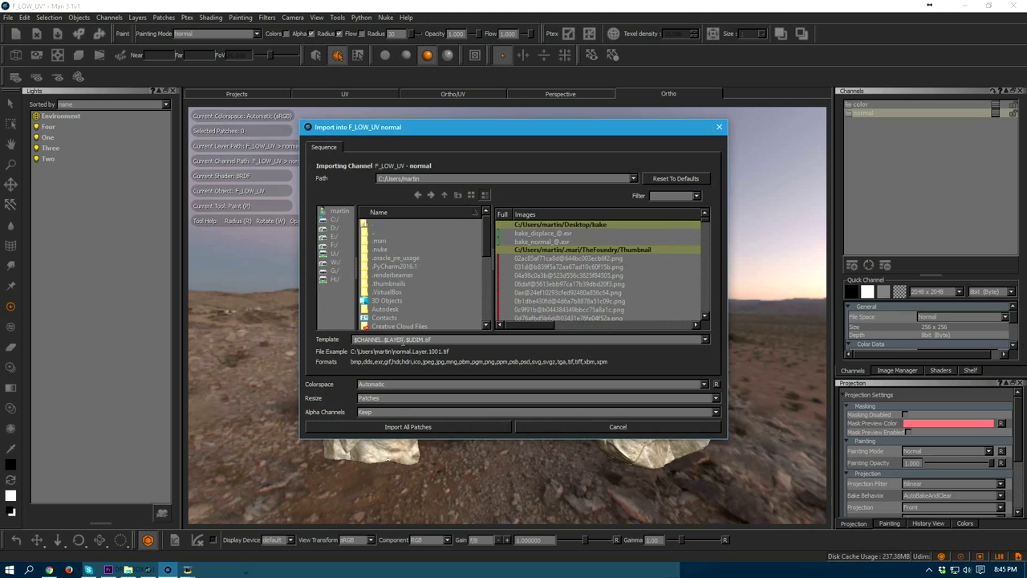
left_click(128, 570)
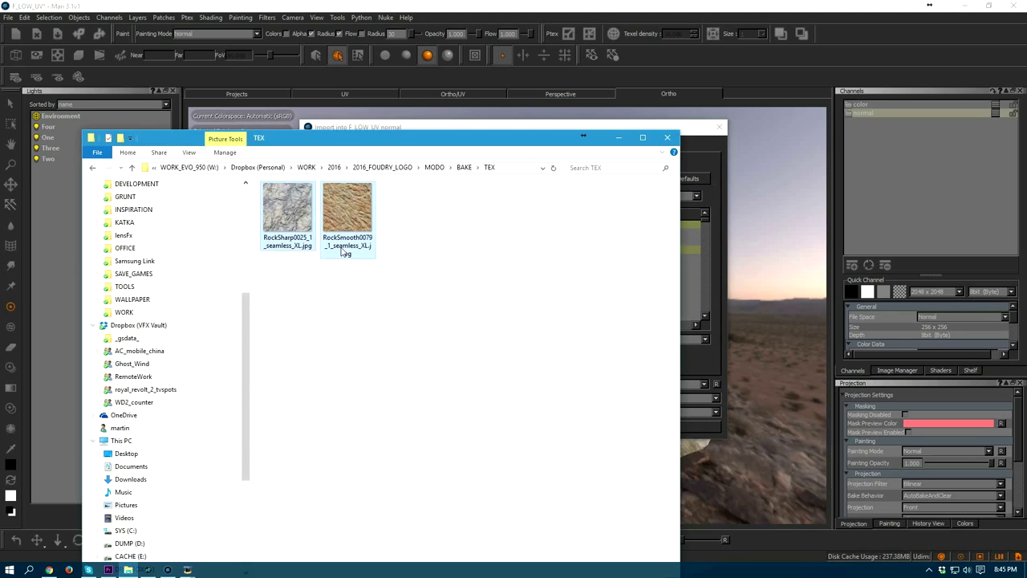
left_click(463, 166)
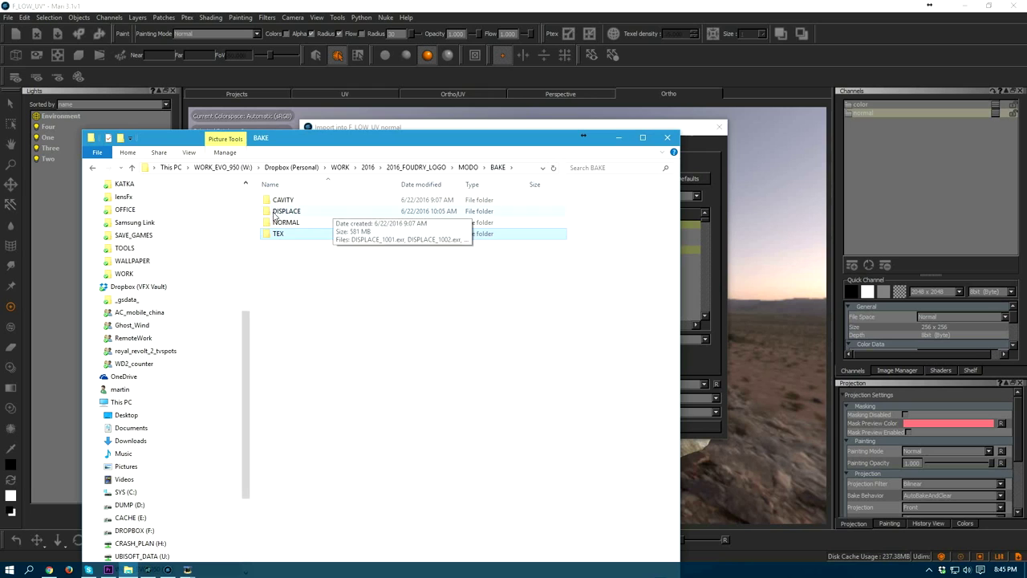
double_click(288, 222)
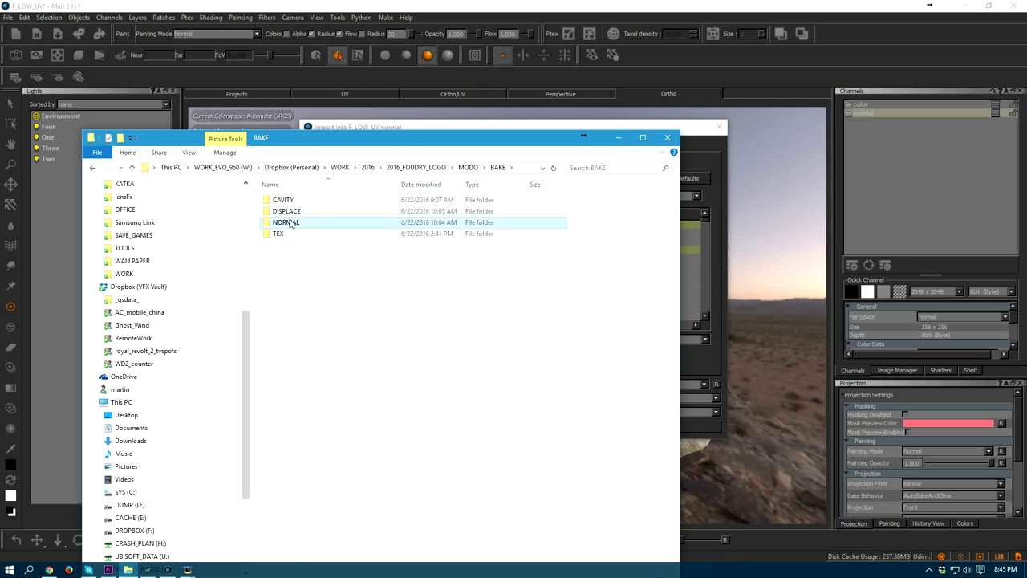
left_click(519, 168)
key("ctrl+c")
- Import the NORMAL_$UDIM.exr sequence from the copied folder path into all patches of the normal channel
left_click(564, 126)
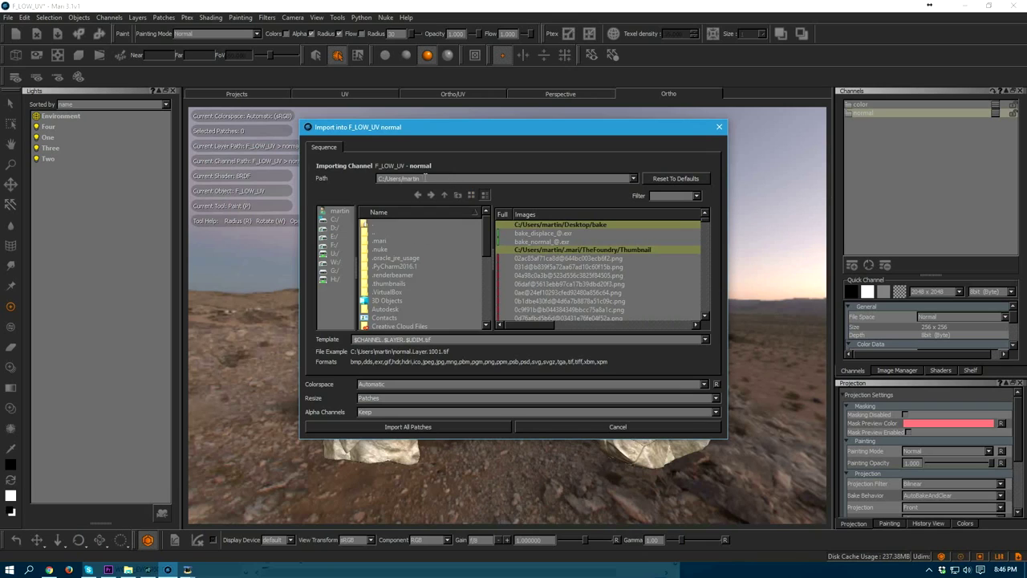
key("ctrl+v")
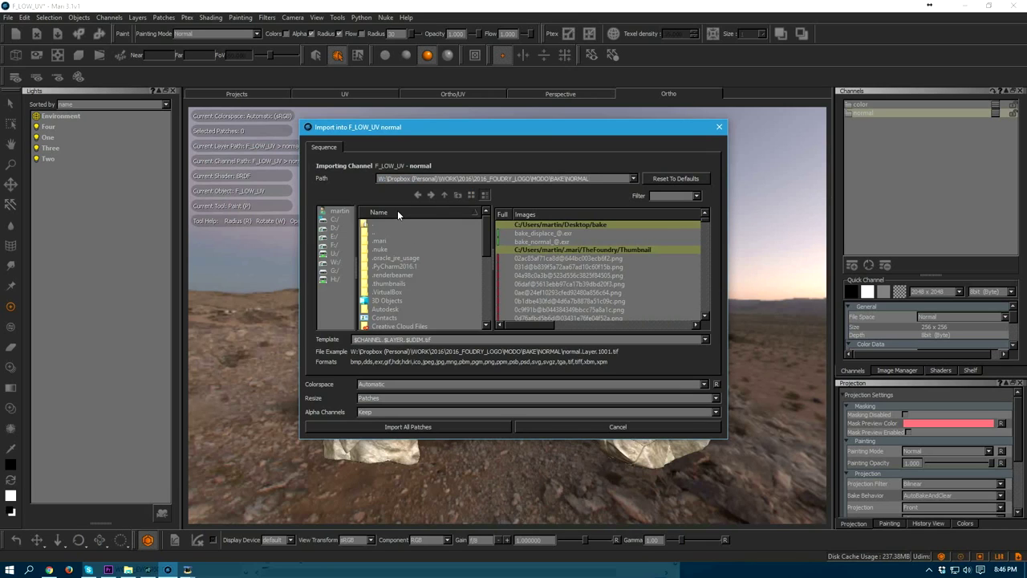
key("Return")
left_click(529, 232)
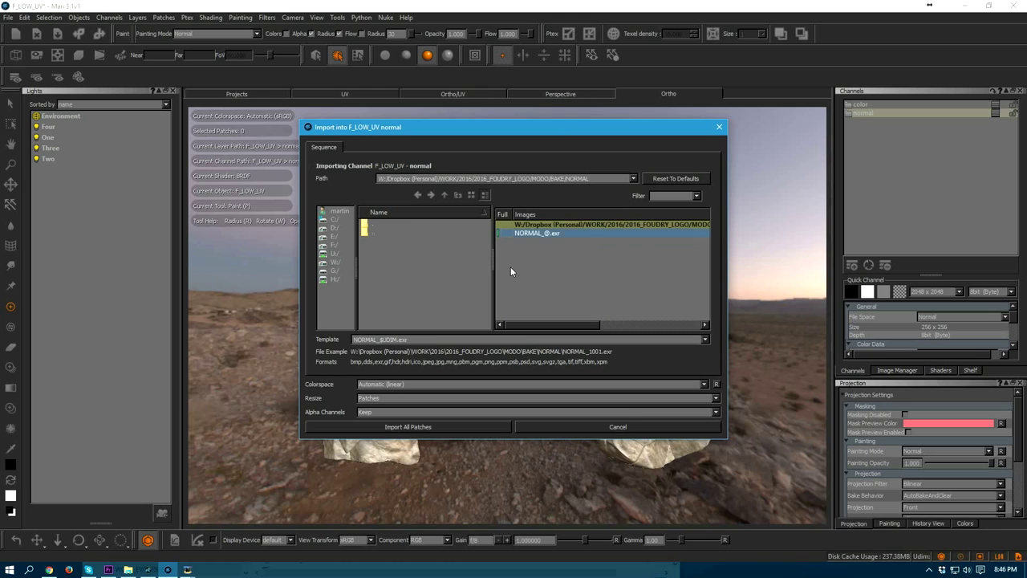
left_click(423, 425)
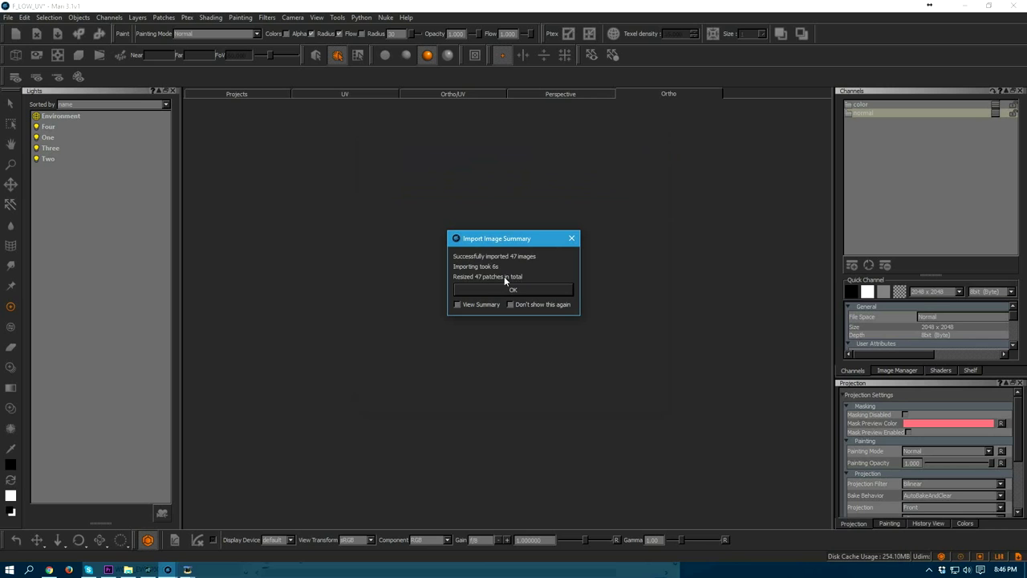
left_click(482, 288)
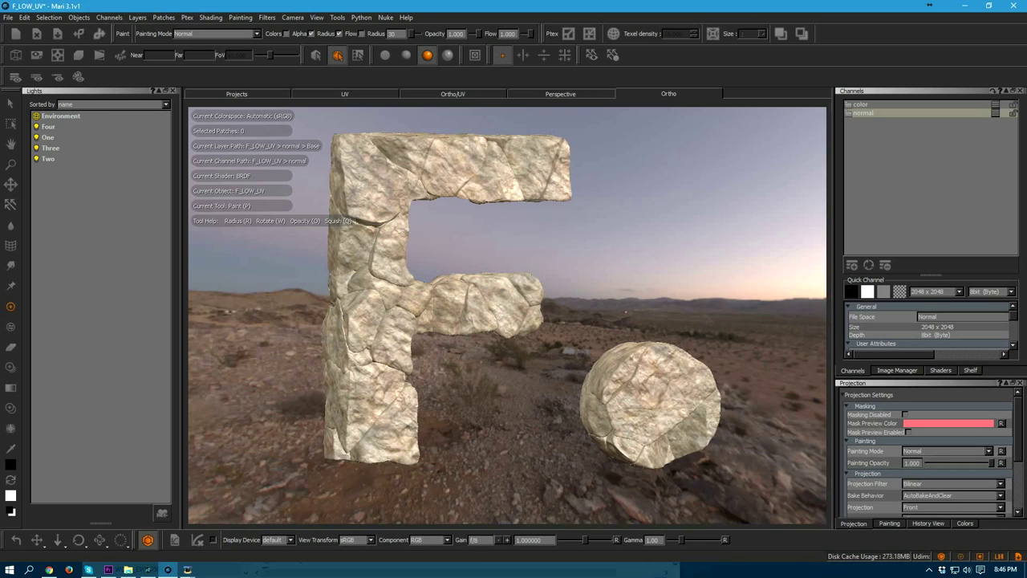
- Preview the normal channel on the model as the BRDF shader's Diffuse Color and restore the color channel there
left_click_drag(517, 289, 533, 289, "alt")
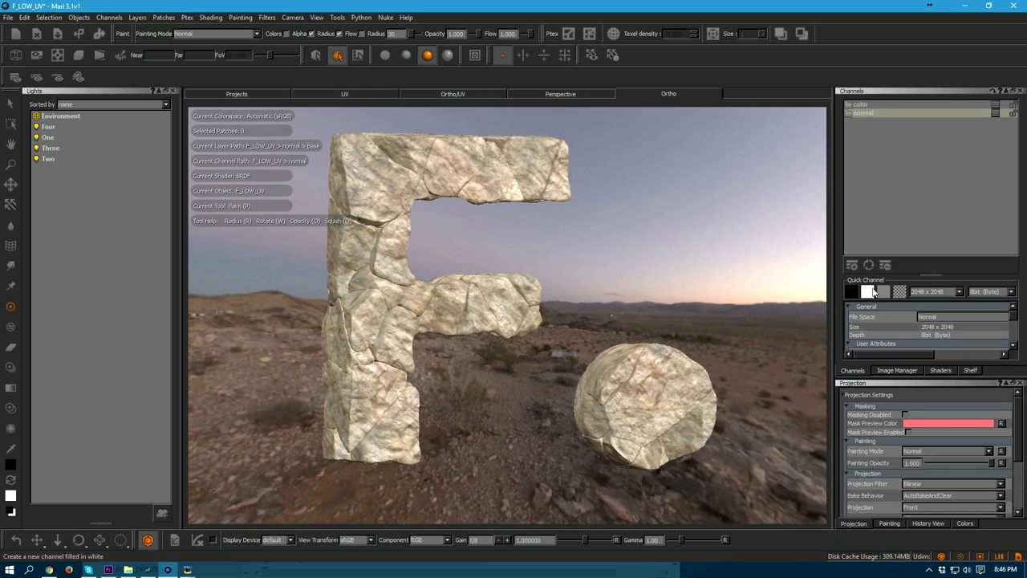
left_click(940, 370)
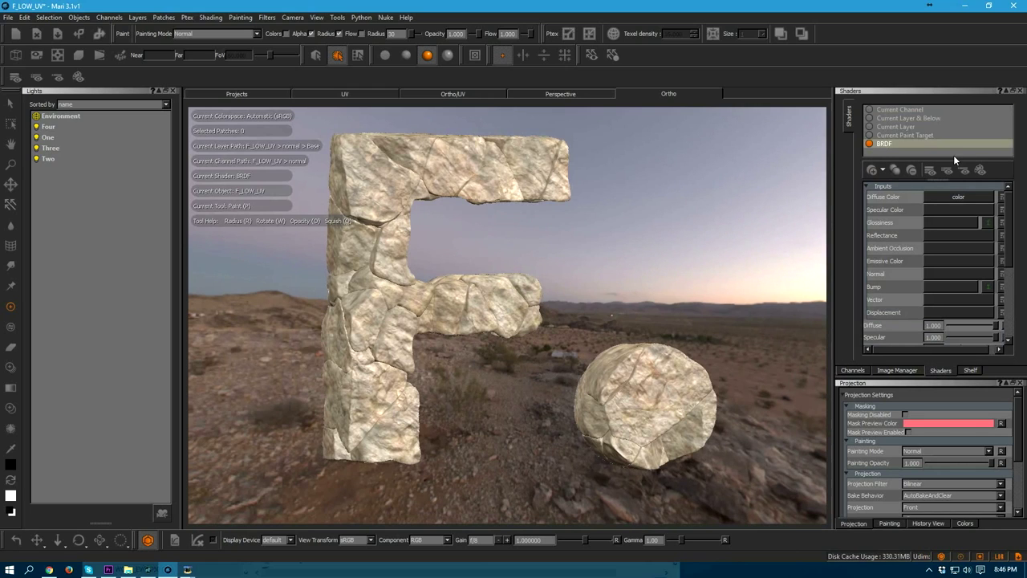
left_click(957, 200)
left_click(941, 232)
mouse_move(481, 300)
left_mouse_down("alt")
mouse_move(548, 300)
mouse_move(479, 305)
left_mouse_up("alt")
left_click(939, 200)
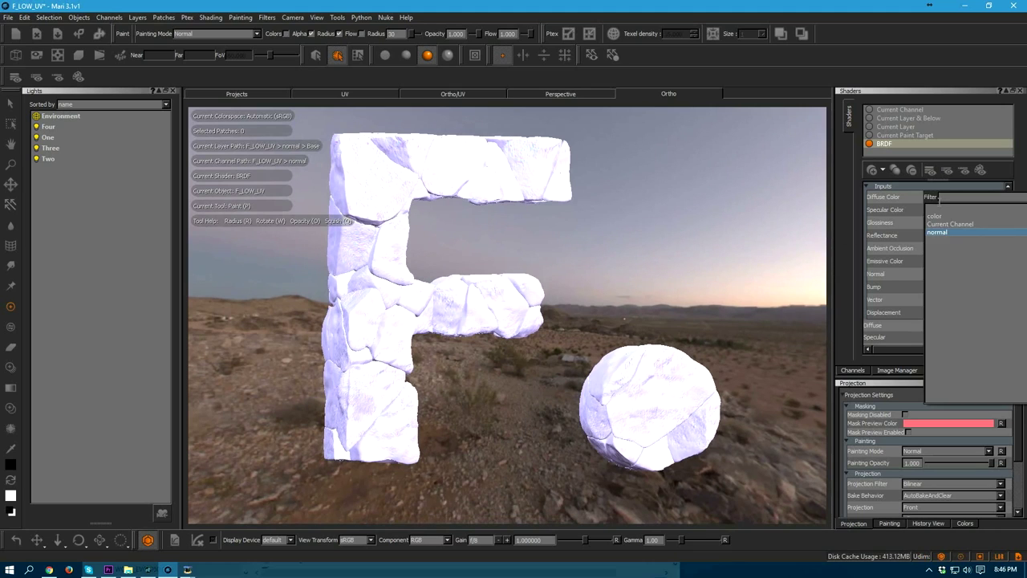
left_click(947, 215)
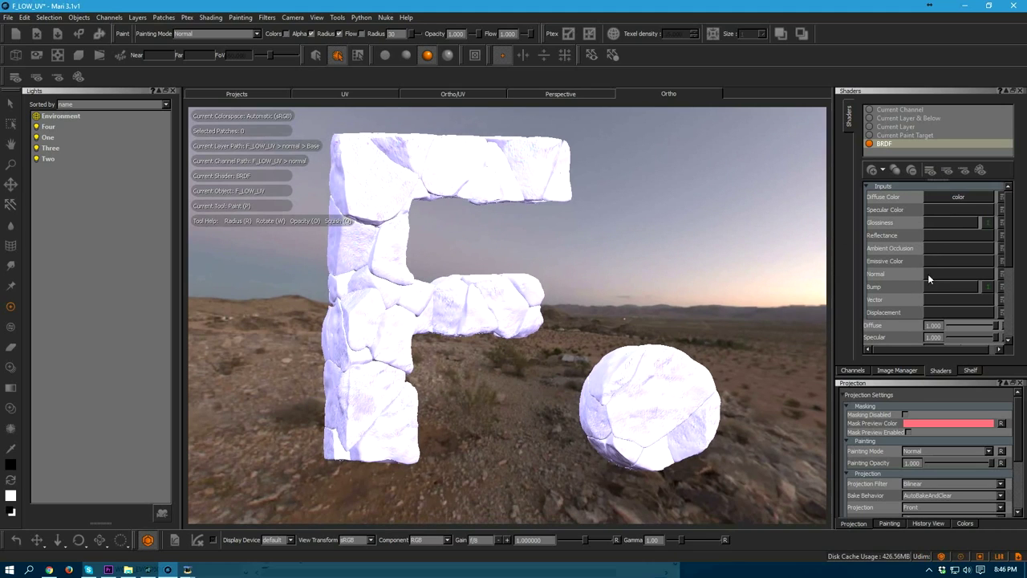
- Assign the normal channel to the Normal input of the BRDF shader
left_click(933, 274)
left_click(938, 308)
- Examine the effect of the normal map on the rock surface of the F and the dot from several angles
middle_click_drag(497, 295, 420, 251)
right_click_drag(420, 251, 536, 287, "alt")
left_click_drag(536, 288, 519, 302, "alt")
middle_click_drag(619, 275, 564, 312, "alt")
right_click_drag(564, 312, 495, 319, "alt")
middle_click_drag(433, 307, 452, 316, "alt")
mouse_move(451, 315)
left_mouse_down("alt")
mouse_move(518, 363)
mouse_move(602, 329)
mouse_move(544, 298)
left_mouse_up("alt")
key("p")
middle_click_drag(544, 298, 512, 288, "alt")
mouse_move(512, 288)
left_mouse_down("alt")
mouse_move(492, 294)
mouse_move(502, 282)
mouse_move(488, 270)
left_mouse_up("alt")
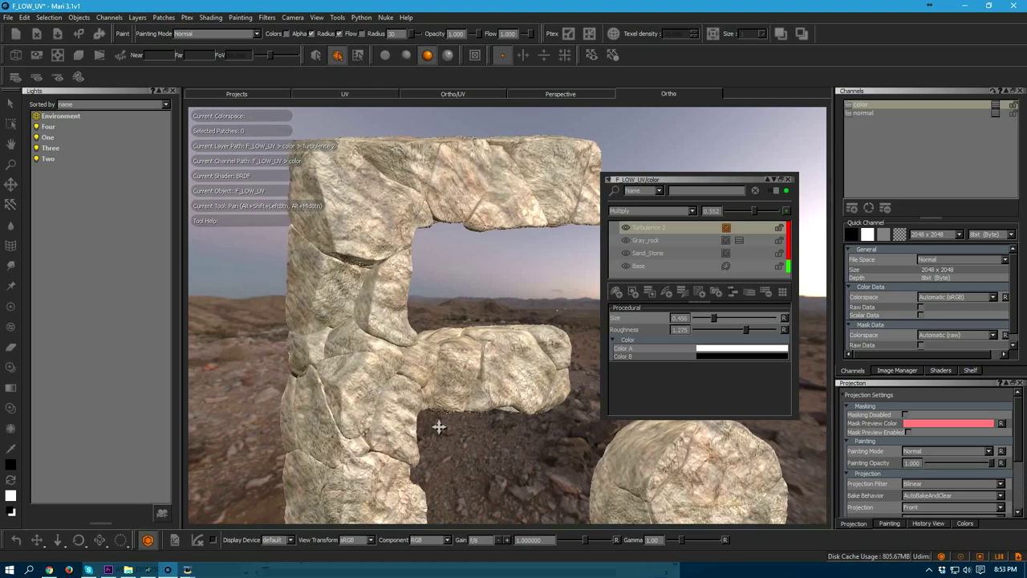
left_click_drag(439, 427, 408, 410, "alt")
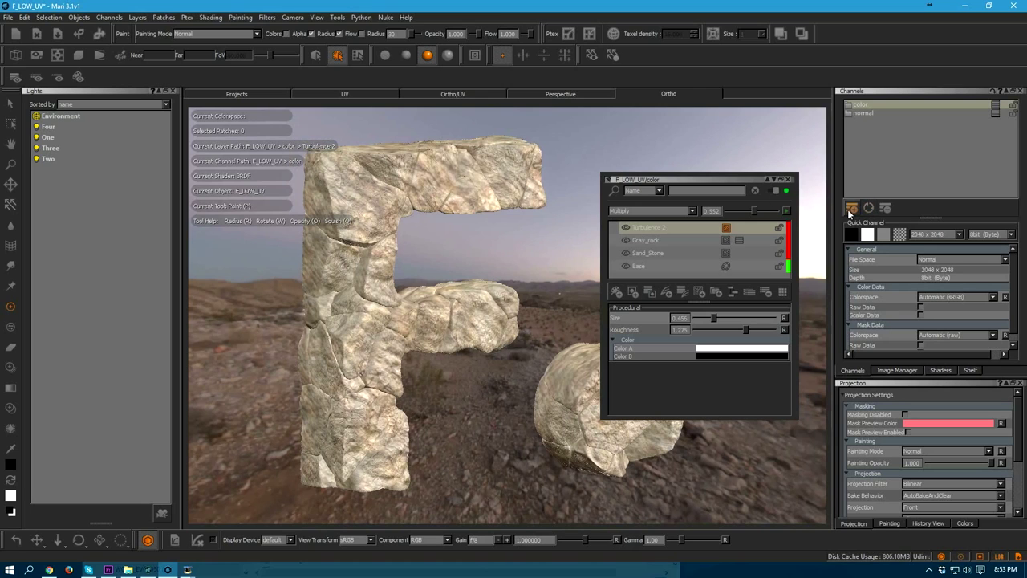
- Add an 8bit 256 x 256 channel named diplace and import the DISPLACE_$UDIM.exr sequence from BAKE/DISPLACE into its layer stack
left_click(853, 208)
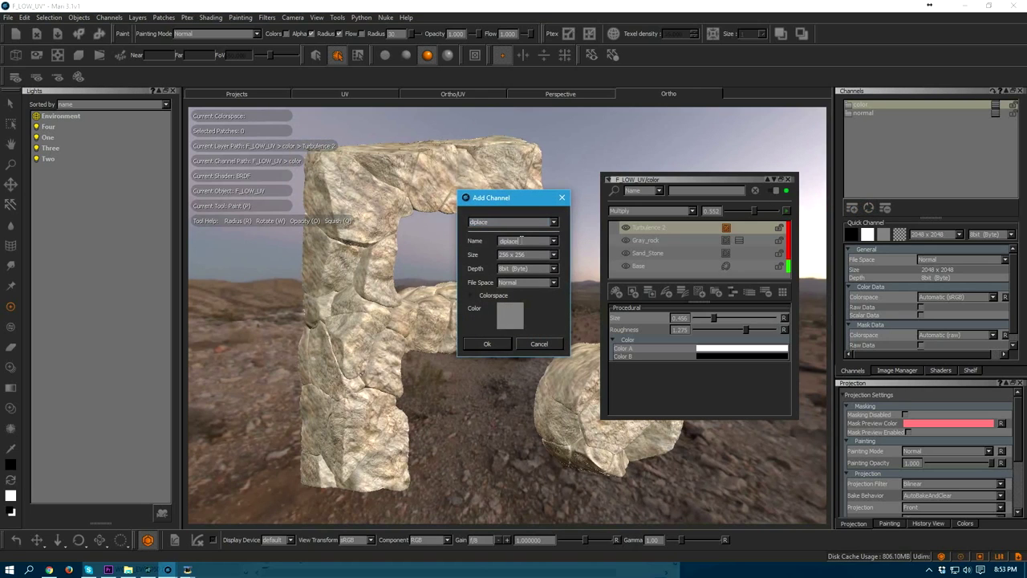
left_click(486, 343)
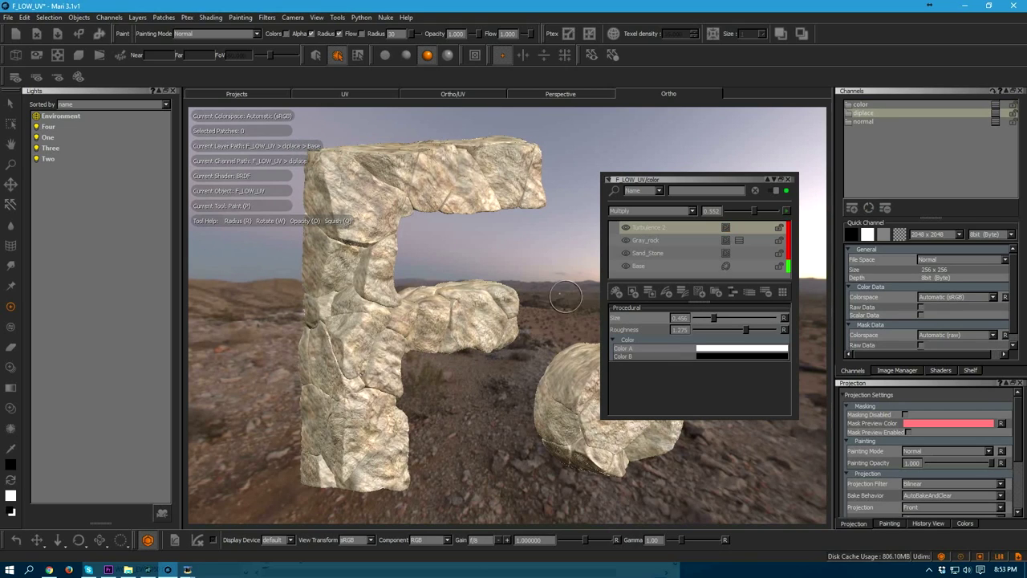
right_click(874, 115)
mouse_move(899, 270)
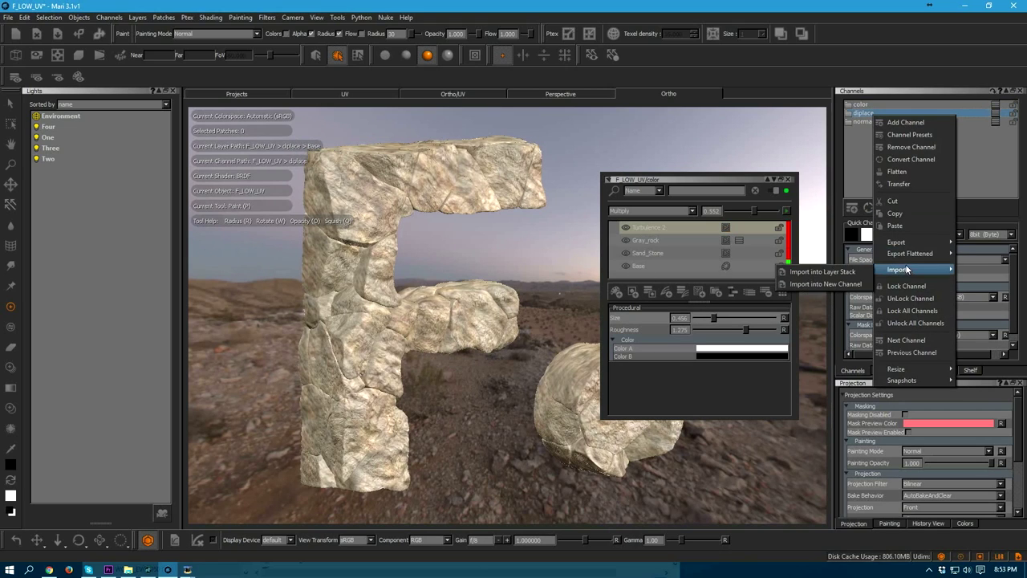
left_click(823, 273)
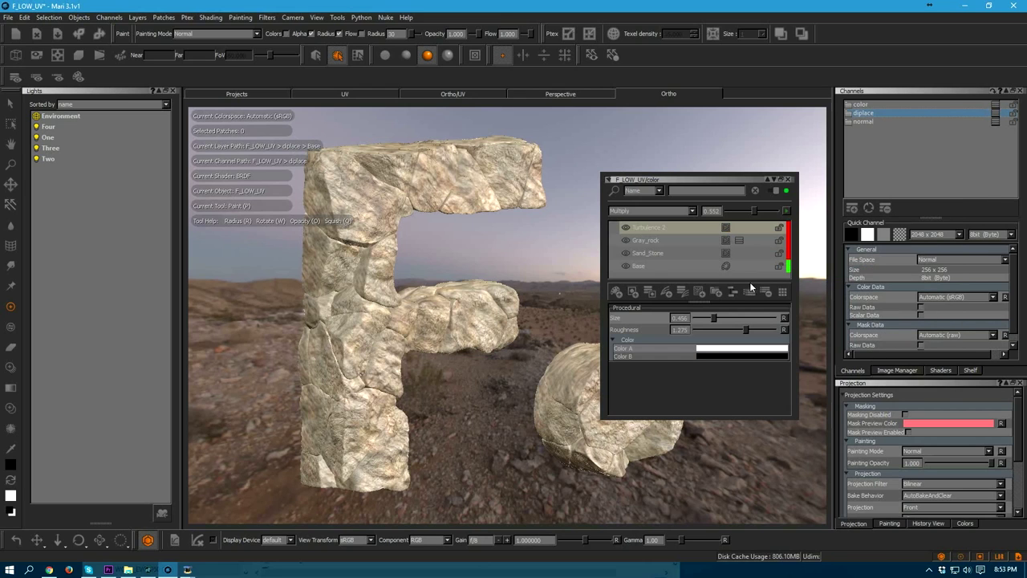
left_click(506, 233)
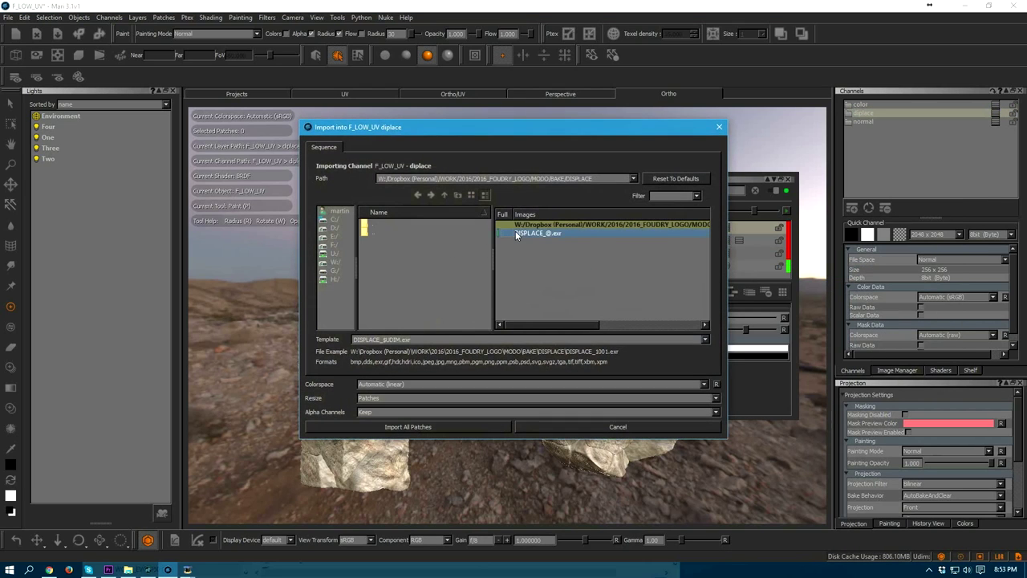
left_click(414, 426)
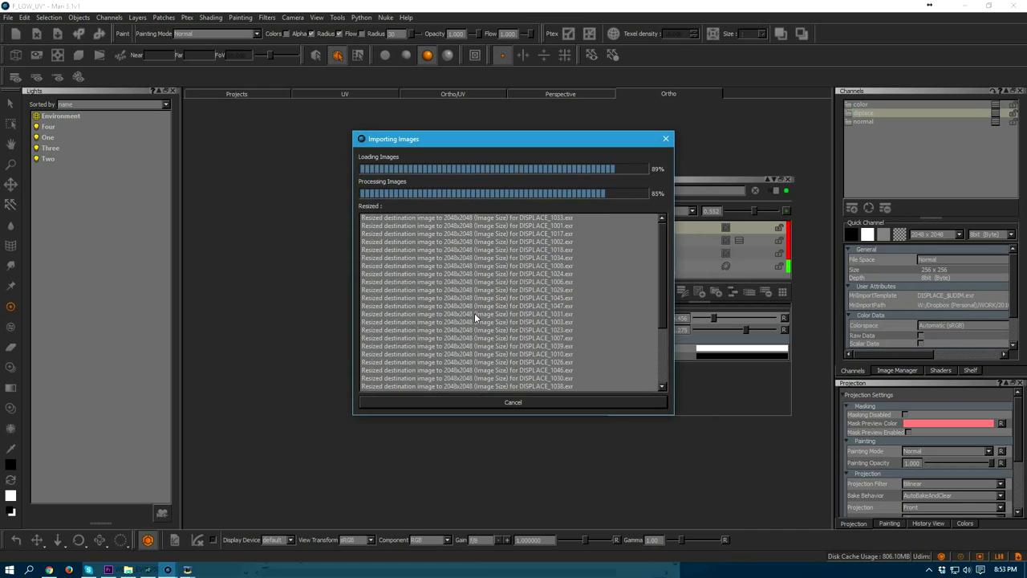
left_click(489, 290)
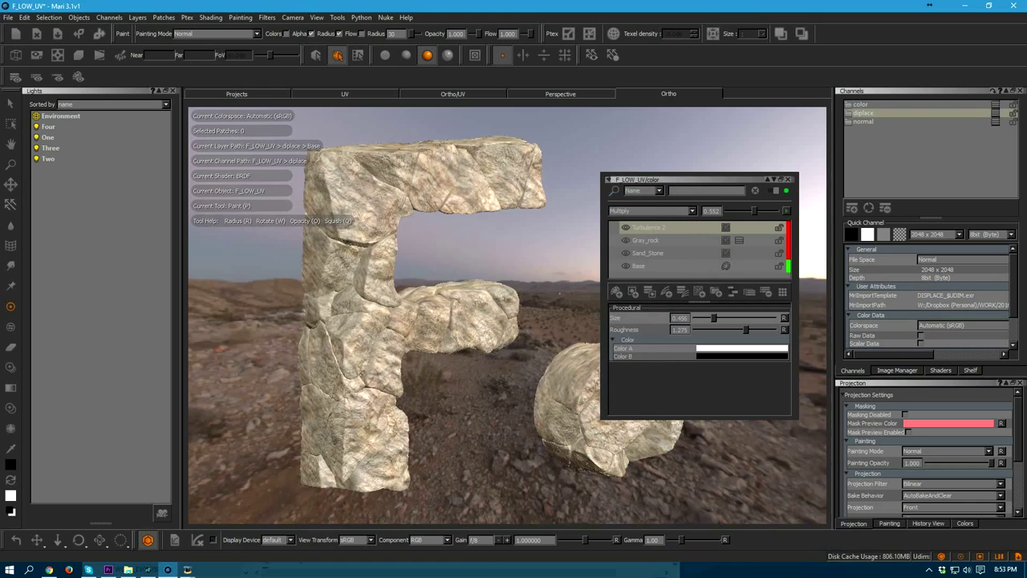
- Assign the diplace channel to the Displacement input of the BRDF shader
left_click_drag(454, 316, 474, 318, "alt")
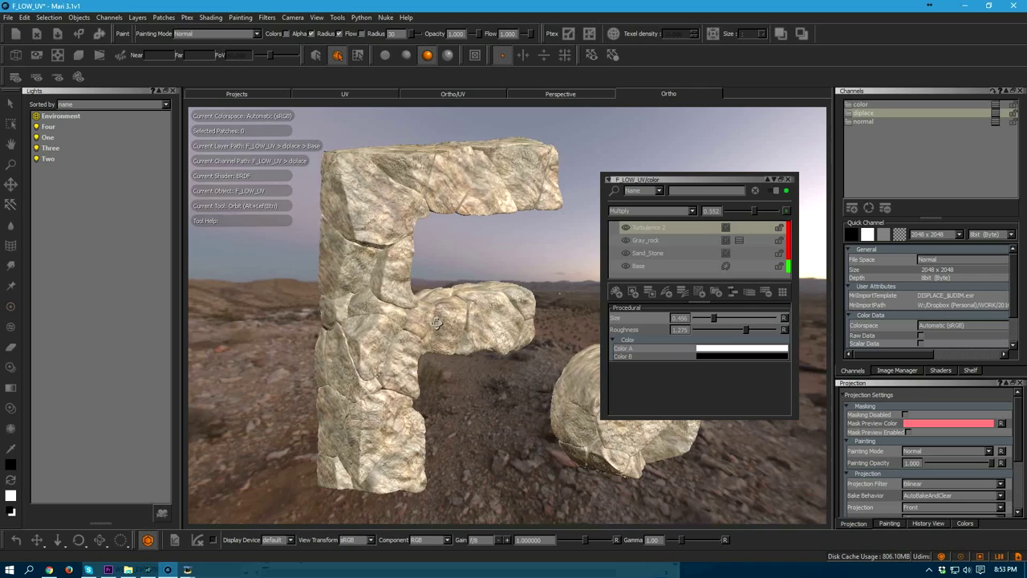
left_click(938, 371)
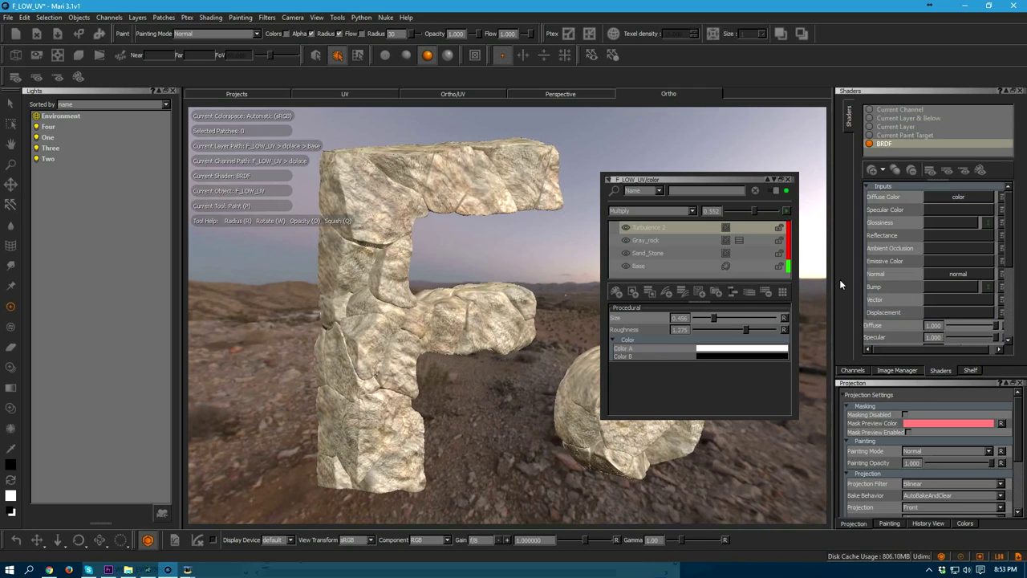
left_click(939, 312)
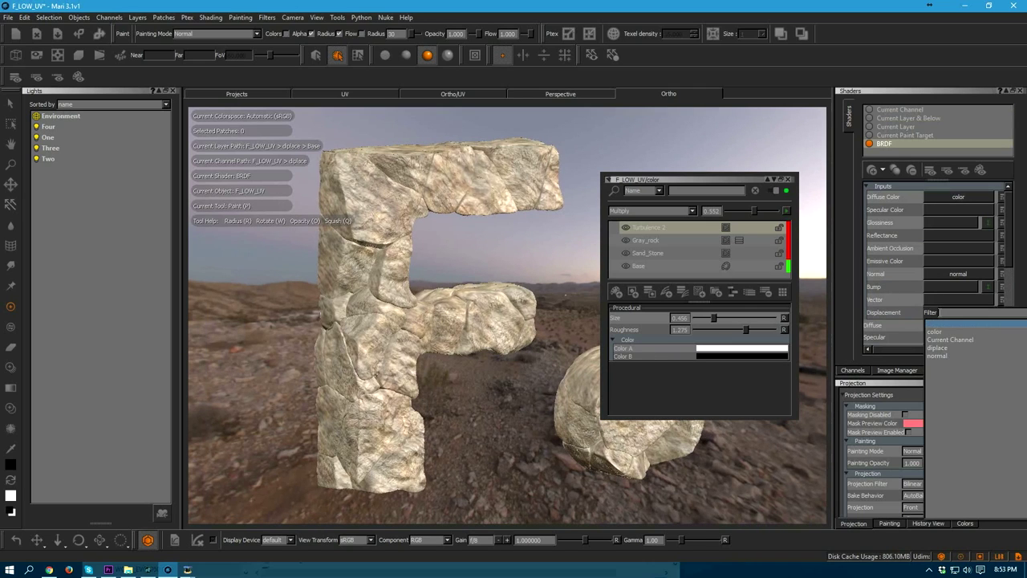
left_click(938, 348)
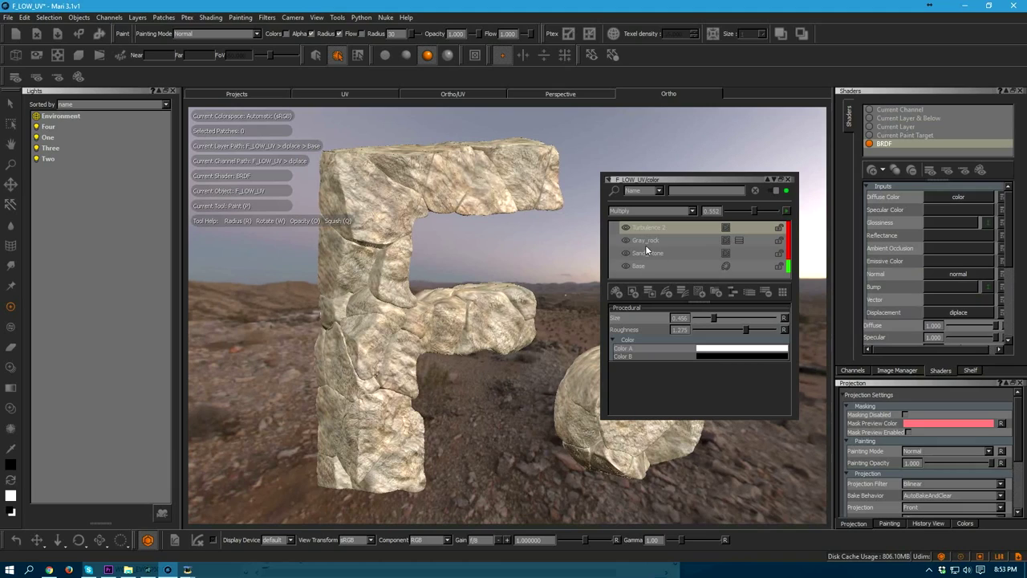
- Examine the F logo's surface relief up close and from different angles with the displacement channel assigned
mouse_move(444, 312)
left_mouse_down("alt")
mouse_move(422, 315)
mouse_move(438, 323)
mouse_move(449, 361)
mouse_move(436, 331)
left_mouse_up("alt")
right_click_drag(374, 257, 455, 289, "alt")
middle_click_drag(374, 264, 462, 365, "alt")
right_click_drag(410, 309, 394, 287, "alt")
middle_click_drag(396, 281, 482, 378, "alt")
mouse_move(482, 377)
right_mouse_down("alt")
mouse_move(405, 325)
mouse_move(414, 333)
right_mouse_up("alt")
left_click_drag(414, 332, 405, 320, "alt")
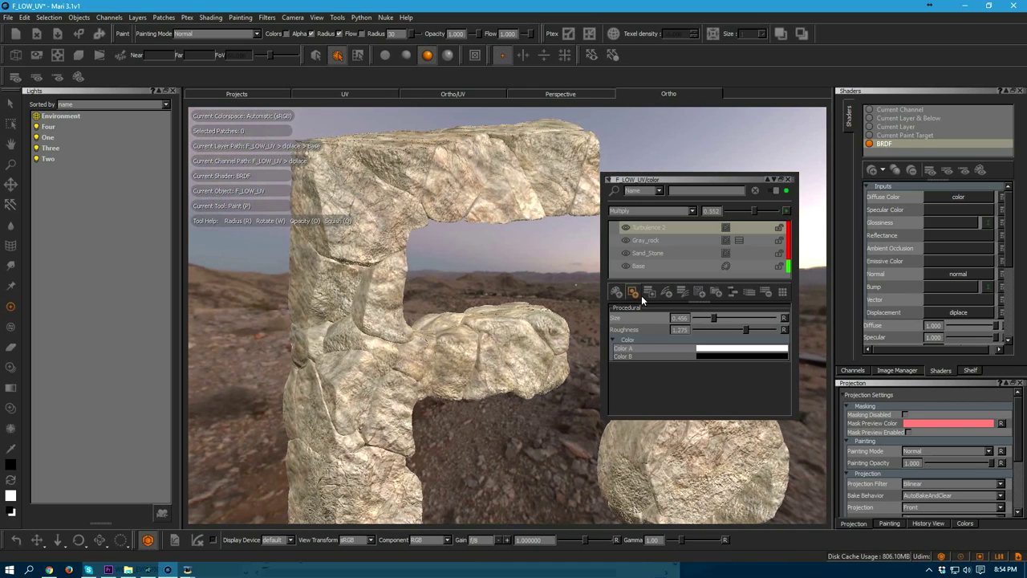
- Add a layer group named Displace at the top of the color channel's layer stack
left_click(716, 293)
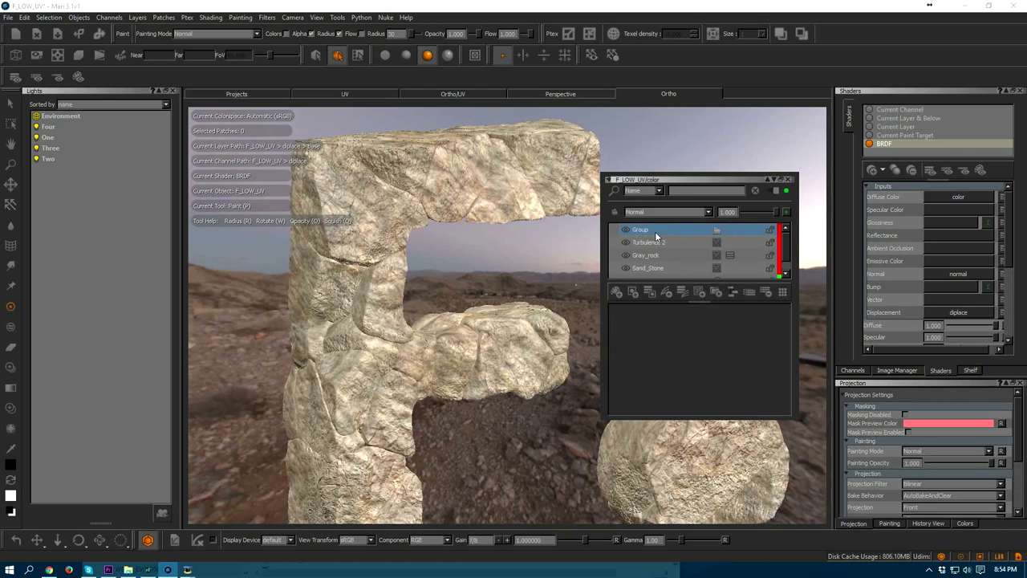
double_click(655, 230)
type("d")
key("Return")
- Open the diplace channel's layer stack beside the color stack and share its imported layer into the Displace group
left_click(852, 370)
left_click(996, 113)
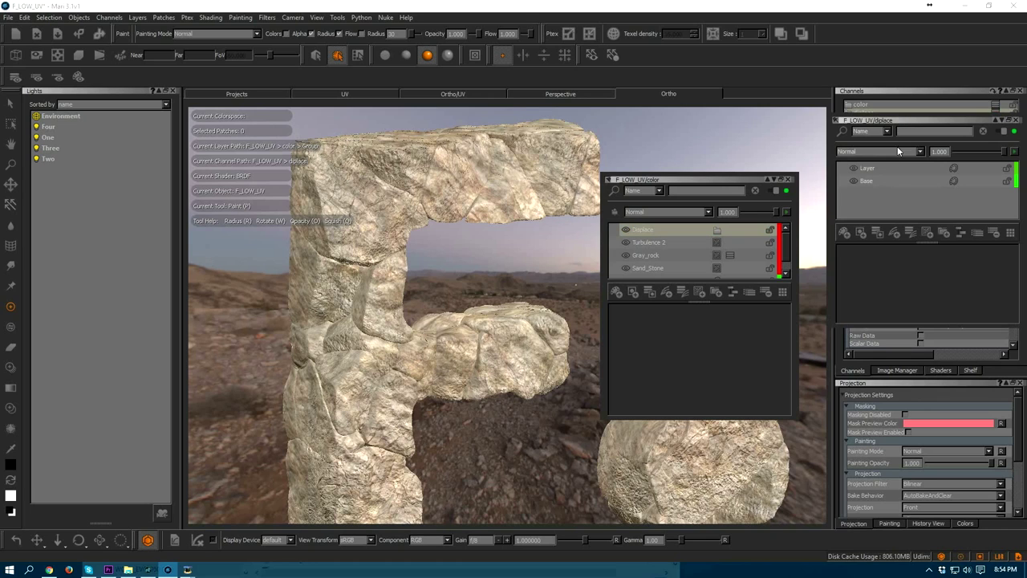
left_click_drag(908, 122, 843, 243)
left_click_drag(876, 90, 778, 280)
left_click(745, 330)
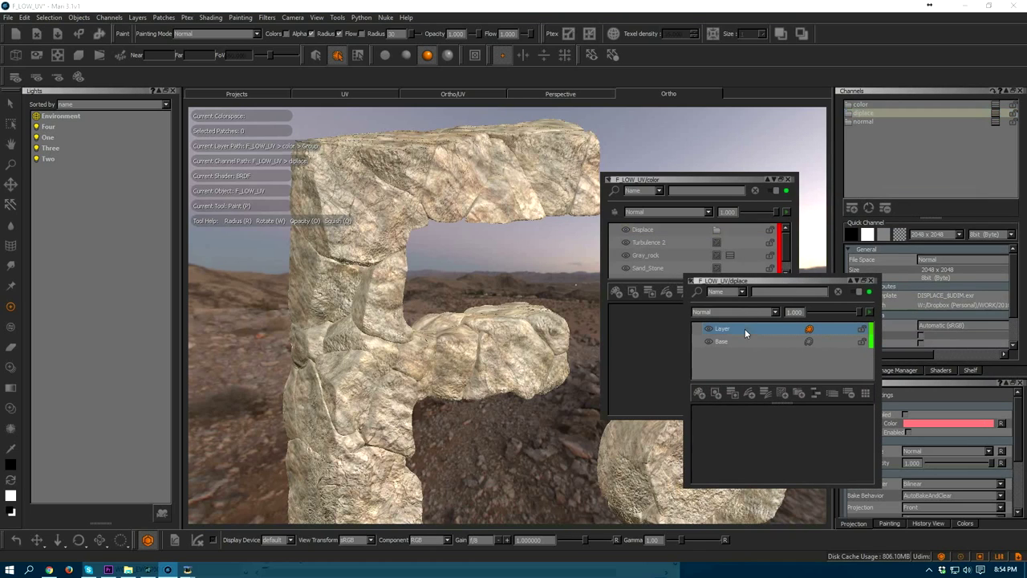
left_click_drag(722, 329, 636, 243)
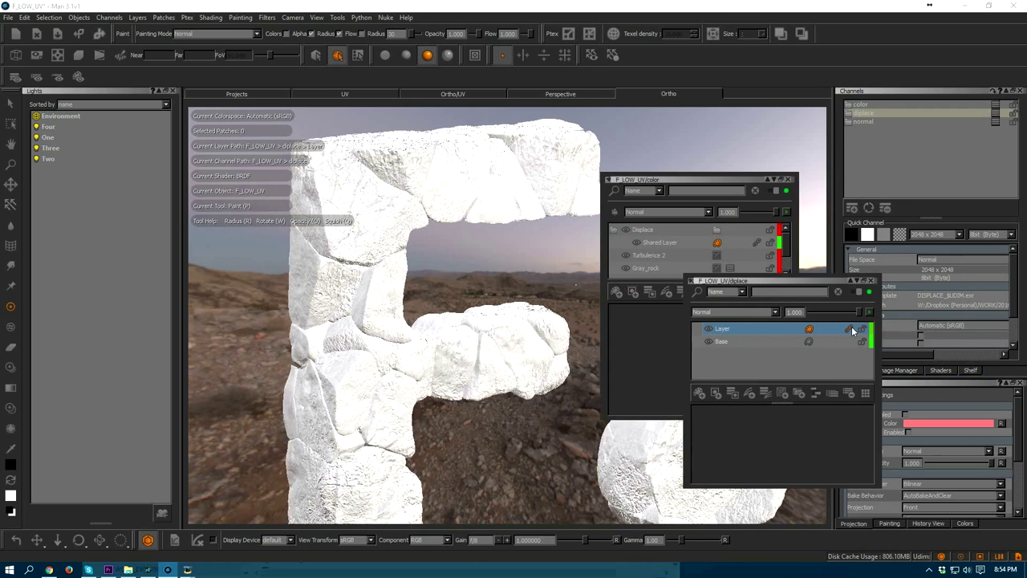
mouse_move(852, 326)
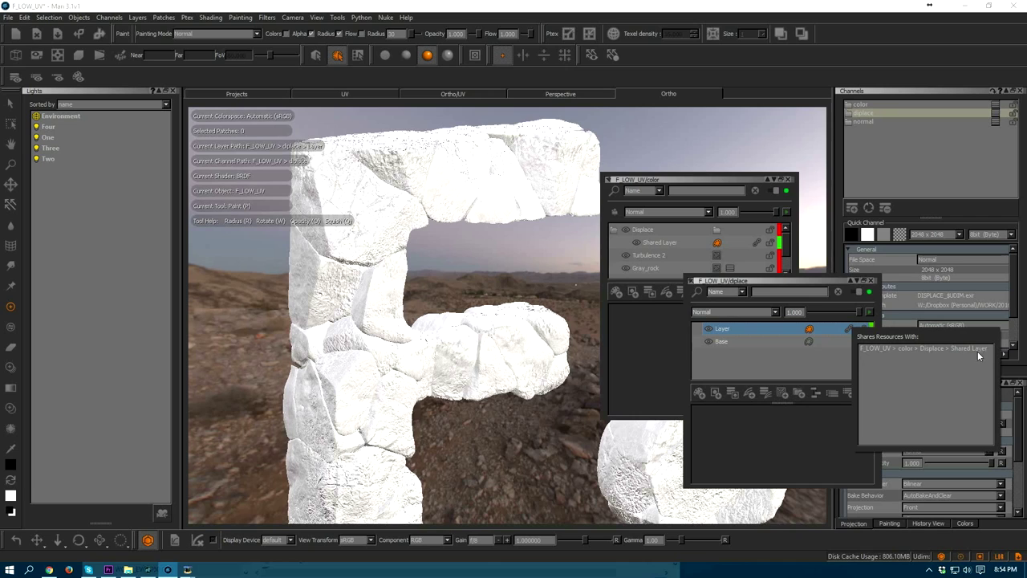
- Dock the diplace layer stack out of the way and add a Levels adjustment stack to the Displace group in the color stack
left_click_drag(746, 283, 875, 283)
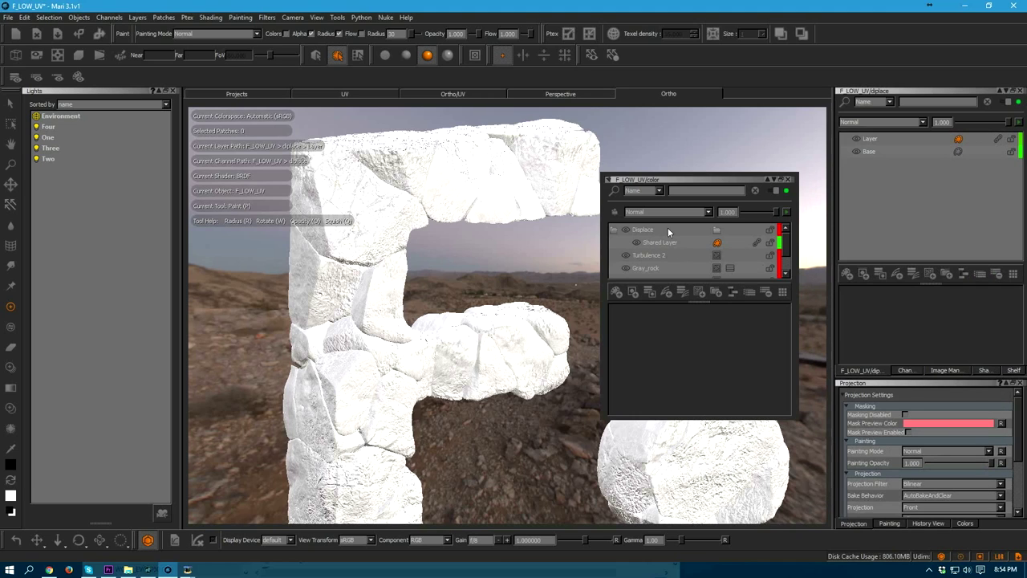
left_click(646, 230)
left_click(663, 242)
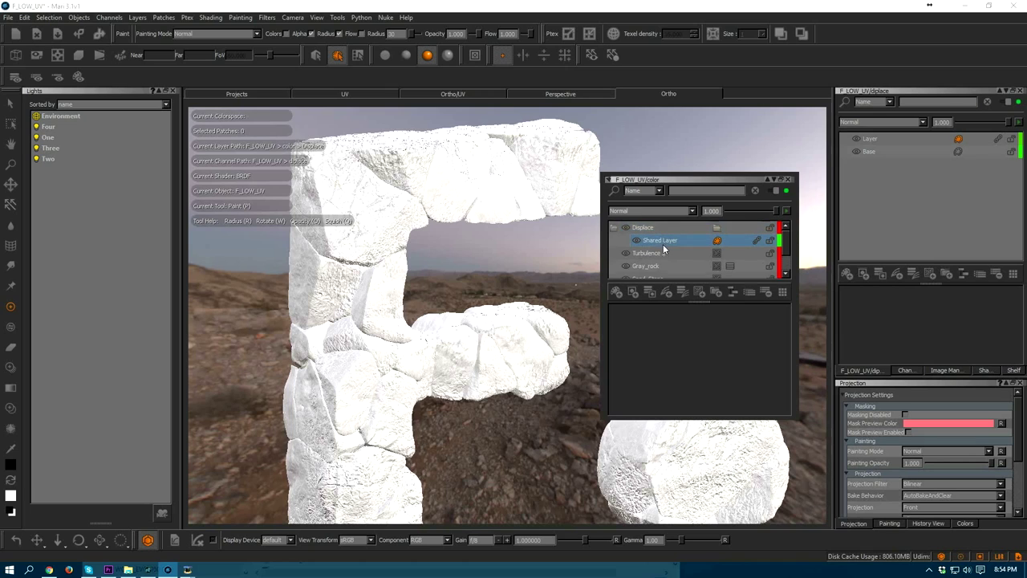
left_click(726, 231)
right_click(728, 229)
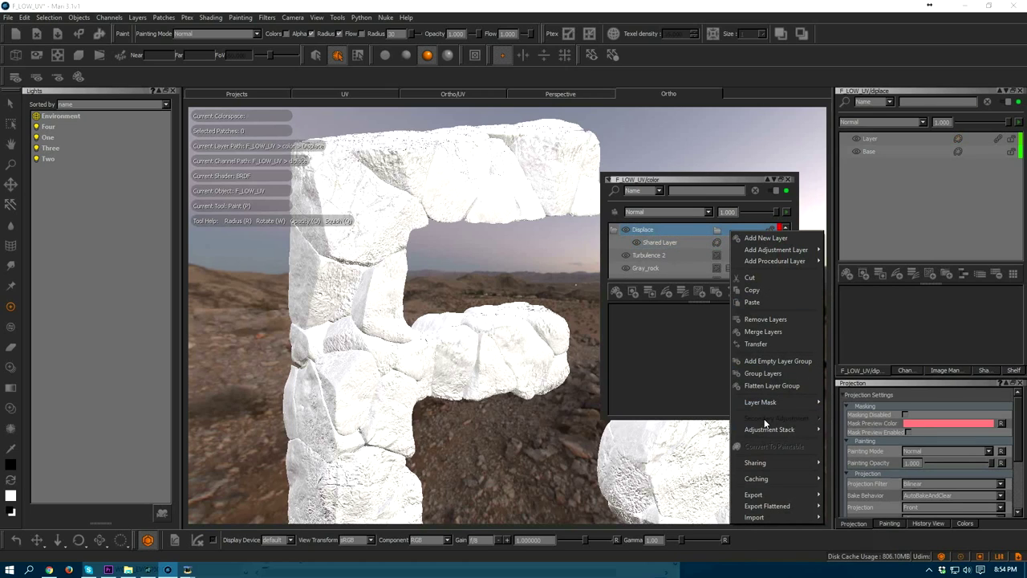
mouse_move(775, 431)
mouse_move(869, 430)
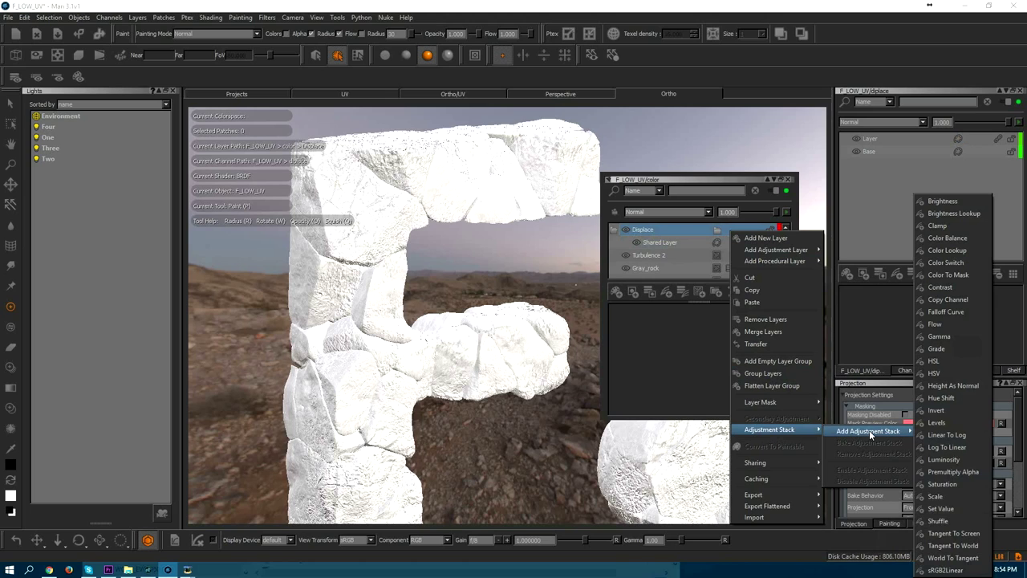
left_click(937, 423)
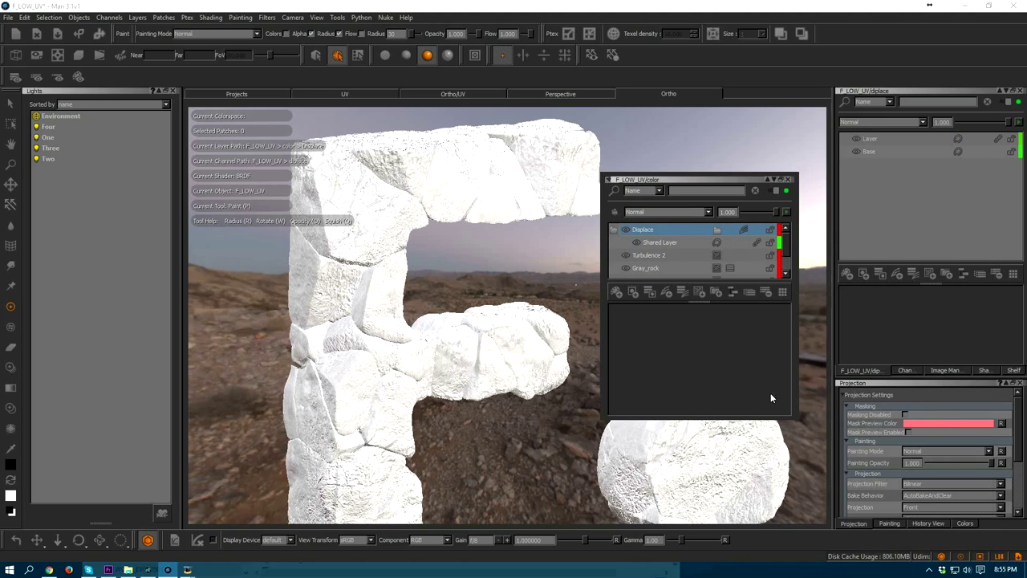
- Open the Displace group's adjustment stack and set the Levels input white to about 0.574 and mid to about 0.590
left_click(743, 232)
left_click(788, 283)
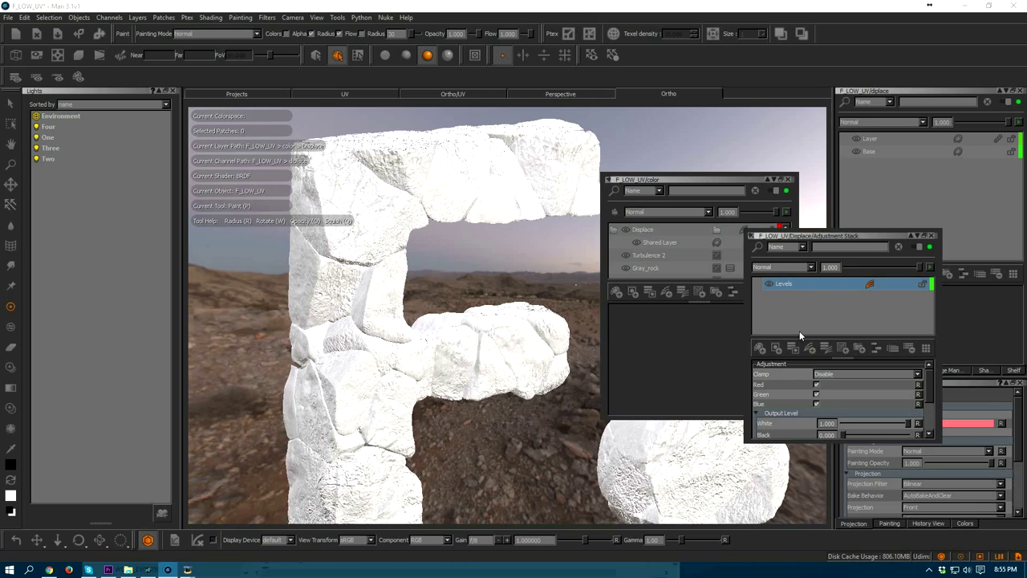
mouse_move(928, 392)
left_mouse_down()
mouse_move(925, 423)
mouse_move(887, 411)
left_mouse_up()
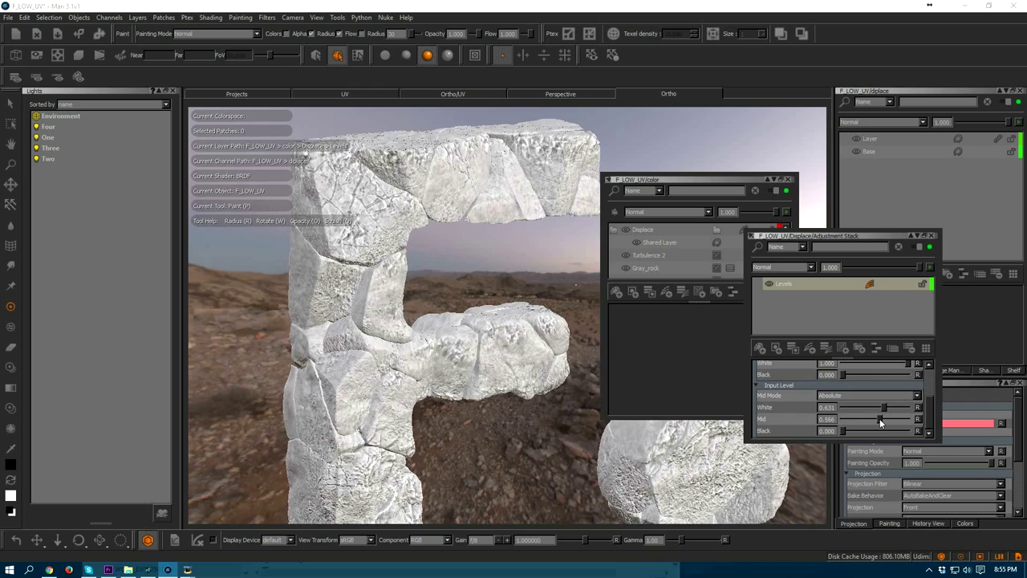
mouse_move(876, 422)
left_mouse_down()
mouse_move(834, 431)
mouse_move(897, 406)
mouse_move(883, 411)
left_mouse_up()
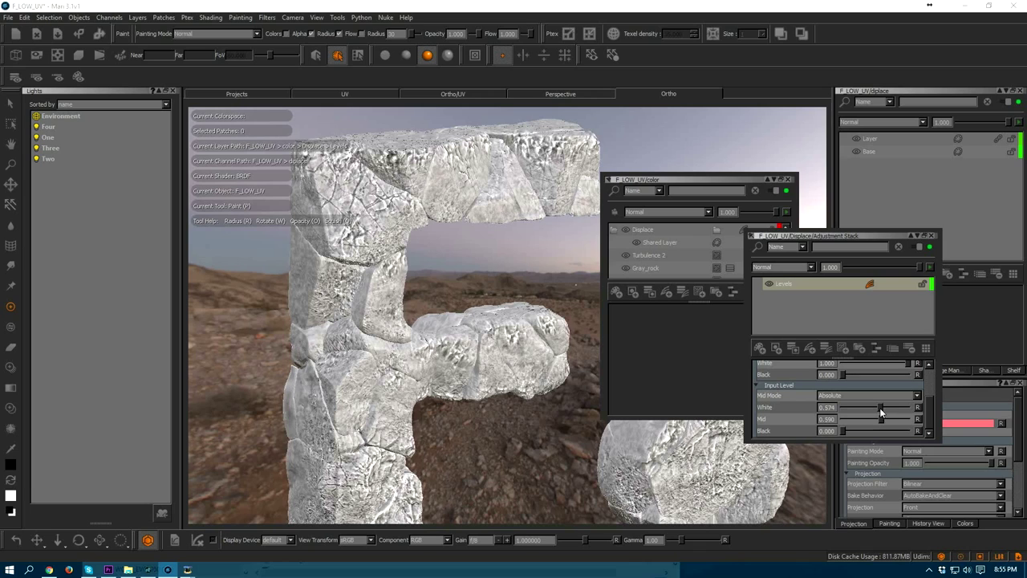
left_click(777, 267)
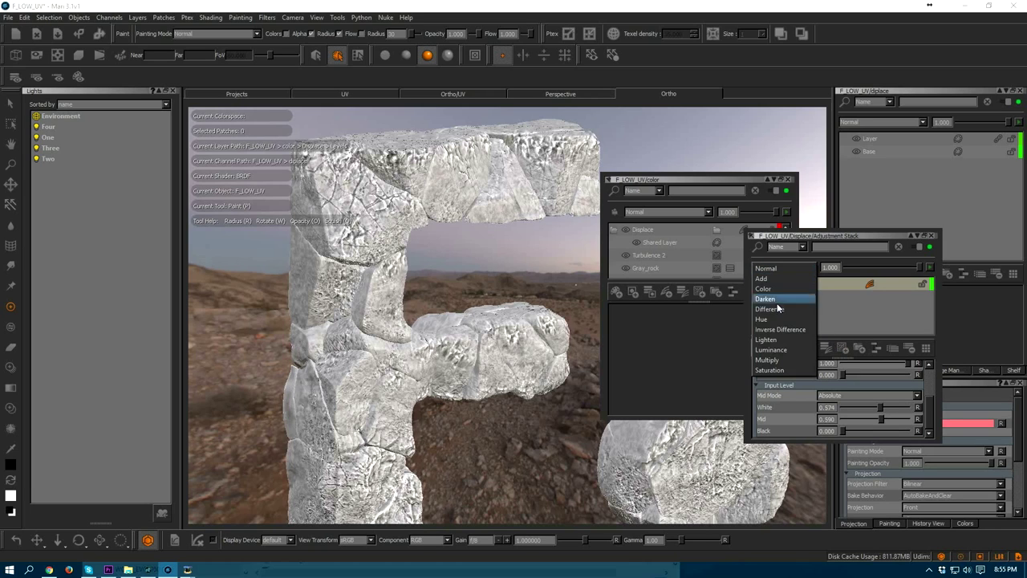
- Set the Displace group's blend mode to Multiply and lower its opacity to about 0.806, judging the result on the F logo
left_click(651, 230)
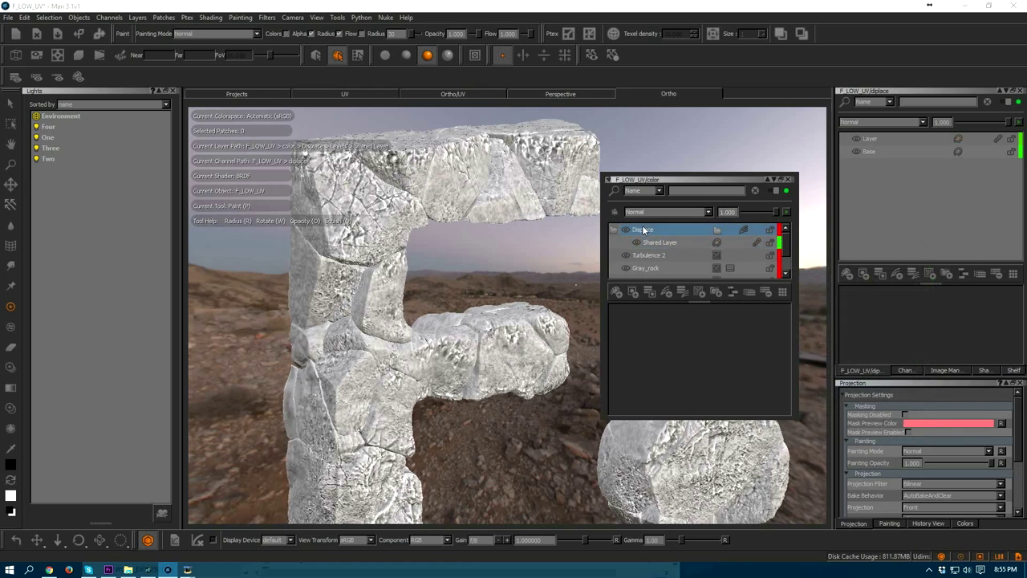
left_click(662, 211)
left_click(650, 209)
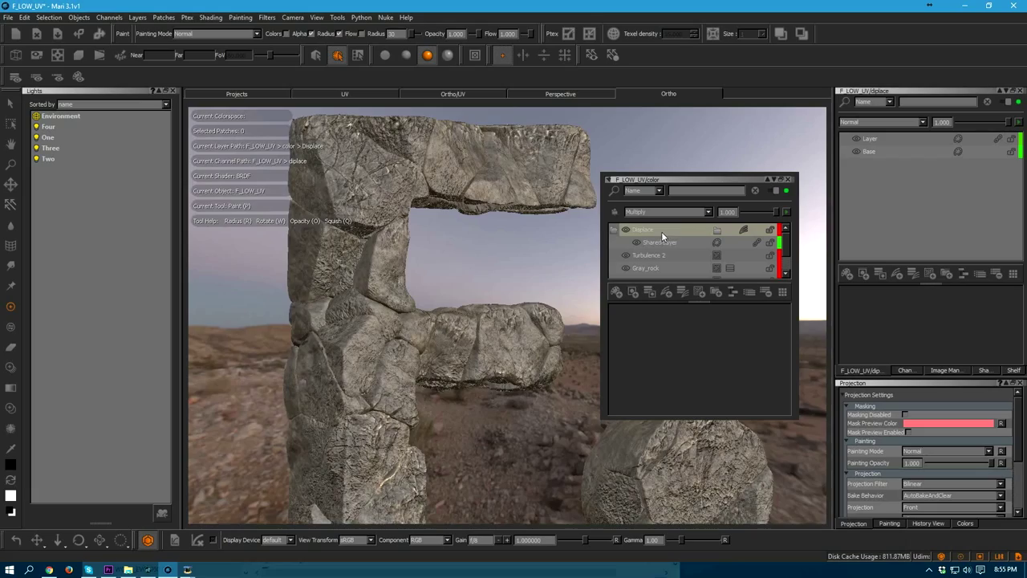
middle_click_drag(489, 235, 457, 285)
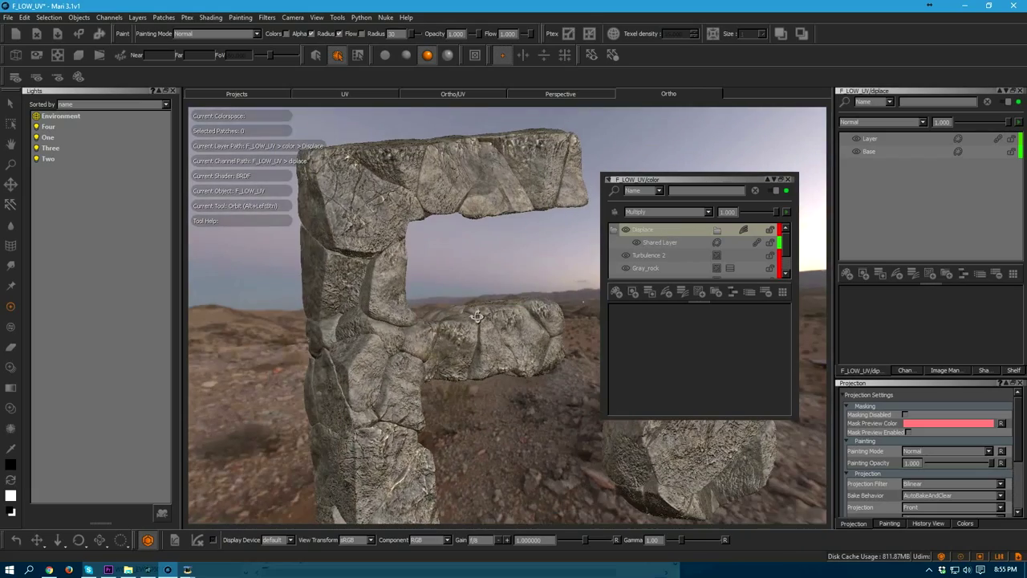
left_click_drag(777, 217, 768, 218)
middle_click_drag(494, 321, 469, 311)
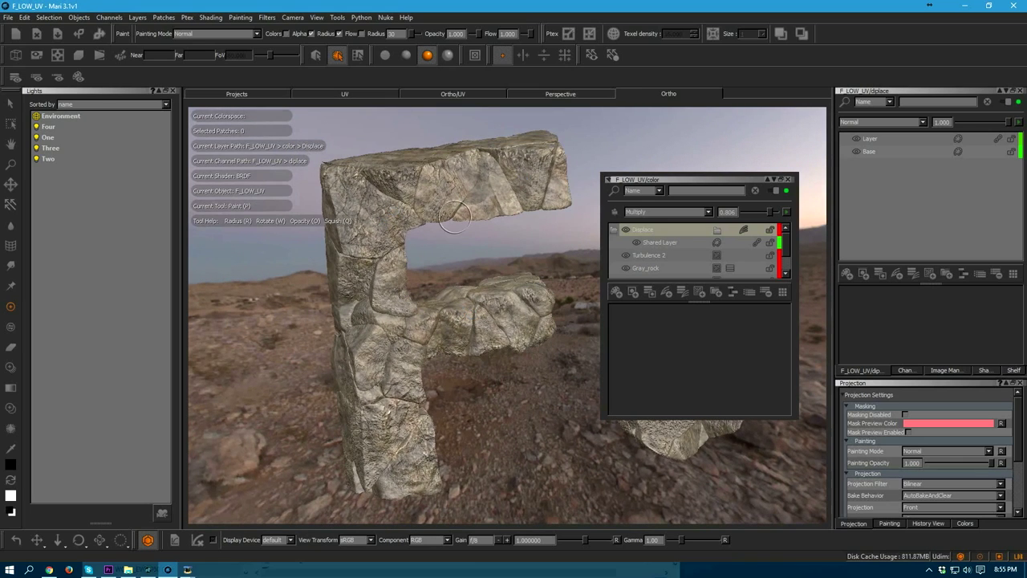
mouse_move(461, 276)
left_mouse_down("alt")
mouse_move(513, 271)
mouse_move(474, 271)
left_mouse_up("alt")
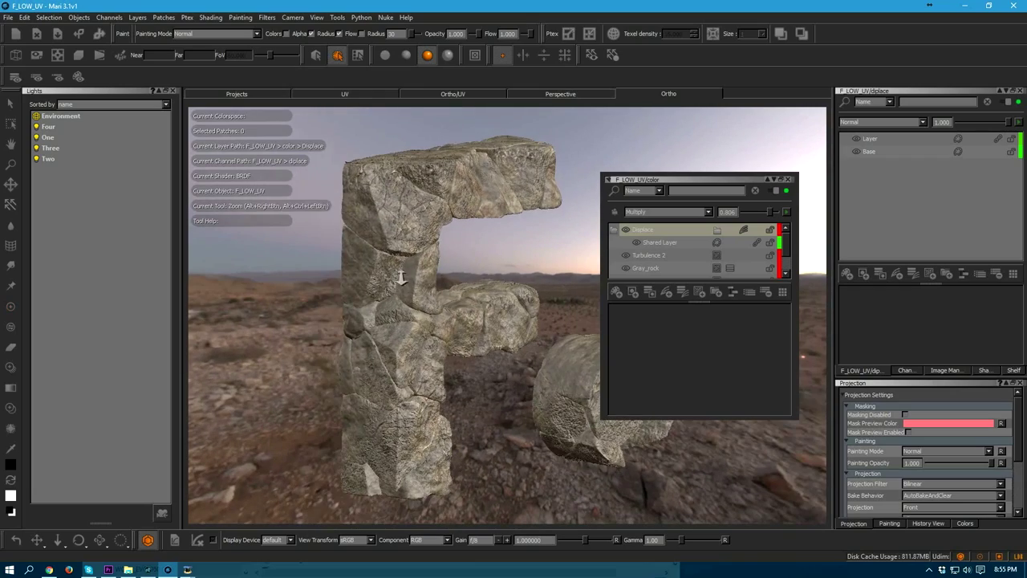
right_click_drag(385, 267, 376, 243, "alt")
middle_click_drag(361, 346, 427, 269)
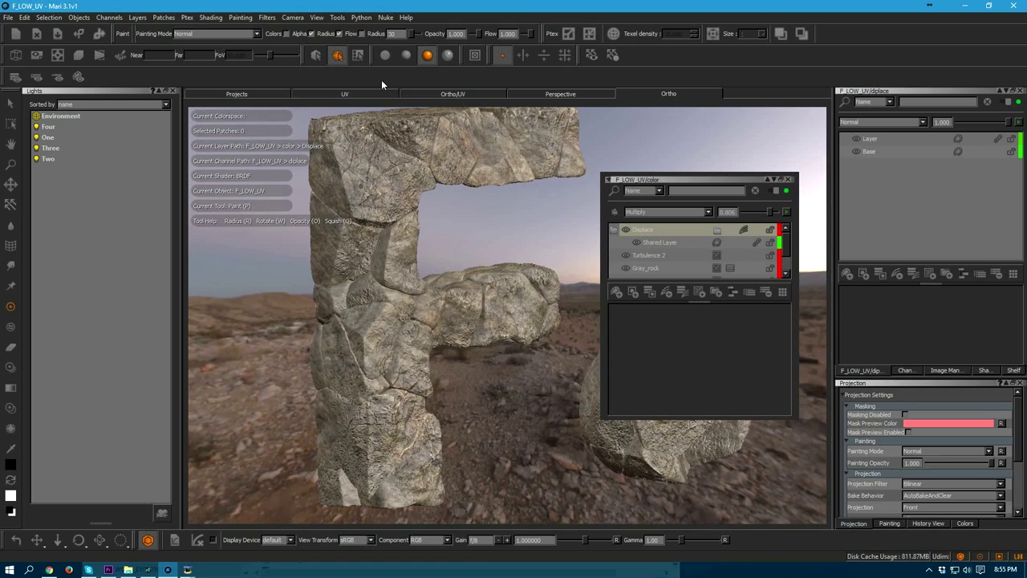
- Show the Modo Render palette beside the model and choose the AO preset in its bake settings
left_click(318, 18)
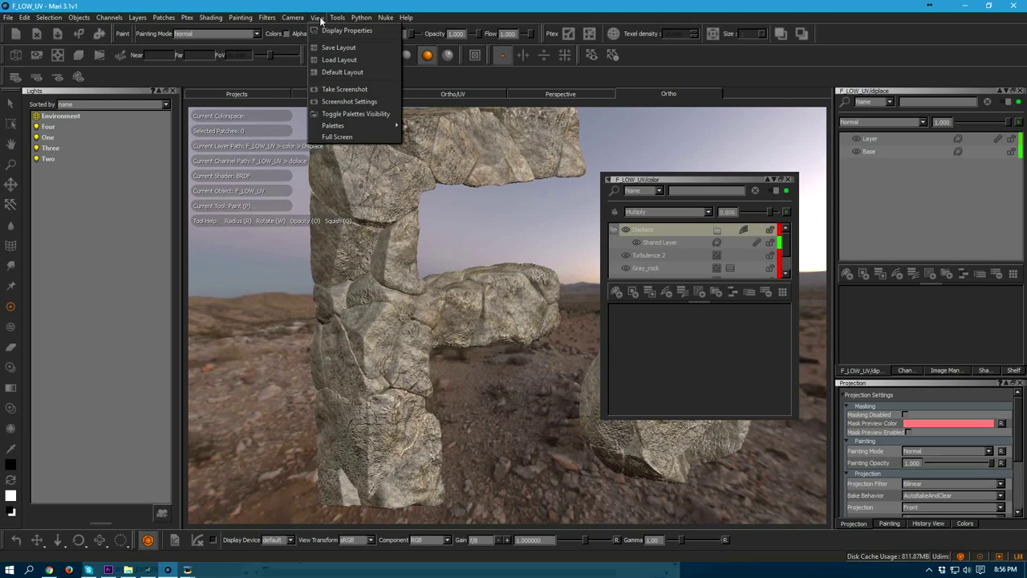
mouse_move(334, 127)
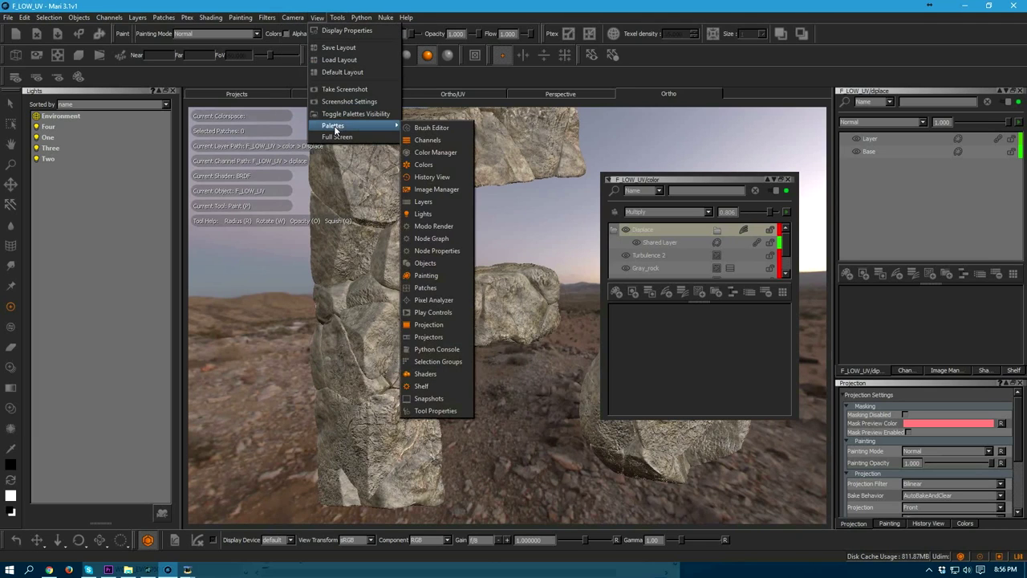
left_click(434, 228)
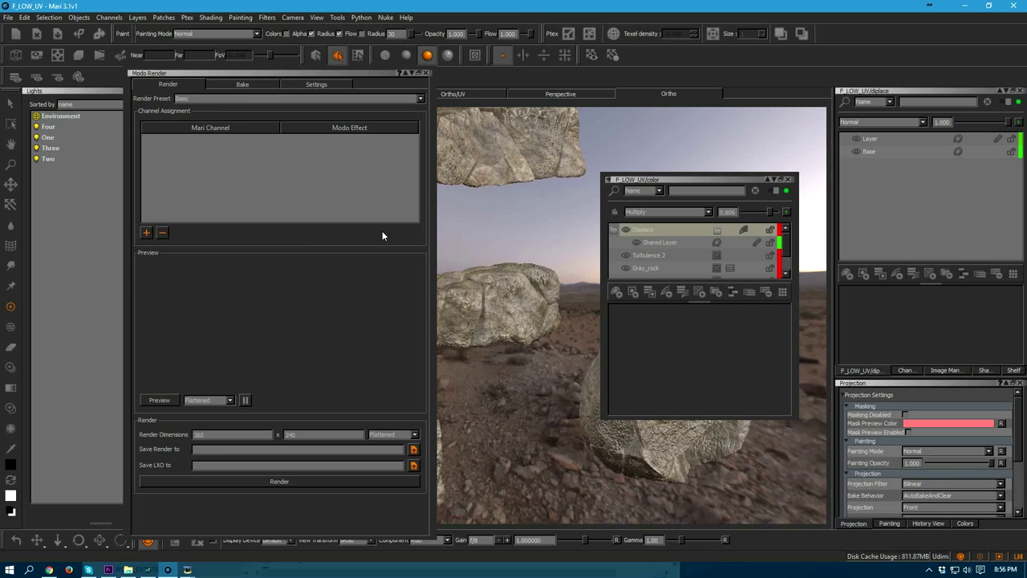
left_click_drag(256, 71, 158, 70)
left_click(143, 85)
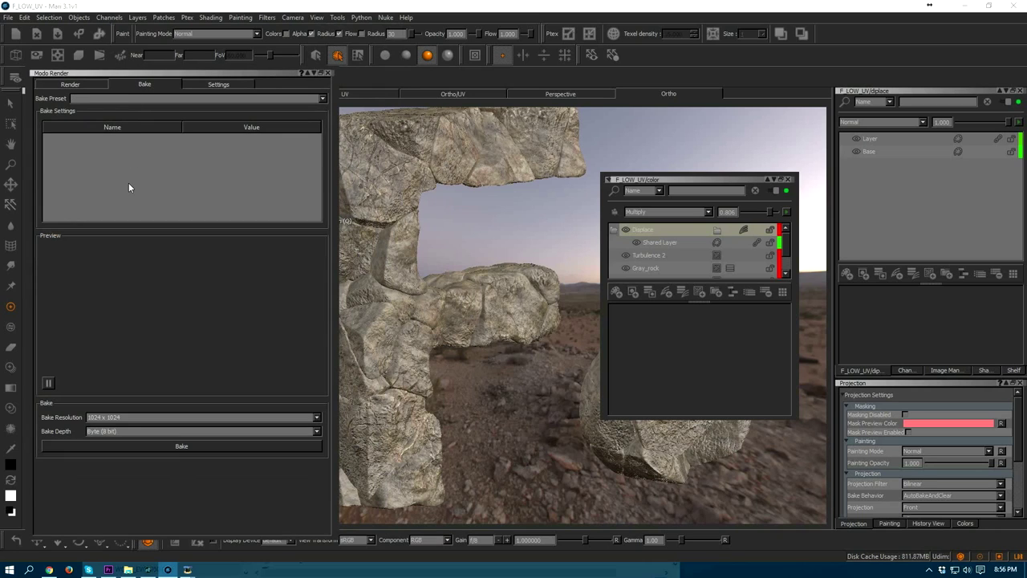
left_click(106, 99)
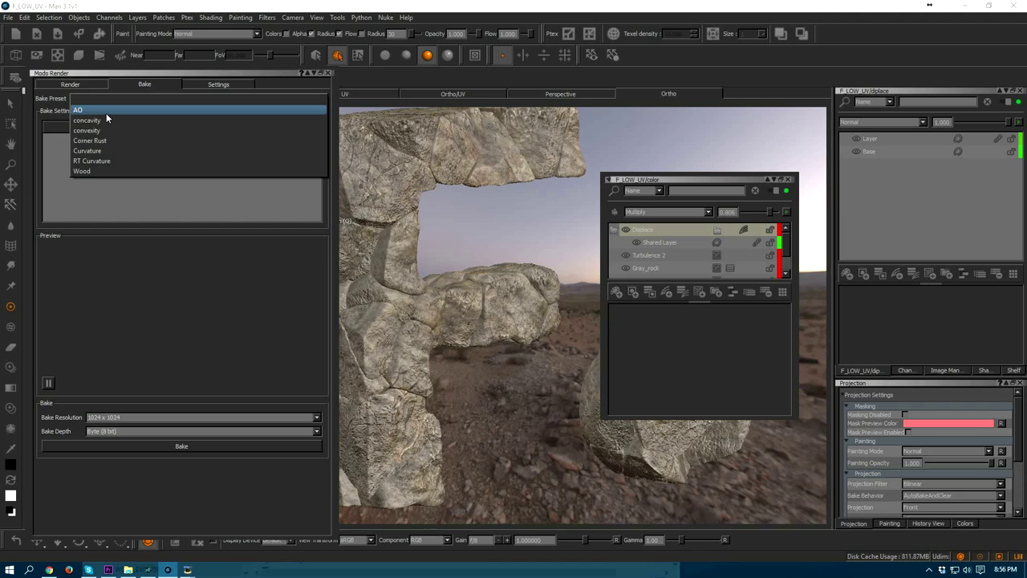
left_click(106, 114)
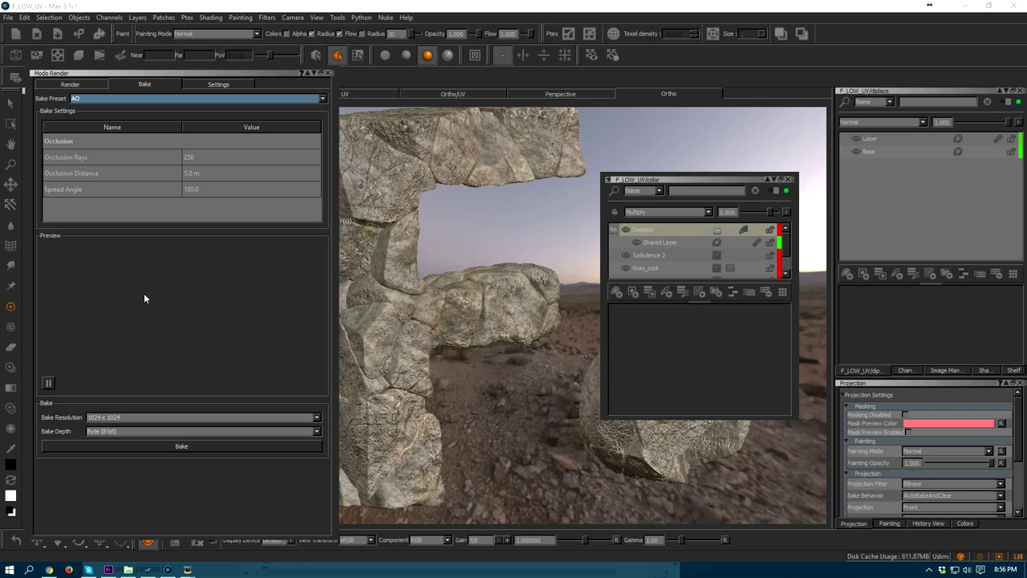
- Frame the stones up close and set the AO bake resolution to 2048 x 2048
right_click_drag(453, 253, 476, 298, "alt")
left_click_drag(477, 296, 444, 297, "alt")
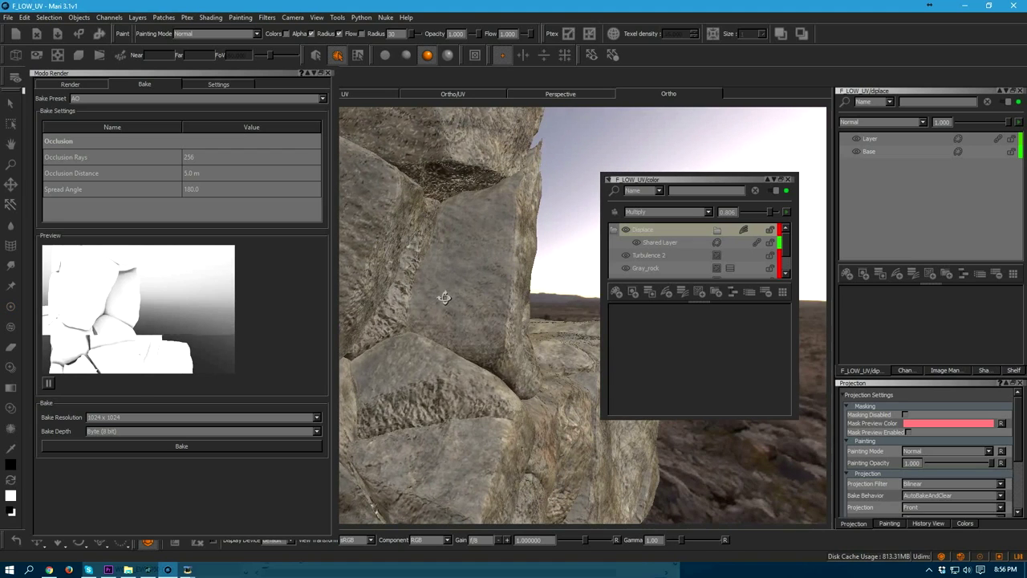
left_click(264, 416)
left_click(209, 425)
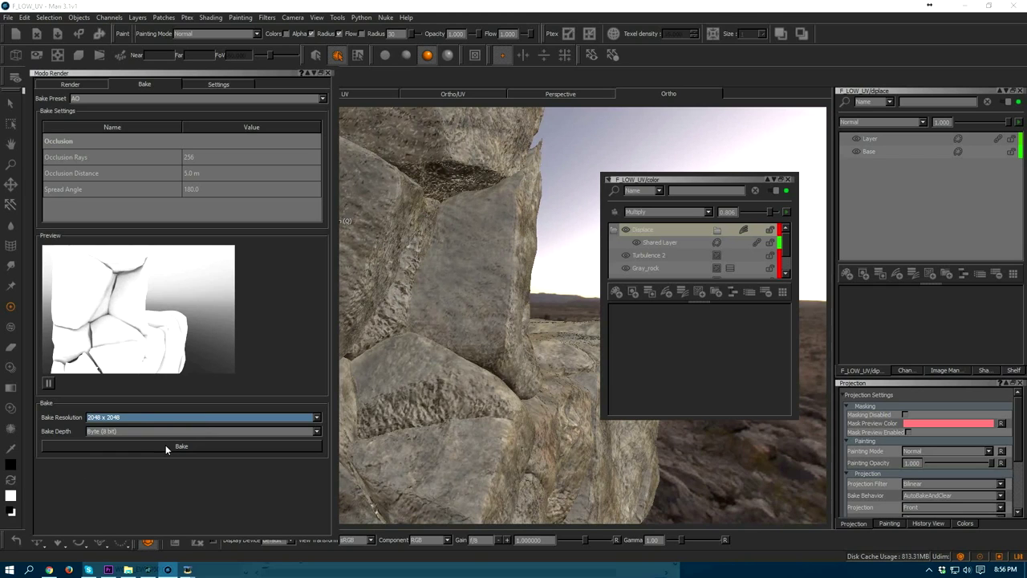
- Examine the AO bake preview of the stone crevices up close and with the whole F logo in view
middle_click_drag(465, 291, 482, 346, "alt")
mouse_move(482, 346)
left_mouse_down("alt")
mouse_move(454, 344)
mouse_move(481, 349)
left_mouse_up("alt")
middle_click_drag(476, 316, 472, 304, "alt")
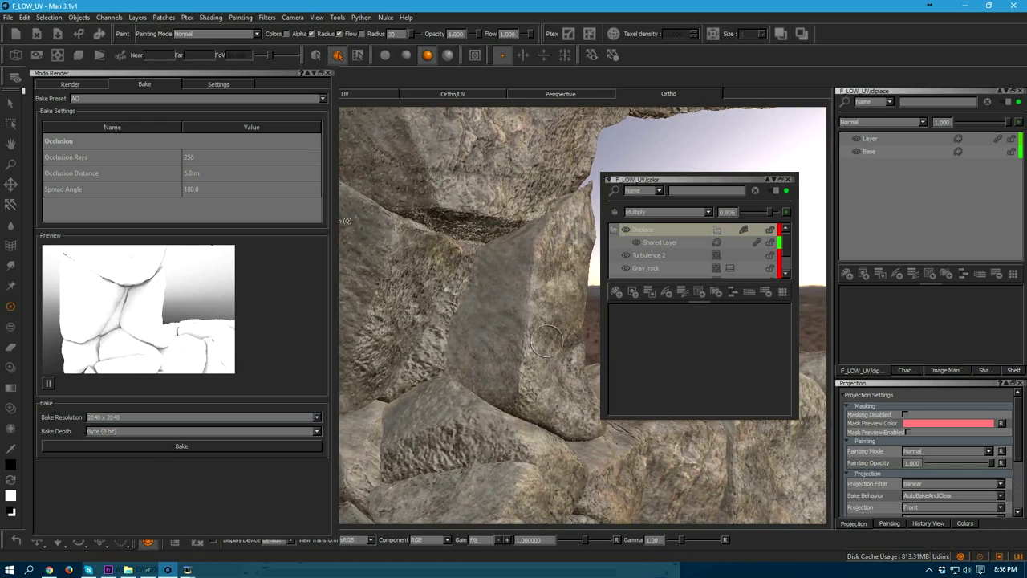
left_click_drag(405, 336, 450, 315, "alt")
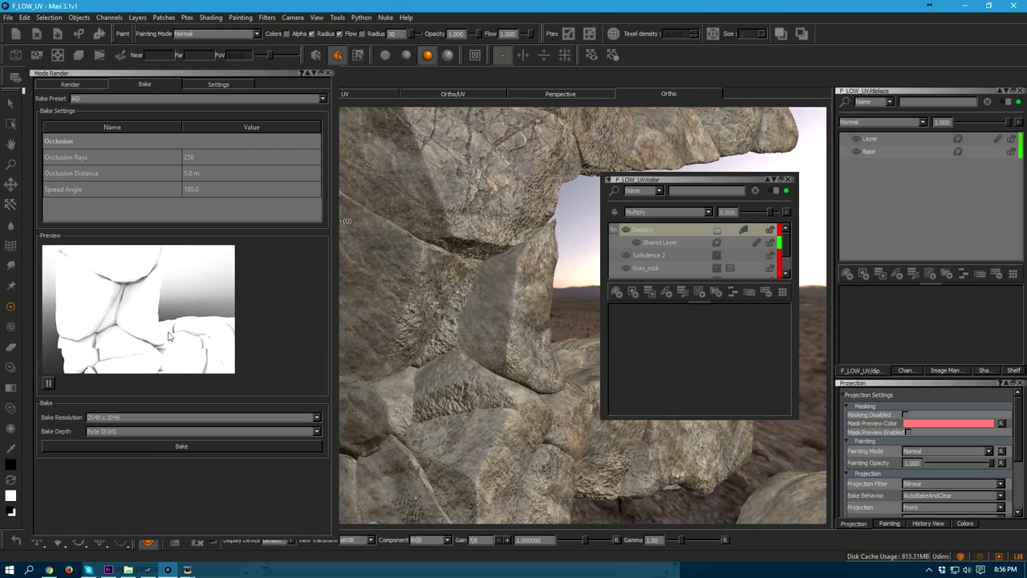
right_click_drag(450, 315, 393, 312, "alt")
middle_click_drag(478, 335, 410, 268, "alt")
left_click_drag(390, 314, 369, 297, "alt")
middle_click_drag(424, 289, 439, 295, "alt")
left_click_drag(439, 295, 447, 291, "alt")
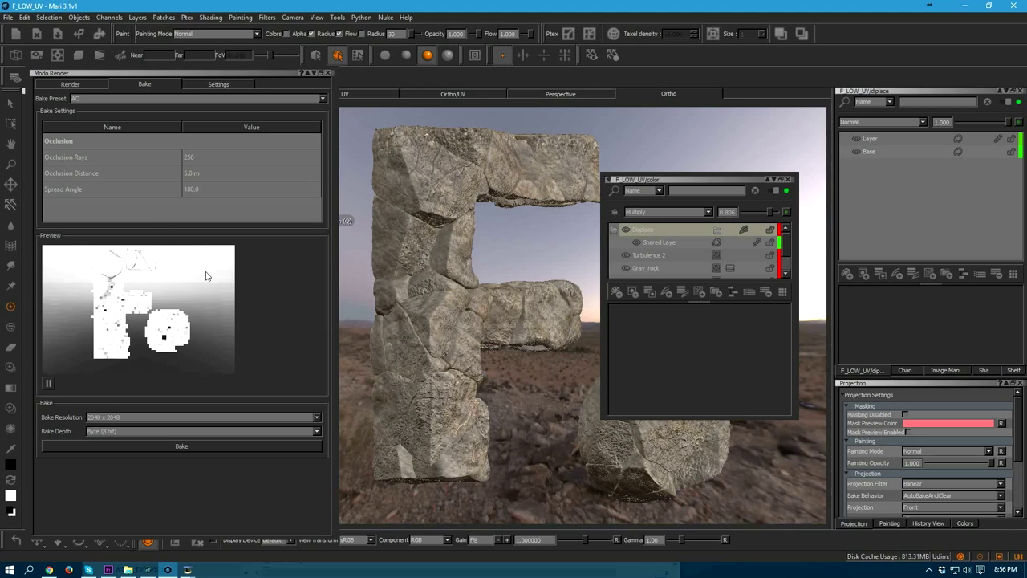
- Switch the bake preset to concavity and check its preview from a different angle
left_click(135, 97)
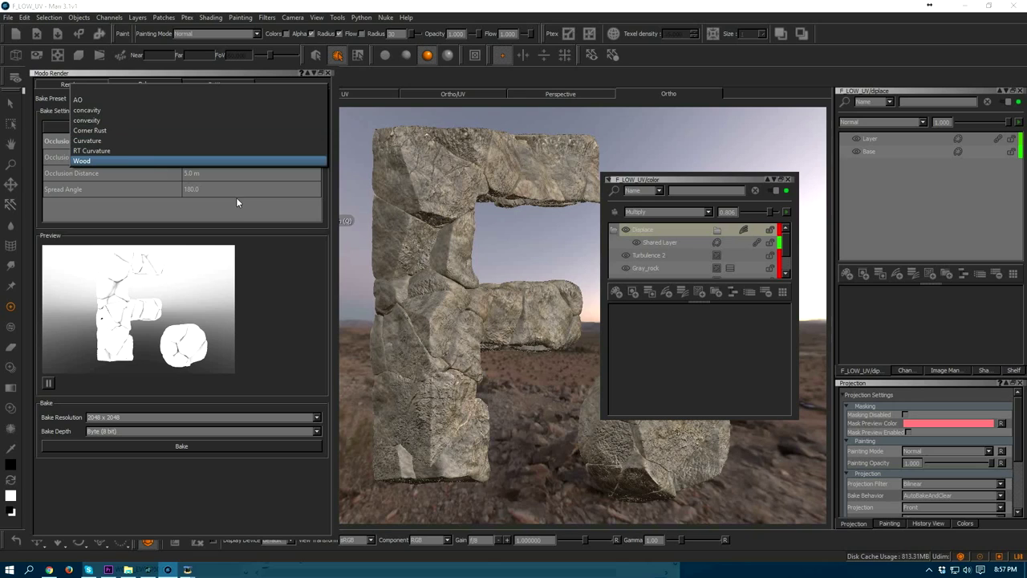
left_click(90, 110)
left_click_drag(469, 263, 480, 271, "alt")
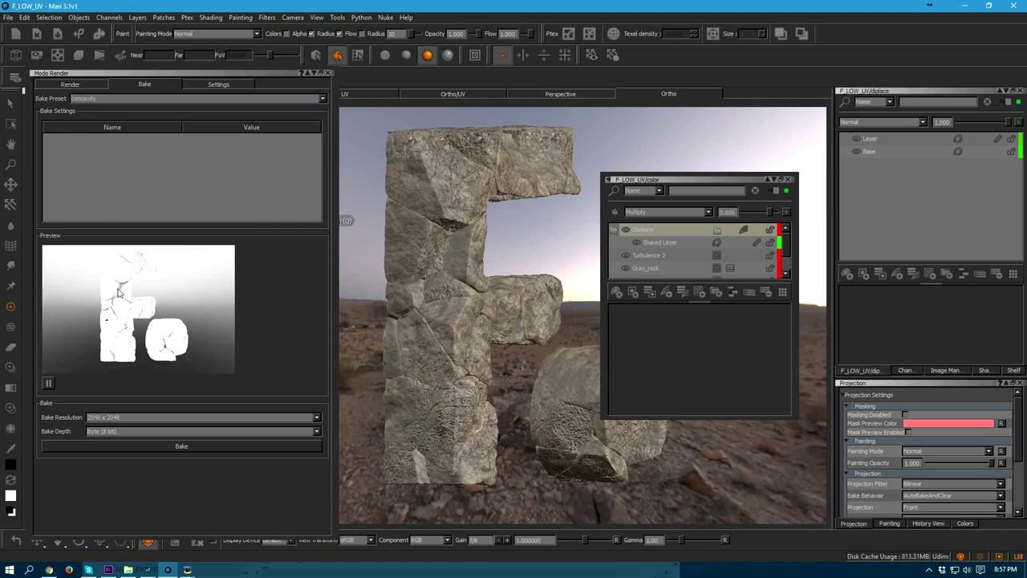
middle_click_drag(434, 285, 442, 294, "alt")
right_click_drag(442, 294, 474, 325, "alt")
- Switch the bake preset to convexity, check its preview on the F logo, run Bake and close the Modo Render palette
left_click(118, 98)
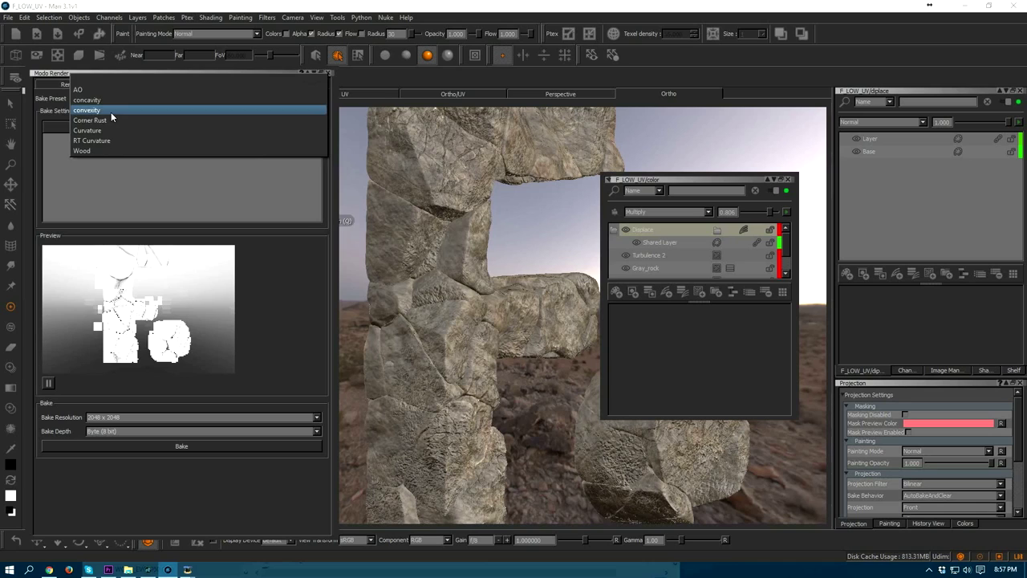
left_click(111, 113)
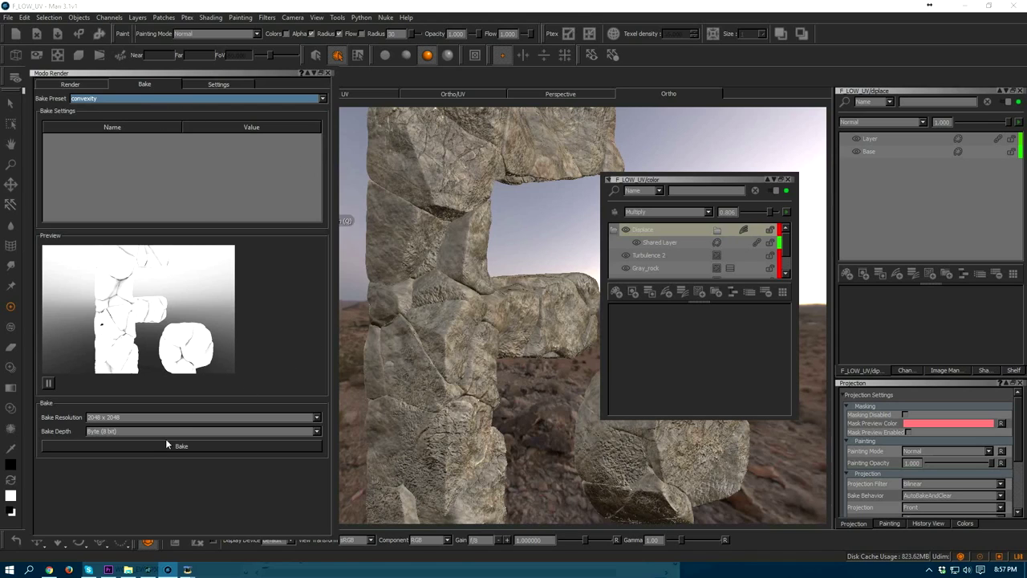
left_click(126, 99)
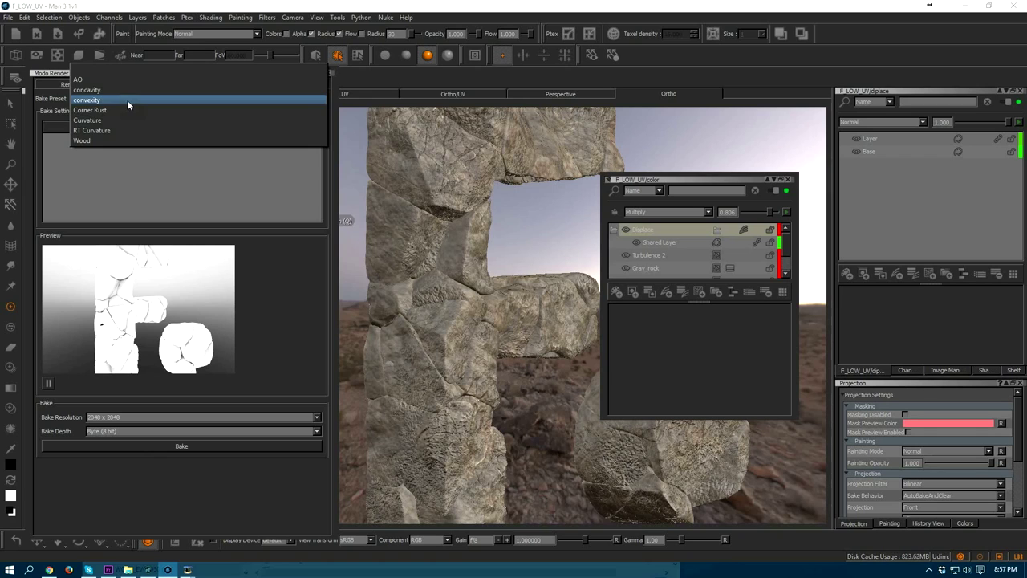
left_click(470, 293)
right_click_drag(470, 293, 442, 321, "alt")
middle_click_drag(442, 321, 446, 291, "alt")
right_click_drag(446, 291, 478, 328, "alt")
middle_click_drag(478, 328, 472, 342, "alt")
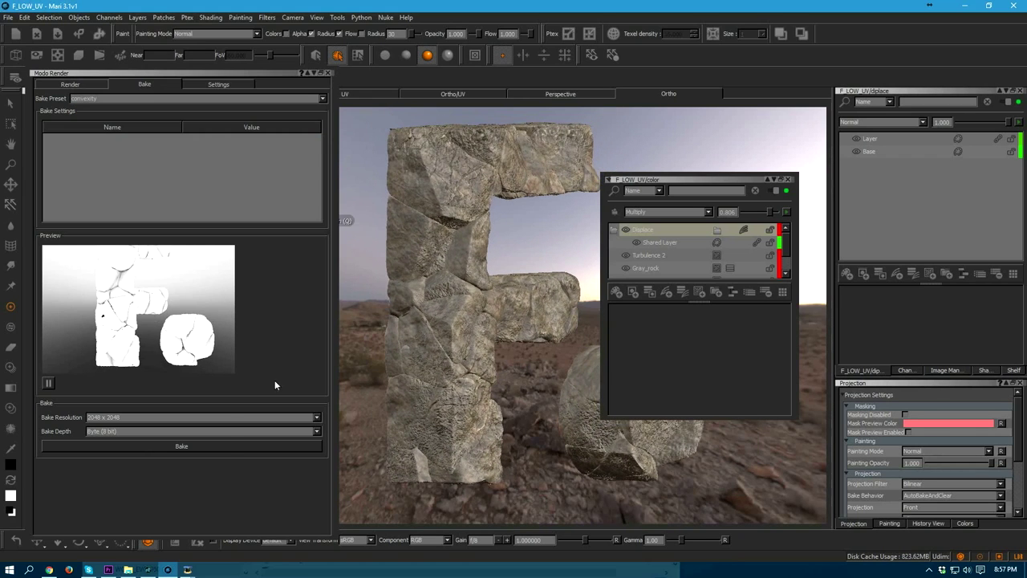
left_click(220, 447)
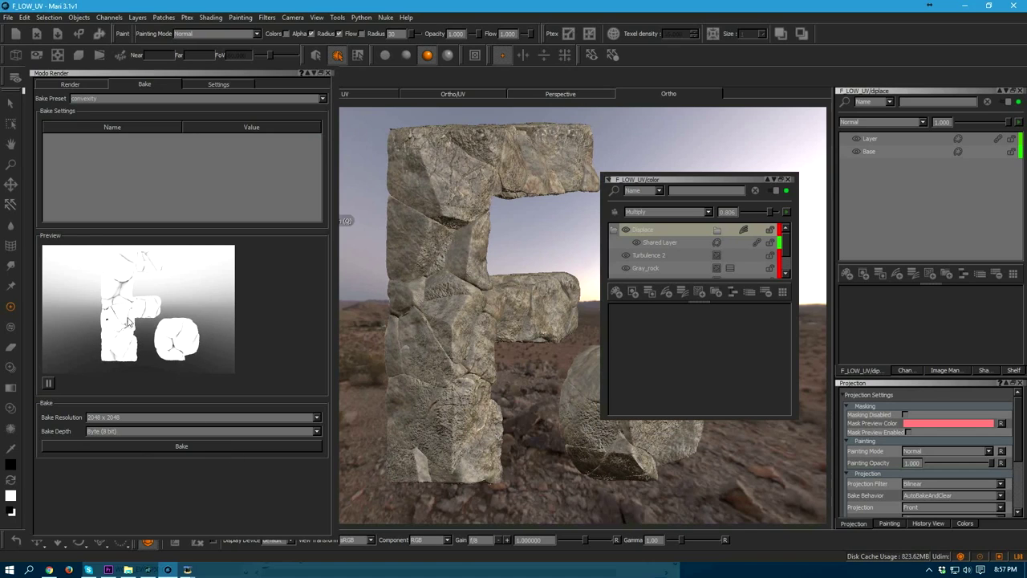
left_click(328, 73)
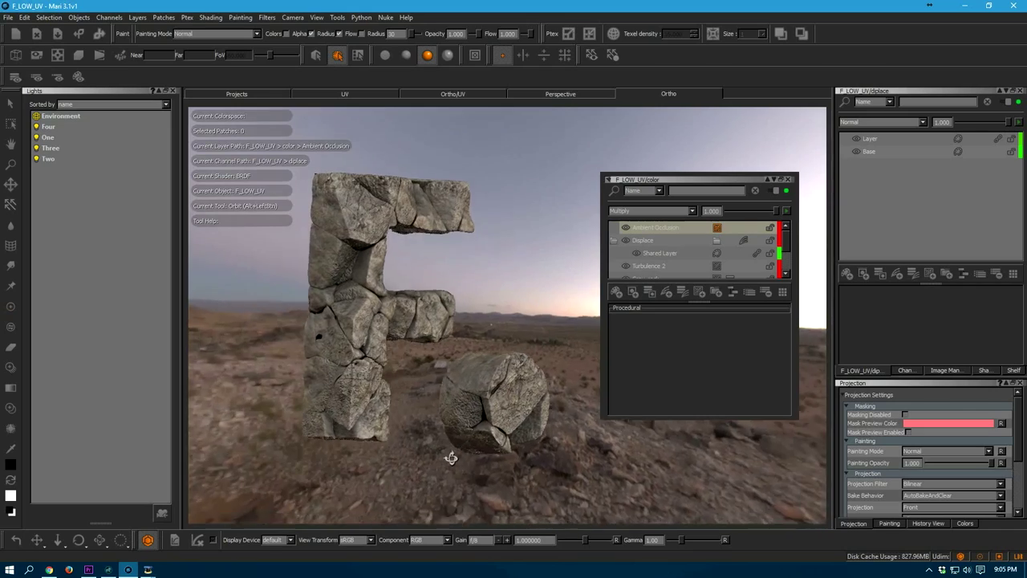
- Examine the stone F logo from several angles and up close with the Ambient Occlusion layer multiplied over the color stack
left_click_drag(447, 451, 428, 452, "alt")
left_click_drag(342, 319, 470, 362, "alt")
right_click_drag(471, 361, 512, 332, "alt")
middle_click_drag(378, 337, 498, 372, "alt")
right_click_drag(498, 372, 397, 336, "alt")
middle_click_drag(378, 310, 387, 222, "alt")
left_click_drag(398, 337, 460, 349, "alt")
middle_click_drag(460, 348, 414, 363, "alt")
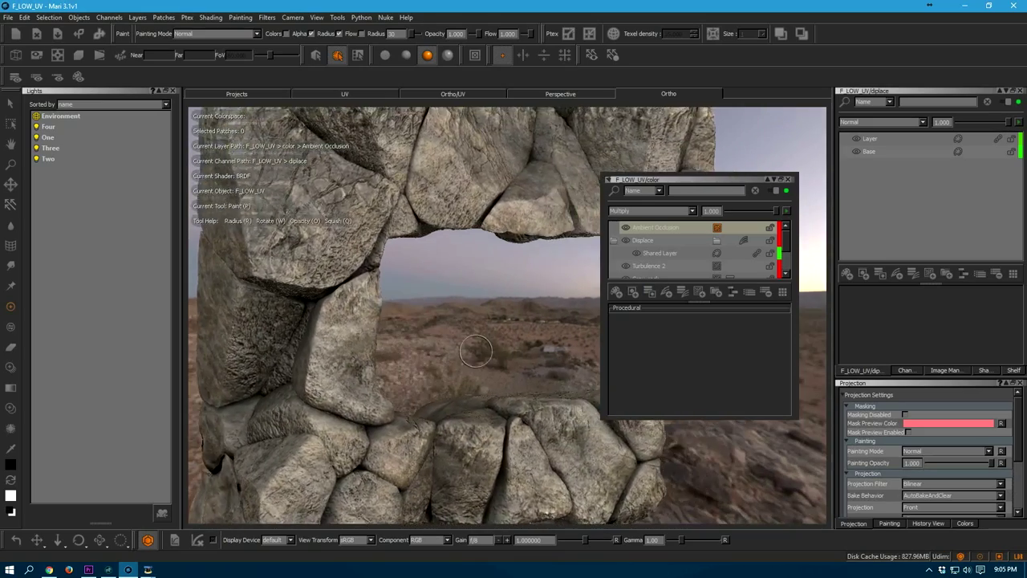
- Switch to the Ortho/UV view and dock the color layers palette above the Lights palette
right_click_drag(415, 363, 337, 335, "alt")
middle_click_drag(418, 386, 378, 332, "alt")
right_click_drag(457, 385, 428, 378, "alt")
middle_click_drag(428, 378, 366, 352, "alt")
left_click_drag(427, 377, 444, 373, "alt")
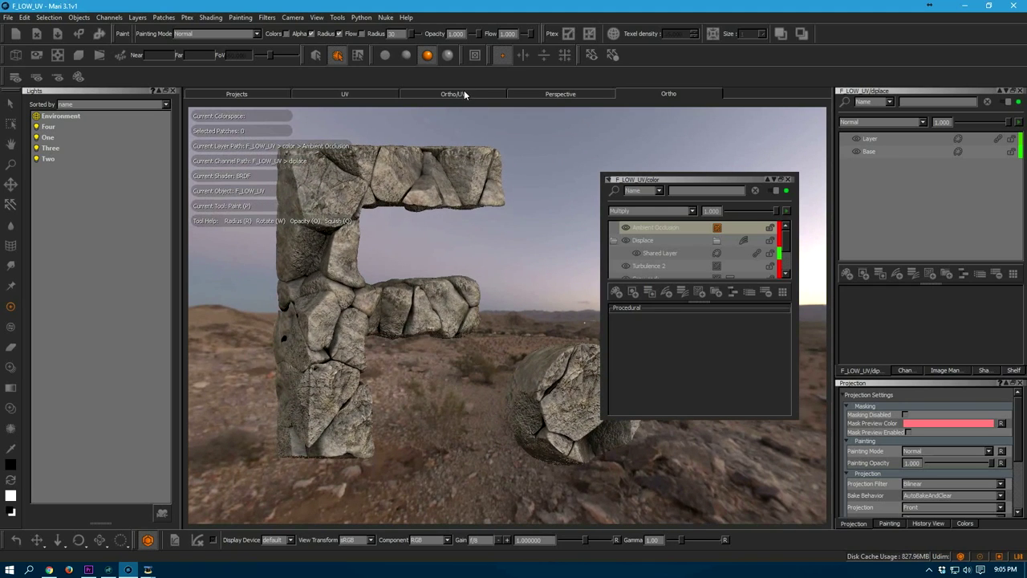
left_click(464, 93)
left_click_drag(678, 183, 149, 163)
middle_click_drag(390, 248, 378, 272, "alt")
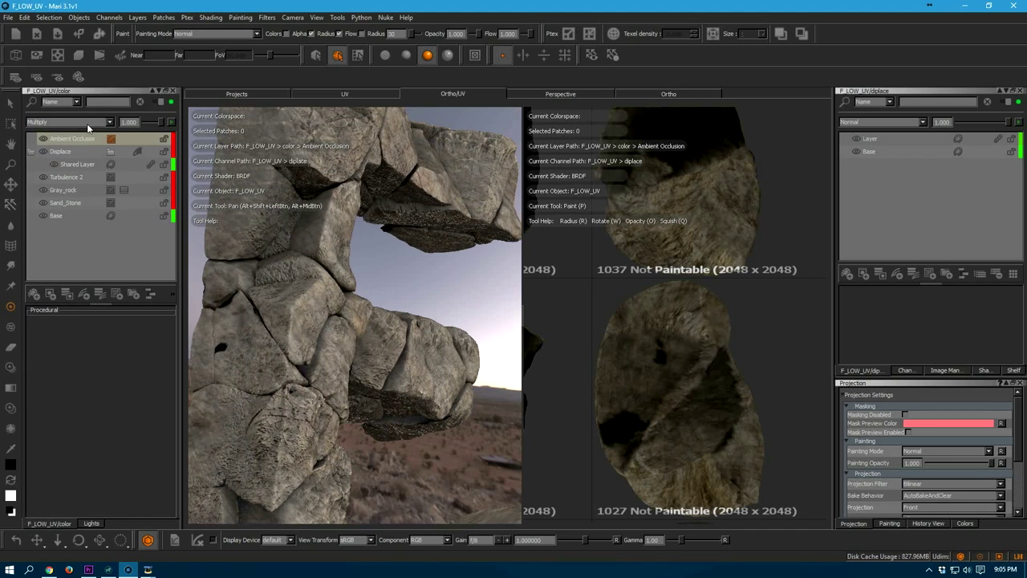
mouse_move(90, 90)
left_mouse_down()
mouse_move(112, 167)
mouse_move(145, 215)
mouse_move(116, 147)
left_mouse_up()
left_click_drag(74, 94, 89, 113)
- Lower the Ambient Occlusion layer's opacity to 0.742 in the color stack while watching the UV patches
scroll(753, 335, "down", 10)
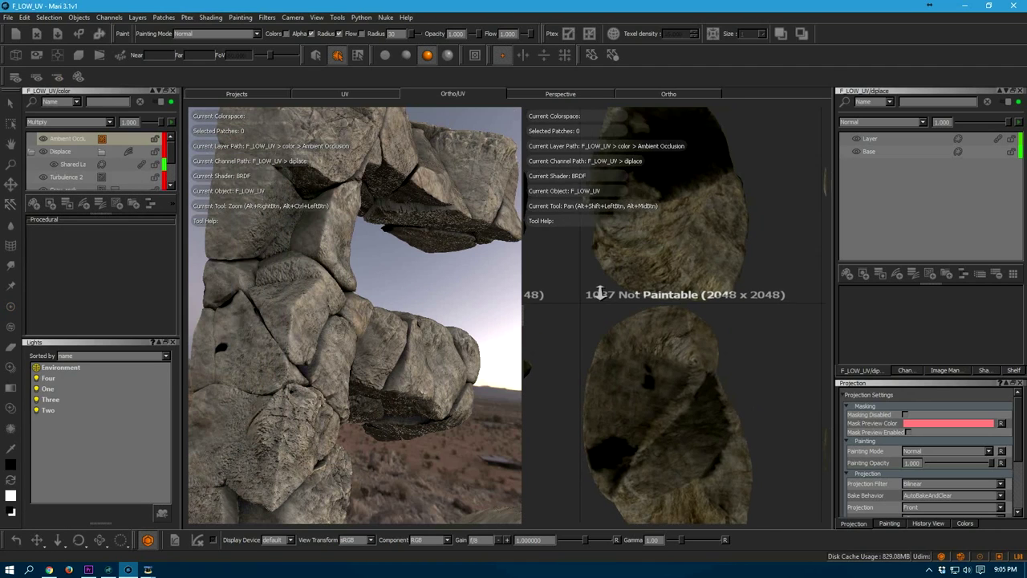
scroll(781, 317, "up", 1)
key("p")
scroll(685, 324, "up", 2)
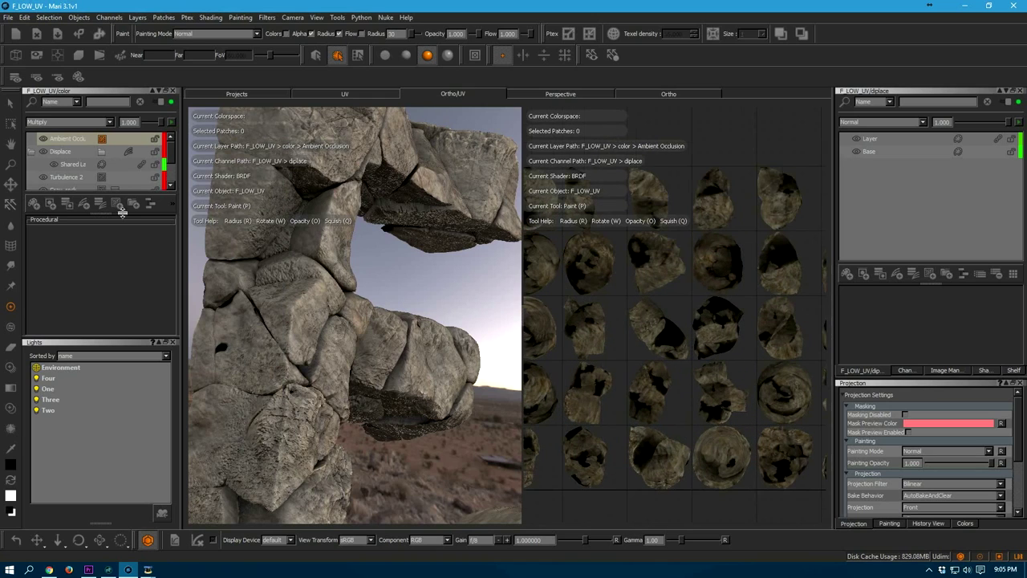
left_click(71, 152)
left_click(67, 141)
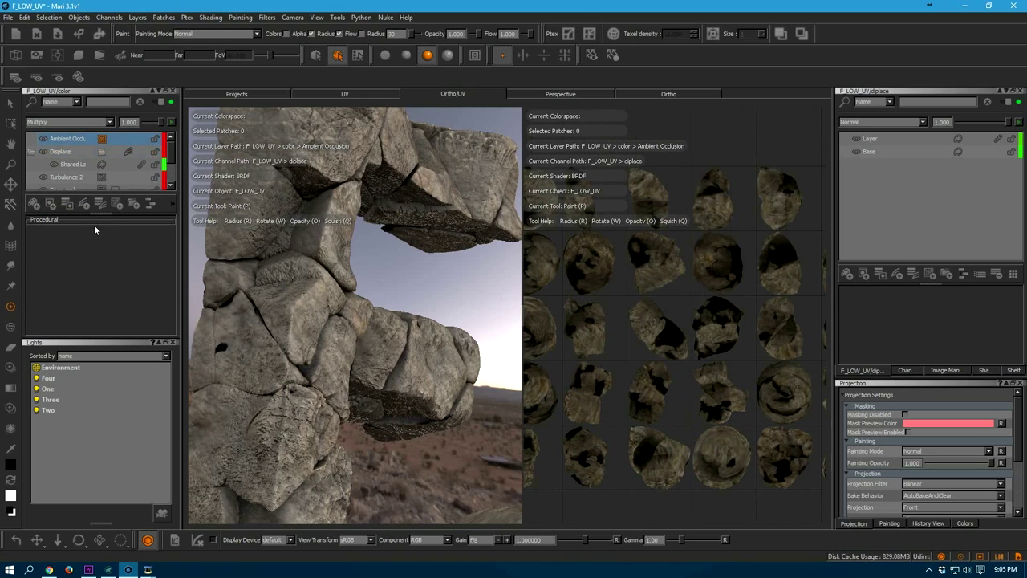
mouse_move(166, 124)
left_mouse_down()
mouse_move(143, 130)
mouse_move(157, 128)
left_mouse_up()
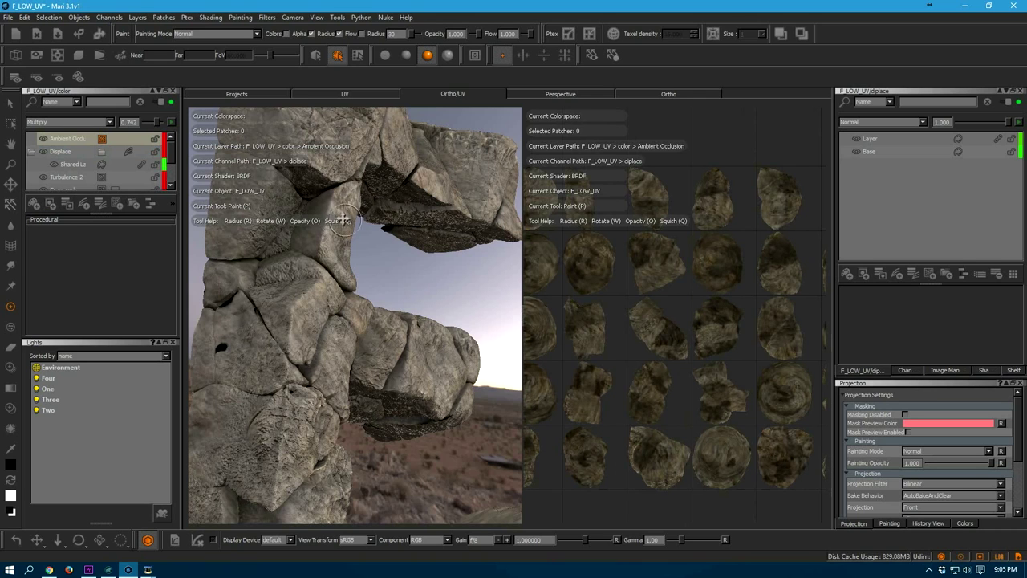
- Examine the softened ambient occlusion across the UV patches and on the stone F logo beside them
middle_click_drag(347, 221, 345, 268, "alt")
middle_click_drag(680, 303, 670, 324, "alt")
right_click_drag(775, 328, 711, 321, "alt")
middle_click_drag(782, 337, 544, 337, "alt")
middle_click_drag(746, 449, 722, 430, "alt")
right_click_drag(722, 337, 579, 328, "alt")
mouse_move(634, 323)
middle_mouse_down("alt")
mouse_move(698, 319)
mouse_move(693, 293)
middle_mouse_up("alt")
middle_click_drag(693, 337, 705, 357, "alt")
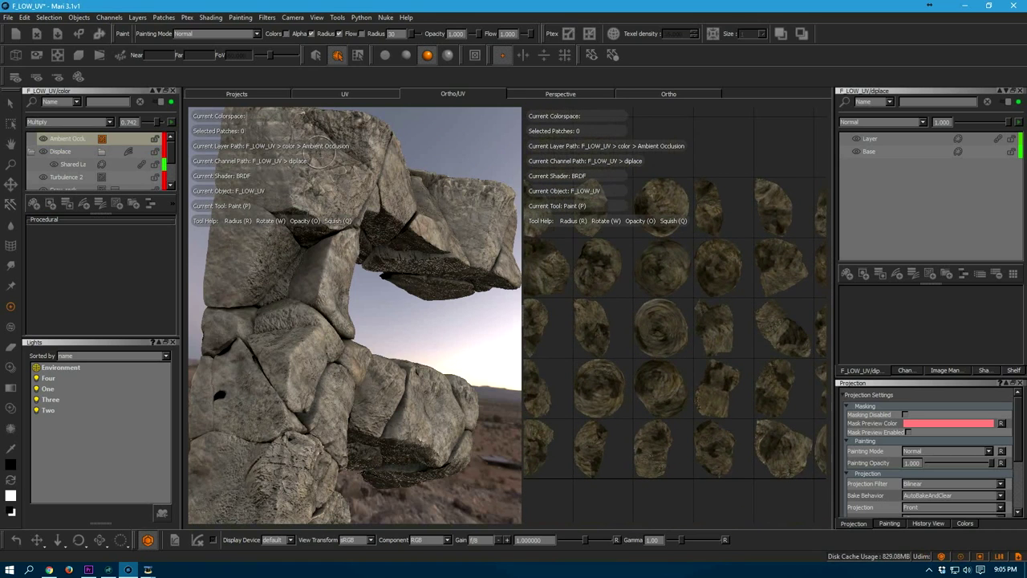
- Check the F logo in the Perspective and Ortho views and float the color layers palette over the viewport
left_click(544, 96)
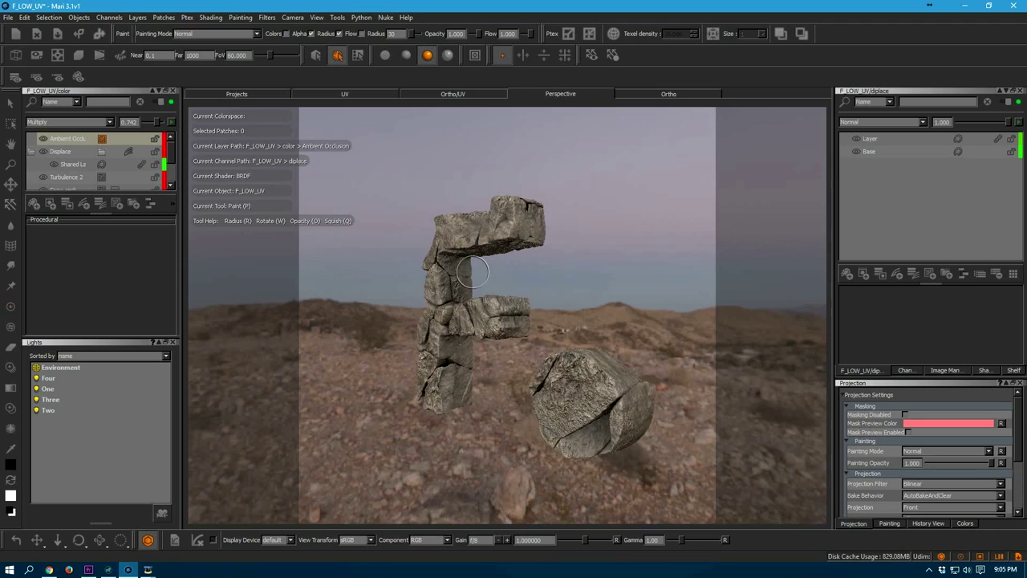
middle_click_drag(471, 272, 472, 295, "alt")
left_click_drag(474, 293, 566, 265, "alt")
left_click(662, 93)
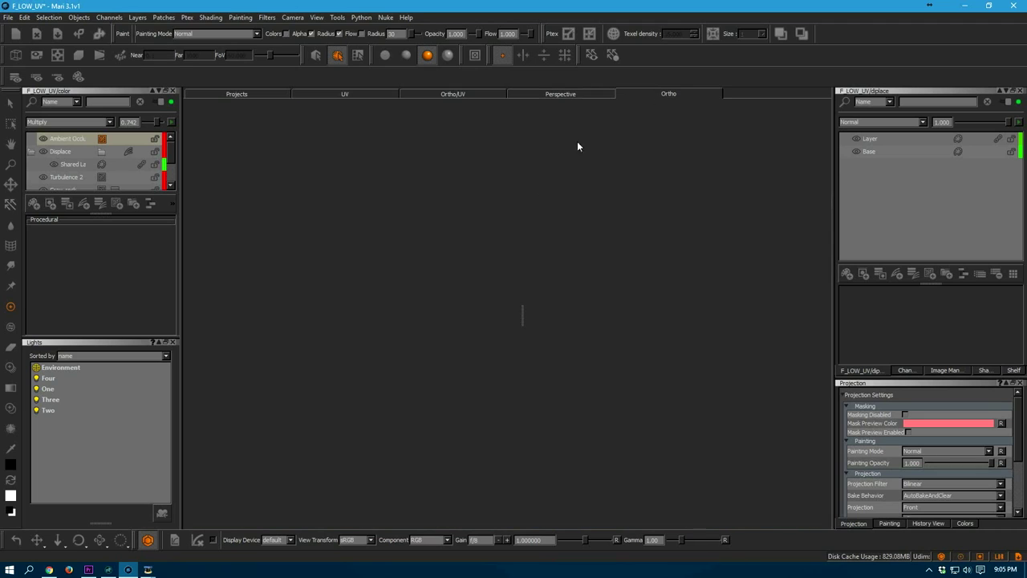
mouse_move(498, 264)
left_mouse_down("alt")
mouse_move(439, 334)
mouse_move(408, 343)
left_mouse_up("alt")
middle_click_drag(488, 310, 506, 310, "alt")
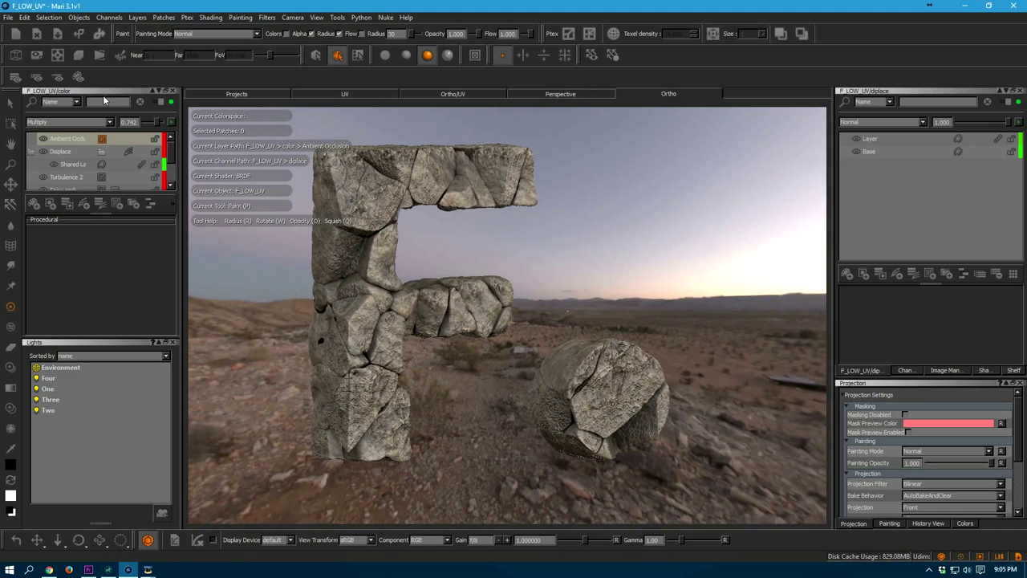
left_click_drag(119, 91, 734, 120)
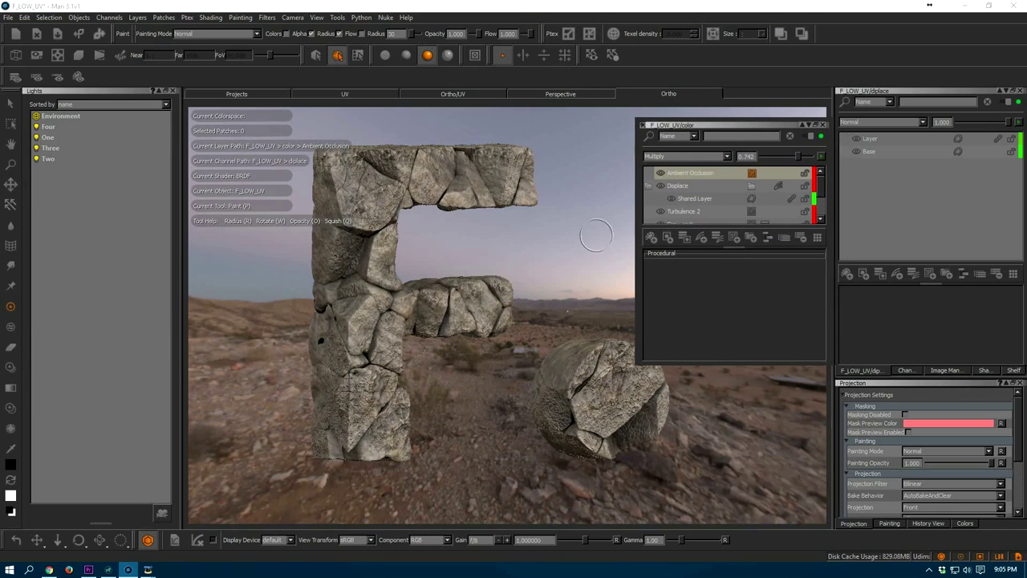
left_click_drag(481, 252, 454, 265, "alt")
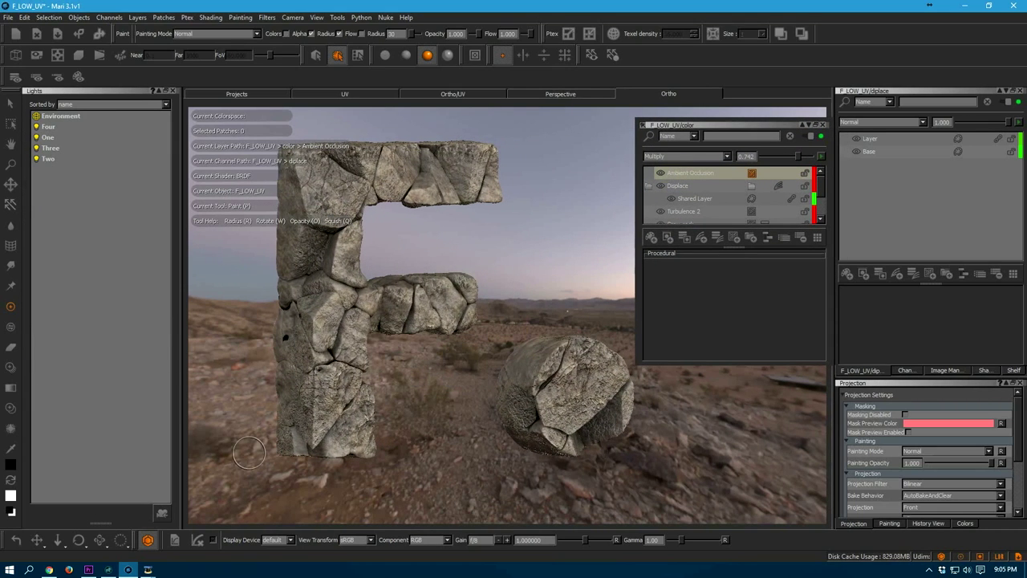
- Switch to MODO and browse to the folder C:\Program Files\Mari3.1v1\Bundle\Media\ModoBakePresets in a file window
left_click(107, 569)
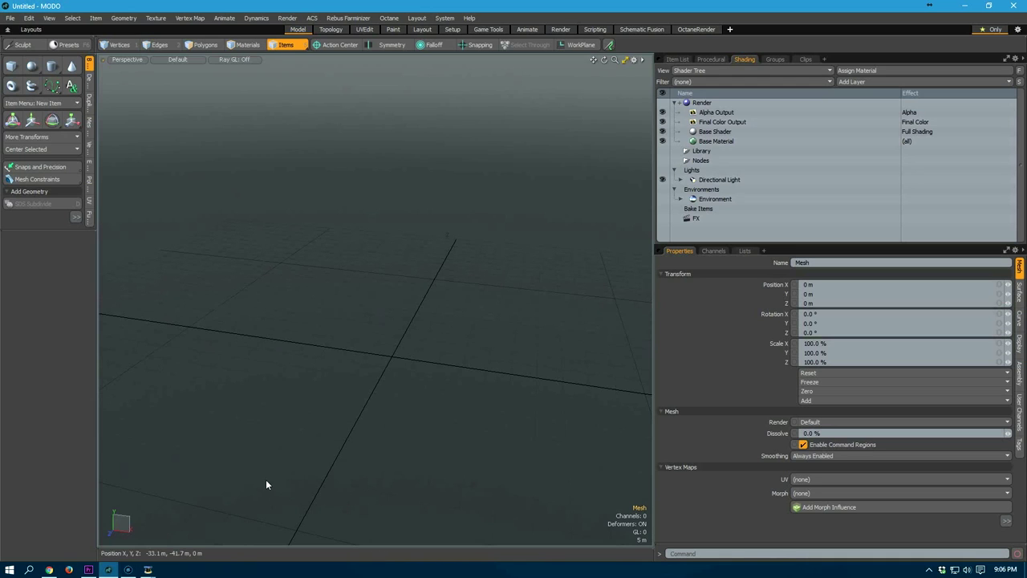
key("ctrl+o")
left_click_drag(348, 102, 497, 102)
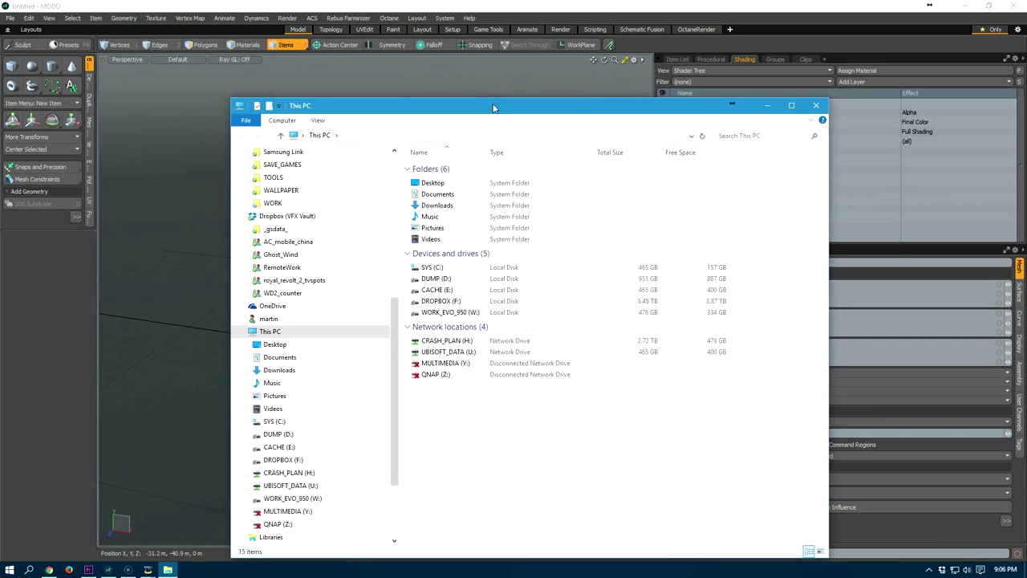
left_click_drag(395, 325, 401, 145)
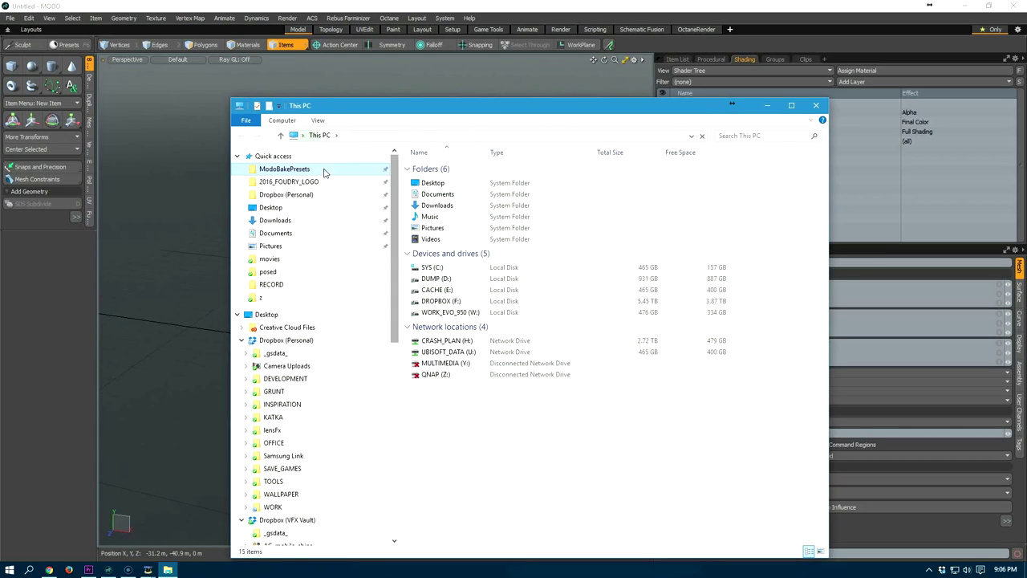
left_click(378, 168)
left_click(595, 137)
left_click(337, 136)
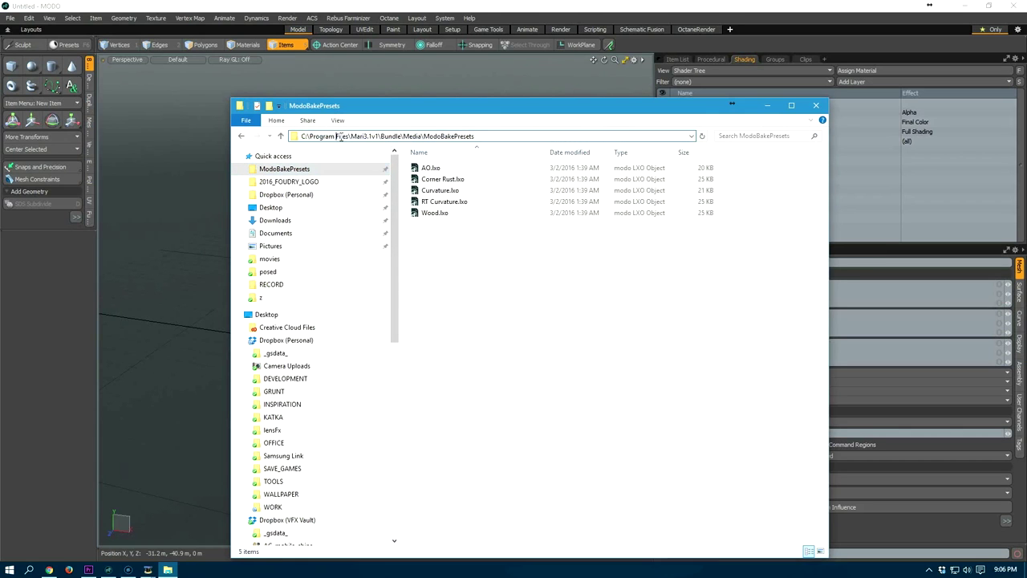
left_click_drag(361, 137, 478, 136)
left_click(505, 285)
- Open the AO.lxo bake preset from the ModoBakePresets folder as a scene in MODO
left_click(432, 168)
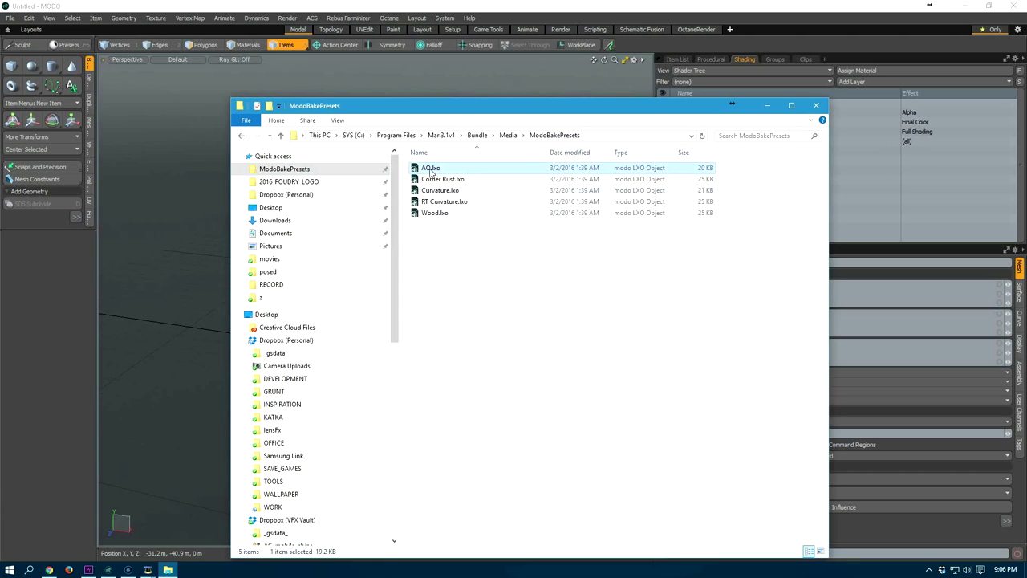
left_click_drag(498, 108, 569, 124)
left_click_drag(502, 186, 247, 281)
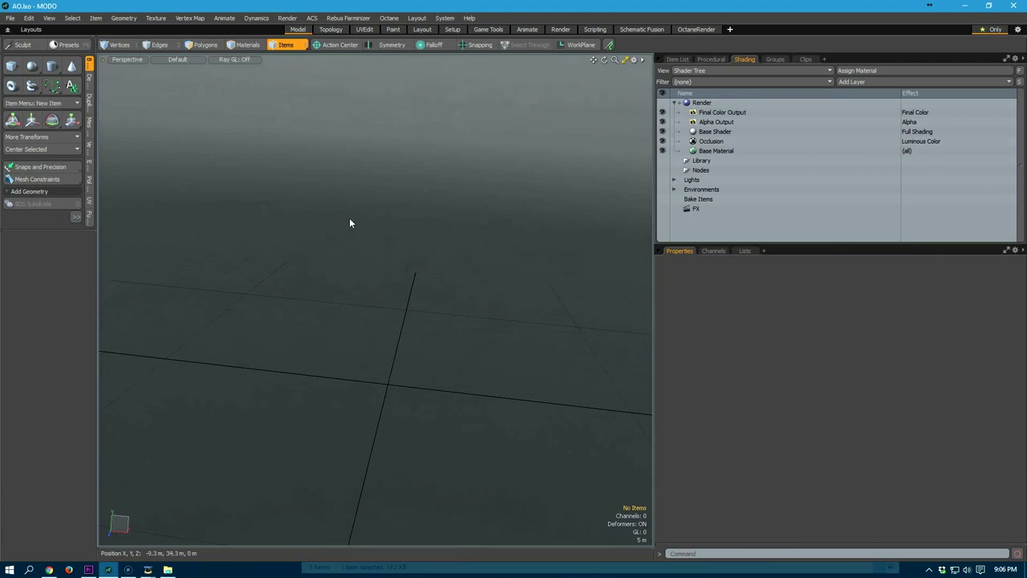
- Save the AO preset scene under the new name down_slope on the Desktop
key("ctrl+shift+s")
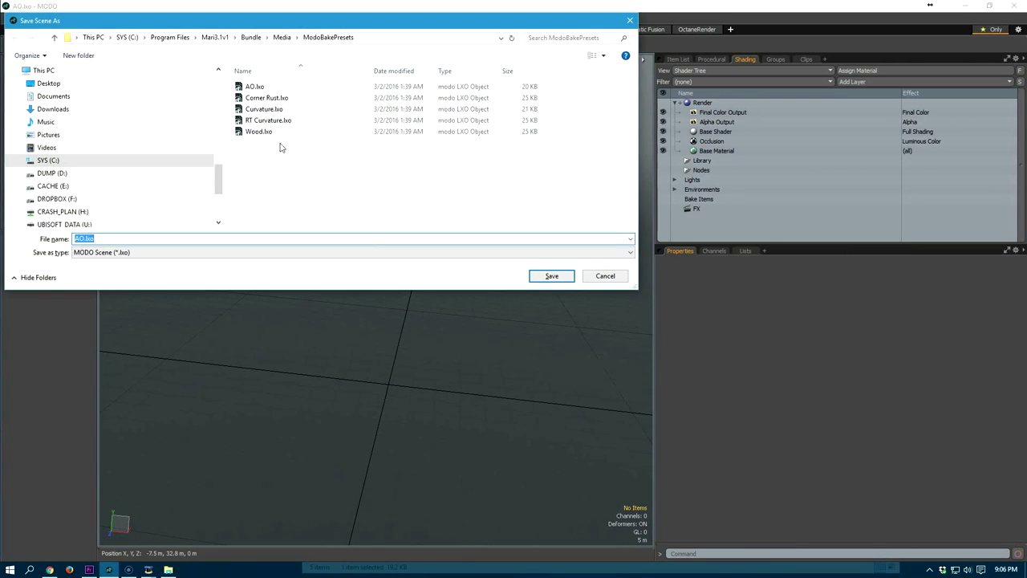
scroll(218, 149, "up", 8)
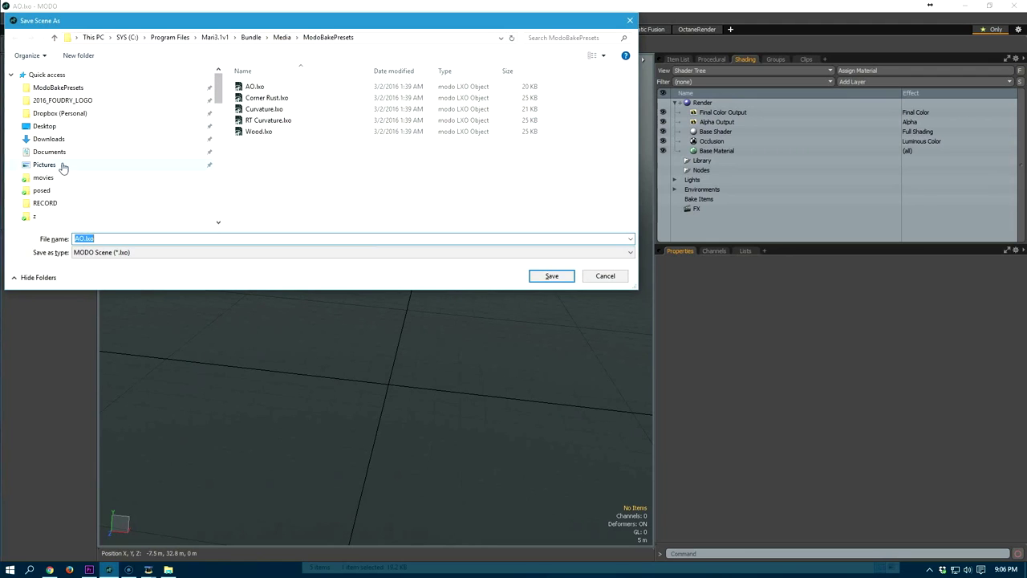
left_click(44, 127)
left_click(162, 239)
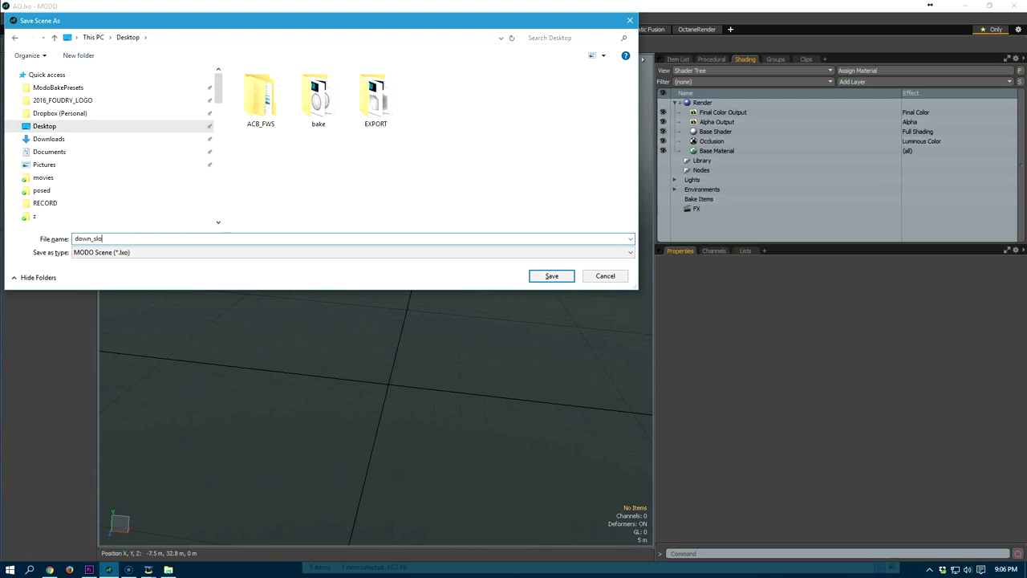
key("Return")
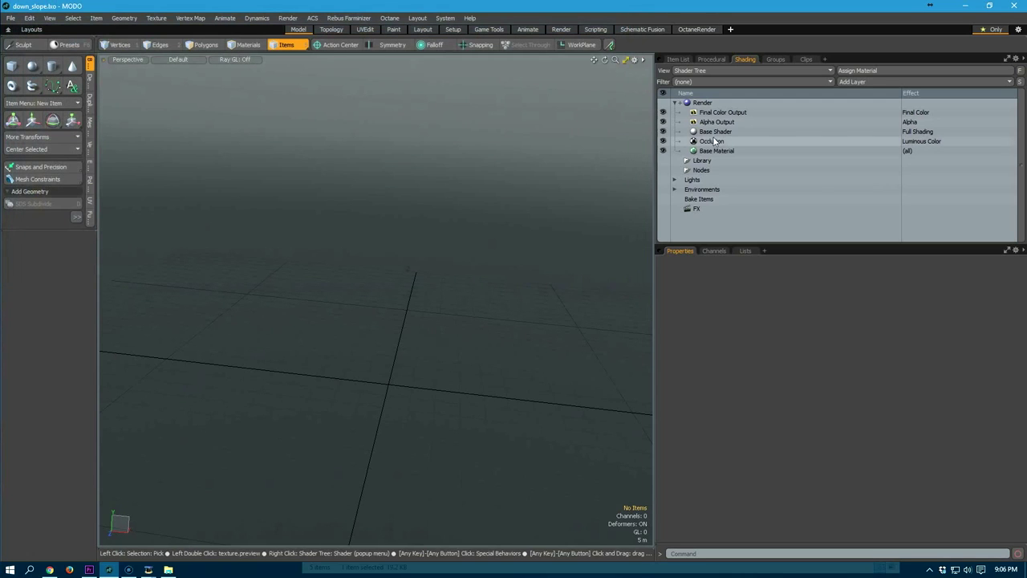
- Set the Occlusion layer's type to Down Slope and key its Variance, Variance Scale, Cutoff Angle and Same Surface Only channels
left_click(713, 142)
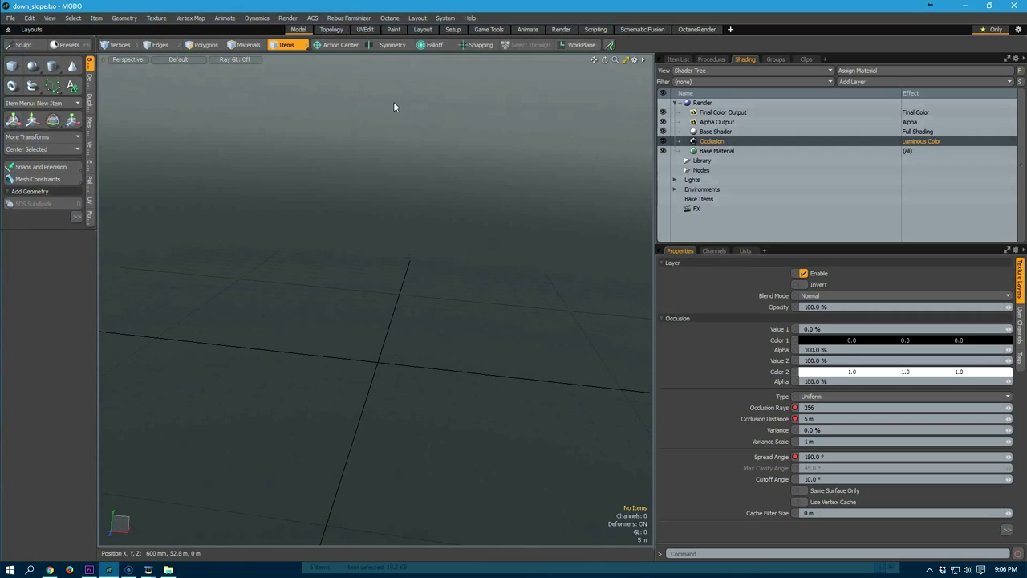
left_click(821, 396)
left_click(811, 413)
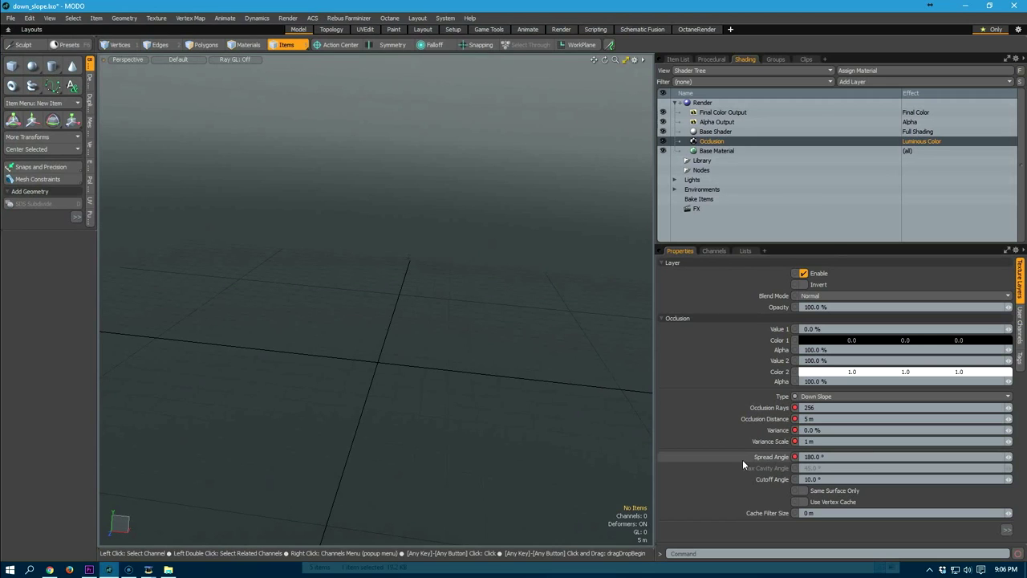
left_click(796, 481)
left_click(794, 491)
middle_click_drag(454, 356, 477, 385, "alt")
left_click_drag(477, 385, 412, 341, "alt")
left_click_drag(433, 299, 417, 245, "alt")
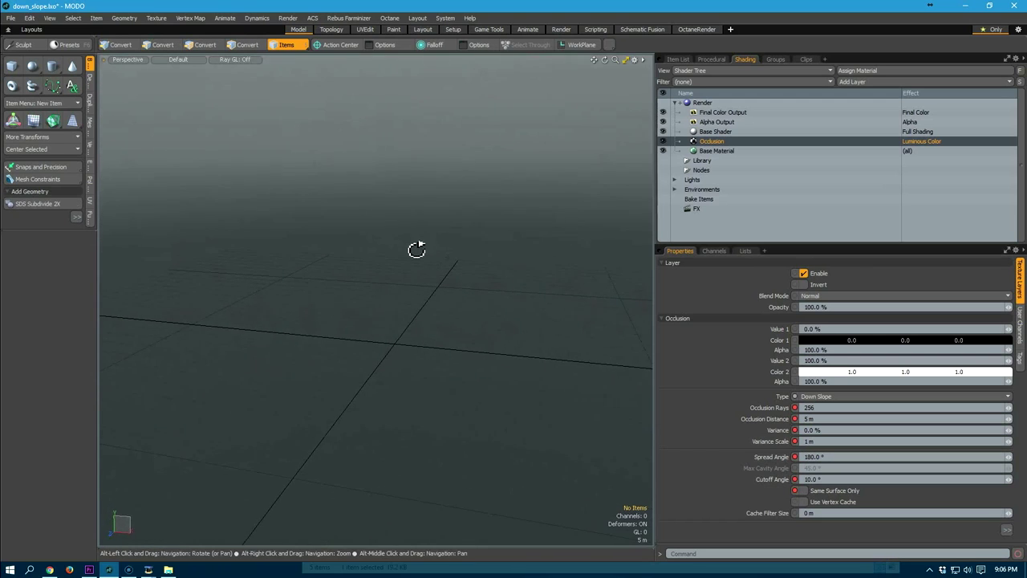
- Copy concavity.lxo, convexity.lxo and down_slope.lxo from the MARI_PRESETS folder in 2016_FOUDRY_LOGO into the ModoBakePresets folder
left_click(168, 570)
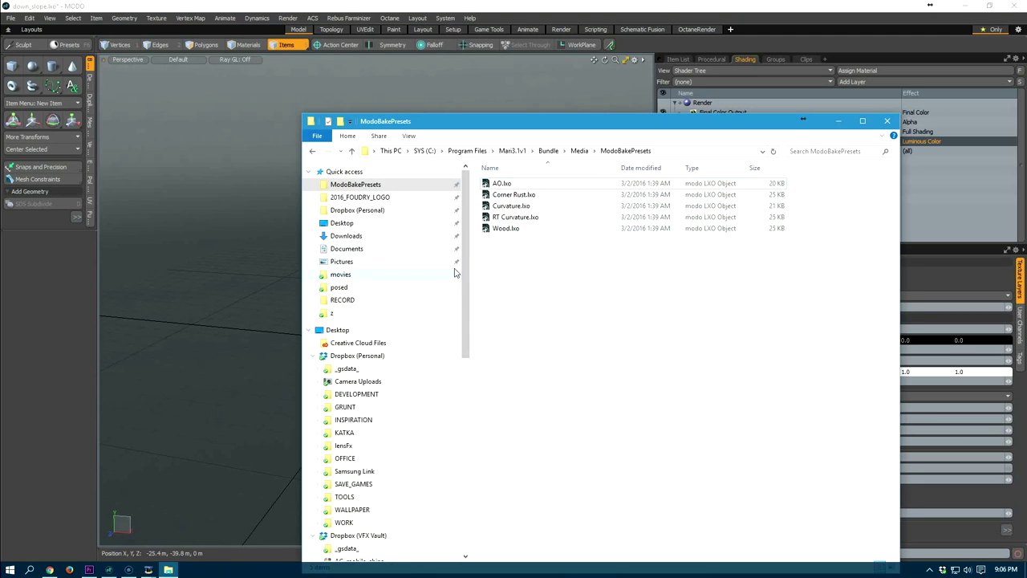
left_click(361, 197)
double_click(507, 195)
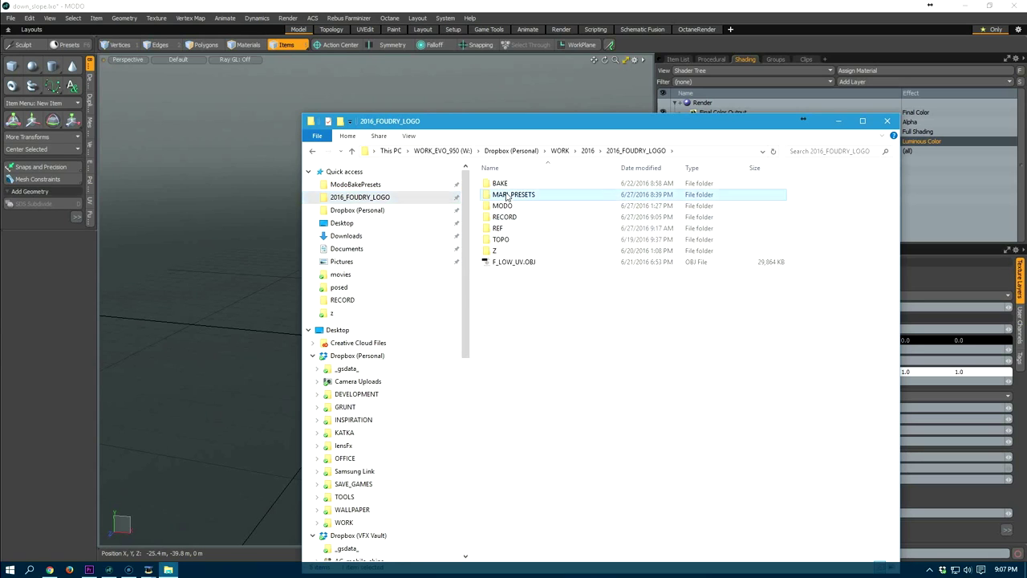
left_click_drag(569, 284, 485, 186)
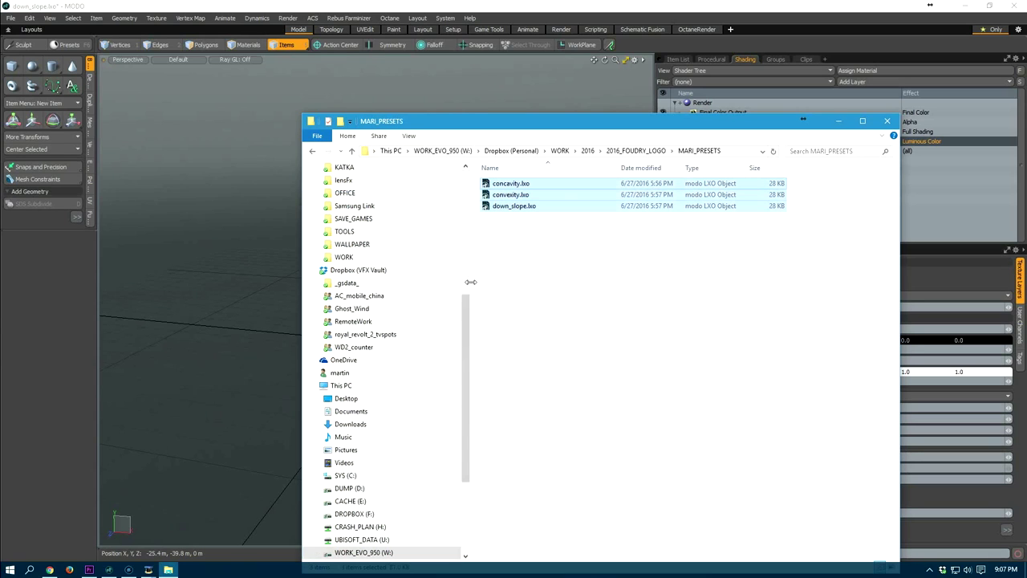
left_click_drag(464, 299, 463, 173)
left_click(355, 184)
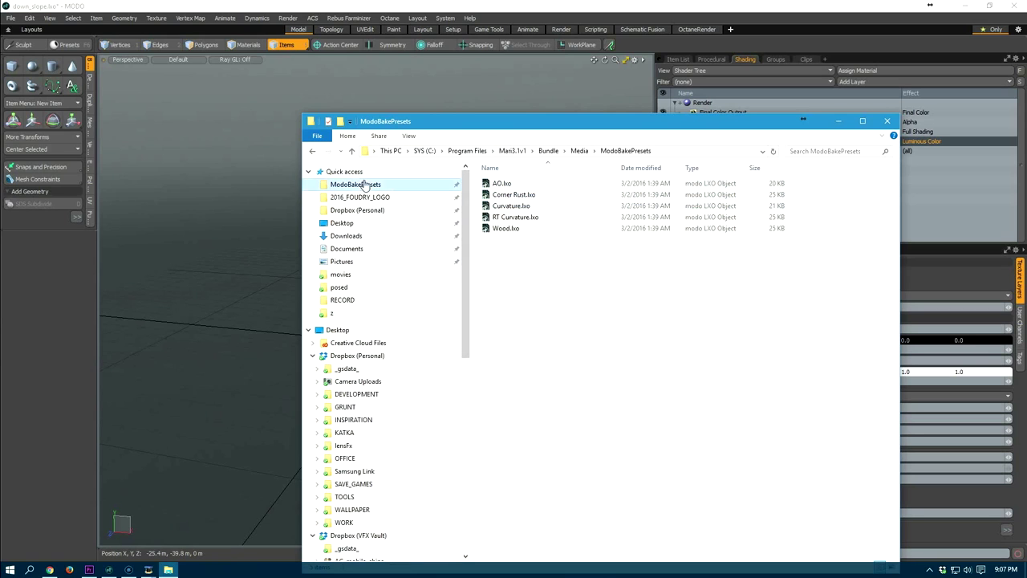
key("ctrl+v")
left_click(413, 219)
left_click(445, 233)
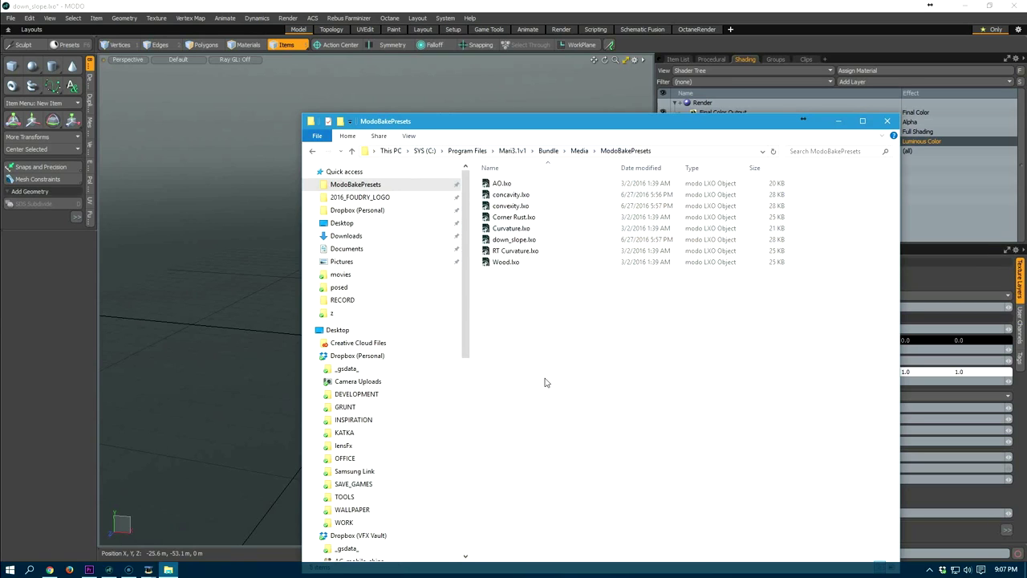
- Switch back to Mari and choose the down_slope bake preset in the Modo Render palette
left_click(144, 571)
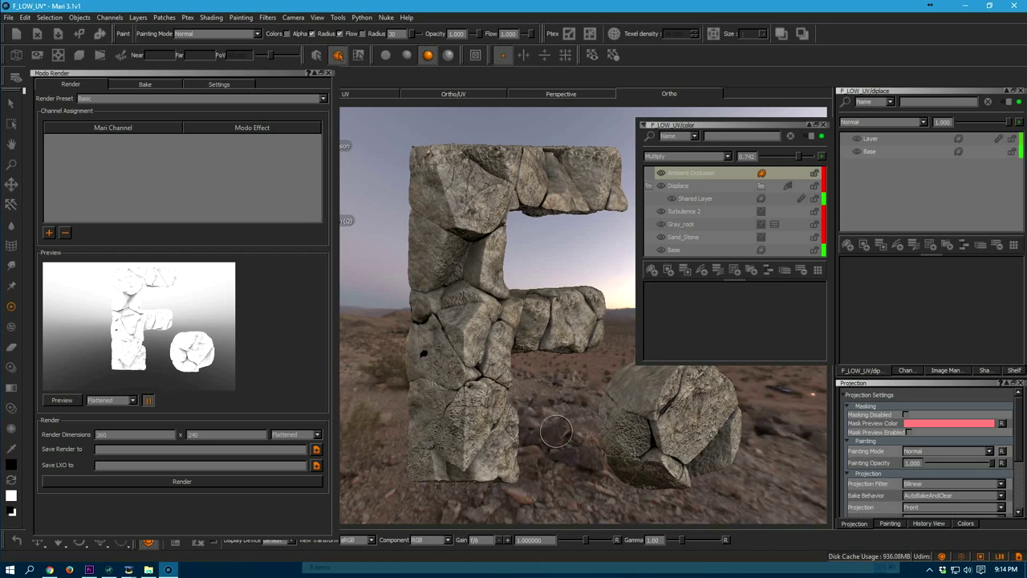
middle_click_drag(535, 350, 522, 370)
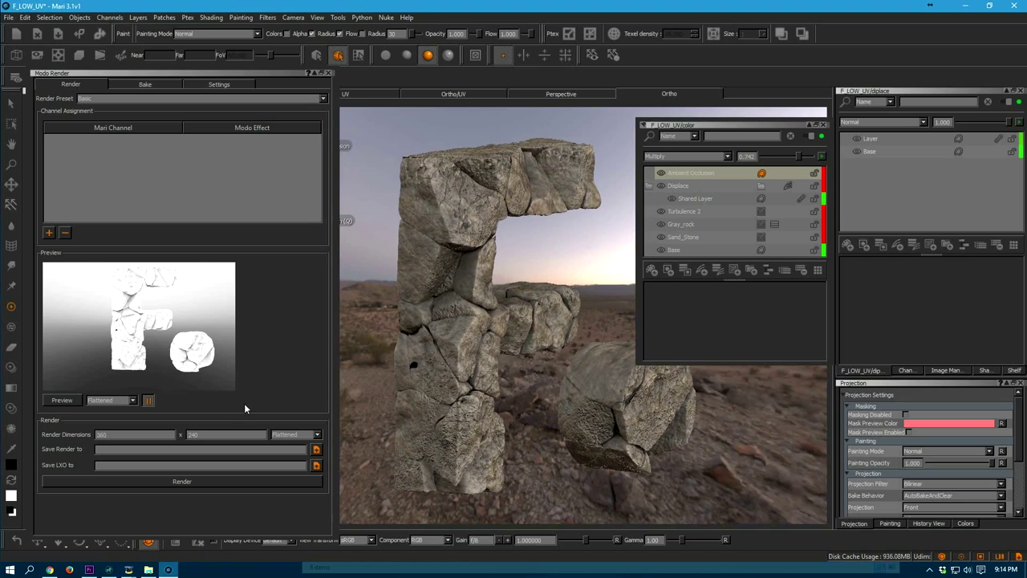
left_click(146, 85)
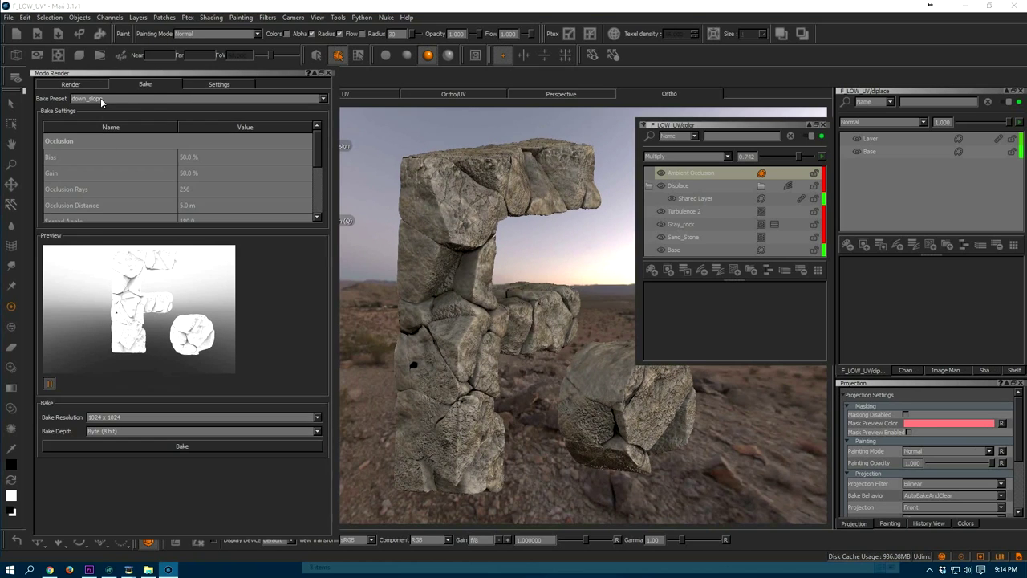
left_click(100, 97)
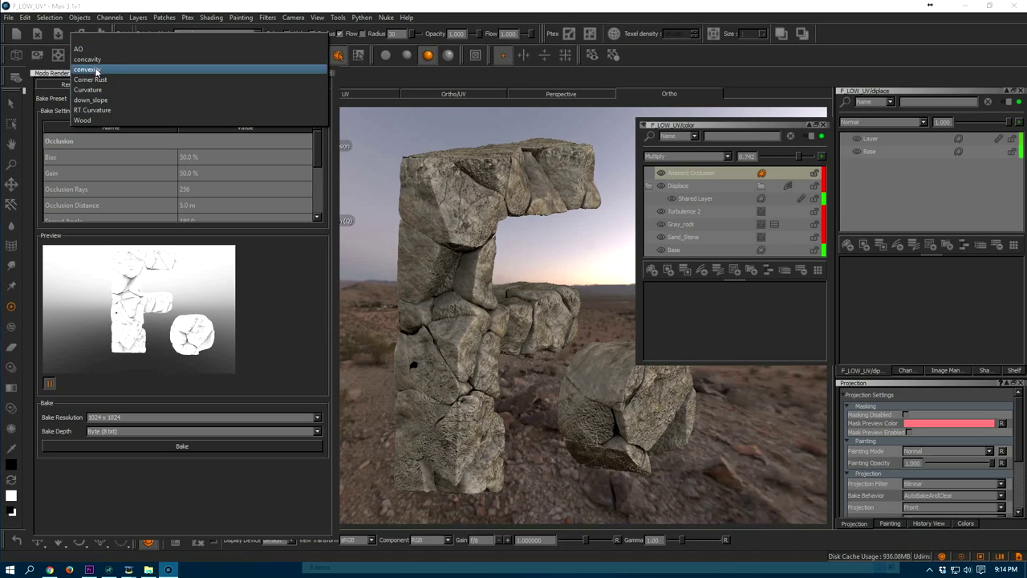
left_click(94, 100)
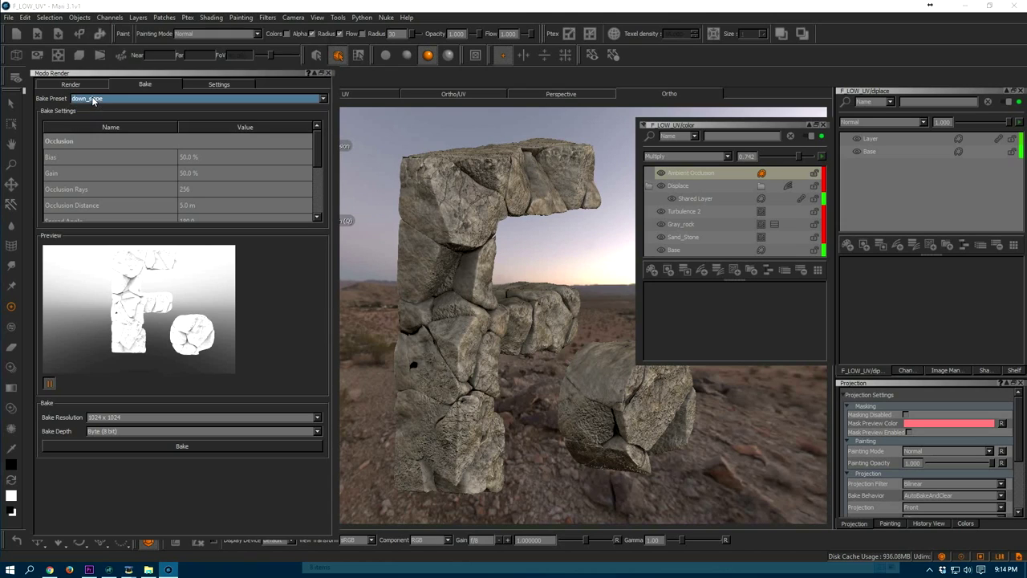
- Resume the paused live bake preview and frame the crevices between the F's upper and middle stones
middle_click_drag(485, 273, 460, 241, "alt")
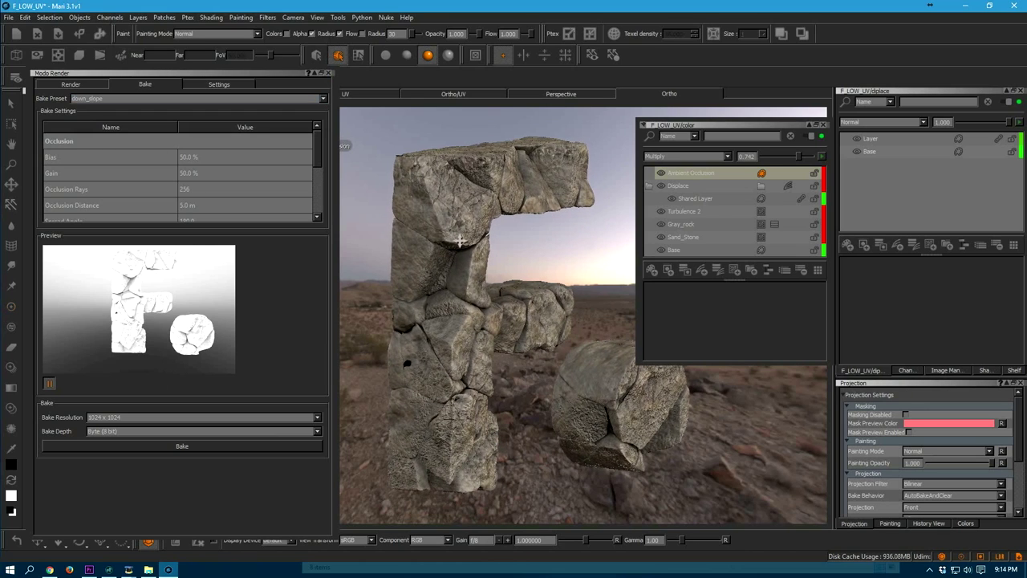
left_click(48, 385)
left_click_drag(453, 289, 458, 275, "alt")
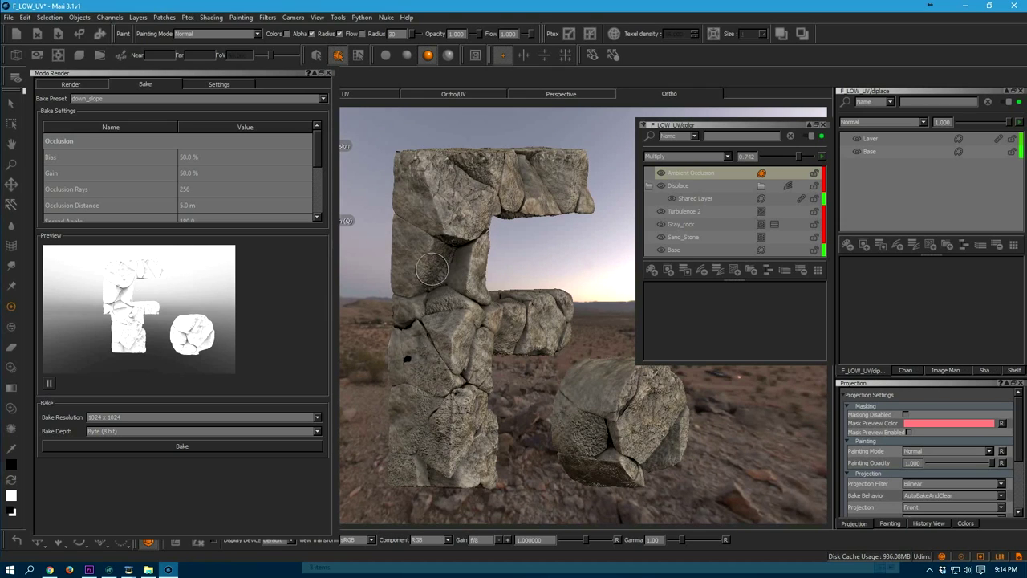
middle_click_drag(431, 278, 454, 297, "alt")
right_click_drag(454, 297, 595, 314, "alt")
middle_click_drag(484, 266, 550, 317, "alt")
right_click_drag(464, 302, 513, 312, "alt")
middle_click_drag(495, 294, 517, 292, "alt")
mouse_move(481, 297)
right_mouse_down("alt")
mouse_move(507, 301)
mouse_move(492, 302)
right_mouse_up("alt")
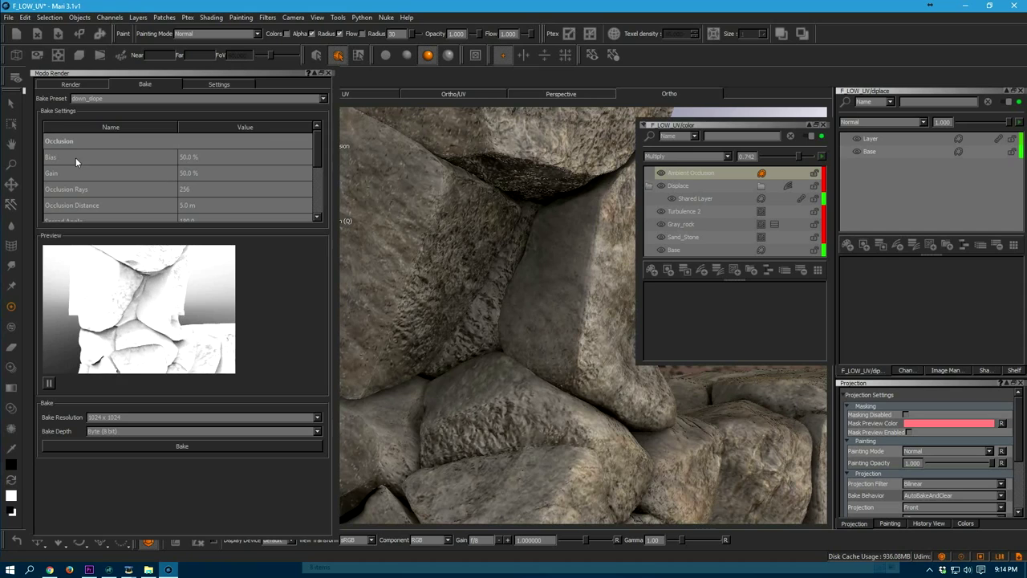
- Set the down_slope bake preset's Variance to 100% and its Variance Scale to 400 mm
left_click_drag(320, 164, 315, 192)
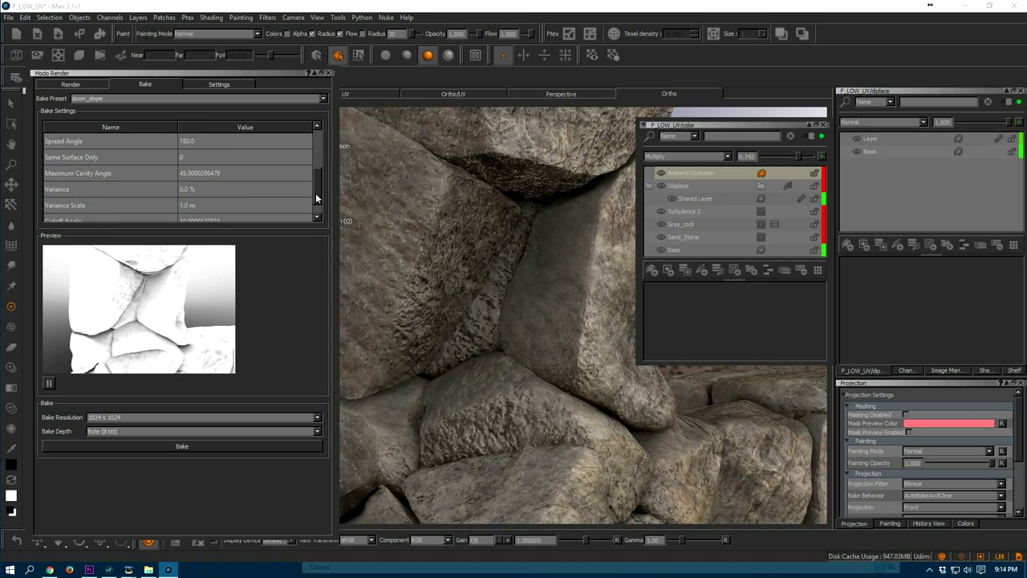
left_click(241, 193)
left_click(238, 193)
type("100")
key("Return")
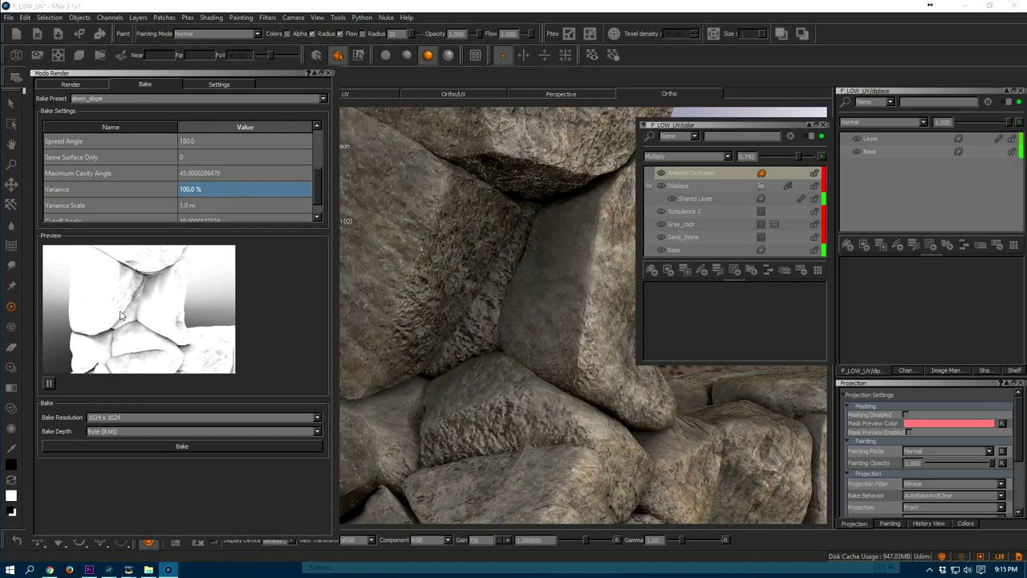
left_click(205, 207)
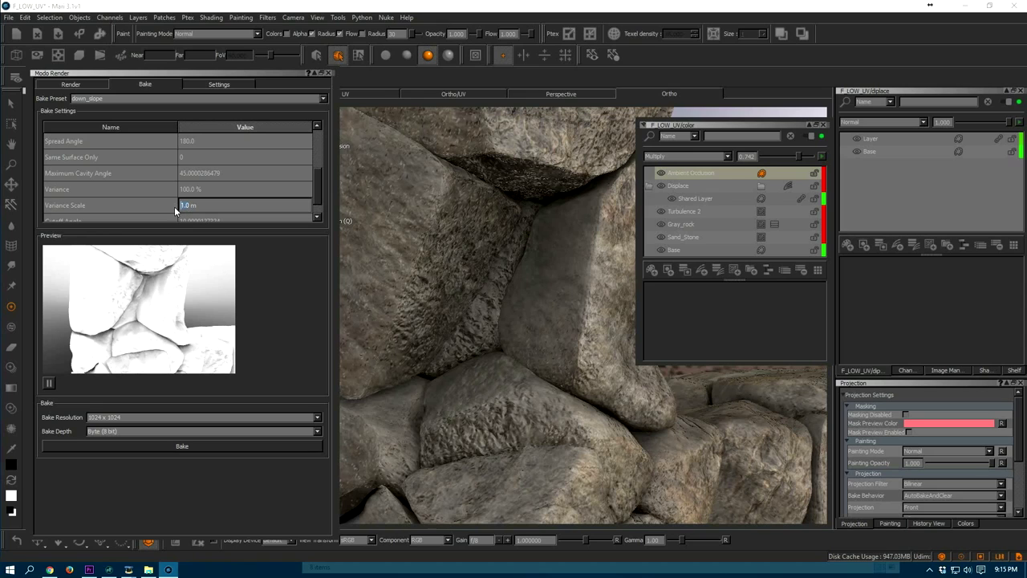
key("Return")
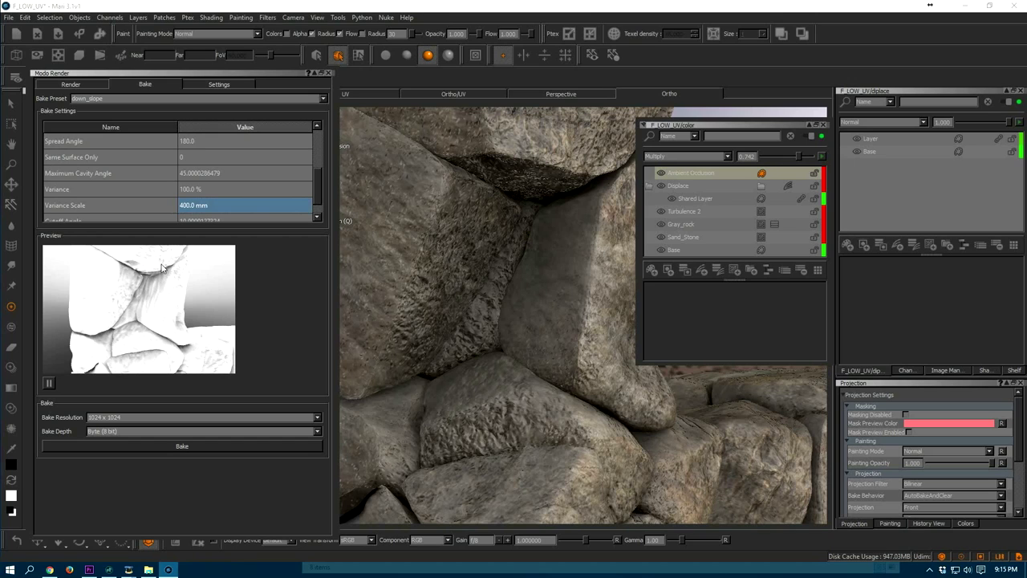
- Test an Occlusion Distance of 1 m for the down_slope bake, and settle on 2 m
left_click_drag(315, 190, 318, 173)
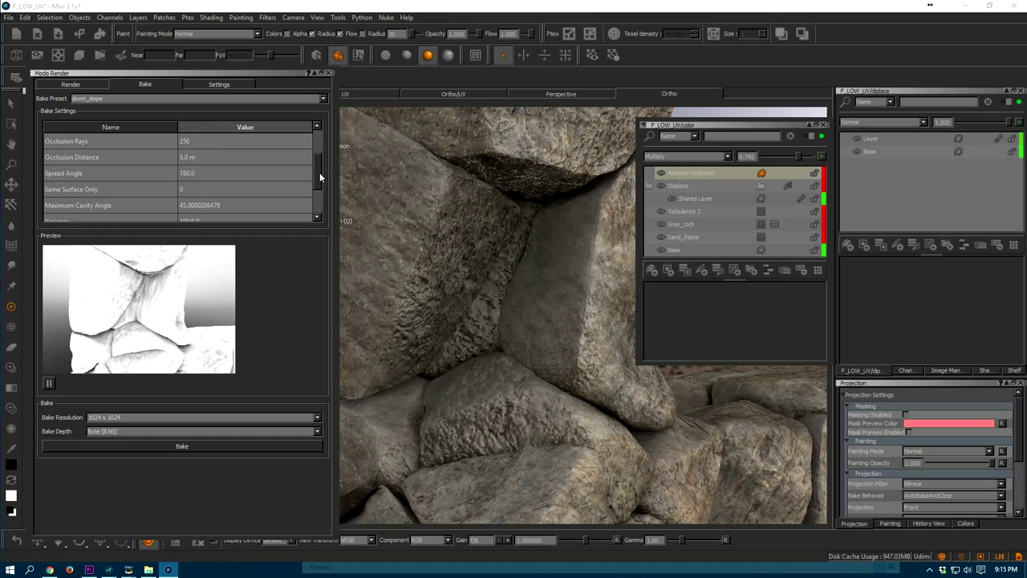
left_click(199, 159)
left_click(199, 159)
key("Return")
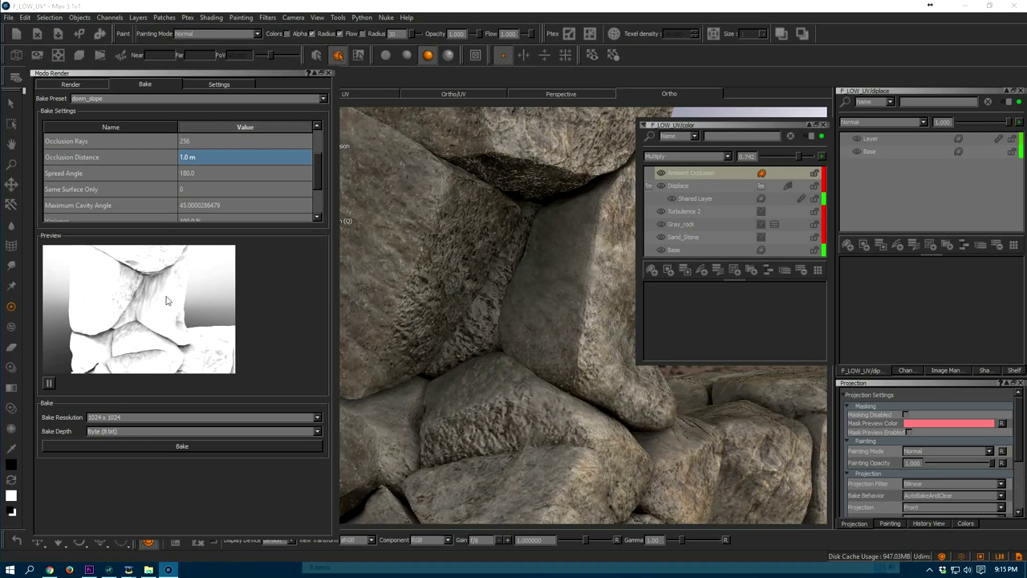
left_click(186, 159)
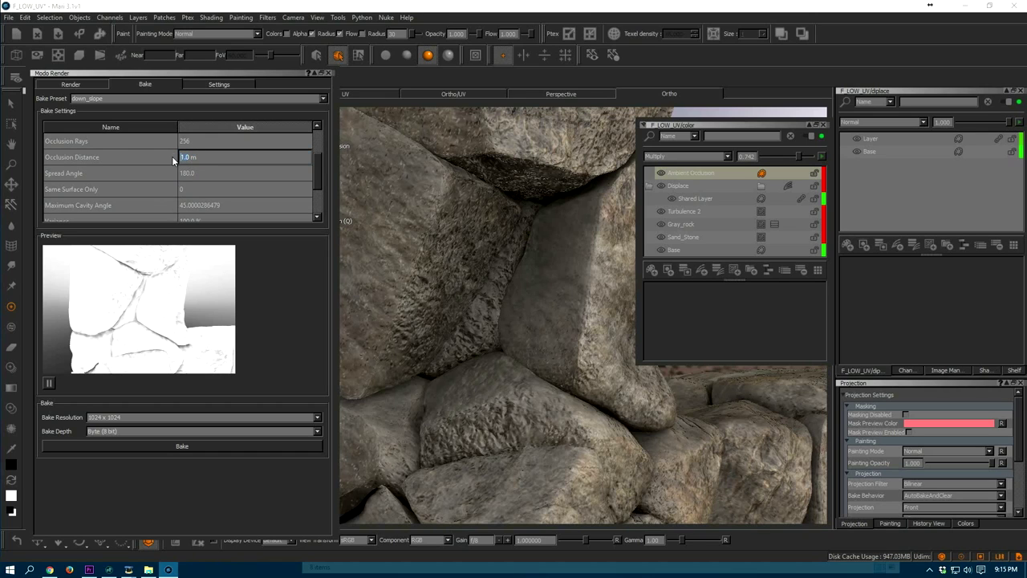
type("2m")
key("Return")
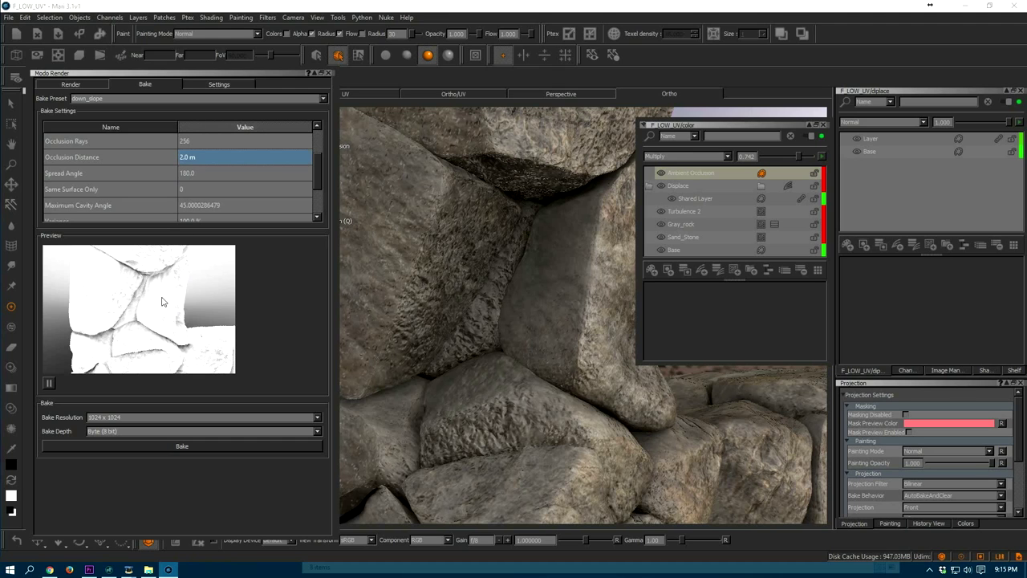
- Set the bake resolution to 2048 x 2048 and bake the down_slope map
middle_click_drag(466, 234, 409, 241)
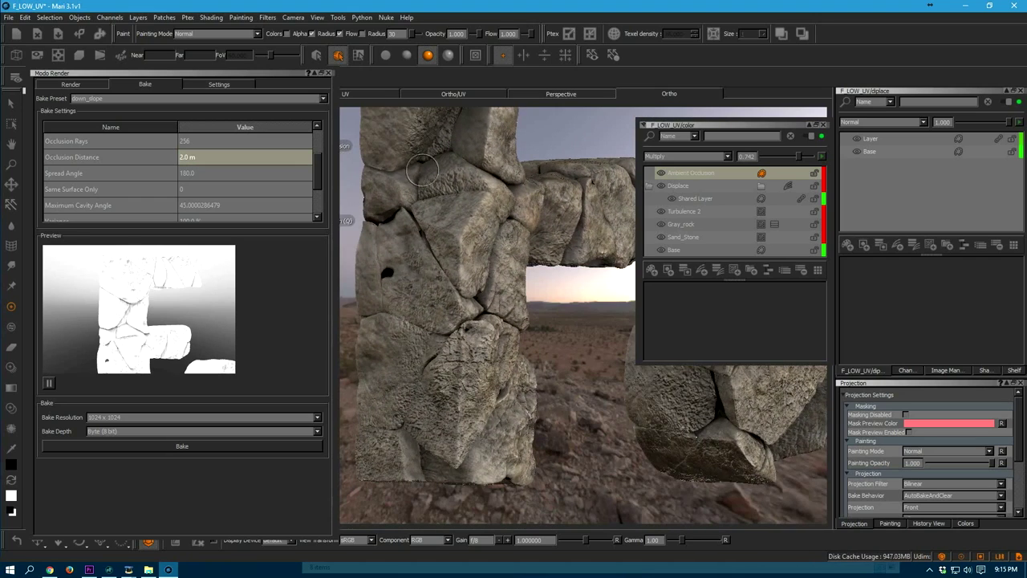
middle_click_drag(449, 280, 474, 376, "alt")
right_click_drag(478, 265, 505, 220, "alt")
middle_click_drag(516, 187, 438, 405, "alt")
mouse_move(470, 261)
right_mouse_down("alt")
mouse_move(486, 235)
mouse_move(461, 257)
right_mouse_up("alt")
left_click(172, 418)
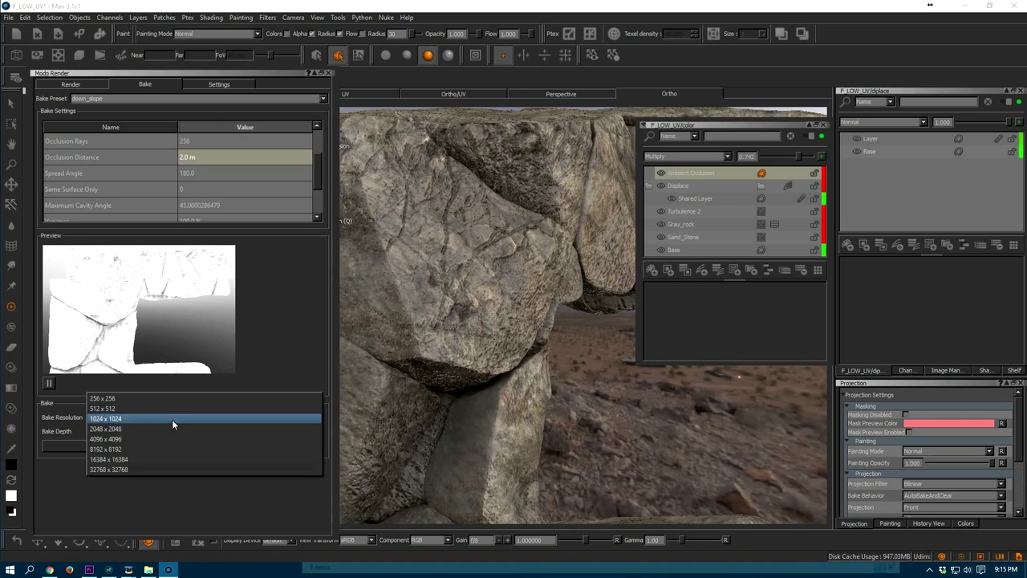
left_click(146, 429)
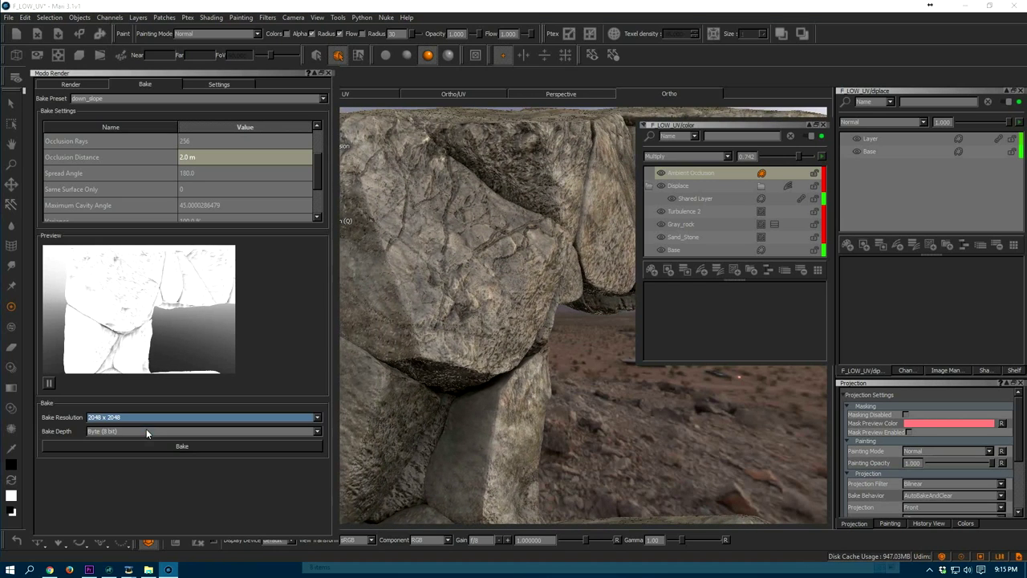
left_click(193, 448)
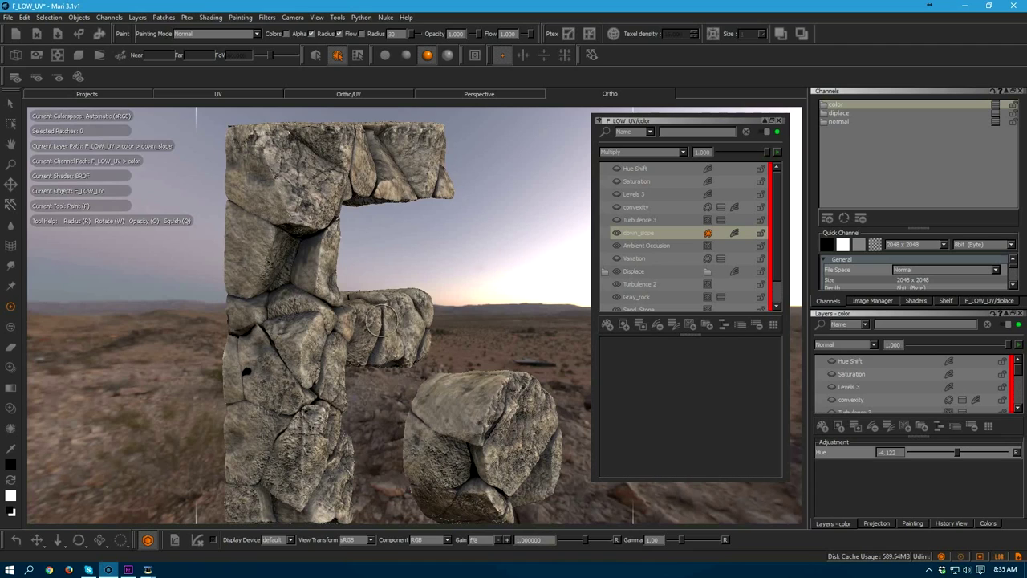
- Compare the stone F with the down_slope layer hidden and shown
left_click_drag(298, 314, 332, 319, "alt")
middle_click_drag(333, 287, 334, 311, "alt")
left_click_drag(334, 312, 382, 329, "alt")
key("p")
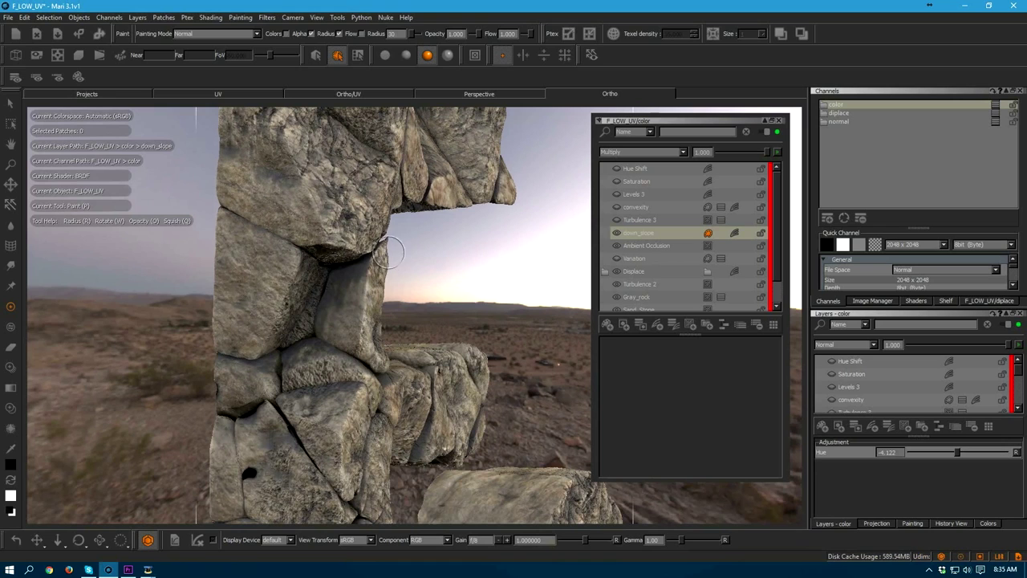
left_click(619, 237)
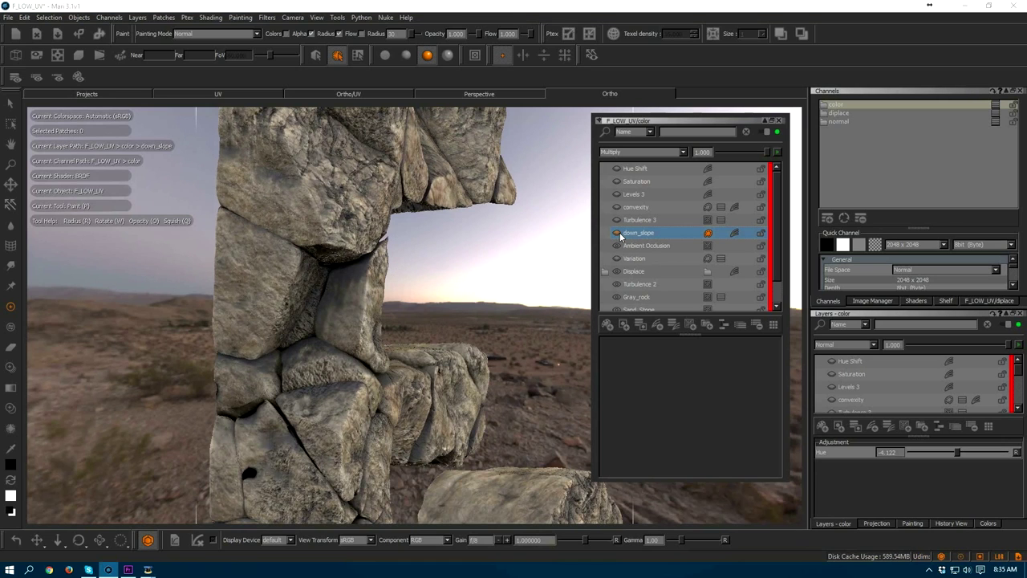
left_click(619, 237)
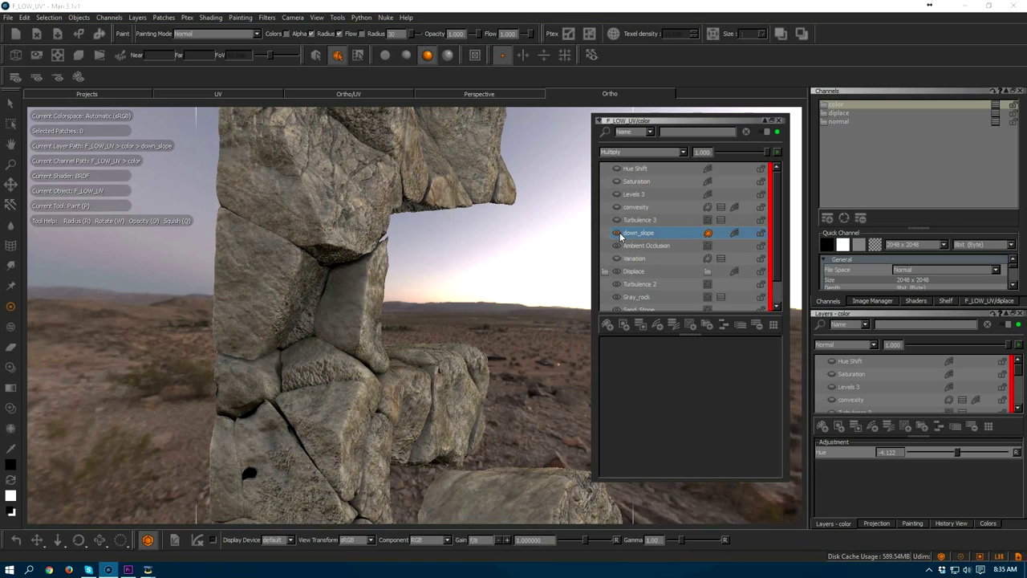
left_click_drag(436, 295, 321, 302, "alt")
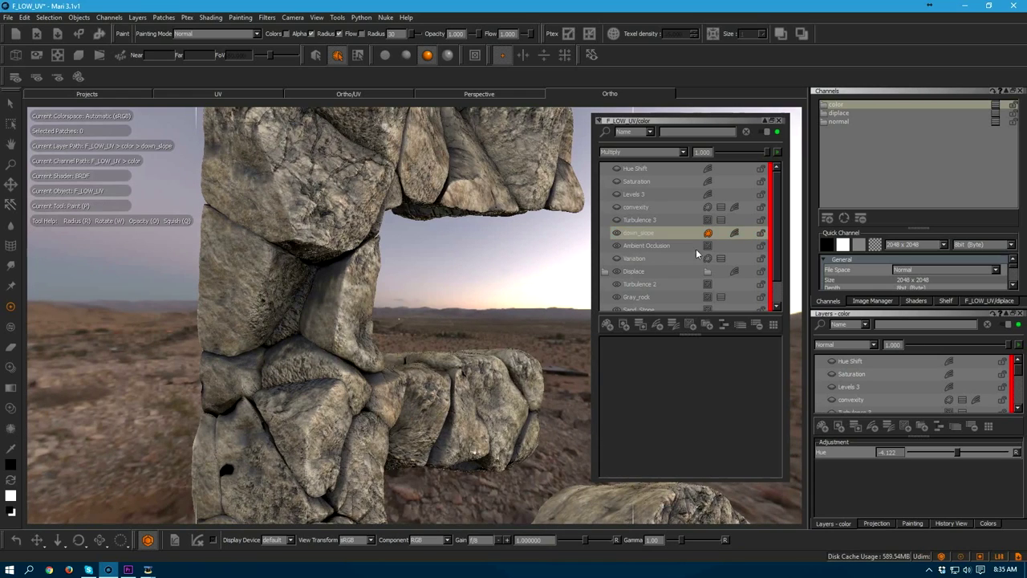
- Open the down_slope layer's adjustment stack and set the input Mid of Levels 2 to about 0.828
right_click(736, 235)
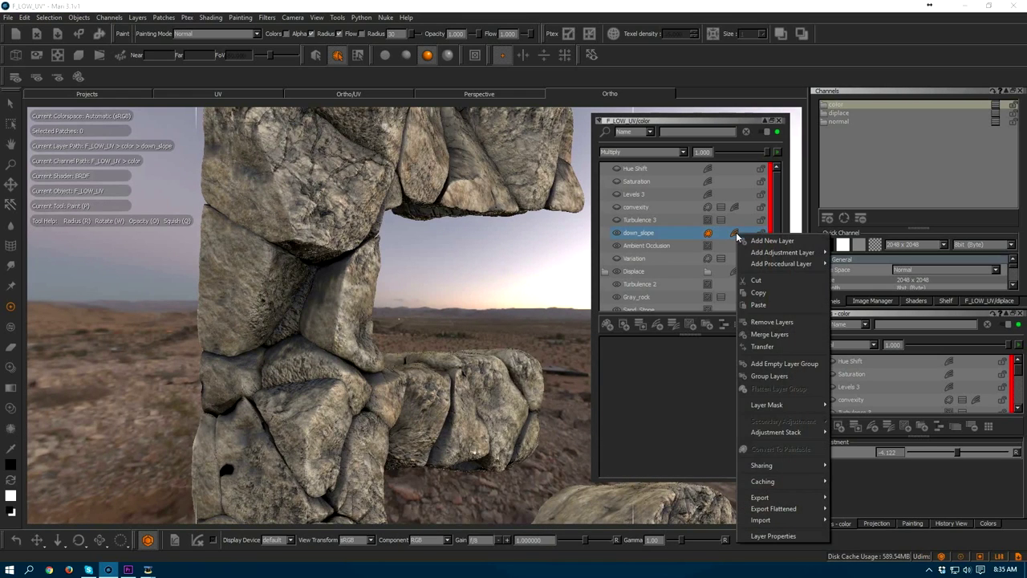
mouse_move(779, 432)
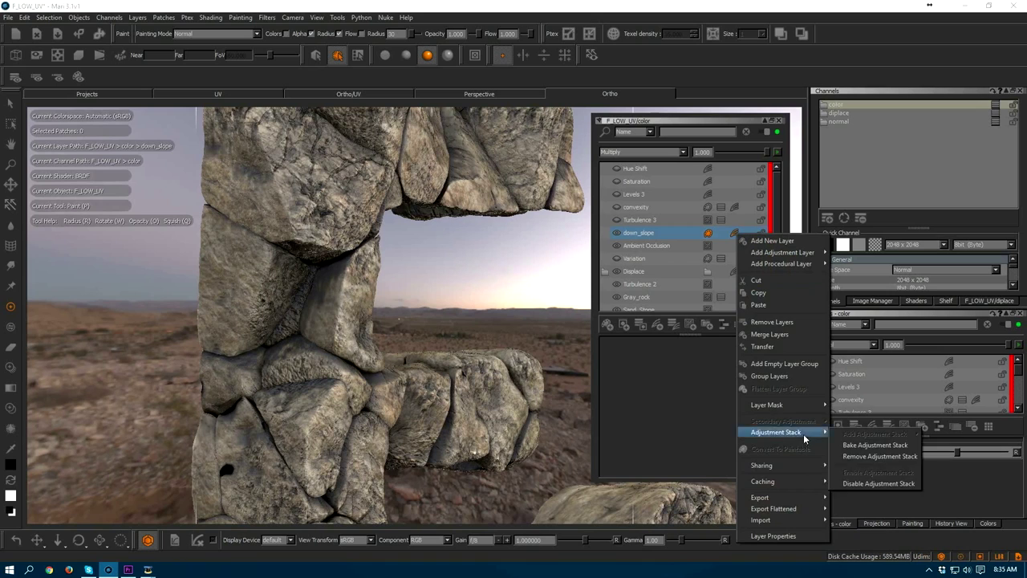
left_click(733, 234)
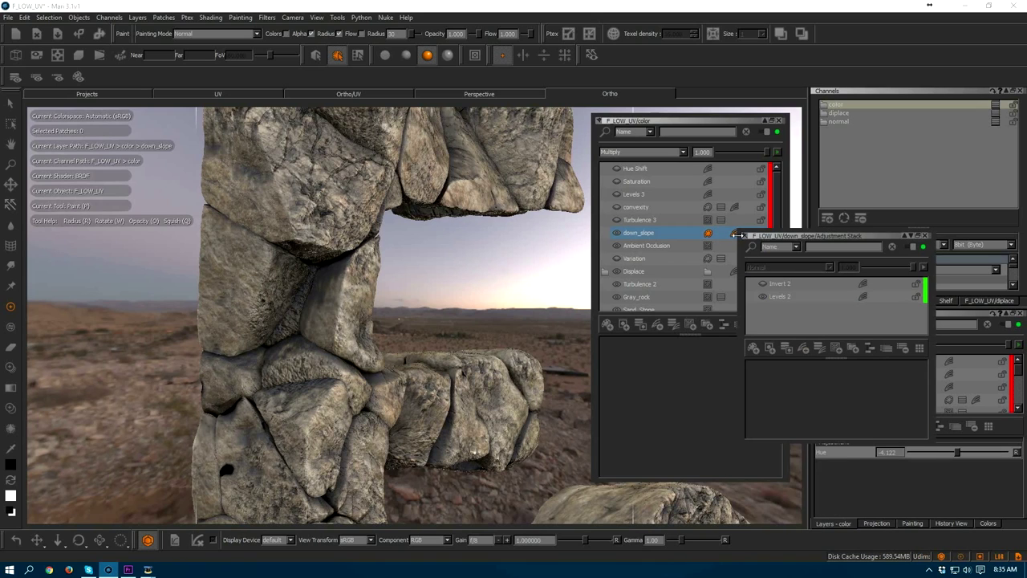
left_click(785, 296)
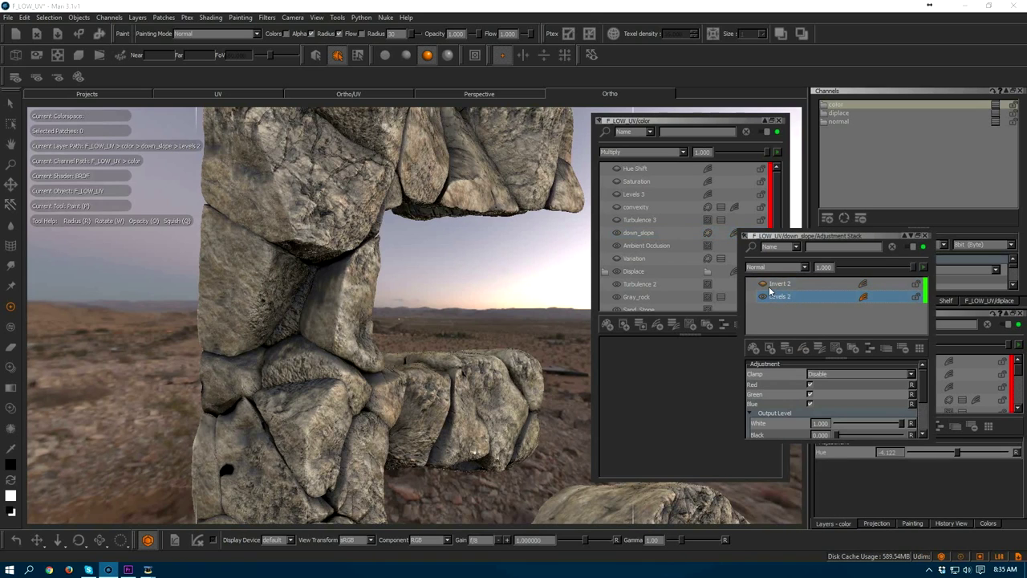
scroll(923, 429, "down", 3)
mouse_move(898, 421)
left_mouse_down()
mouse_move(868, 422)
mouse_move(895, 425)
left_mouse_up()
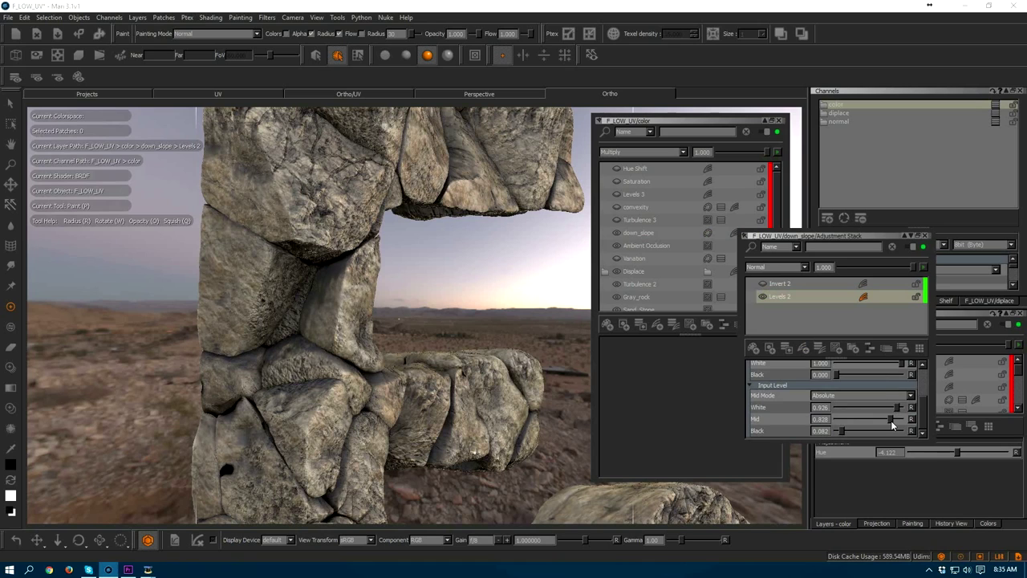
left_click(925, 236)
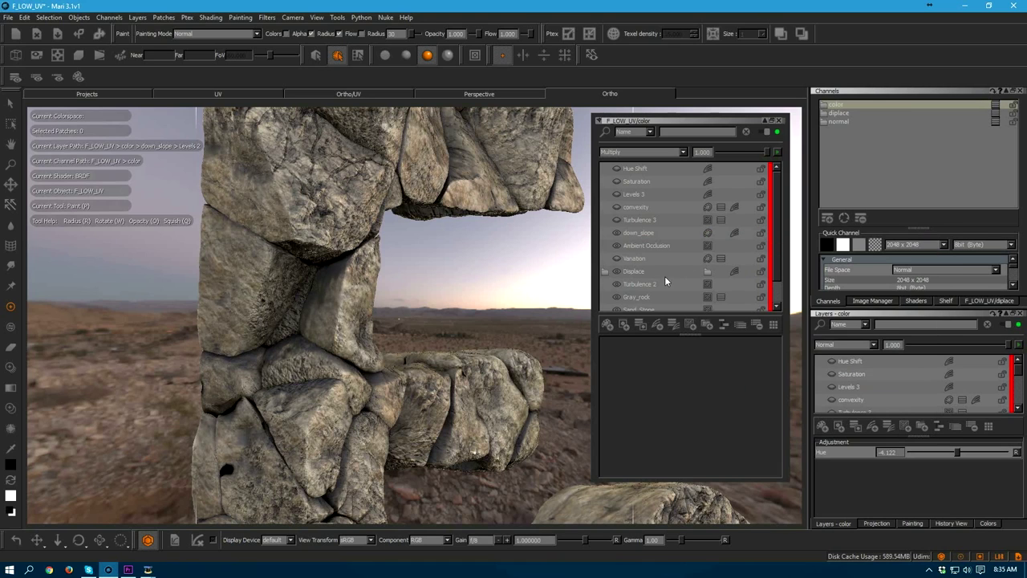
- Make the green Turbulence 3 layer visible and reduce its procedural Size to about 0.109
left_click(624, 222)
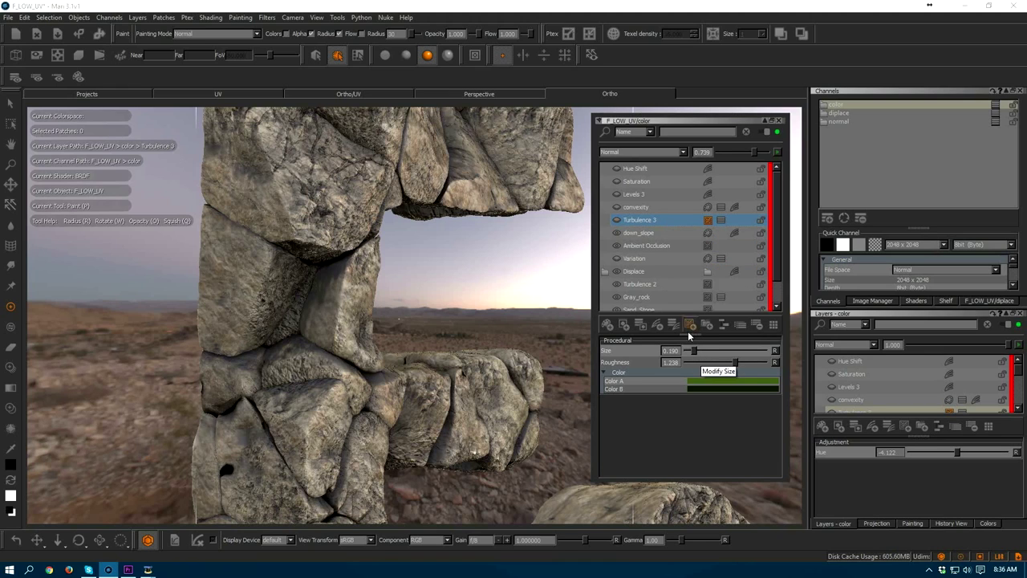
left_click(616, 219)
middle_click_drag(358, 282, 364, 283, "alt")
left_click_drag(363, 283, 349, 308, "alt")
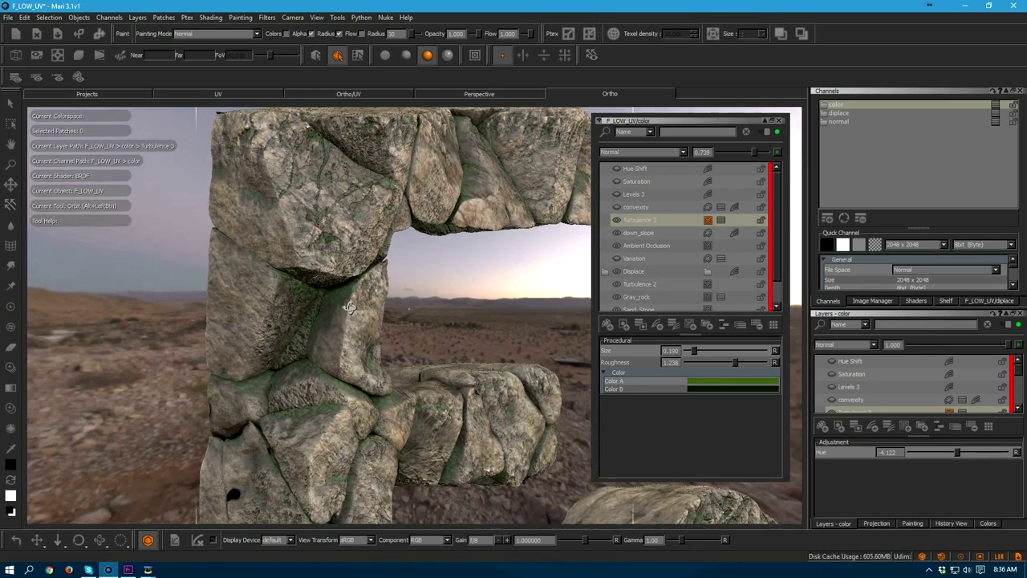
left_click_drag(698, 351, 692, 354)
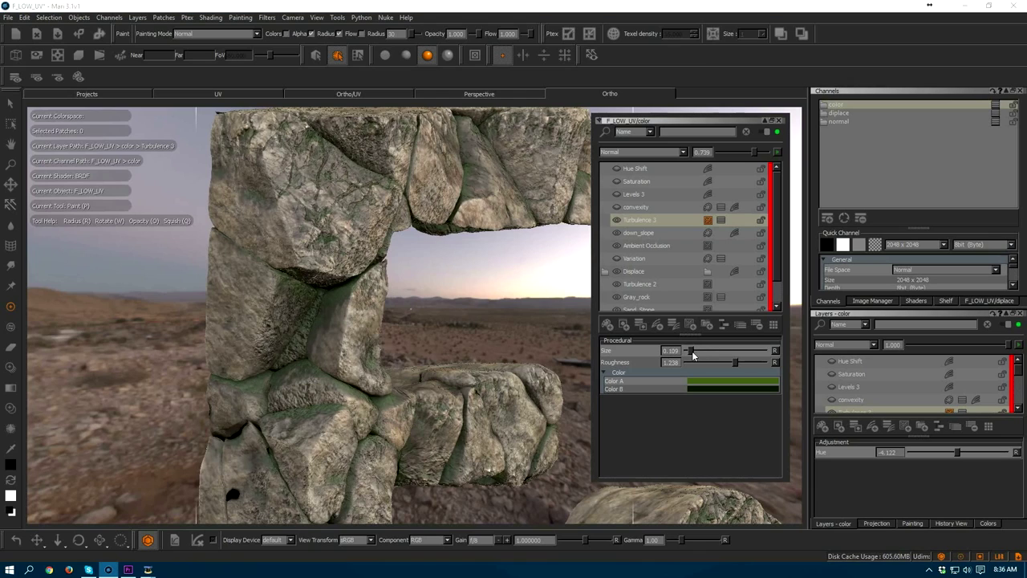
- Examine the green Turbulence 3 growth in the rock's crevices from above, up close and from the front
middle_click_drag(305, 287, 318, 391, "alt")
right_click_drag(318, 392, 405, 300, "alt")
left_click_drag(405, 299, 225, 207, "alt")
middle_click_drag(509, 252, 374, 356, "alt")
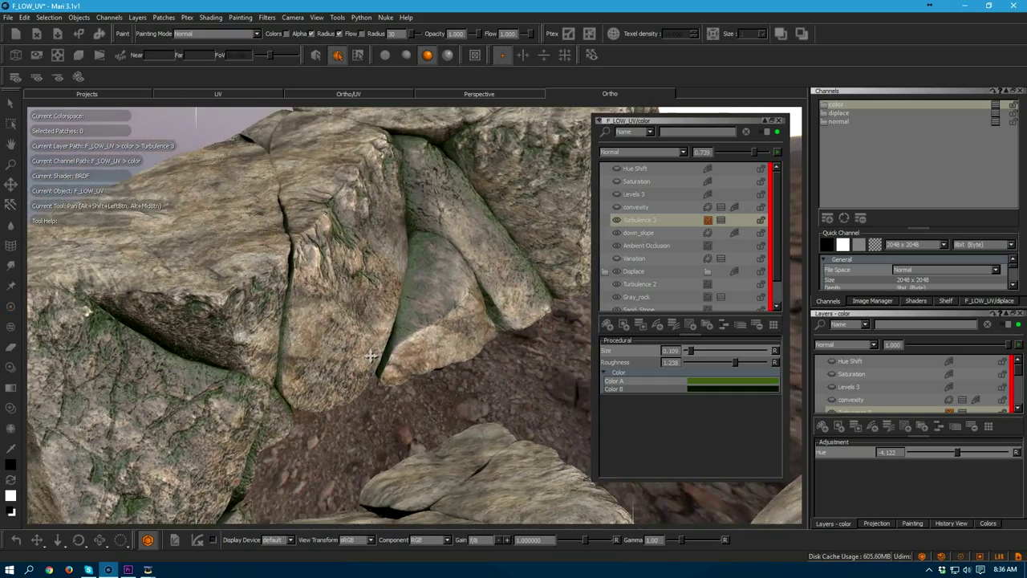
right_click_drag(373, 357, 353, 381, "alt")
middle_click_drag(390, 377, 426, 281, "alt")
left_click_drag(413, 353, 385, 307, "alt")
right_click_drag(417, 308, 446, 291, "alt")
middle_click_drag(439, 268, 430, 236, "alt")
- Open the Turbulence 3 mask stack and compare the green coverage with the down_slope copy mask hidden and shown
left_click(721, 224)
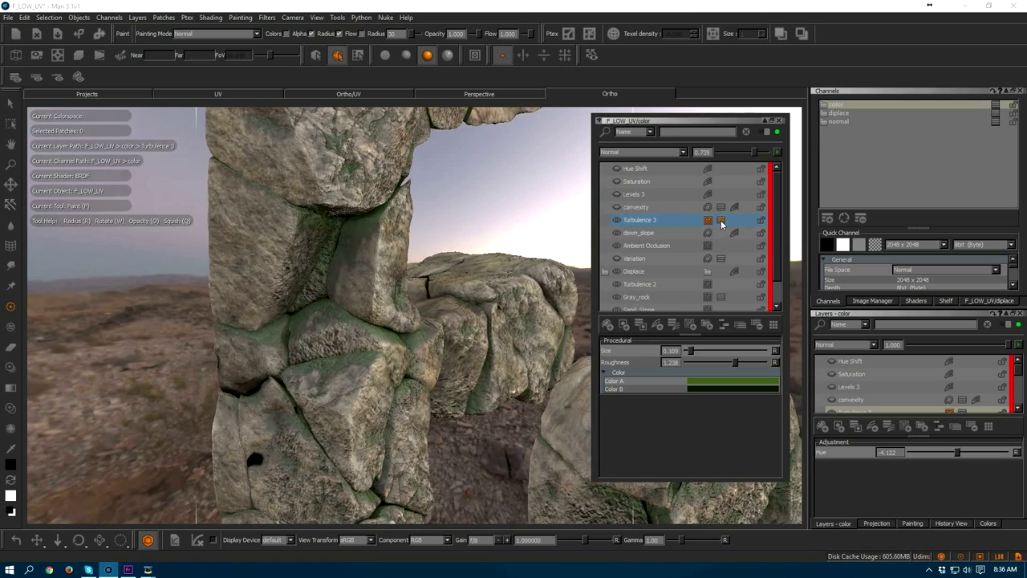
right_click(721, 224)
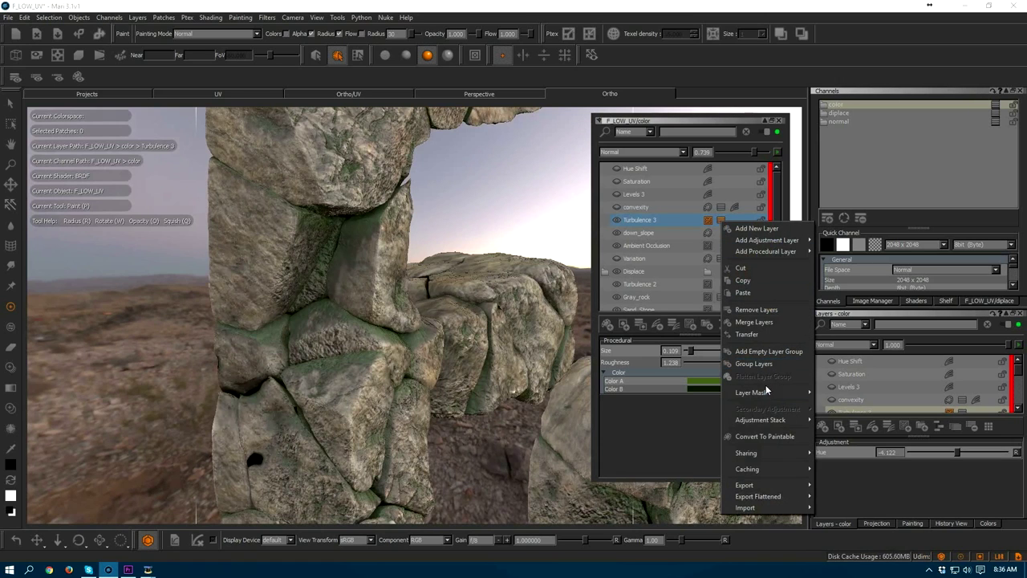
left_click(720, 219)
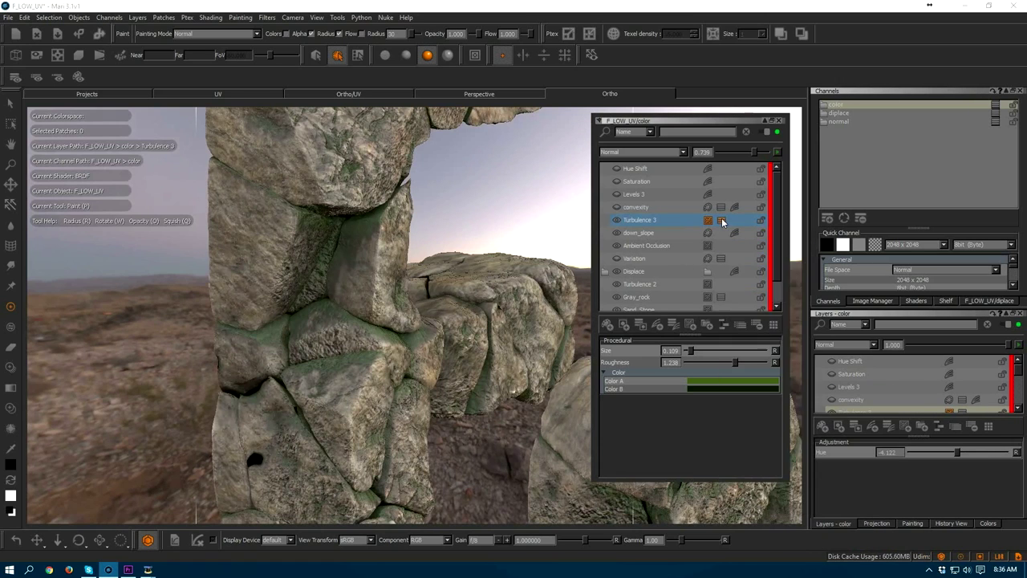
left_click(722, 221)
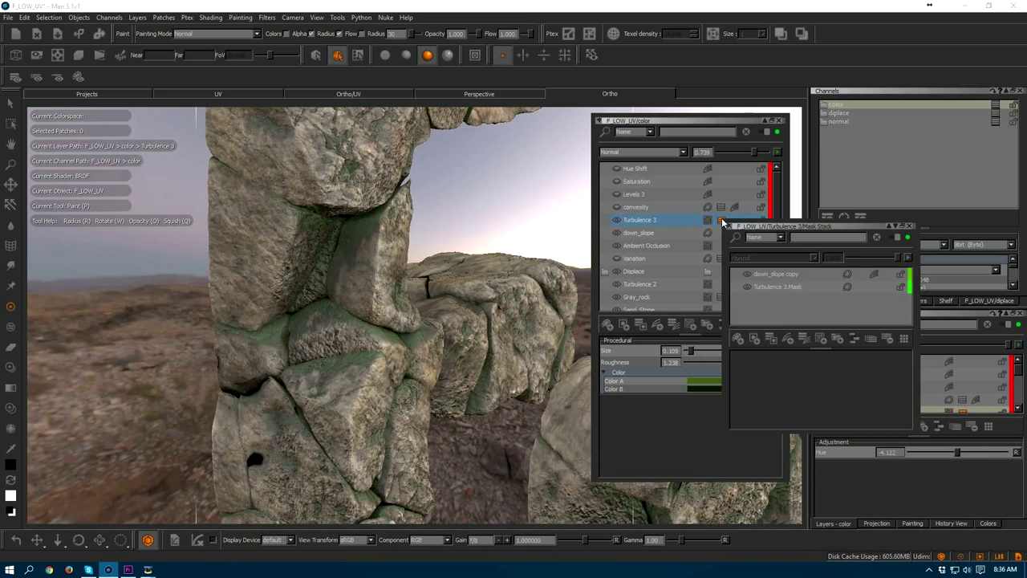
left_click(782, 277)
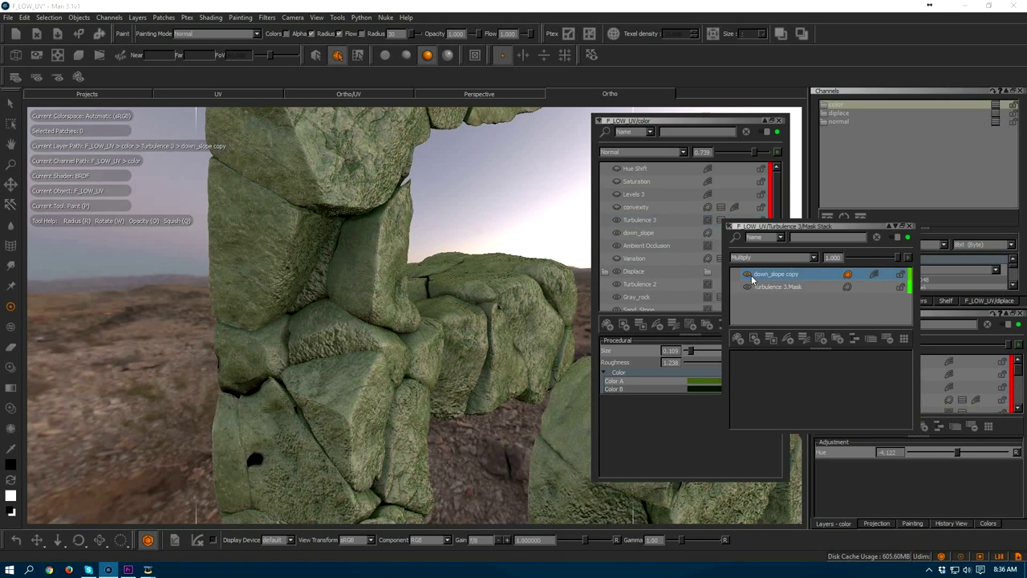
left_click(751, 275)
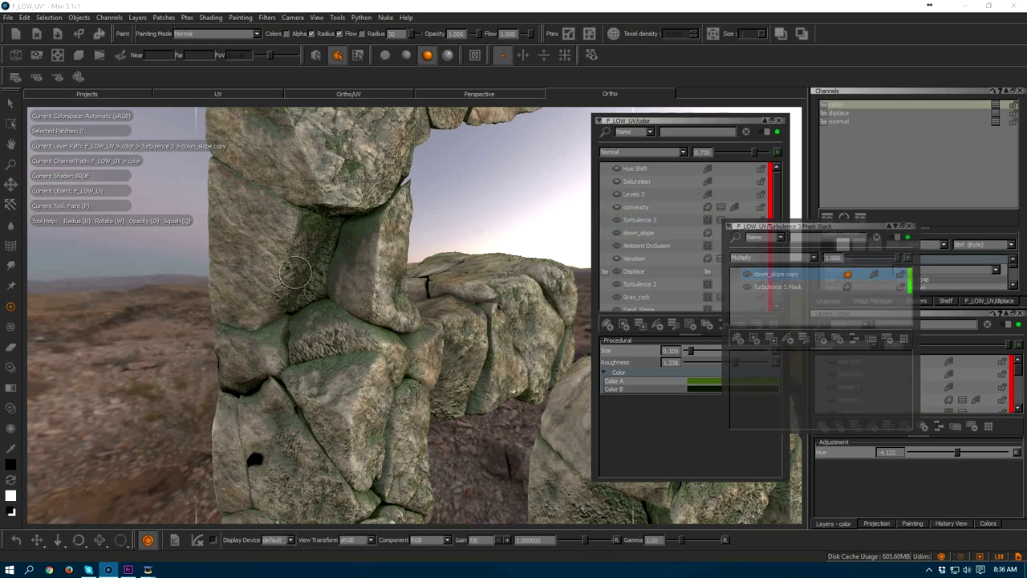
- Examine the rock column's shading from several angles, checking the Variation and Ambient Occlusion layers in the color stack
middle_click_drag(345, 286, 344, 236, "alt")
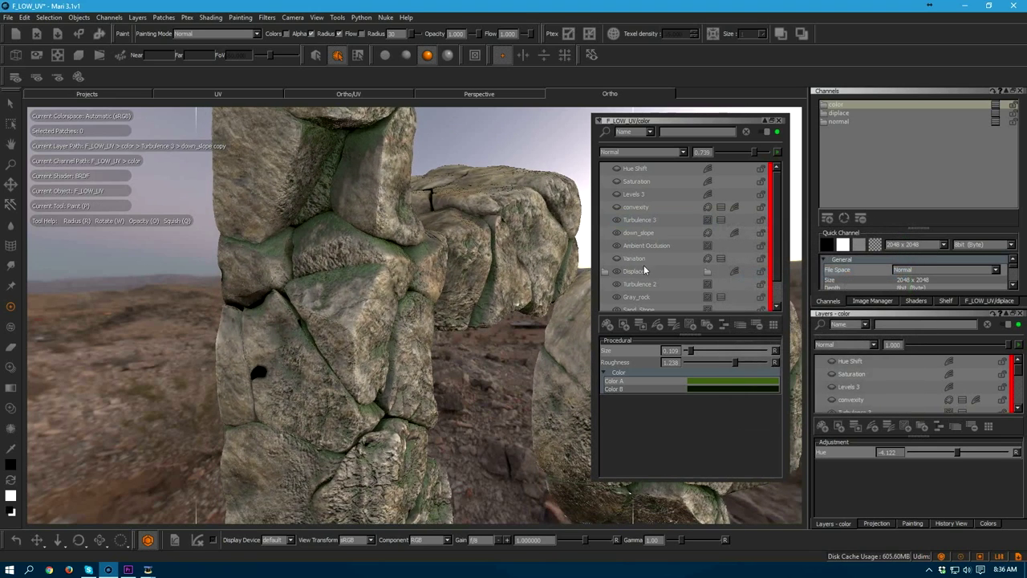
left_click(629, 259)
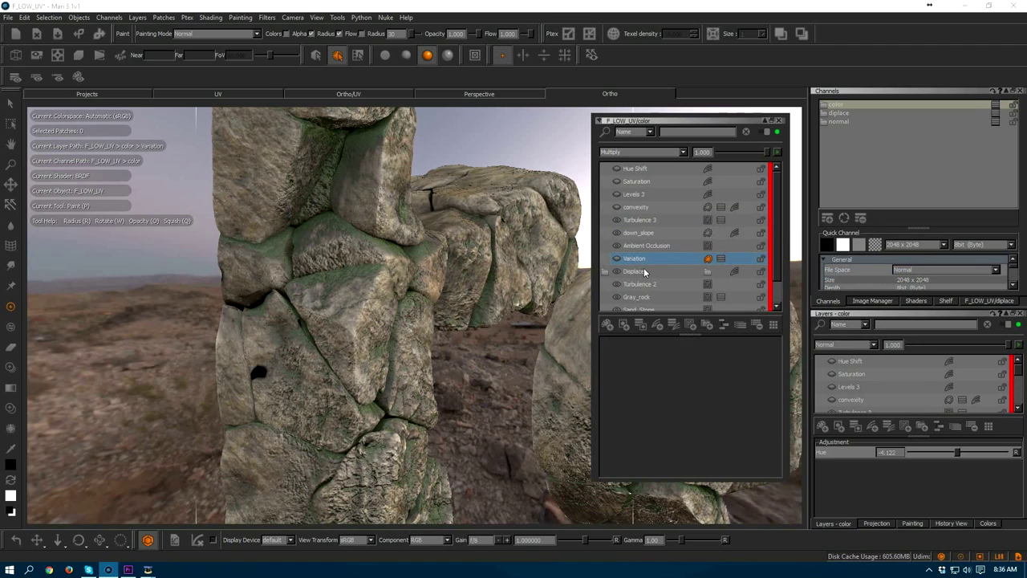
middle_click_drag(387, 256, 381, 235, "alt")
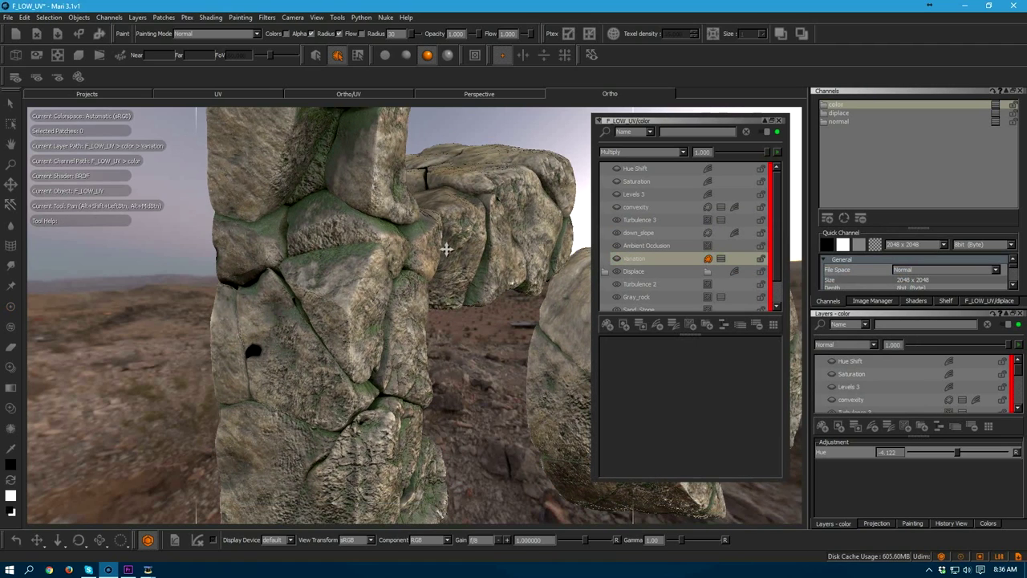
middle_click_drag(451, 268, 449, 250, "alt")
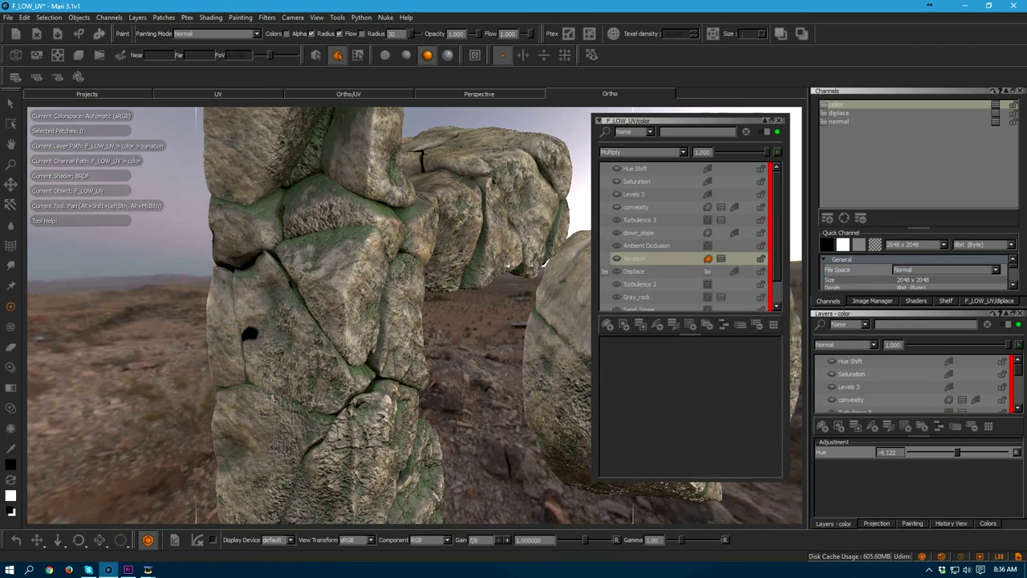
left_click(620, 261)
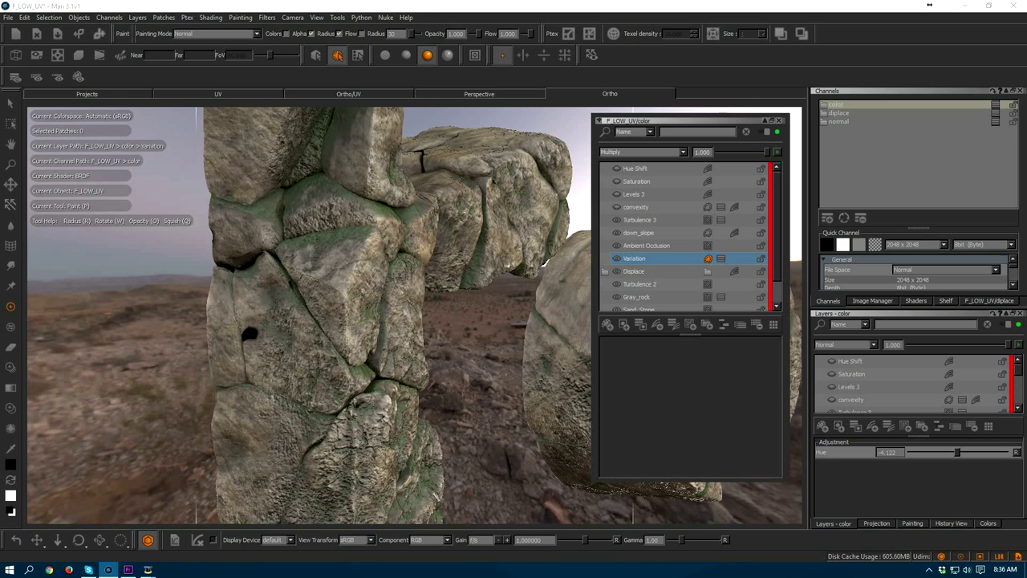
middle_click_drag(384, 244, 372, 283, "alt")
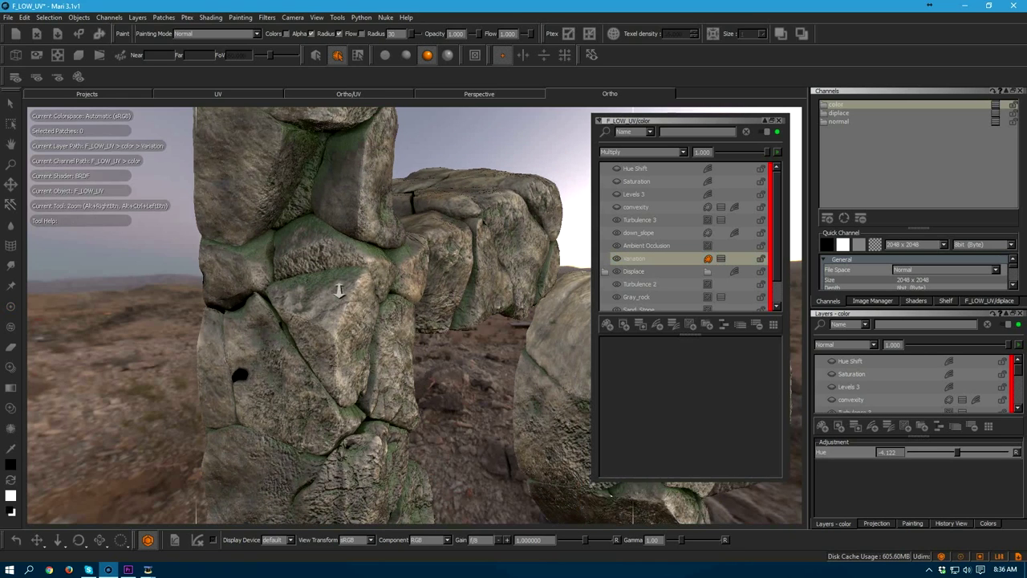
right_click_drag(349, 291, 370, 332, "alt")
left_click_drag(371, 331, 432, 345, "alt")
left_click(642, 247)
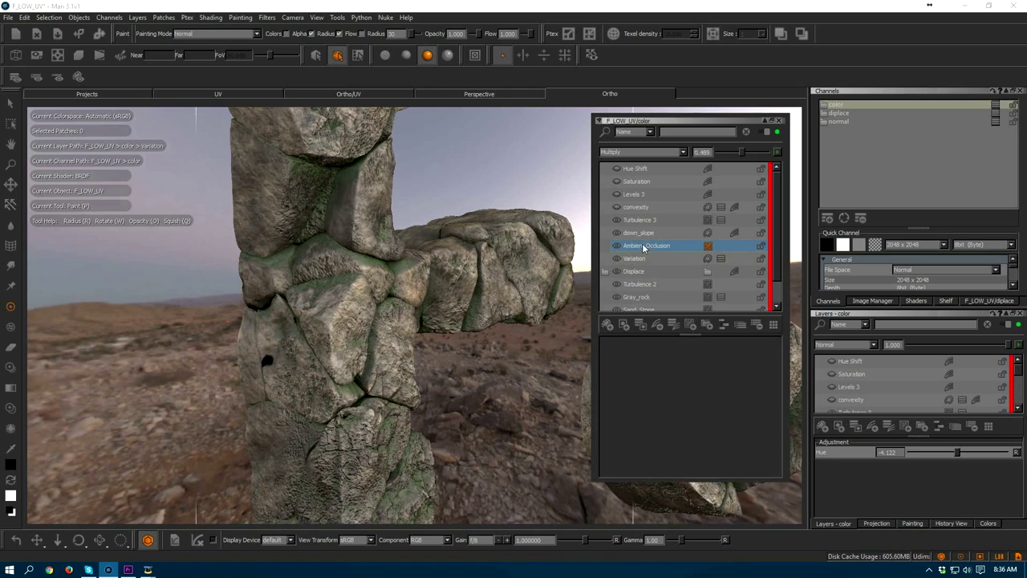
left_click(634, 258)
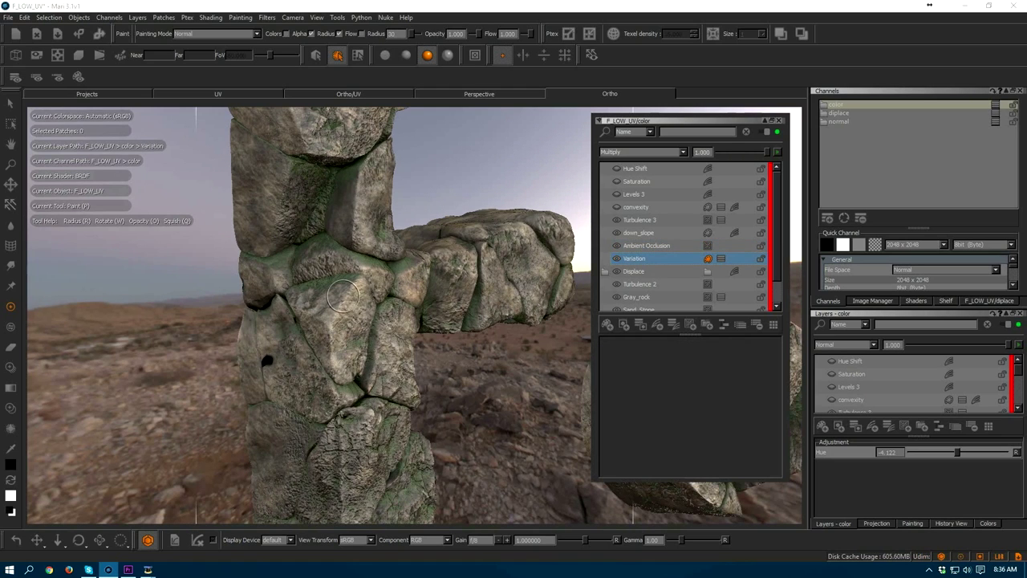
- Display only the current Variation layer on the model and examine its per-stone tonal differences
left_click_drag(363, 271, 360, 261, "alt")
key("s")
key("s")
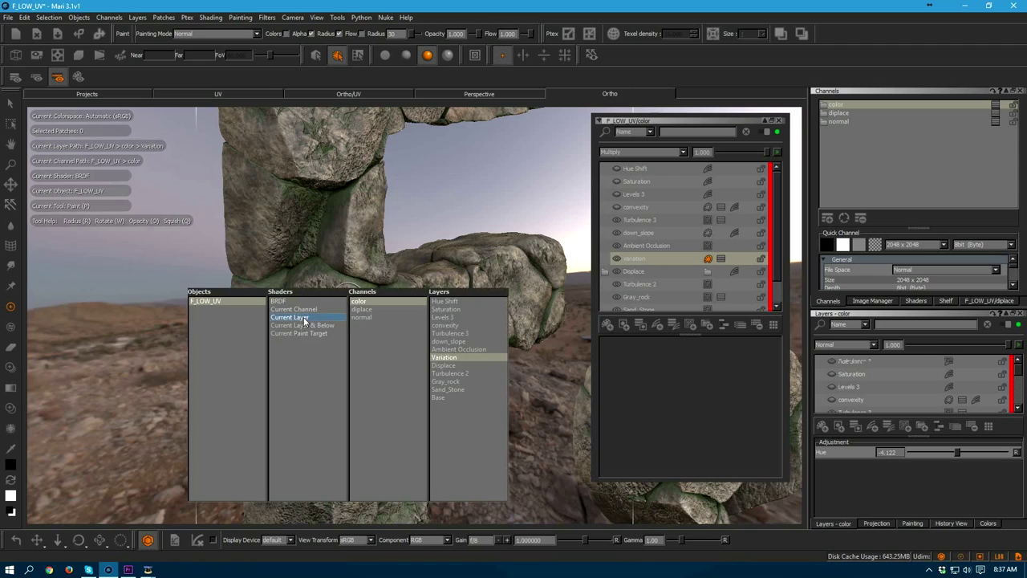
left_click(304, 317)
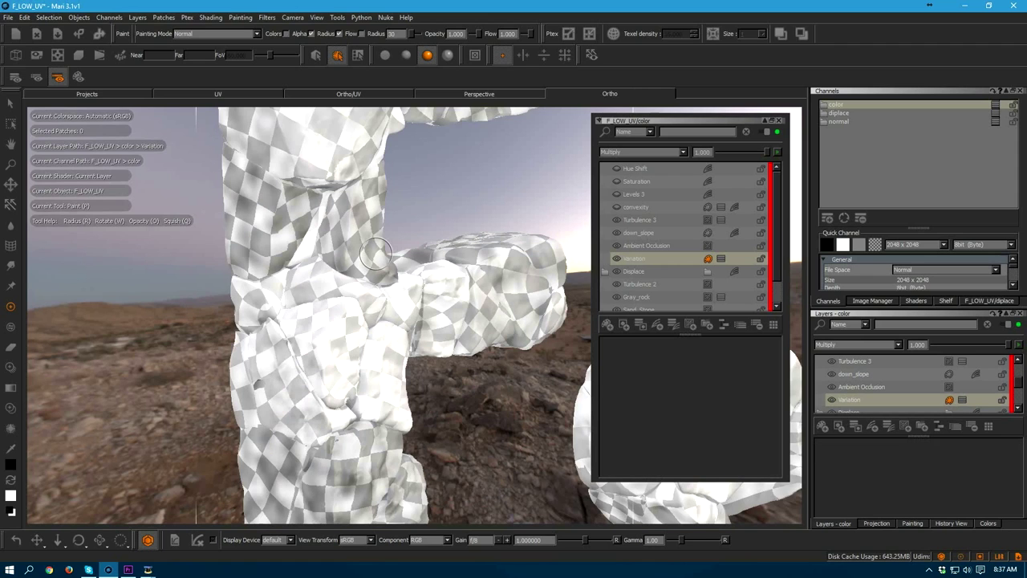
middle_click_drag(347, 299, 328, 304, "alt")
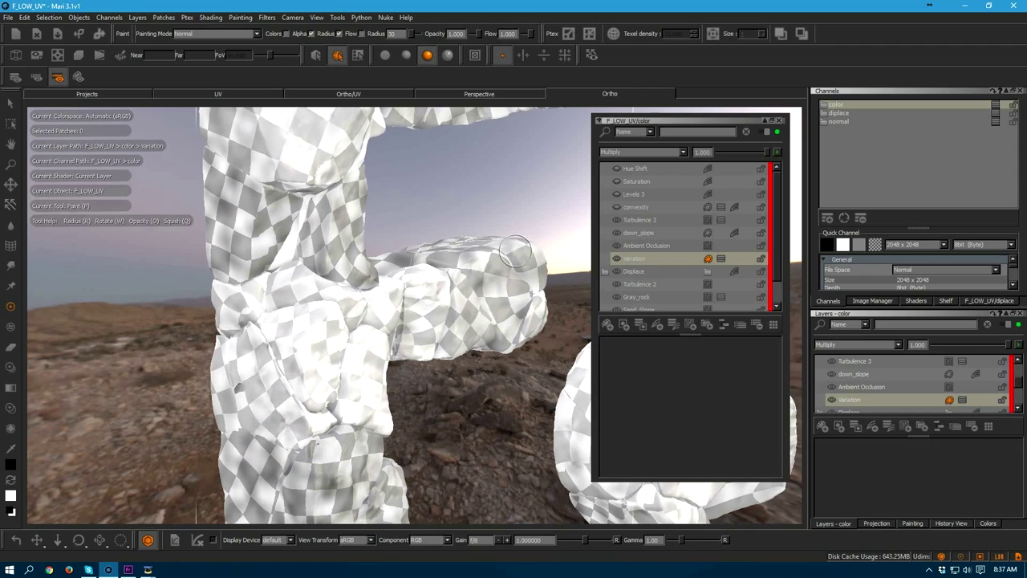
right_click(724, 261)
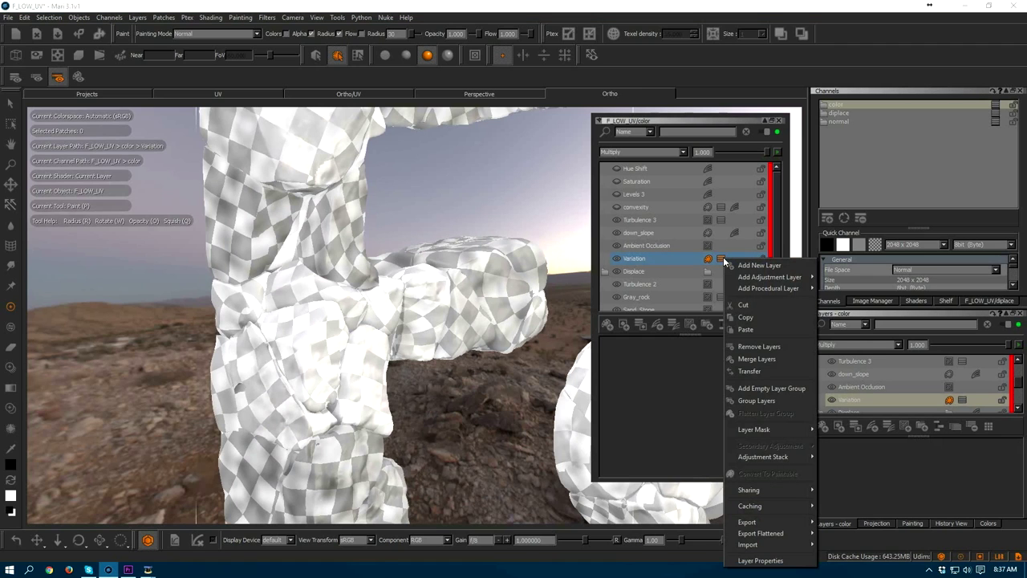
left_click(685, 263)
scroll(419, 401, "down", 3)
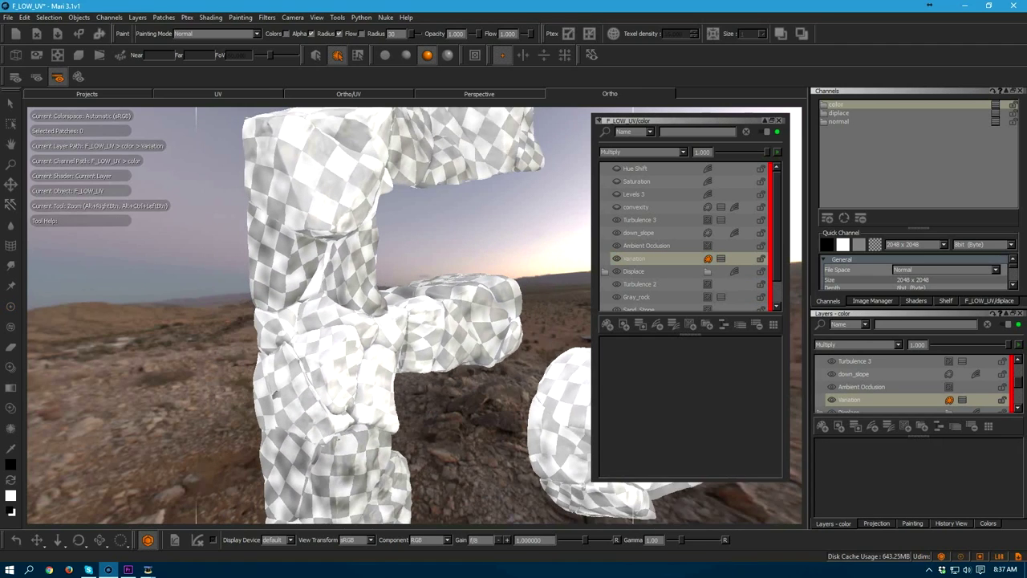
middle_click_drag(419, 402, 386, 393, "alt")
middle_click_drag(370, 306, 368, 305, "alt")
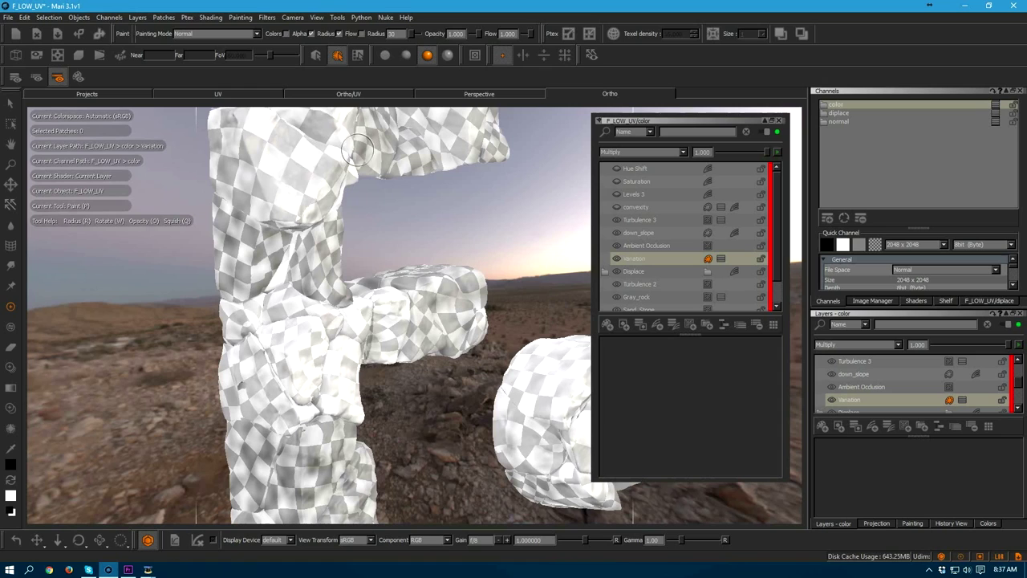
- Open the Modo Render palette's bake settings and preview the variation preset with the whole F framed
left_click(317, 16)
mouse_move(345, 126)
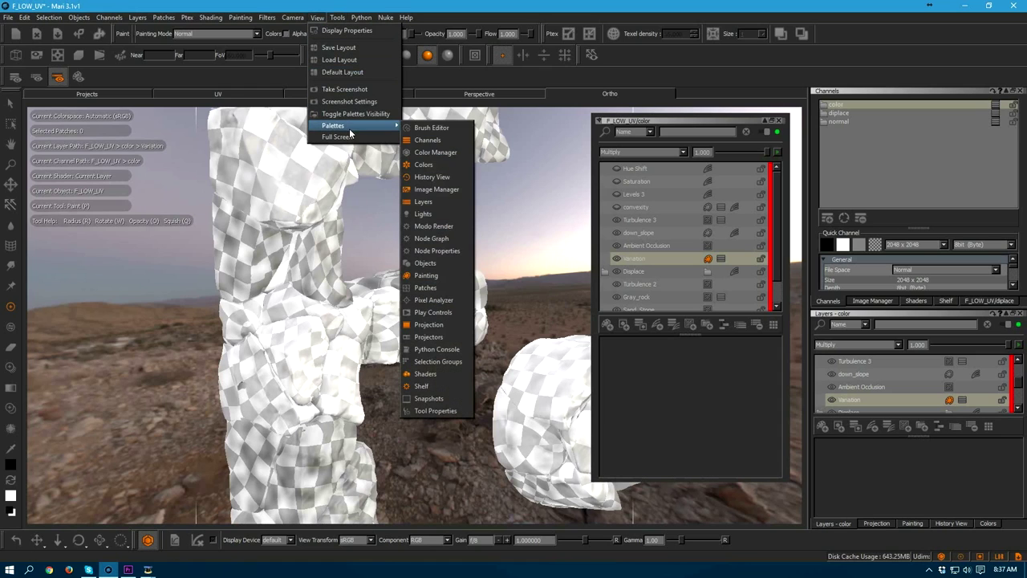
left_click(432, 227)
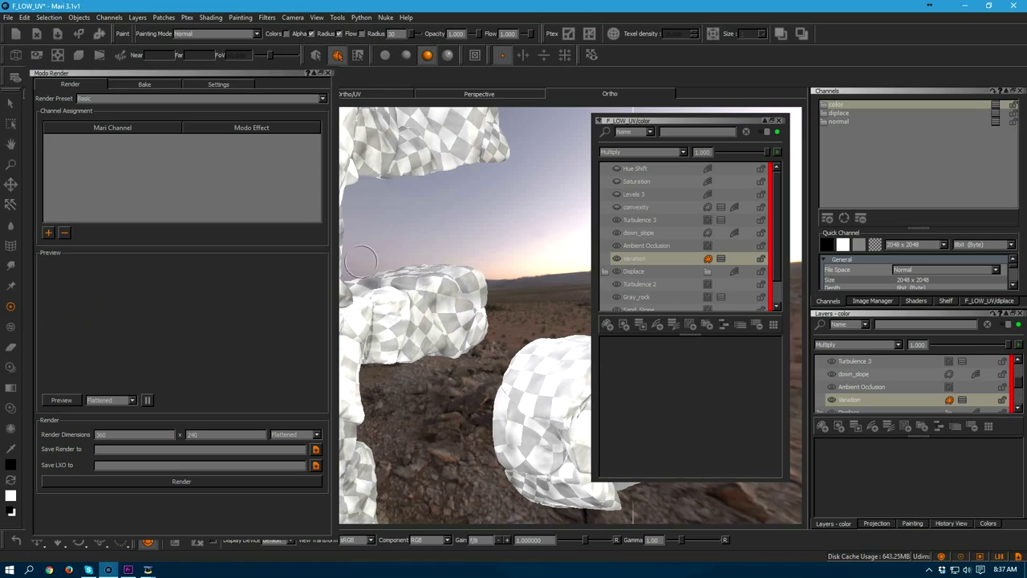
left_click(147, 85)
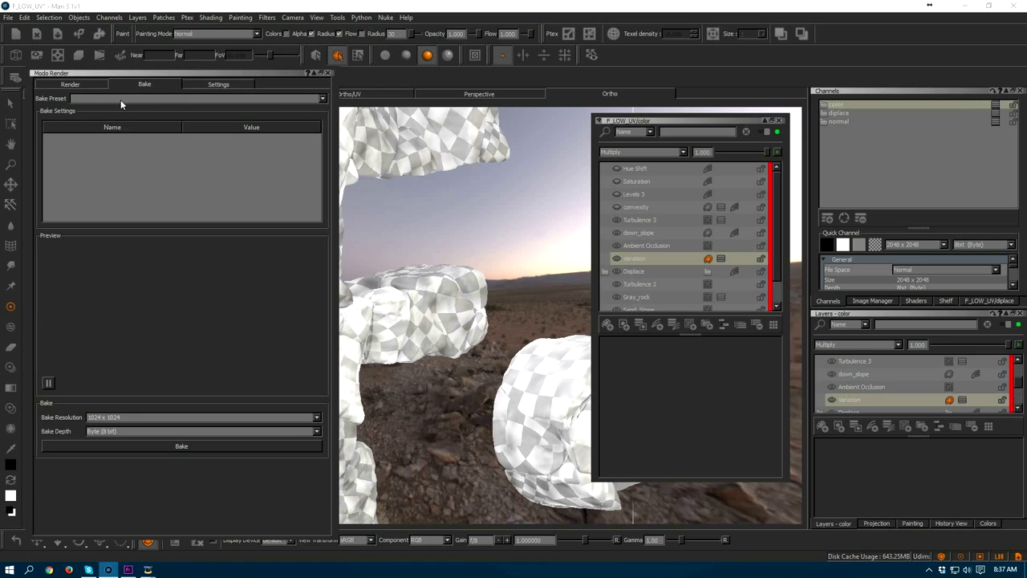
left_click(118, 97)
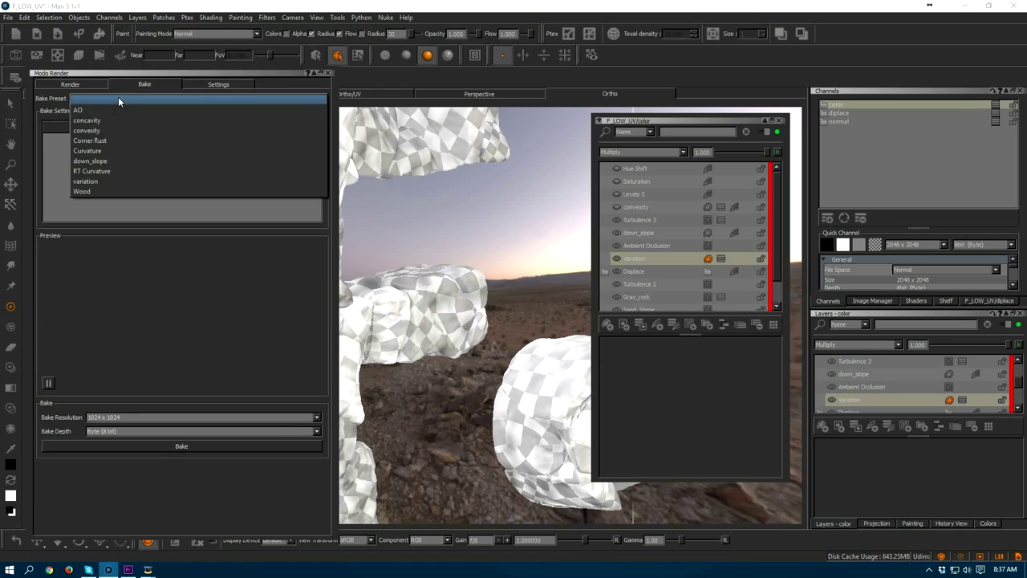
left_click(96, 181)
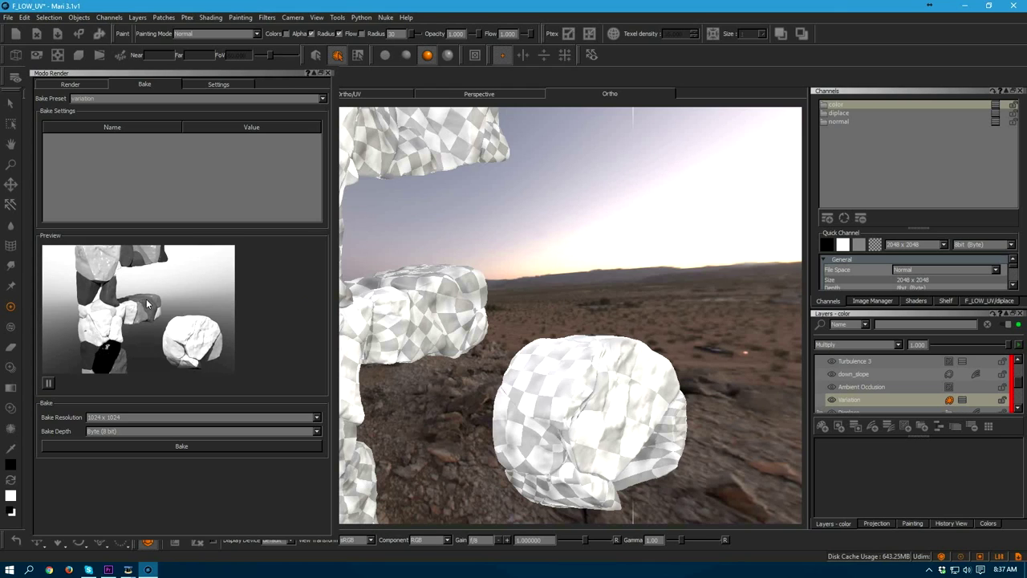
middle_click_drag(366, 293, 512, 285, "alt")
right_click_drag(512, 285, 492, 285, "alt")
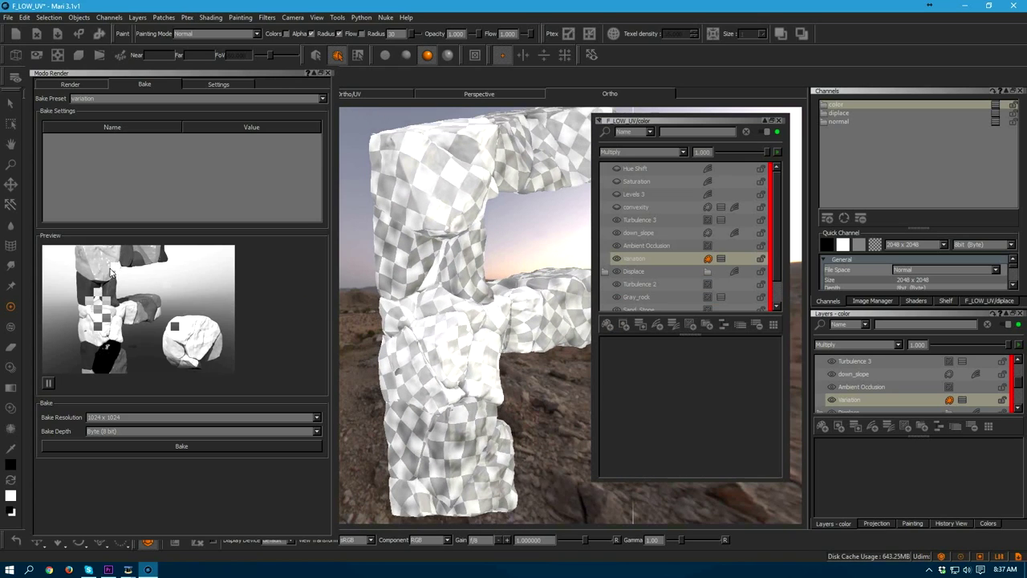
middle_click_drag(514, 317, 491, 313, "alt")
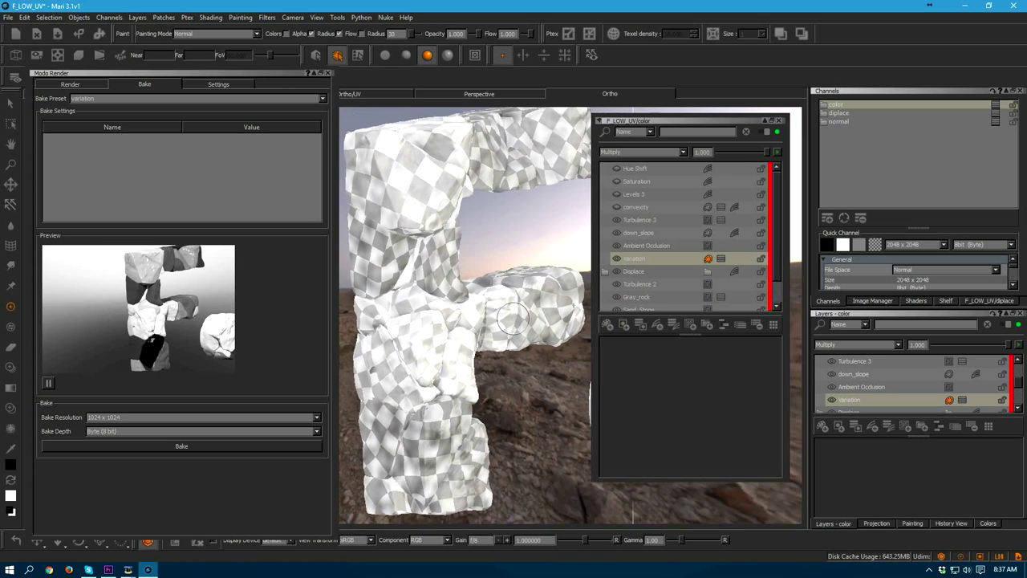
- Return the viewport from the single-layer display to full shading and examine the stone F's combined layers
right_click(506, 317)
left_click(433, 318)
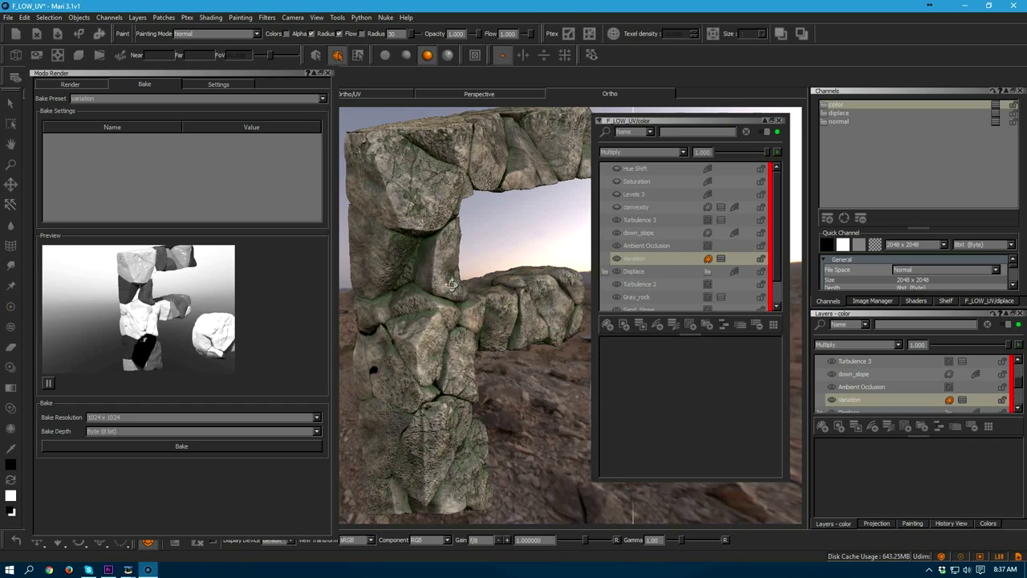
left_click_drag(448, 284, 467, 268, "alt")
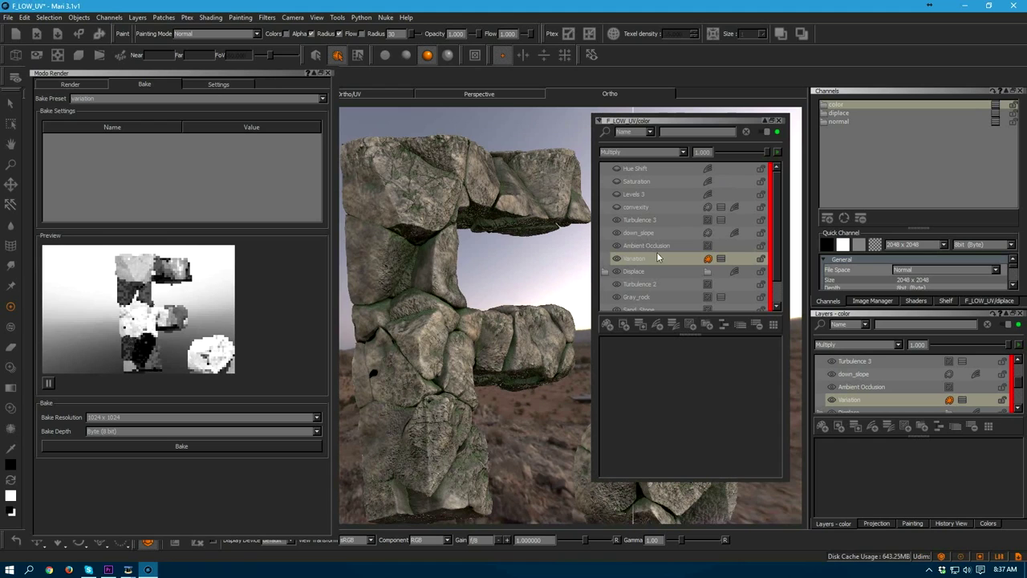
middle_click_drag(428, 305, 445, 301)
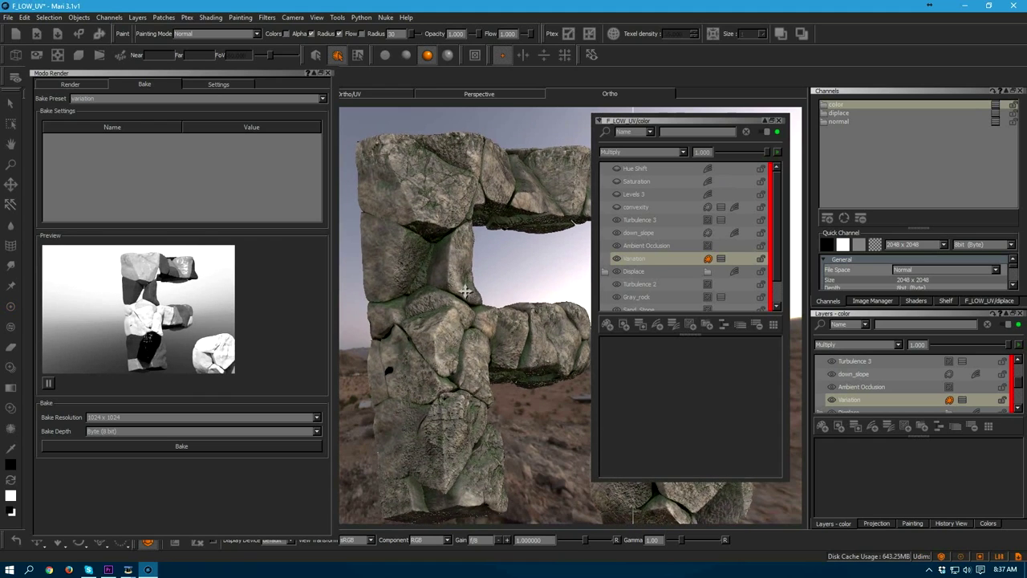
left_click_drag(466, 290, 432, 332, "alt")
middle_click_drag(431, 332, 522, 314)
- Select the convexity layer in the color stack and preview the convexity bake preset on the F
left_click(636, 233)
left_click(627, 208)
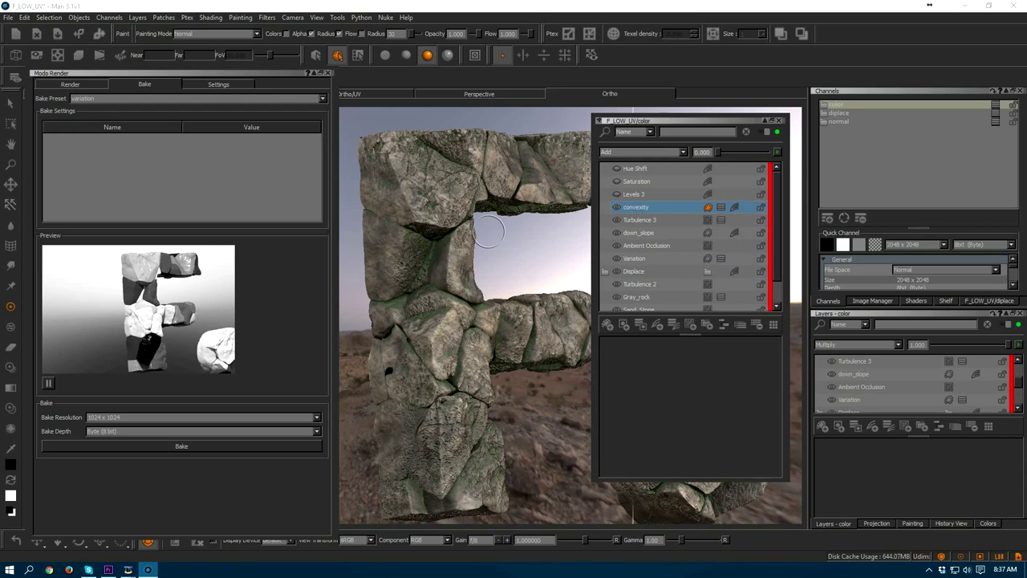
mouse_move(485, 215)
left_mouse_down("alt")
mouse_move(498, 221)
mouse_move(473, 219)
mouse_move(483, 223)
left_mouse_up("alt")
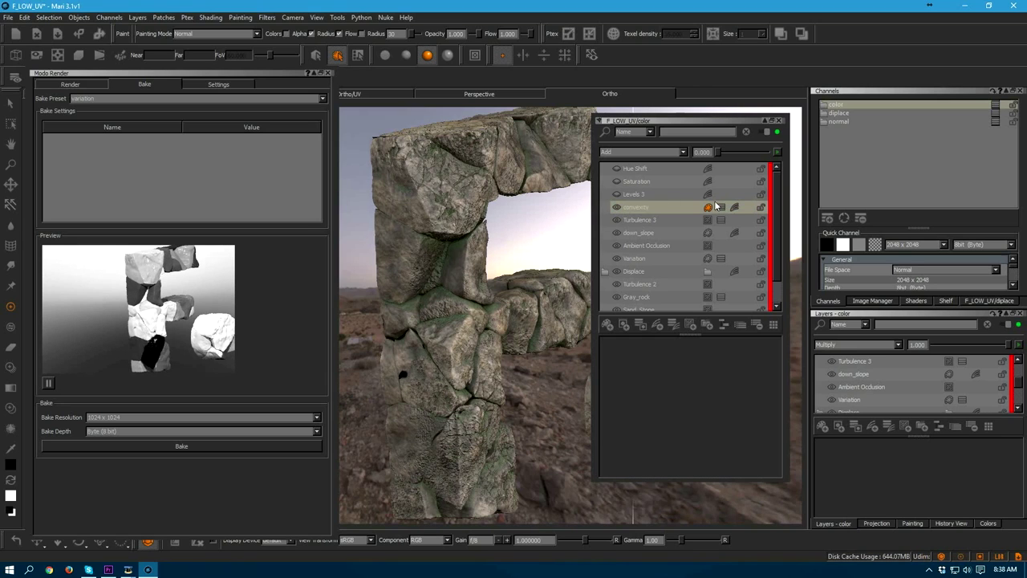
left_click_drag(456, 212, 459, 217, "alt")
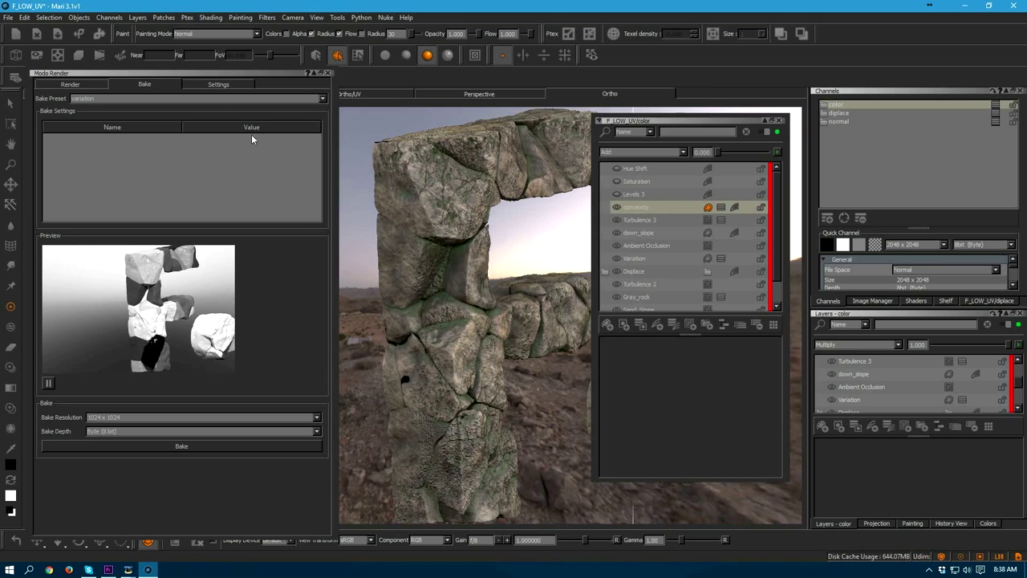
left_click(211, 98)
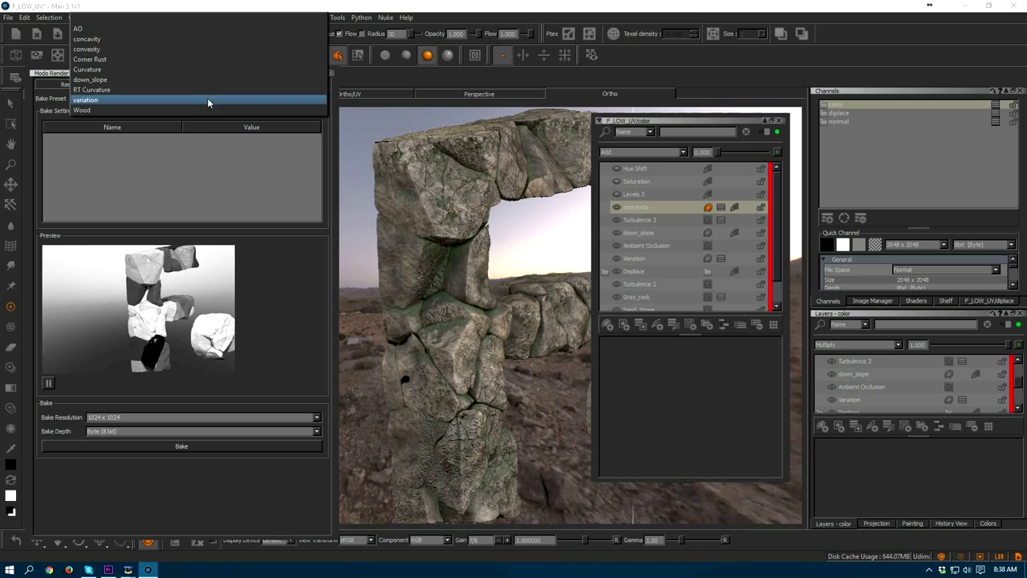
left_click(132, 48)
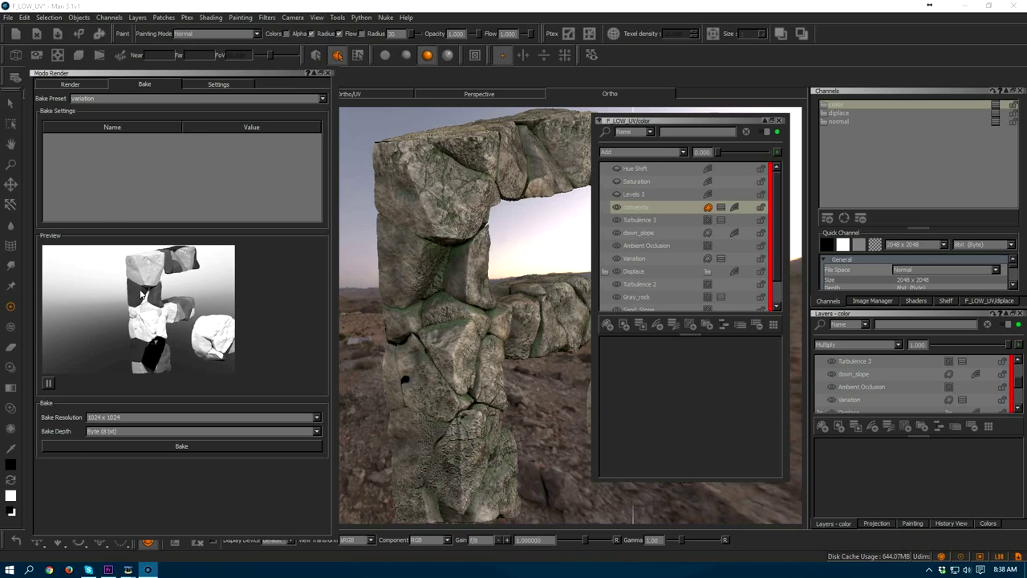
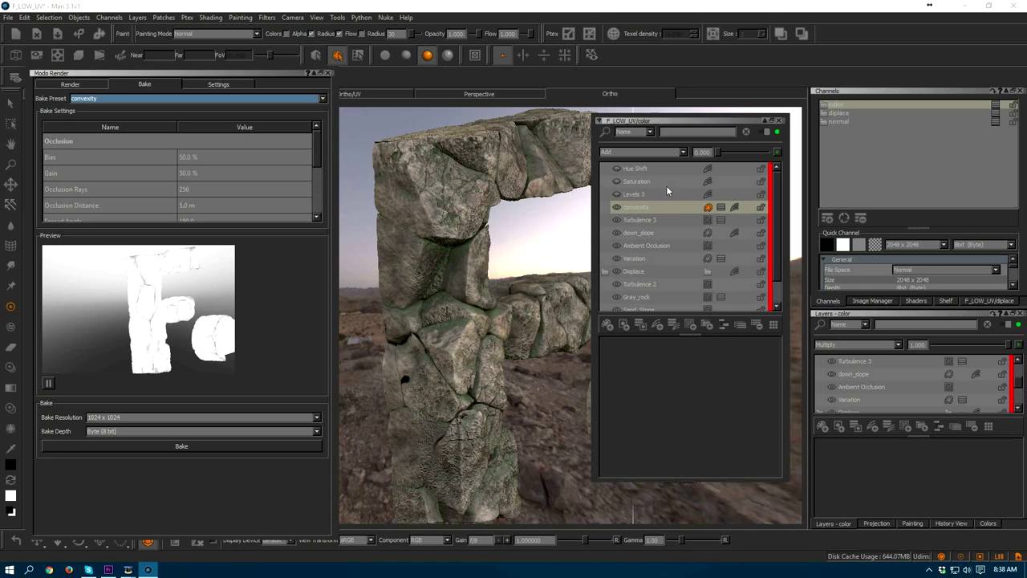
- Raise the convexity layer's opacity to about 0.609 and inspect the Invert adjustment in its adjustment stack
left_click_drag(719, 152, 750, 155)
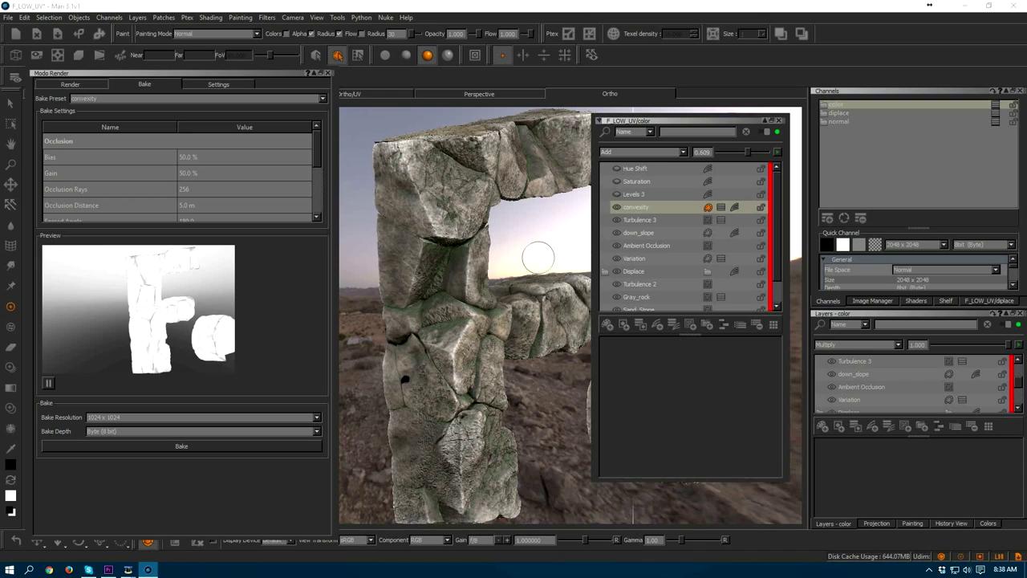
left_click(735, 209)
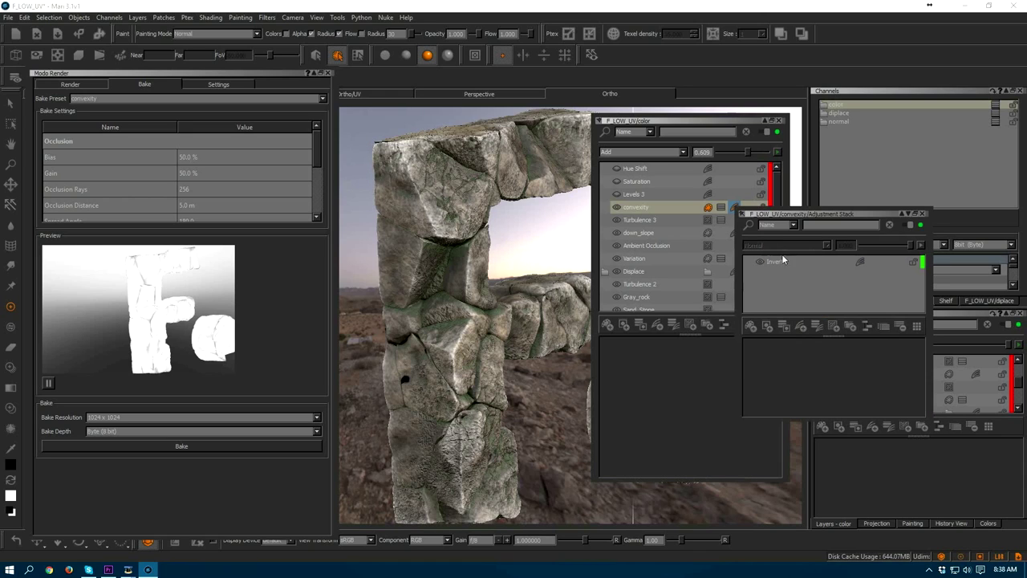
left_click(922, 214)
- Open the convexity layer's mask stack and set the Perlin procedural's Size to about 0.231
left_click(721, 209)
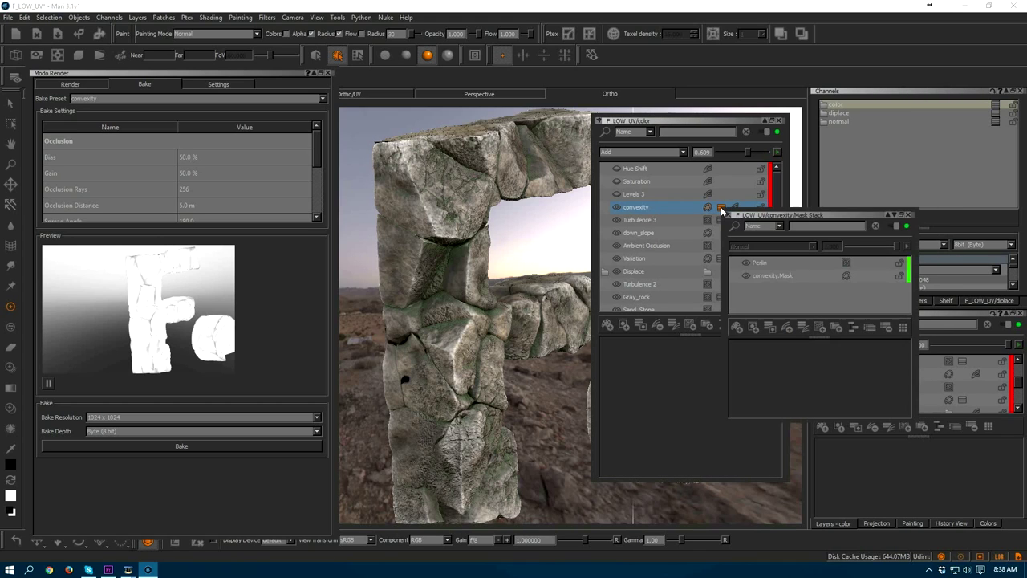
left_click(761, 265)
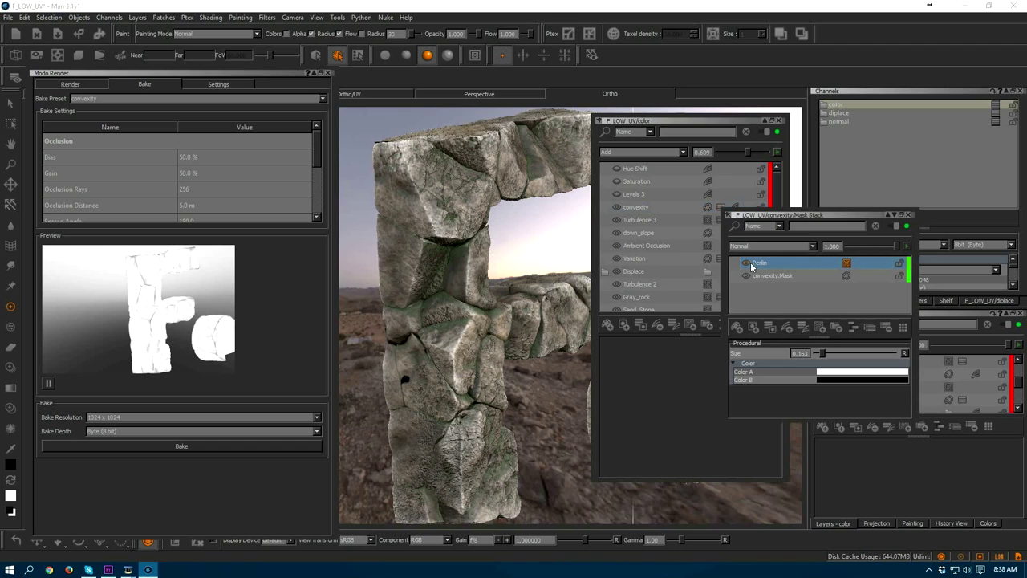
mouse_move(820, 353)
left_mouse_down()
mouse_move(842, 355)
mouse_move(826, 353)
left_mouse_up()
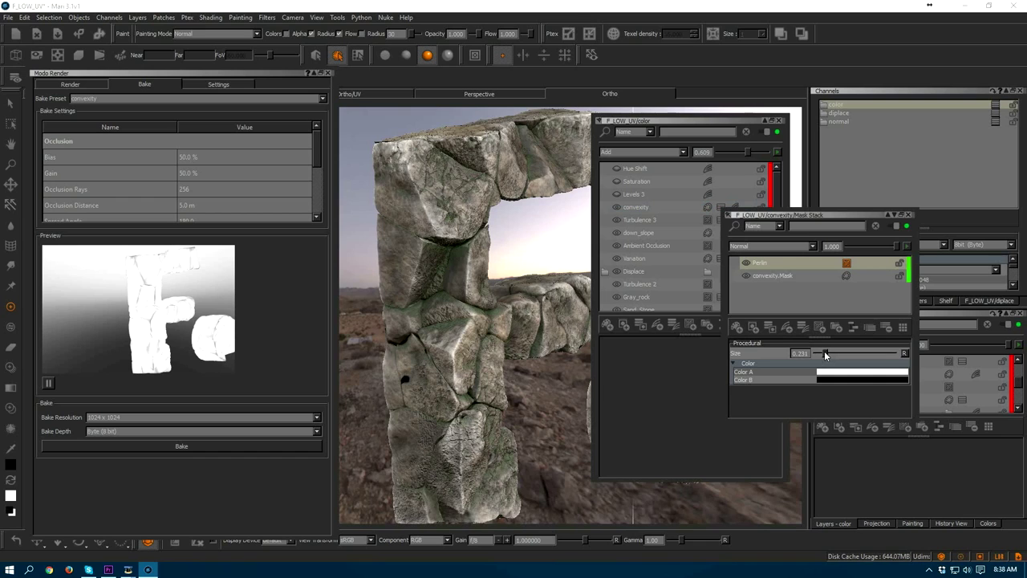
- Select the Levels 3 adjustment in the color stack, toggle the Saturation layer's visibility, and examine the F's colors
left_click(632, 195)
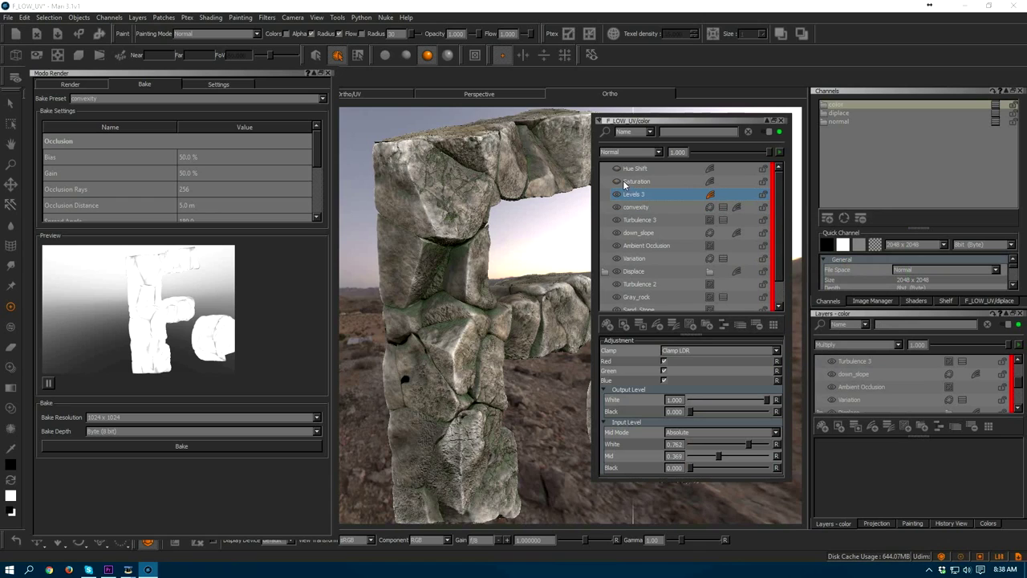
left_click(620, 181)
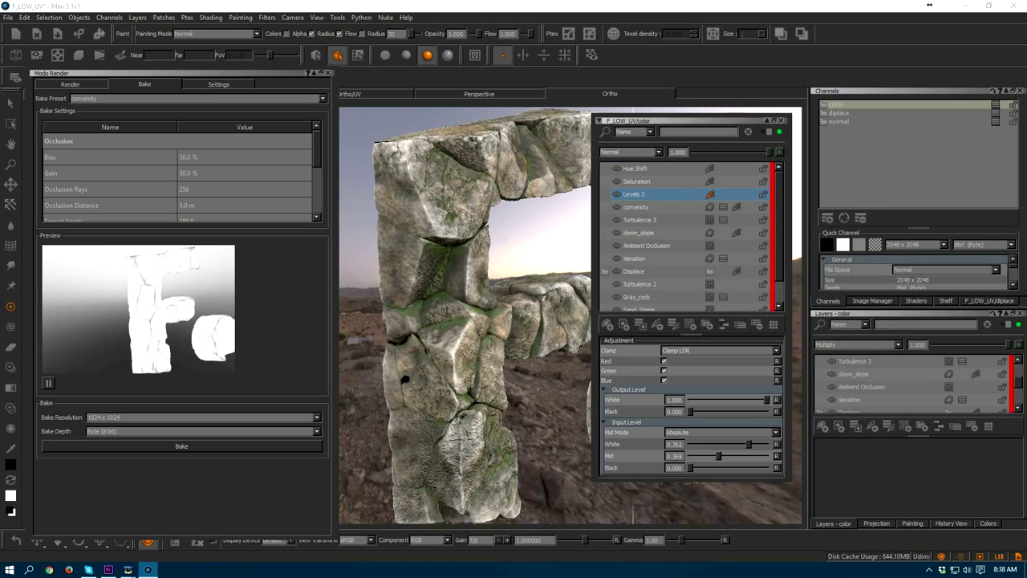
middle_click_drag(454, 279, 442, 248, "alt")
right_click_drag(442, 248, 388, 340, "alt")
left_click_drag(388, 340, 465, 363, "alt")
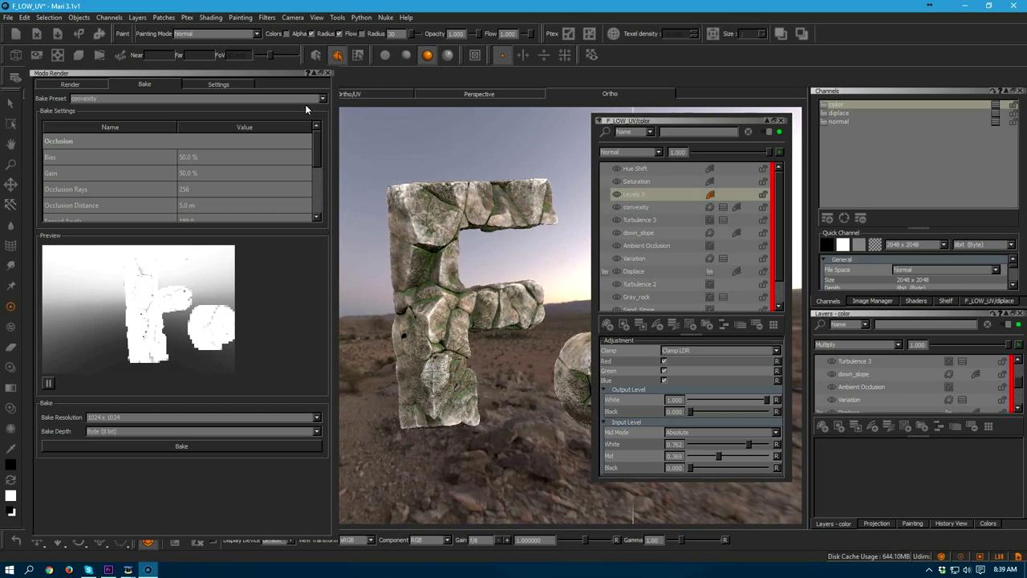
- Close the Modo Render palette and examine the textured F and its separate round stone from several angles
left_click(328, 73)
left_click_drag(415, 341, 270, 365)
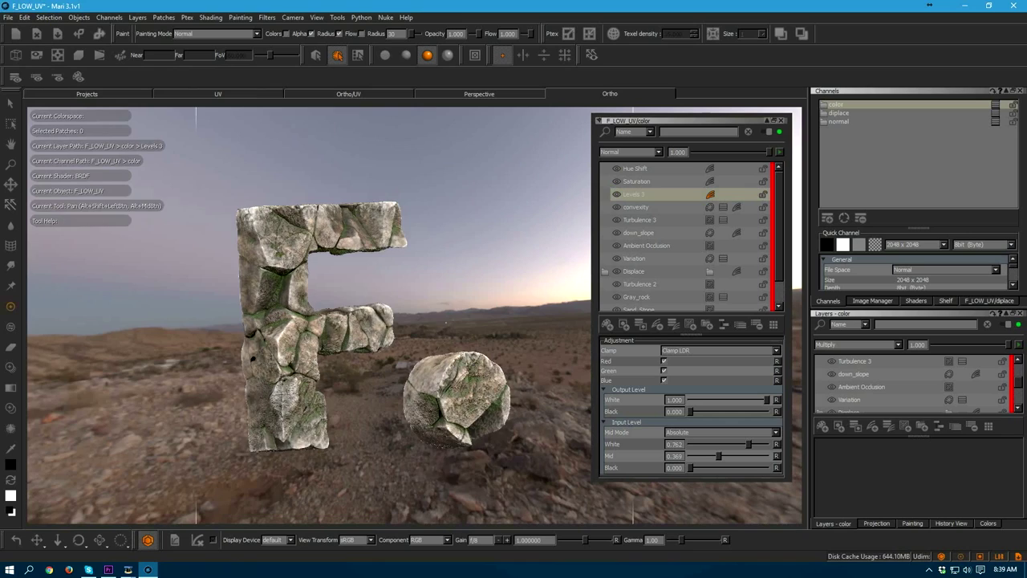
right_click_drag(271, 364, 300, 361, "alt")
mouse_move(300, 361)
left_mouse_down("alt")
mouse_move(344, 377)
mouse_move(396, 341)
left_mouse_up("alt")
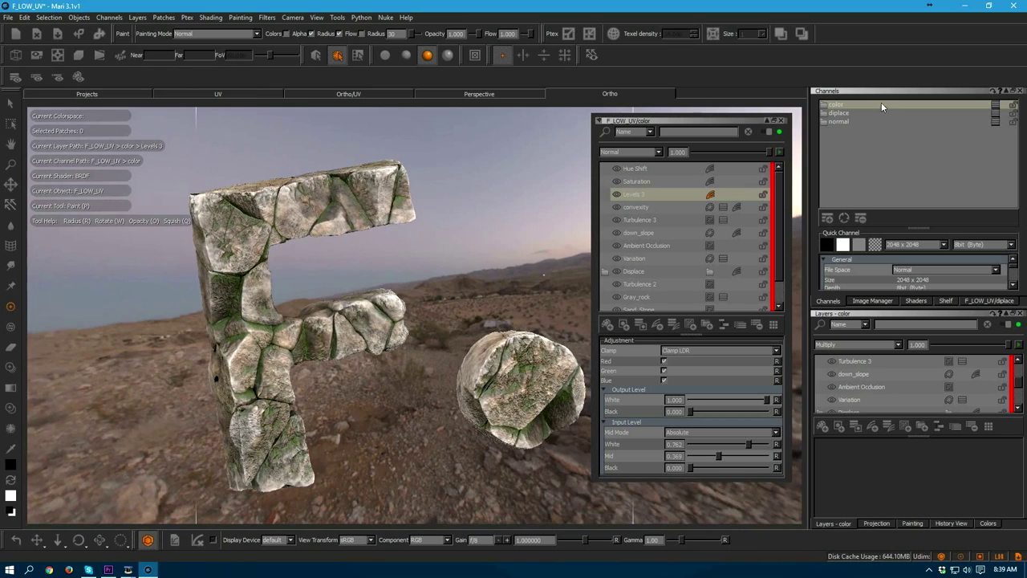
mouse_move(421, 324)
left_mouse_down("alt")
mouse_move(349, 326)
mouse_move(433, 316)
mouse_move(421, 315)
left_mouse_up("alt")
right_click_drag(422, 314, 421, 318, "alt")
left_click_drag(421, 317, 417, 321, "alt")
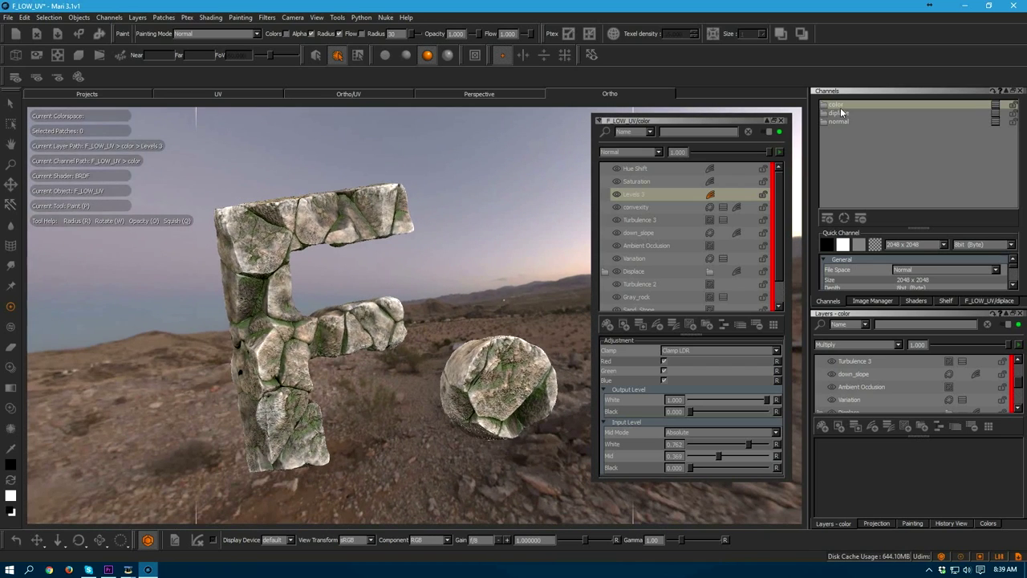
- Set up a flattened export of the color channel with the color.$UDIM.tif template, and leave without exporting
right_click(842, 106)
mouse_move(868, 232)
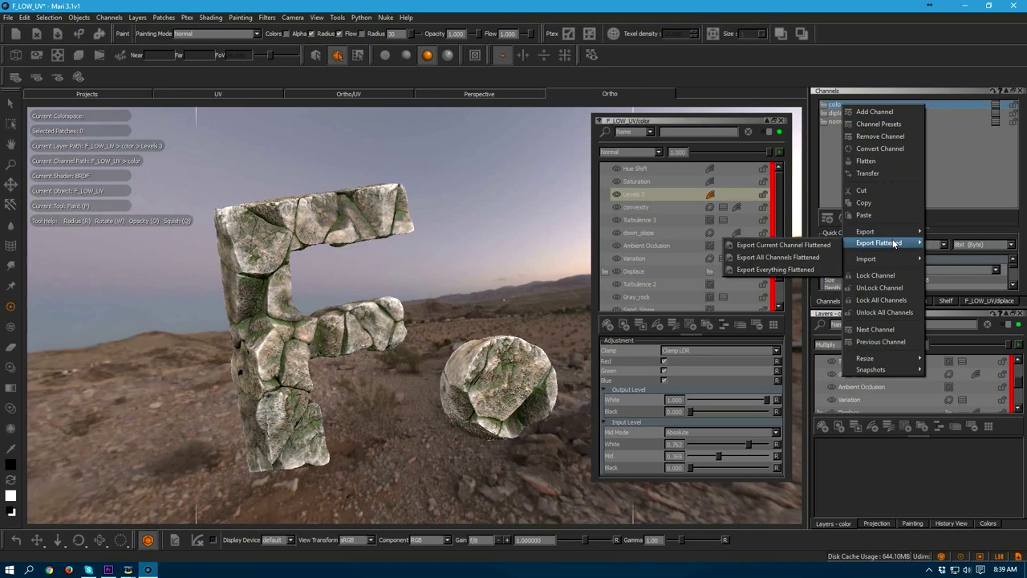
left_click(783, 247)
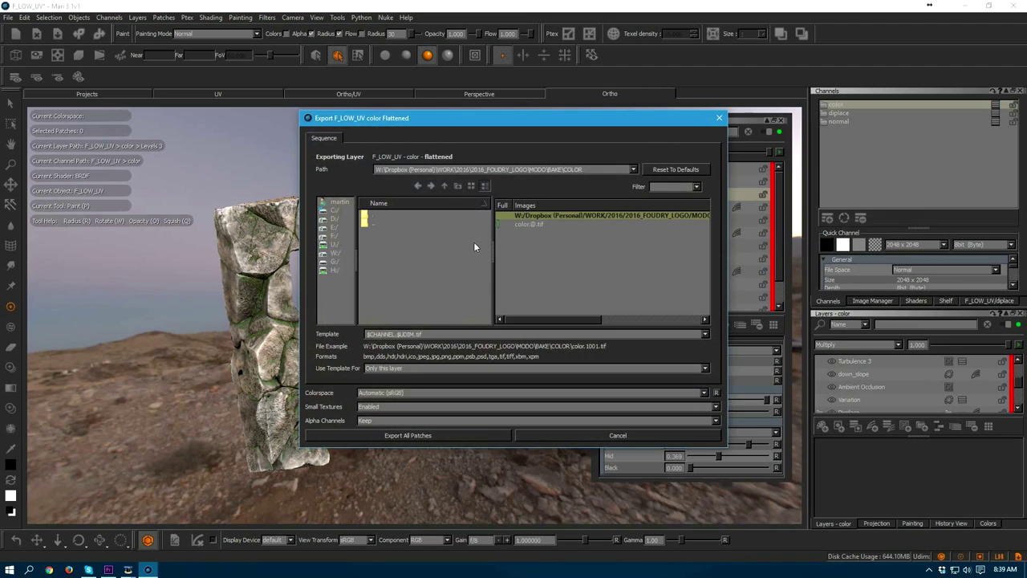
left_click(523, 222)
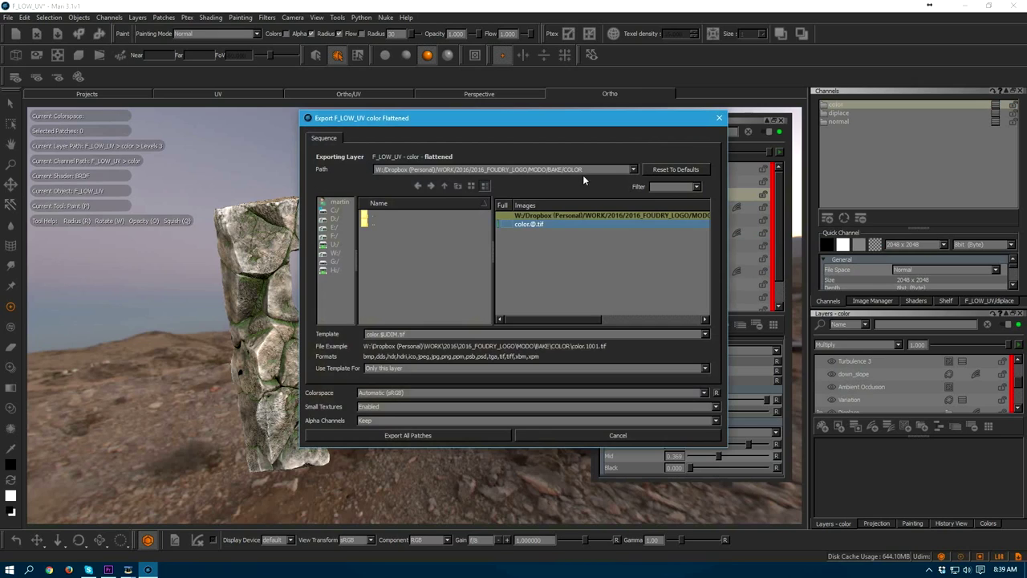
left_click_drag(585, 170, 374, 170)
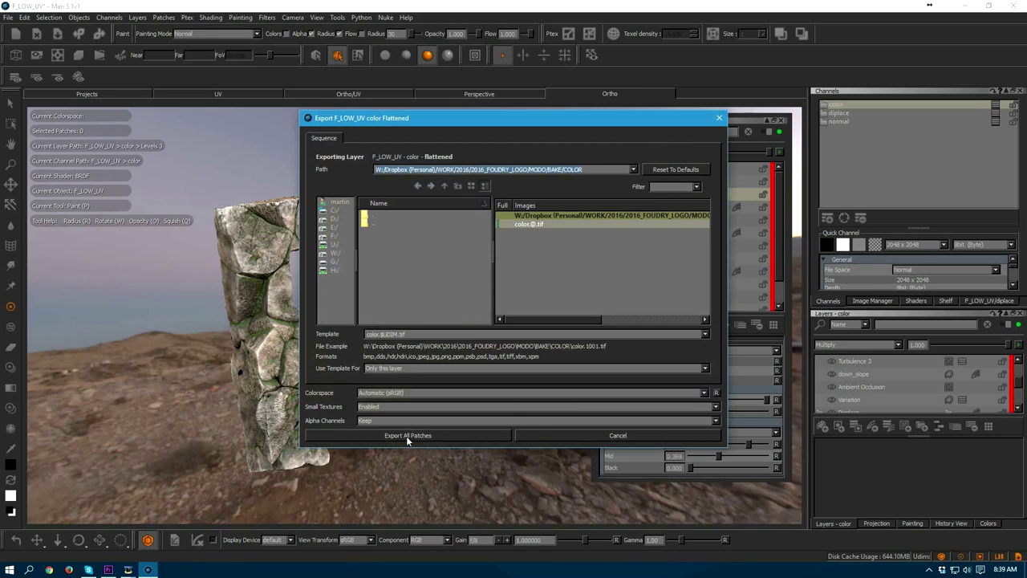
type("e")
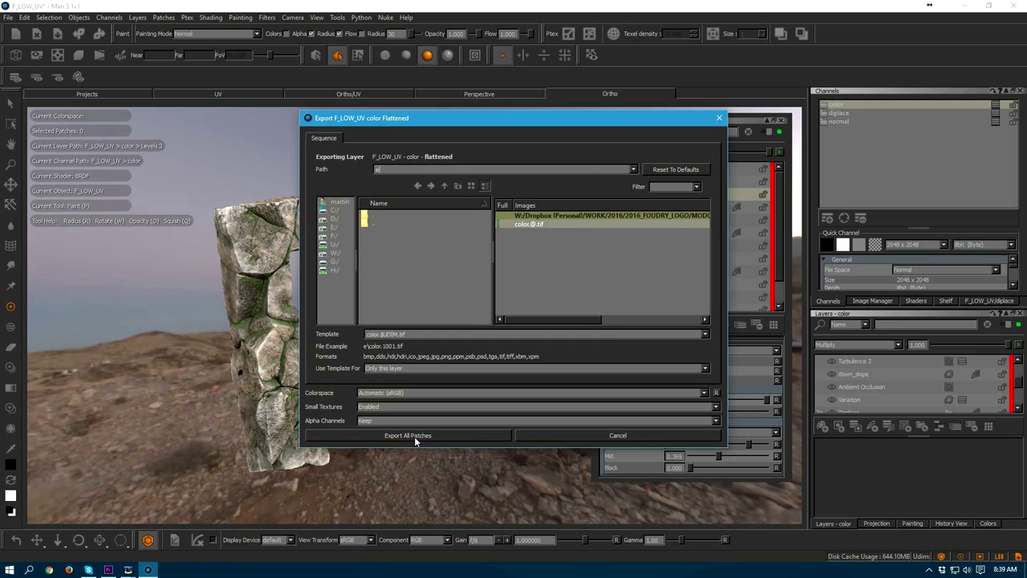
left_click(593, 434)
middle_click_drag(315, 405, 337, 380, "alt")
key("e")
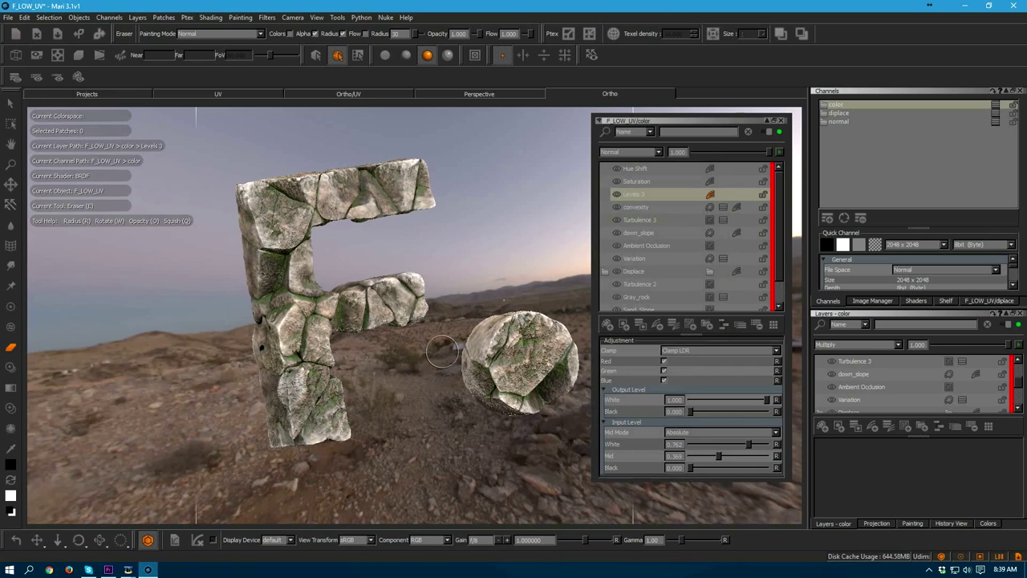
mouse_move(385, 343)
left_mouse_down("alt")
mouse_move(442, 345)
mouse_move(407, 321)
left_mouse_up("alt")
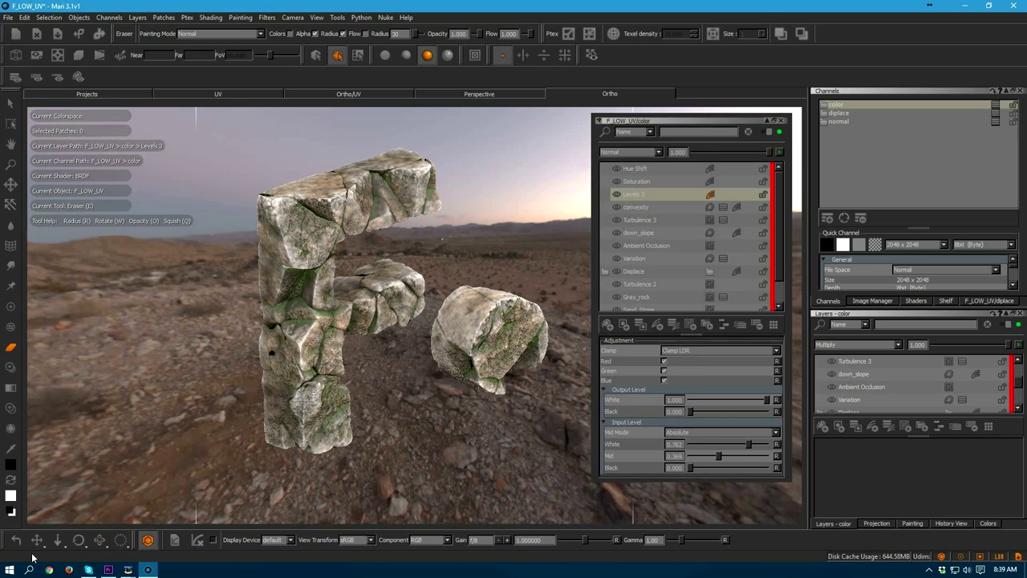
- Switch to File Explorer and browse the 2016_FOUDRY_LOGO project's MODO\BAKE\COLOR folder to check the exported color maps
left_click(10, 570)
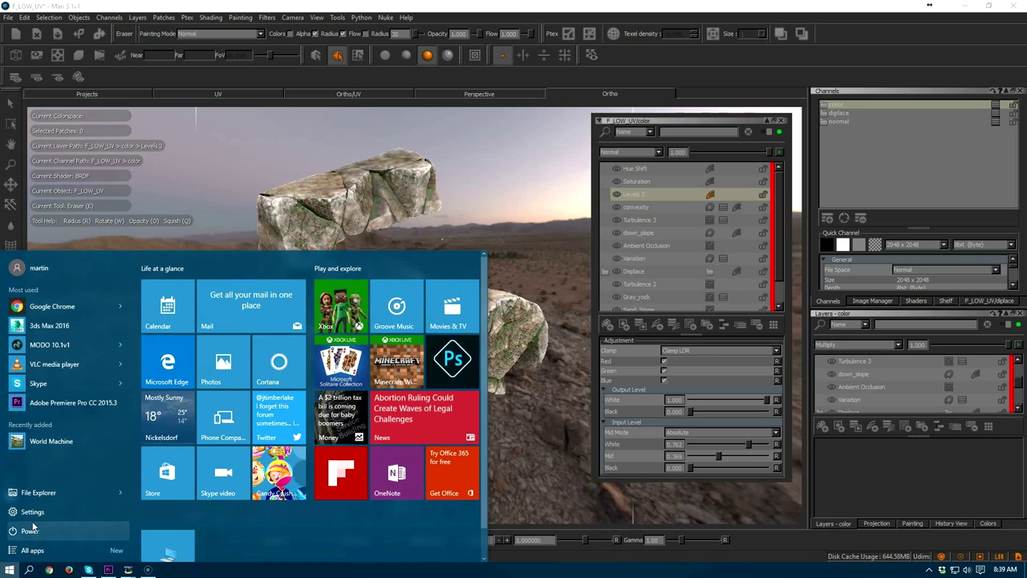
left_click(39, 492)
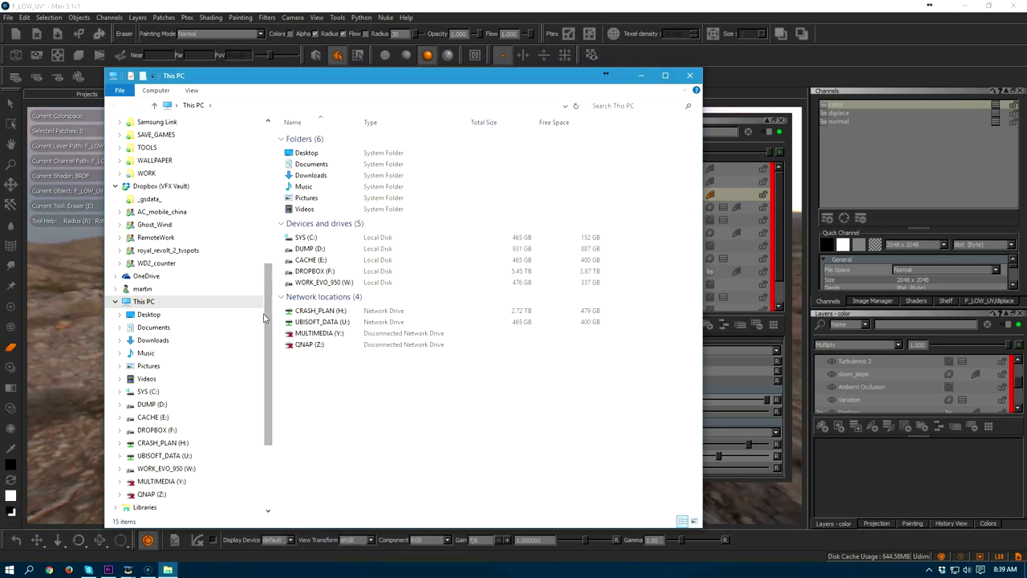
scroll(188, 144, "up", 8)
left_click(181, 153)
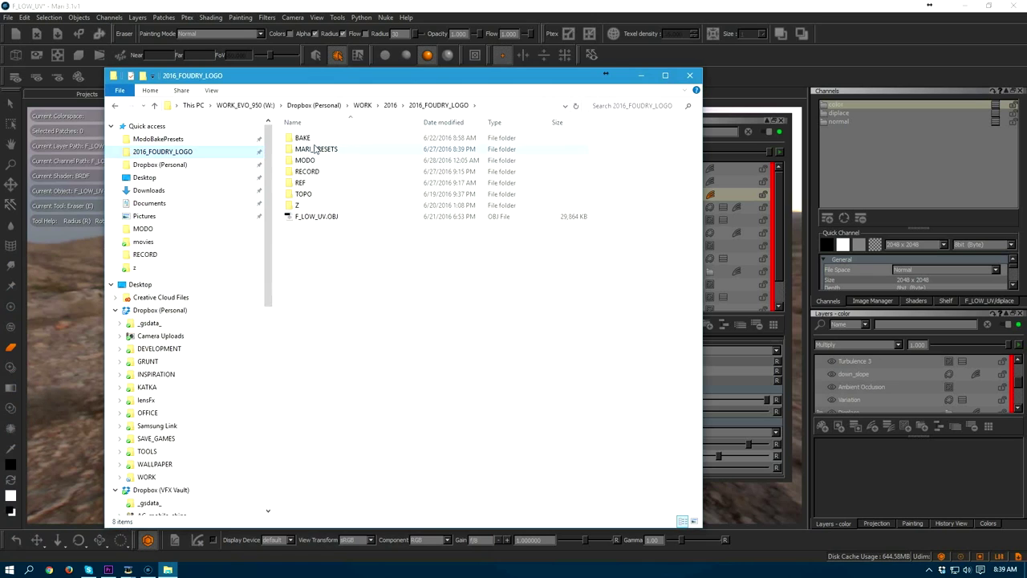
double_click(304, 160)
double_click(301, 140)
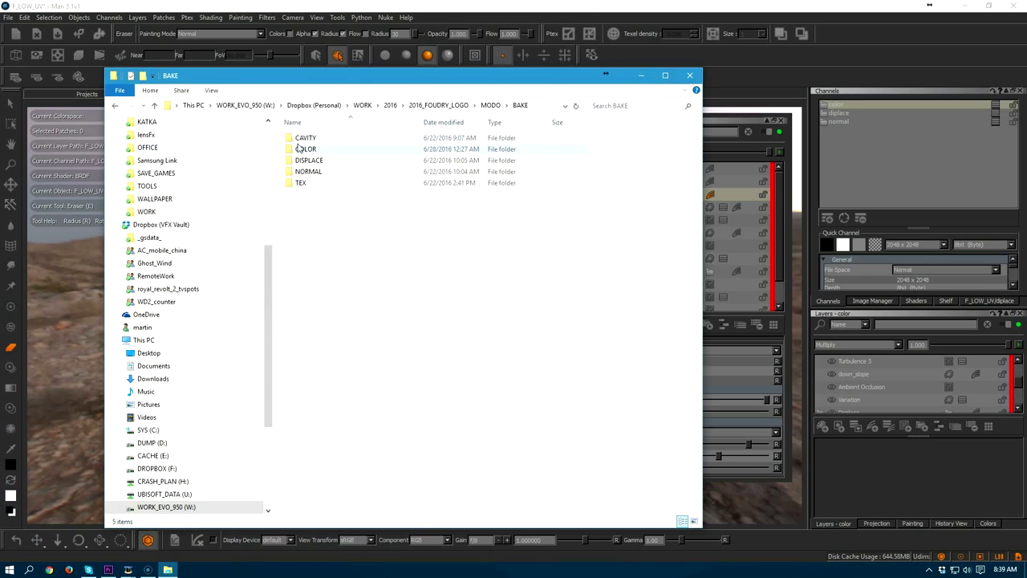
double_click(306, 149)
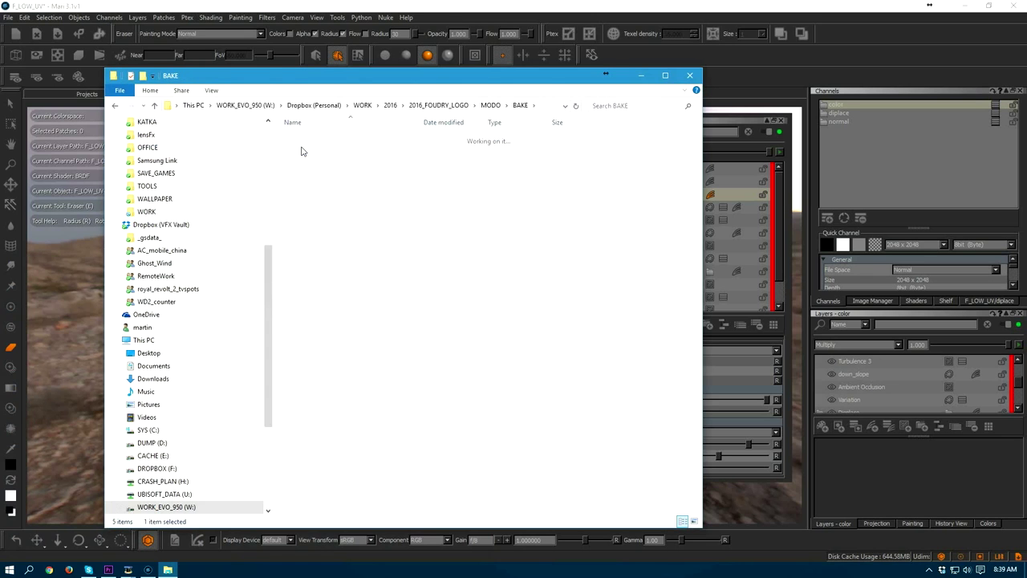
scroll(526, 337, "down", 1)
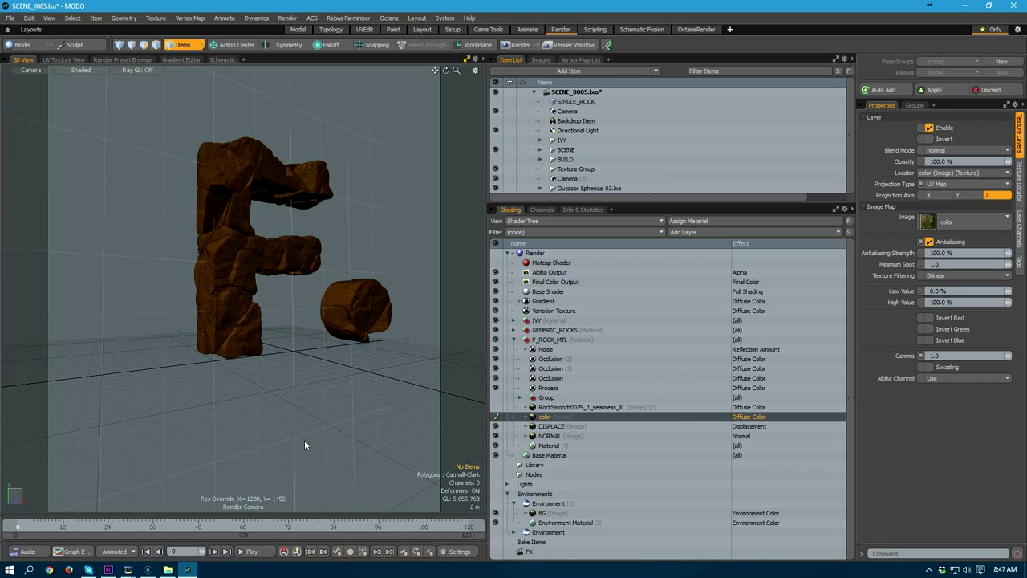
- In MODO, try to load all color tiles from the COLOR folder, starting with color.1001.tif, as a UDIM image map
left_click(722, 233)
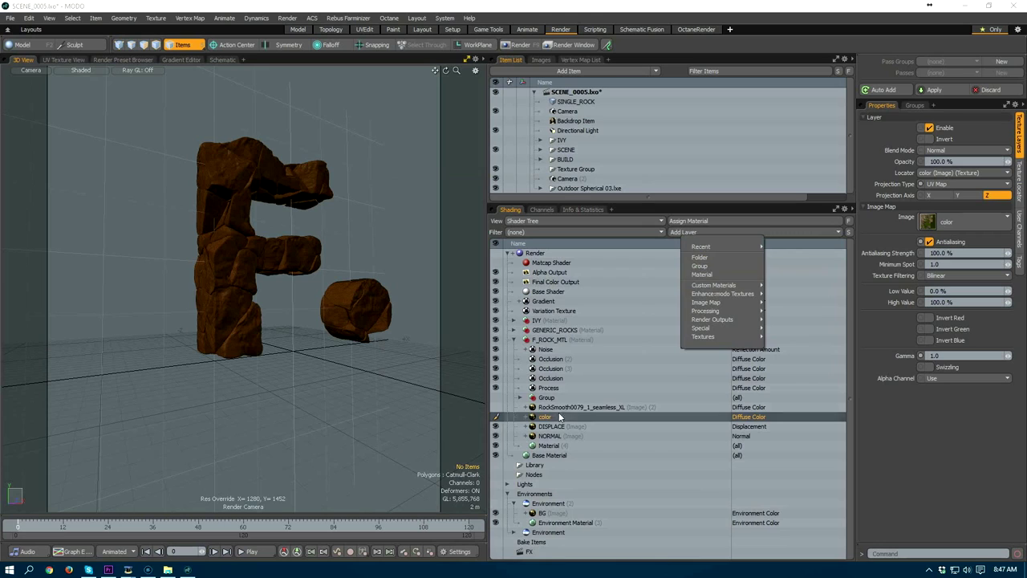
left_click(553, 418)
left_click(688, 232)
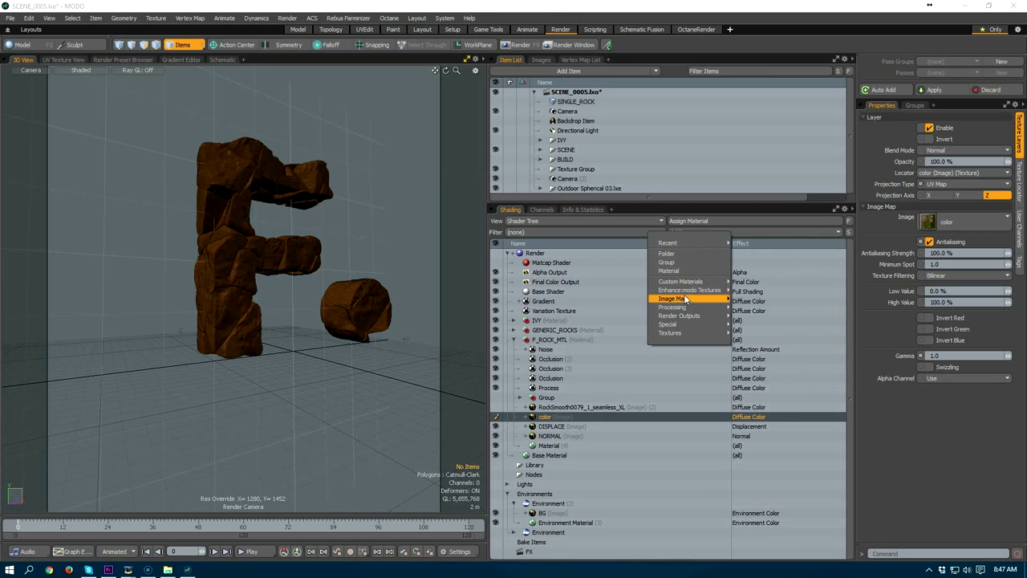
mouse_move(685, 299)
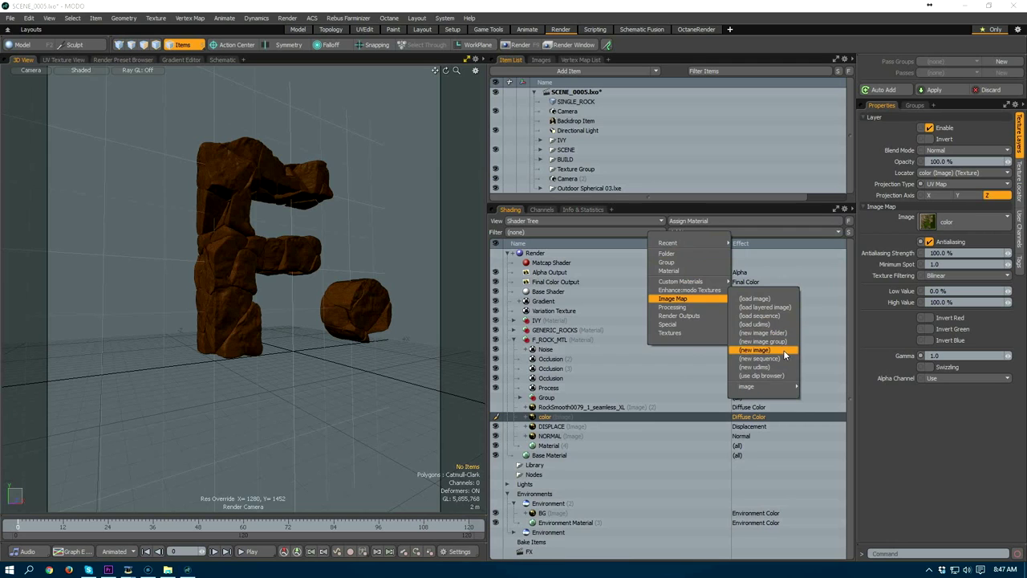
left_click(771, 325)
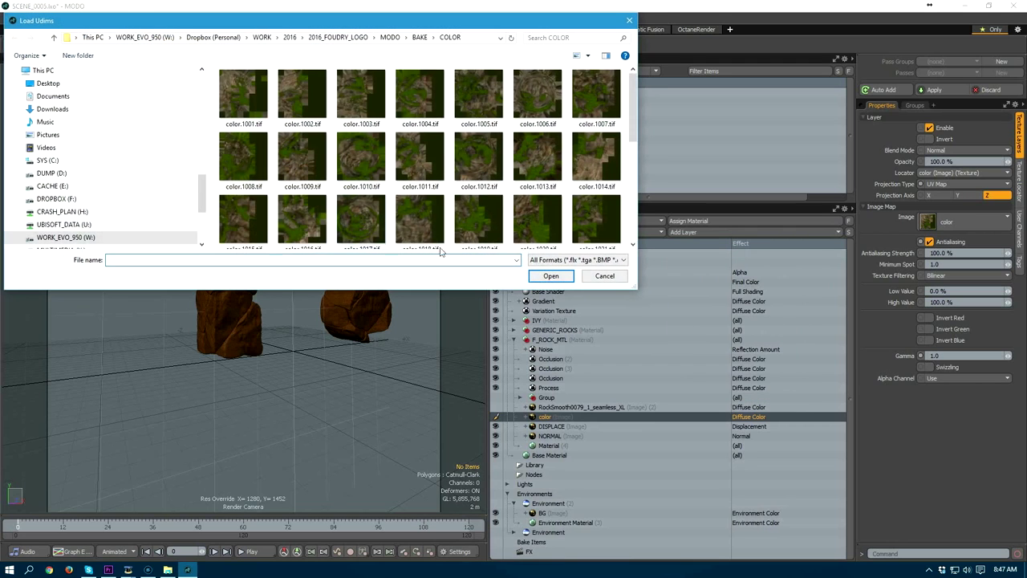
left_click(243, 94)
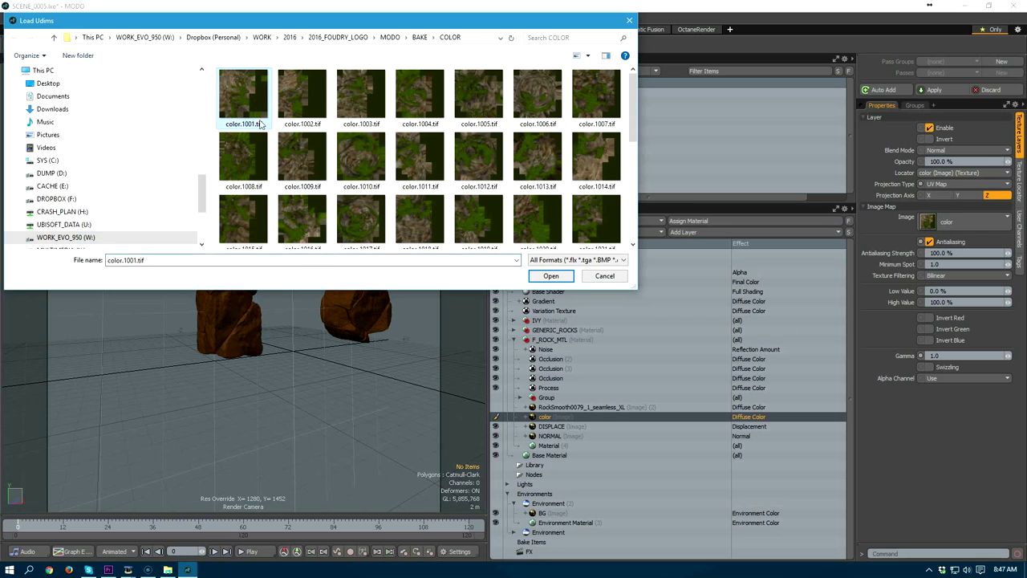
key("ctrl+a")
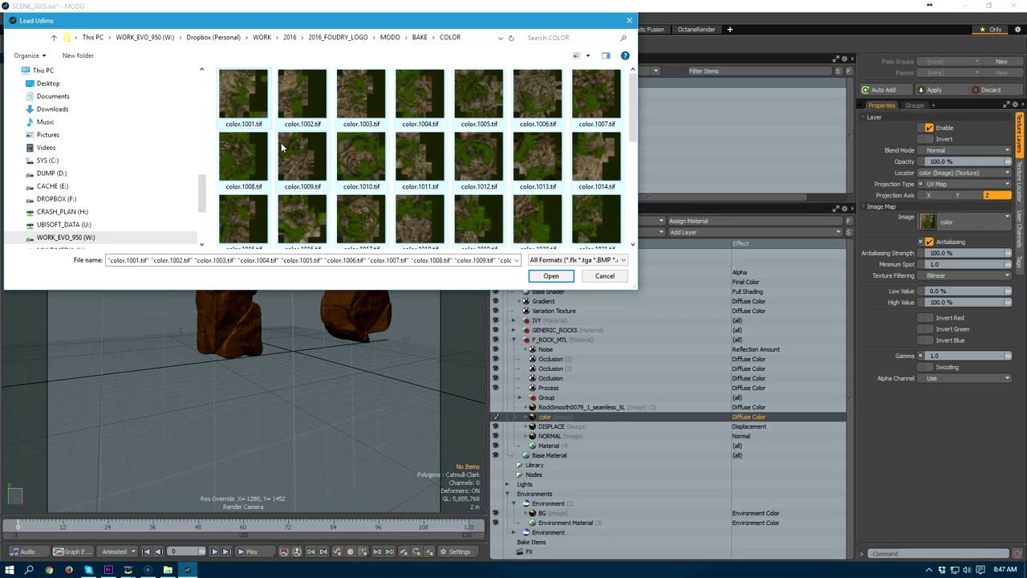
left_click(552, 277)
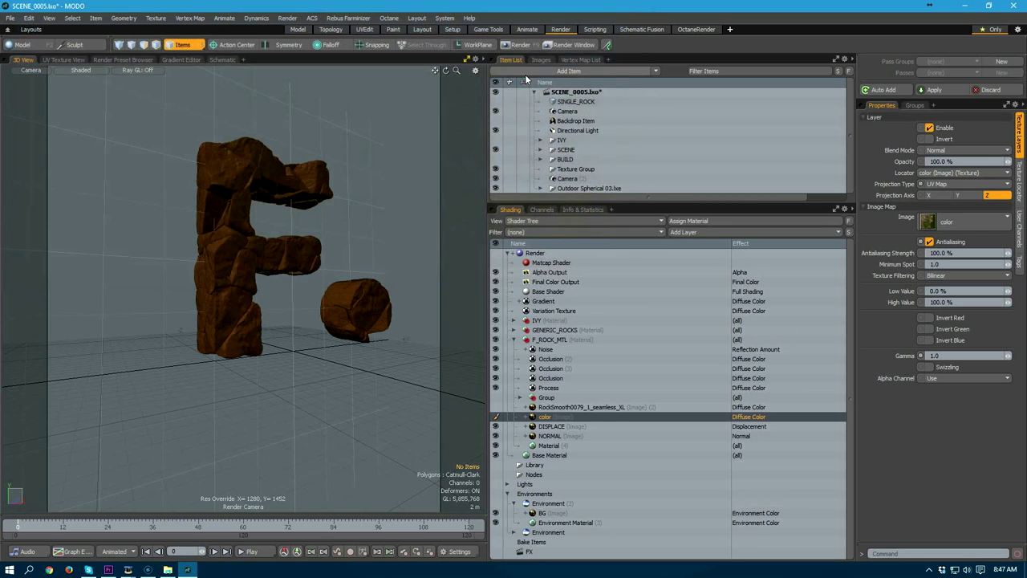
- Inspect the tiles in the color image folder and the Use Clip UDIM setting in the color layer's texture locator
left_click(540, 59)
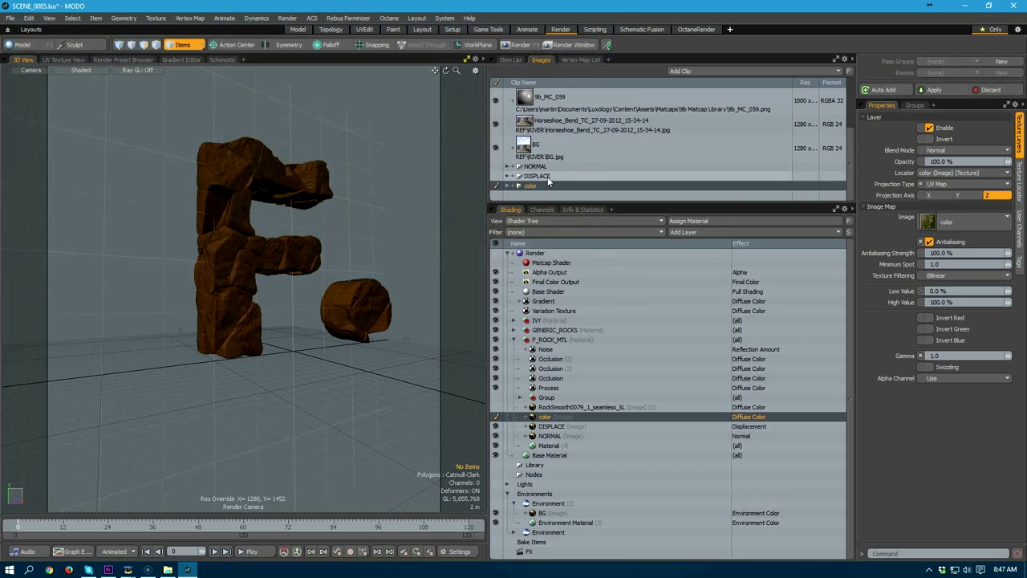
left_click(518, 185)
scroll(566, 164, "down", 5)
scroll(567, 181, "down", 4)
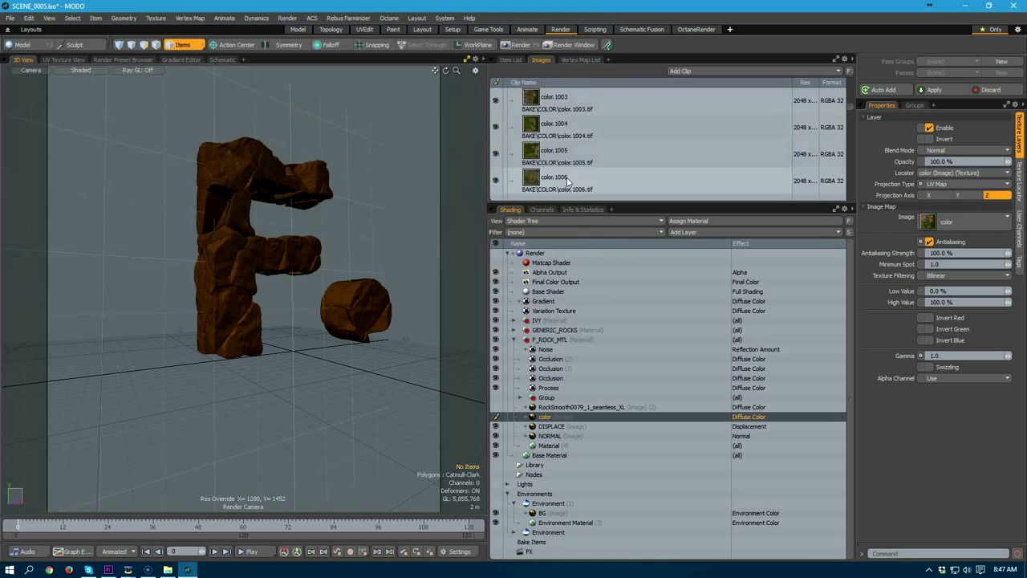
scroll(566, 179, "up", 10)
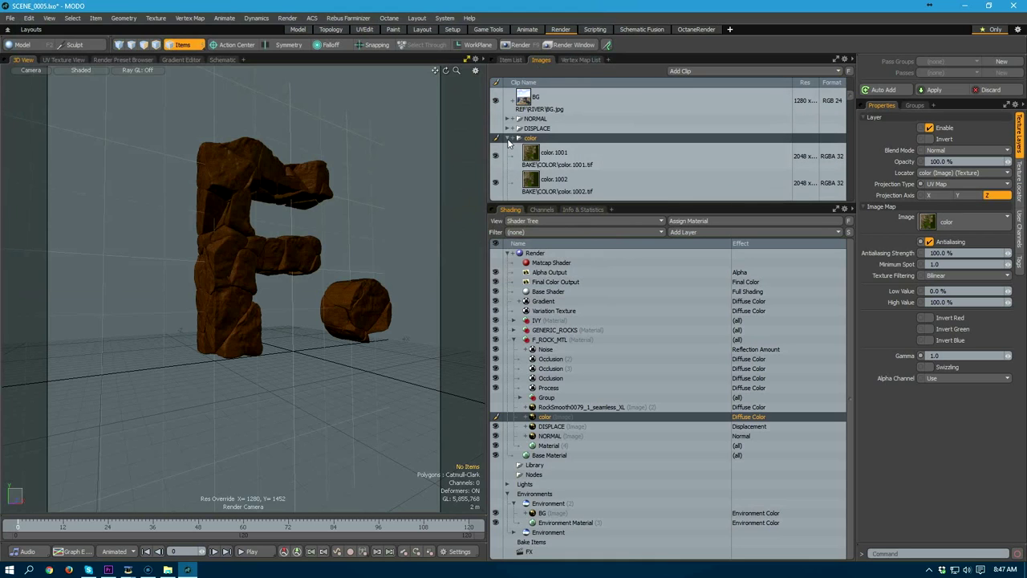
left_click(510, 138)
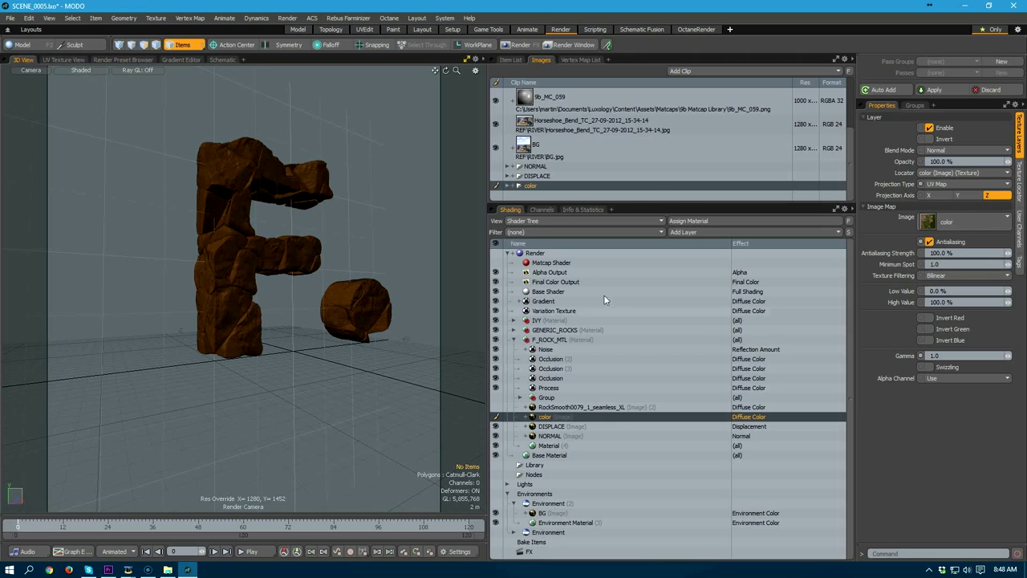
left_click(1017, 182)
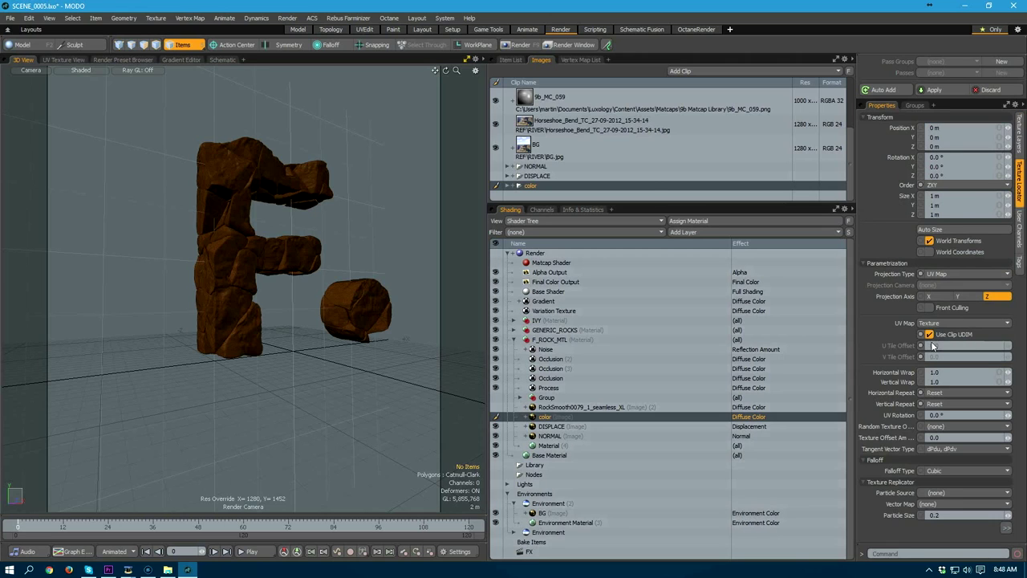
left_click(1020, 135)
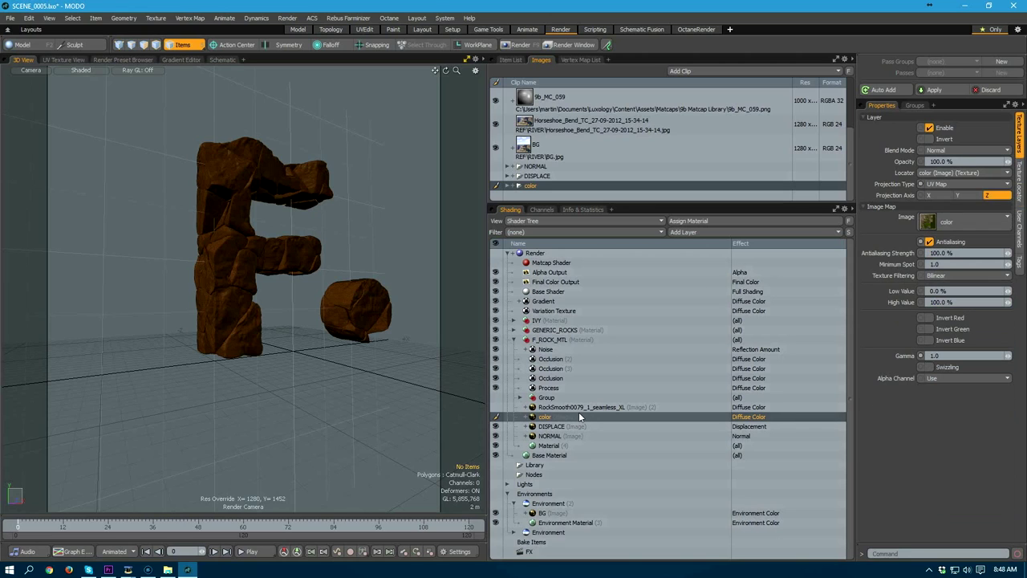
- Show an enlarged preview render of the scene and examine the rock texture on the F up close
left_click(468, 61)
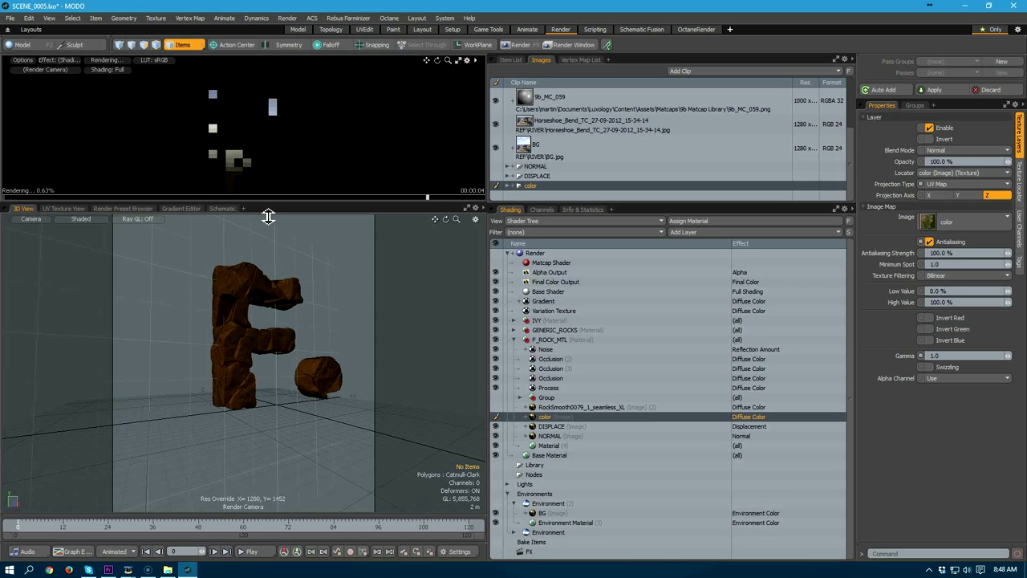
left_click_drag(268, 217, 260, 461)
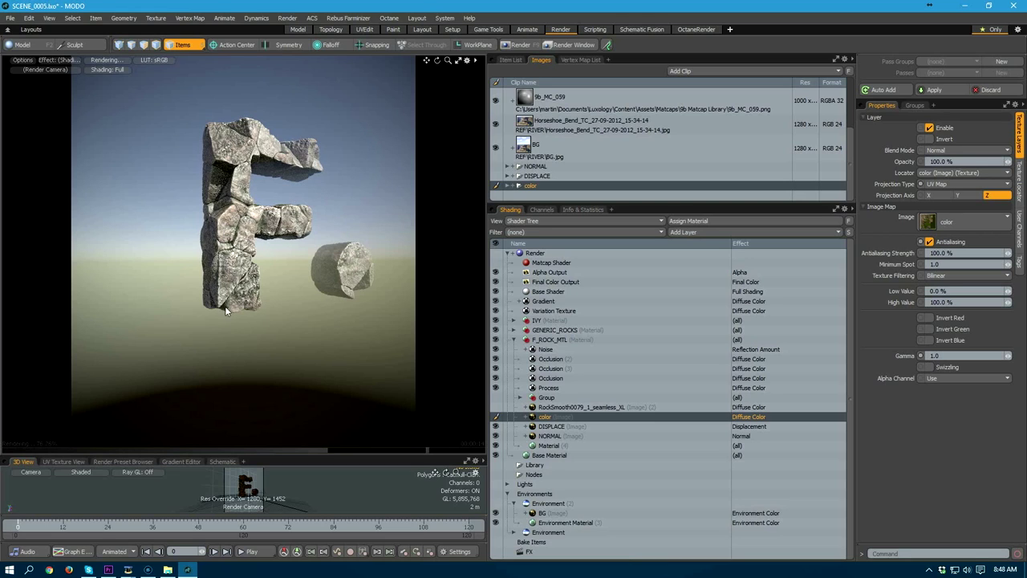
left_click_drag(226, 160, 282, 252, "ctrl+alt")
scroll(282, 255, "up", 2)
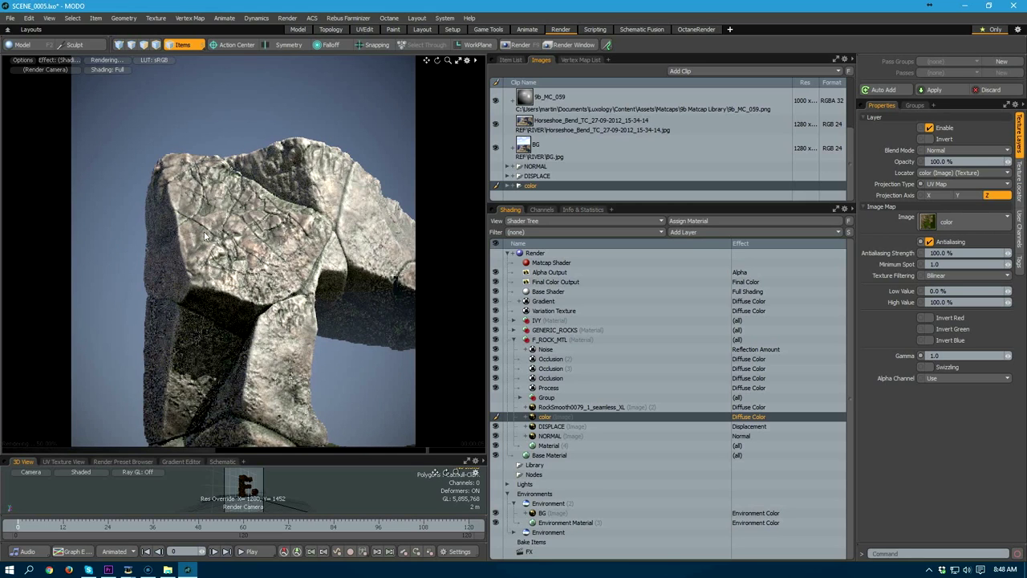
scroll(273, 309, "down", 3)
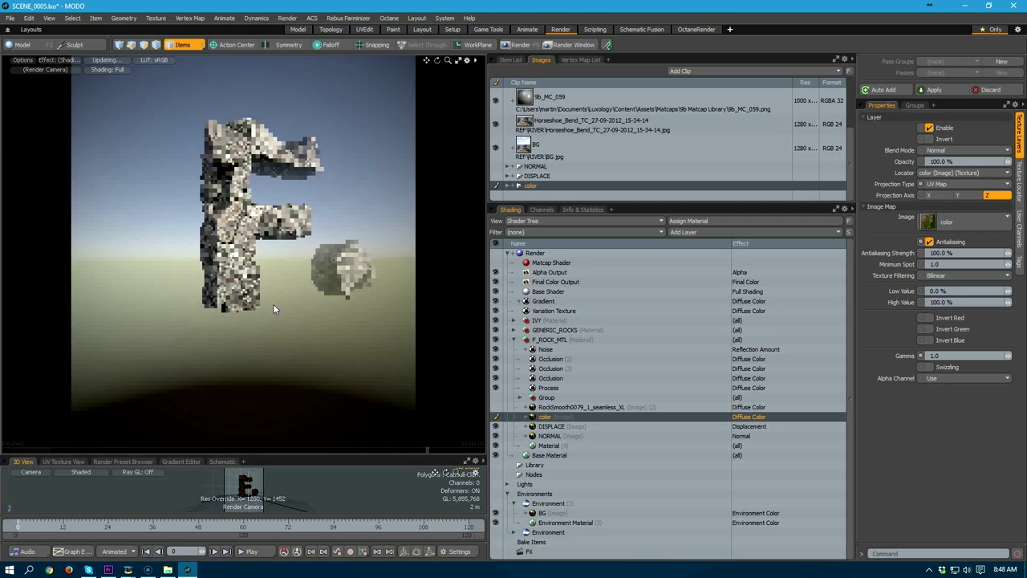